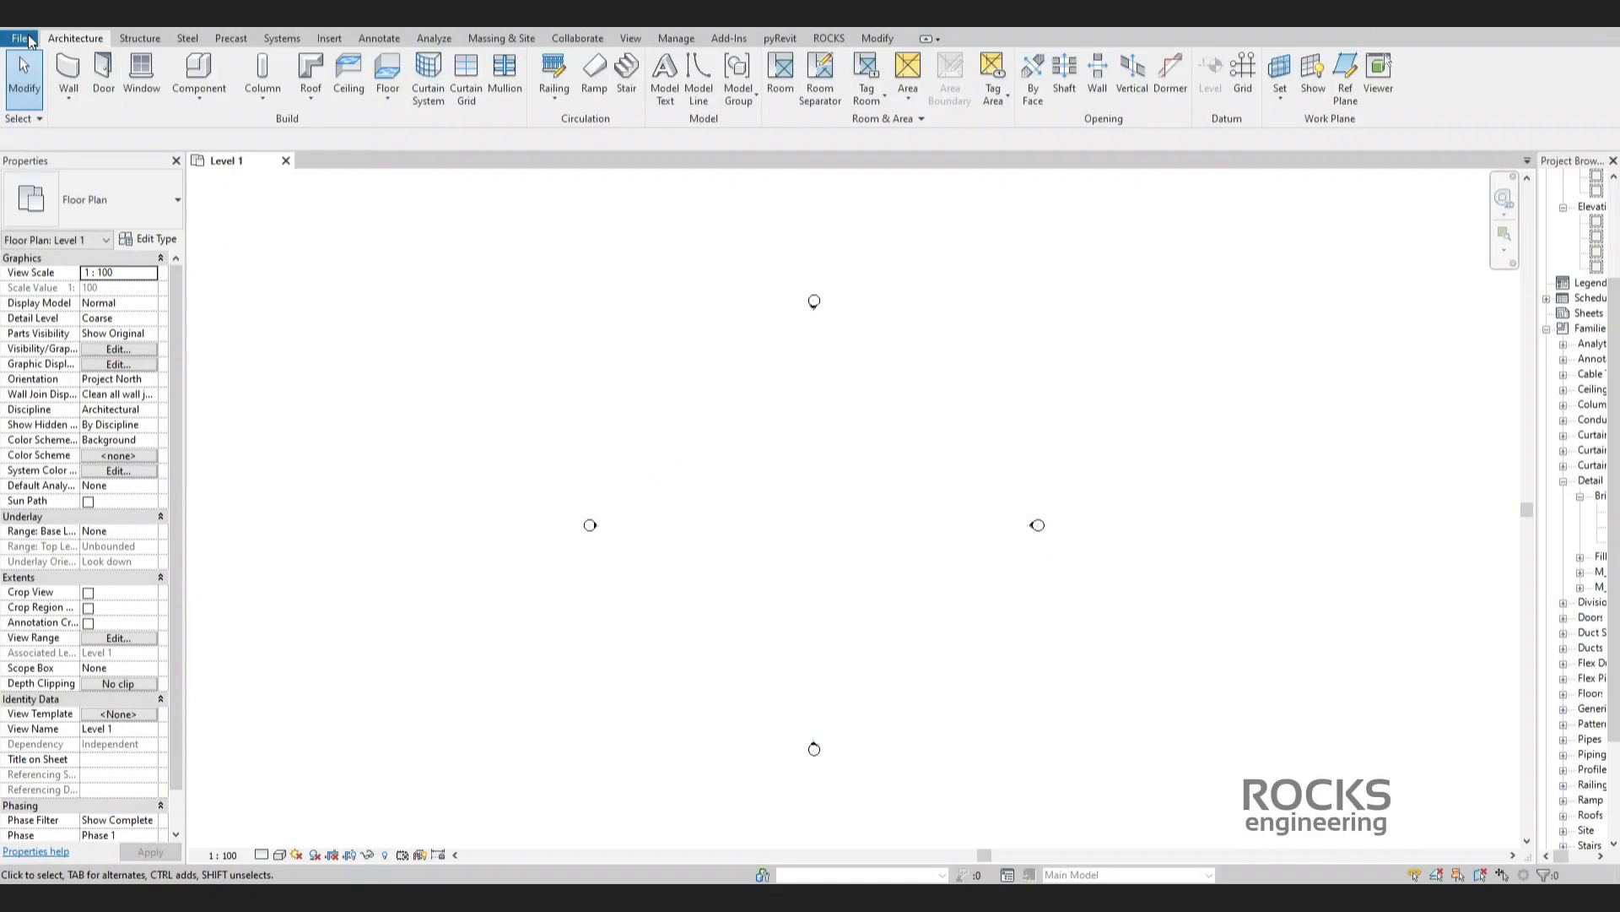
# Create a new family from the Metric Generic Model.rft template.
pyautogui.click(26, 39)
pyautogui.moveTo(106, 103)
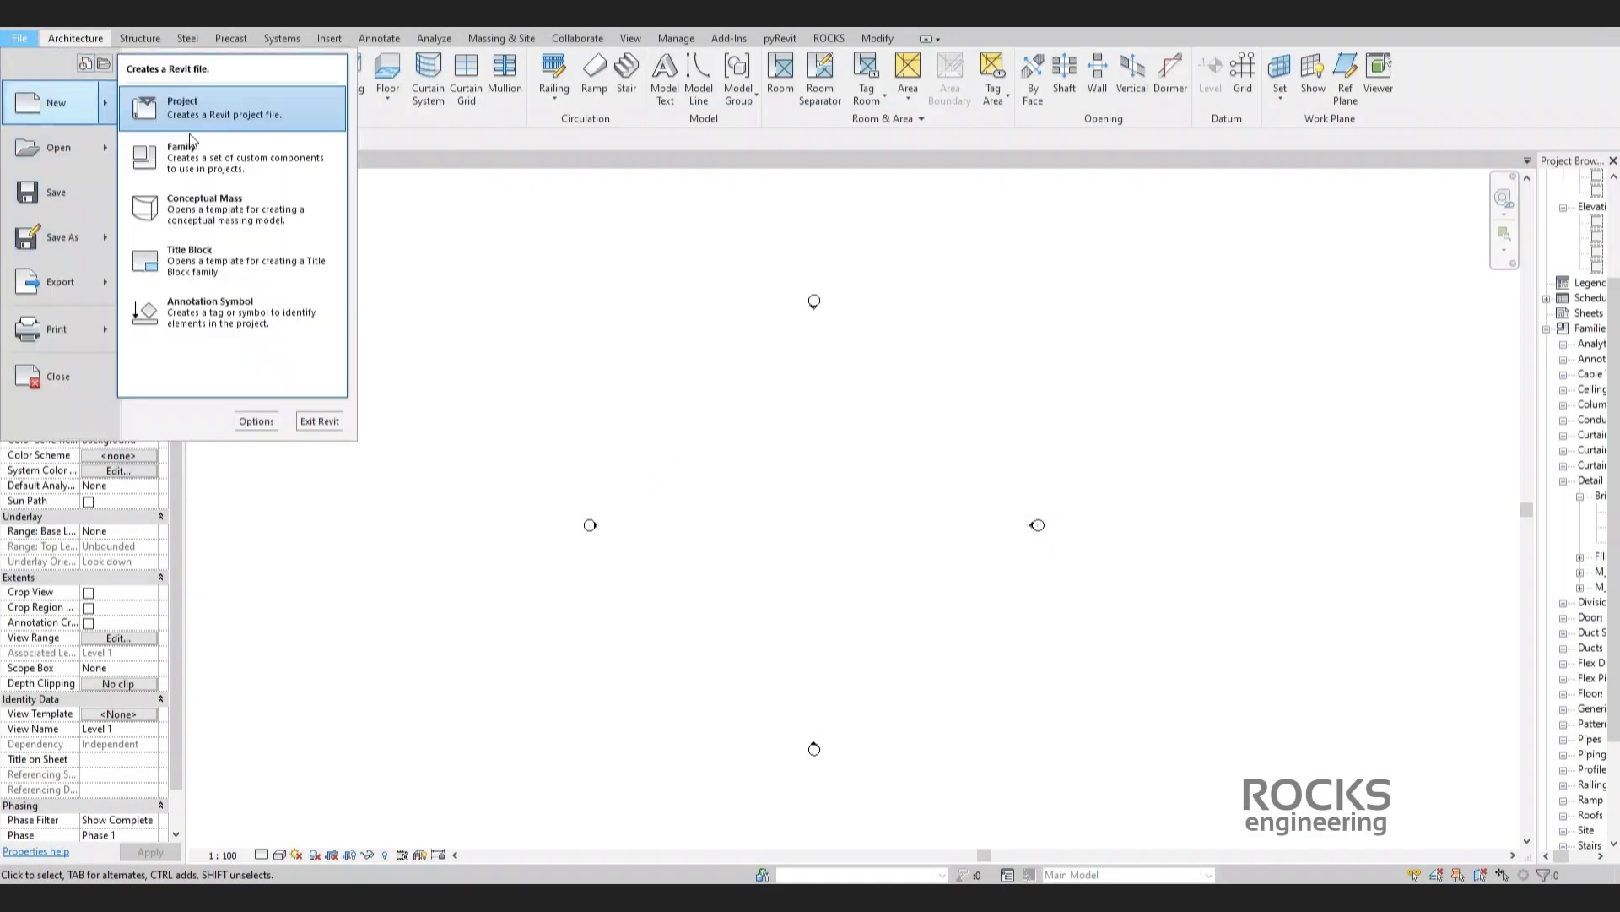
pyautogui.click(190, 148)
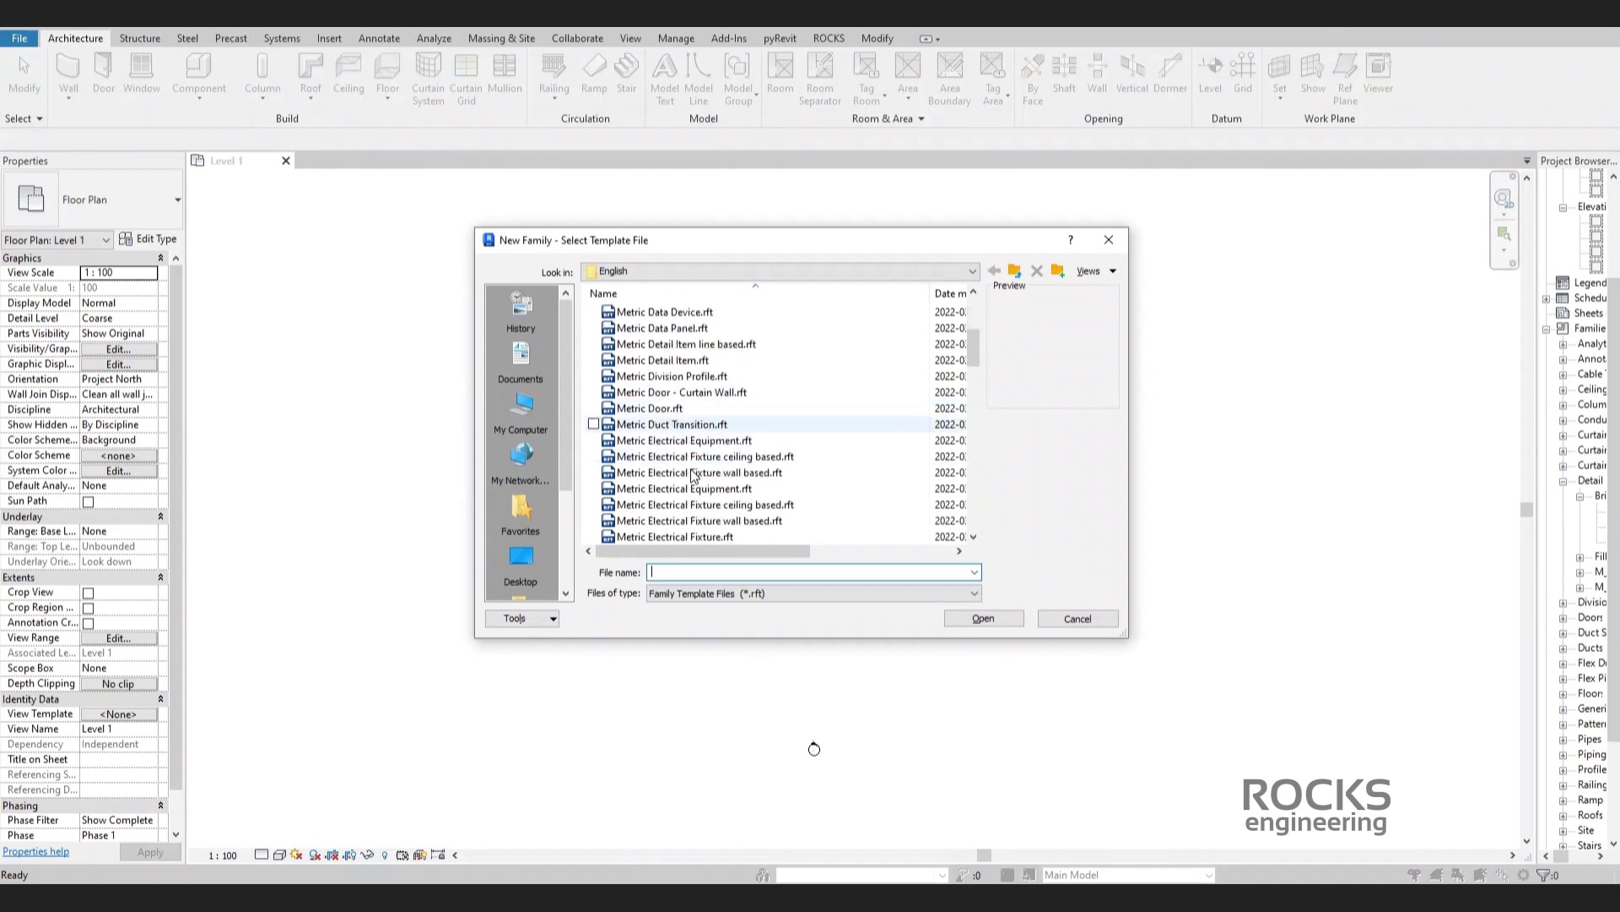
pyautogui.scroll(-5, 693, 475)
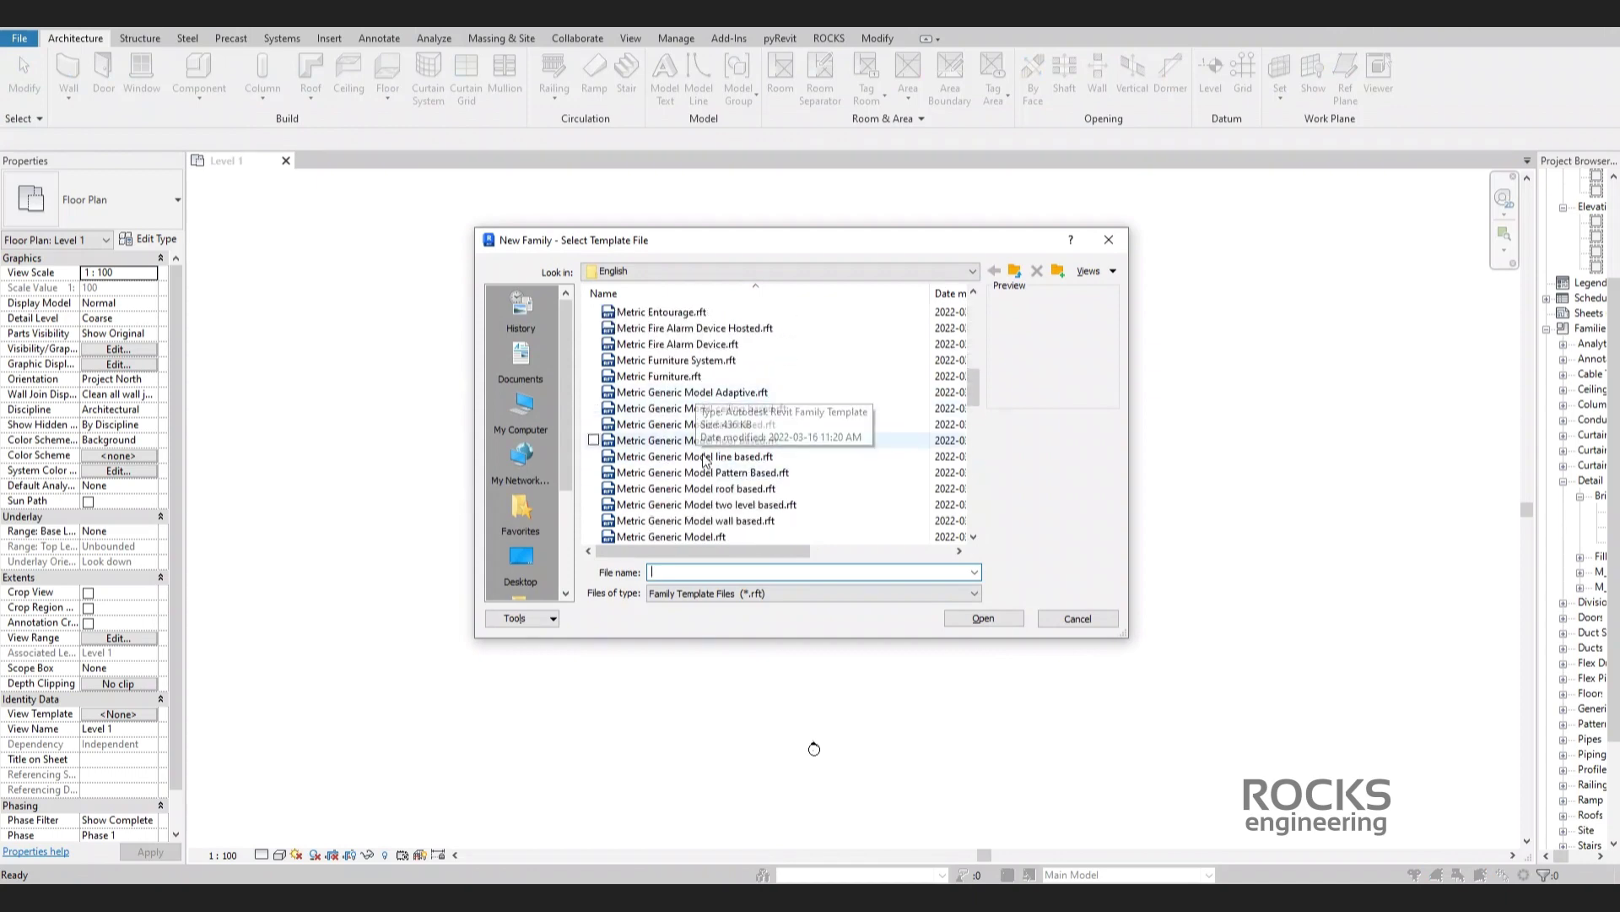
pyautogui.click(671, 536)
pyautogui.click(983, 618)
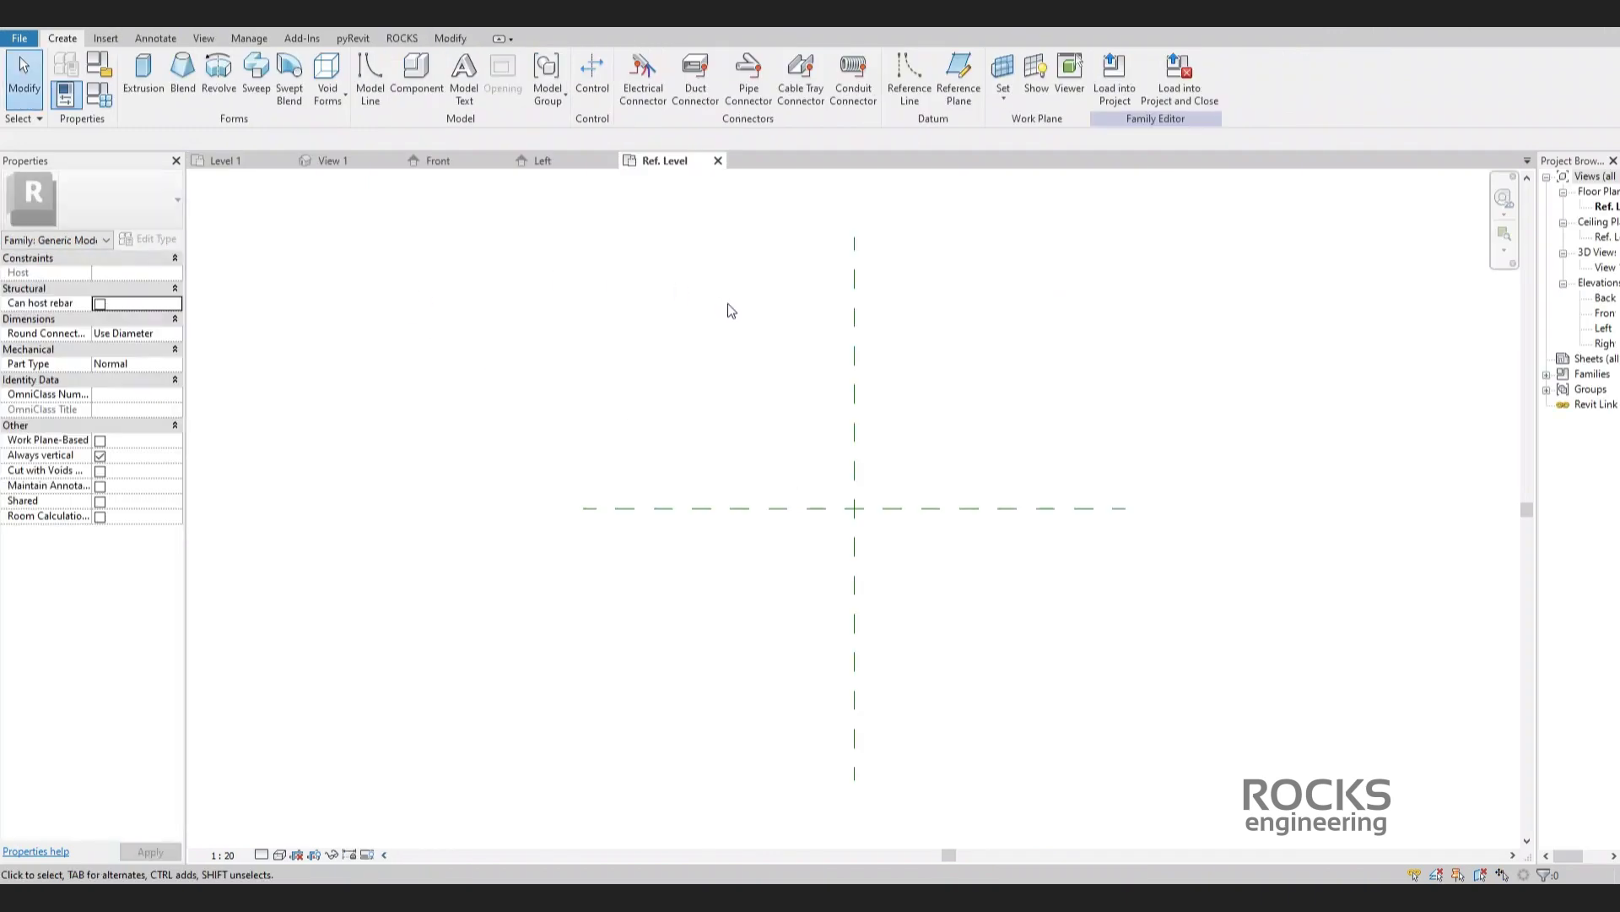
# Save the family in Documents under the name Pergola Main family.
pyautogui.hotkey('ctrl', 's')
pyautogui.write('Pergola')
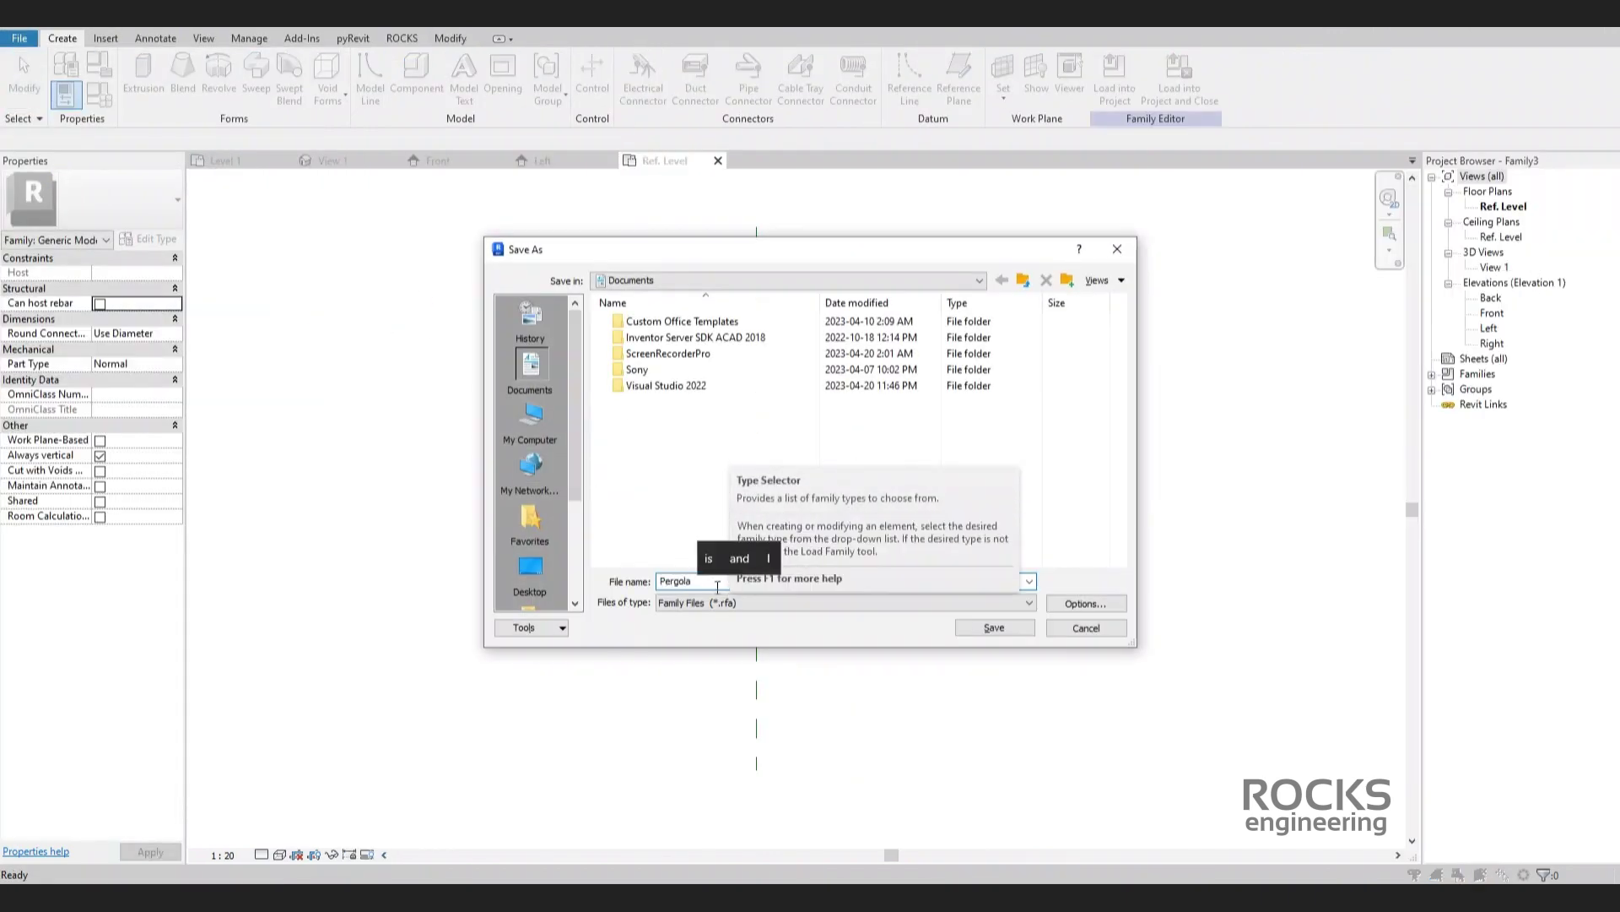
pyautogui.write(' Main family')
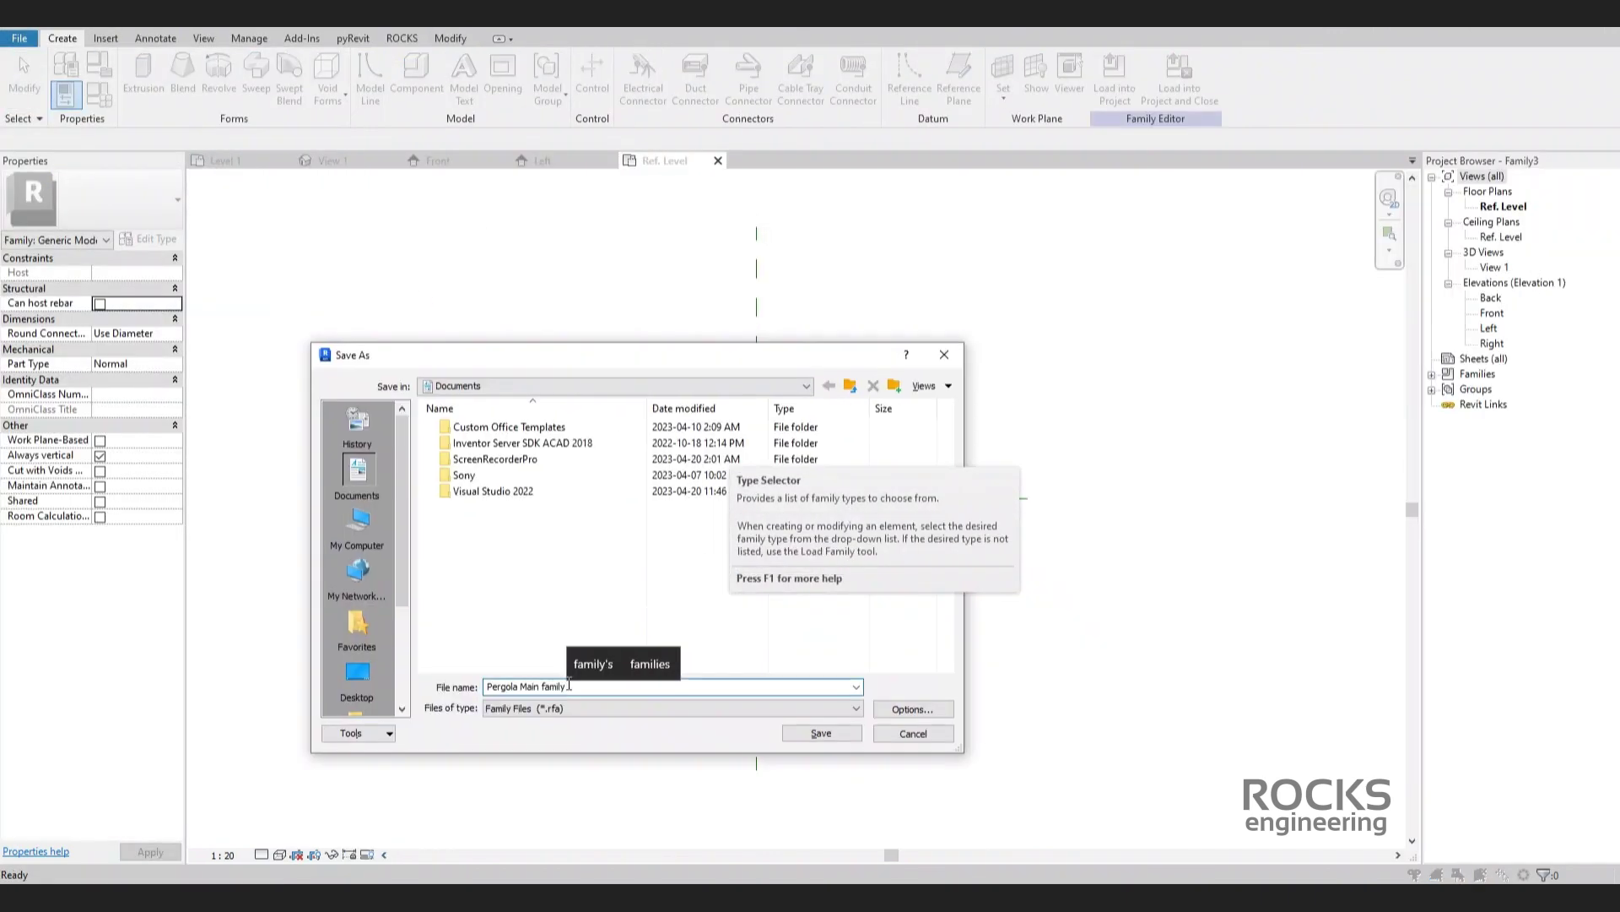
pyautogui.click(821, 733)
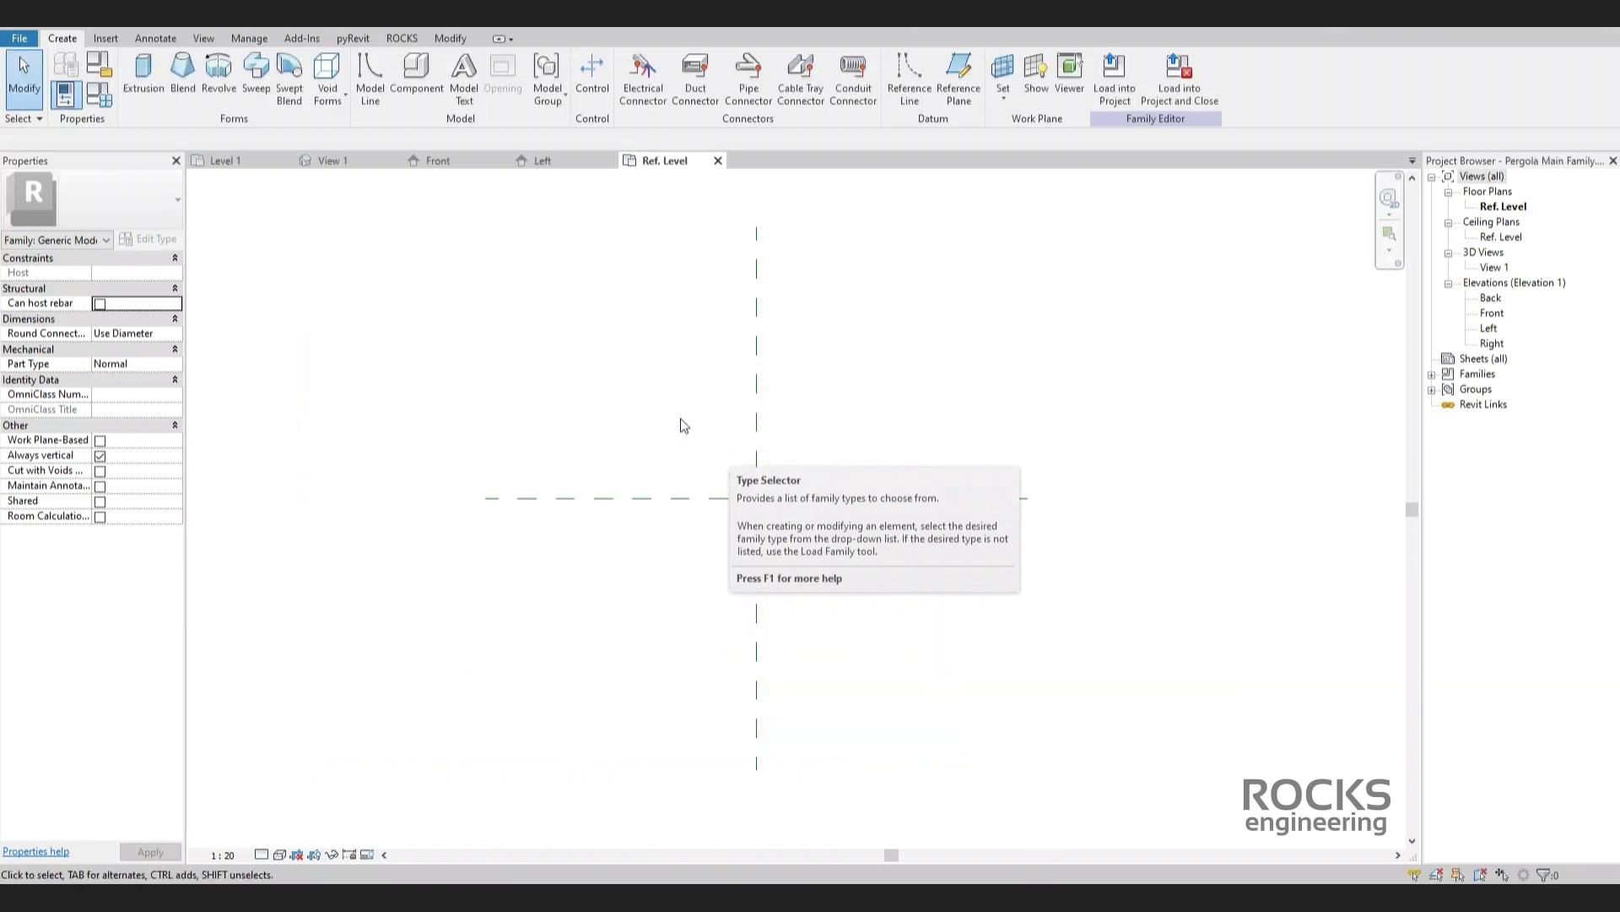
# Draw two vertical reference planes, one on each side of the Center (Left/Right) plane.
pyautogui.moveTo(680, 420); pyautogui.dragTo(568, 502, button='middle')
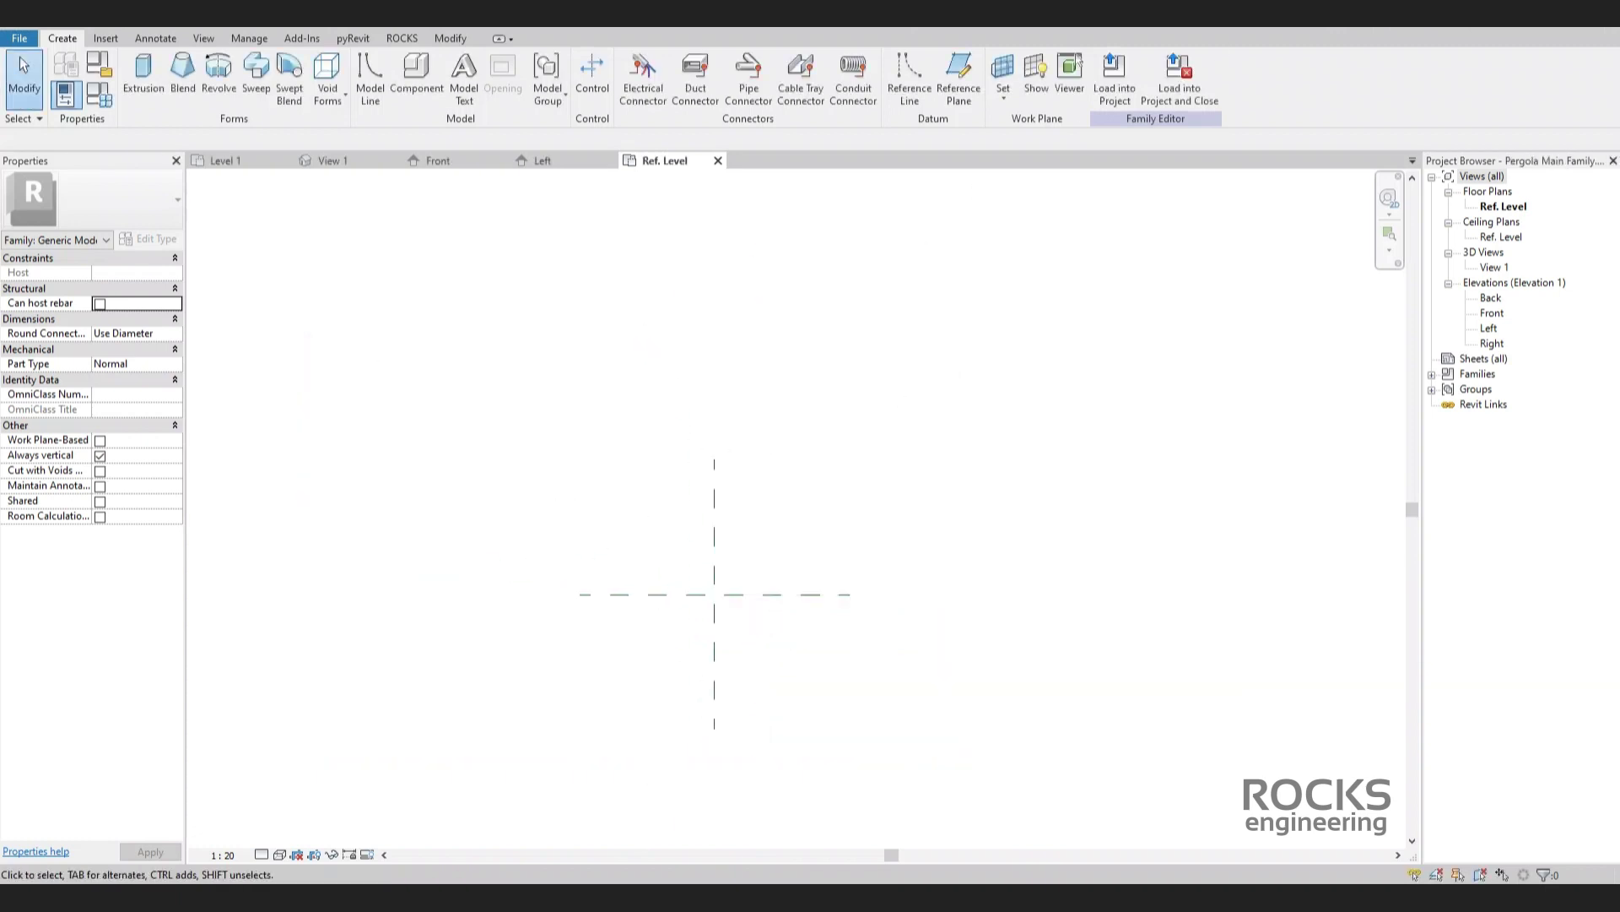
pyautogui.scroll(5, 720, 540)
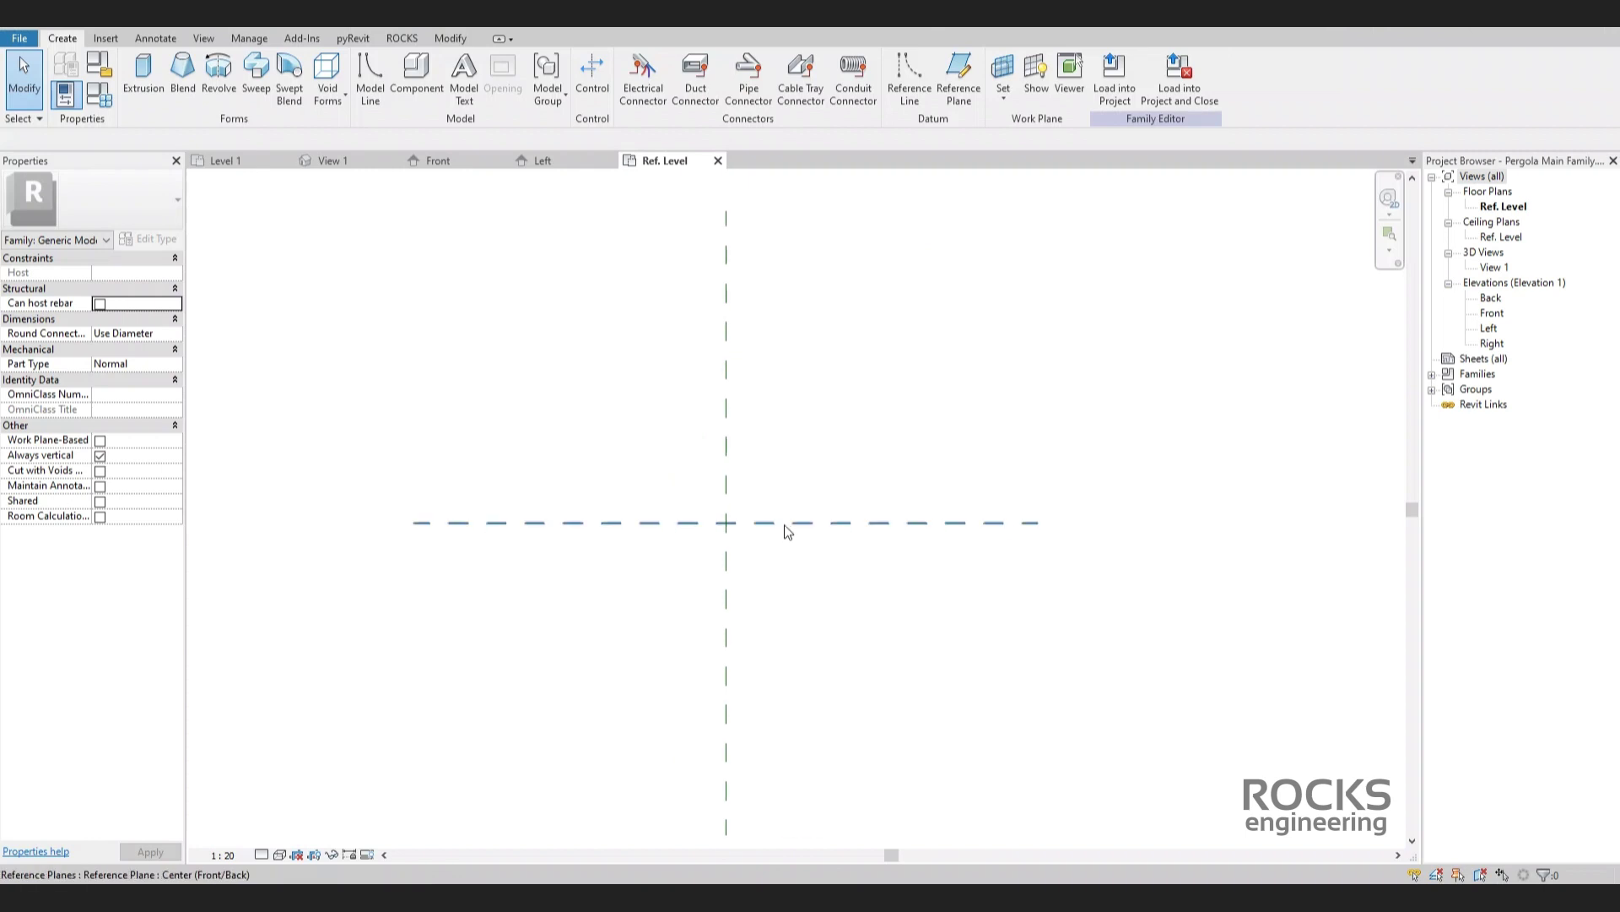
pyautogui.click(898, 344)
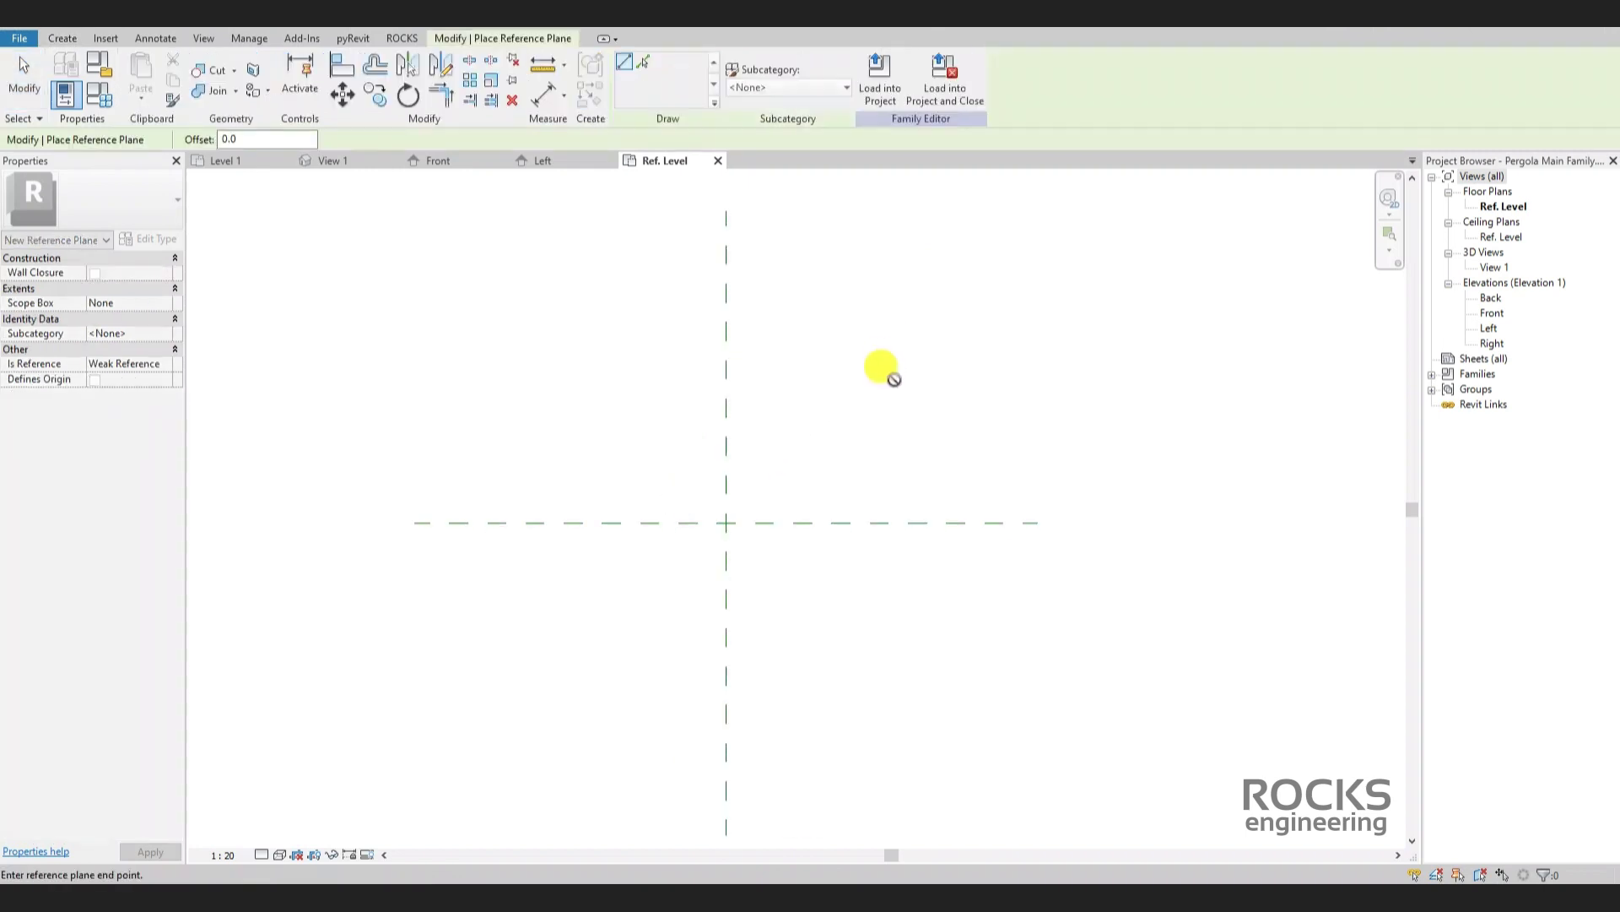
pyautogui.click(897, 690)
pyautogui.click(558, 350)
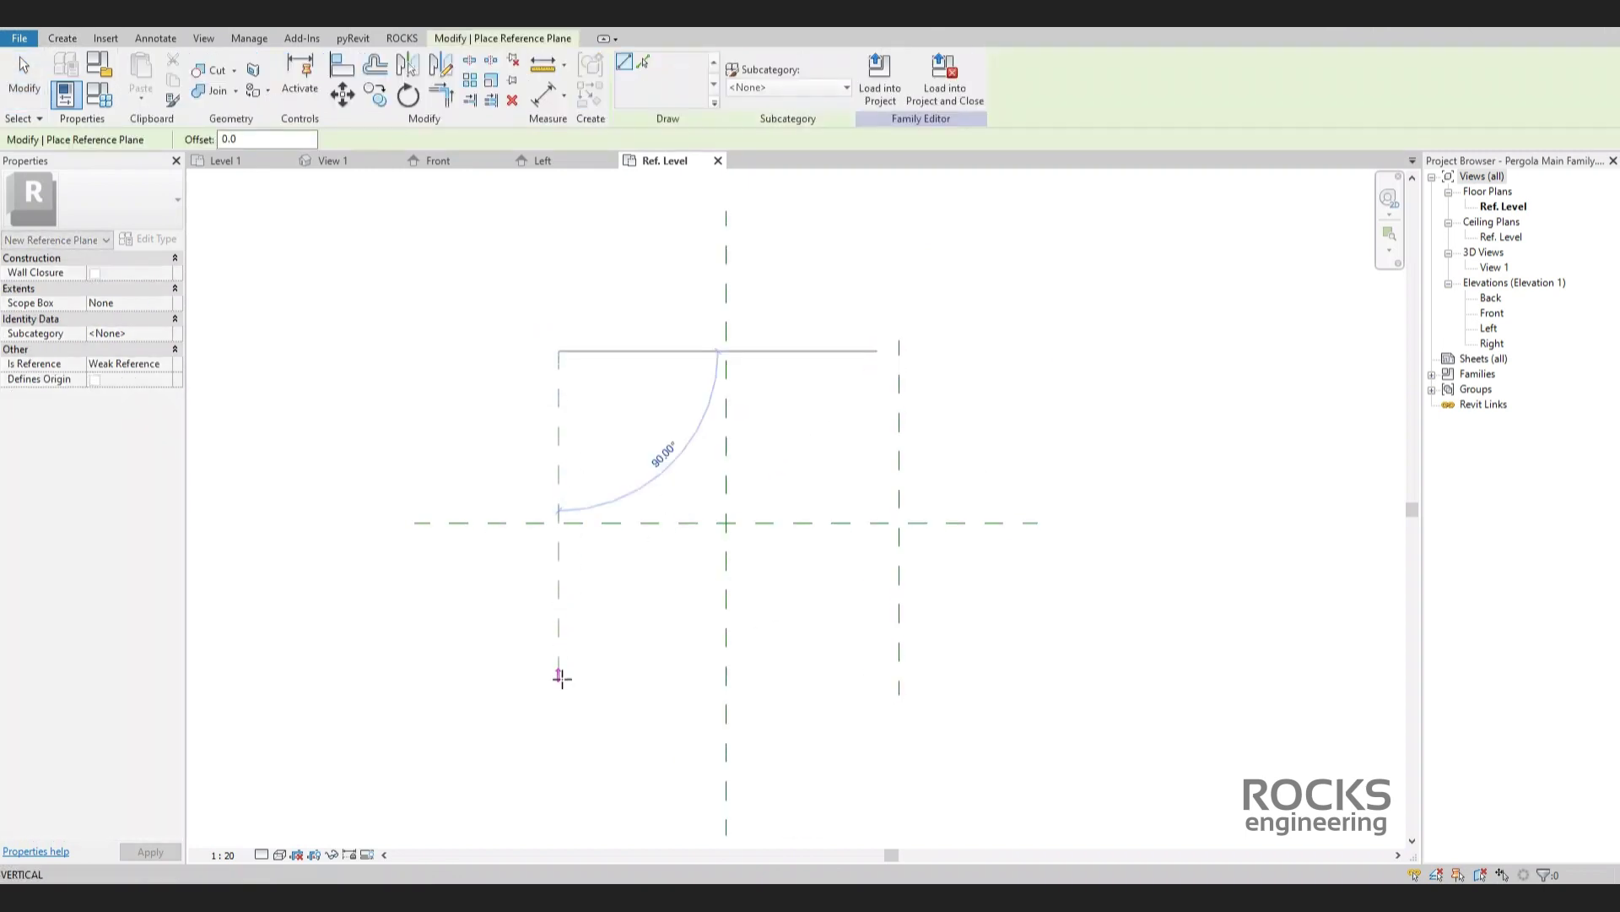
pyautogui.click(559, 683)
# Draw two horizontal reference planes, one above and one below the Center (Front/Back) plane, each crossing both outer vertical planes.
pyautogui.click(504, 372)
pyautogui.click(960, 372)
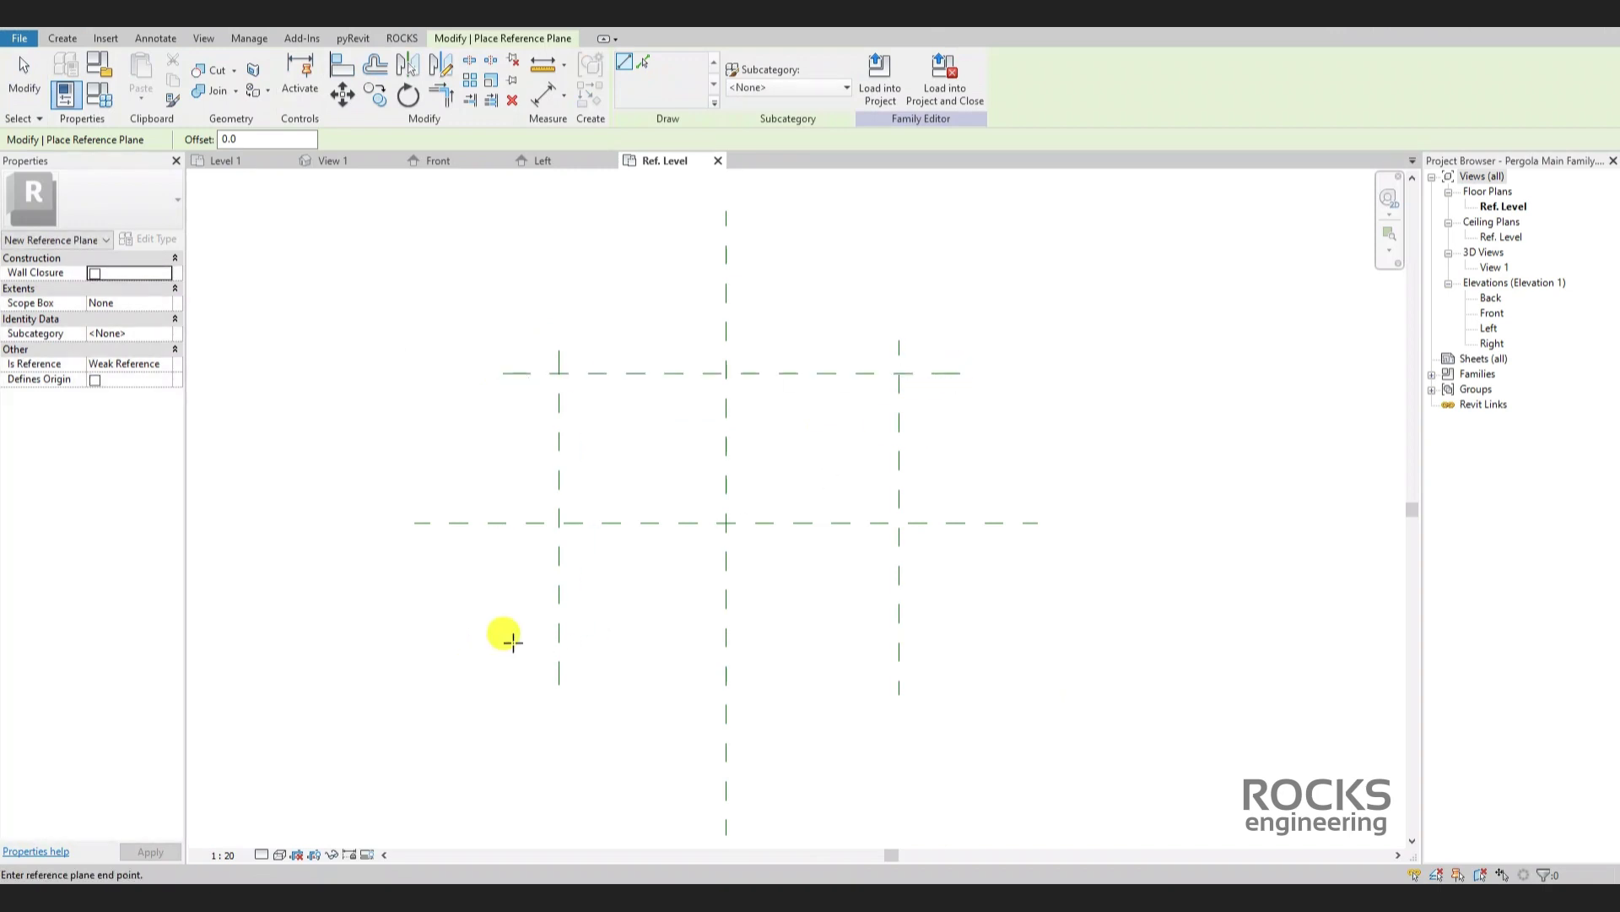
pyautogui.click(474, 641)
pyautogui.click(968, 642)
pyautogui.press('Escape')
pyautogui.press('Escape')
# Place a continuous aligned dimension across the three vertical reference planes.
pyautogui.press('d')
pyautogui.press('i')
pyautogui.click(898, 580)
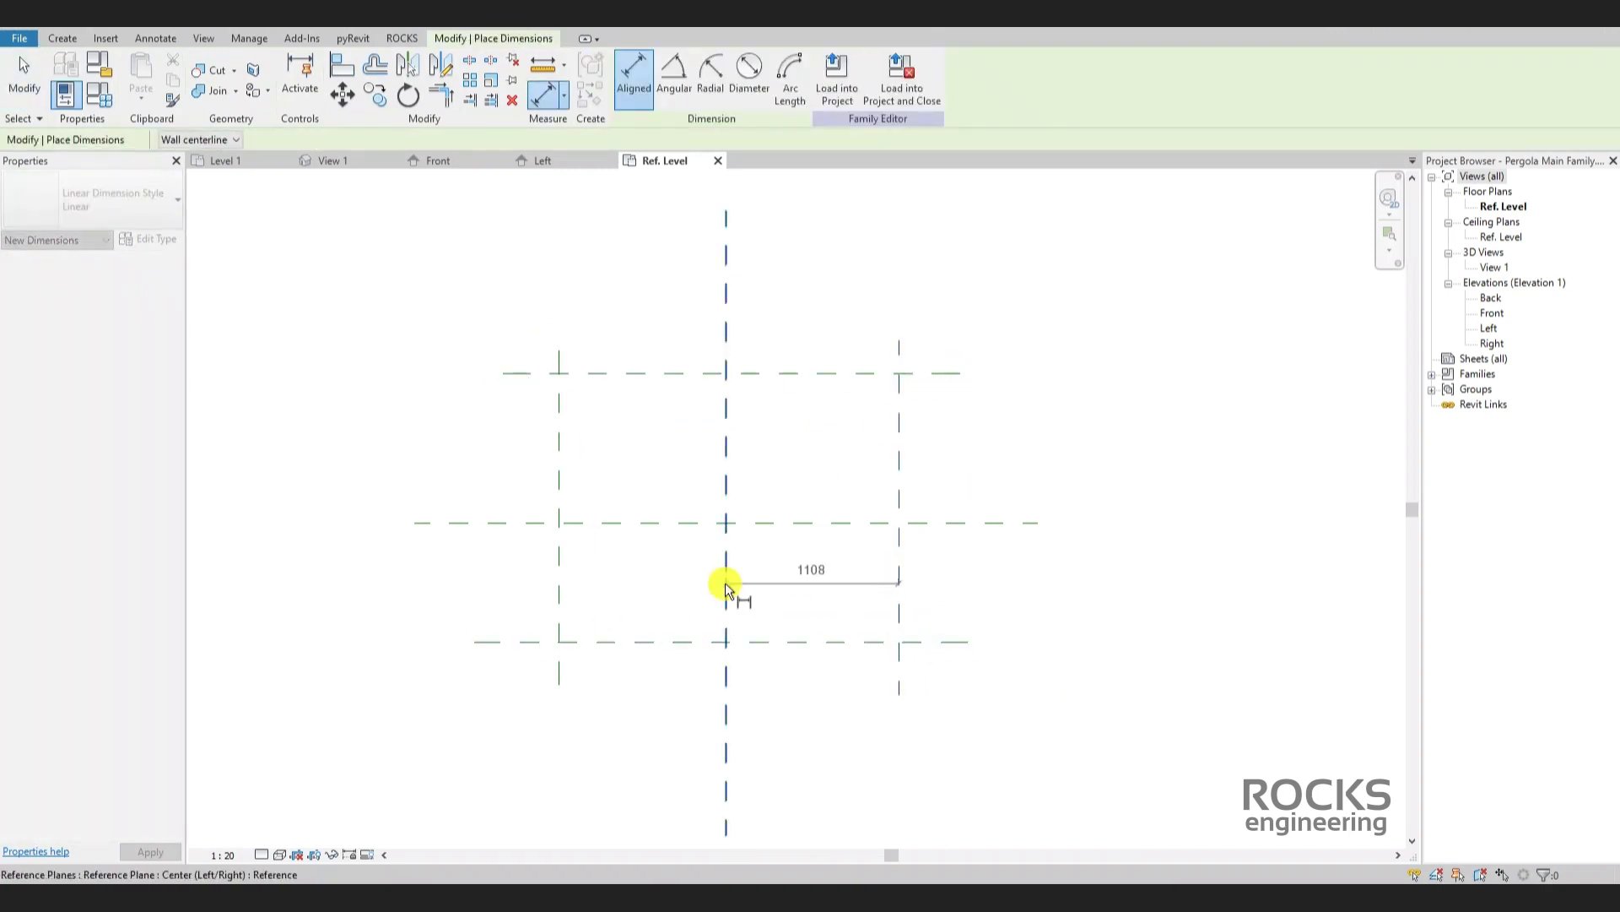
pyautogui.click(726, 570)
pyautogui.click(560, 596)
pyautogui.click(591, 596)
# Dimension the three horizontal reference planes in one chain beyond the plan's left side and constrain the spacing to be equal.
pyautogui.click(684, 642)
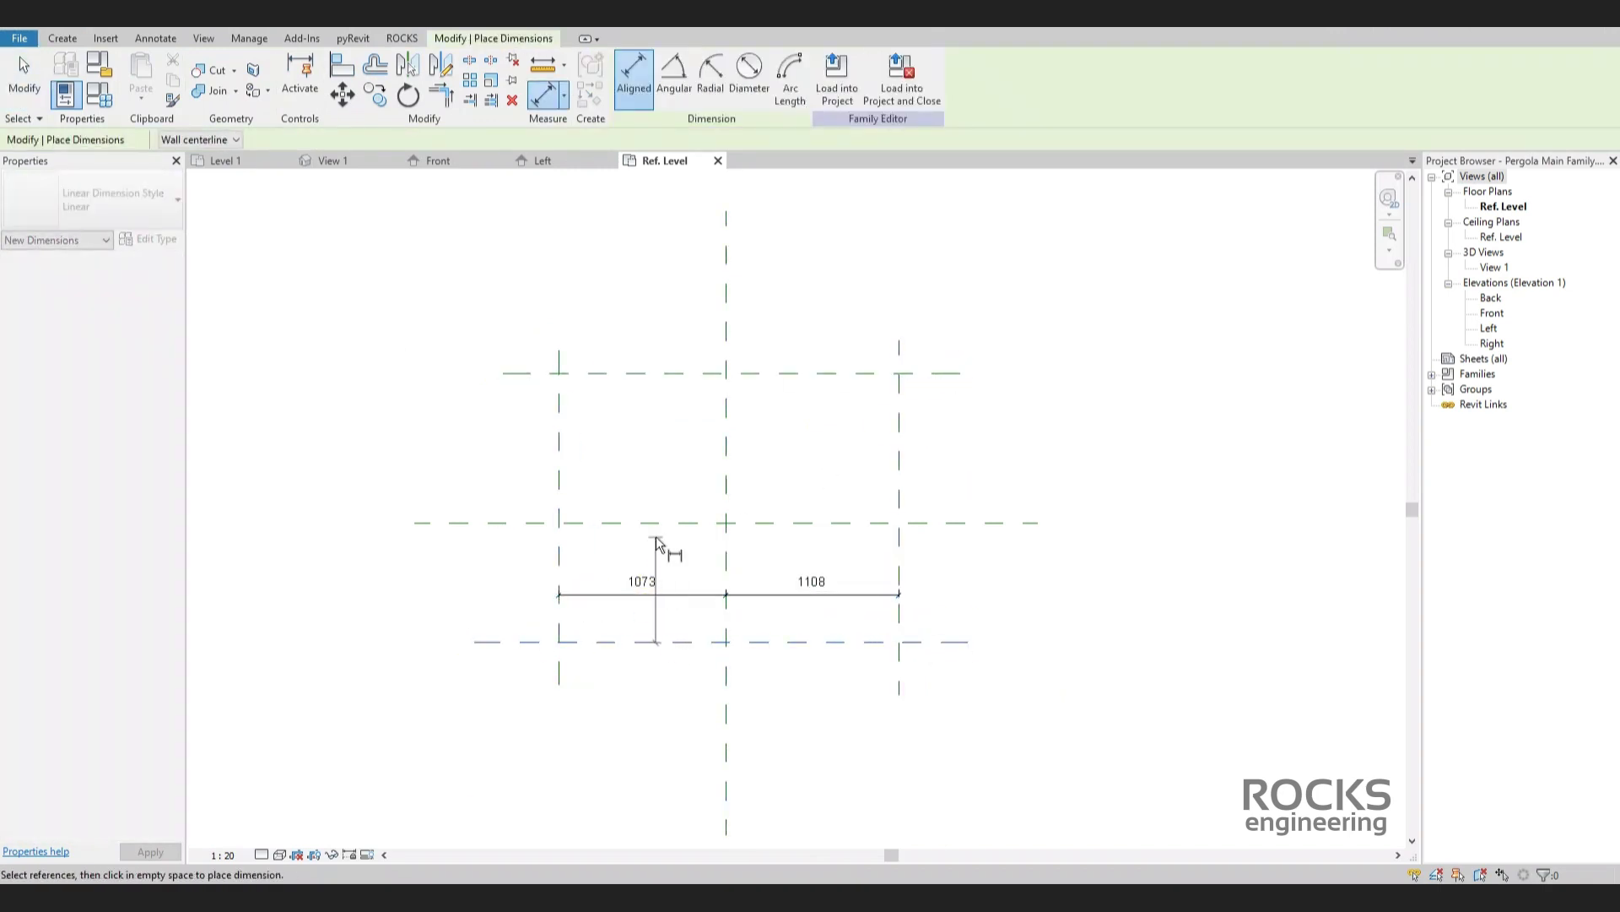
pyautogui.click(663, 523)
pyautogui.click(636, 373)
pyautogui.click(471, 440)
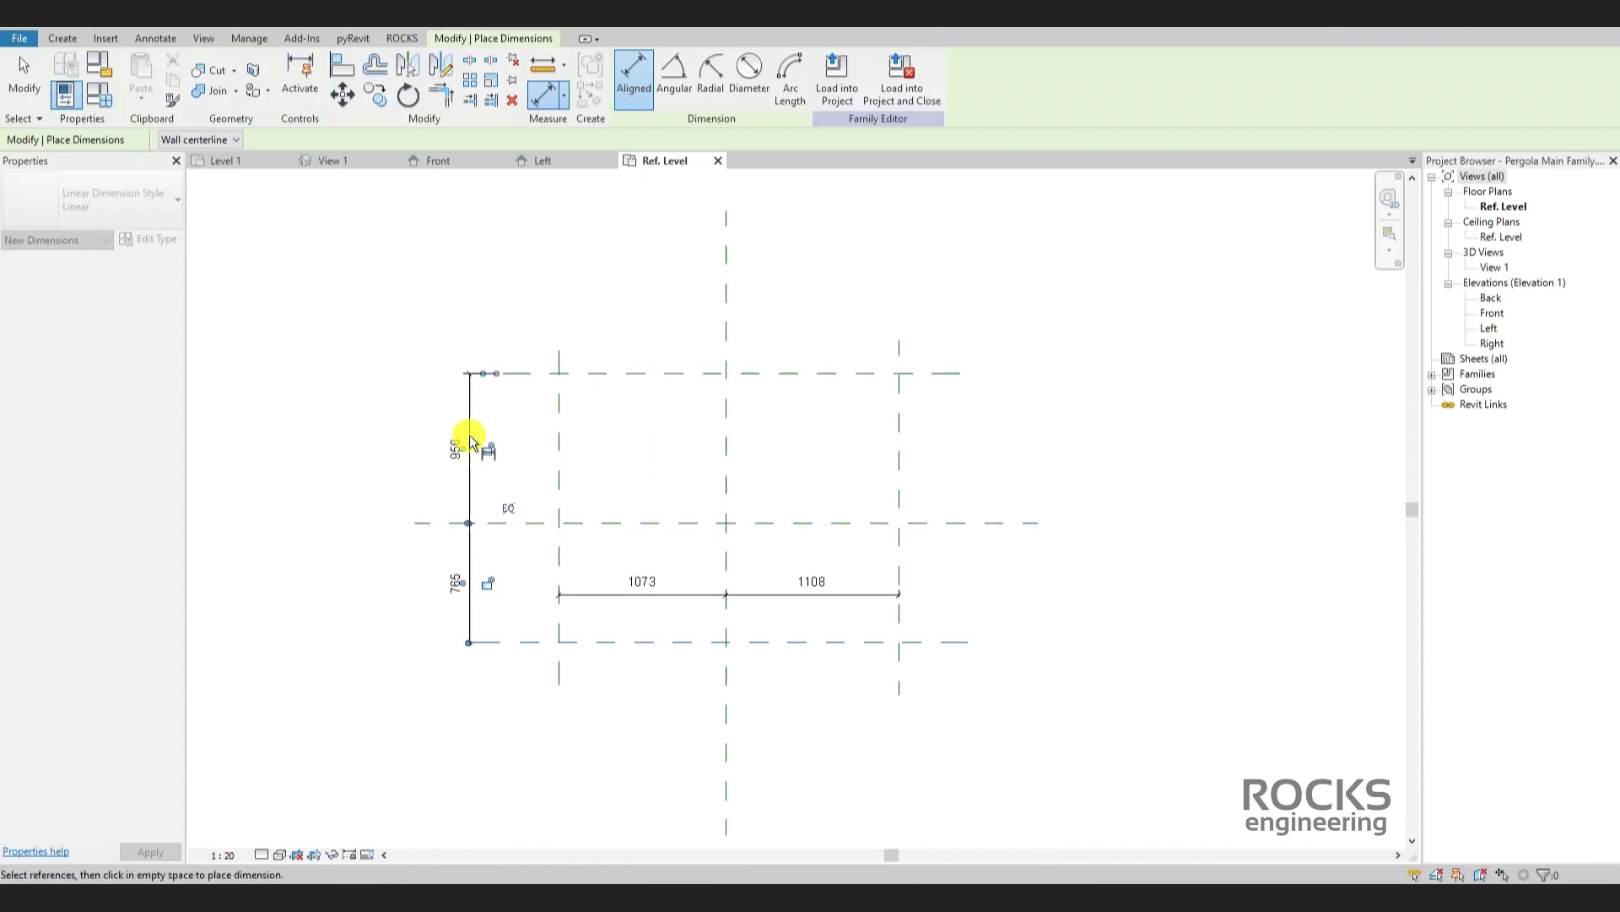
pyautogui.click(509, 508)
pyautogui.press('Escape')
# Constrain the vertical planes' chain dimension to equal spacing and move it below the lower horizontal plane.
pyautogui.click(675, 594)
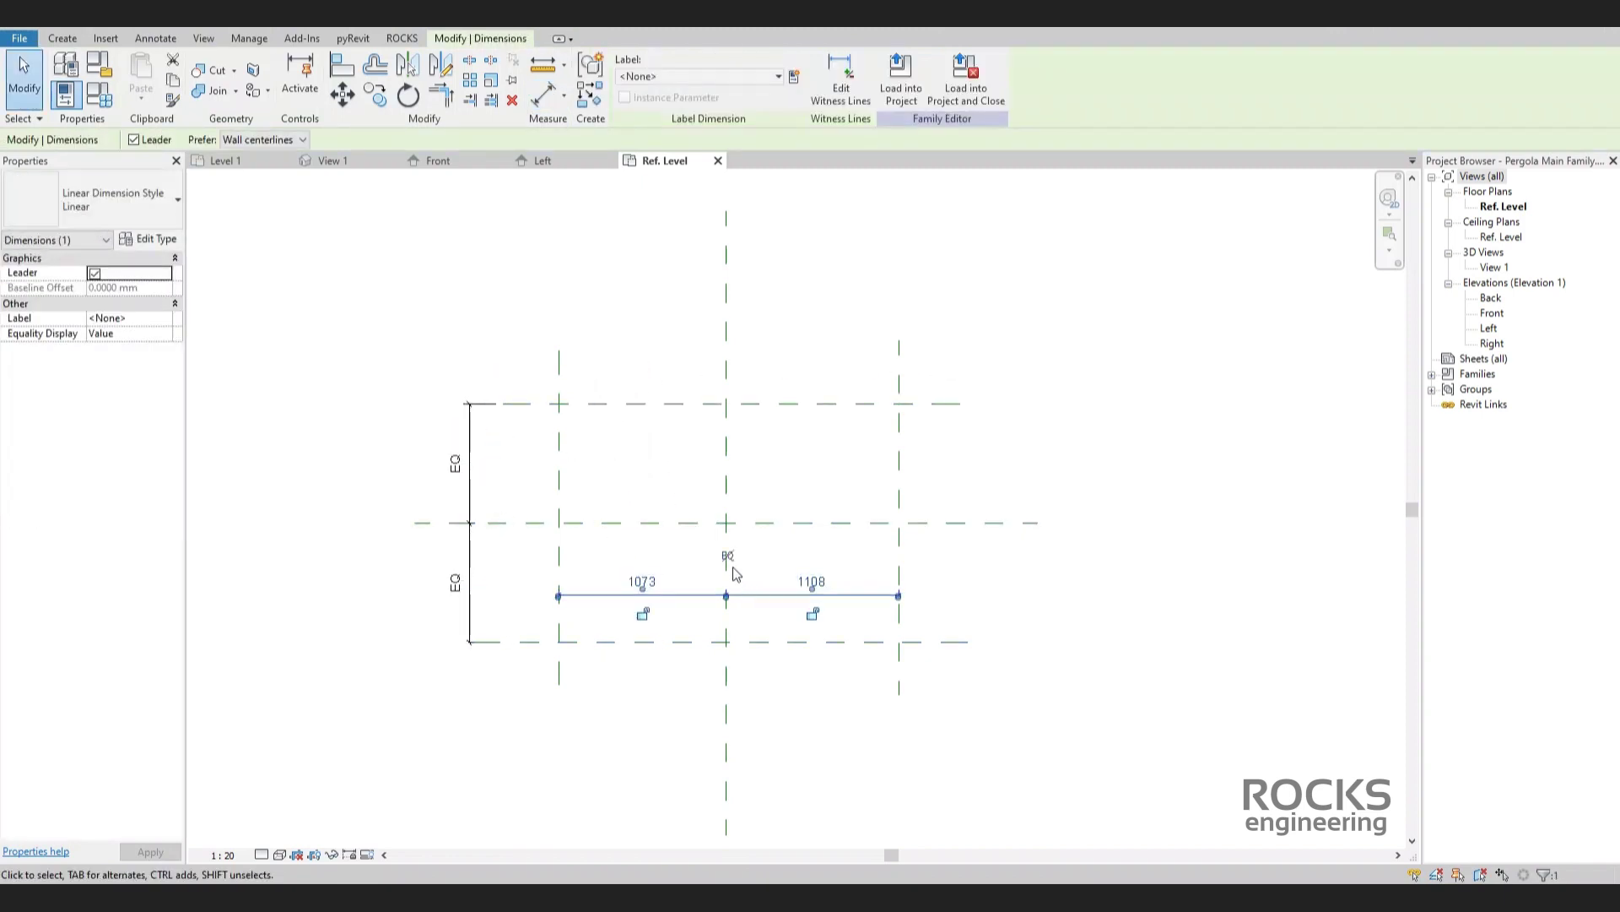
pyautogui.click(724, 555)
pyautogui.press('Escape')
pyautogui.click(748, 592)
pyautogui.moveTo(748, 592); pyautogui.dragTo(749, 703)
pyautogui.press('Escape')
# Place an overall aligned dimension between the two outer vertical planes, below the equality dimension.
pyautogui.press('d')
pyautogui.press('i')
pyautogui.click(897, 607)
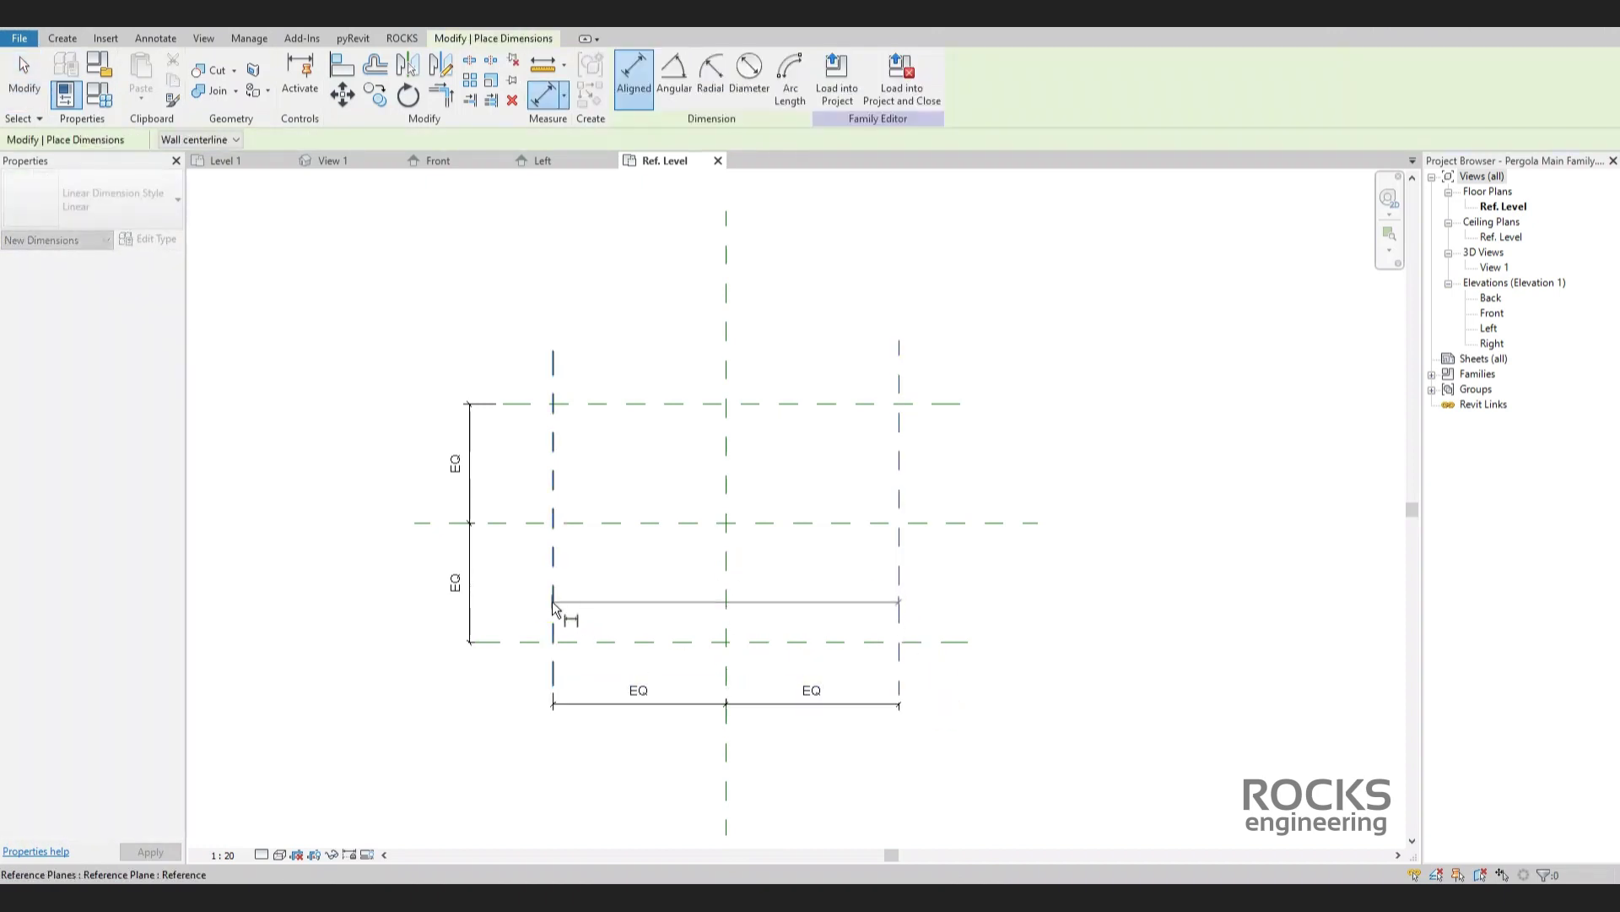
pyautogui.click(554, 622)
pyautogui.click(573, 759)
# Add an overall aligned dimension between the two outer horizontal planes, outside the equality dimension.
pyautogui.click(611, 643)
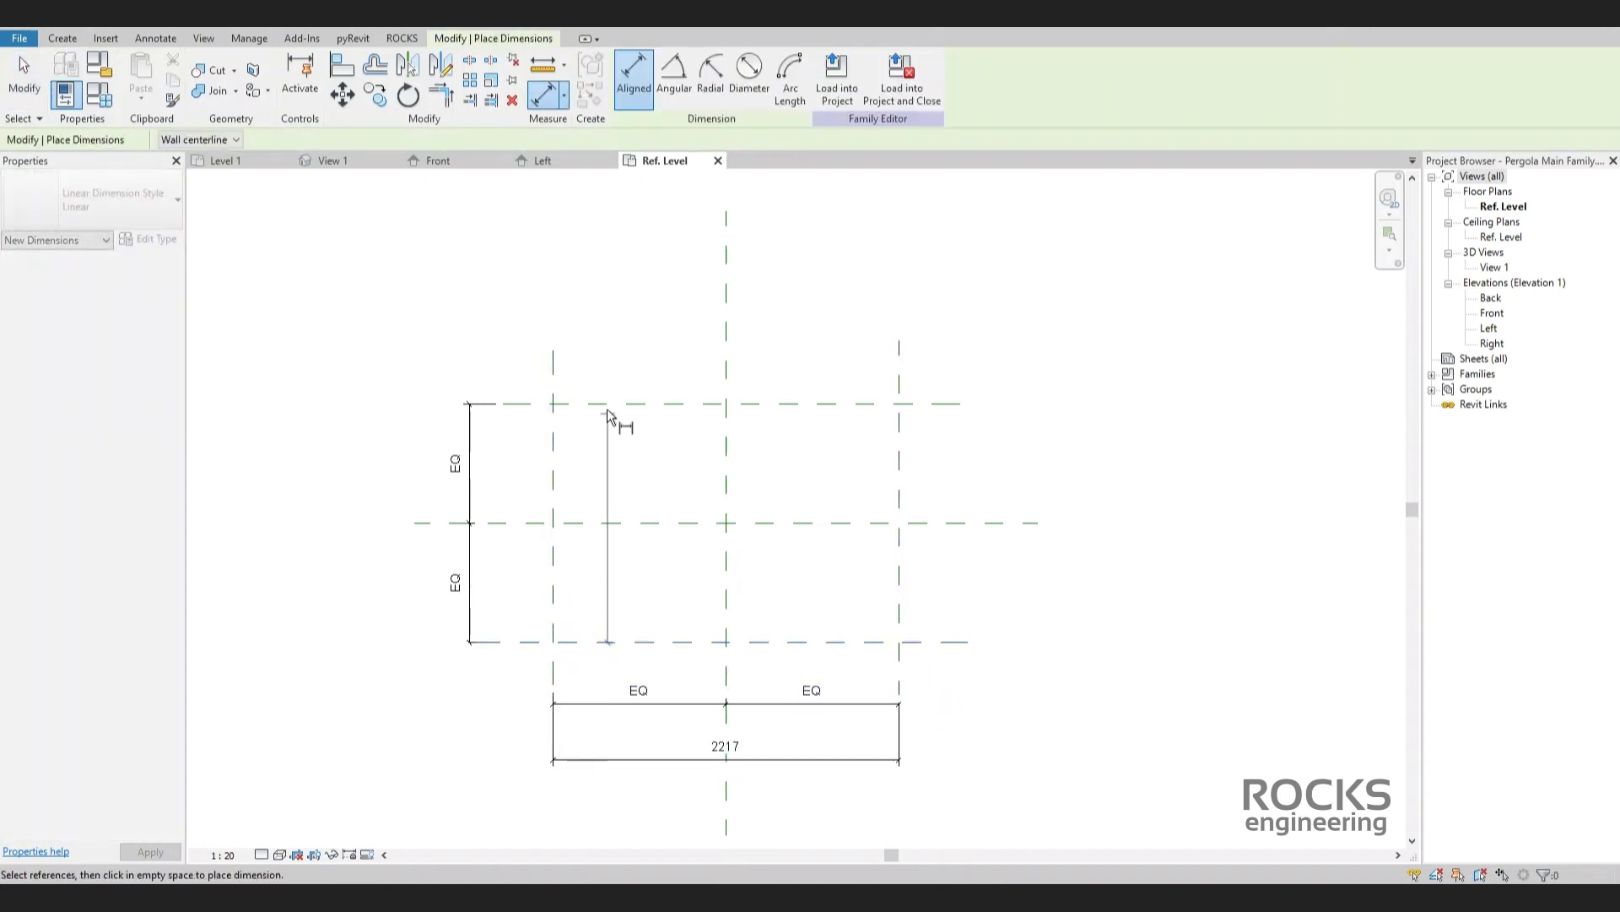
pyautogui.click(608, 405)
pyautogui.click(407, 460)
pyautogui.press('Escape')
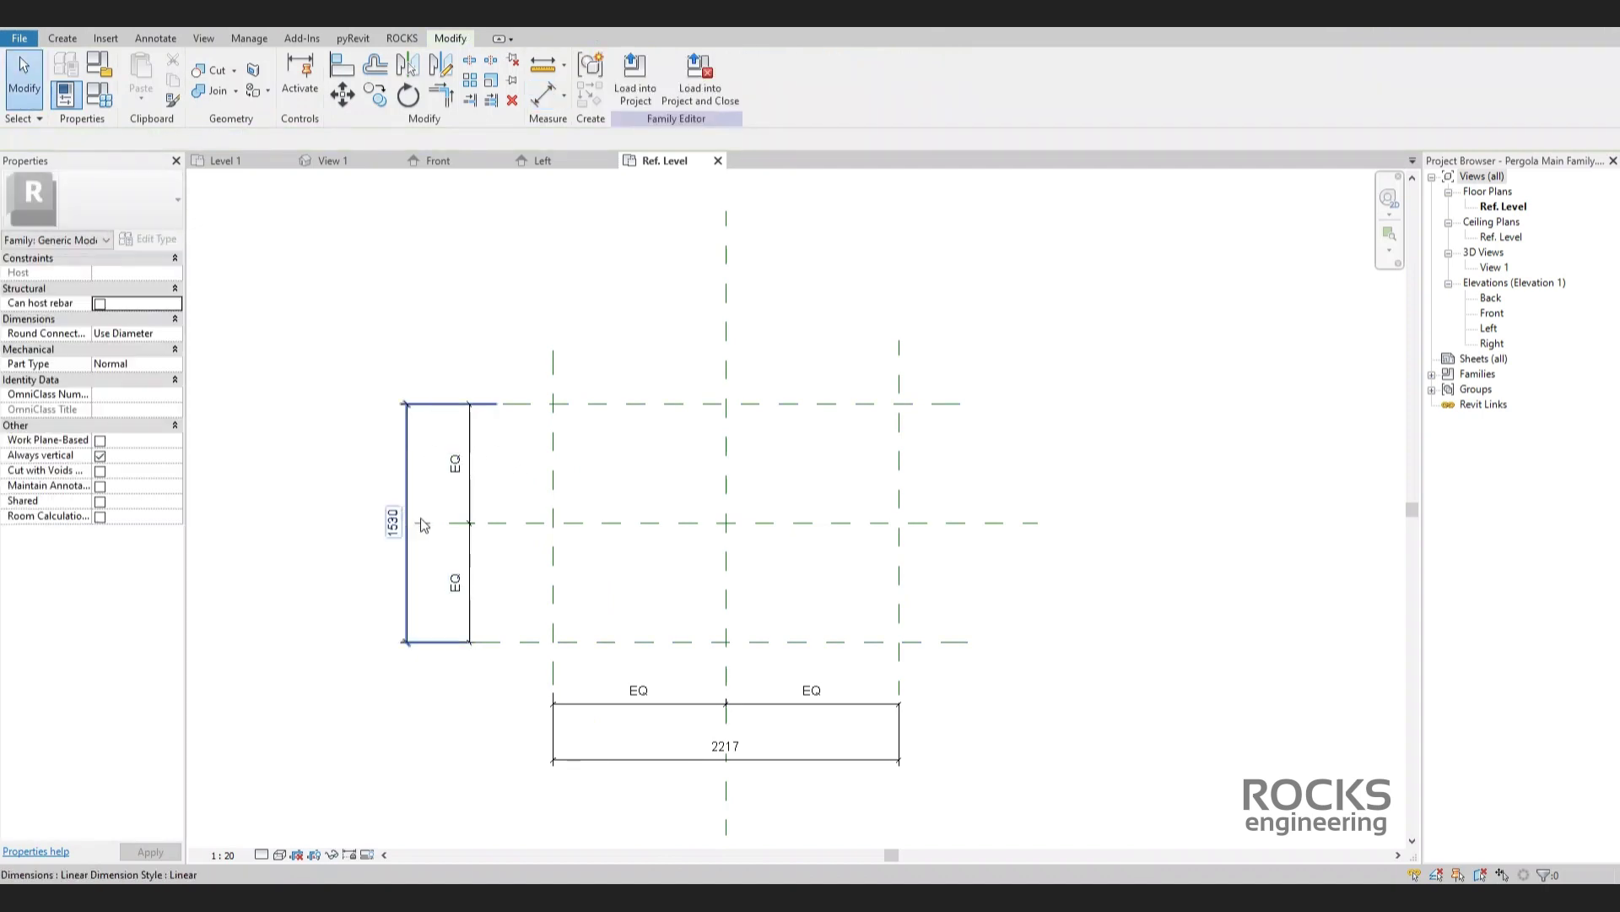
# Label the overall horizontal dimension with a new instance family parameter named Main Length.
pyautogui.click(694, 759)
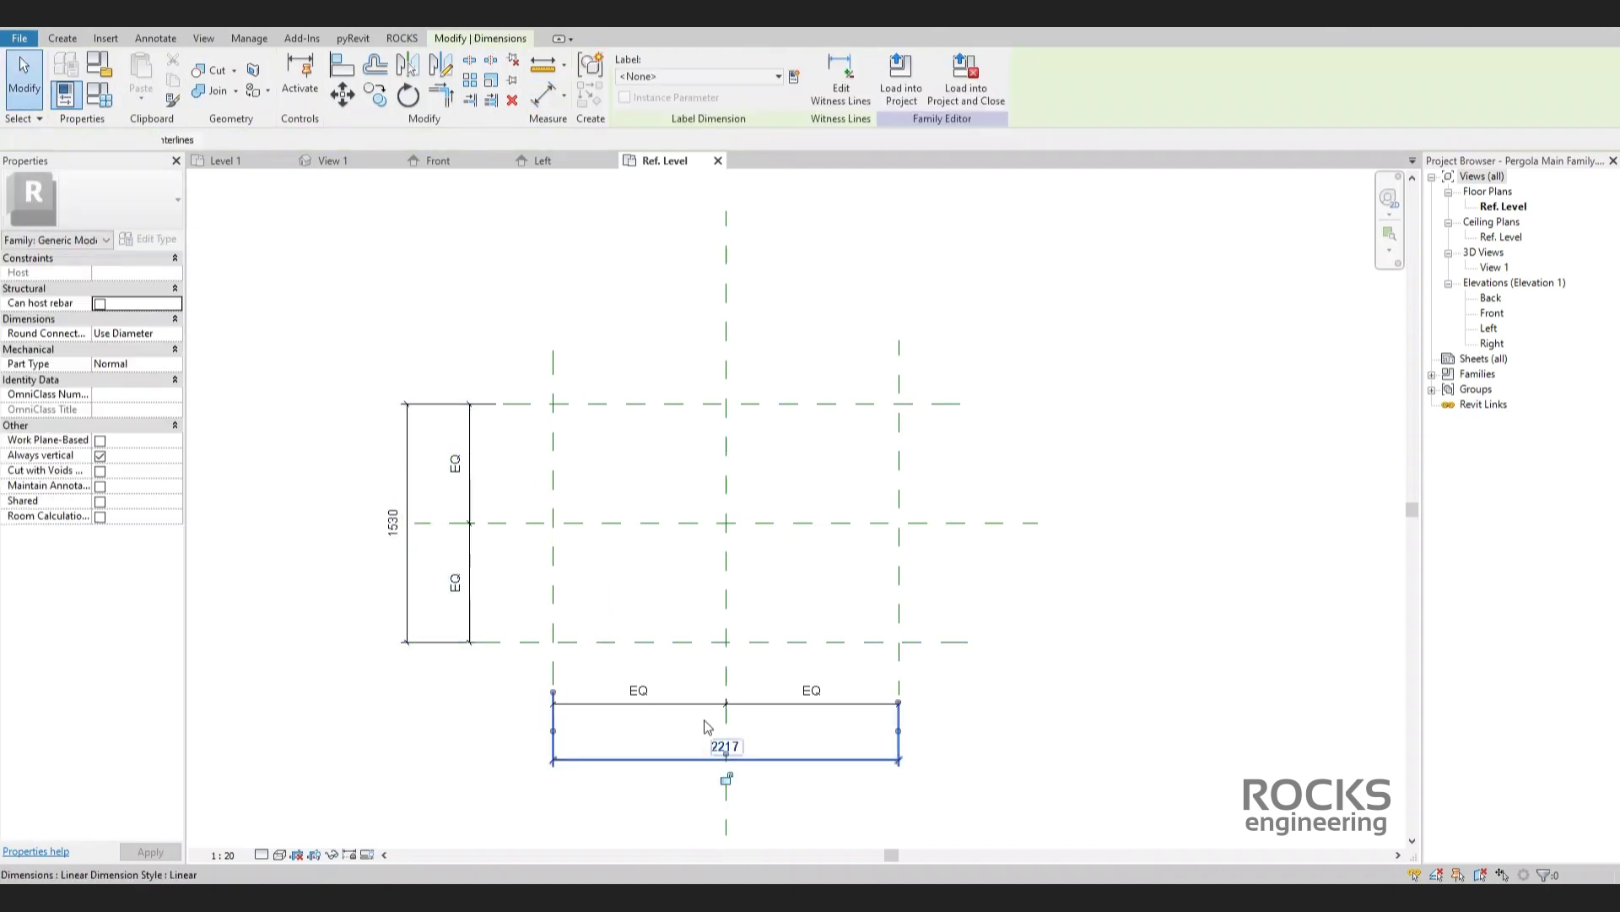
pyautogui.click(793, 81)
pyautogui.write('Main ')
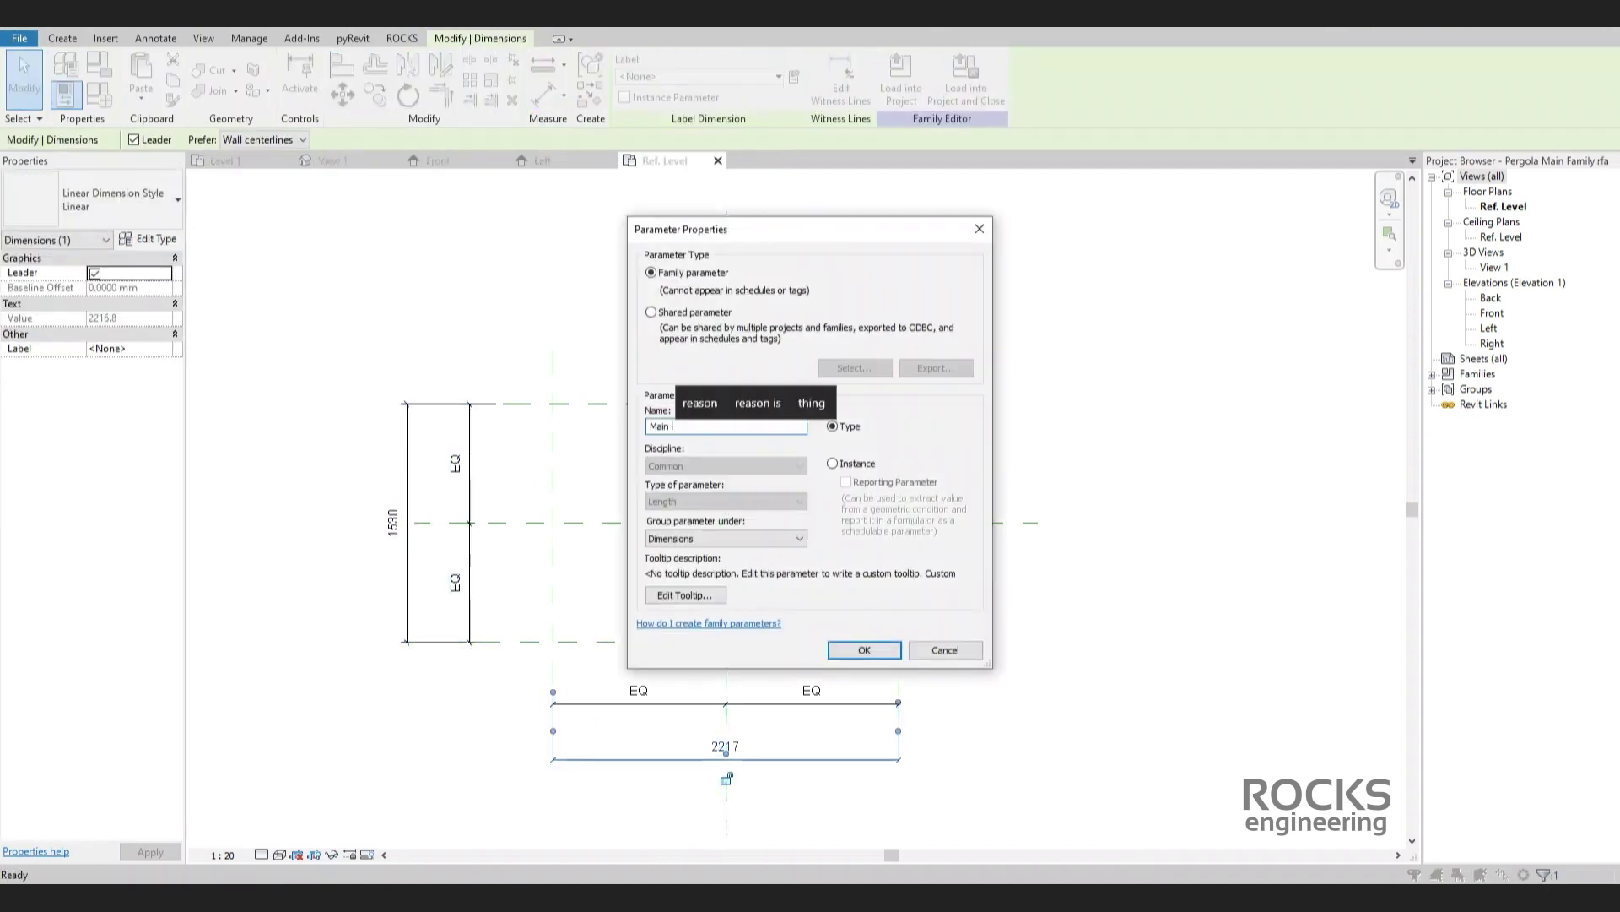
pyautogui.write('Length')
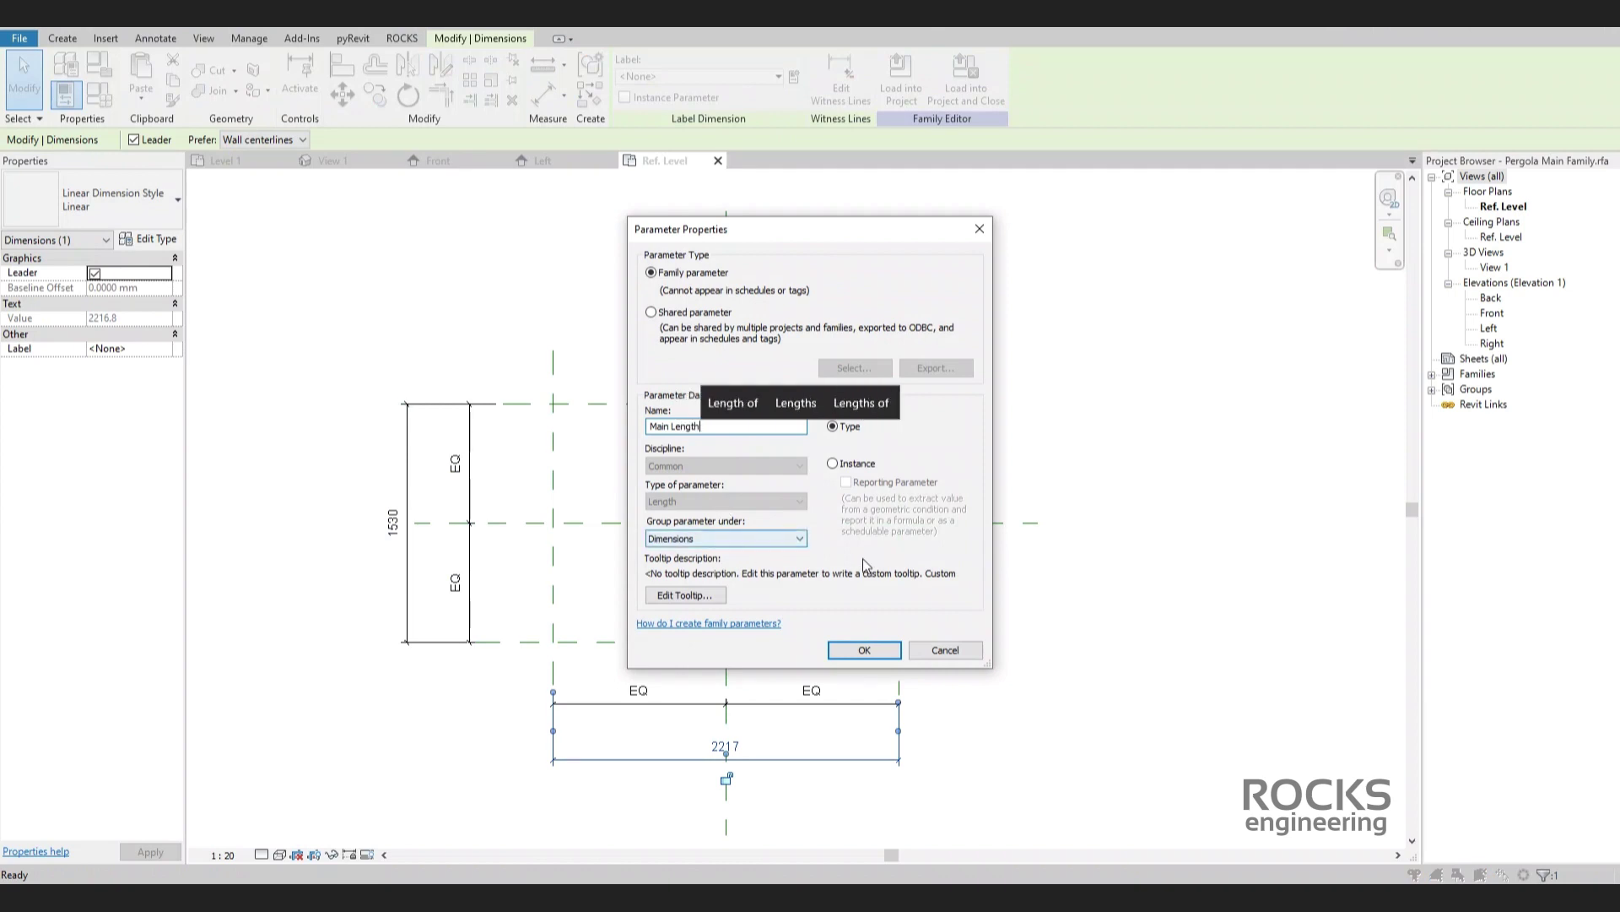
pyautogui.click(833, 463)
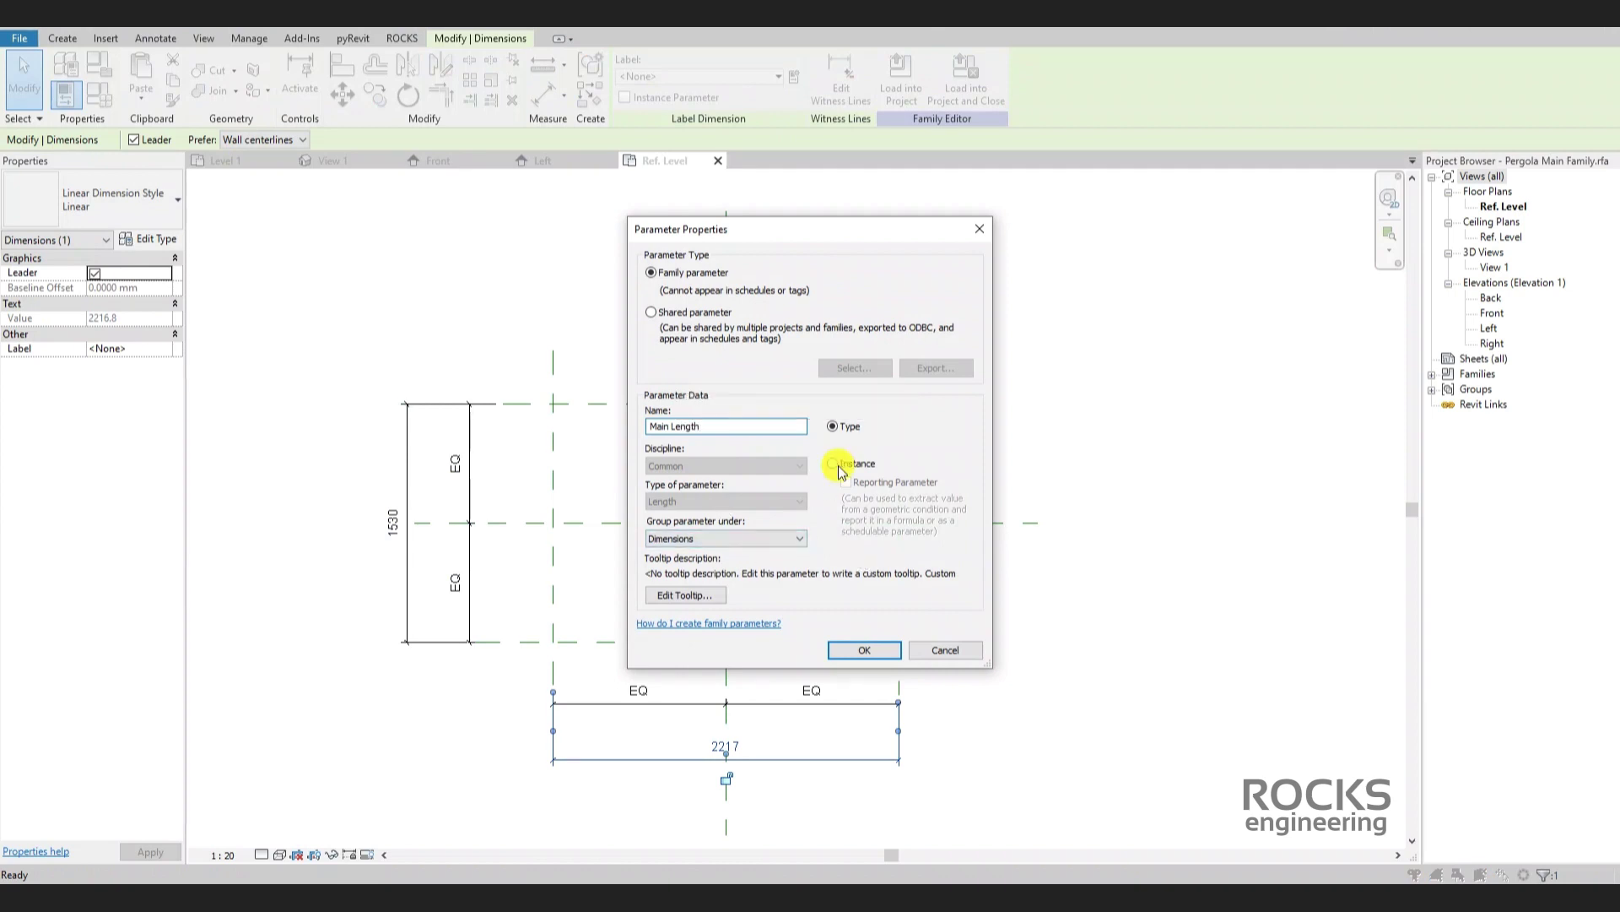
pyautogui.click(865, 650)
# Label the overall vertical dimension with a new instance family parameter named Main Width.
pyautogui.click(394, 538)
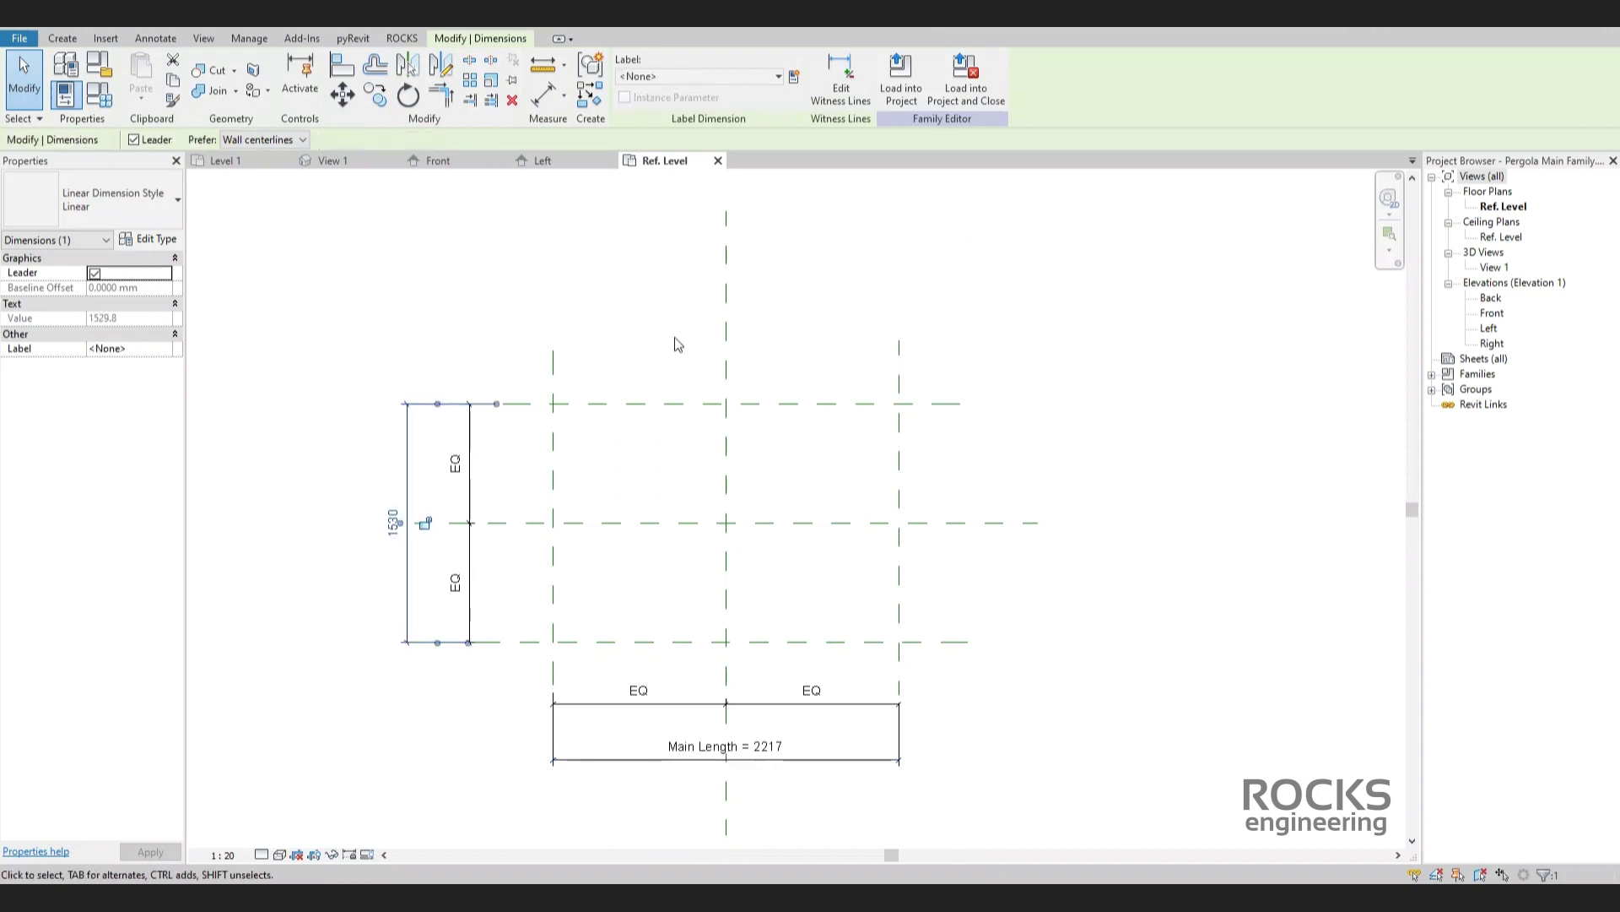
pyautogui.click(796, 78)
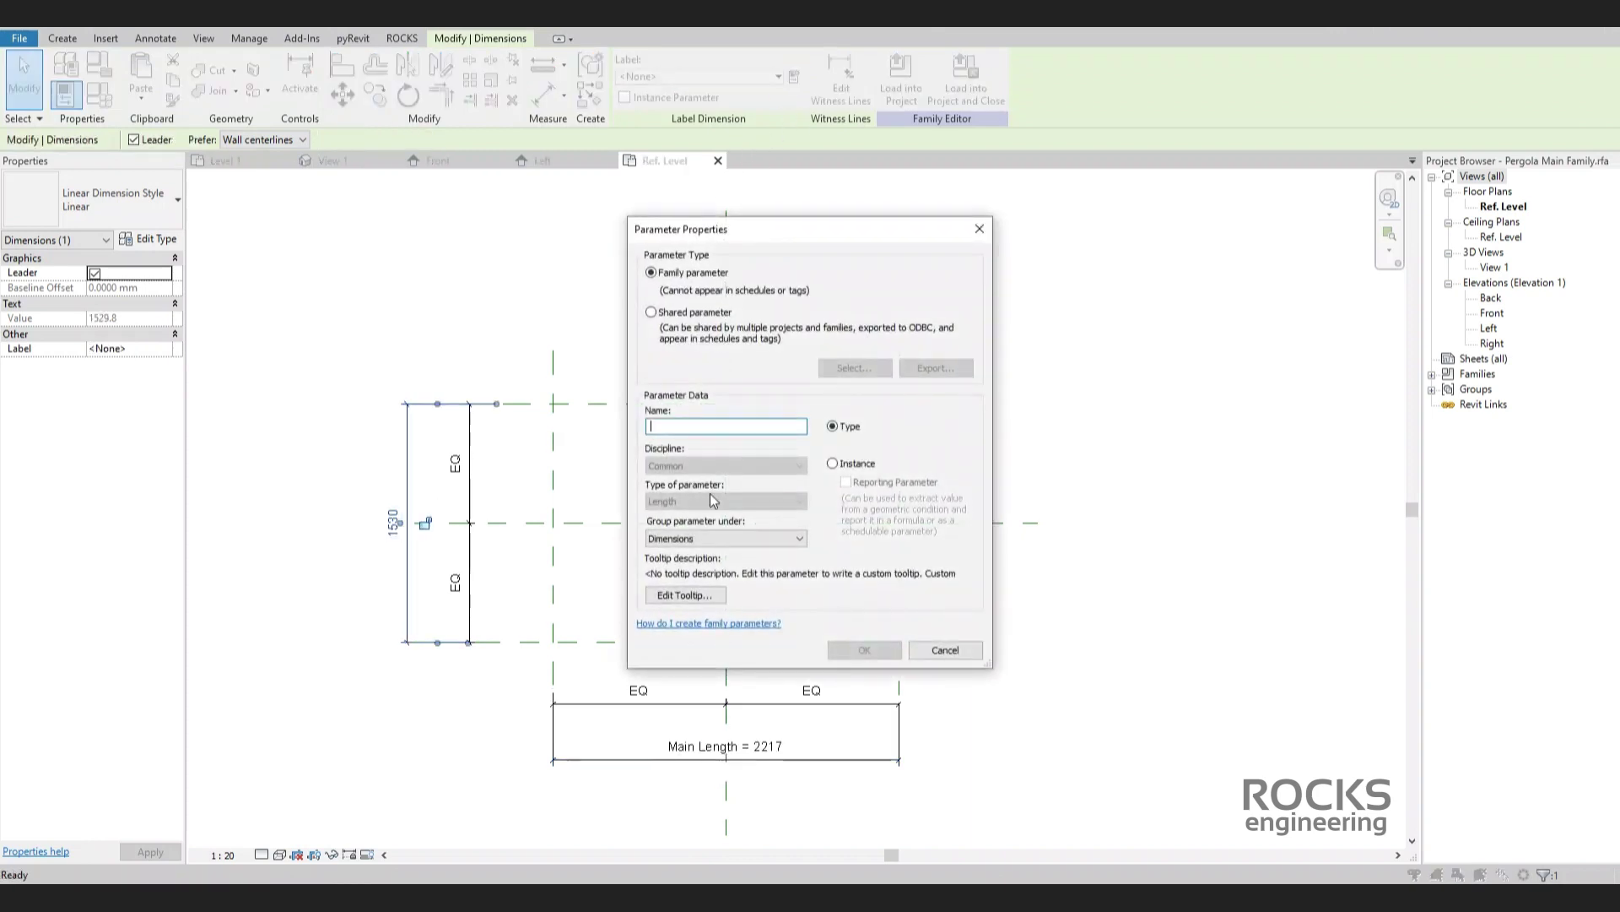
pyautogui.write('Main Width')
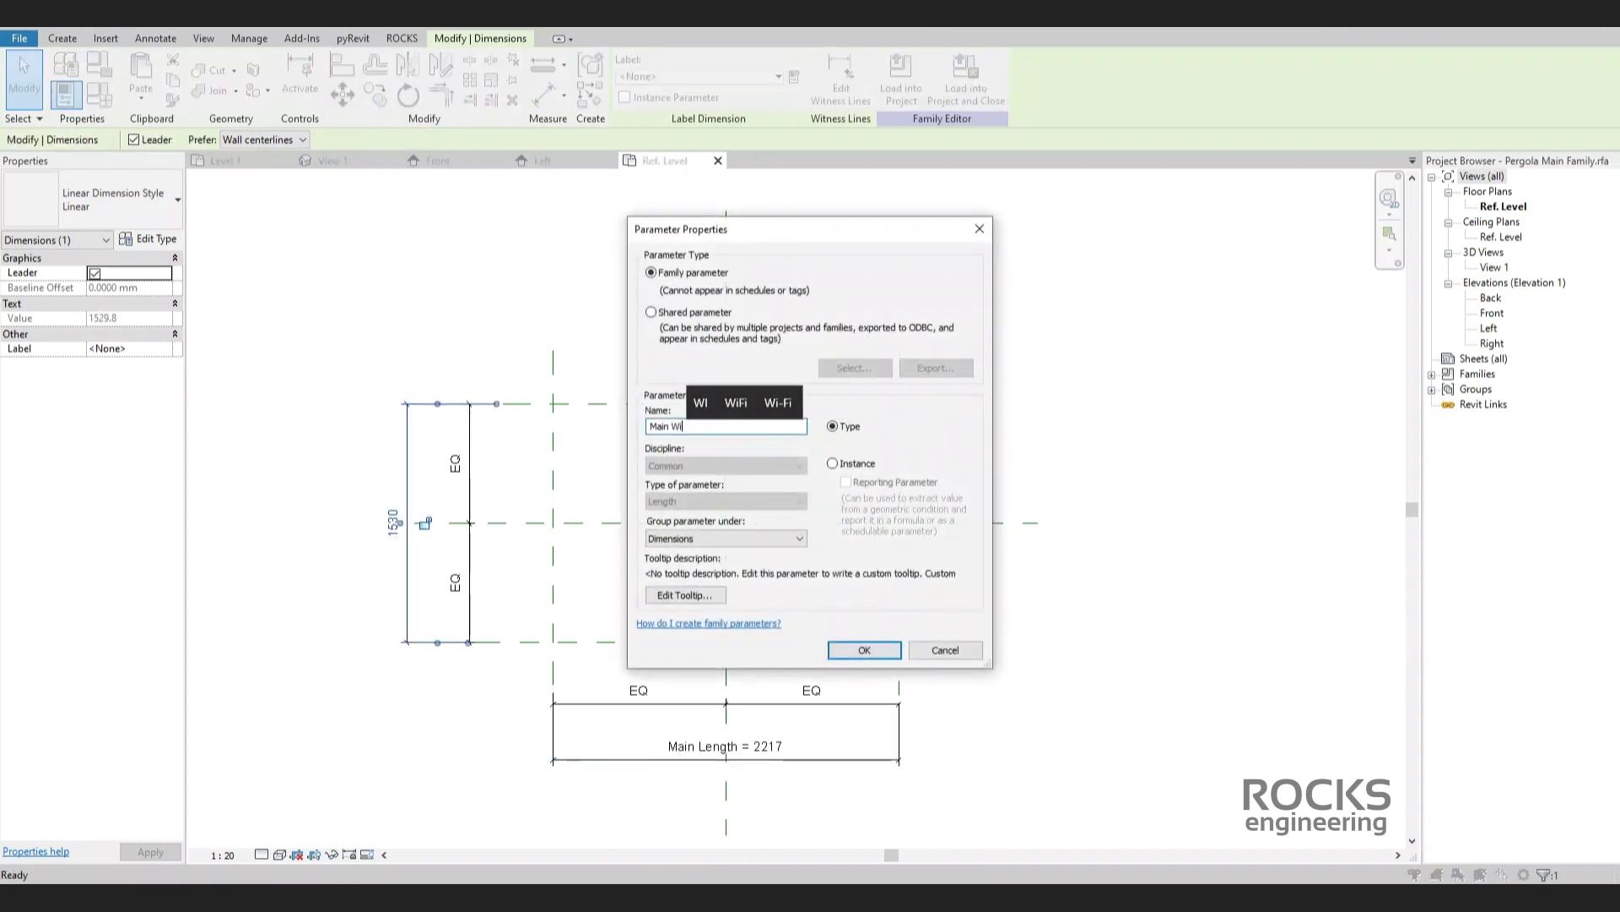
pyautogui.click(833, 463)
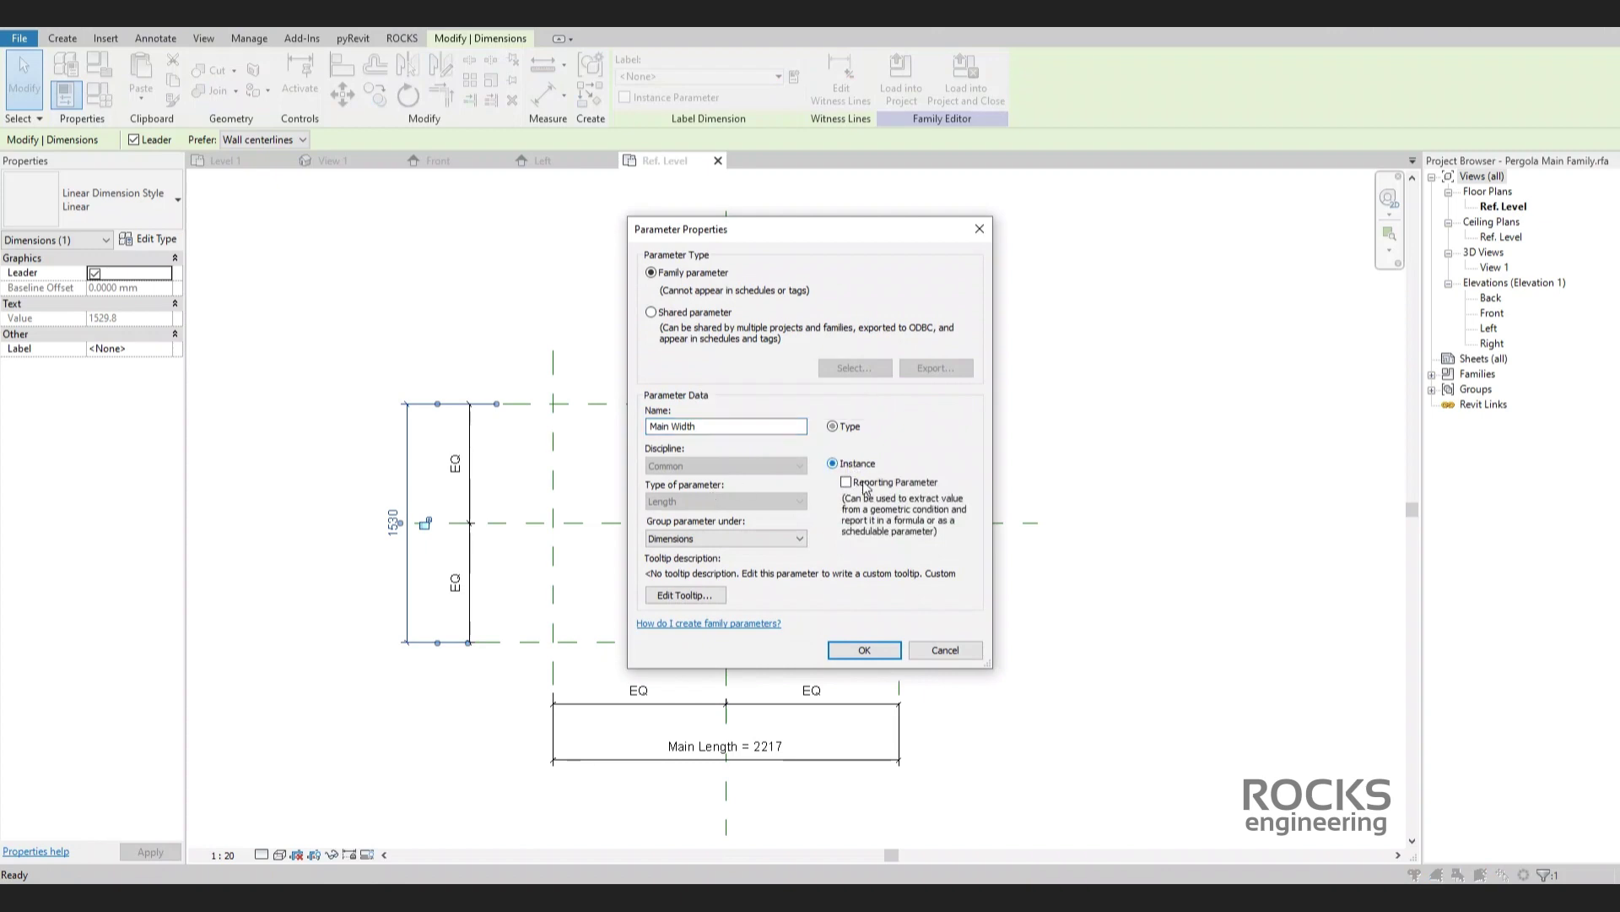
pyautogui.click(873, 655)
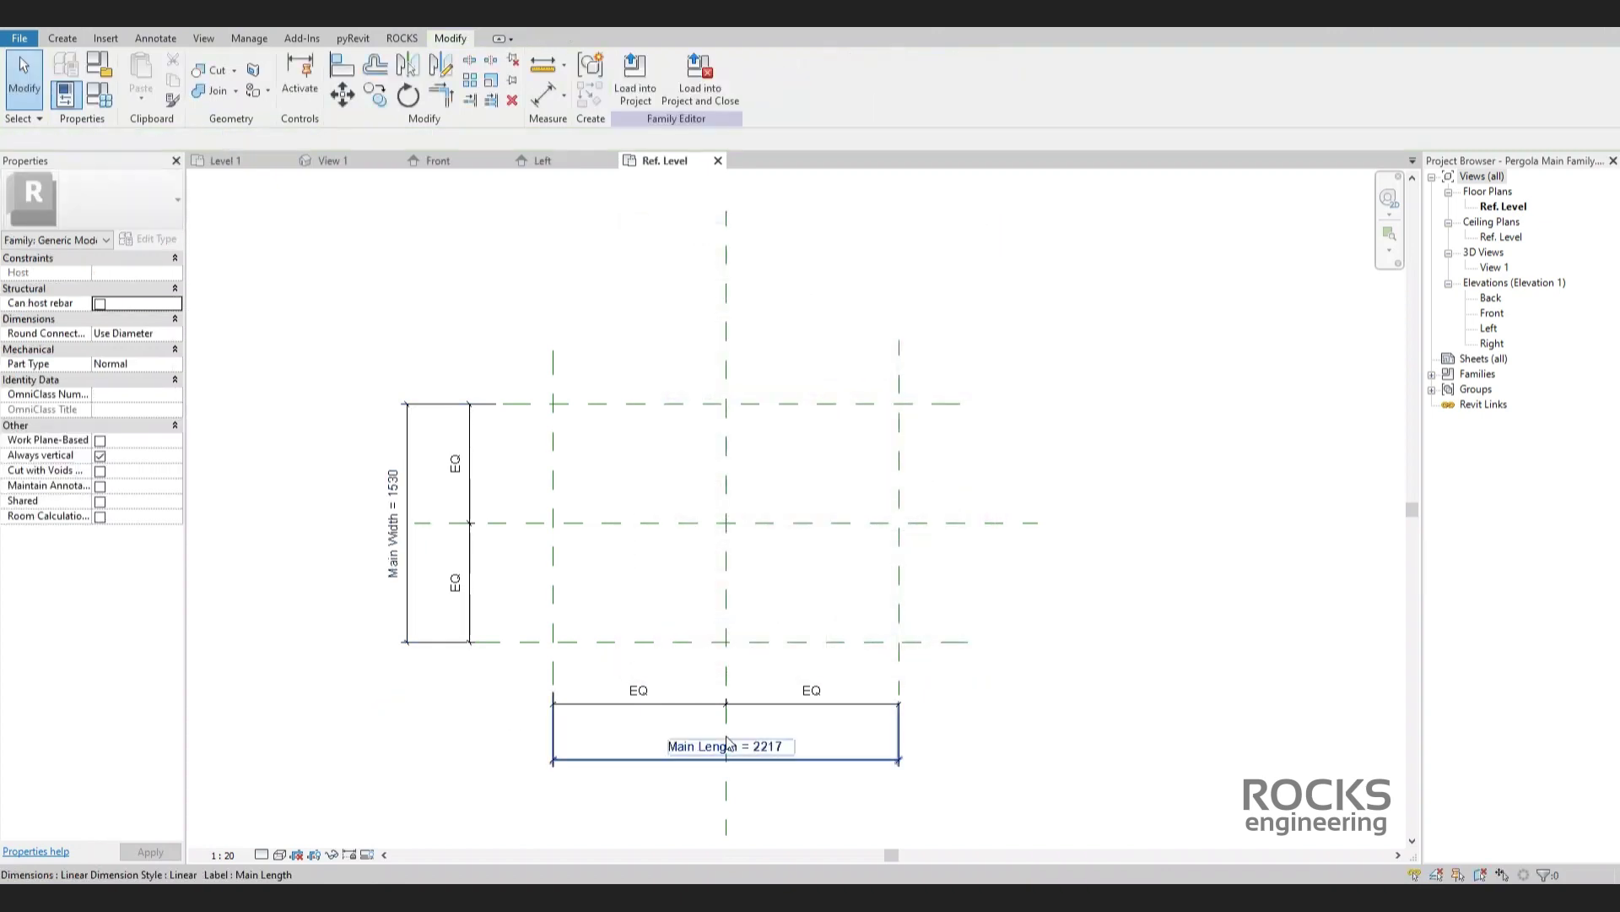
# Set the Main Length dimension to 3 m.
pyautogui.click(787, 762)
pyautogui.click(760, 745)
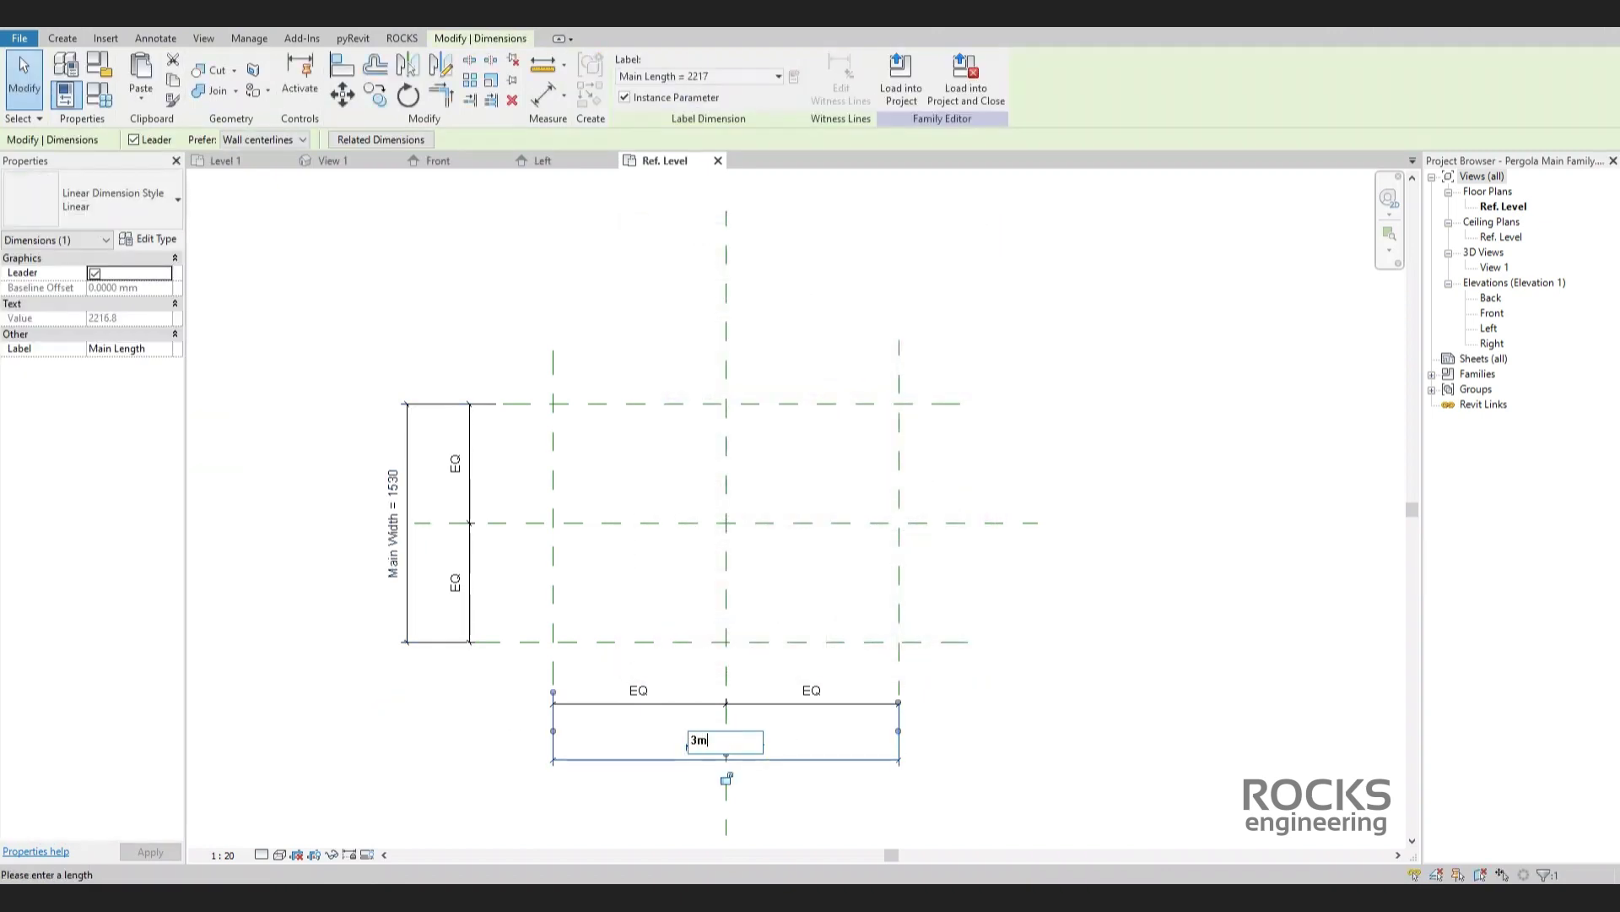
pyautogui.press('Return')
pyautogui.click(418, 671)
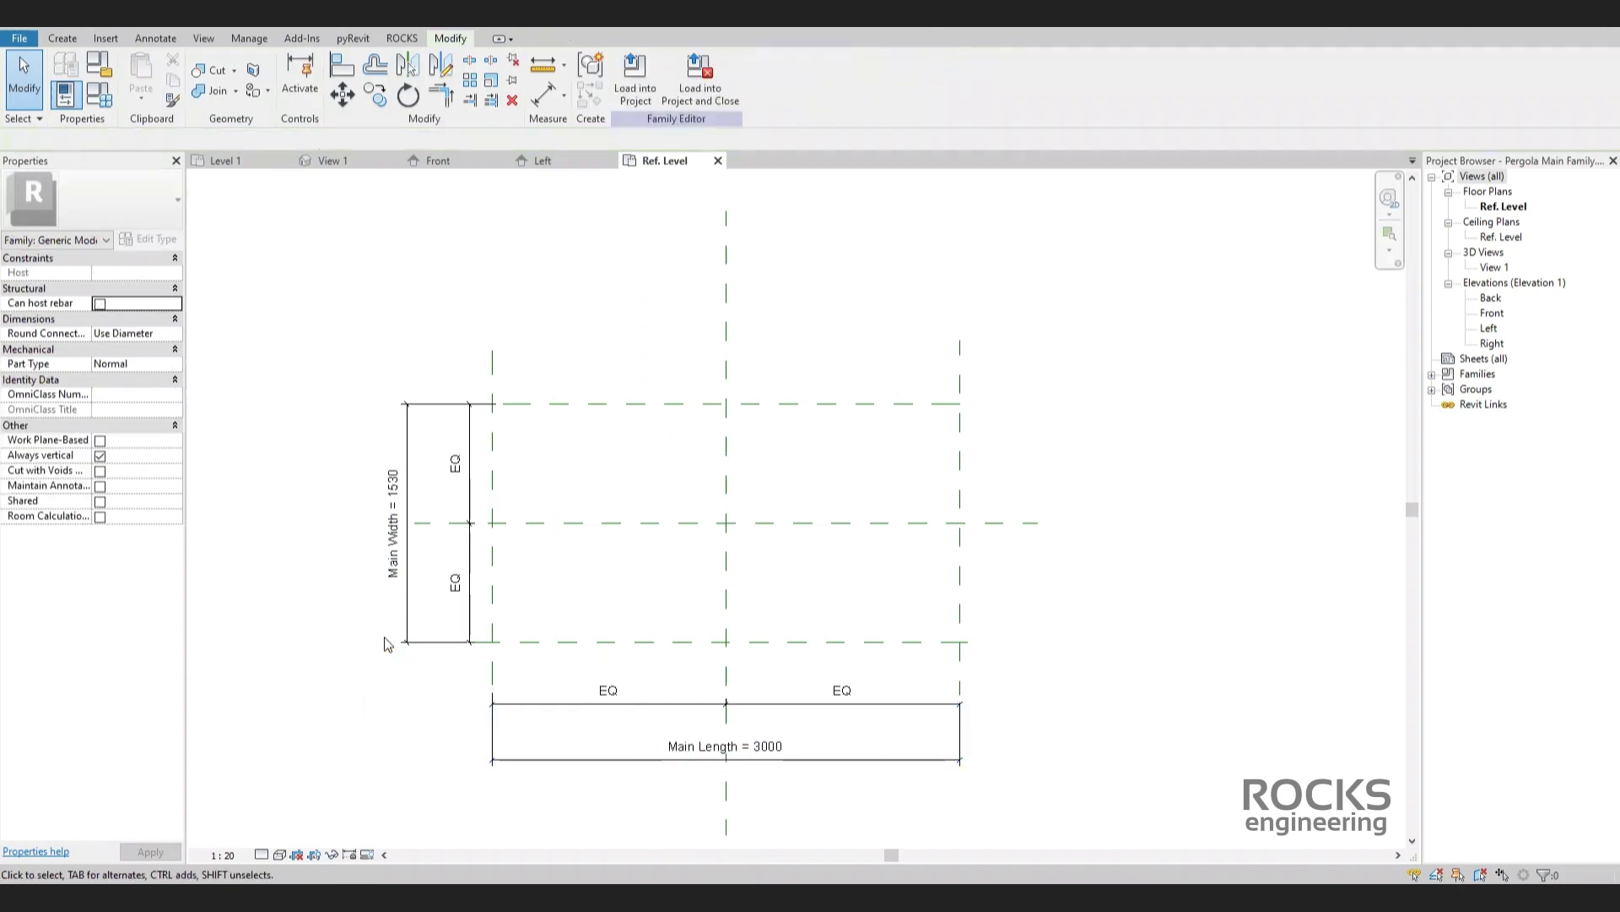
# Set the Main Width dimension to 1500 mm and extend the upper horizontal reference plane beyond the outer vertical plane.
pyautogui.click(389, 490)
pyautogui.click(395, 495)
pyautogui.write('150')
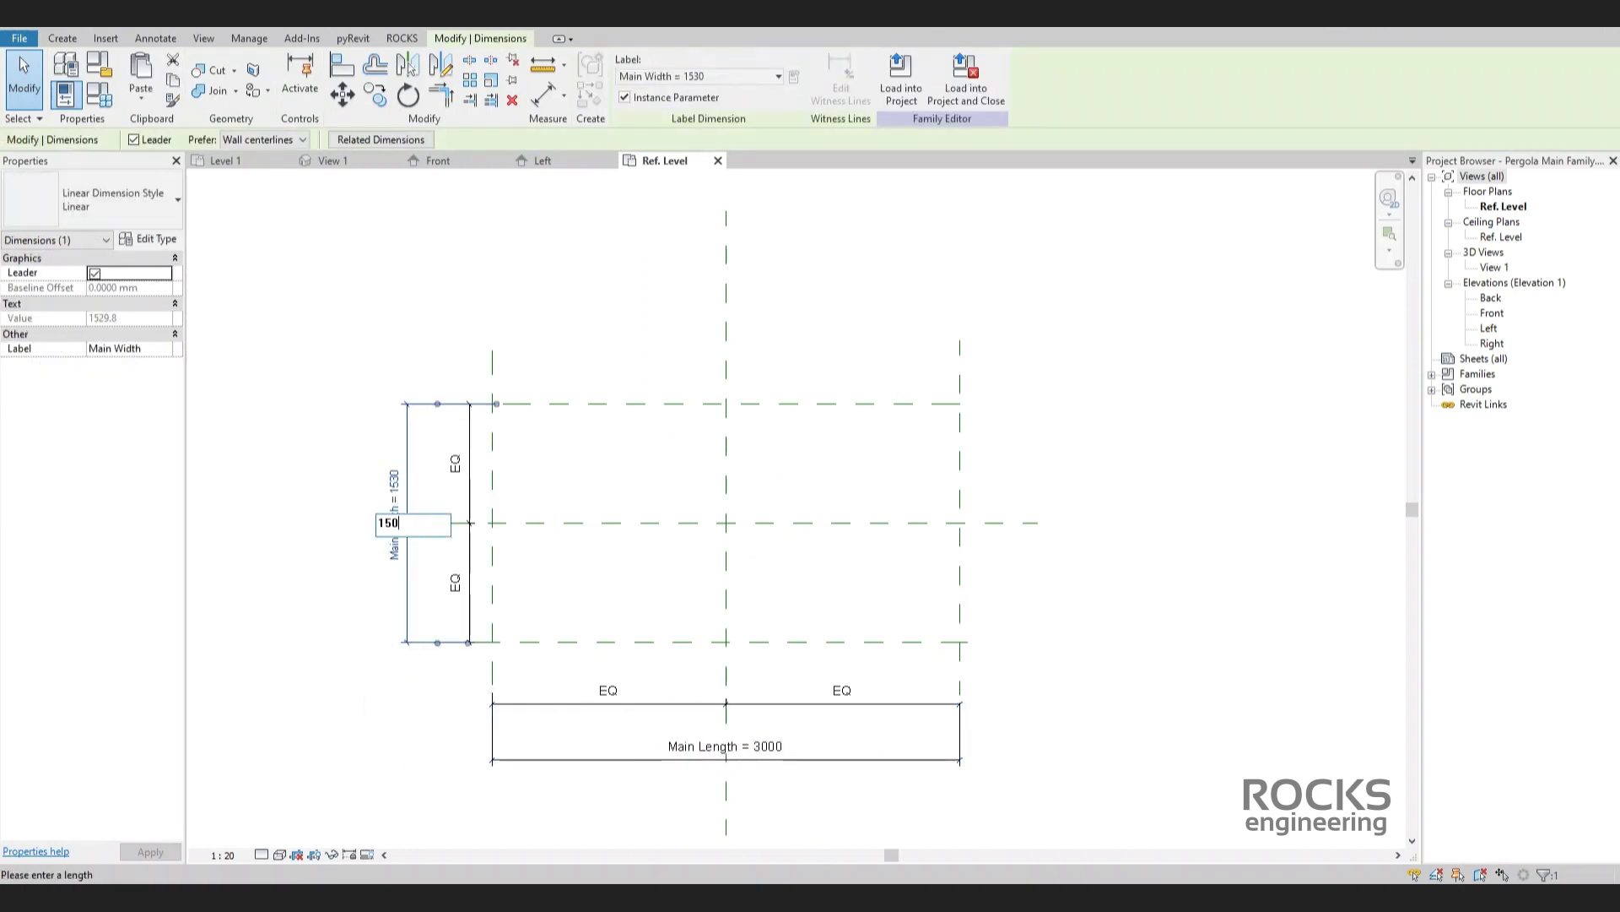
pyautogui.write('0')
pyautogui.press('Return')
pyautogui.click(932, 543)
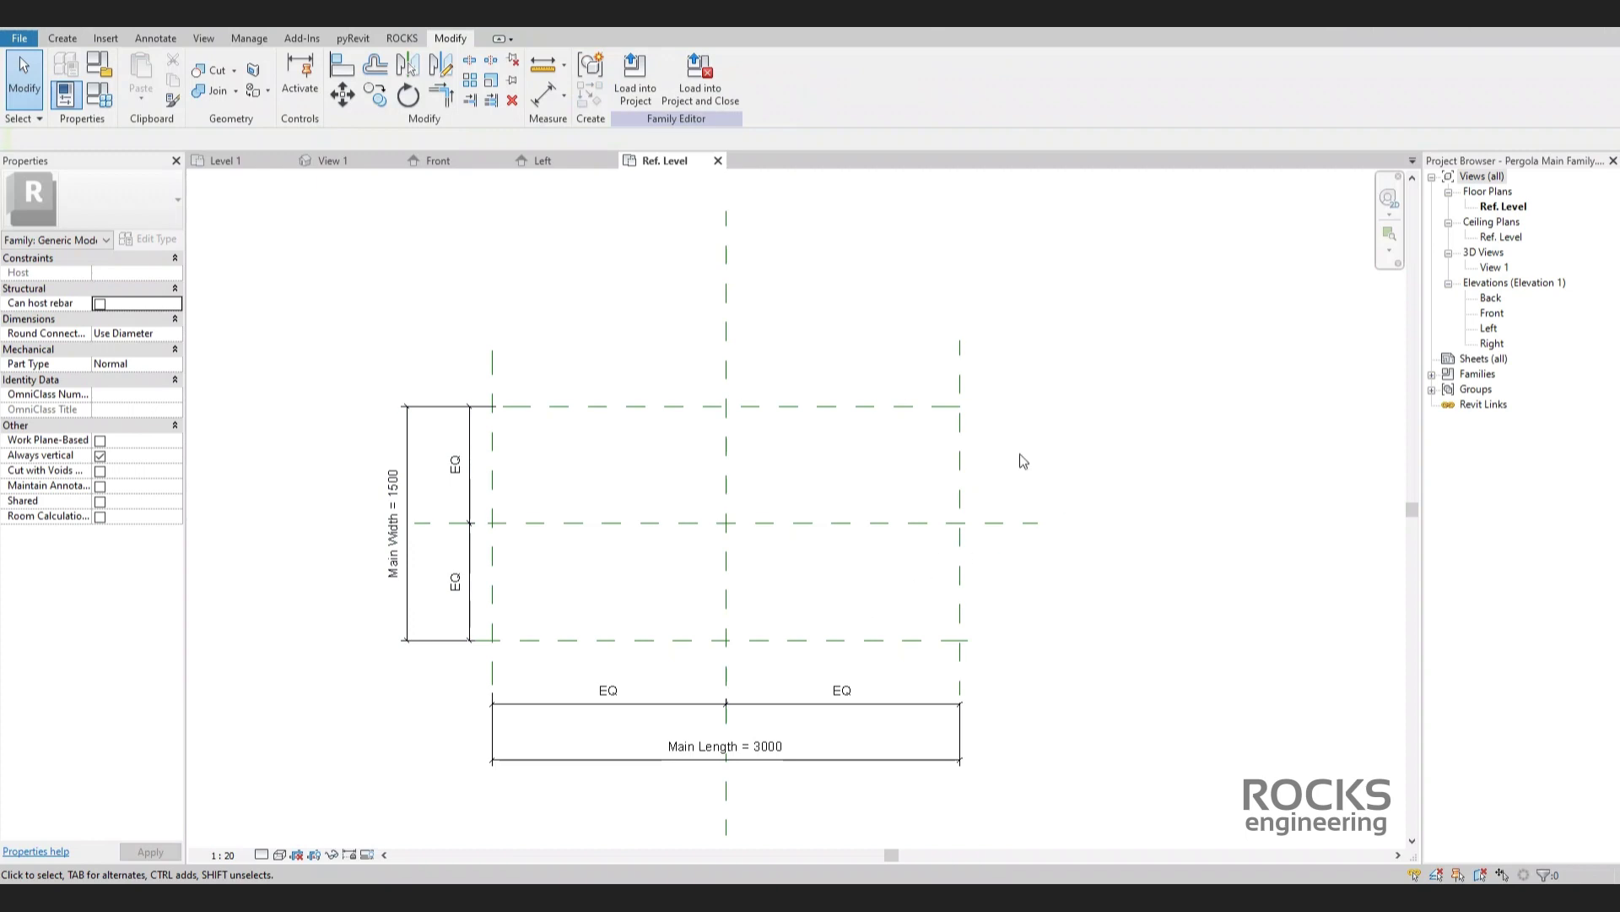
pyautogui.click(948, 409)
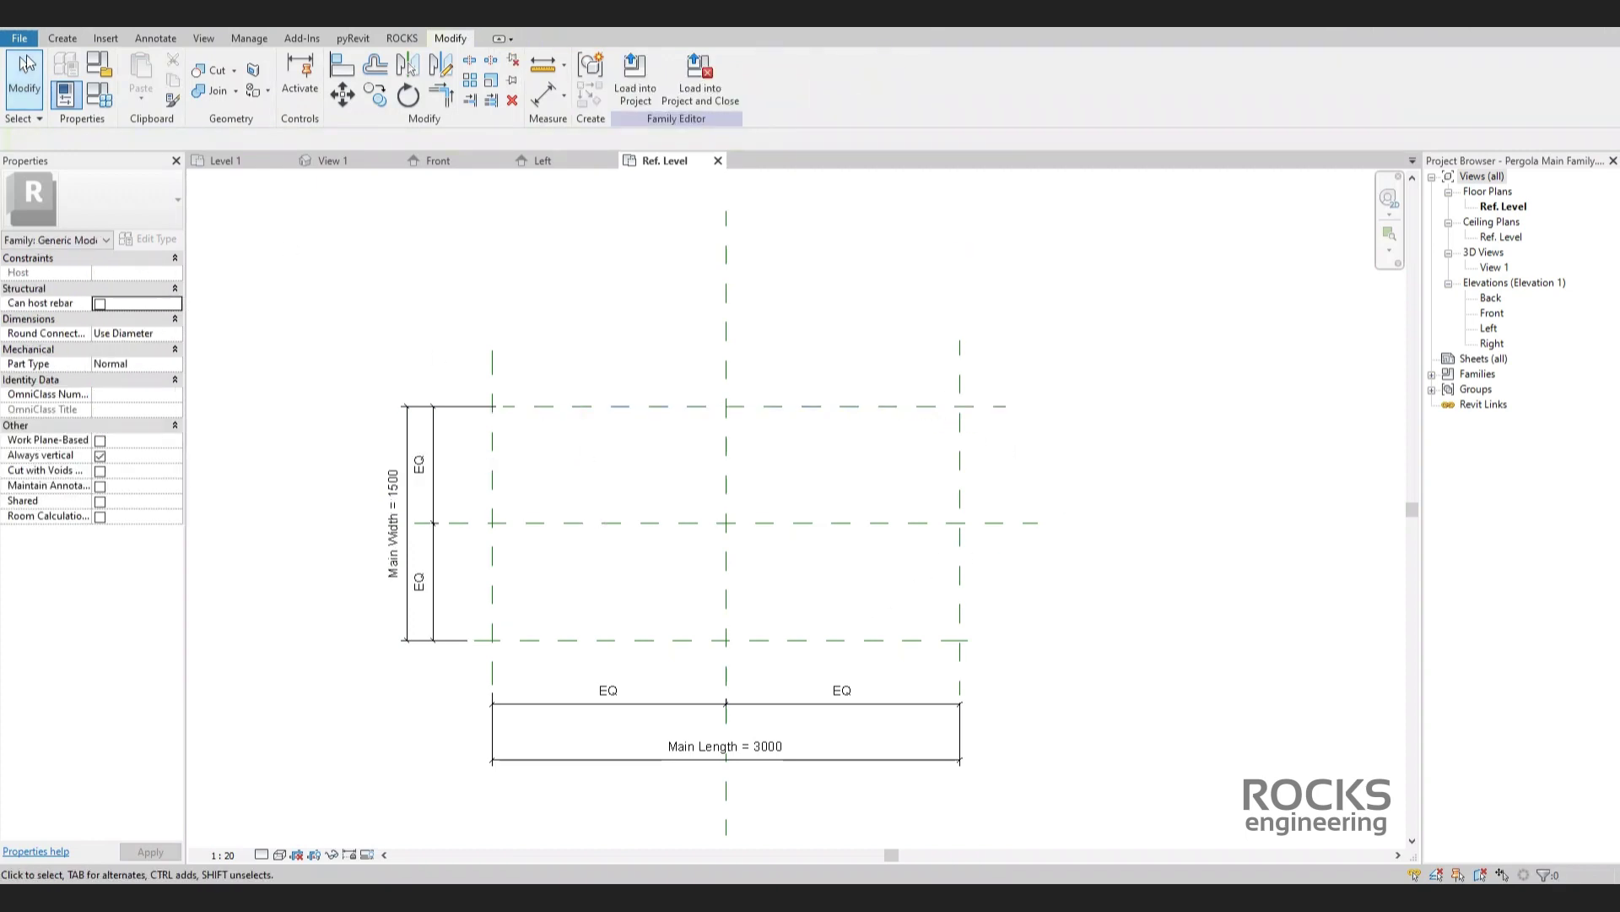
# Create a second new family from the Metric Generic Model.rft template.
pyautogui.click(19, 38)
pyautogui.moveTo(36, 101)
pyautogui.click(199, 151)
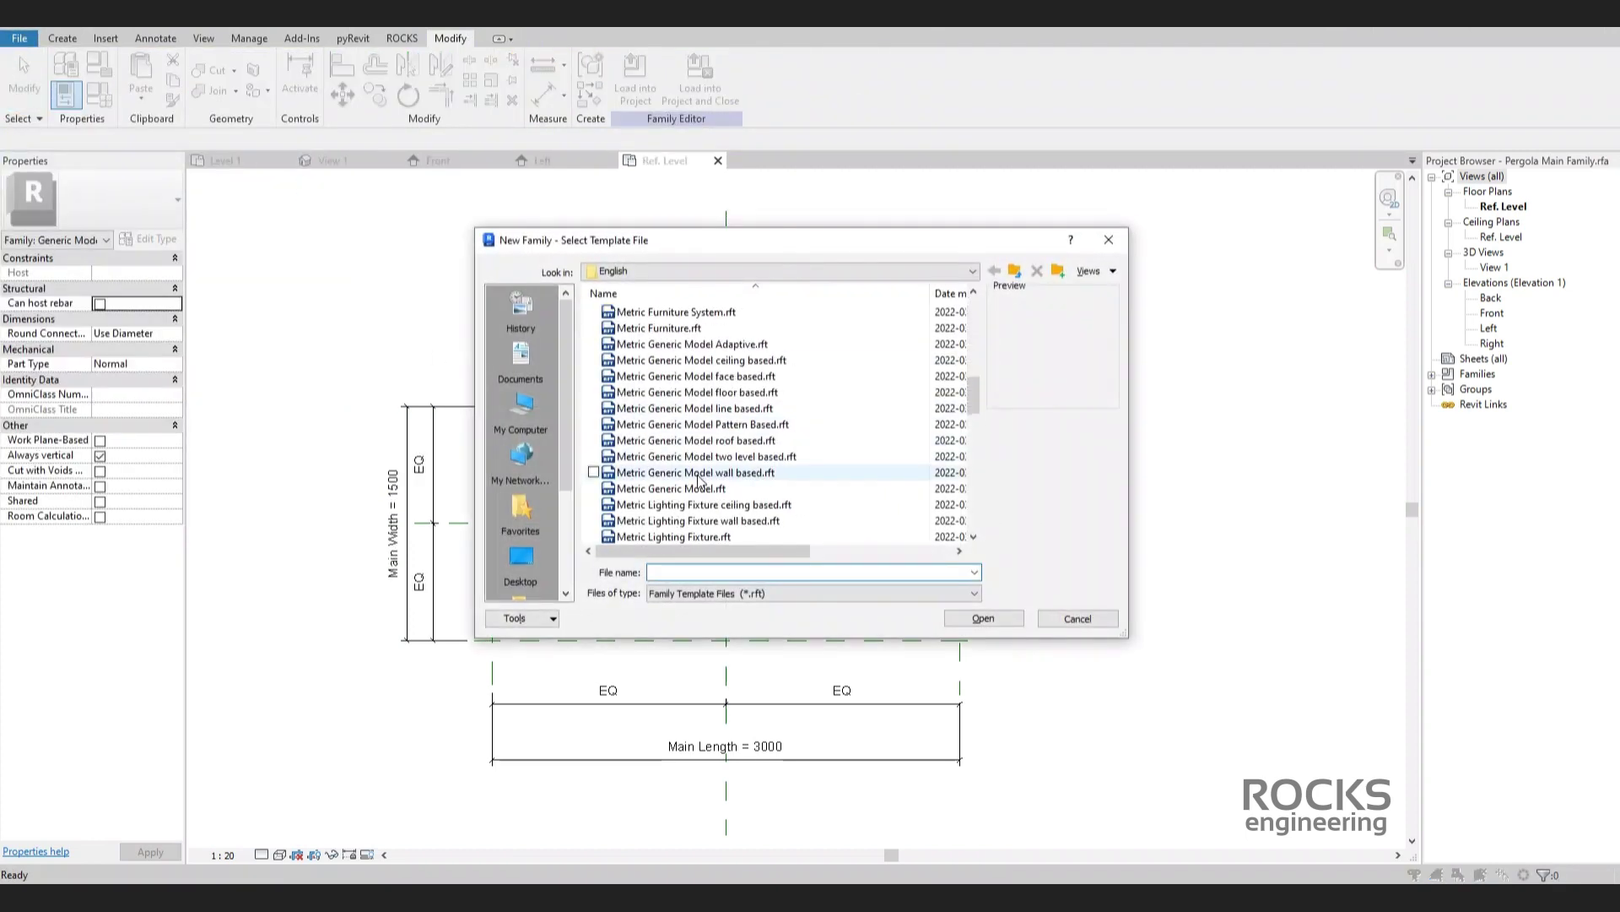
pyautogui.doubleClick(687, 488)
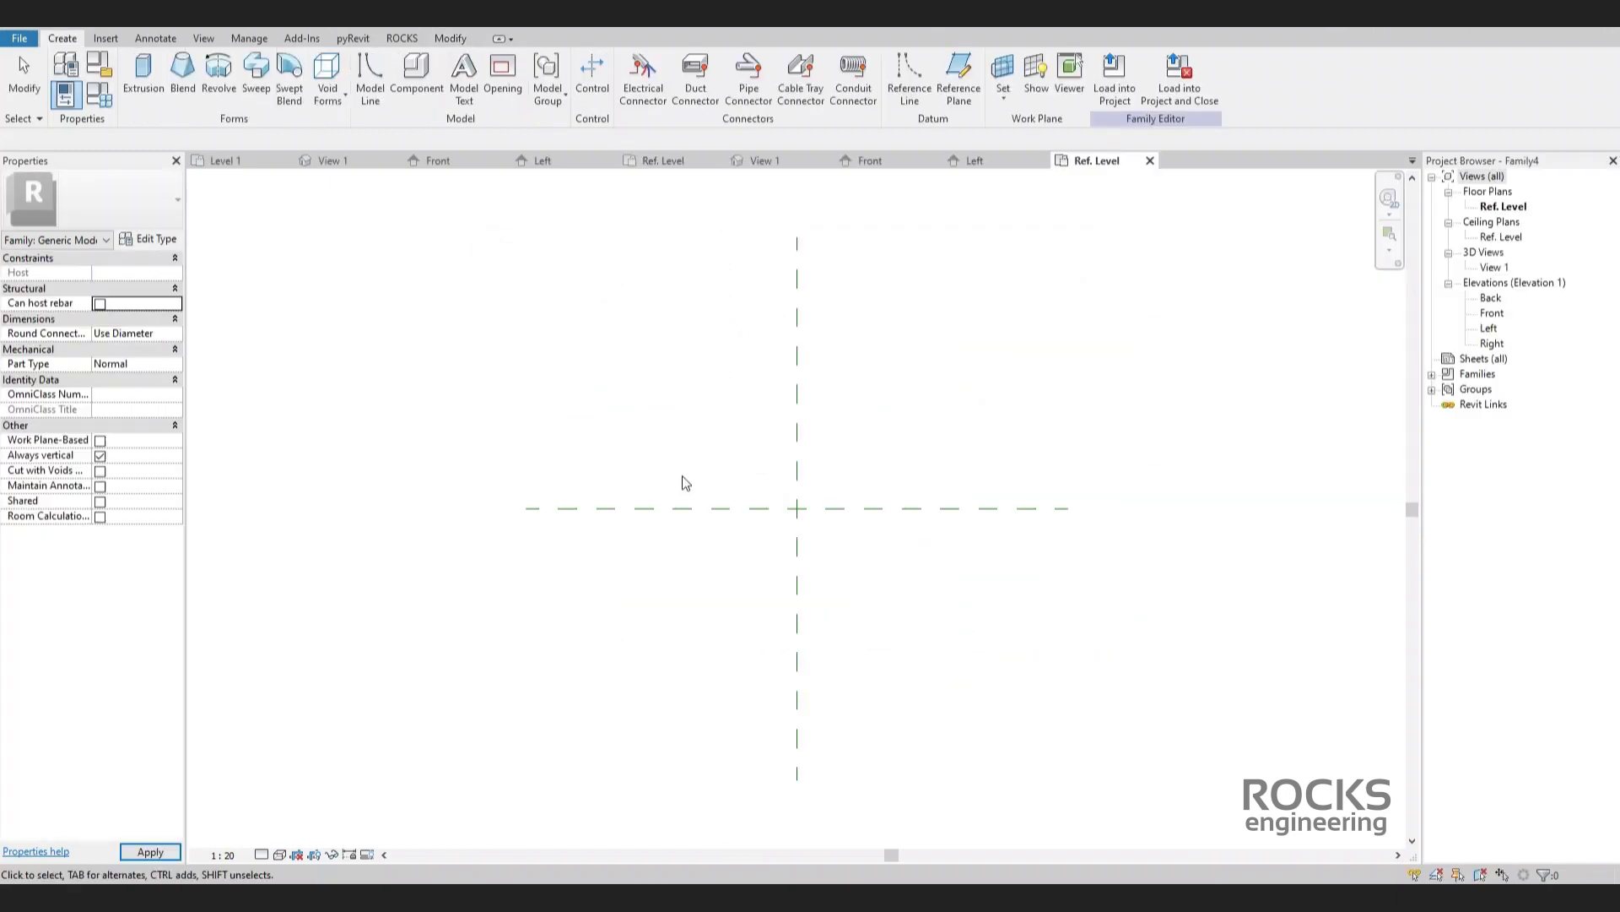
# Save the new family in the Documents folder as Pergola Column.
pyautogui.click(19, 38)
pyautogui.moveTo(72, 235)
pyautogui.click(200, 196)
pyautogui.write('P')
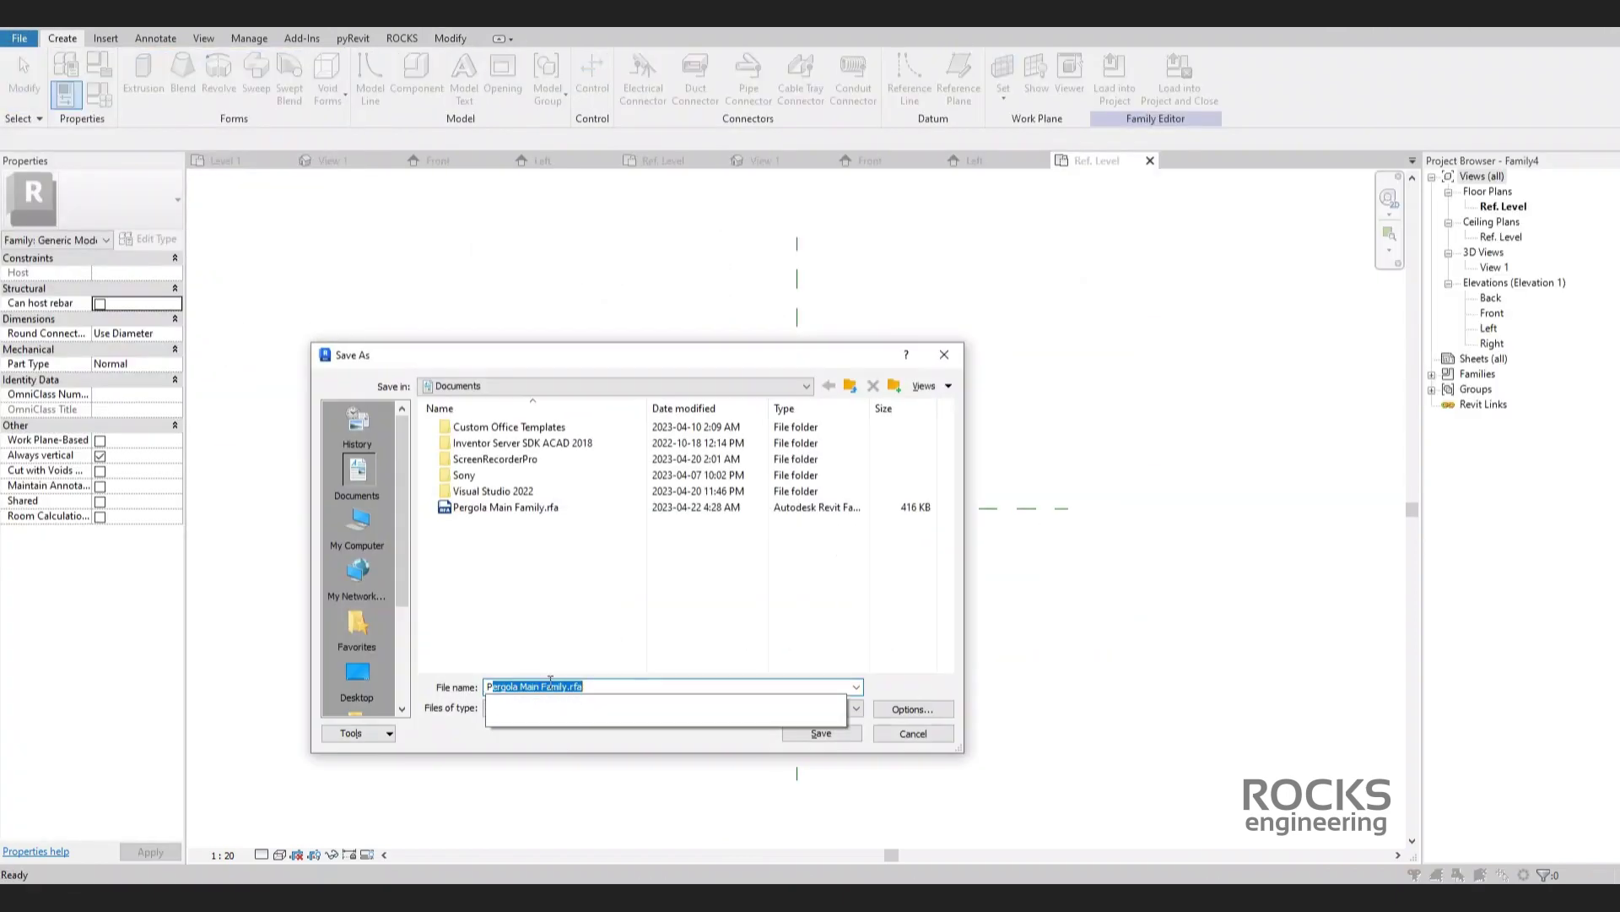
pyautogui.write('ergoa Columns')
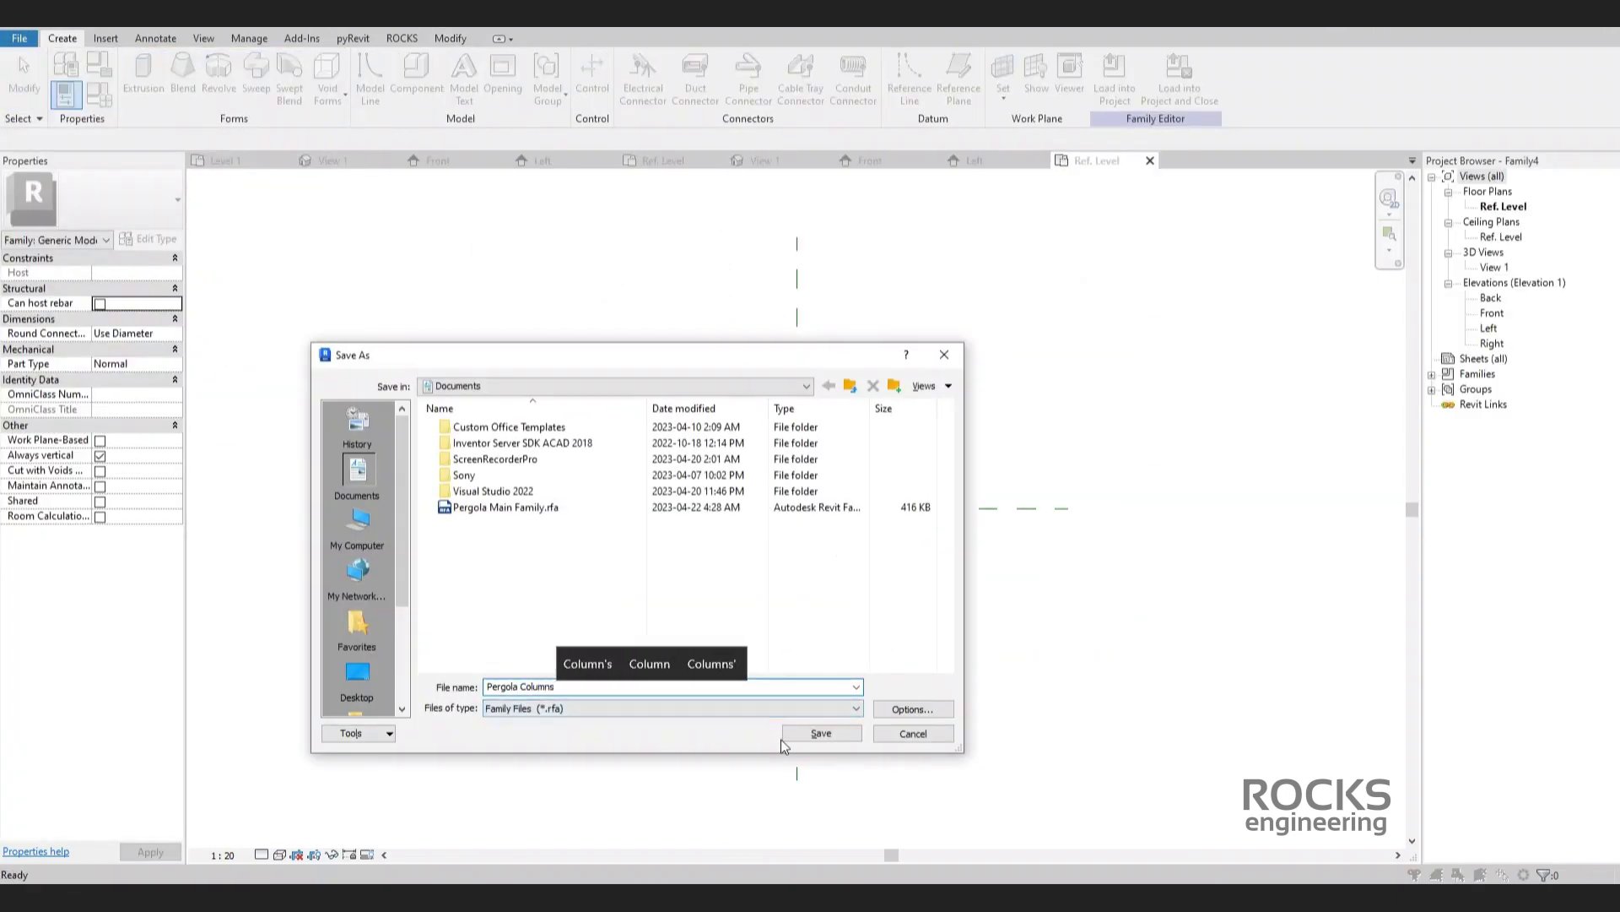
pyautogui.click(793, 734)
# Draw a vertical reference plane about 206 mm left of the centre plane and a horizontal one about 199 mm below the centre plane.
pyautogui.press('r')
pyautogui.press('p')
pyautogui.click(571, 491)
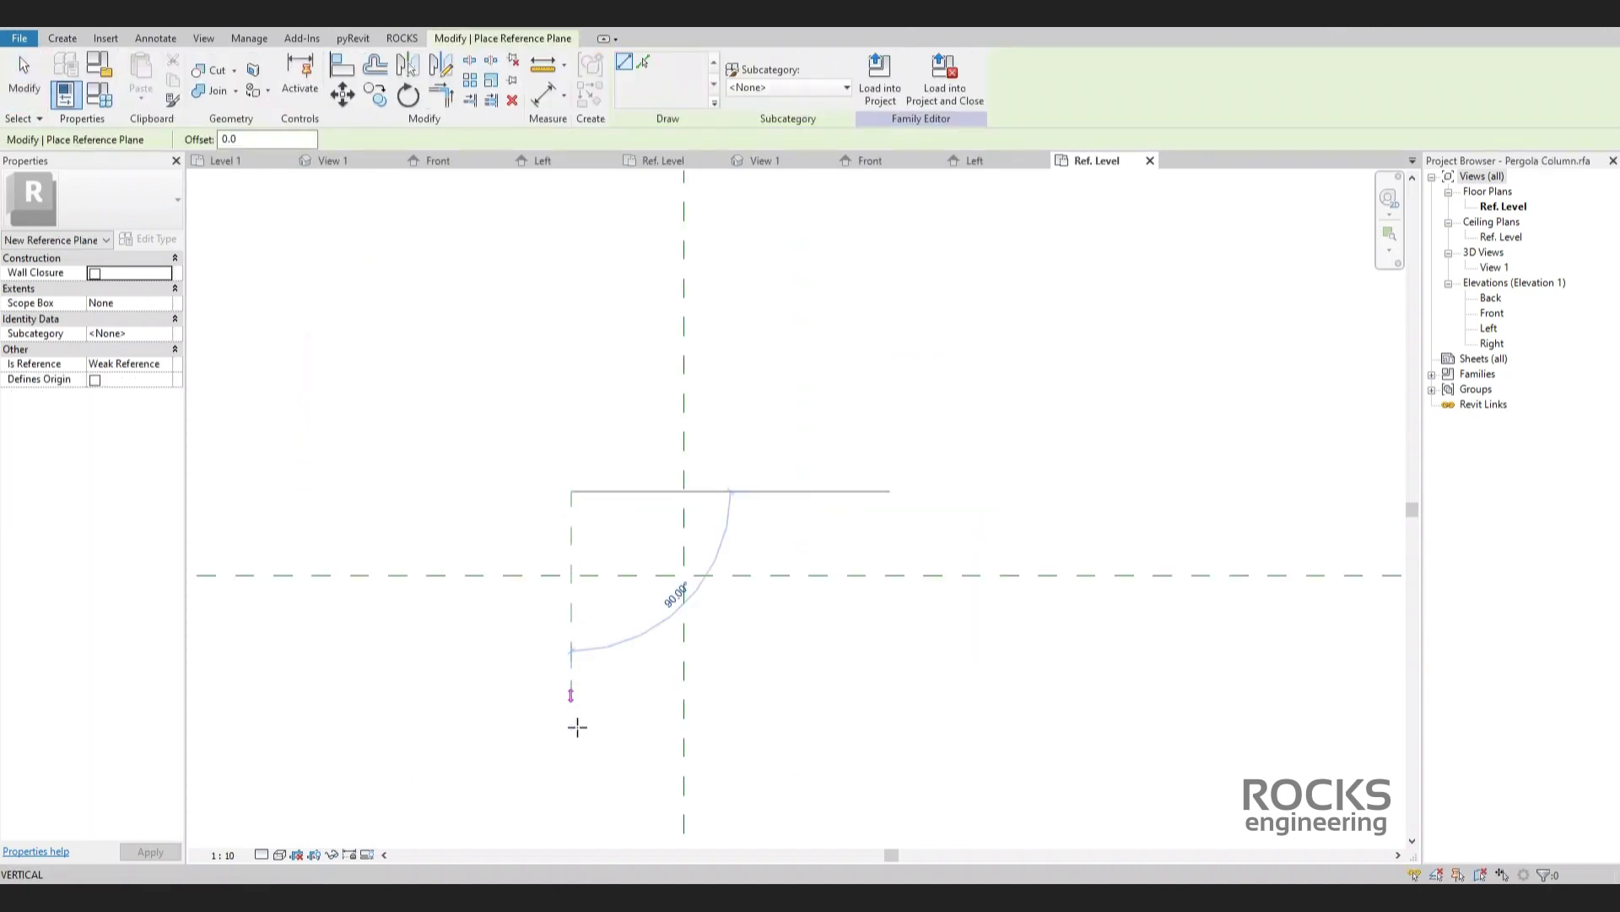
pyautogui.click(571, 754)
pyautogui.click(530, 684)
pyautogui.click(750, 684)
pyautogui.press('Escape')
pyautogui.press('Escape')
# Dimension both new reference planes to their parallel centre planes, one dimension vertical and one horizontal.
pyautogui.press('d')
pyautogui.press('i')
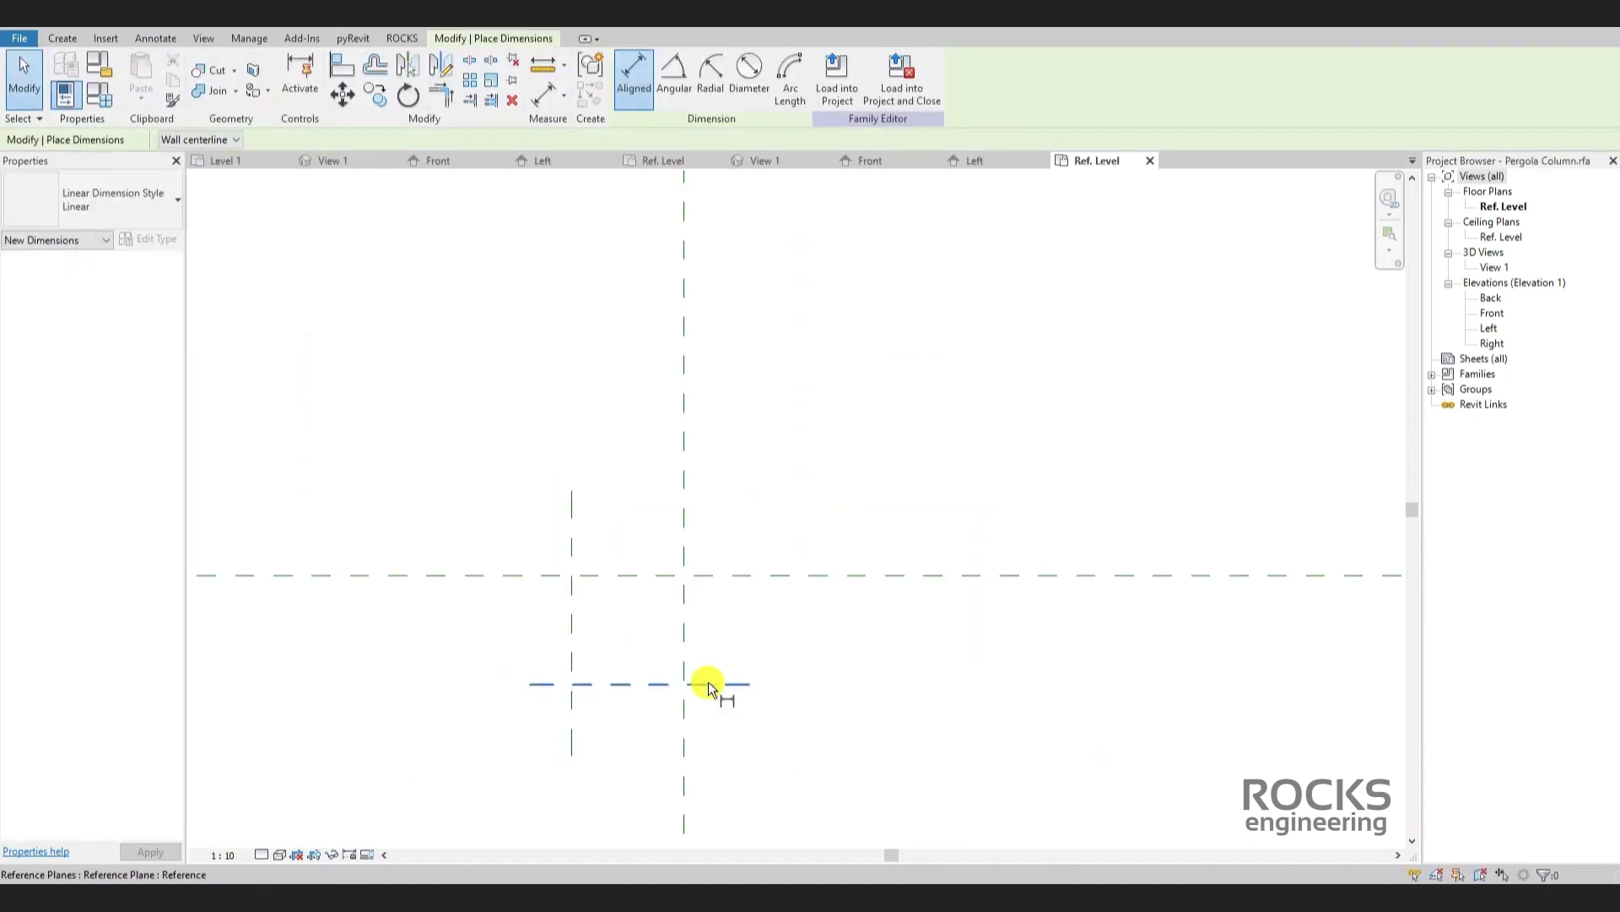
pyautogui.click(709, 684)
pyautogui.click(722, 575)
pyautogui.click(802, 629)
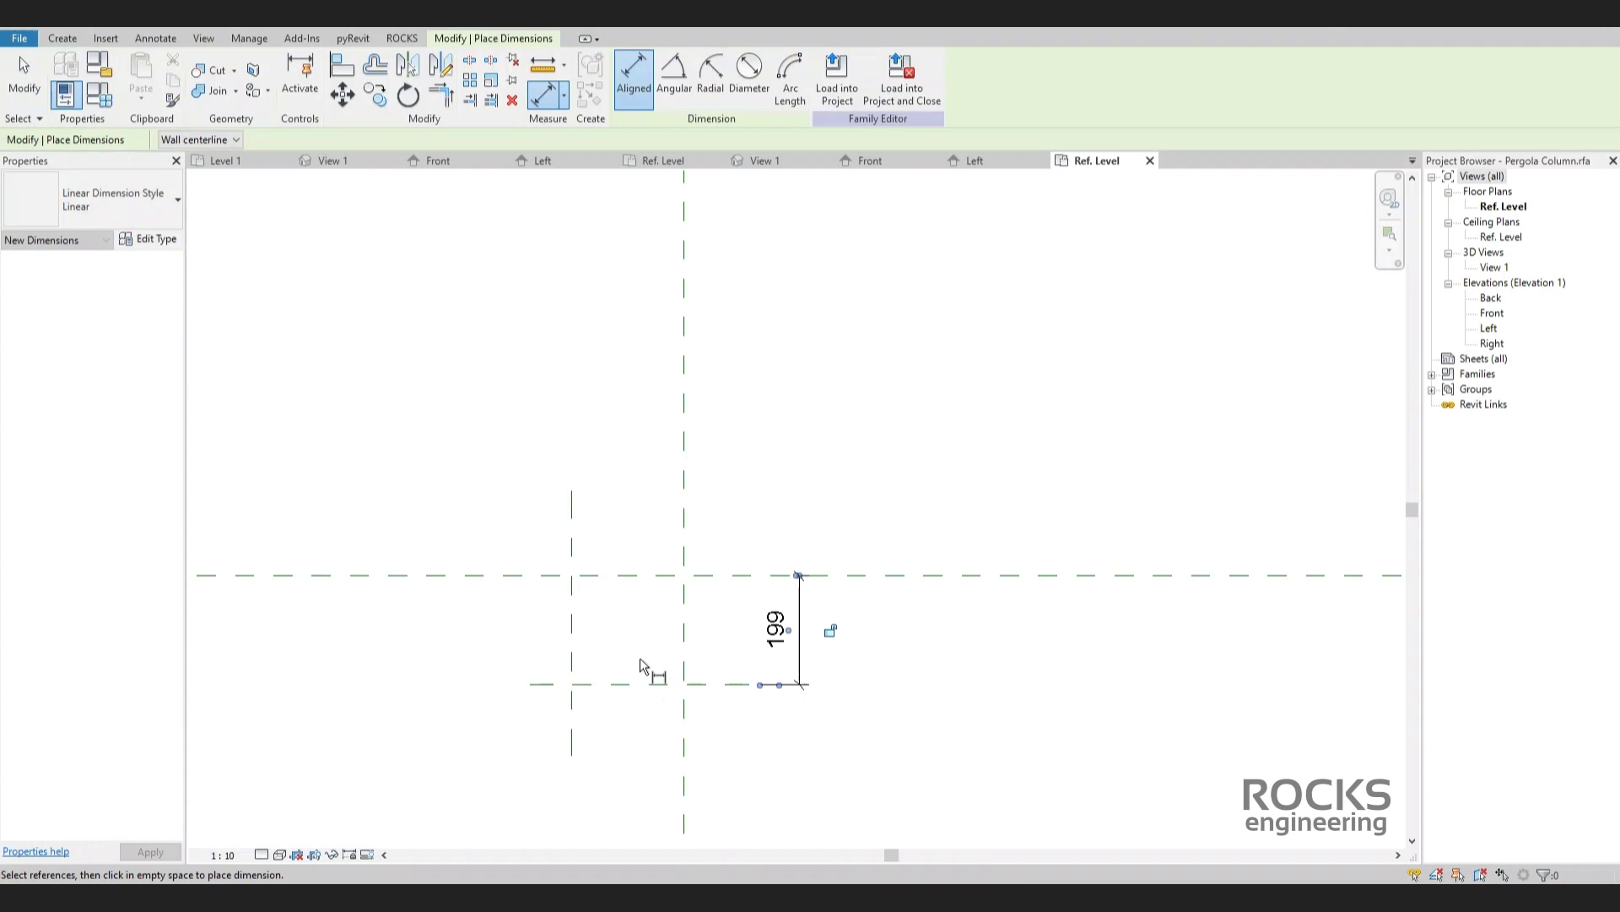
pyautogui.click(573, 667)
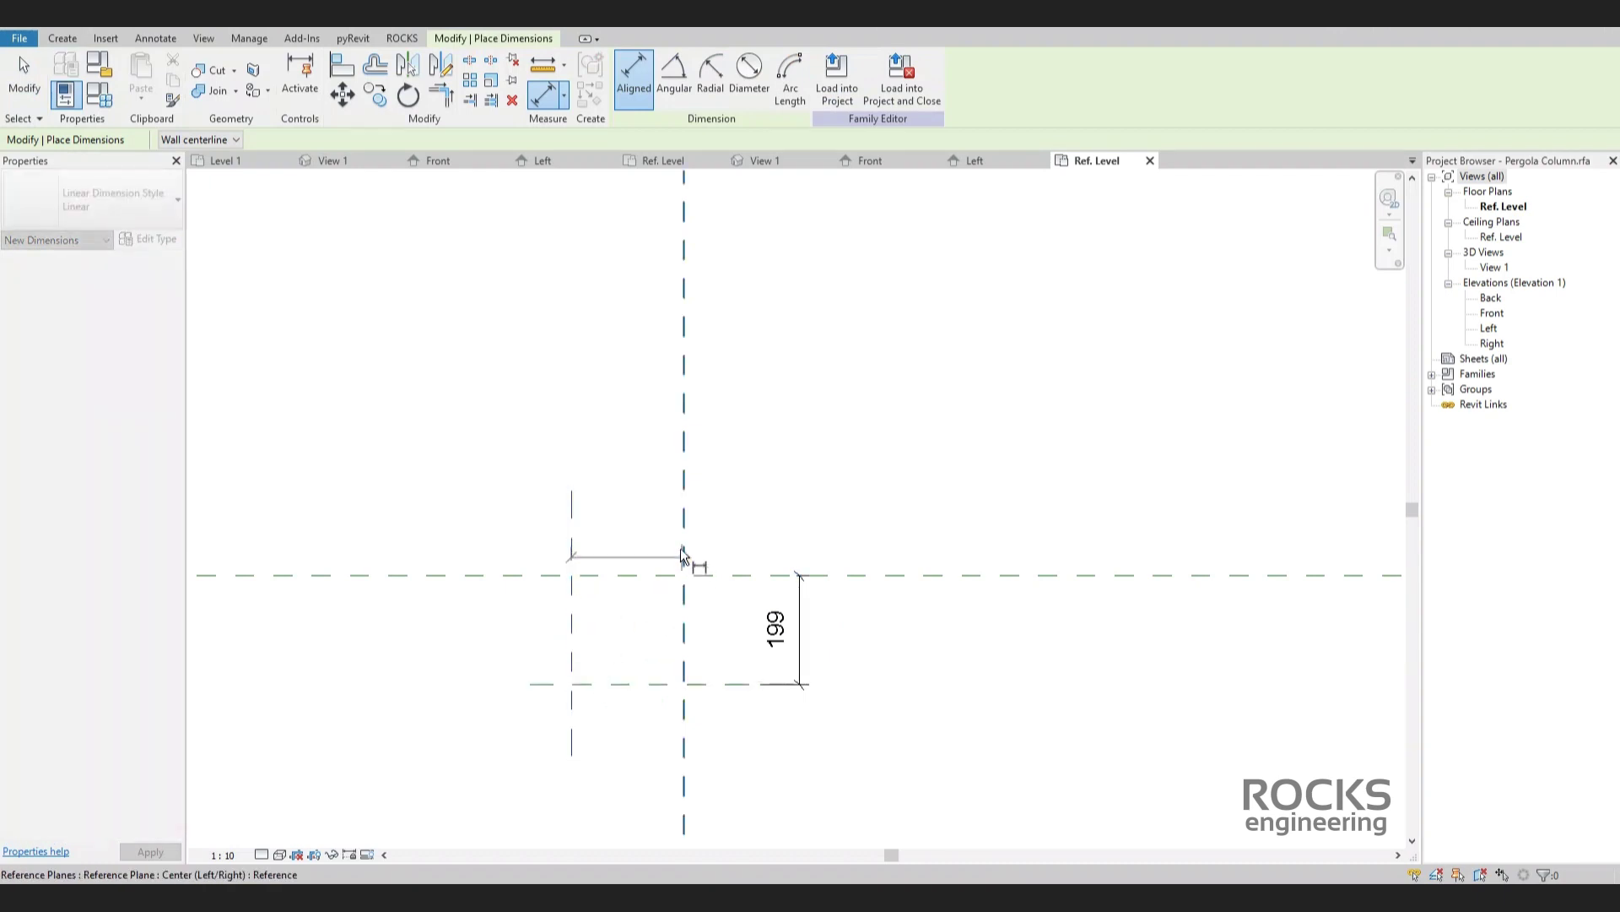
pyautogui.click(683, 557)
pyautogui.click(623, 424)
pyautogui.press('Escape')
pyautogui.press('Escape')
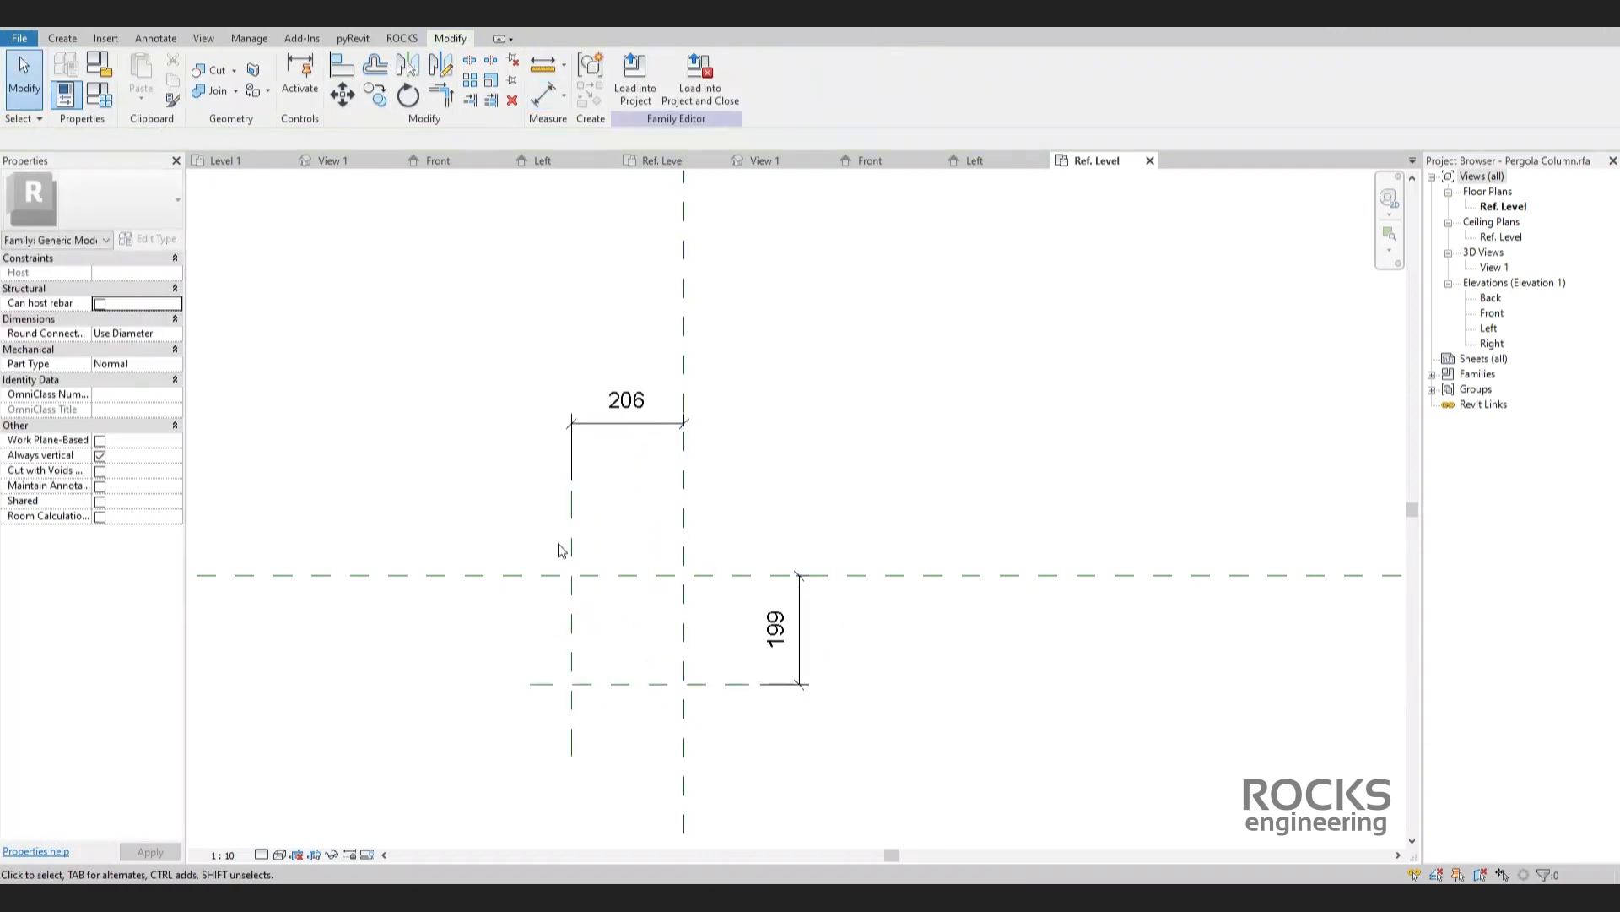
# Create a 250 mm deep extrusion from a rectangle between the four reference planes, with its sides locked to them.
pyautogui.click(62, 38)
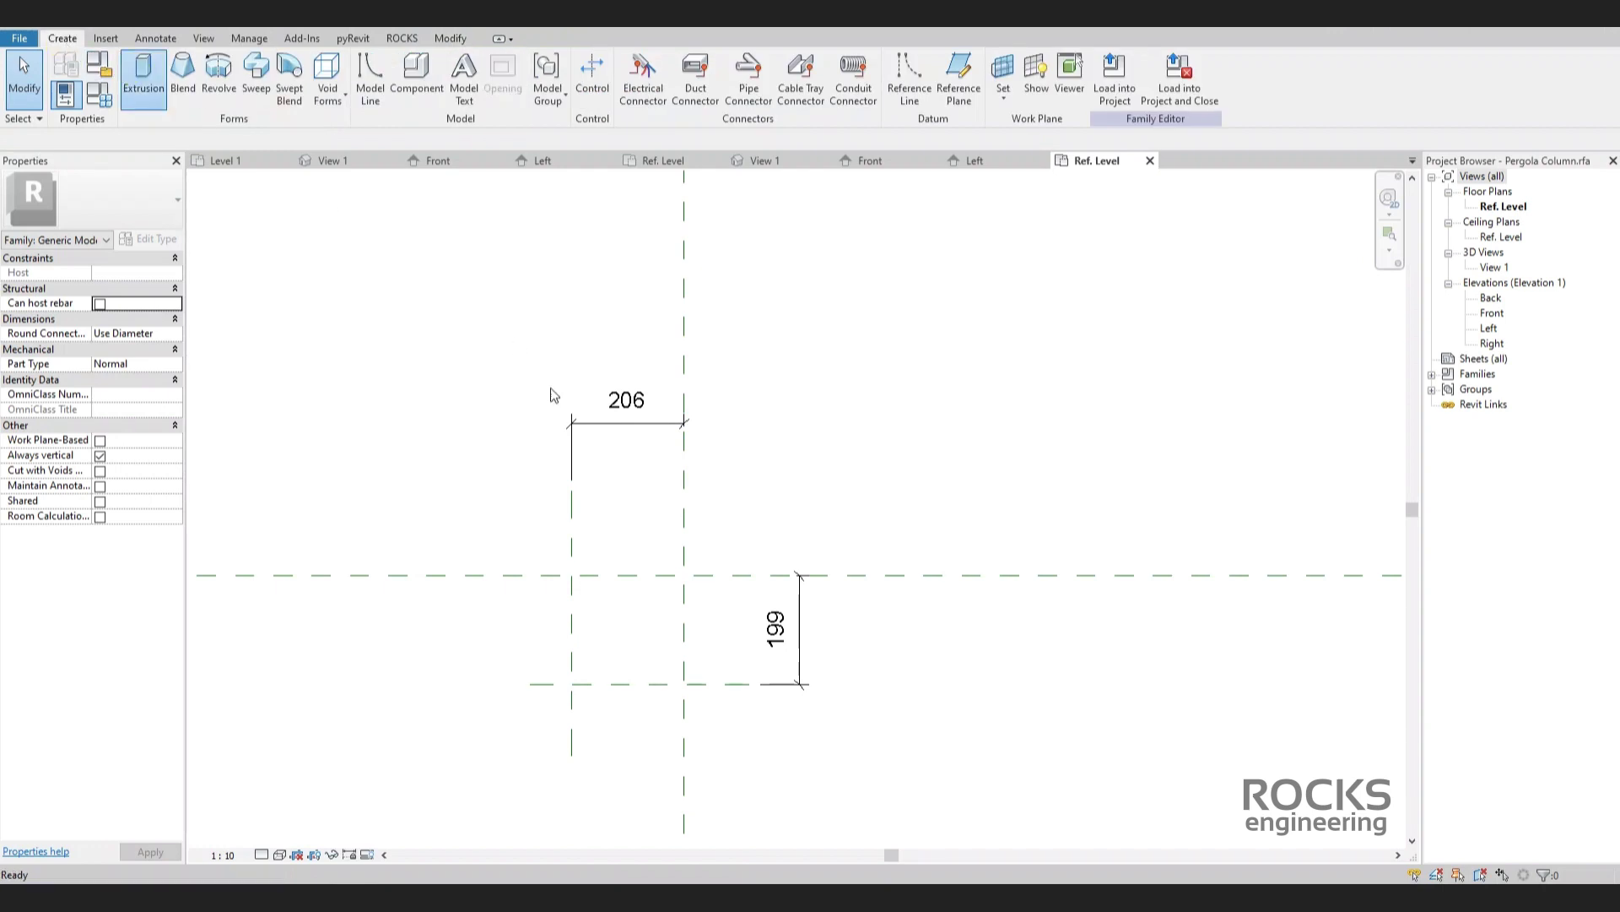
pyautogui.click(144, 74)
pyautogui.click(680, 61)
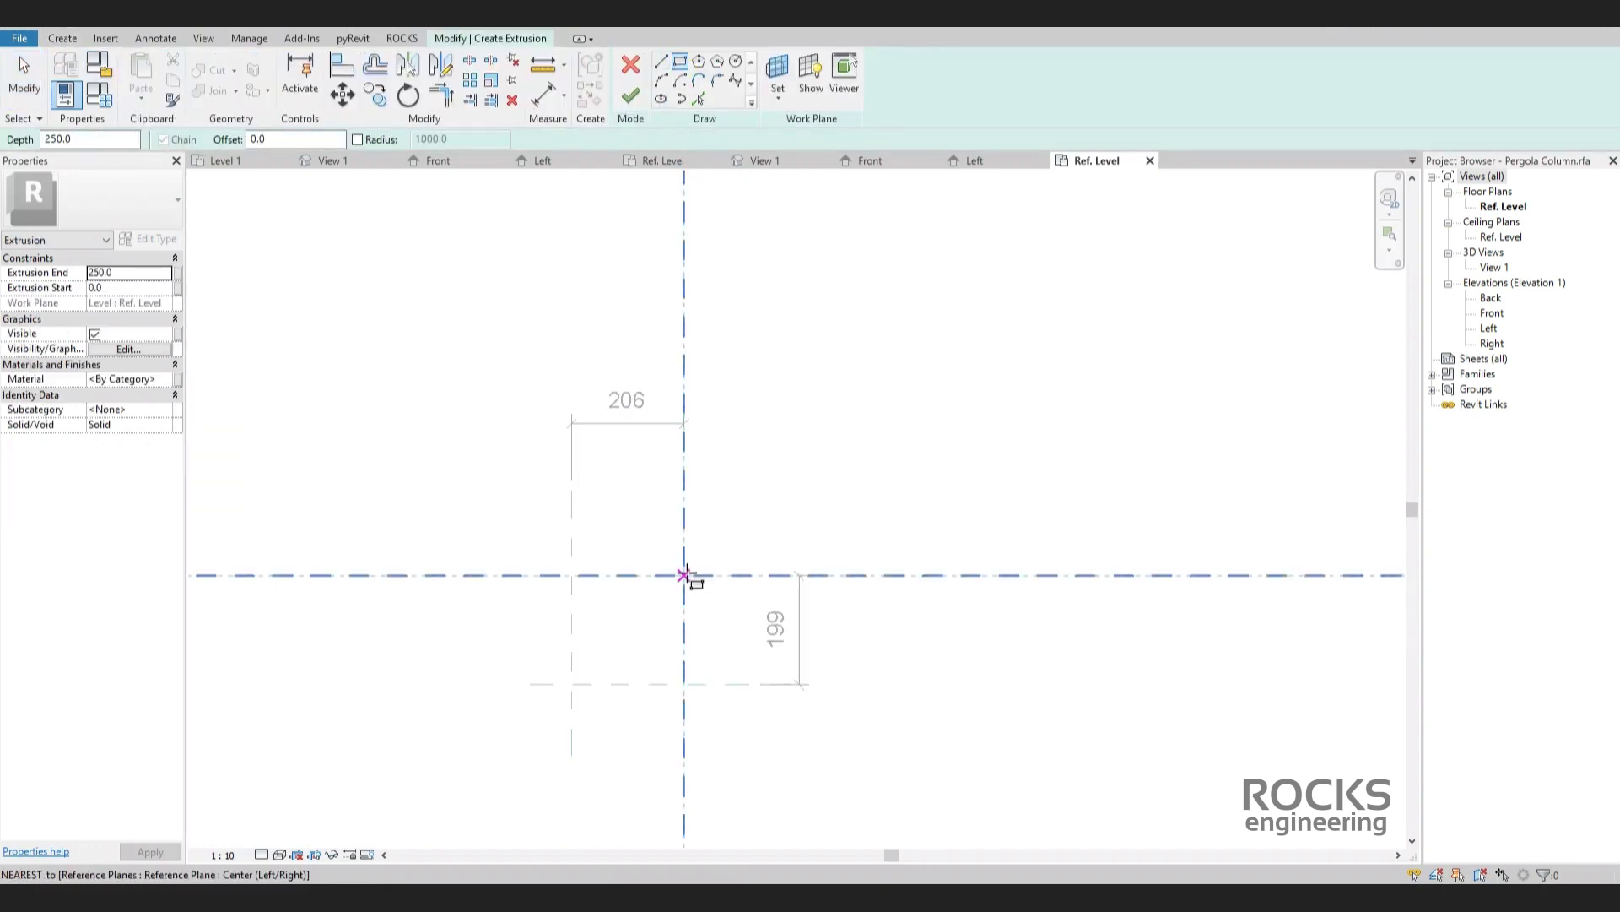
pyautogui.click(684, 575)
pyautogui.click(571, 683)
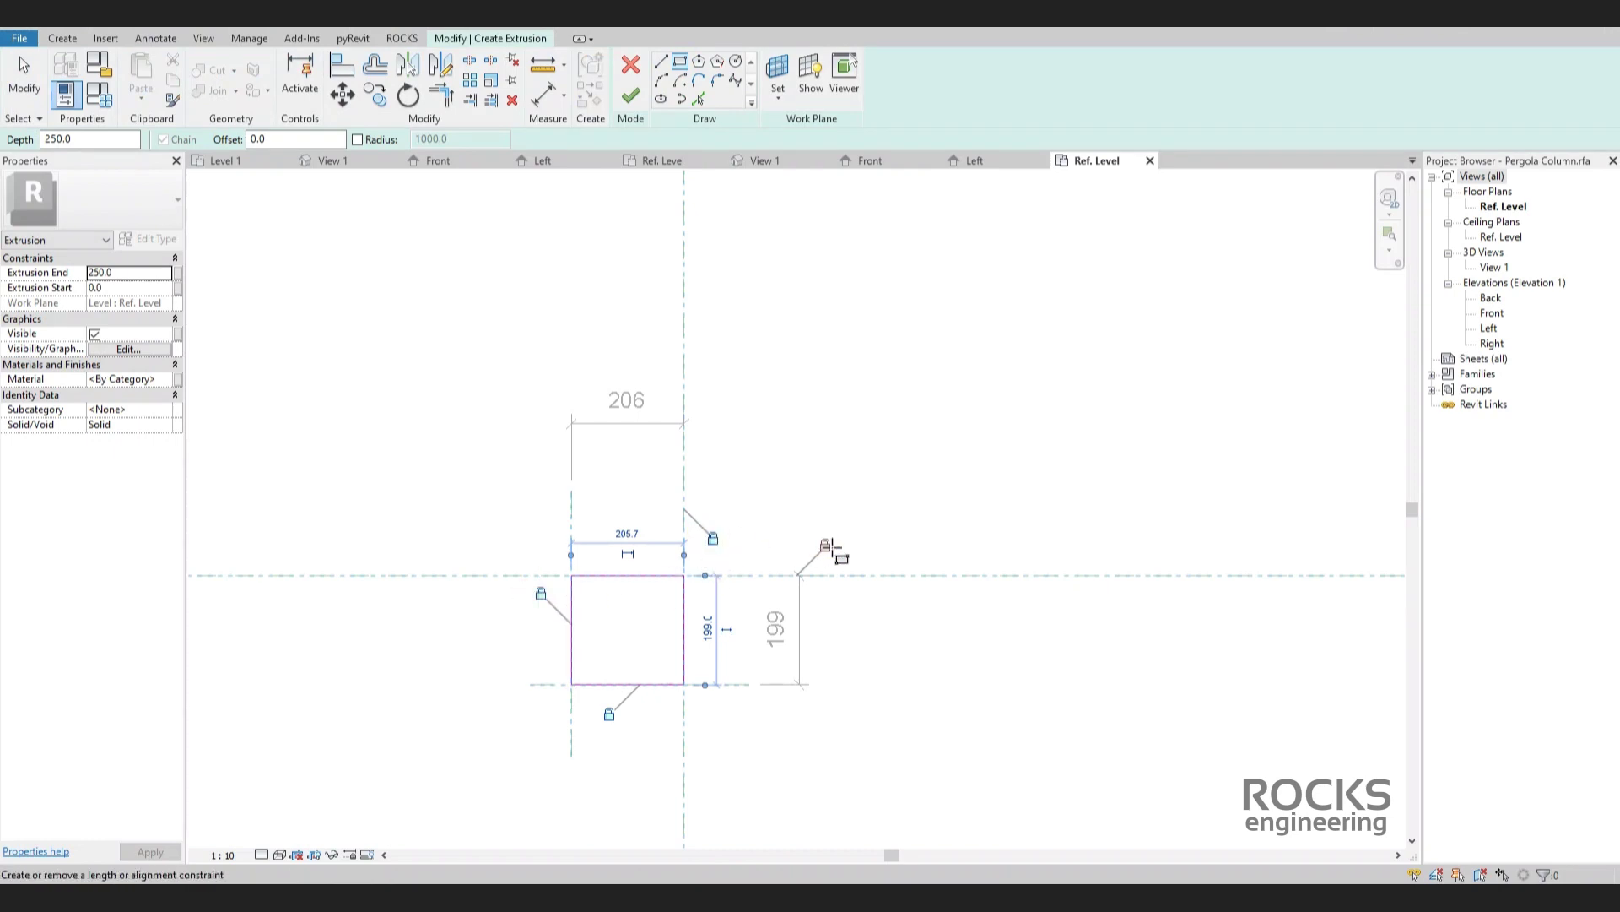
pyautogui.press('Escape')
pyautogui.press('Escape')
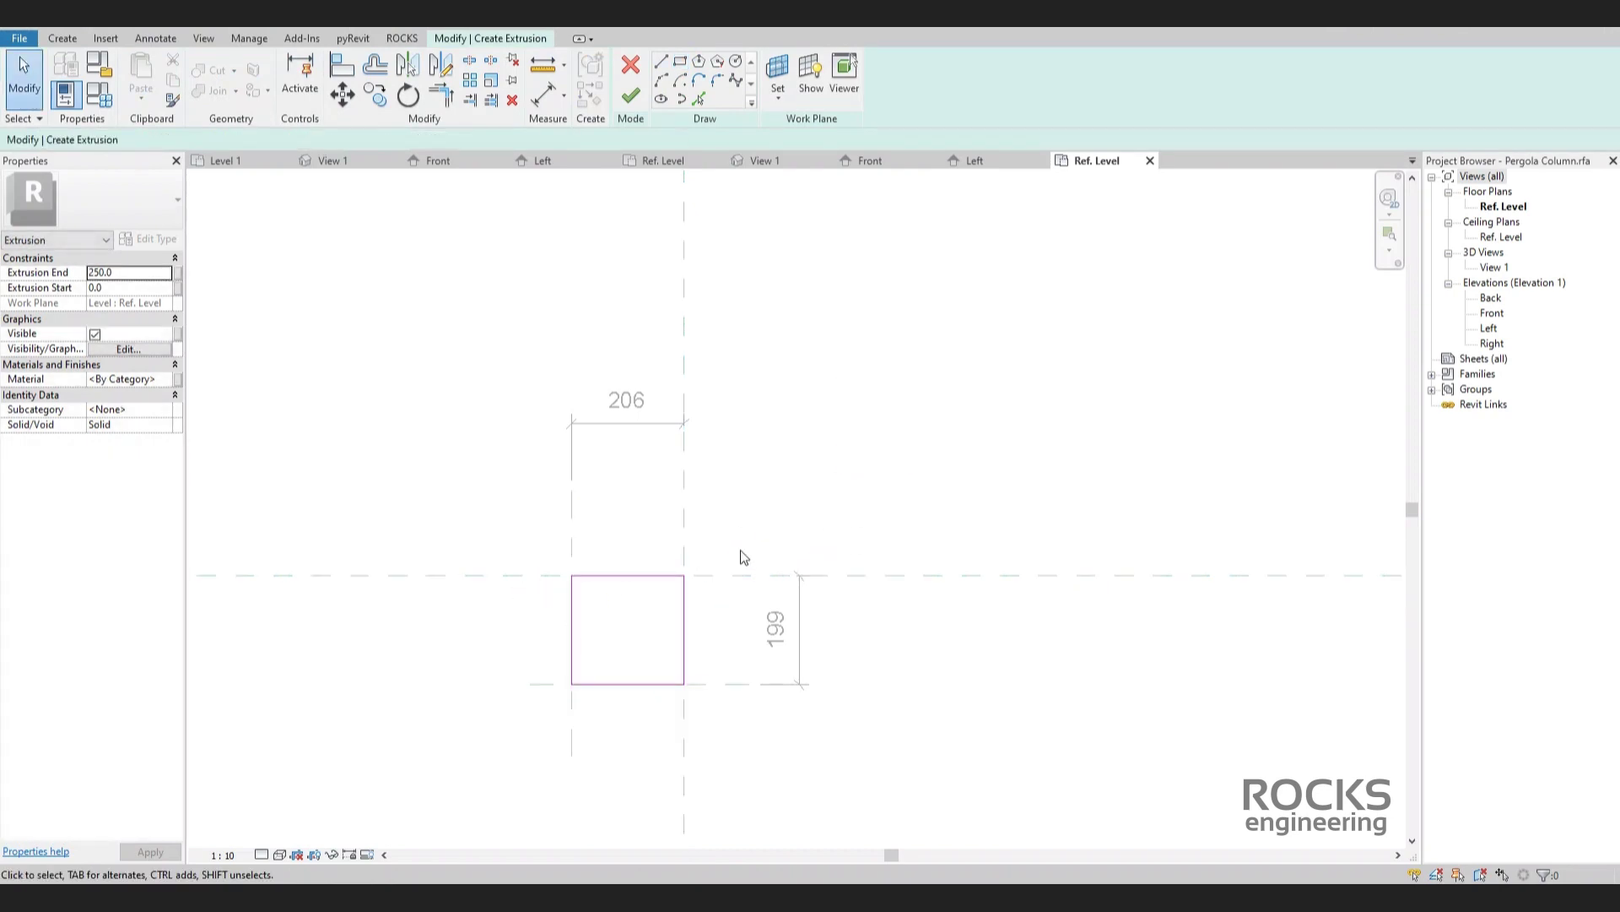
pyautogui.click(630, 95)
pyautogui.click(643, 766)
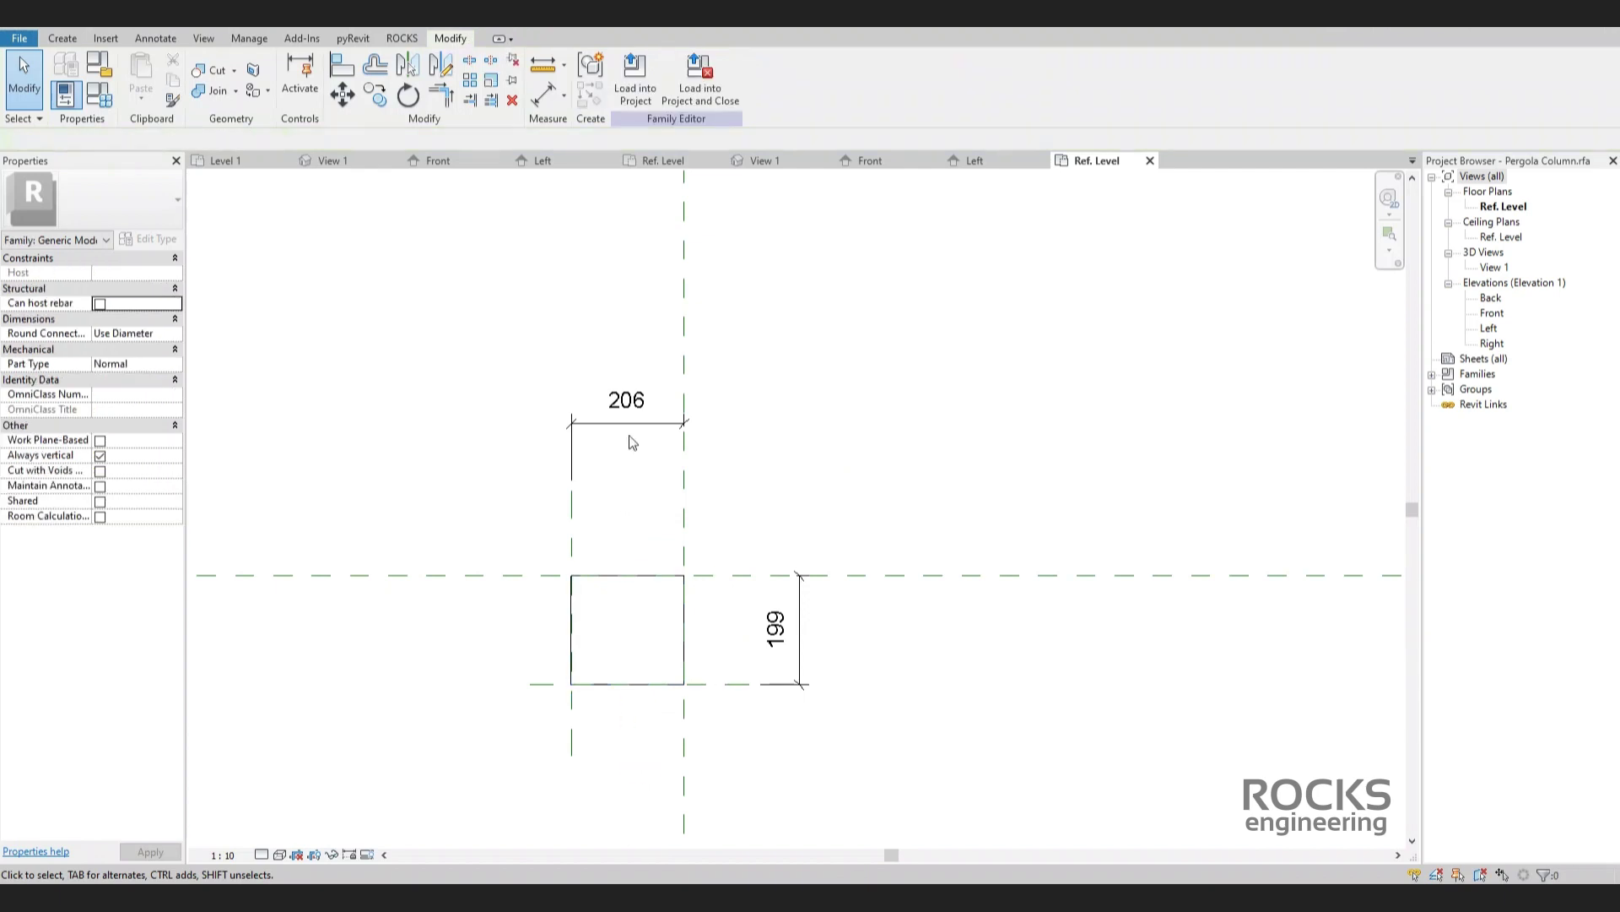
# Label both the horizontal and the vertical dimension with the existing Length parameter.
pyautogui.click(628, 423)
pyautogui.click(675, 76)
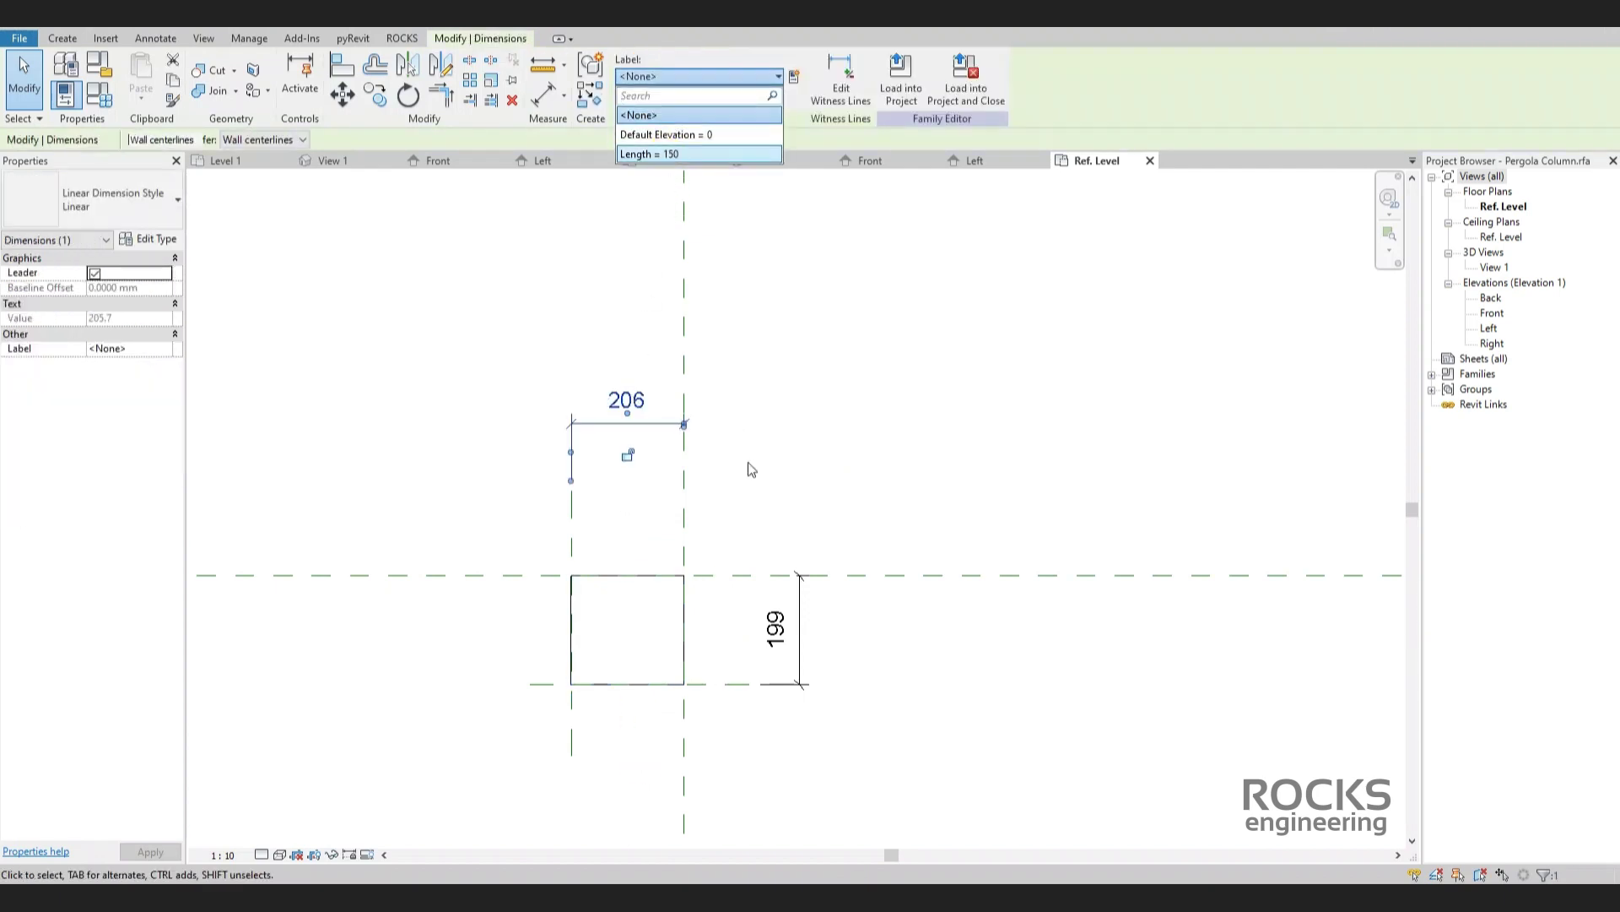
pyautogui.click(800, 645)
pyautogui.click(687, 76)
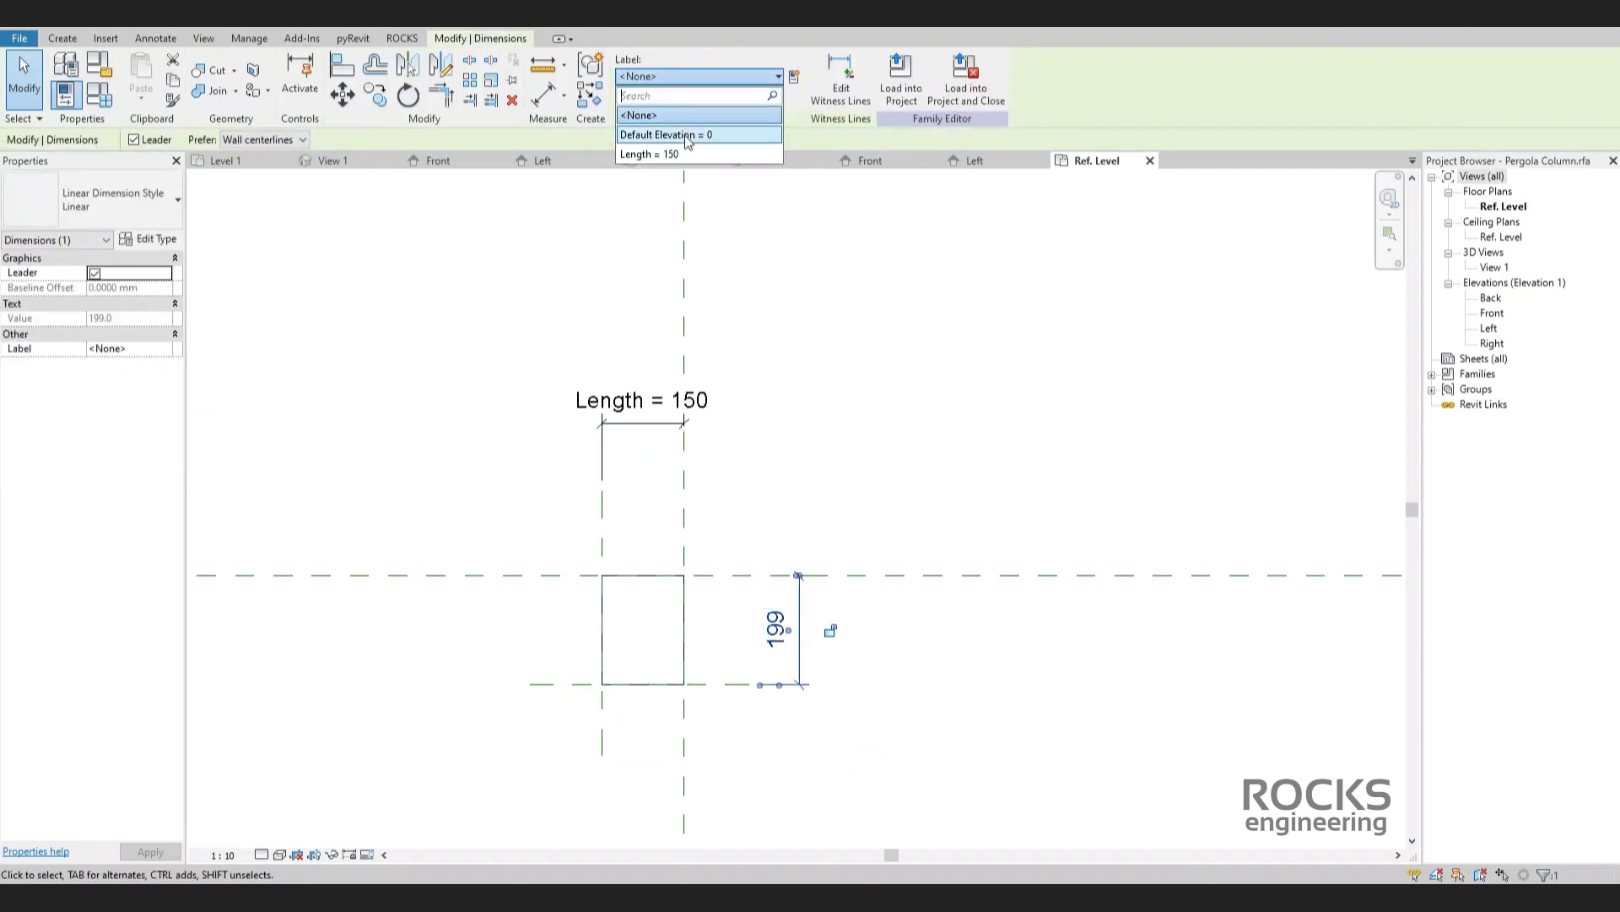
pyautogui.click(683, 153)
pyautogui.click(858, 423)
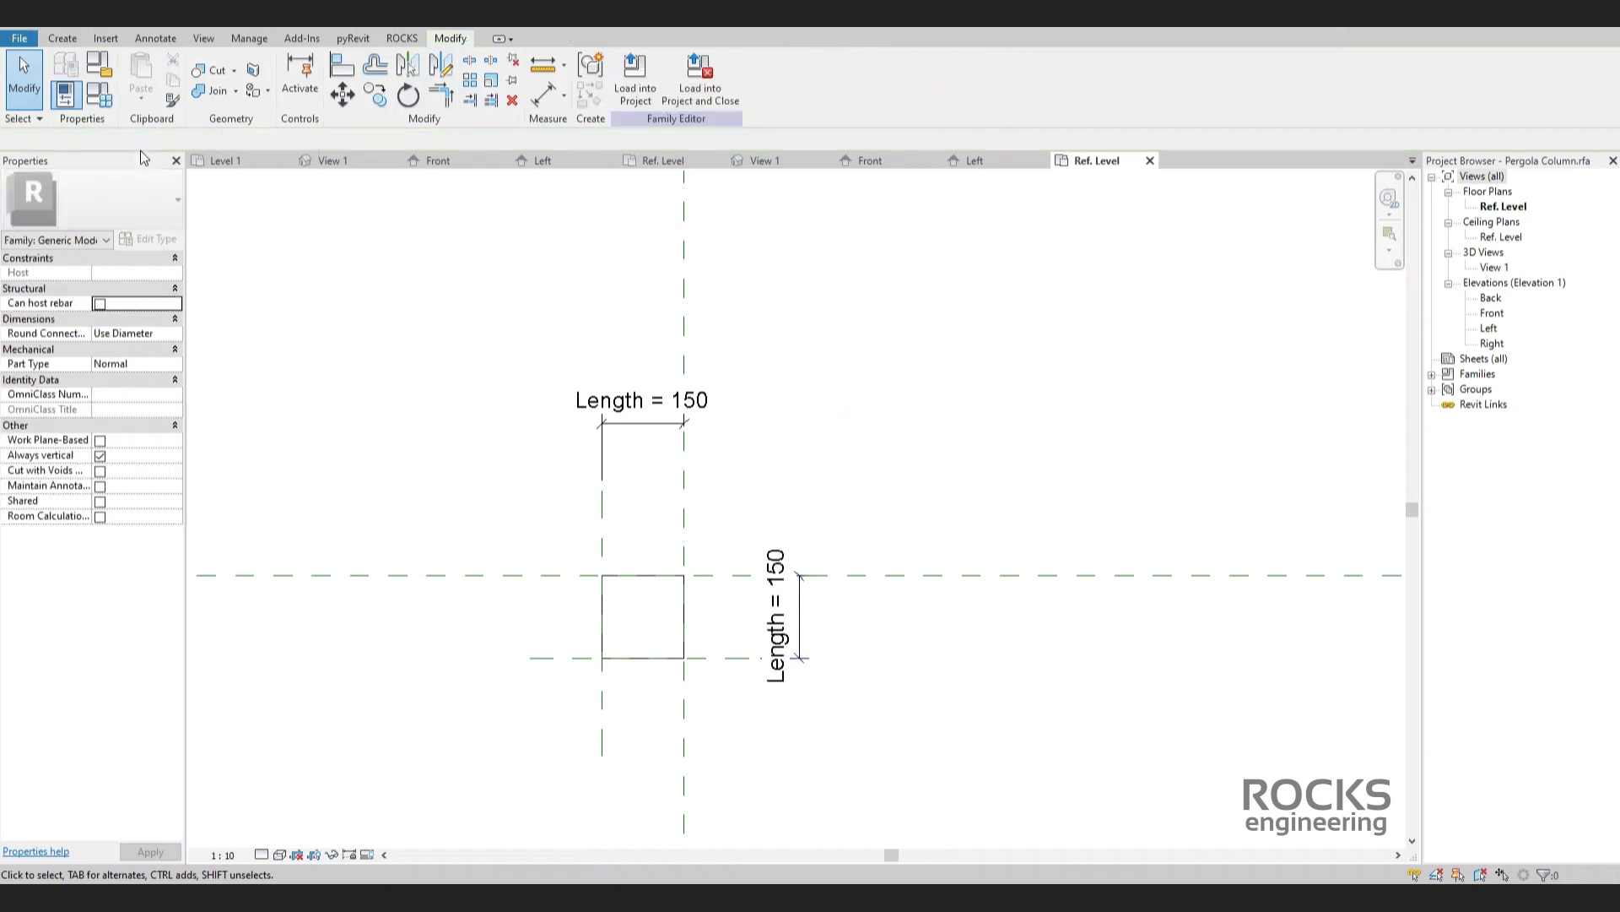
# Flex the column family by applying a Length of 200 in the family types, and set Length back to 150.
pyautogui.click(100, 95)
pyautogui.press('Escape')
pyautogui.moveTo(809, 472); pyautogui.dragTo(1189, 496, button='middle')
pyautogui.click(99, 99)
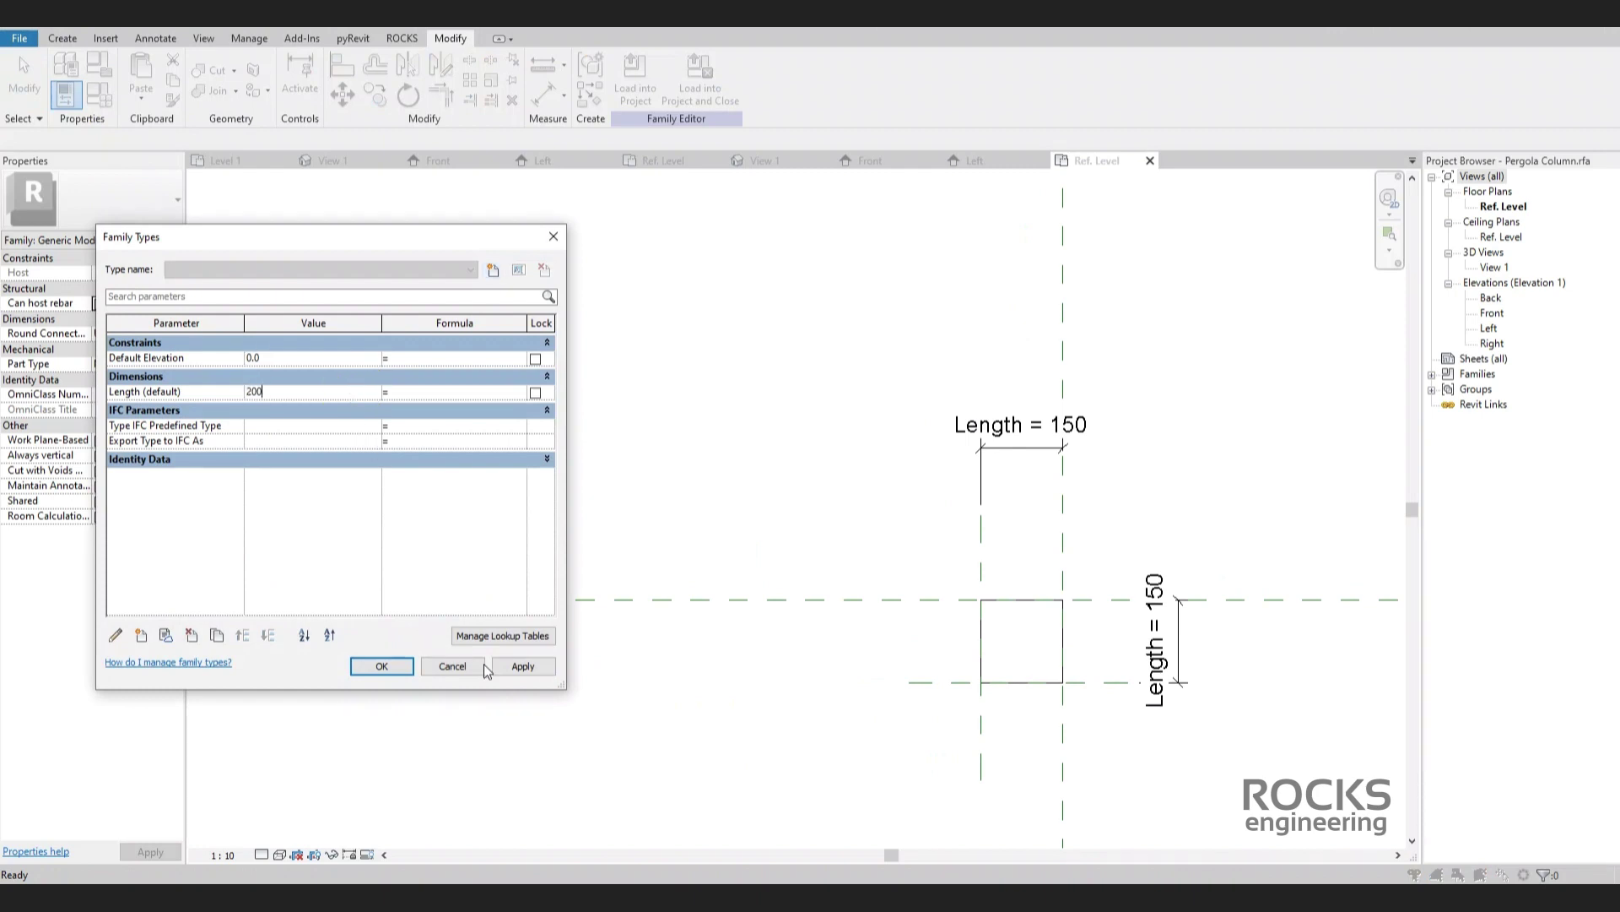
pyautogui.click(517, 667)
pyautogui.doubleClick(311, 392)
pyautogui.write('150')
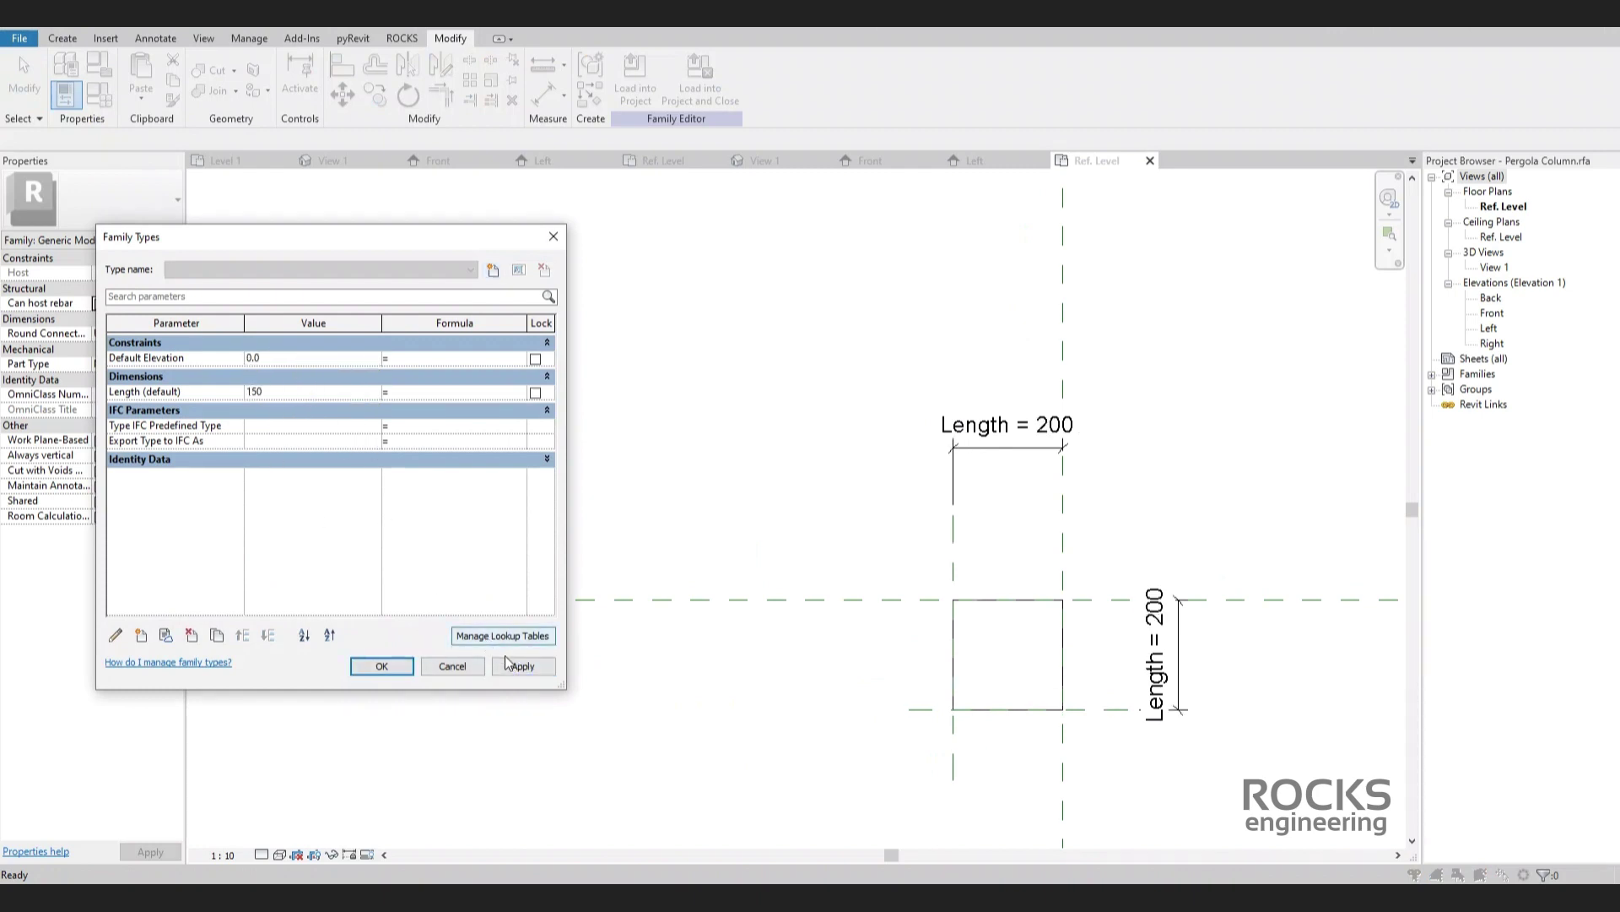
pyautogui.click(509, 664)
pyautogui.click(381, 666)
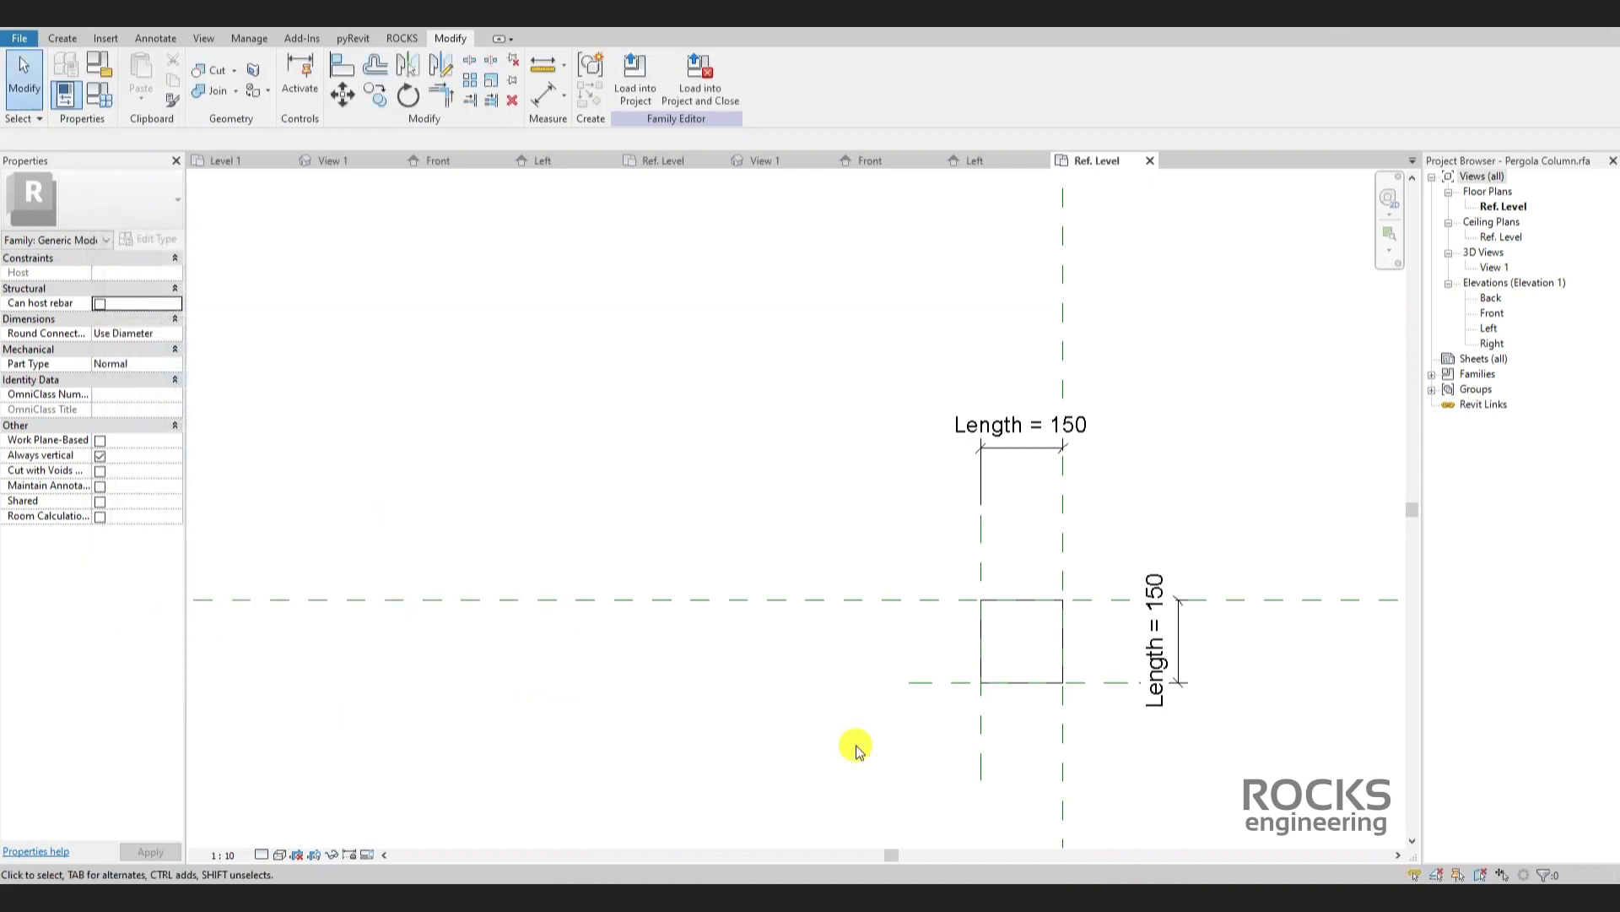
# In the Front elevation, draw a horizontal reference plane about 1272 mm above the Ref. Level, crossing both vertical planes.
pyautogui.doubleClick(1490, 313)
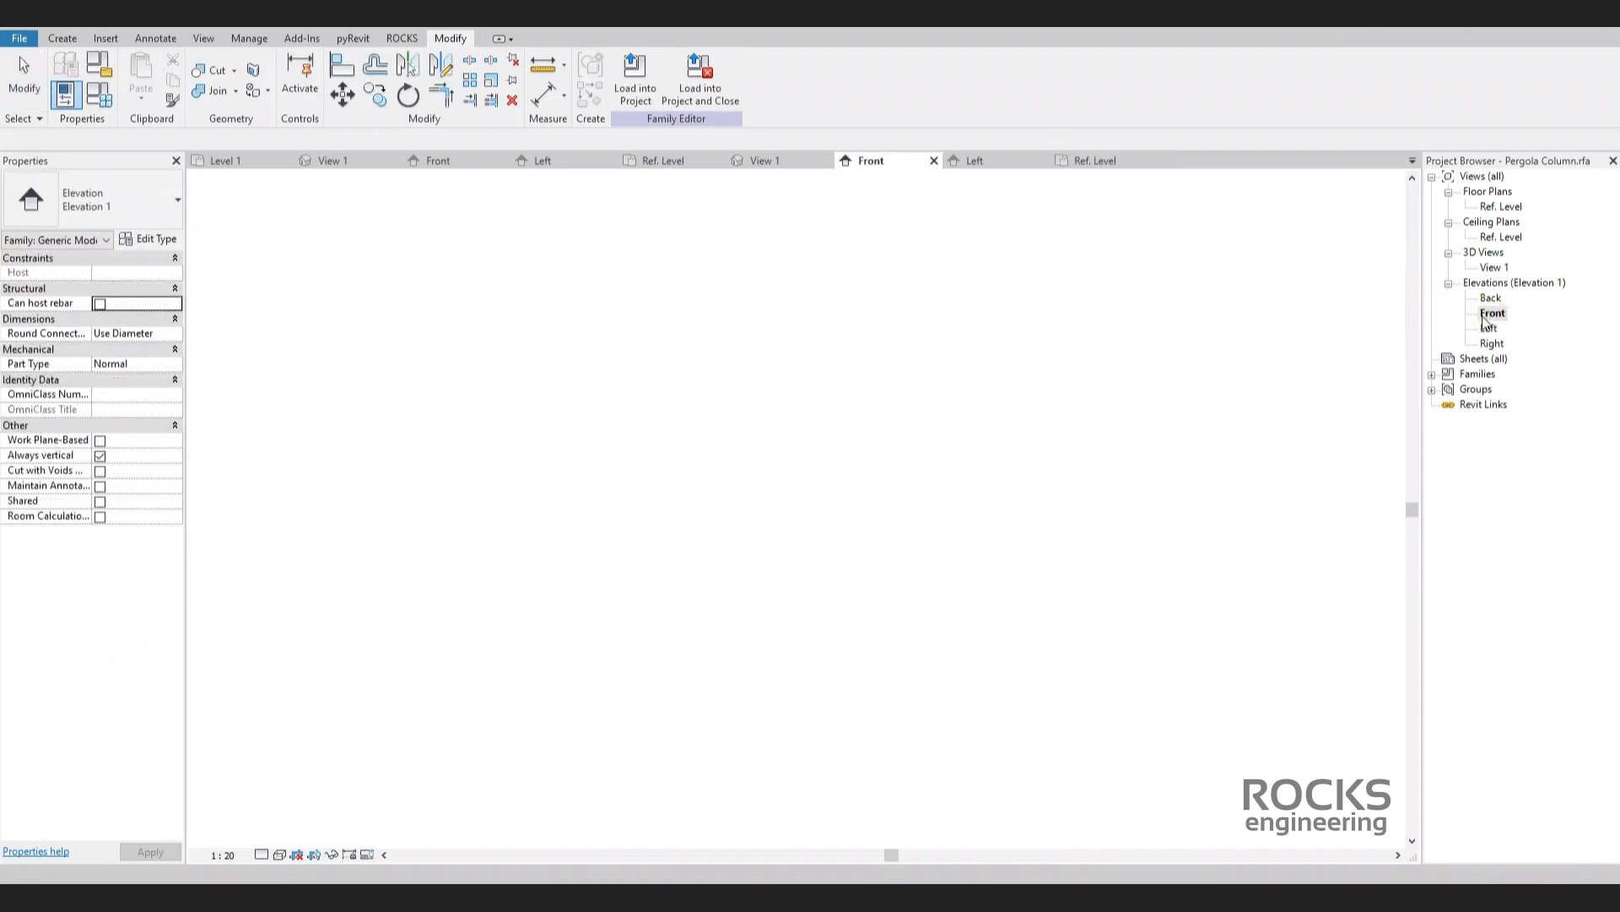
pyautogui.press('p')
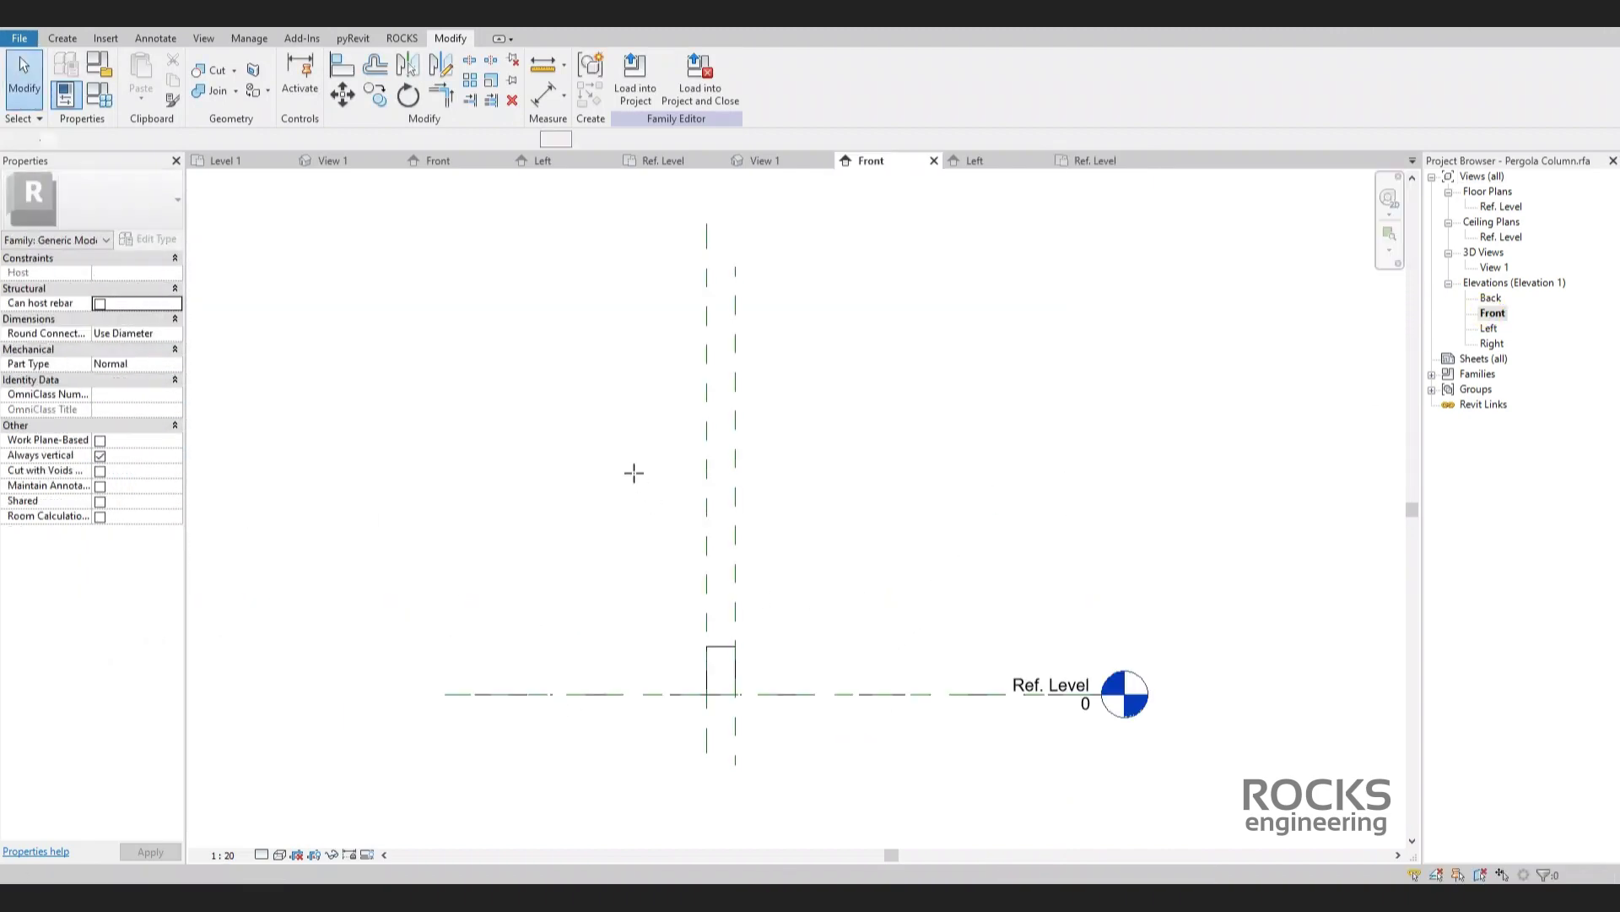
pyautogui.click(583, 448)
pyautogui.click(815, 448)
# Dimension the vertical distance between the upper reference plane and the Ref. Level.
pyautogui.press('d')
pyautogui.press('i')
pyautogui.scroll(1, 769, 447)
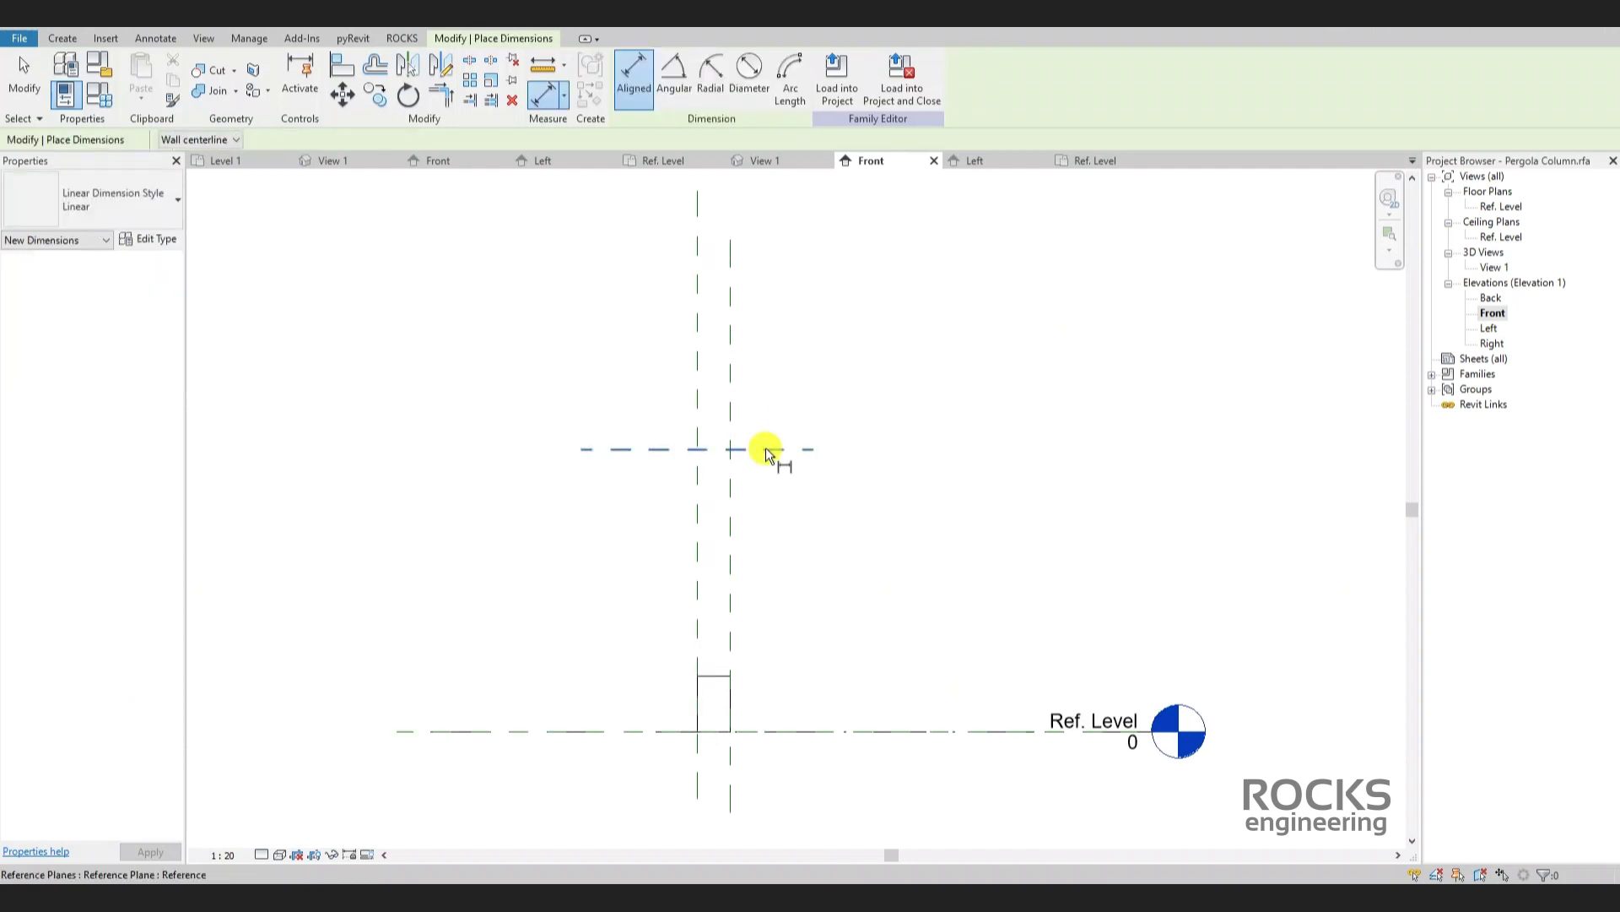
pyautogui.click(770, 448)
pyautogui.click(773, 732)
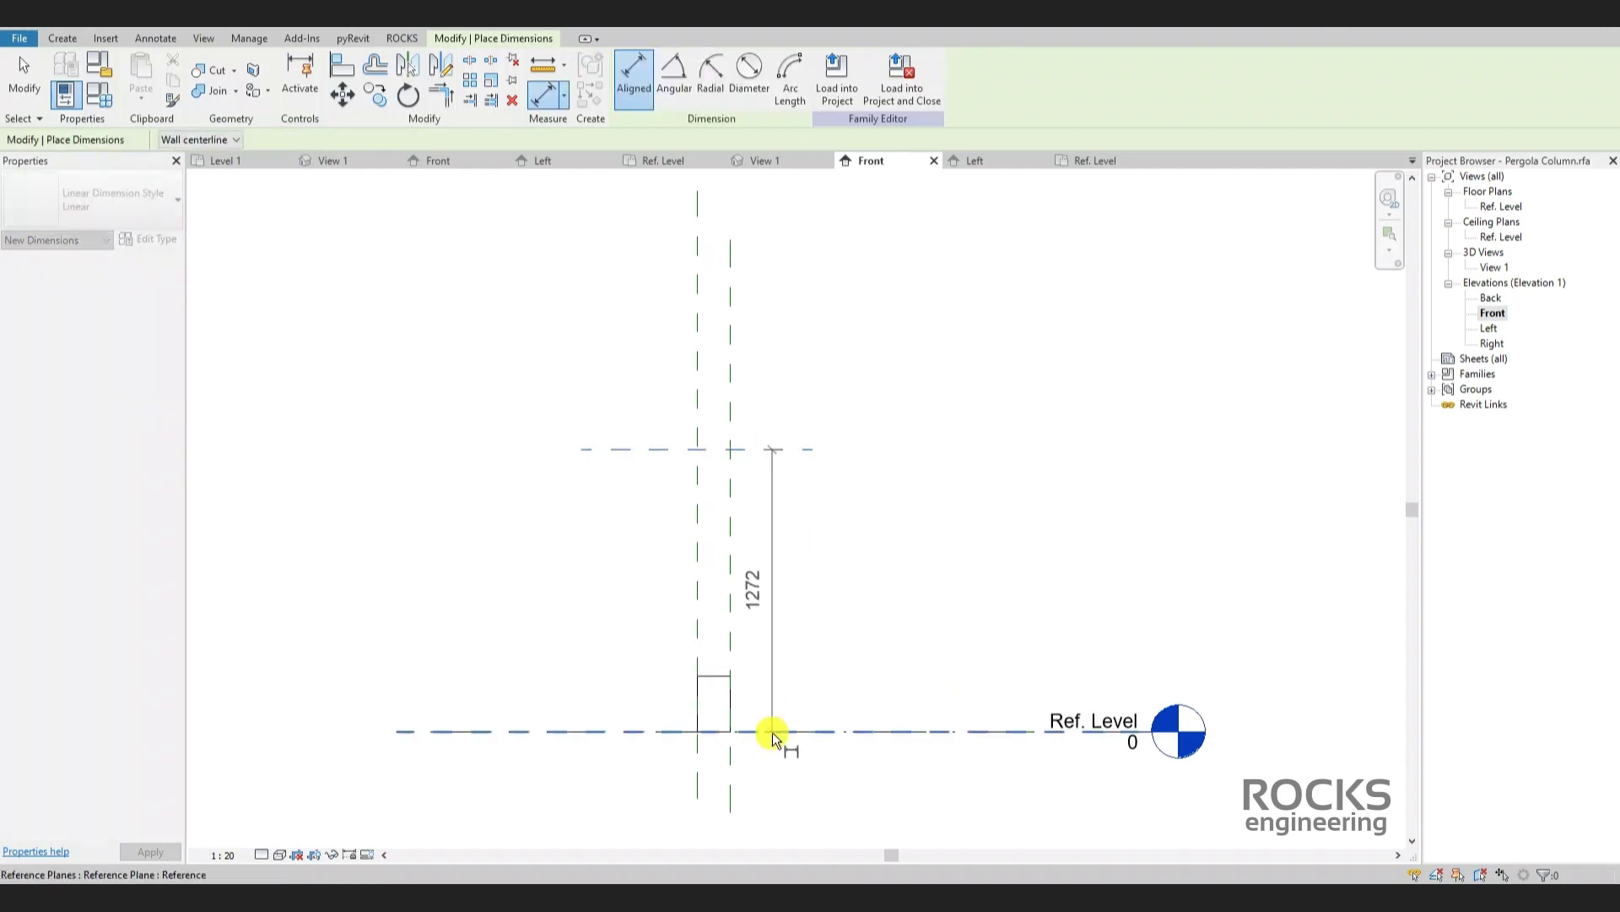
pyautogui.click(787, 625)
pyautogui.press('Escape')
pyautogui.press('Escape')
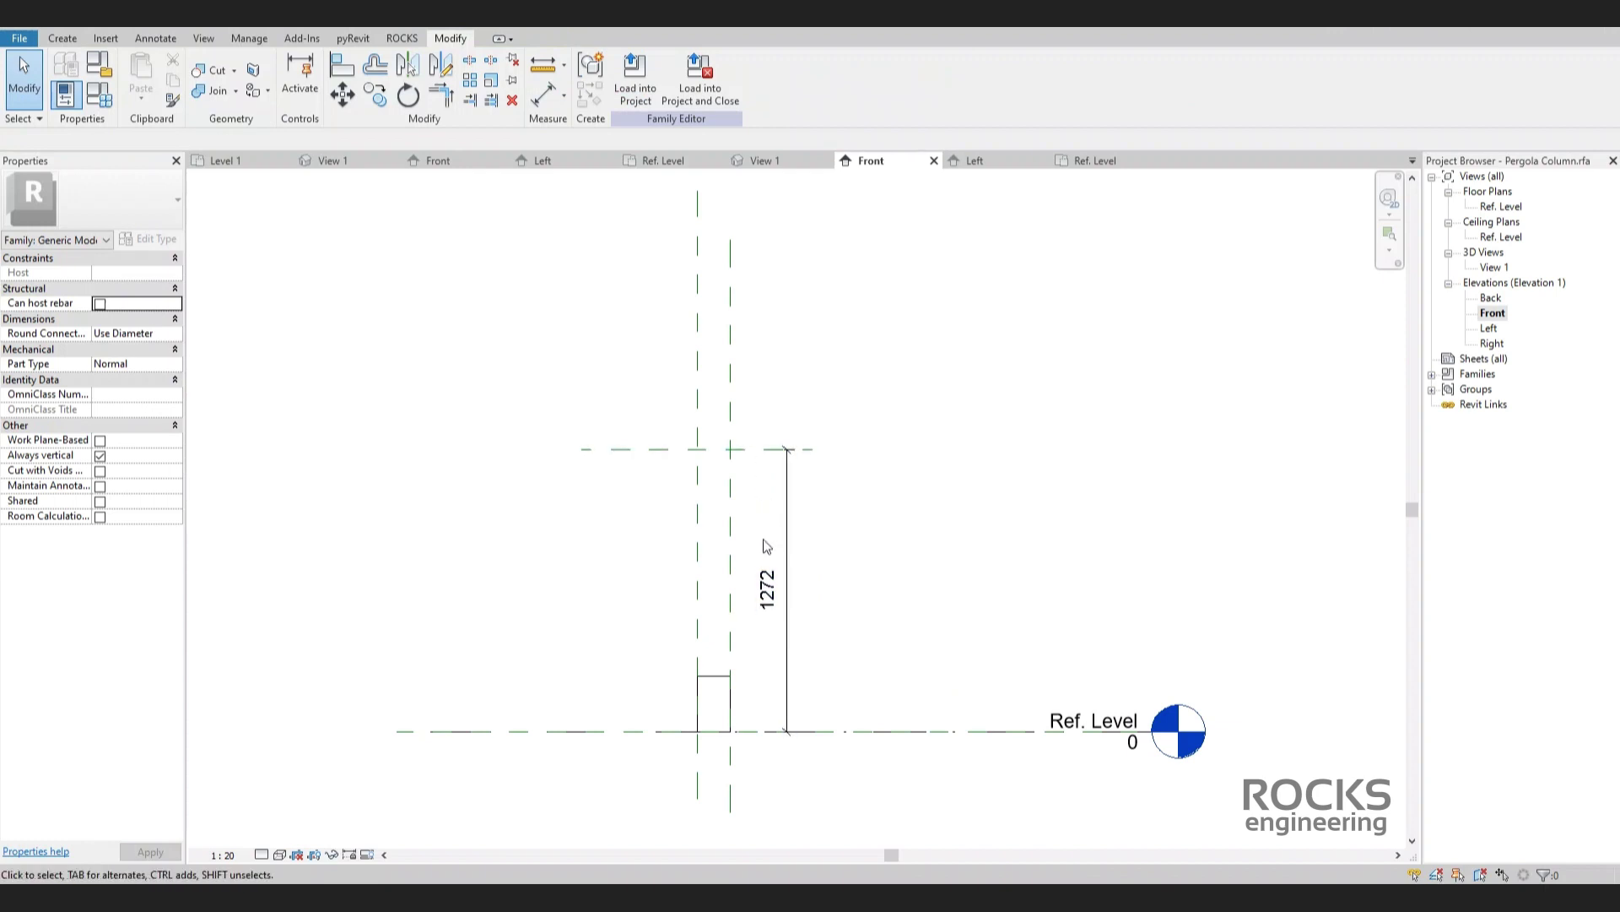
# Label the vertical dimension with a new instance family parameter named Height, grouped under Dimensions.
pyautogui.click(768, 589)
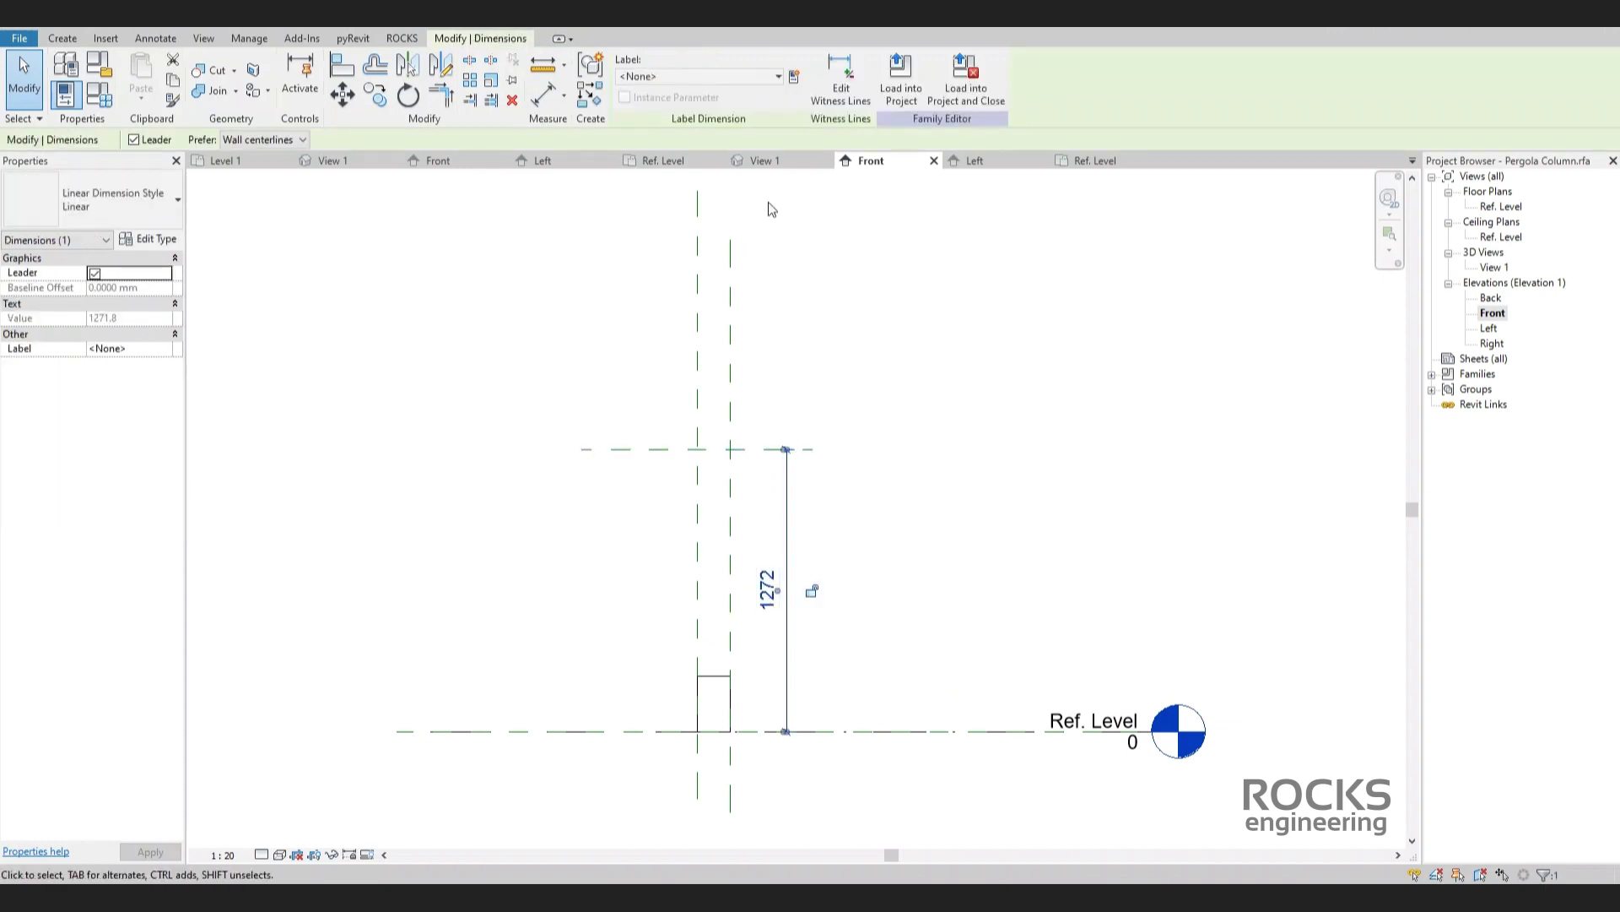
pyautogui.click(794, 77)
pyautogui.write('Heigh')
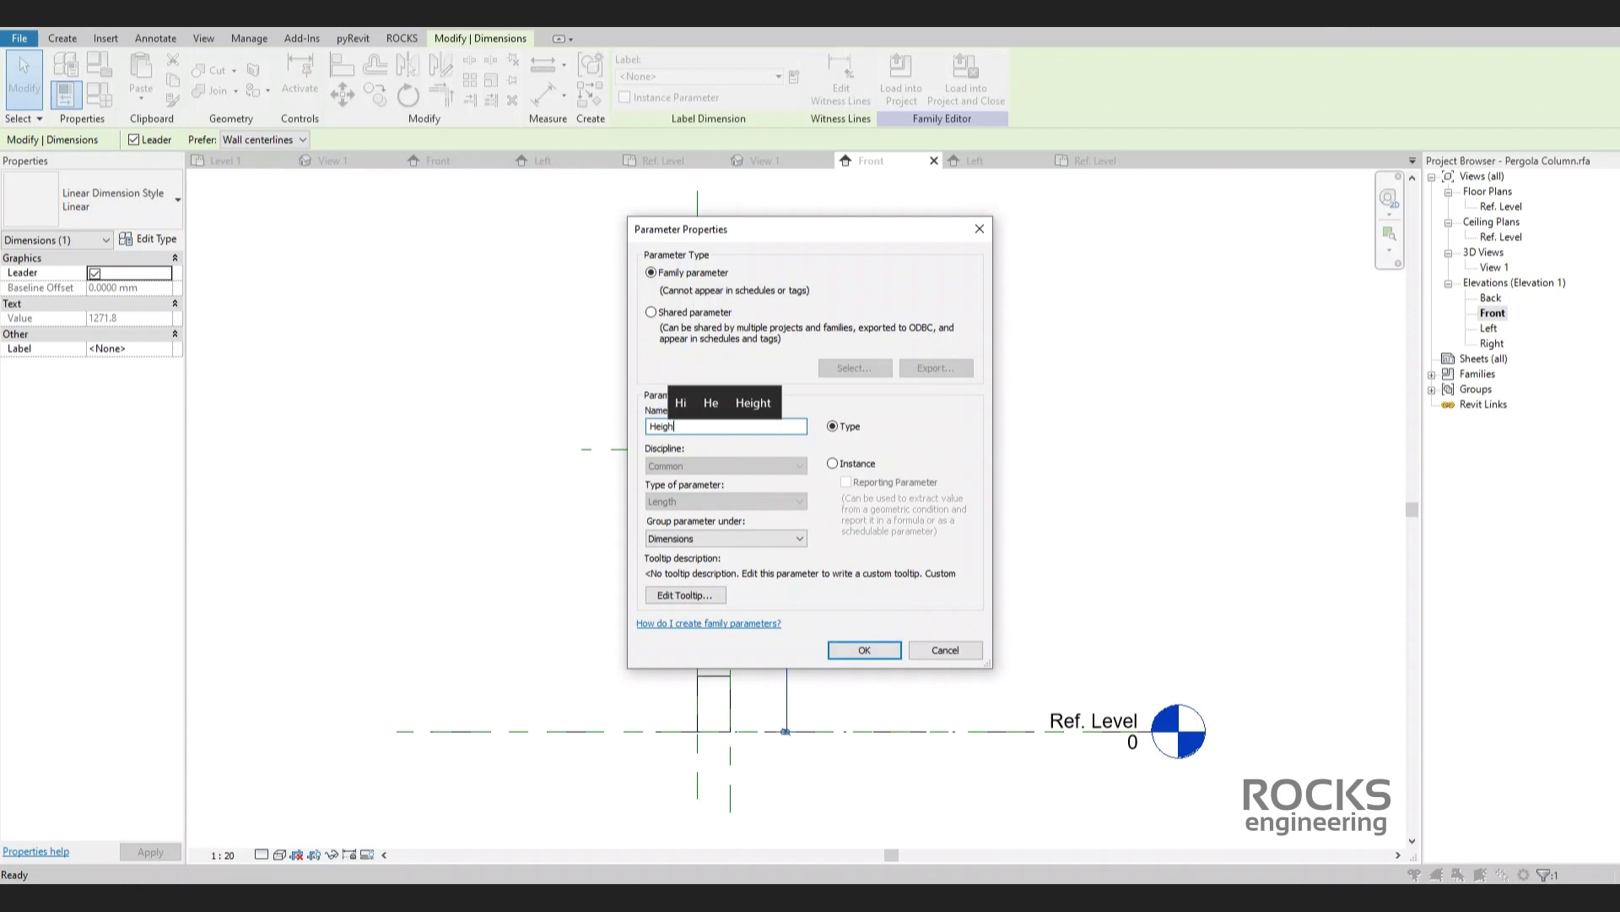
pyautogui.write('t')
pyautogui.click(833, 464)
pyautogui.click(869, 650)
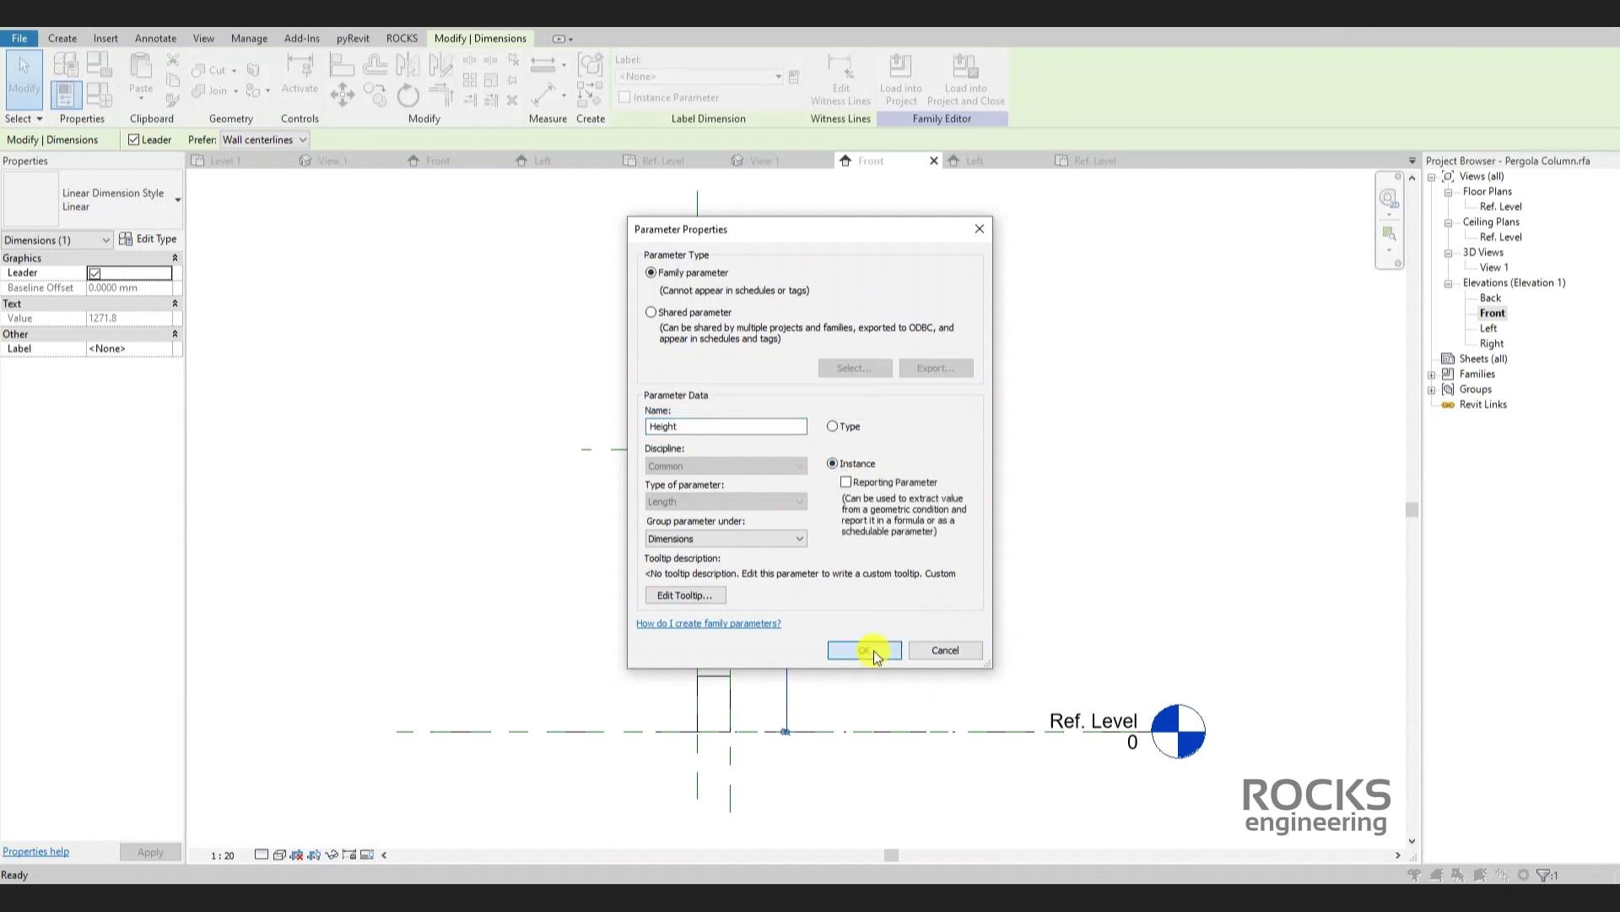
pyautogui.click(966, 595)
# Set the Height dimension to 2000 mm.
pyautogui.click(776, 584)
pyautogui.click(777, 574)
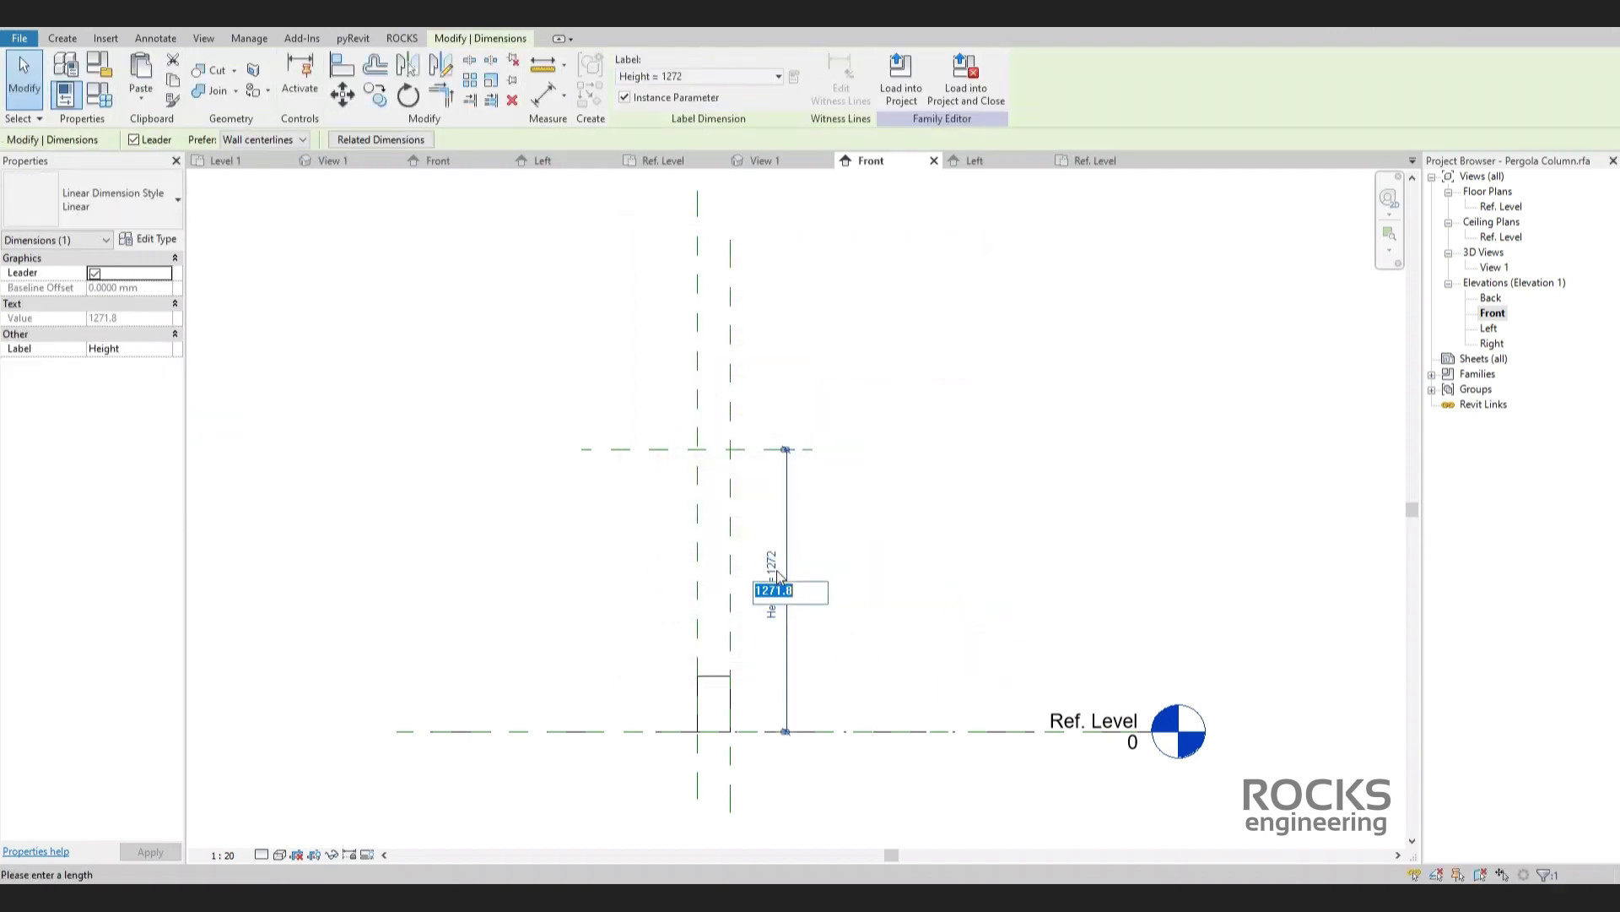
pyautogui.write('2000')
pyautogui.press('Return')
pyautogui.click(878, 564)
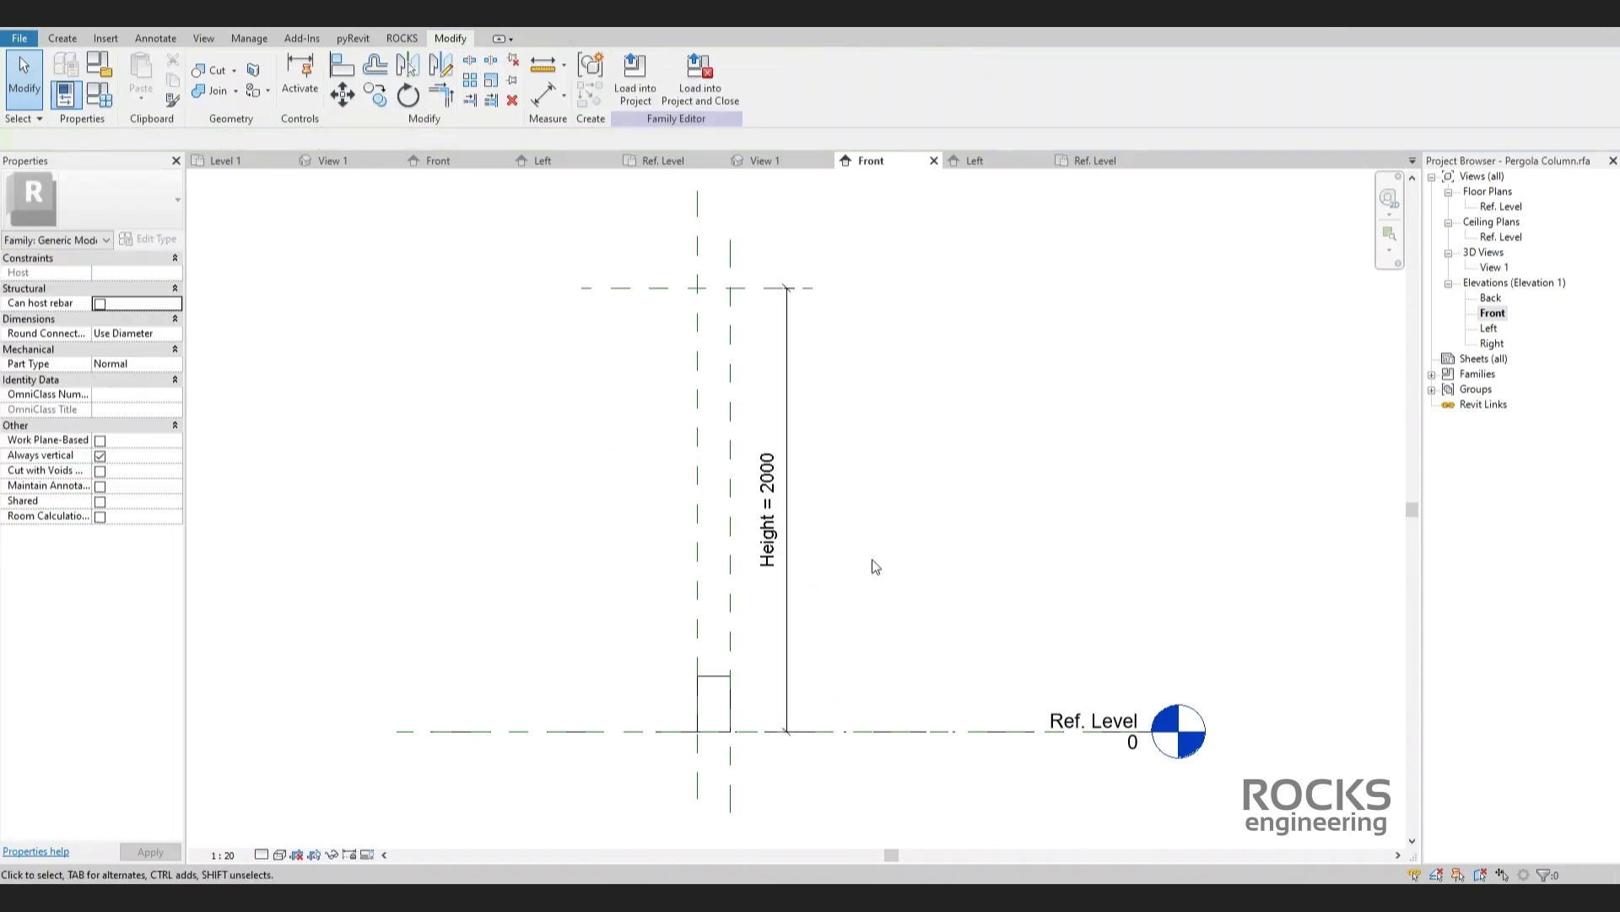
# Stretch the top of the column extrusion up to the upper reference plane.
pyautogui.click(720, 692)
pyautogui.moveTo(714, 671); pyautogui.dragTo(726, 299)
pyautogui.click(922, 371)
# Return to the Ref. Level floor plan and load the column family into Pergola Main Family.rfa.
pyautogui.doubleClick(1502, 206)
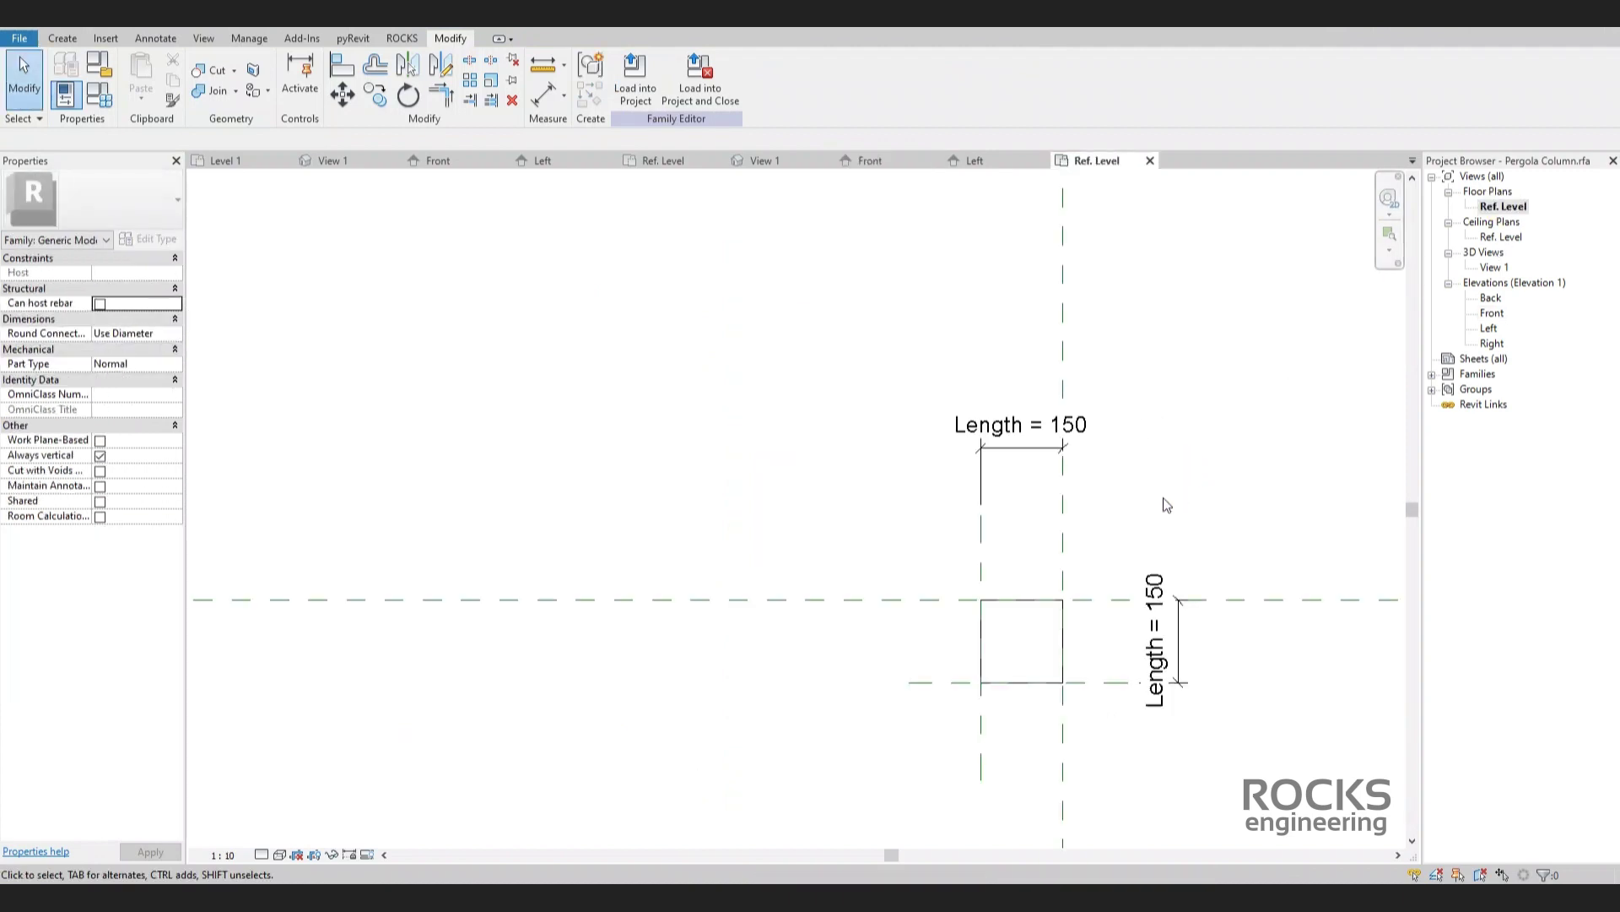
pyautogui.moveTo(1166, 504); pyautogui.dragTo(914, 503, button='middle')
pyautogui.click(639, 89)
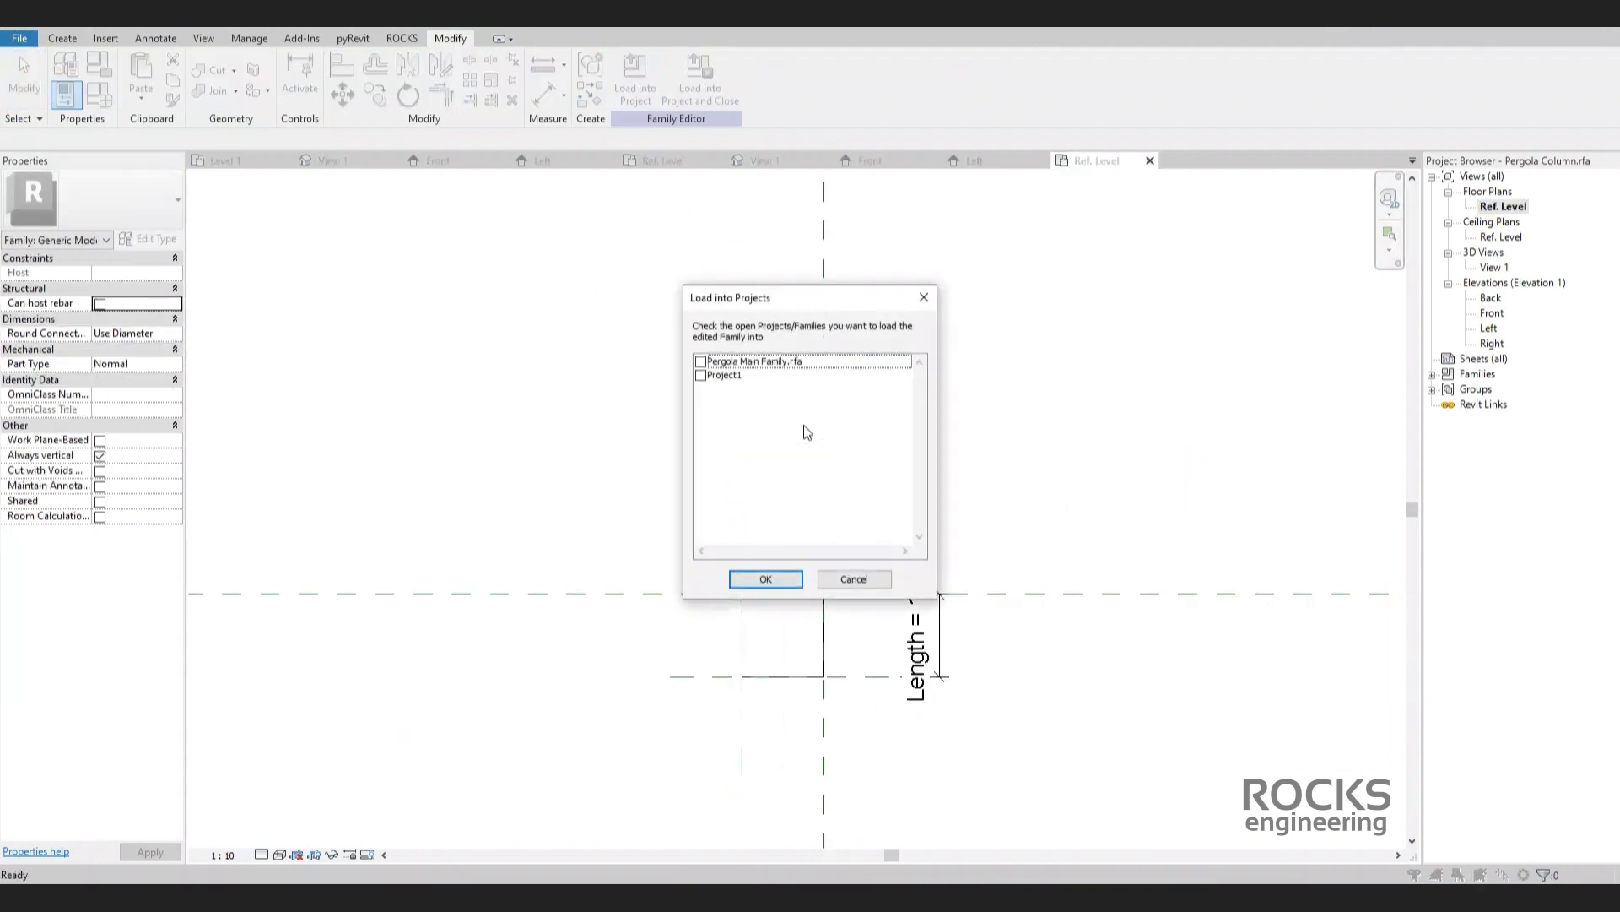
pyautogui.click(701, 361)
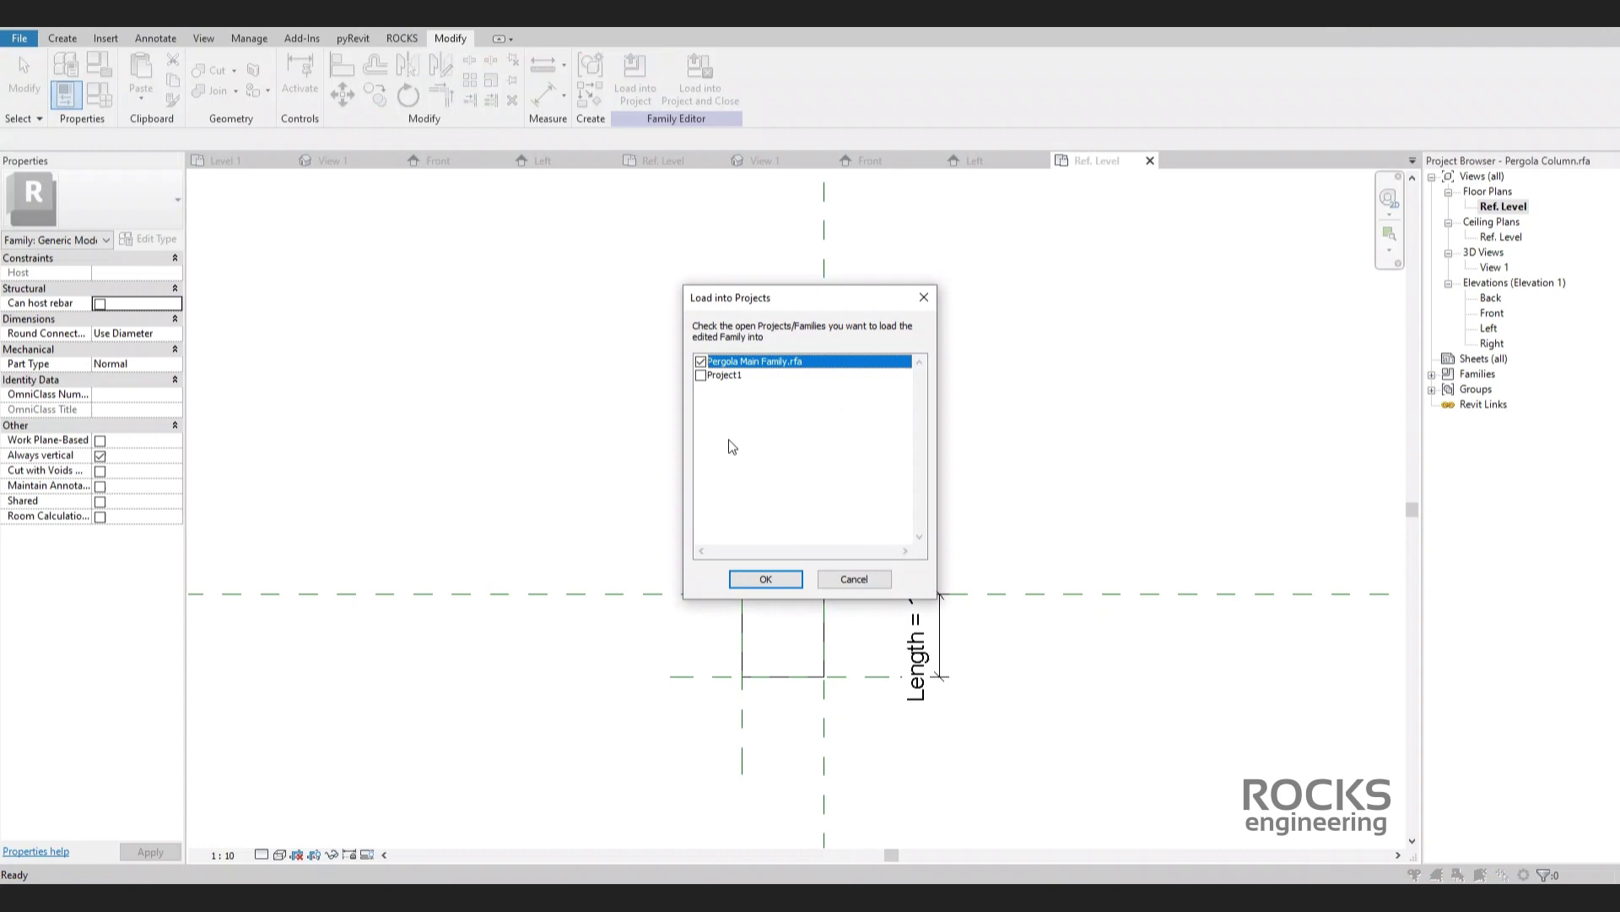
pyautogui.click(764, 580)
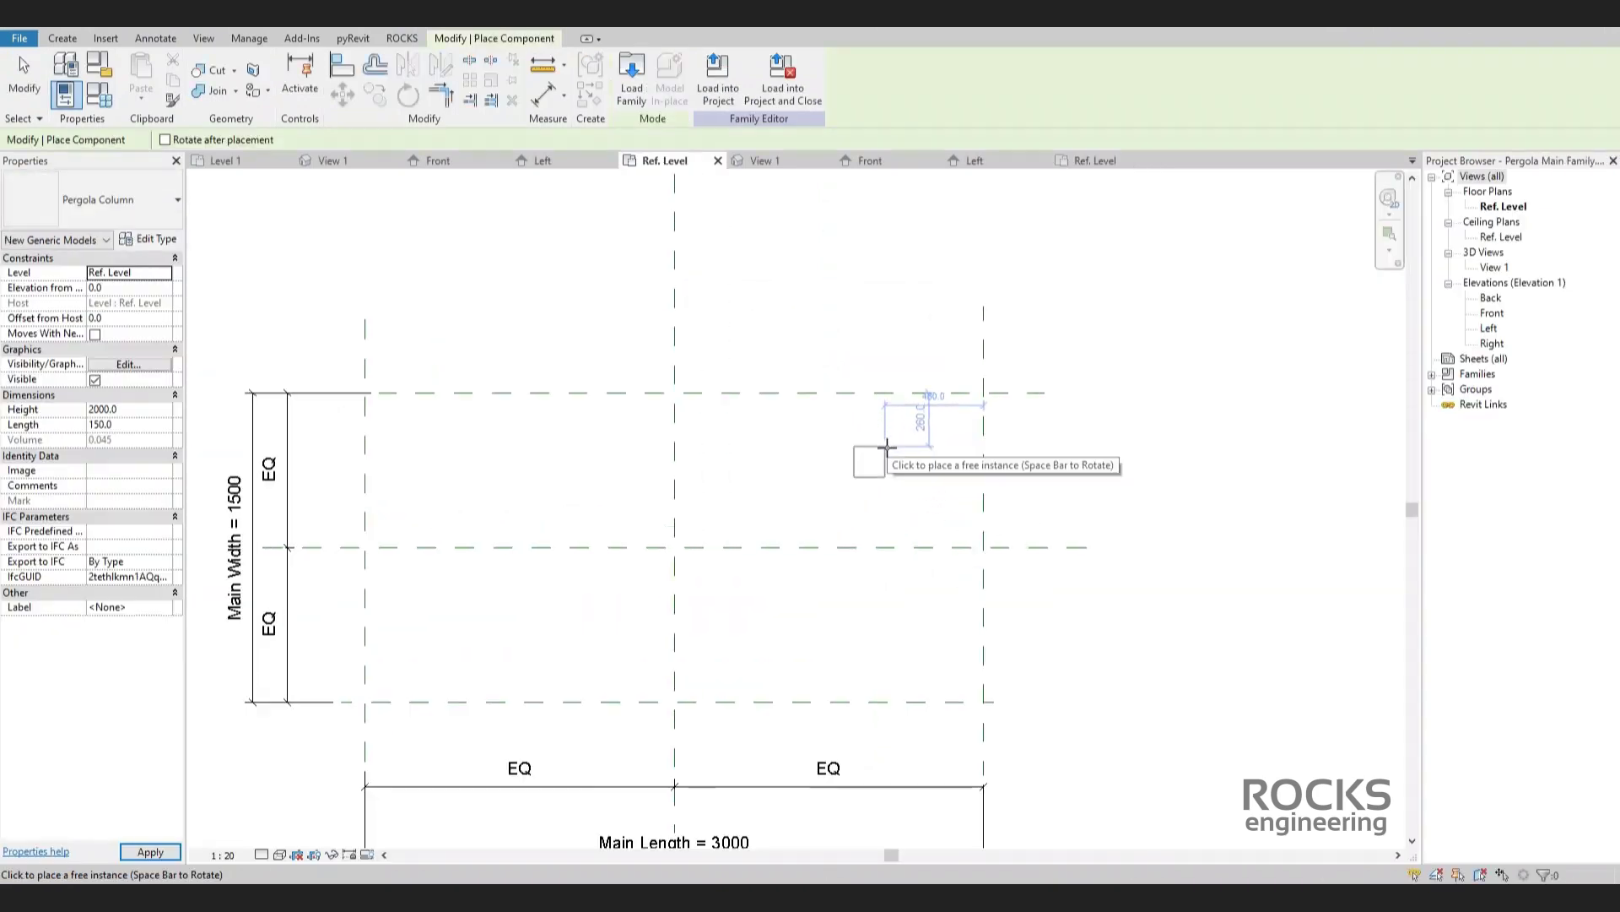
# Place one Pergola Column instance inside the upper-right bay of the main family's reference grid.
pyautogui.click(886, 445)
pyautogui.press('Escape')
pyautogui.press('Escape')
# Align the column's Center (Left/Right) reference to the outer right vertical reference plane.
pyautogui.scroll(2, 920, 498)
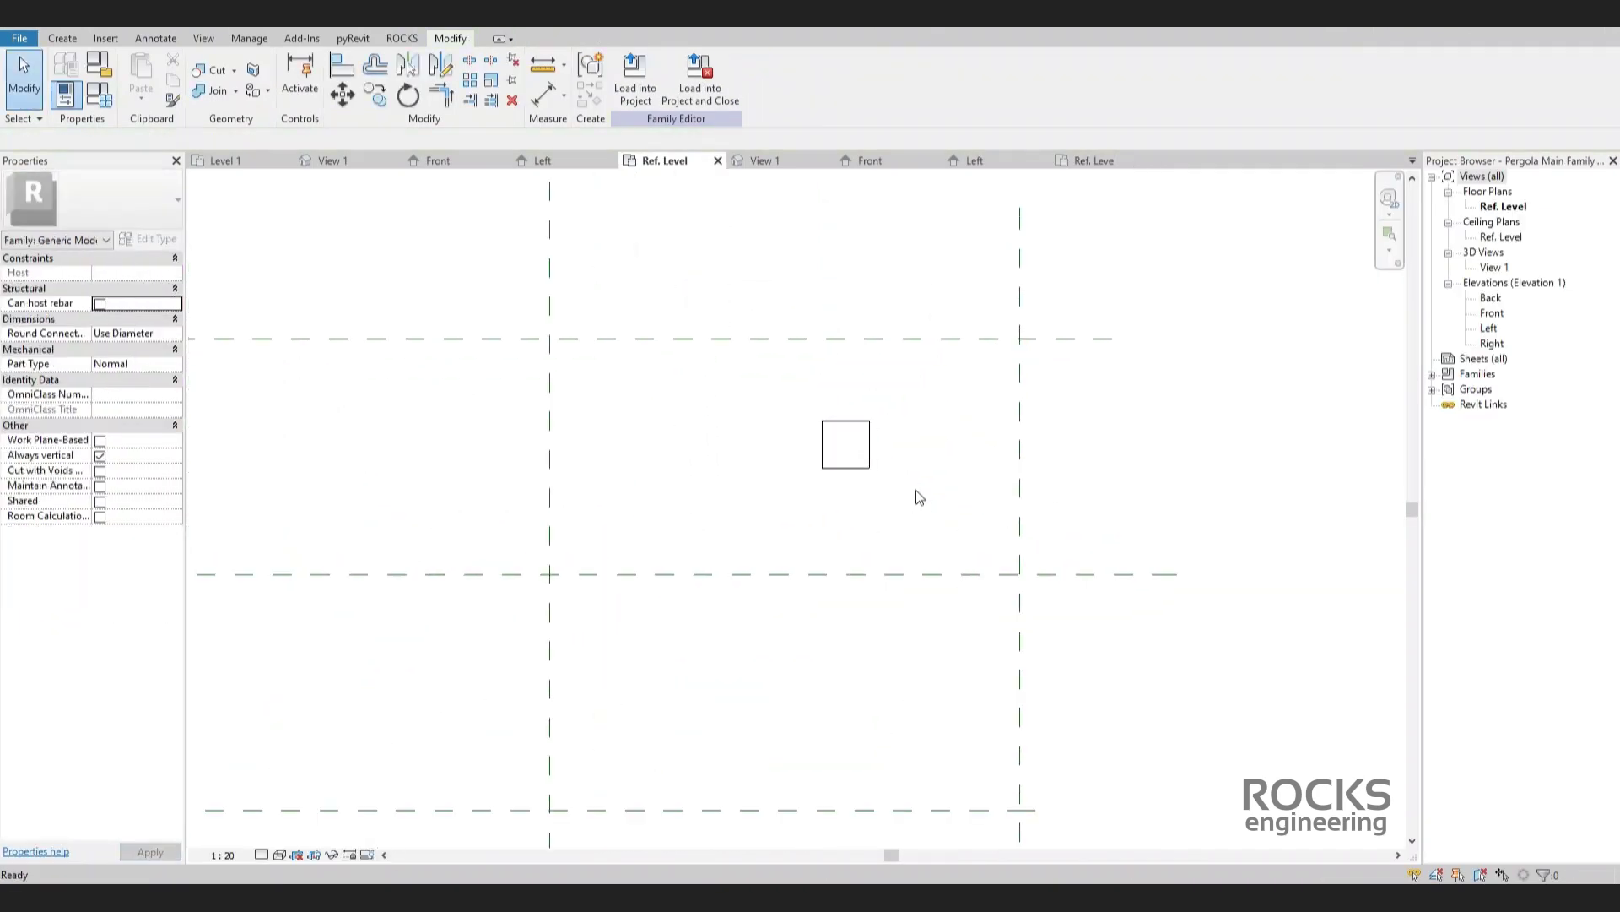
pyautogui.press('a')
pyautogui.press('l')
pyautogui.click(1021, 495)
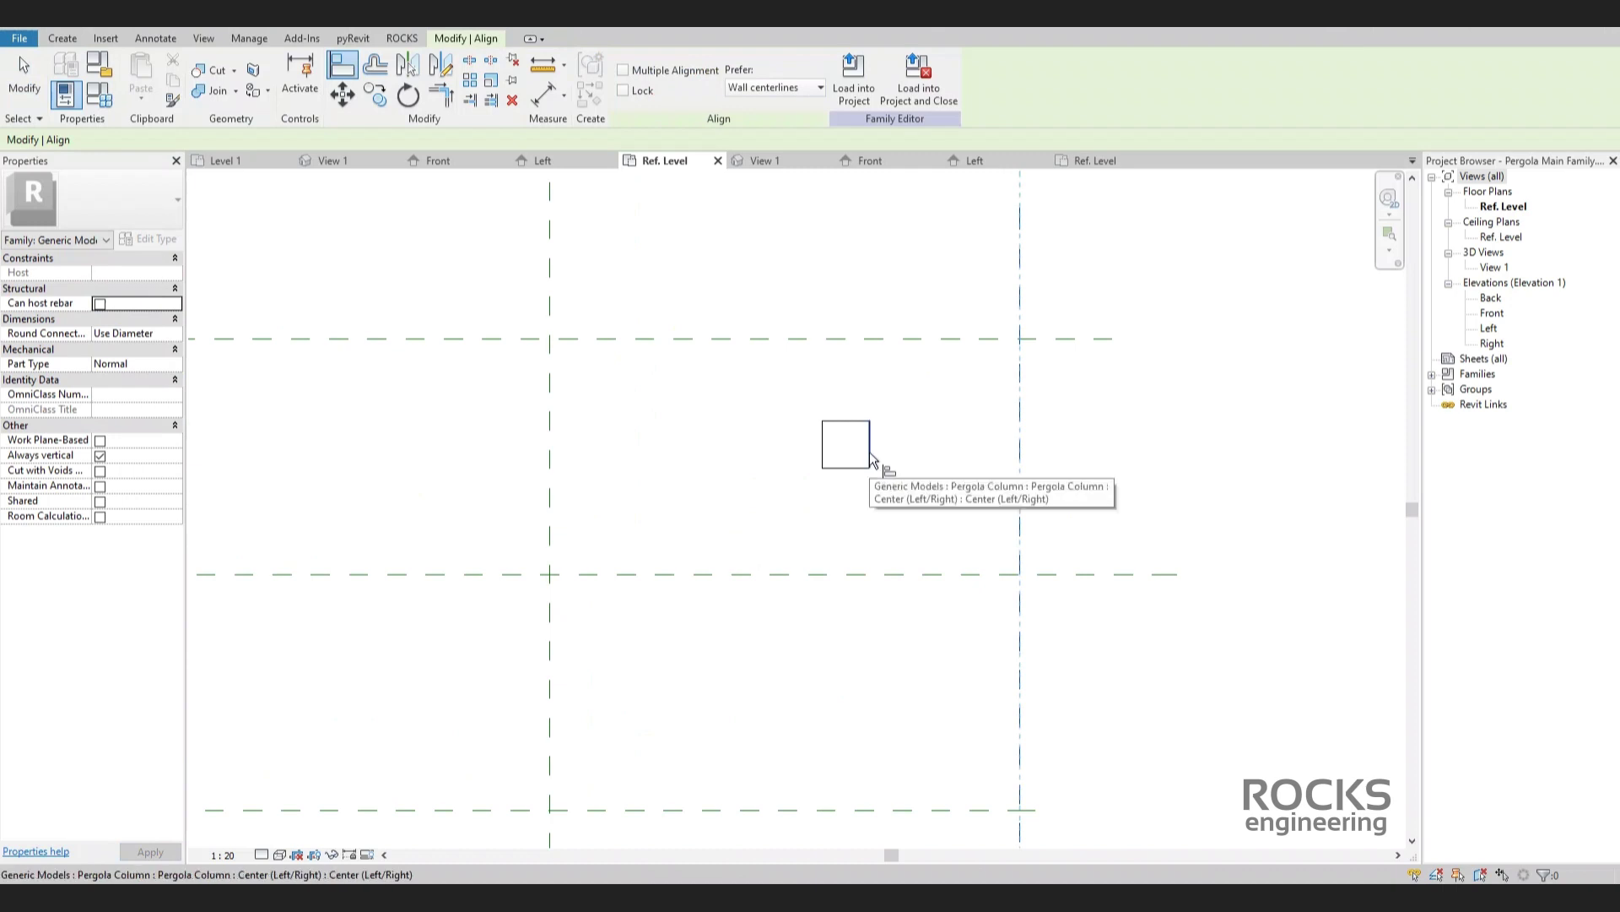
pyautogui.click(869, 452)
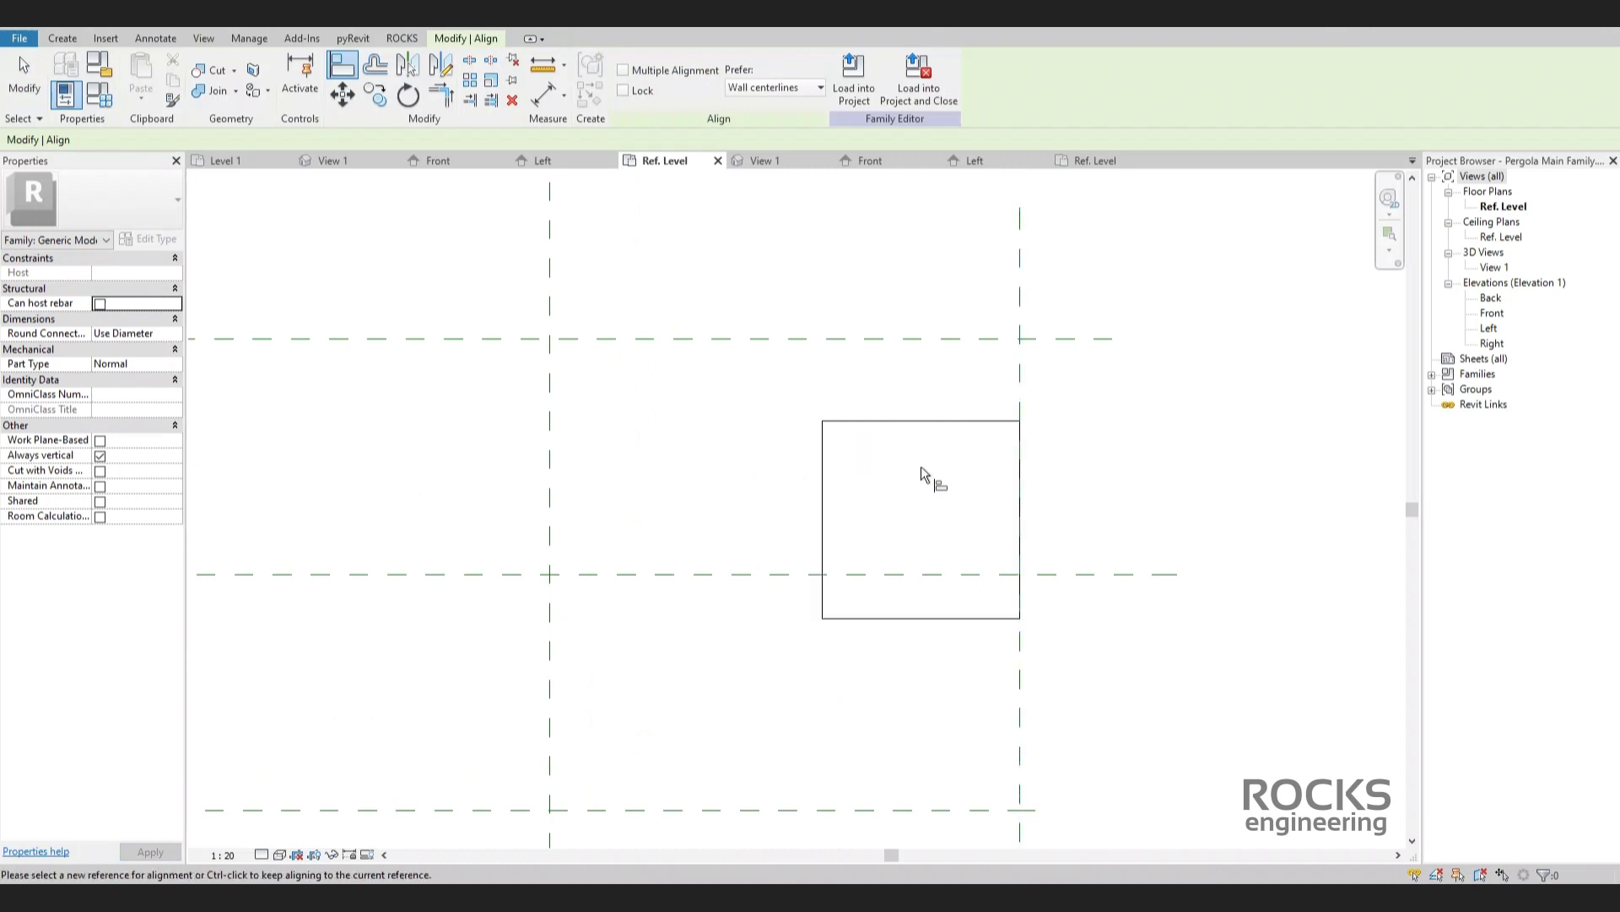
# Undo the column's stretching alignment and align its right side to the outer right vertical reference plane again.
pyautogui.press('Escape')
pyautogui.press('Escape')
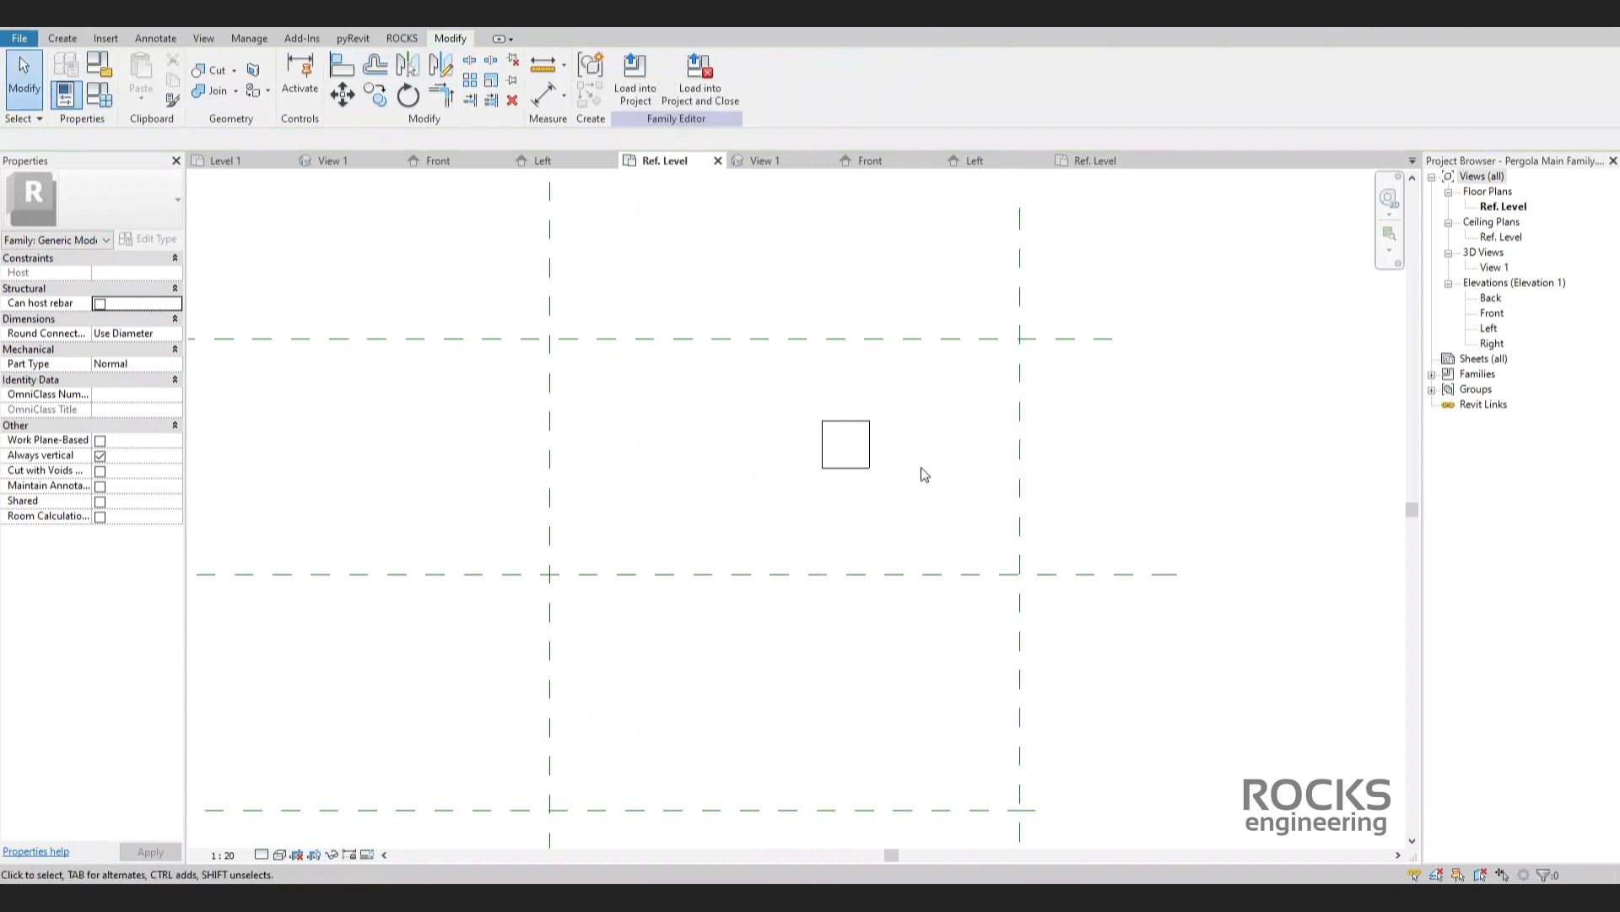
pyautogui.press('a')
pyautogui.press('l')
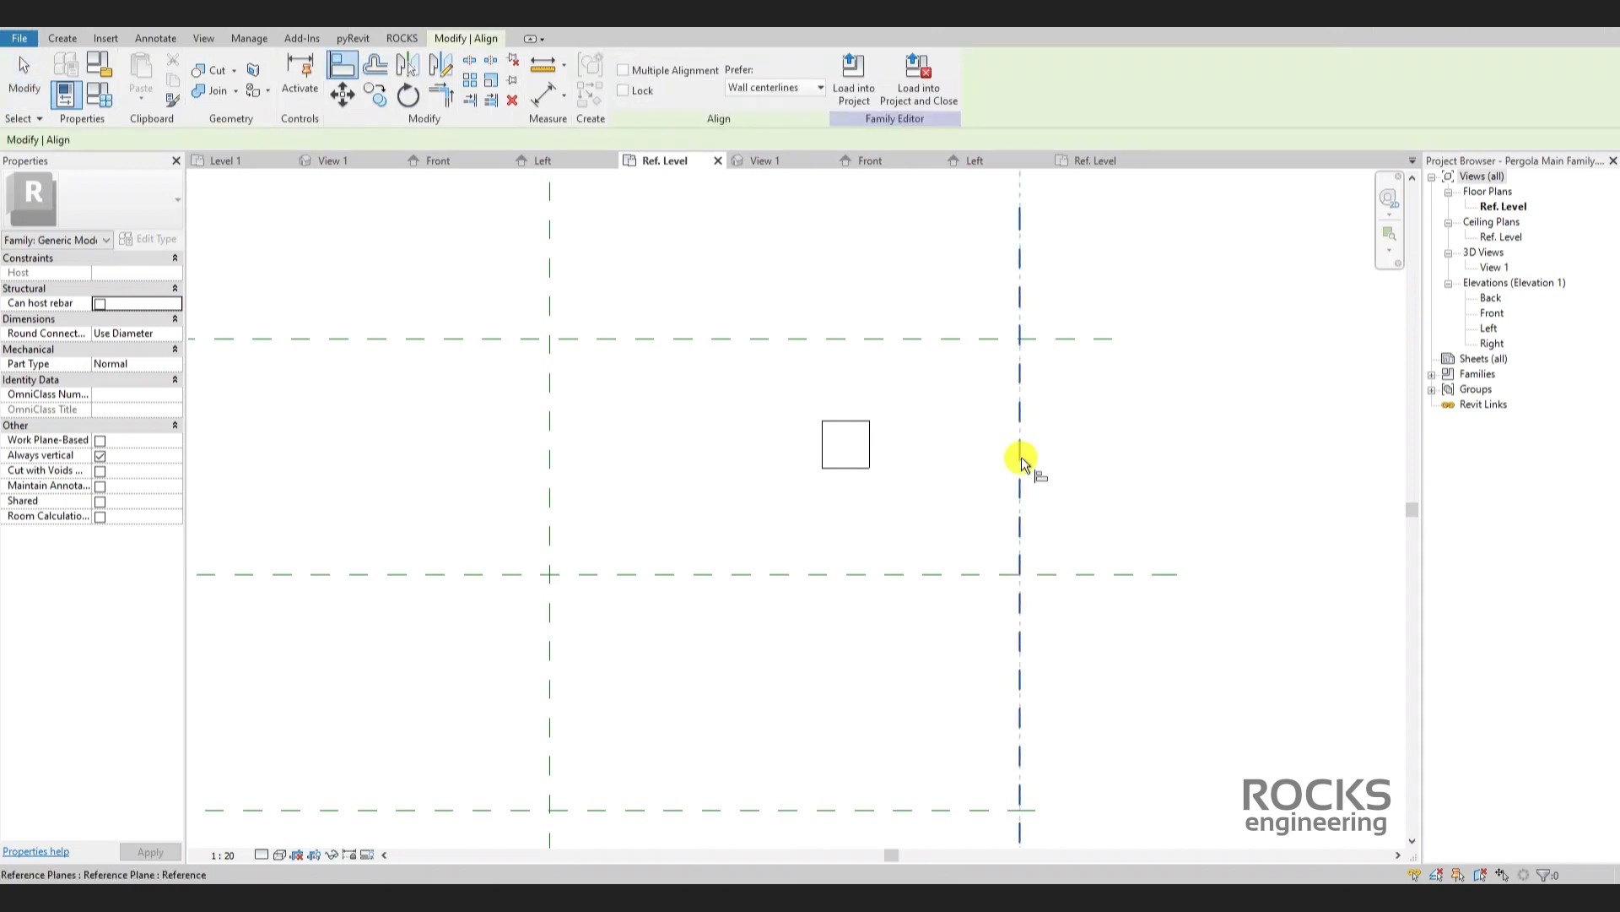
pyautogui.click(1021, 458)
pyautogui.click(870, 443)
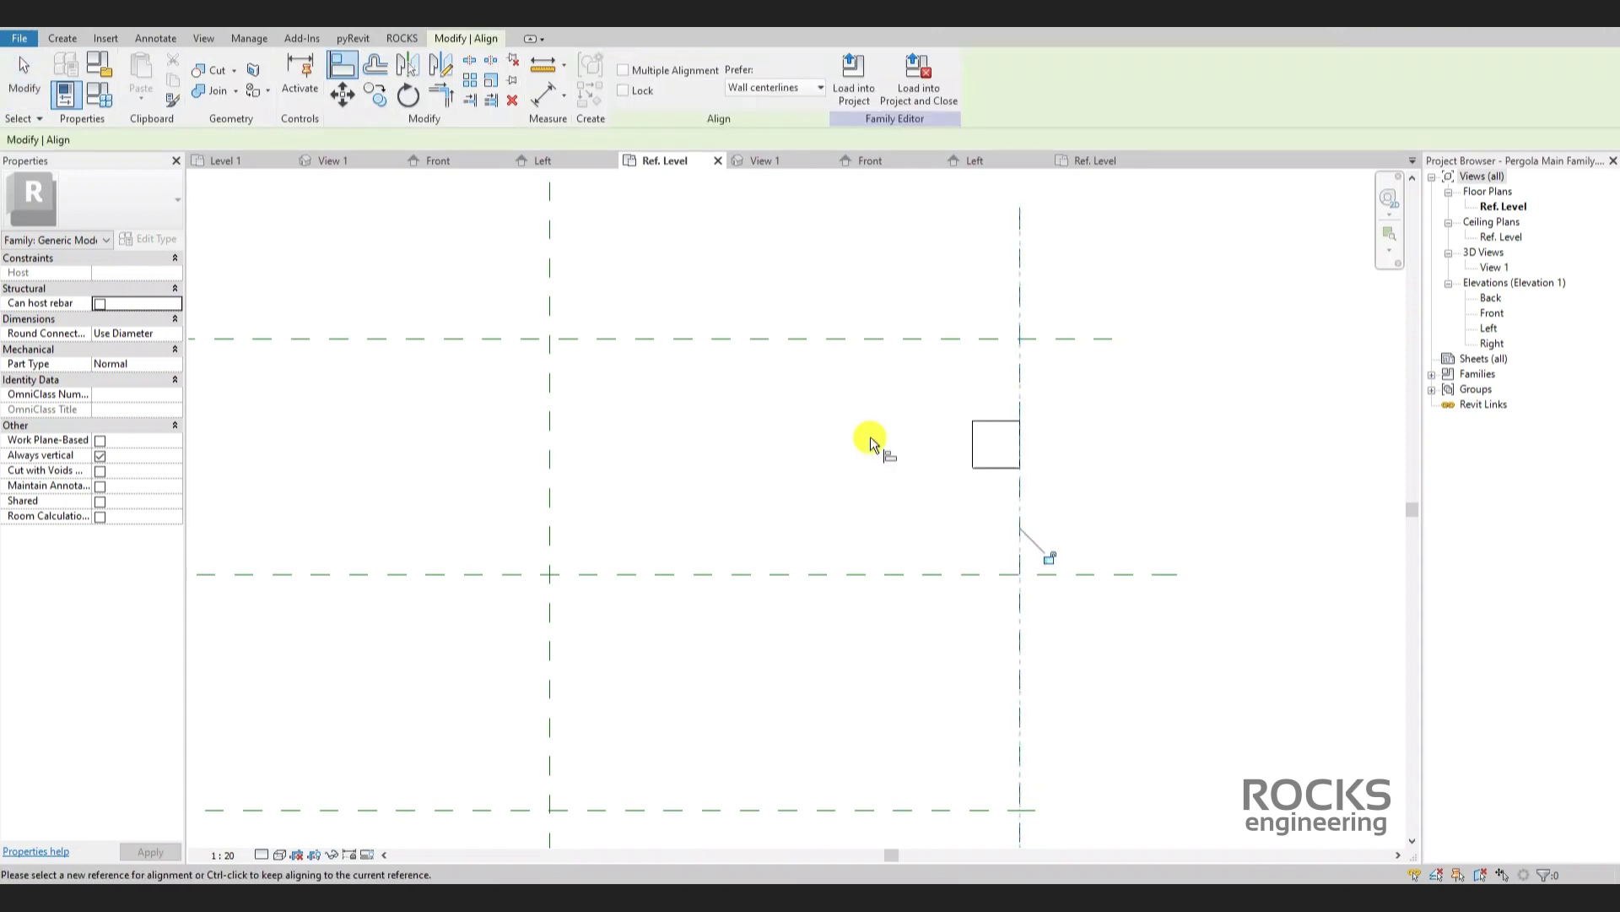
# Align the column's upper side to the upper horizontal reference plane.
pyautogui.click(1040, 339)
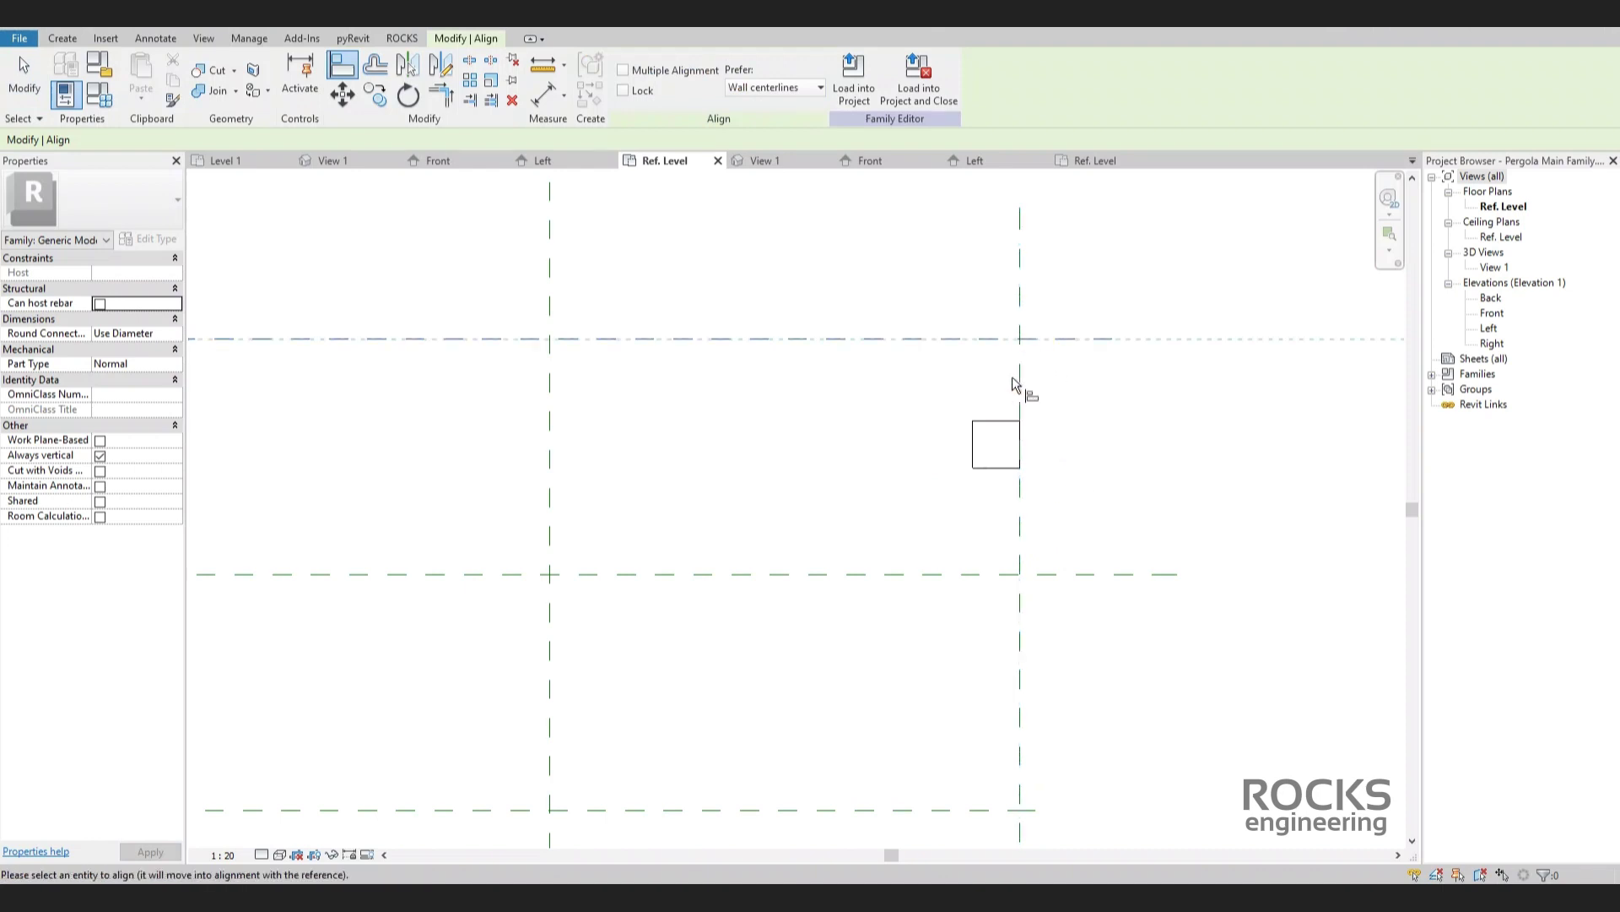
pyautogui.press('Tab')
pyautogui.click(997, 426)
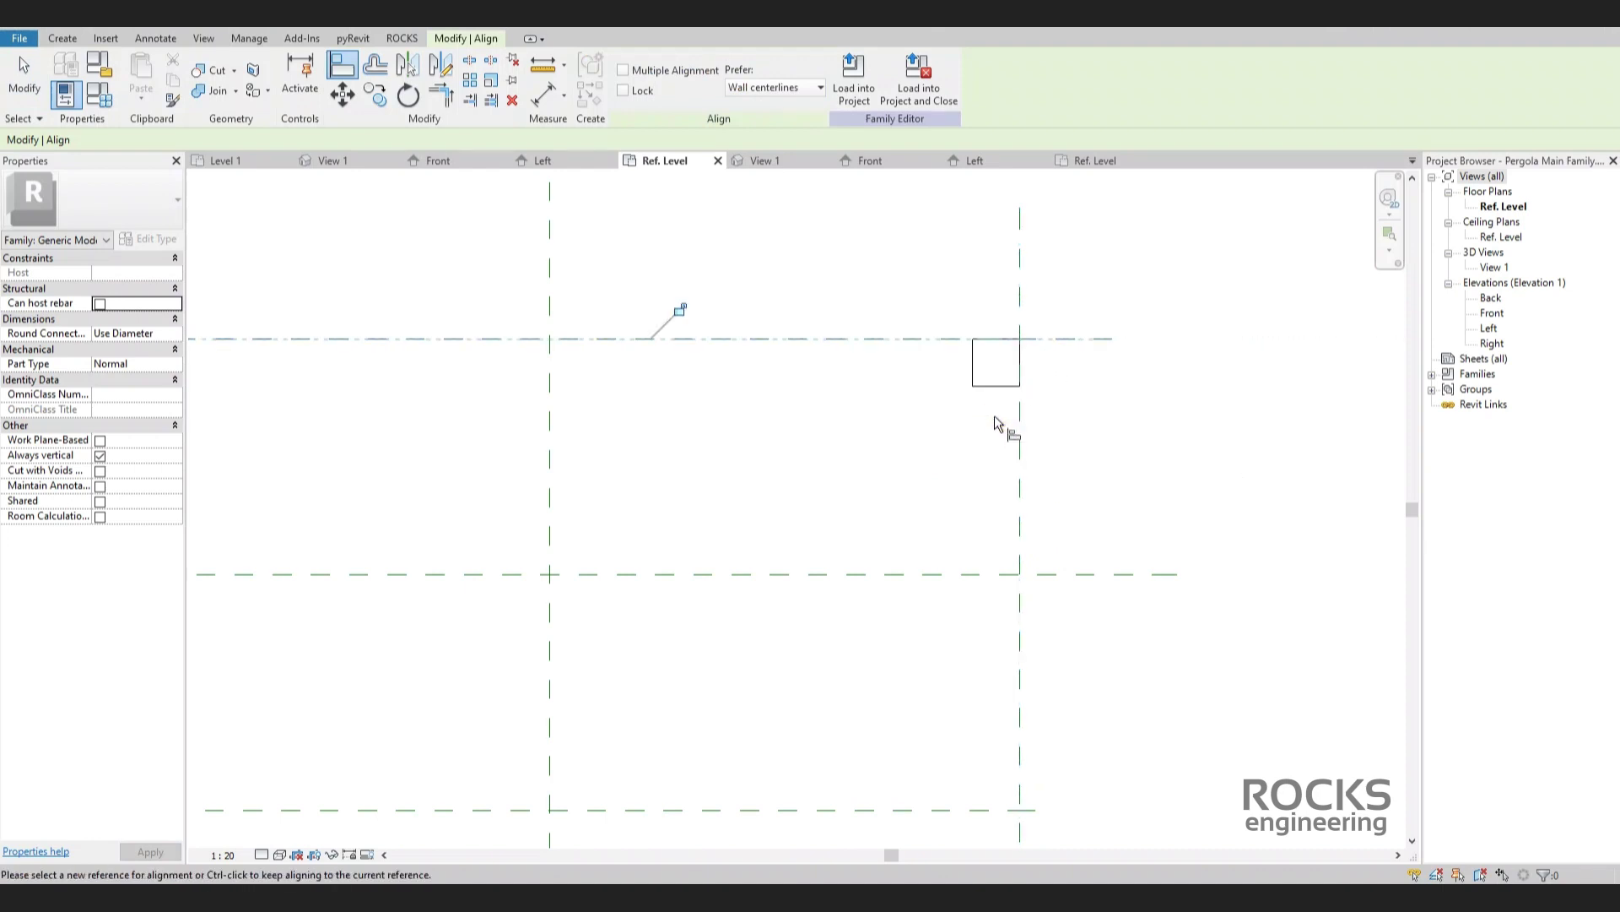
pyautogui.scroll(-3, 859, 441)
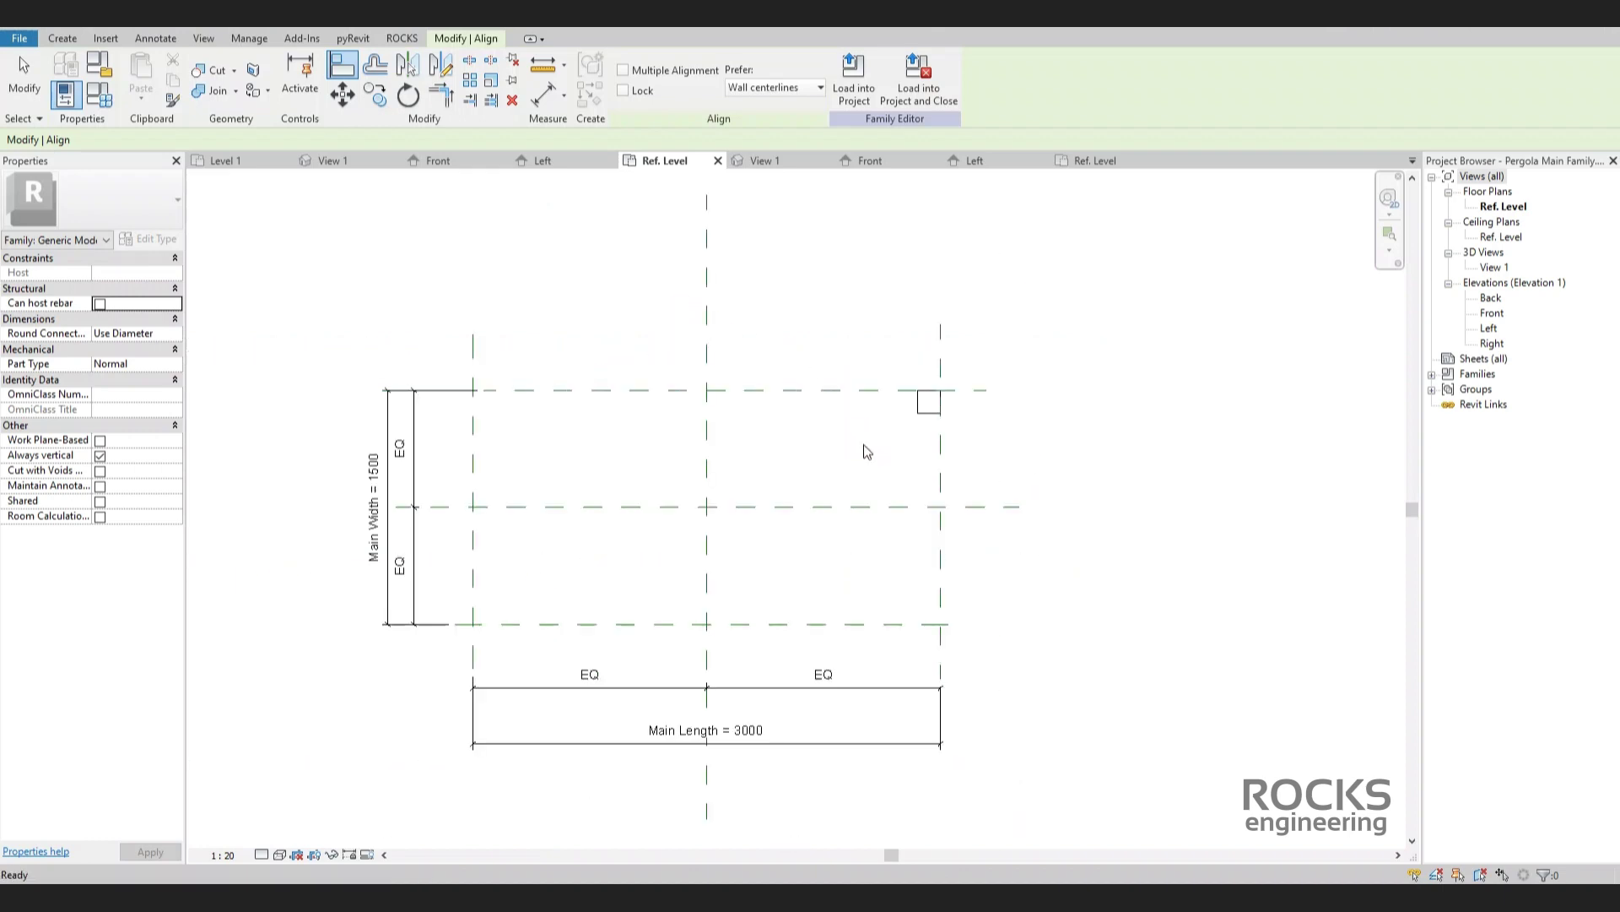
pyautogui.press('Escape')
# Copy the upper-right column straight down into the lower-right bay of the reference grid.
pyautogui.click(920, 412)
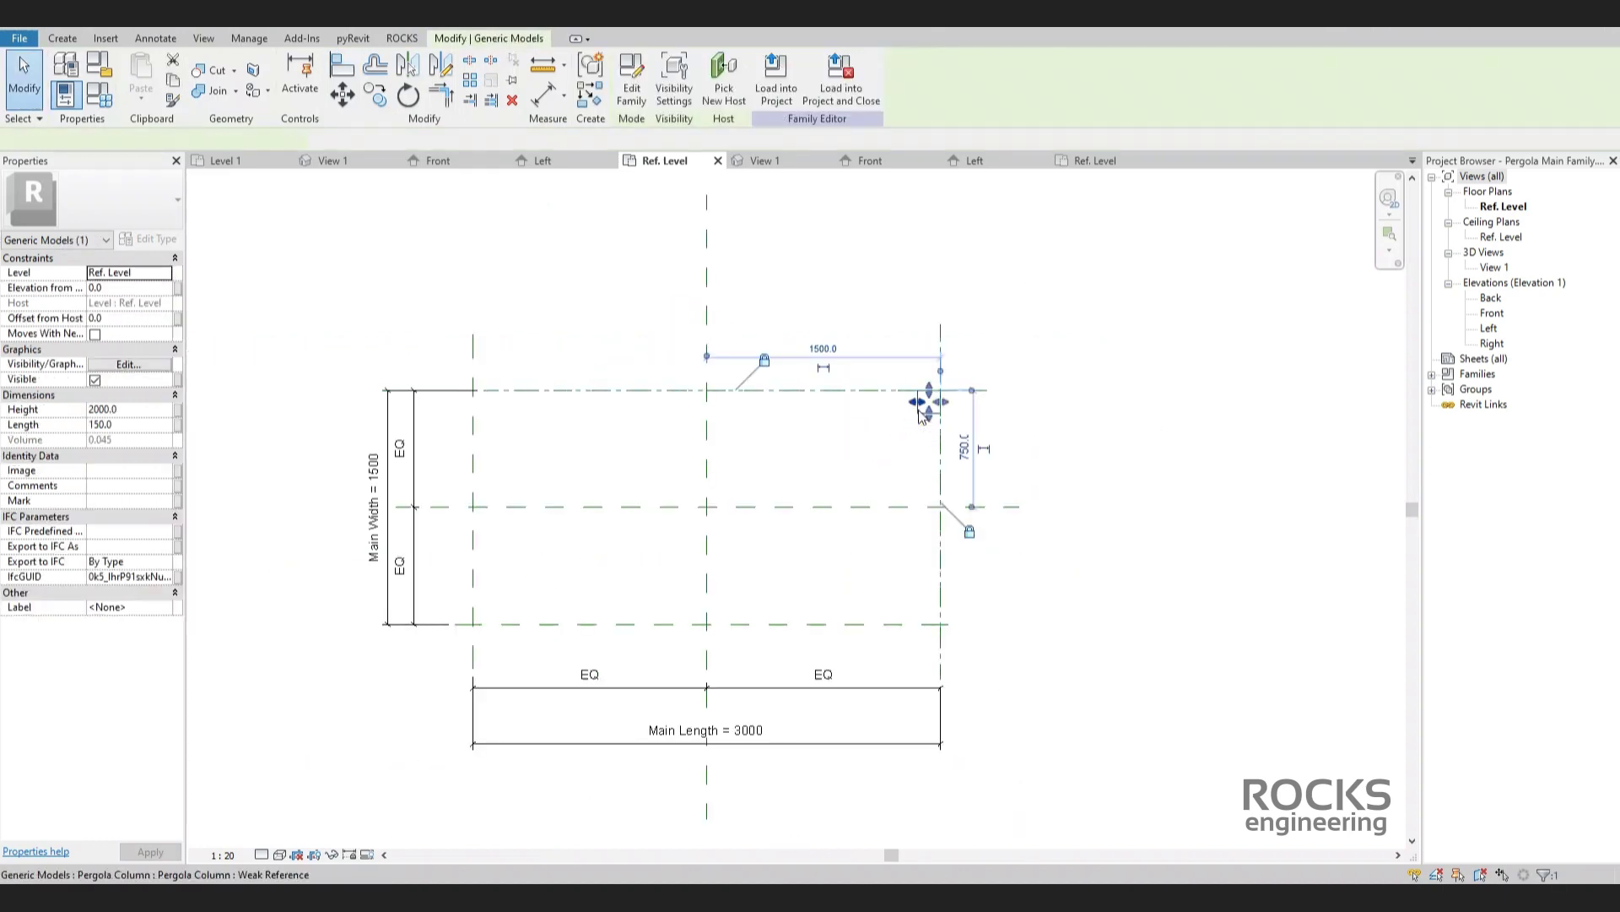
pyautogui.press('c')
pyautogui.press('o')
pyautogui.click(885, 425)
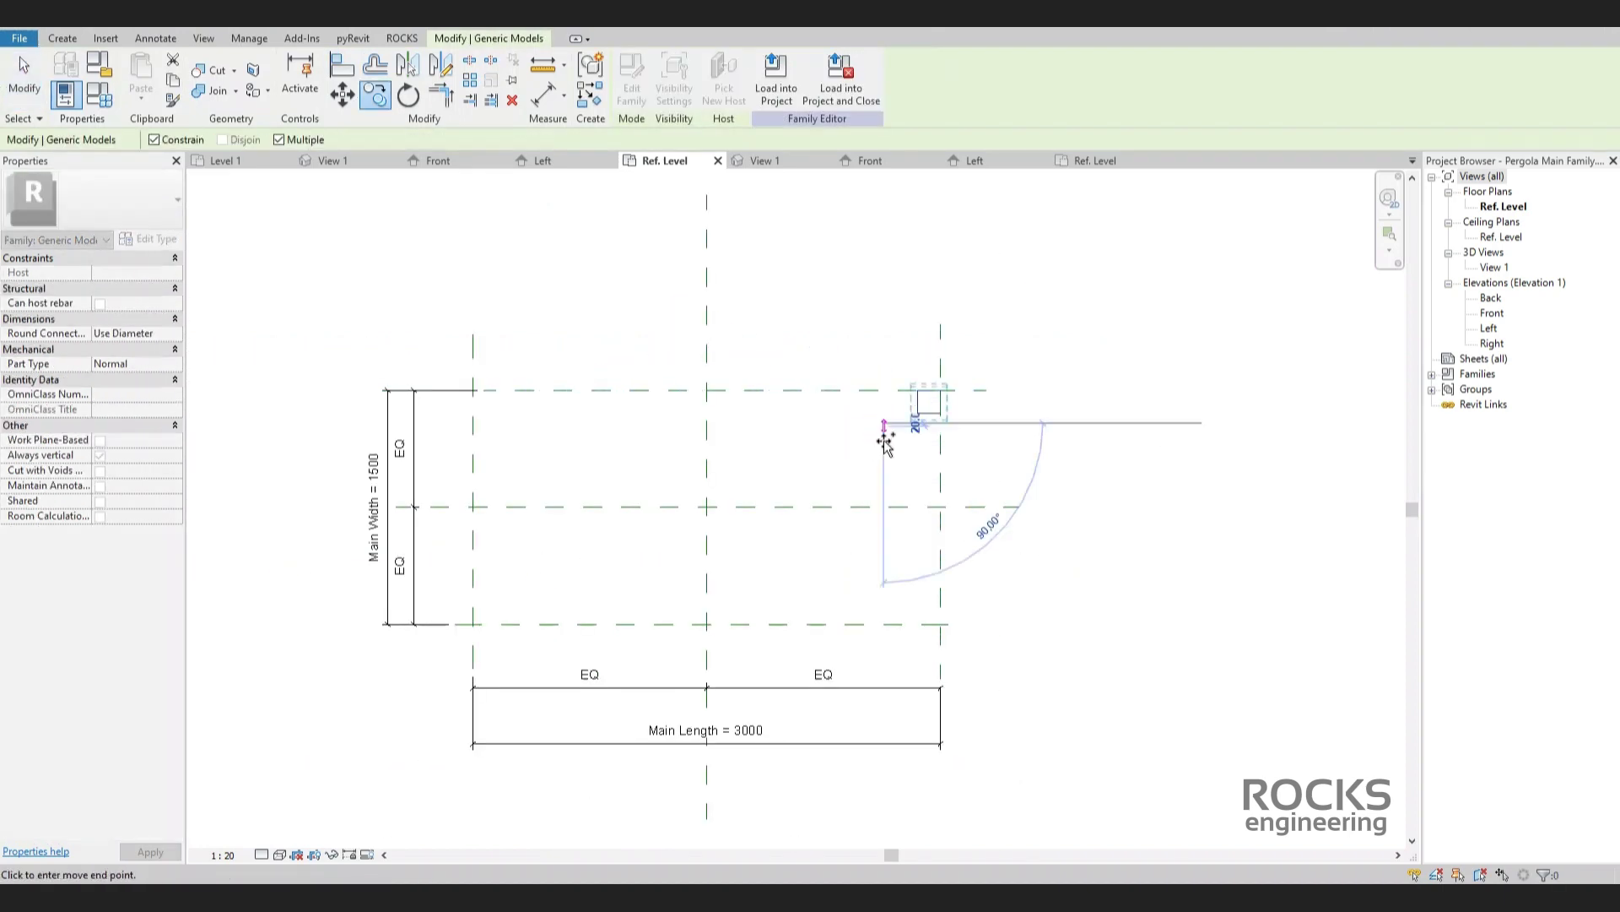
pyautogui.click(887, 577)
pyautogui.press('Escape')
# Mirror the lower column about its own lower edge without keeping a copy.
pyautogui.scroll(3, 907, 565)
pyautogui.scroll(1, 913, 574)
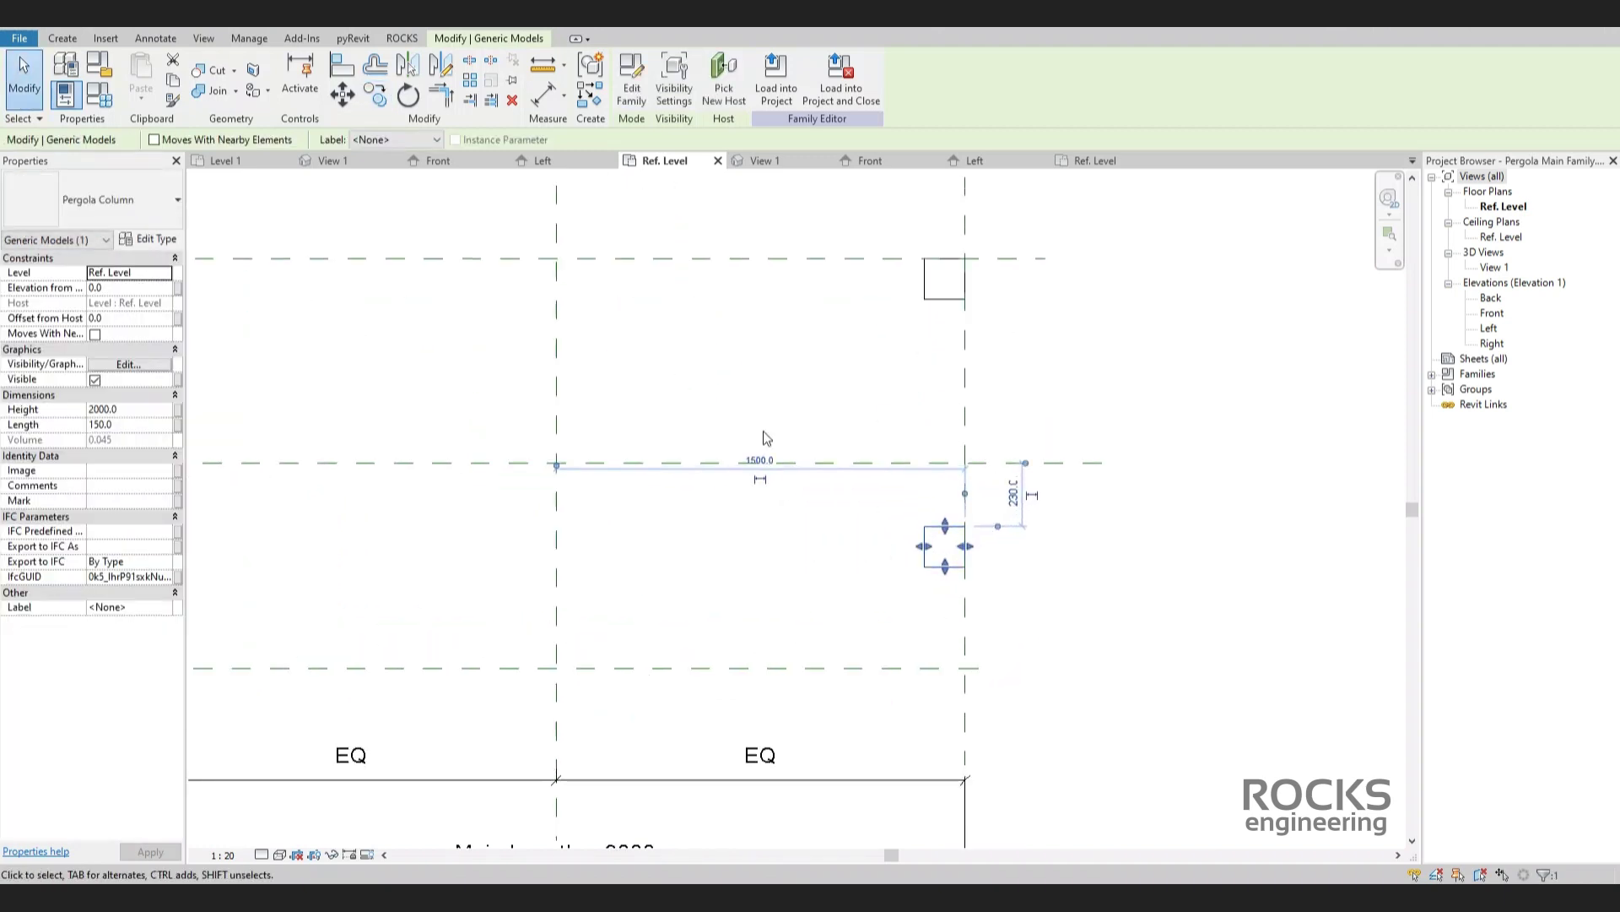
pyautogui.click(406, 66)
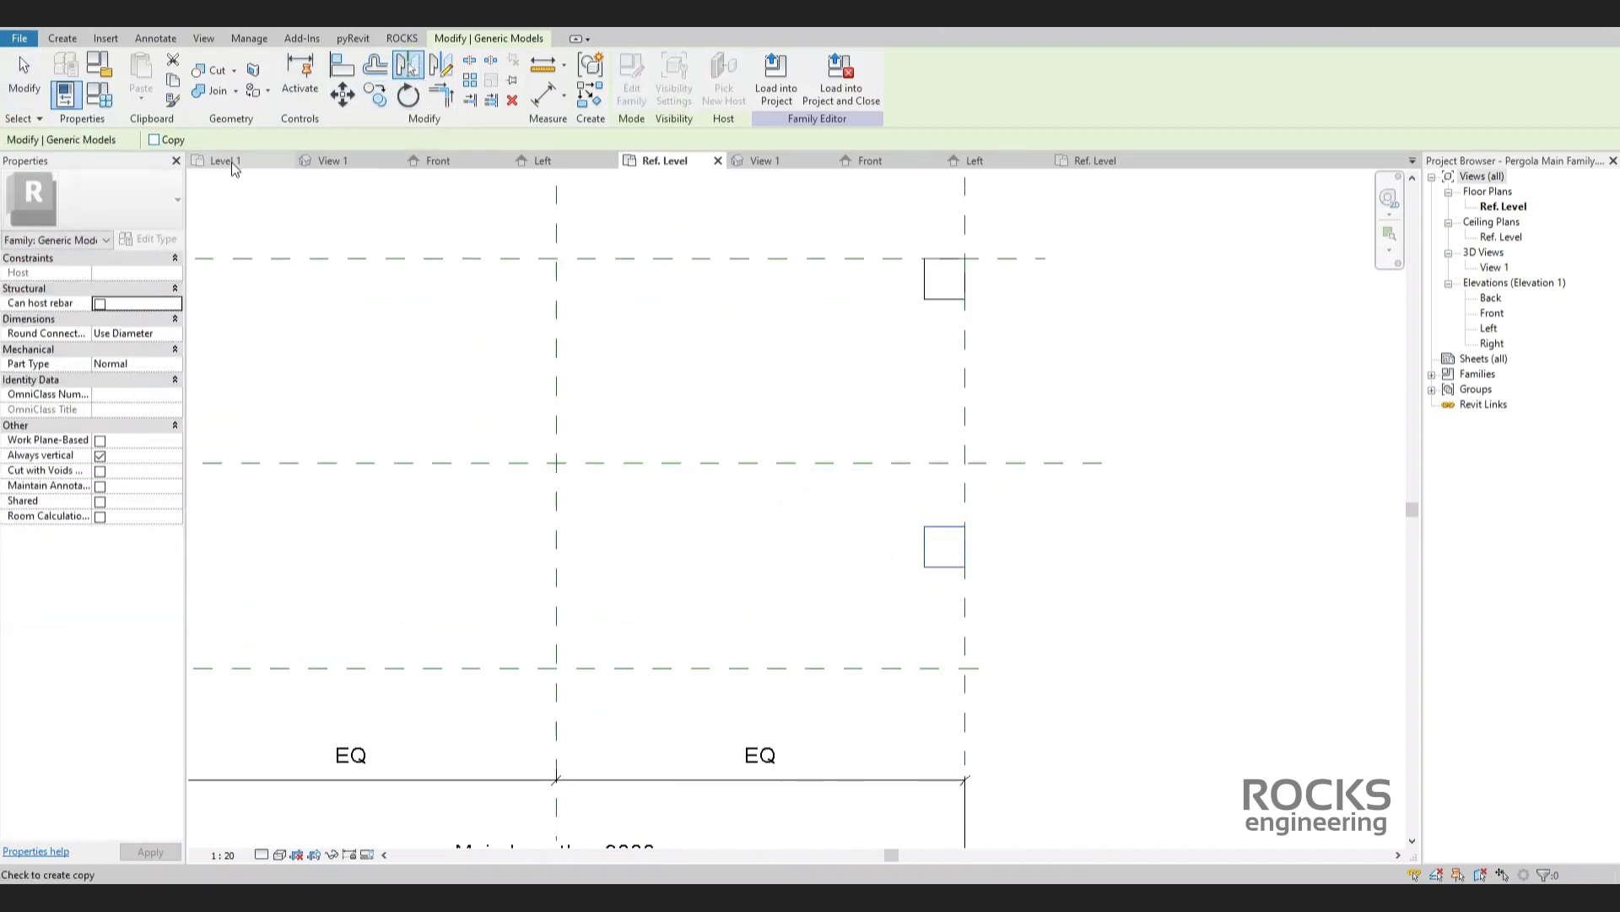
pyautogui.click(947, 570)
pyautogui.click(894, 615)
pyautogui.scroll(2, 919, 609)
pyautogui.click(929, 607)
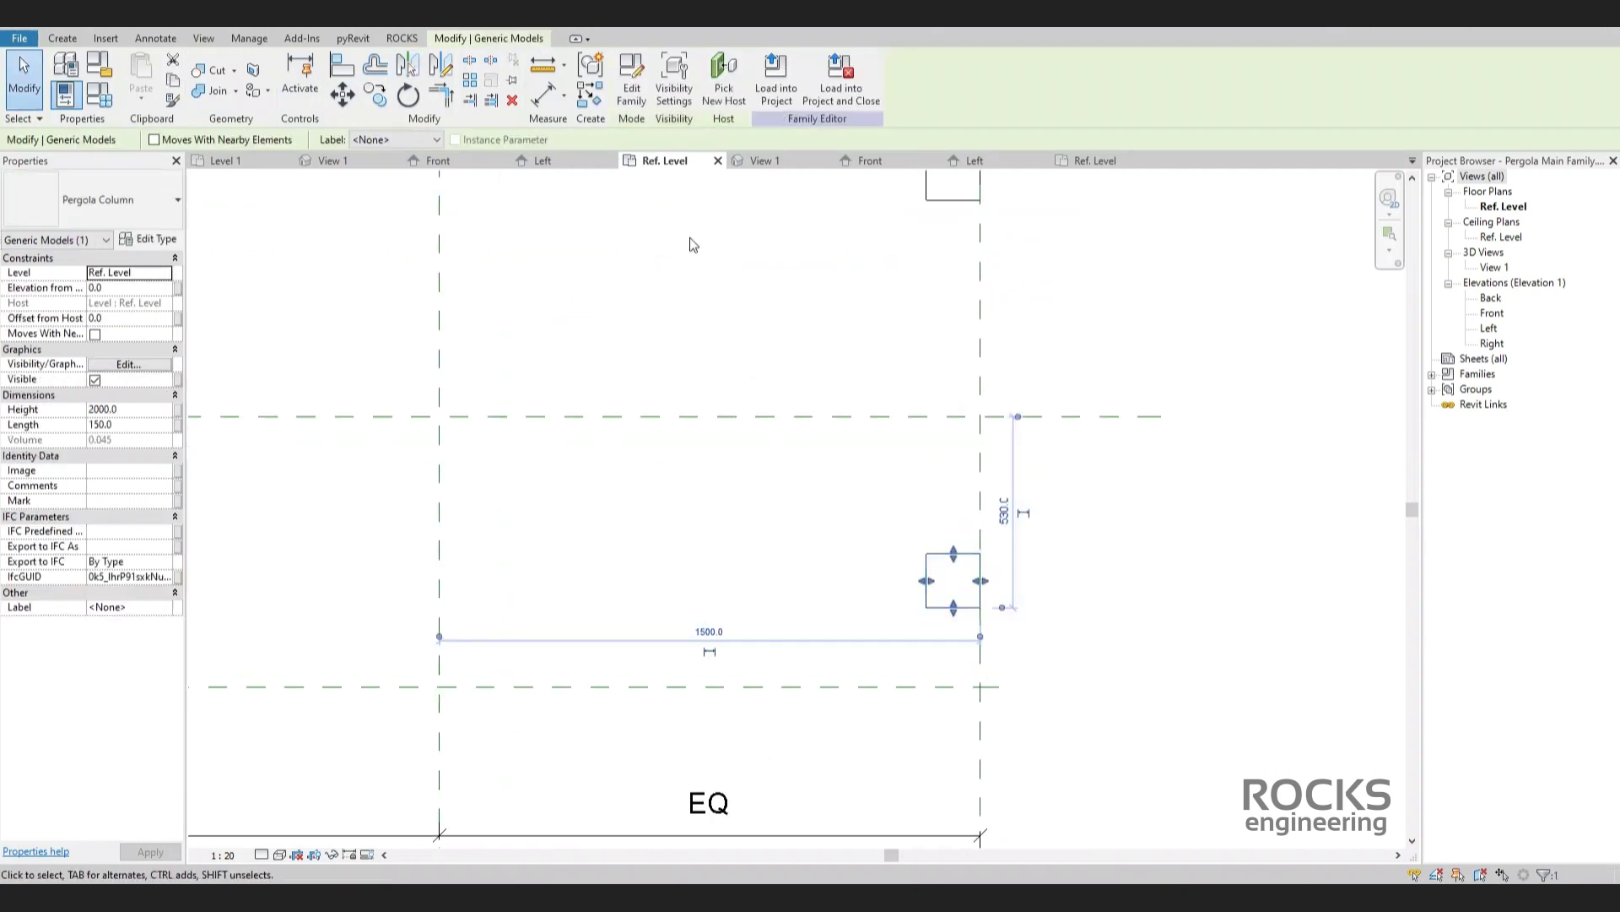
# Open the column family for editing, add double vertical and double horizontal flip controls, and reload it into Pergola Main Family.rfa.
pyautogui.click(635, 90)
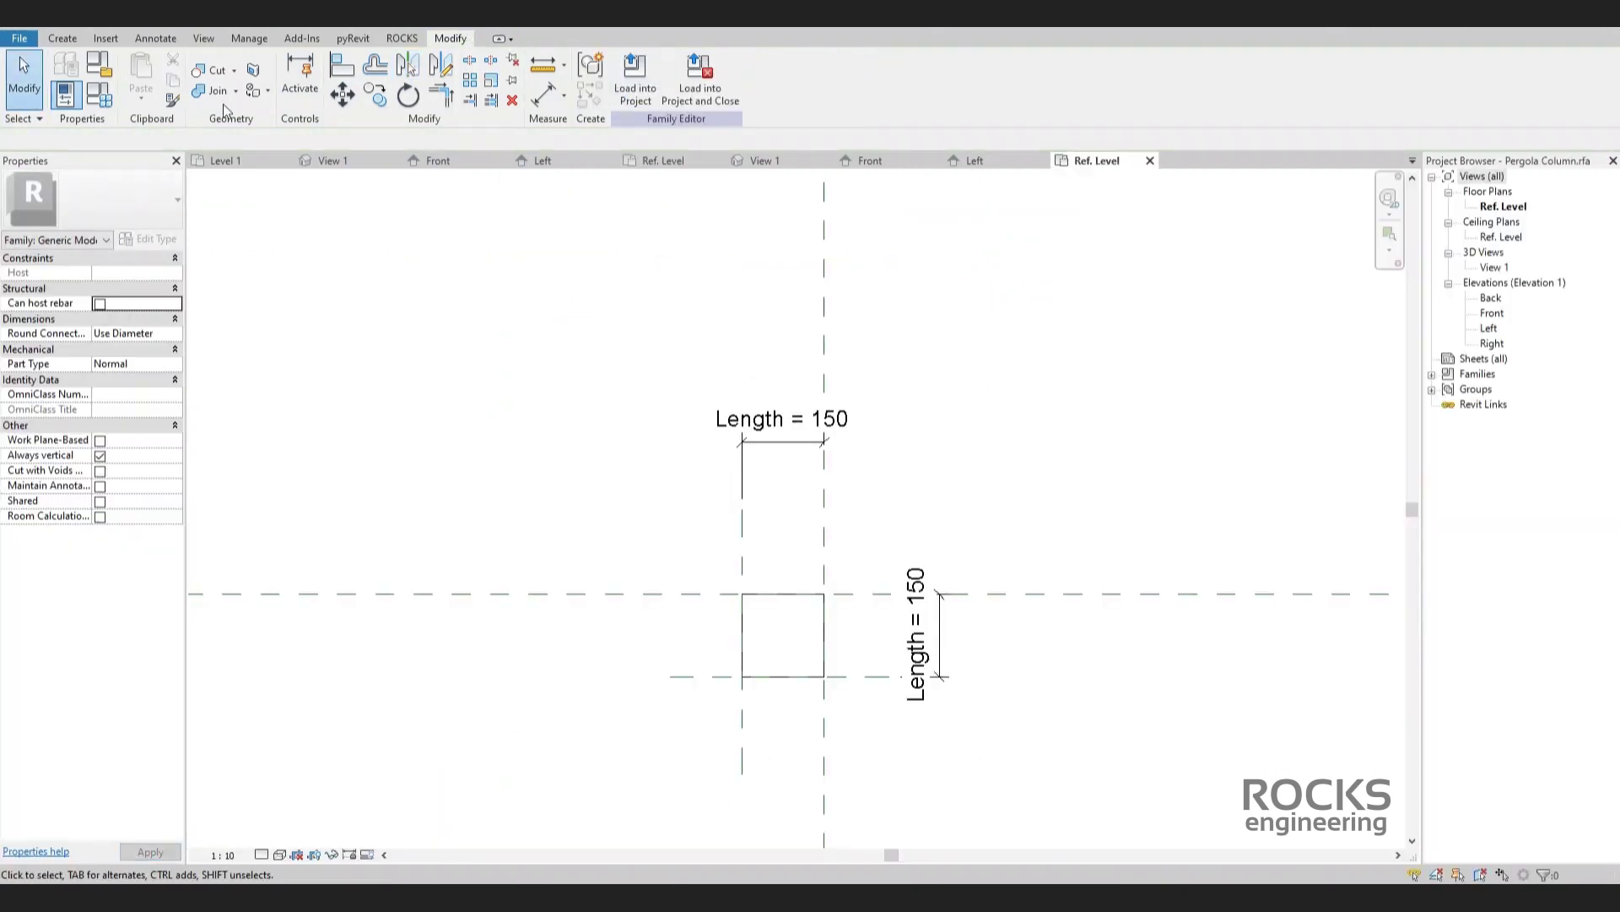
pyautogui.click(57, 38)
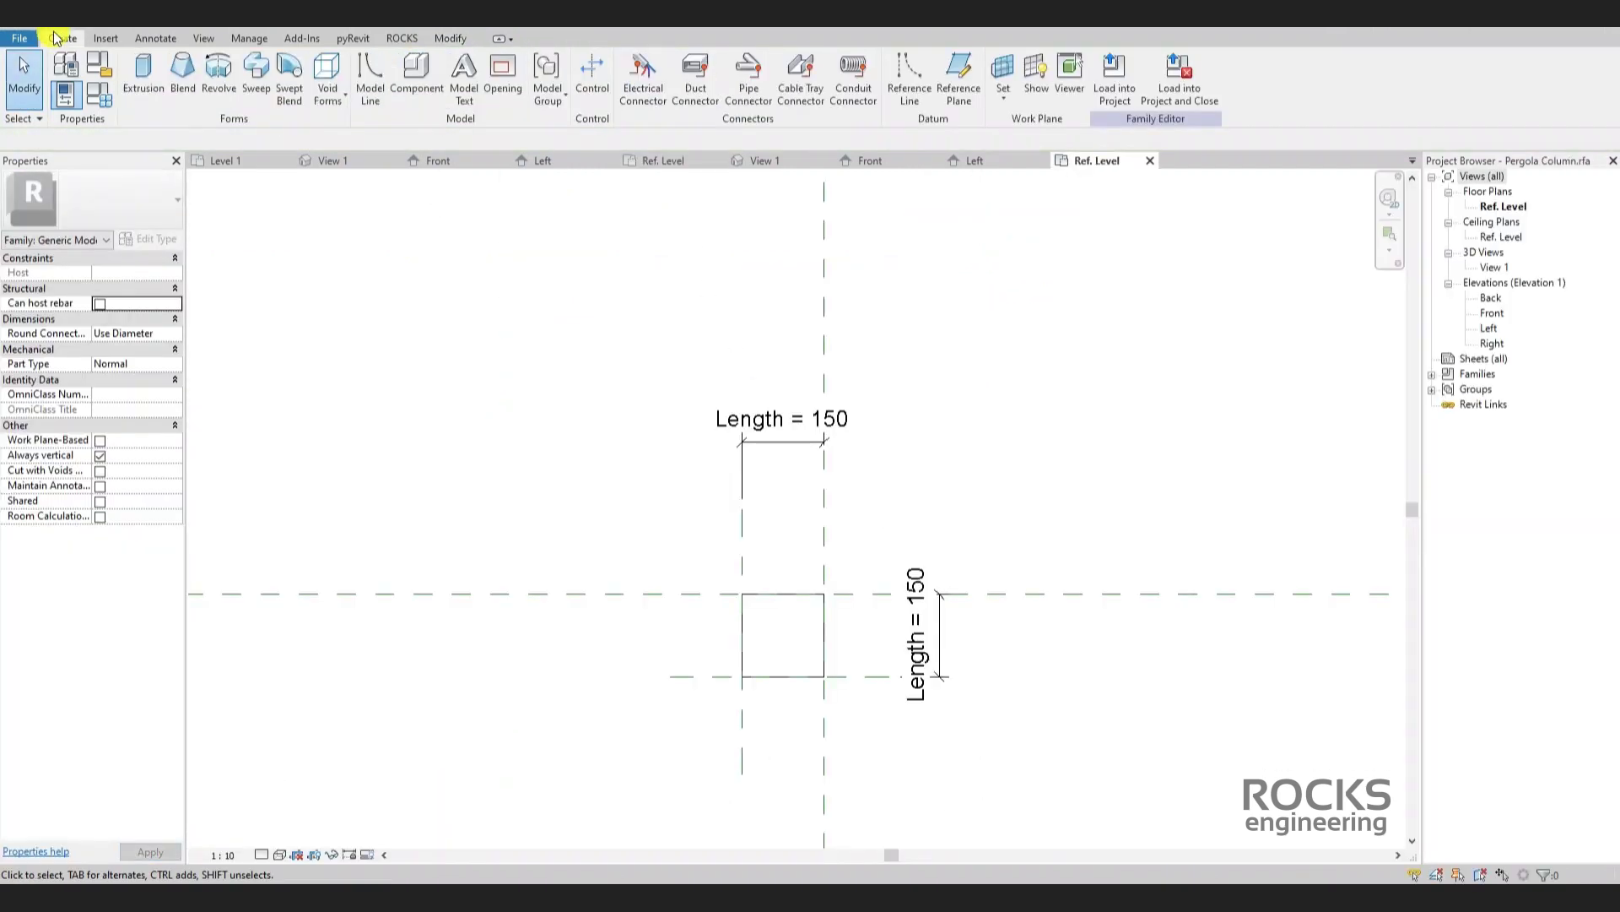
pyautogui.click(593, 76)
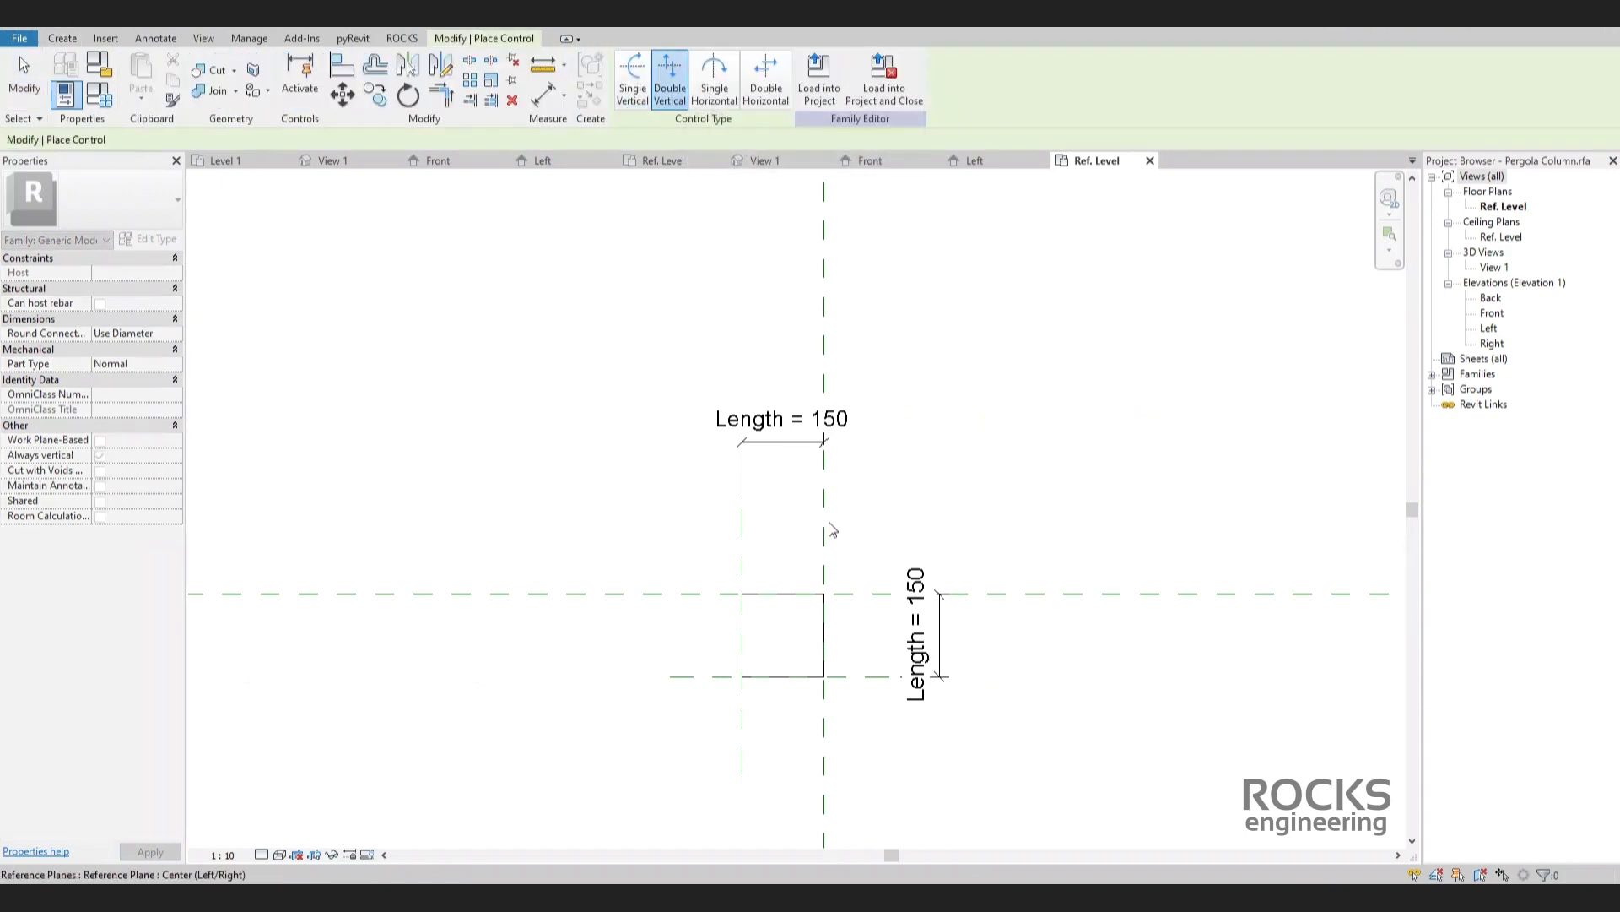
pyautogui.click(748, 88)
pyautogui.click(819, 80)
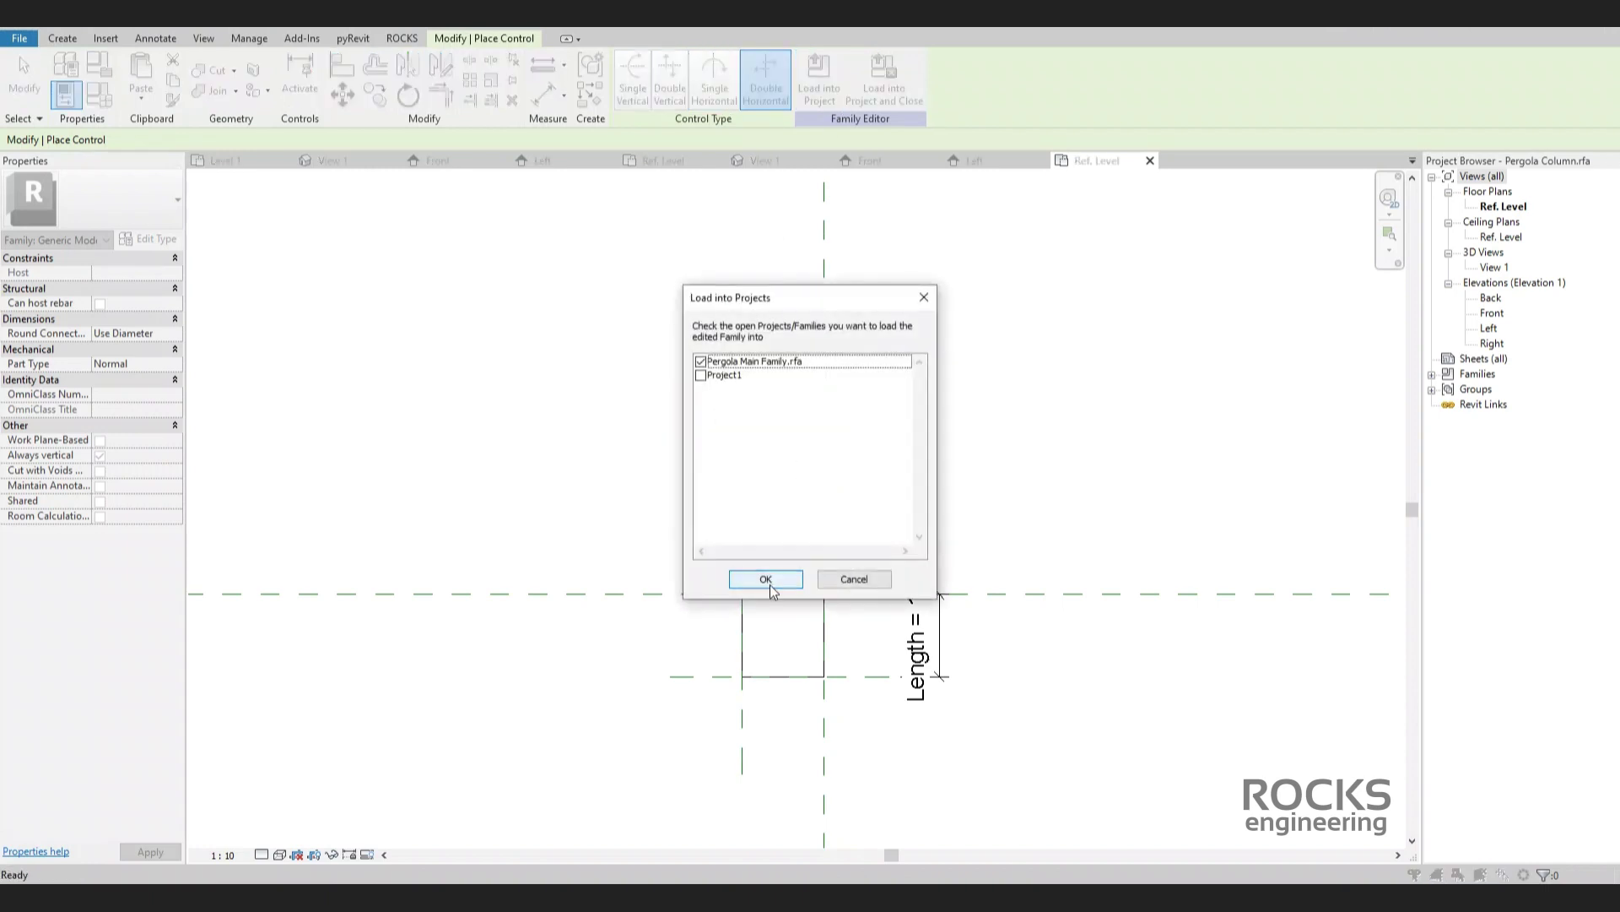
pyautogui.click(770, 580)
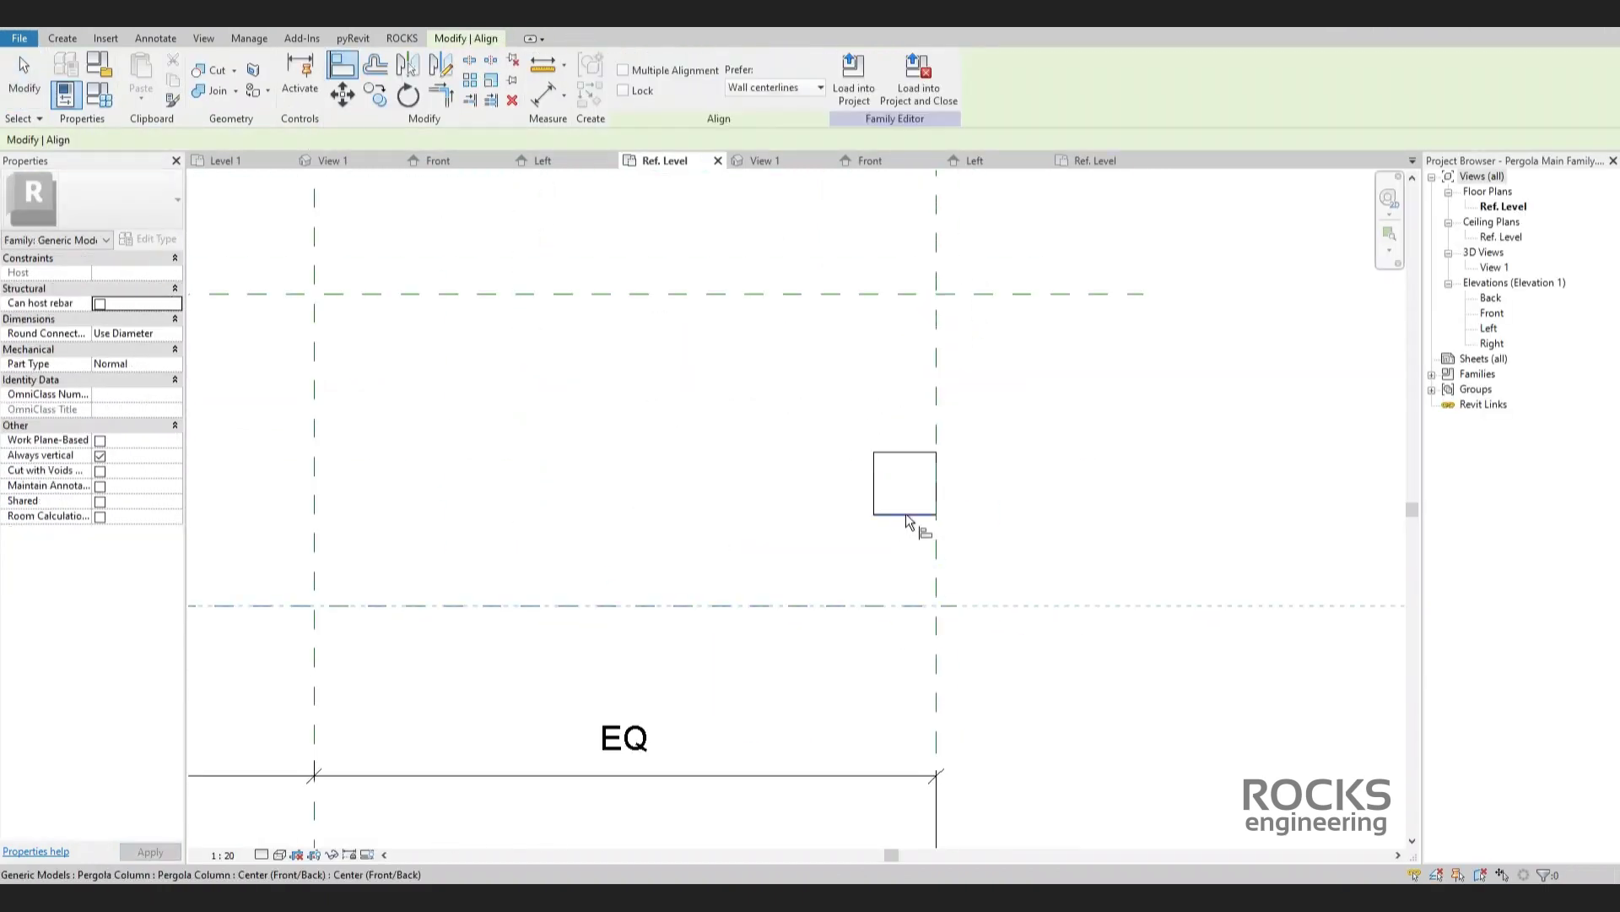
# Align the lower column's Center (Front/Back) reference to the lower horizontal reference plane and mirror both right columns about the central vertical plane.
pyautogui.click(906, 514)
pyautogui.click(934, 493)
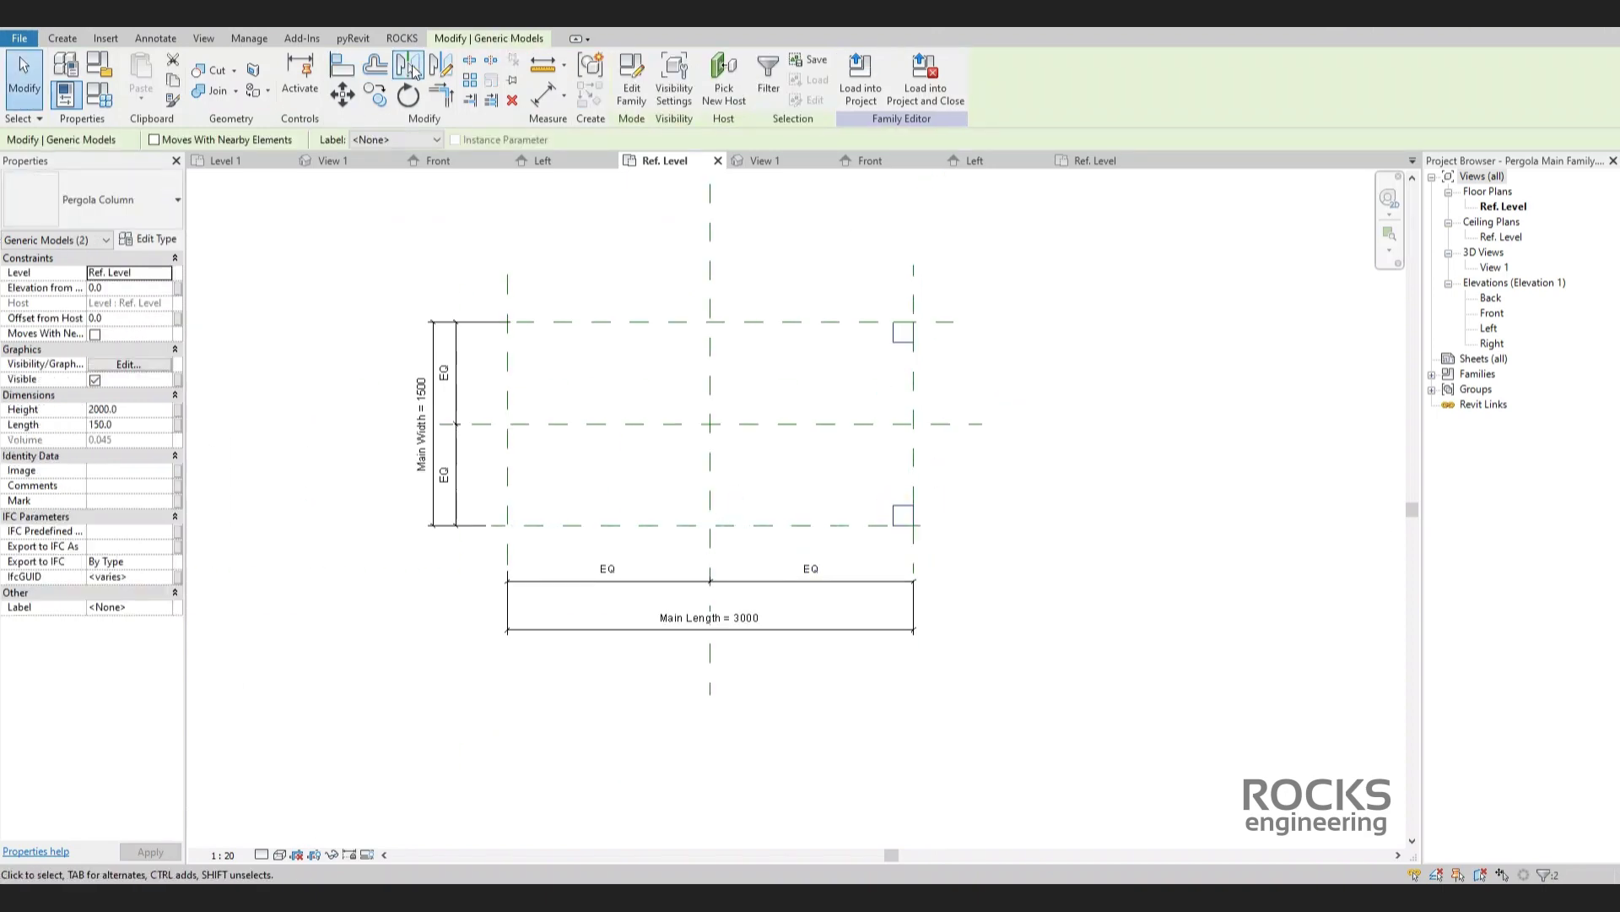
pyautogui.scroll(5, 504, 404)
# Align the mirrored left columns to the outer left vertical and upper horizontal reference planes.
pyautogui.click(518, 209)
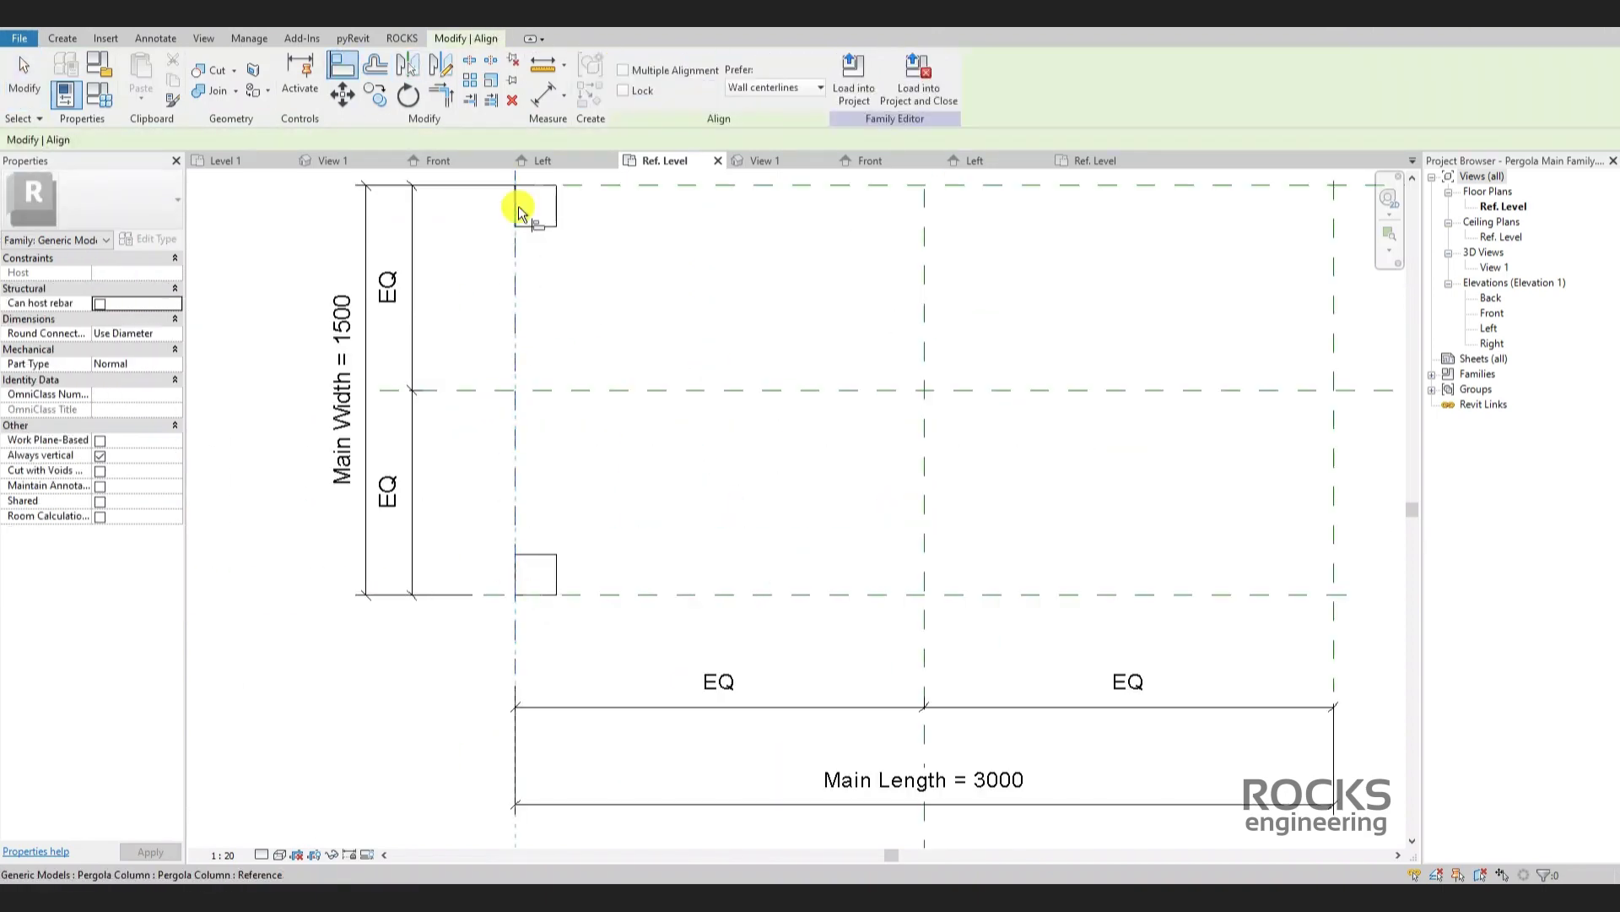
pyautogui.moveTo(878, 603); pyautogui.dragTo(907, 780, button='middle')
pyautogui.click(633, 365)
pyautogui.click(574, 365)
# Align and lock the right-hand columns to their outer vertical and horizontal reference planes.
pyautogui.scroll(-4, 747, 403)
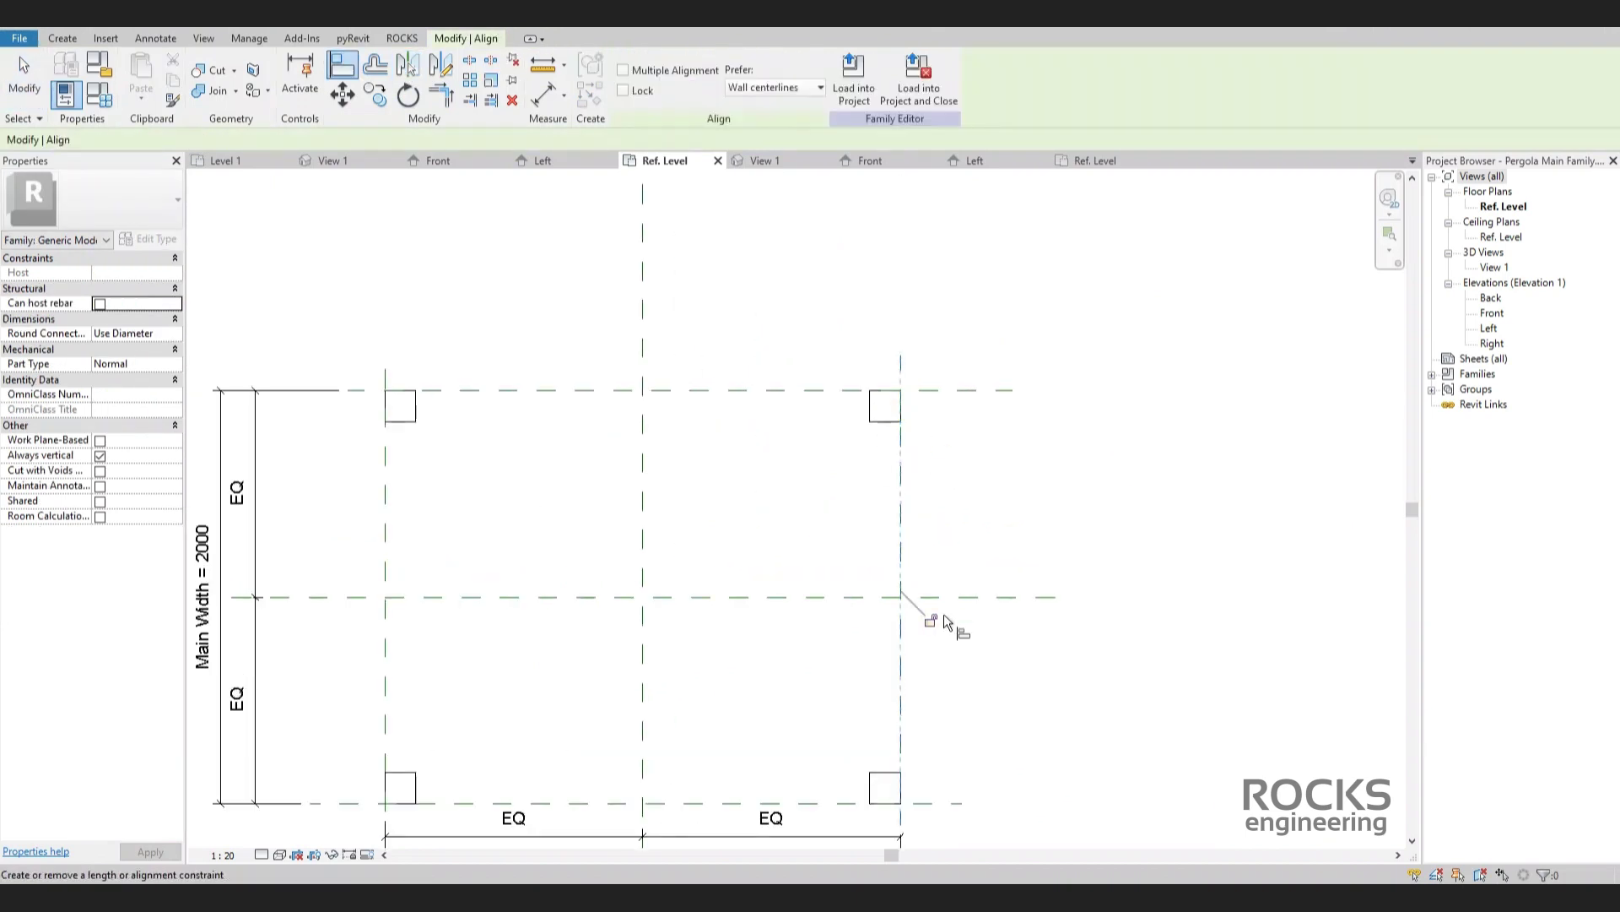
pyautogui.click(931, 622)
pyautogui.click(919, 390)
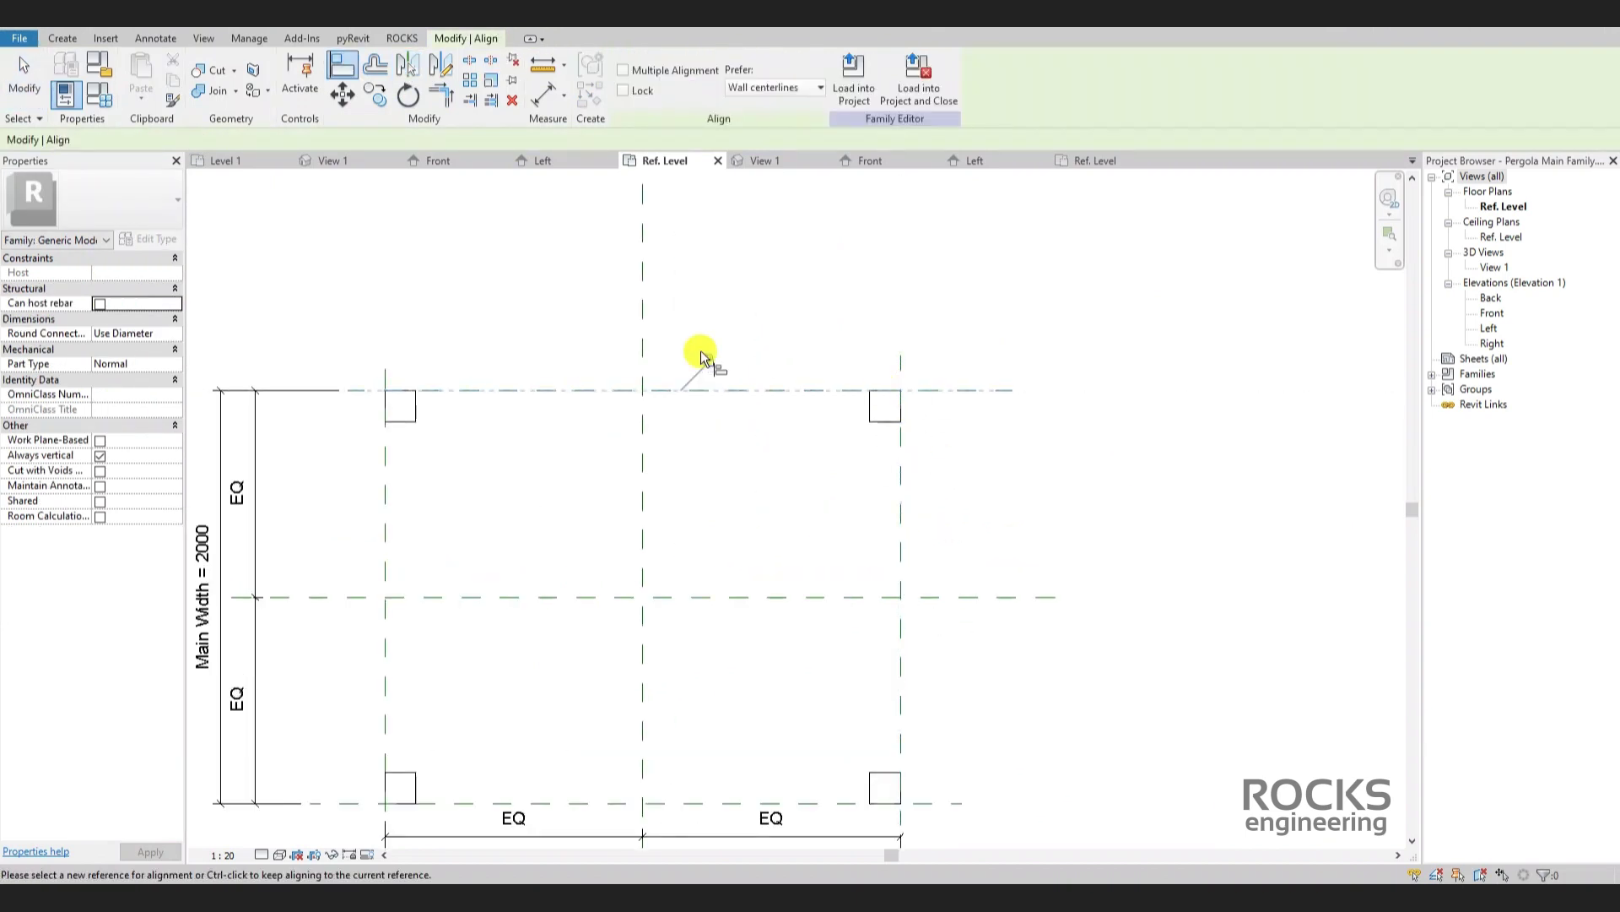
pyautogui.scroll(2, 895, 717)
pyautogui.click(868, 676)
pyautogui.click(902, 695)
pyautogui.click(847, 695)
pyautogui.scroll(-4, 634, 658)
pyautogui.press('Escape')
# Set the Main Length dimension to 3000 and the Main Width dimension to 1500.
pyautogui.doubleClick(638, 732)
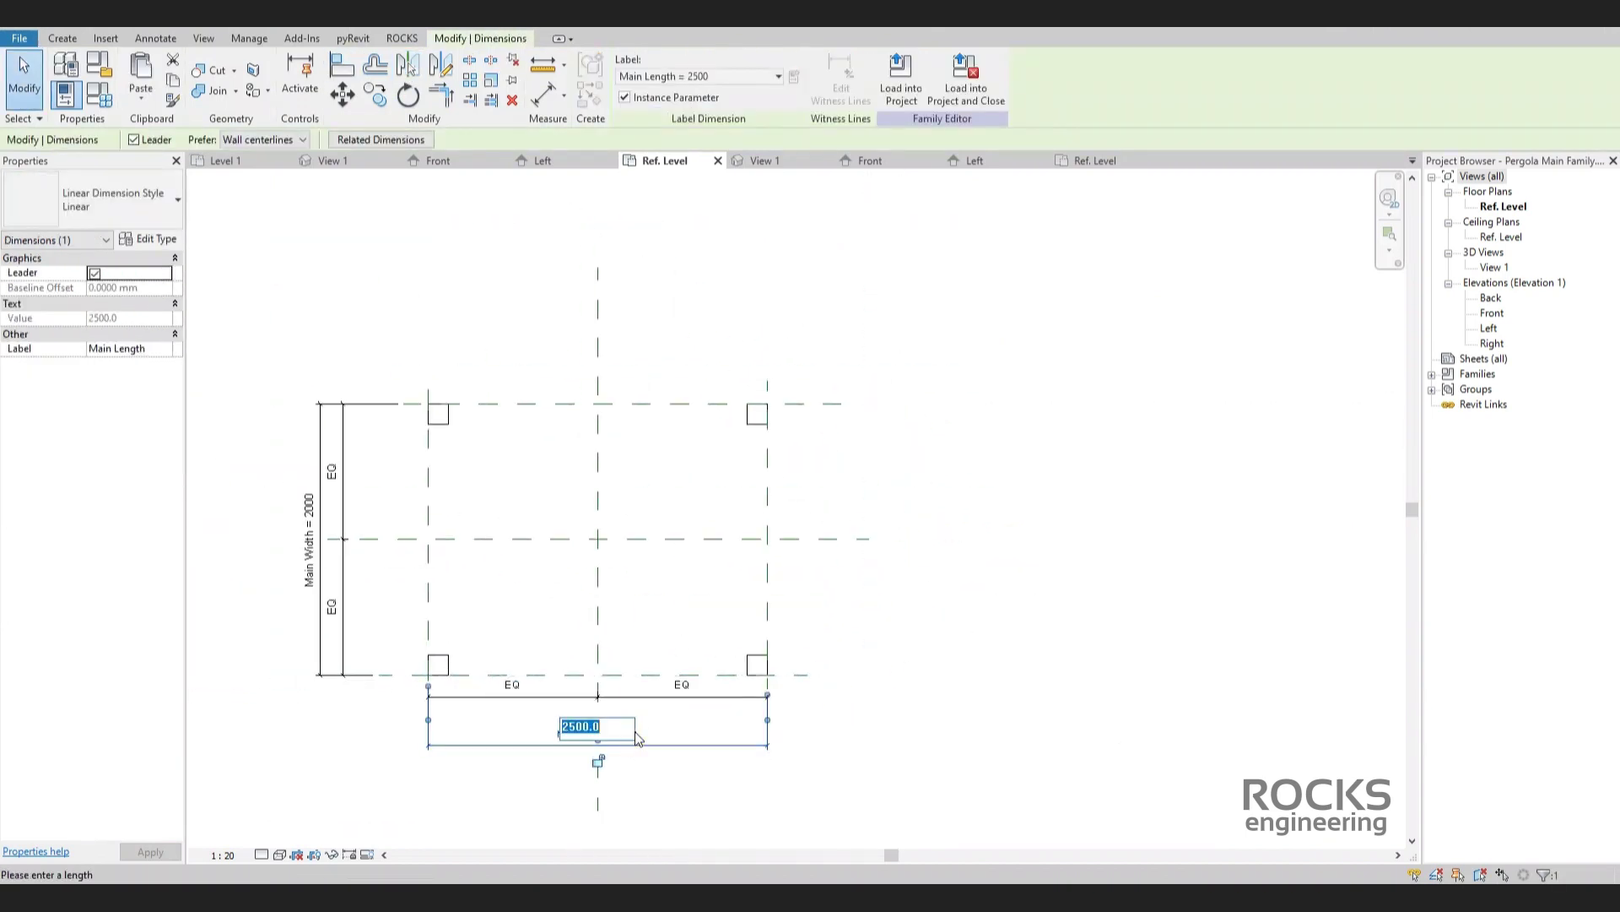
pyautogui.write('3000')
pyautogui.press('Return')
pyautogui.doubleClick(309, 532)
pyautogui.write('155')
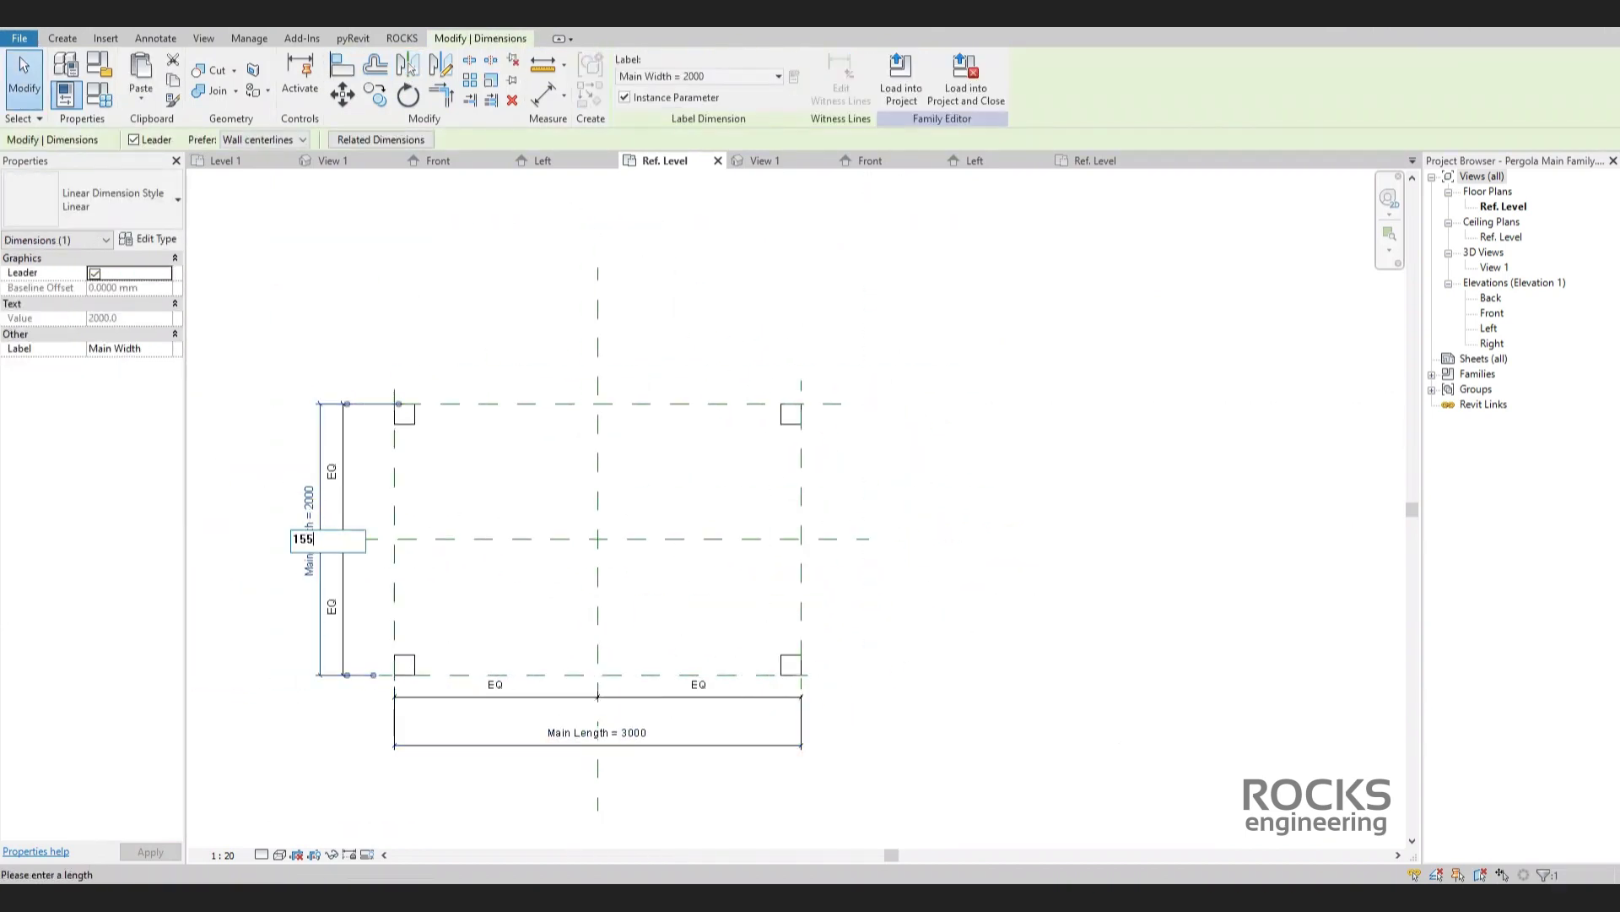
pyautogui.write('0')
pyautogui.click(771, 482)
pyautogui.moveTo(714, 523); pyautogui.dragTo(731, 523, button='middle')
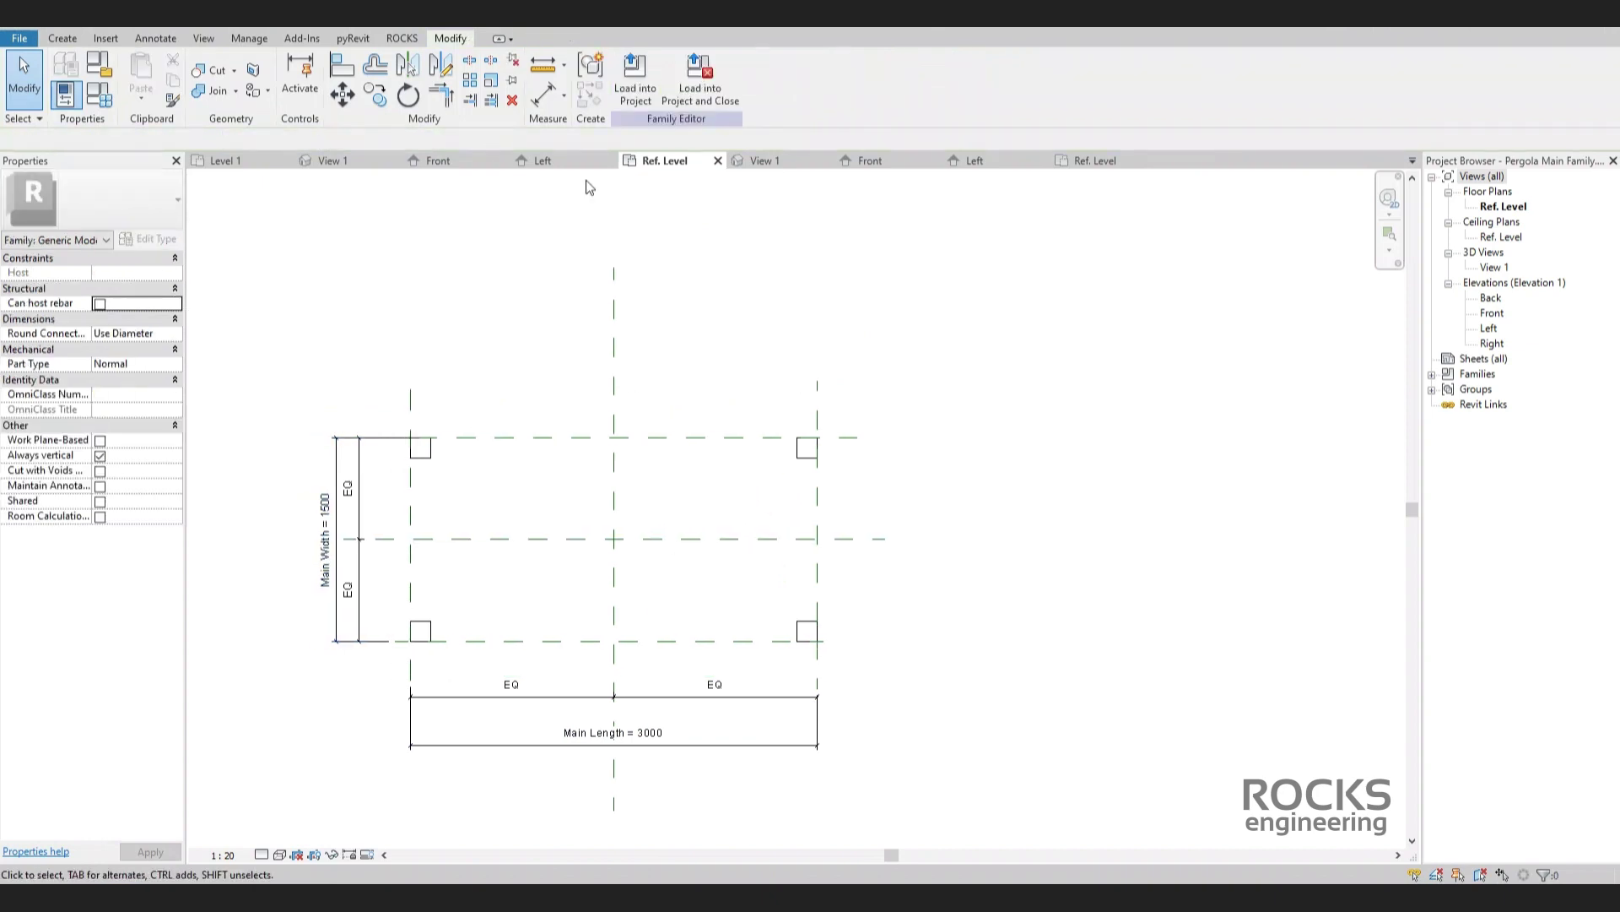
# In the Front elevation, draw a horizontal reference plane above the columns, about 2290 mm above Ref. Level.
pyautogui.doubleClick(1489, 314)
pyautogui.scroll(-1, 839, 589)
pyautogui.press('r')
pyautogui.press('p')
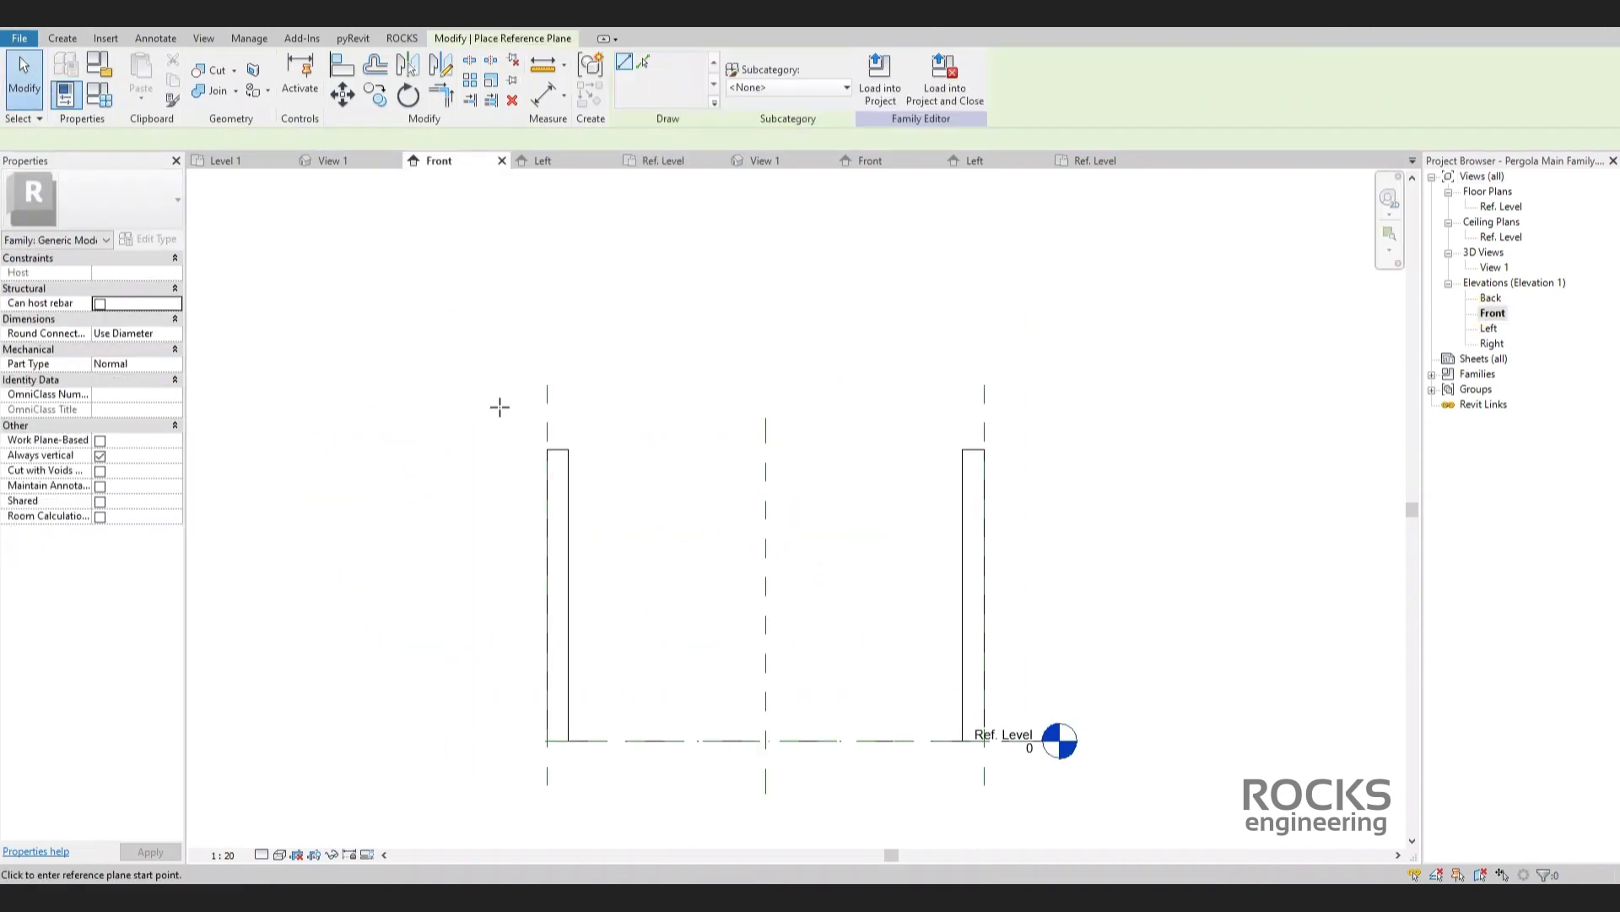
pyautogui.click(499, 406)
pyautogui.click(1106, 406)
# Dimension the new horizontal reference plane's height from Ref. Level, placing the dimension beside the left column.
pyautogui.press('d')
pyautogui.press('i')
pyautogui.click(838, 406)
pyautogui.click(842, 741)
pyautogui.click(474, 512)
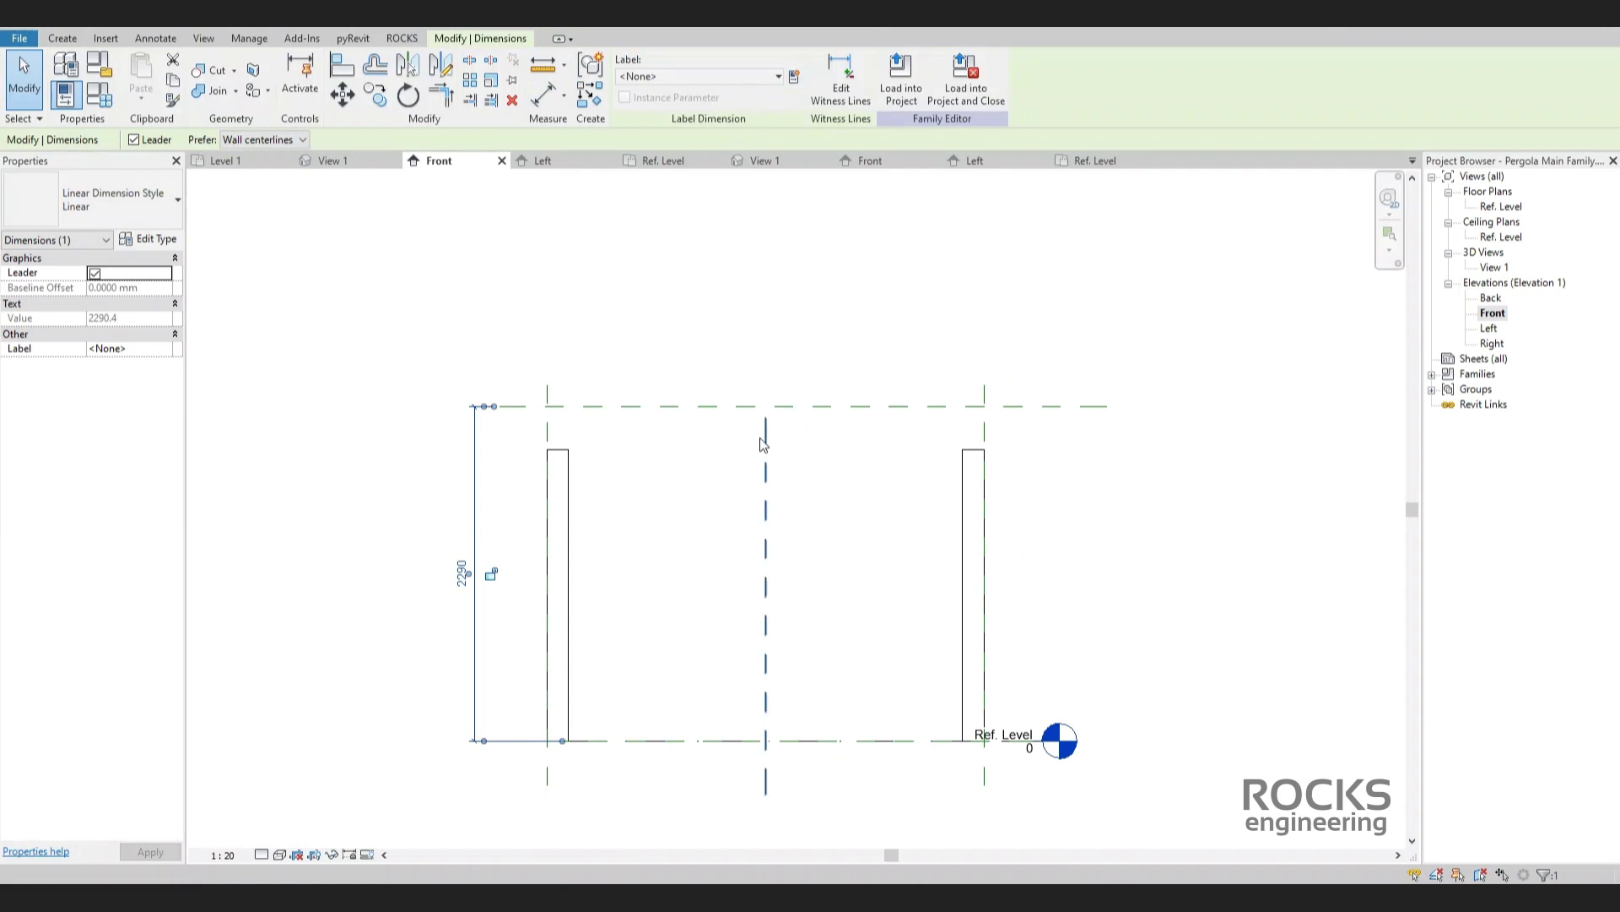
# Label the height dimension with a new instance parameter named Main Height and set it to 2500.
pyautogui.click(788, 75)
pyautogui.write('Main Height')
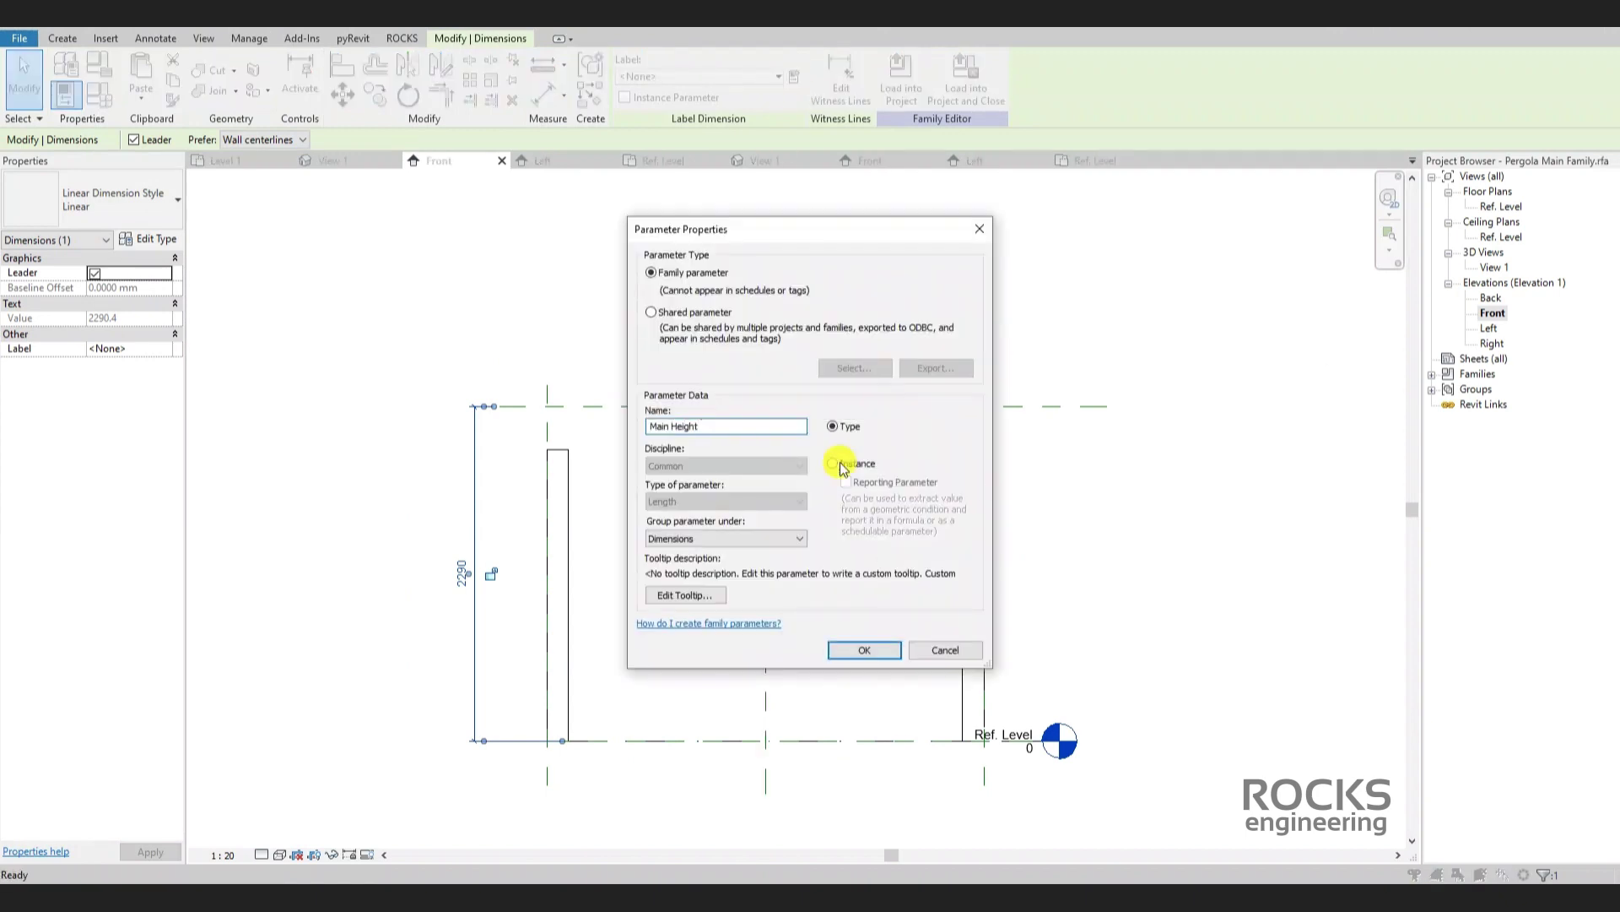
pyautogui.click(837, 463)
pyautogui.press('Return')
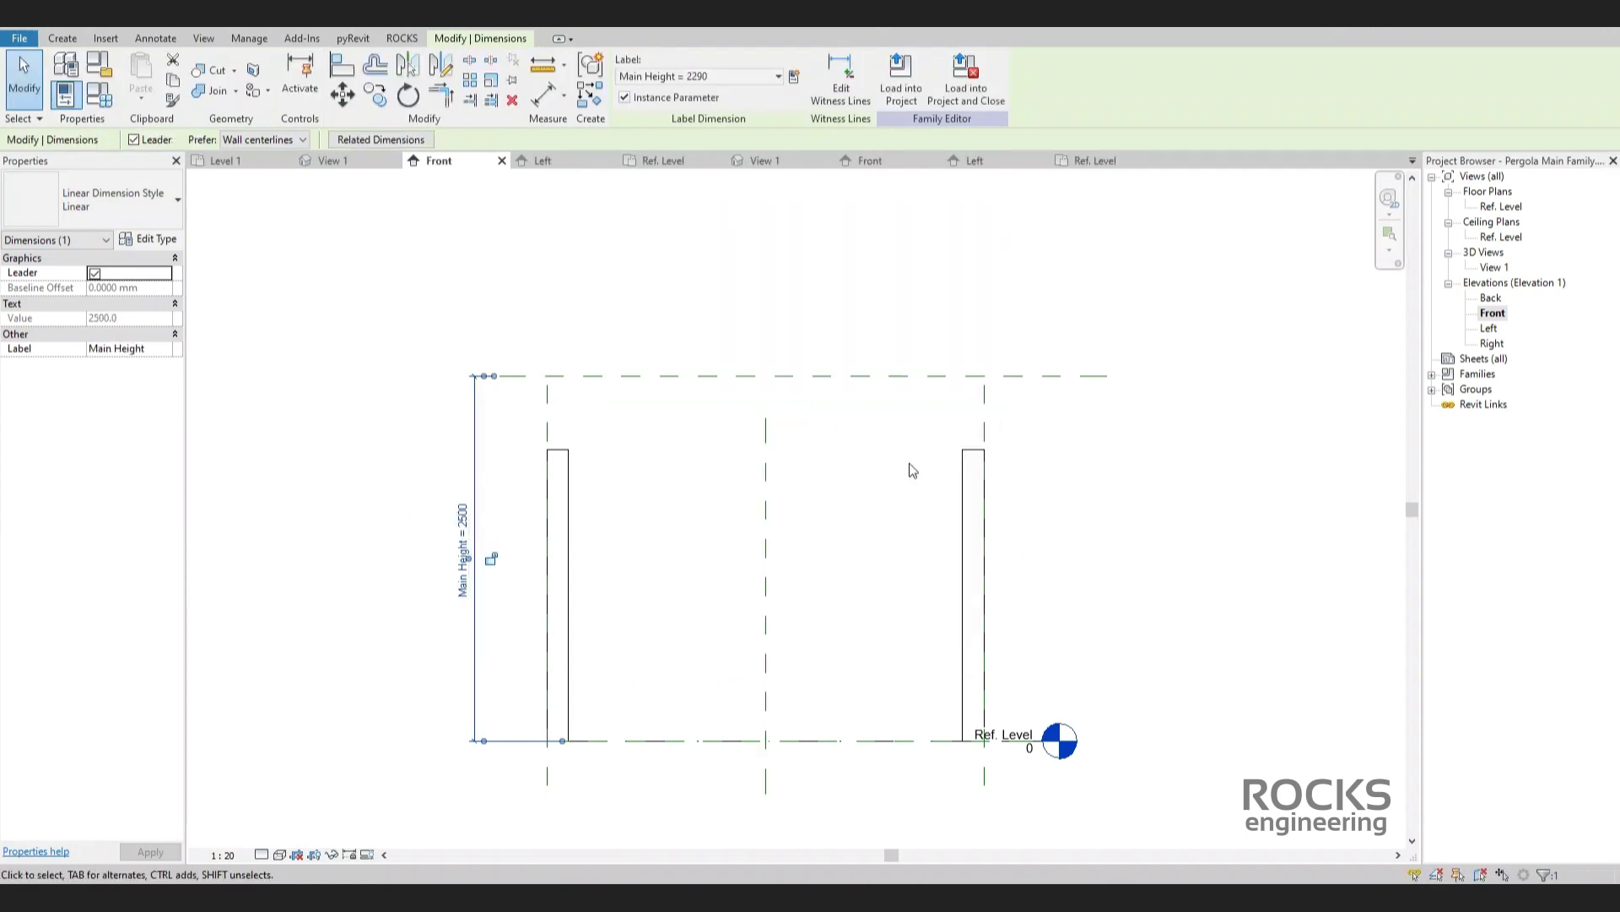
# Try to stretch the tops of the right-hand columns up to the Main Height reference plane.
pyautogui.click(973, 473)
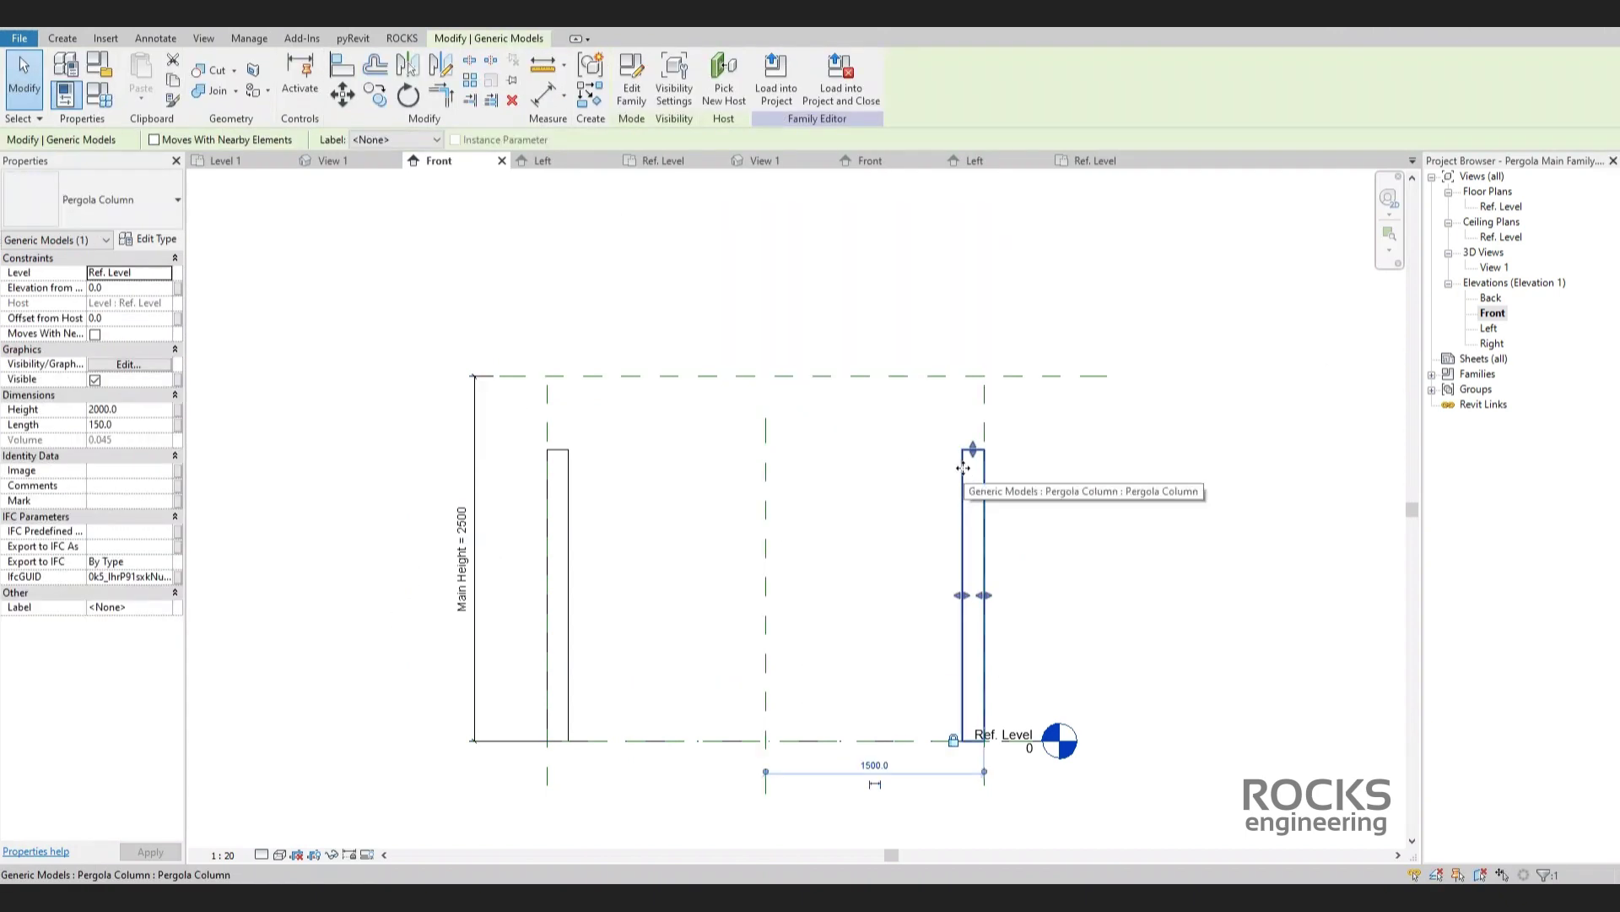
pyautogui.moveTo(973, 447); pyautogui.dragTo(975, 384)
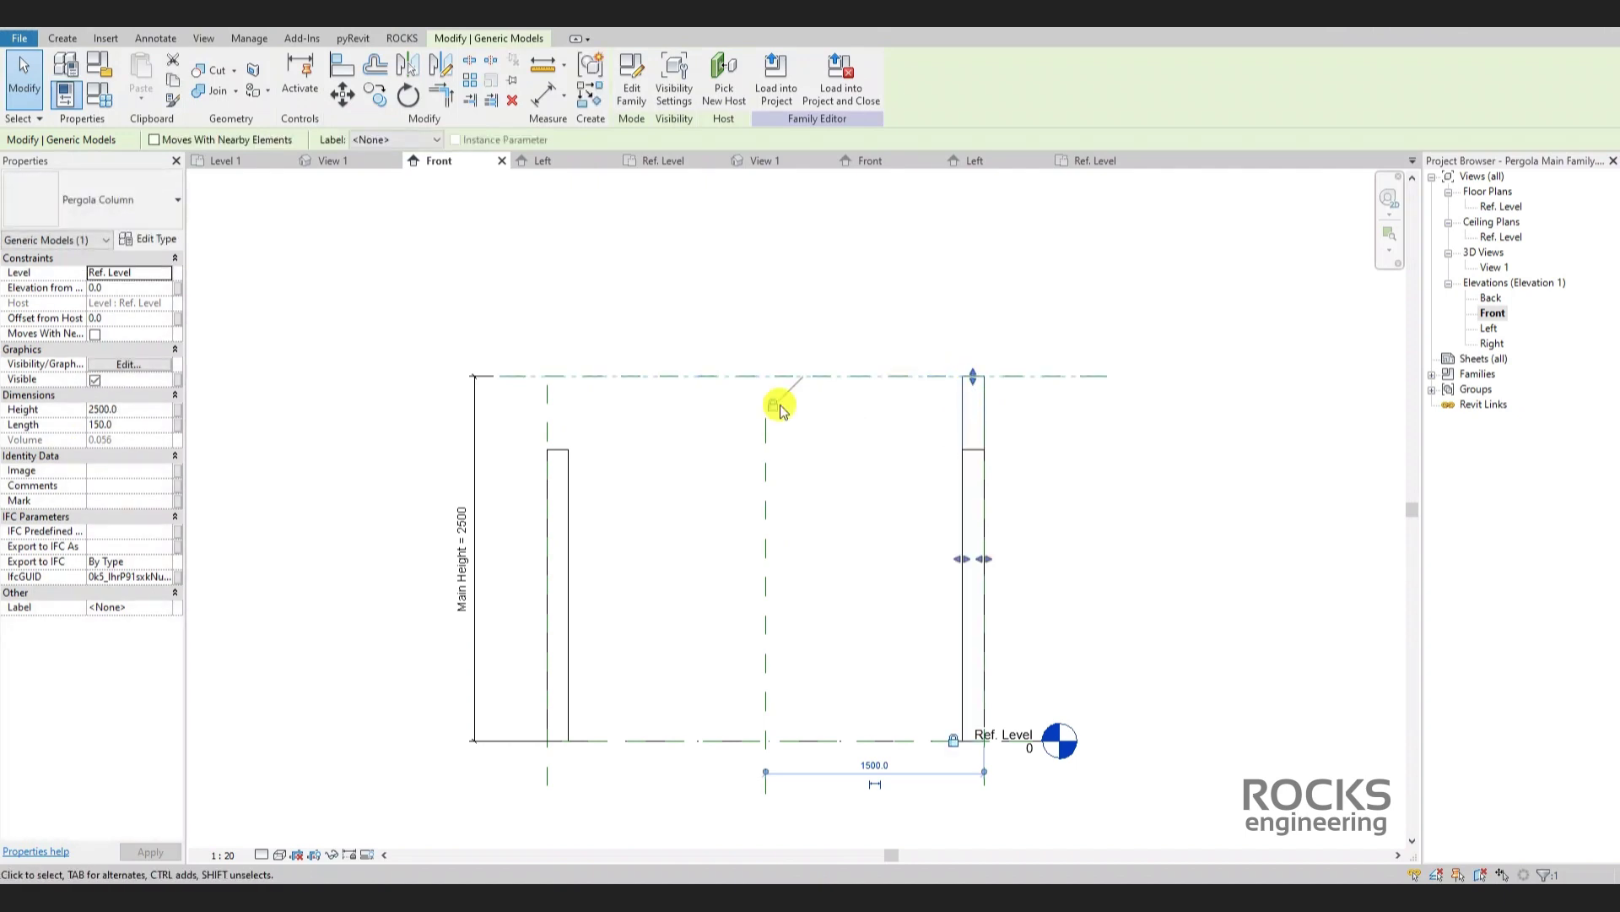
pyautogui.click(1062, 479)
pyautogui.click(972, 451)
pyautogui.moveTo(972, 450); pyautogui.dragTo(983, 377)
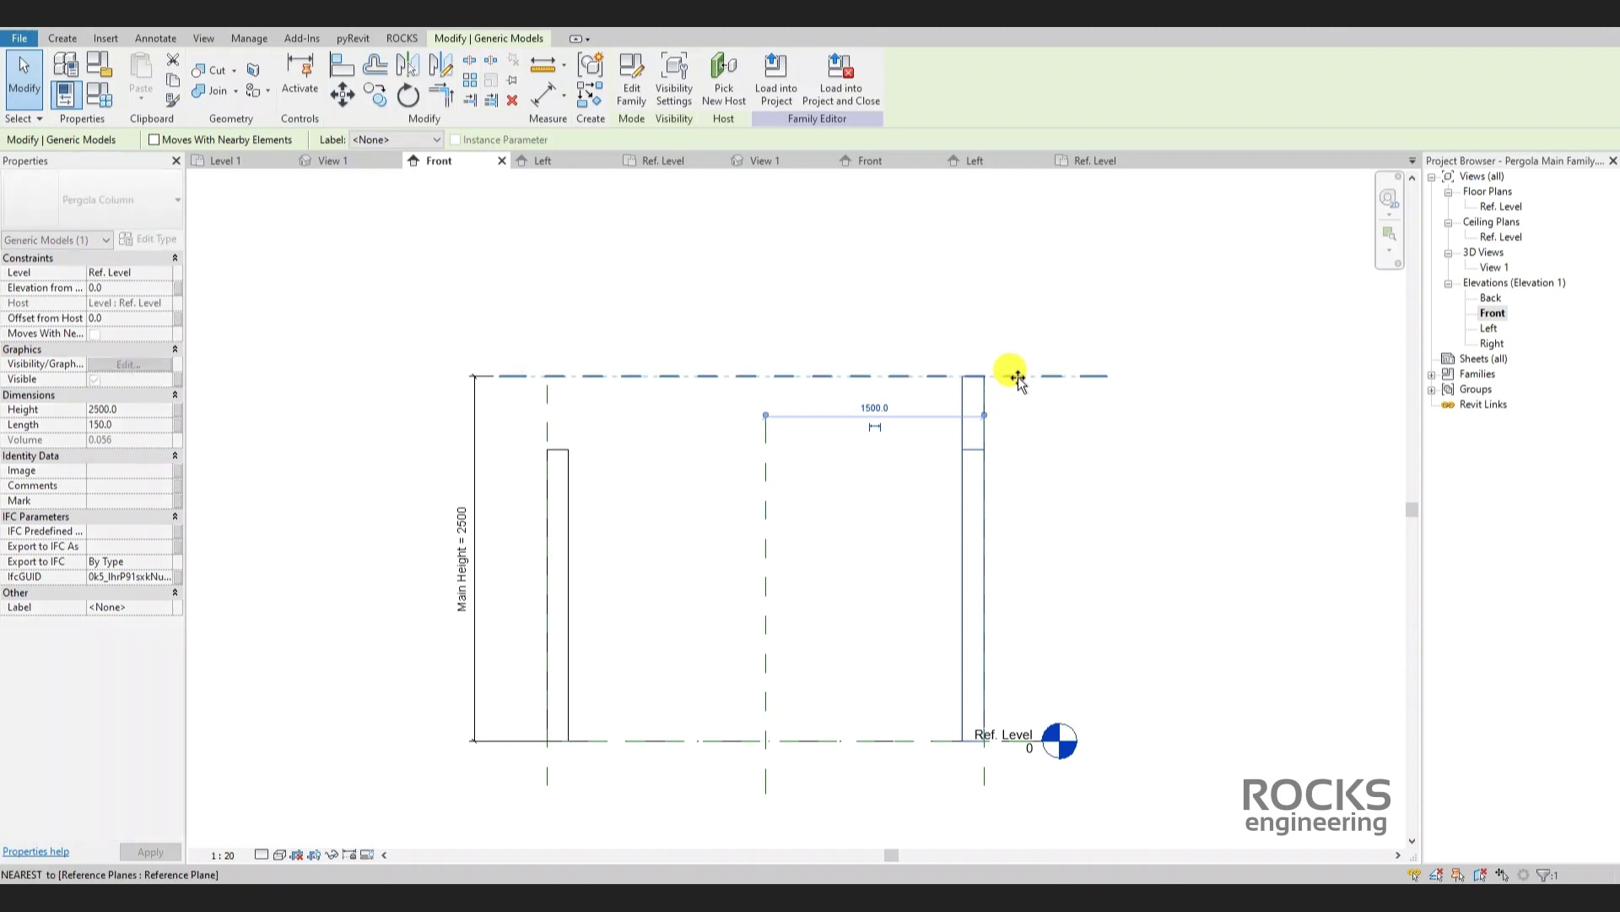
pyautogui.click(854, 490)
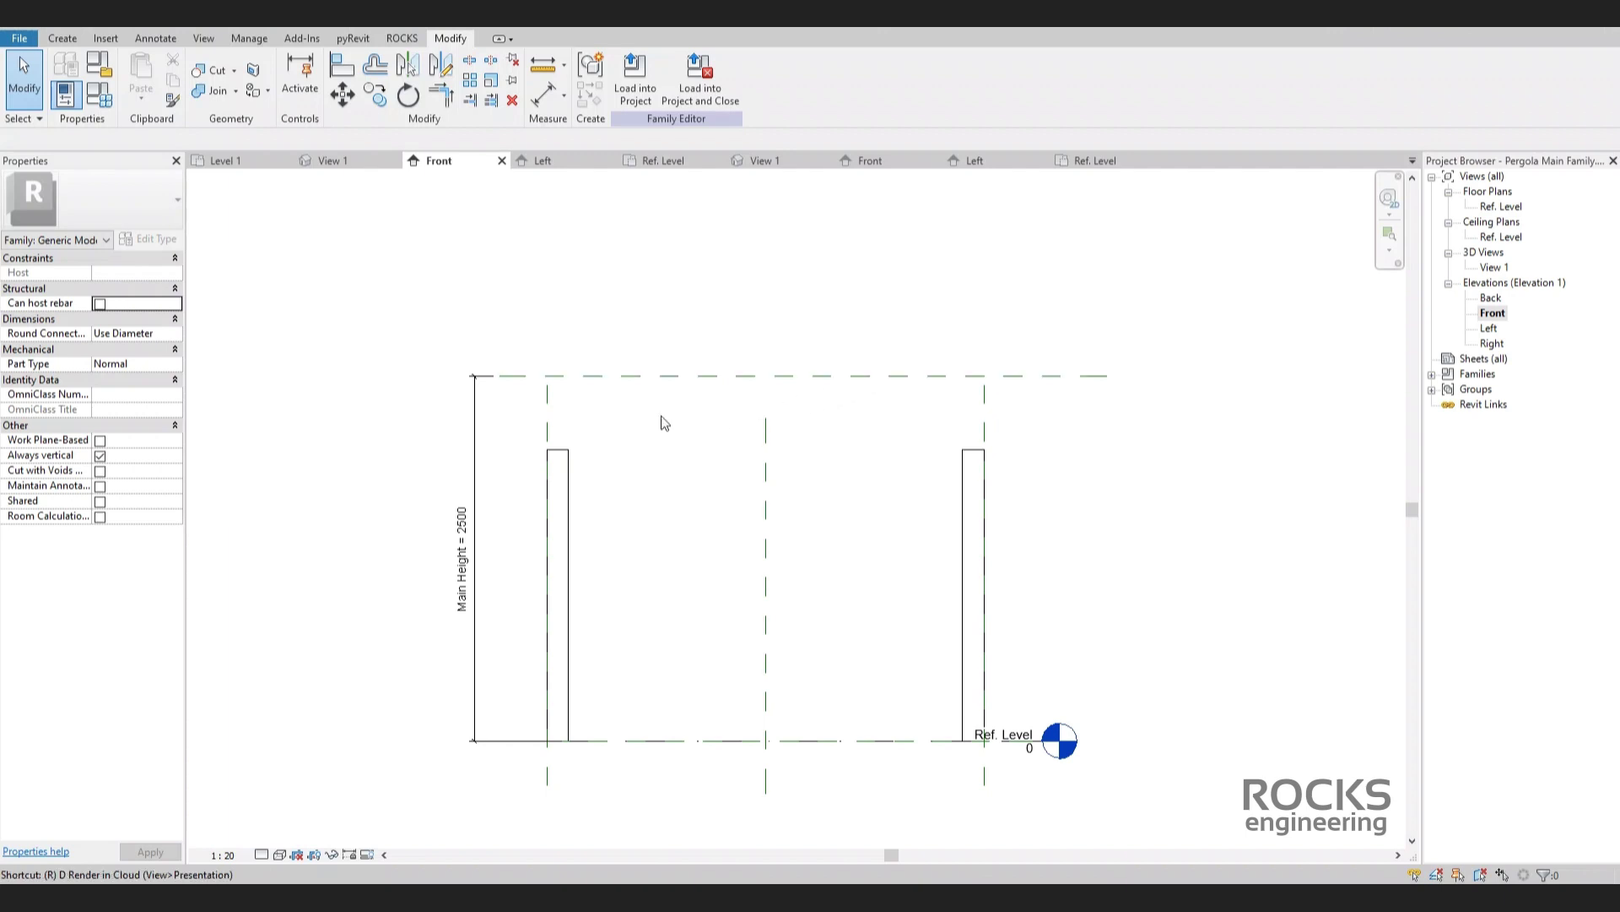
# Draw a second horizontal reference plane about 227 mm below the Main Height plane, spanning past both columns.
pyautogui.press('p')
pyautogui.click(448, 408)
pyautogui.click(1068, 410)
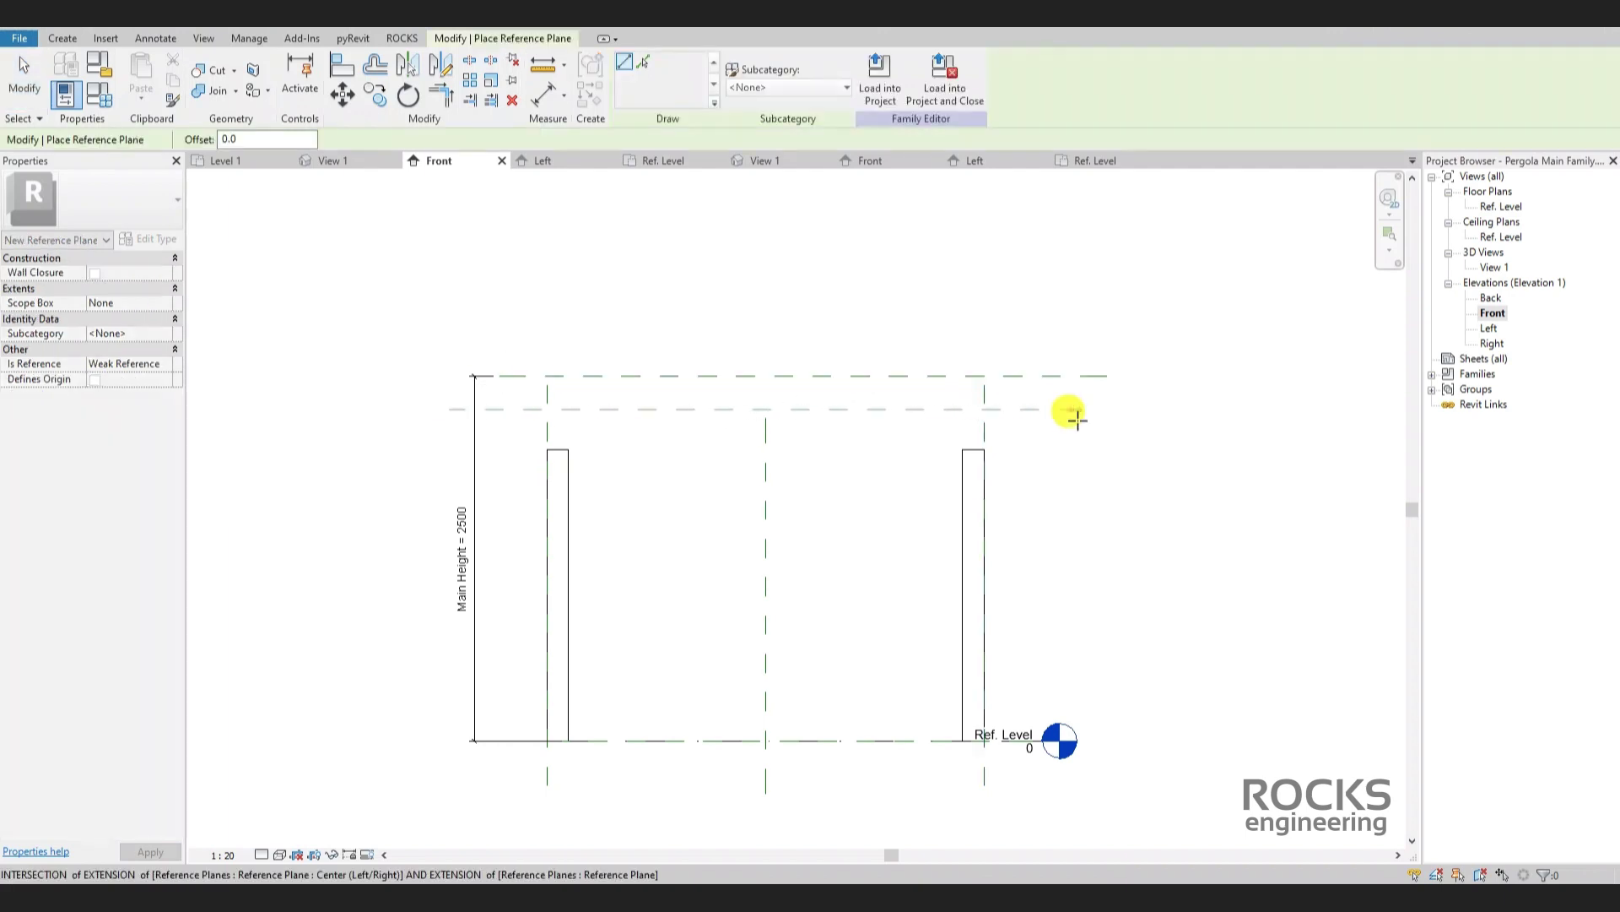
pyautogui.press('Escape')
pyautogui.press('Escape')
# Dimension the distance between the two horizontal reference planes above the columns.
pyautogui.press('d')
pyautogui.press('i')
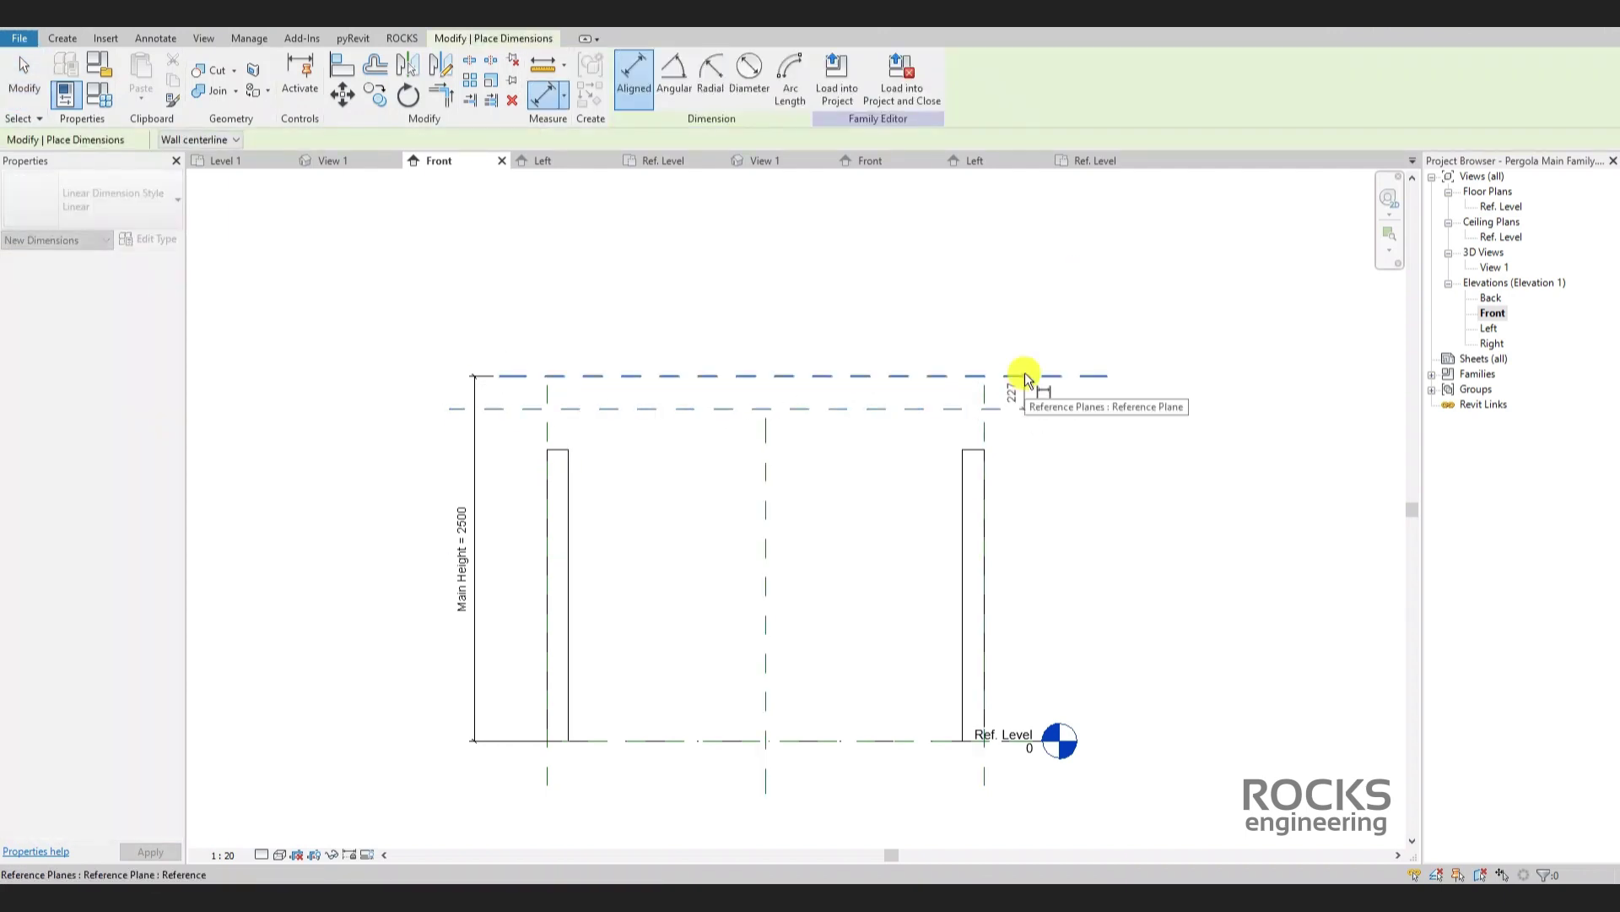
pyautogui.press('Escape')
pyautogui.press('Escape')
# Set the lower of the two planes to 150 mm below the Main Height plane.
pyautogui.click(1001, 410)
pyautogui.click(1030, 393)
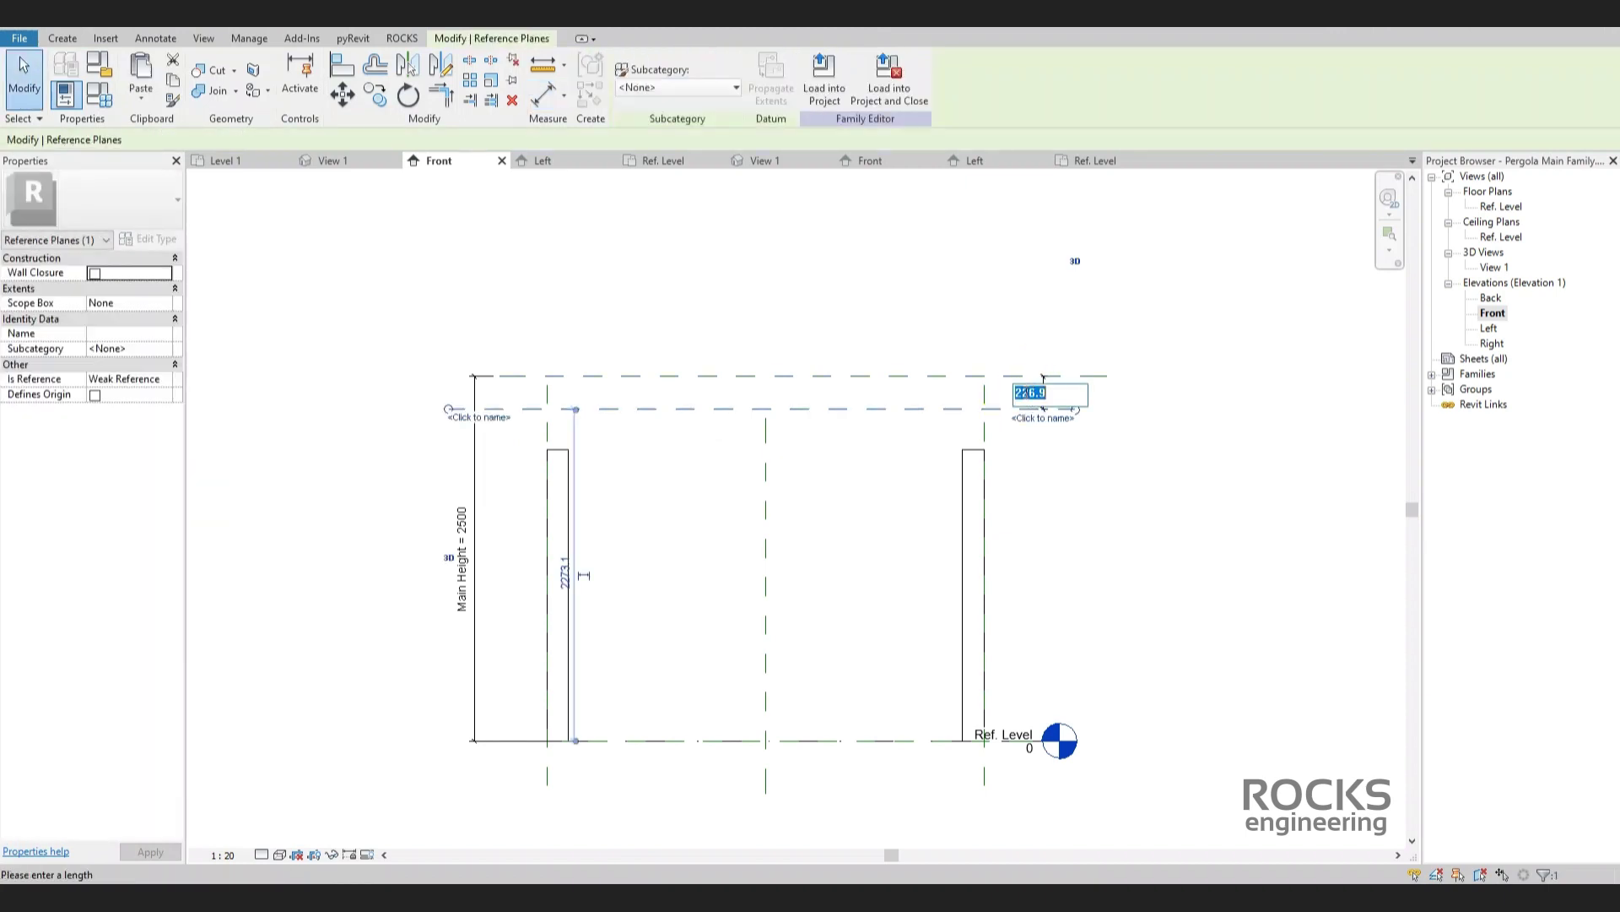
pyautogui.write('150')
pyautogui.press('Return')
pyautogui.press('Escape')
# Name the upper horizontal reference plane, at the Main Height, Top Lvl.
pyautogui.doubleClick(1097, 378)
pyautogui.write('T')
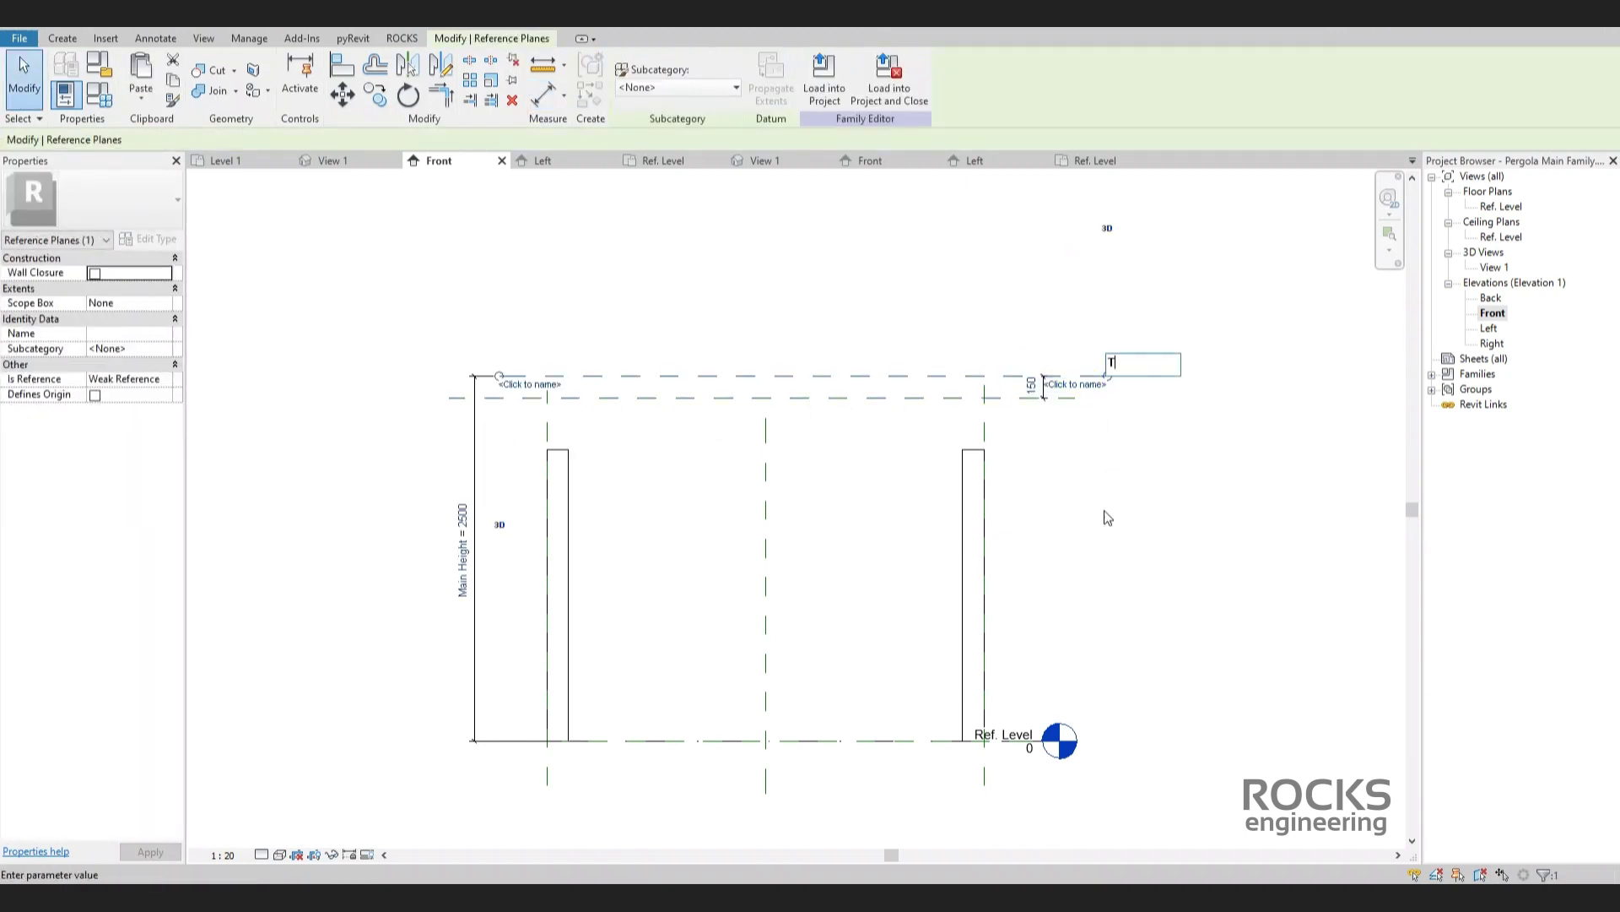
pyautogui.write('op Lvl')
pyautogui.press('Return')
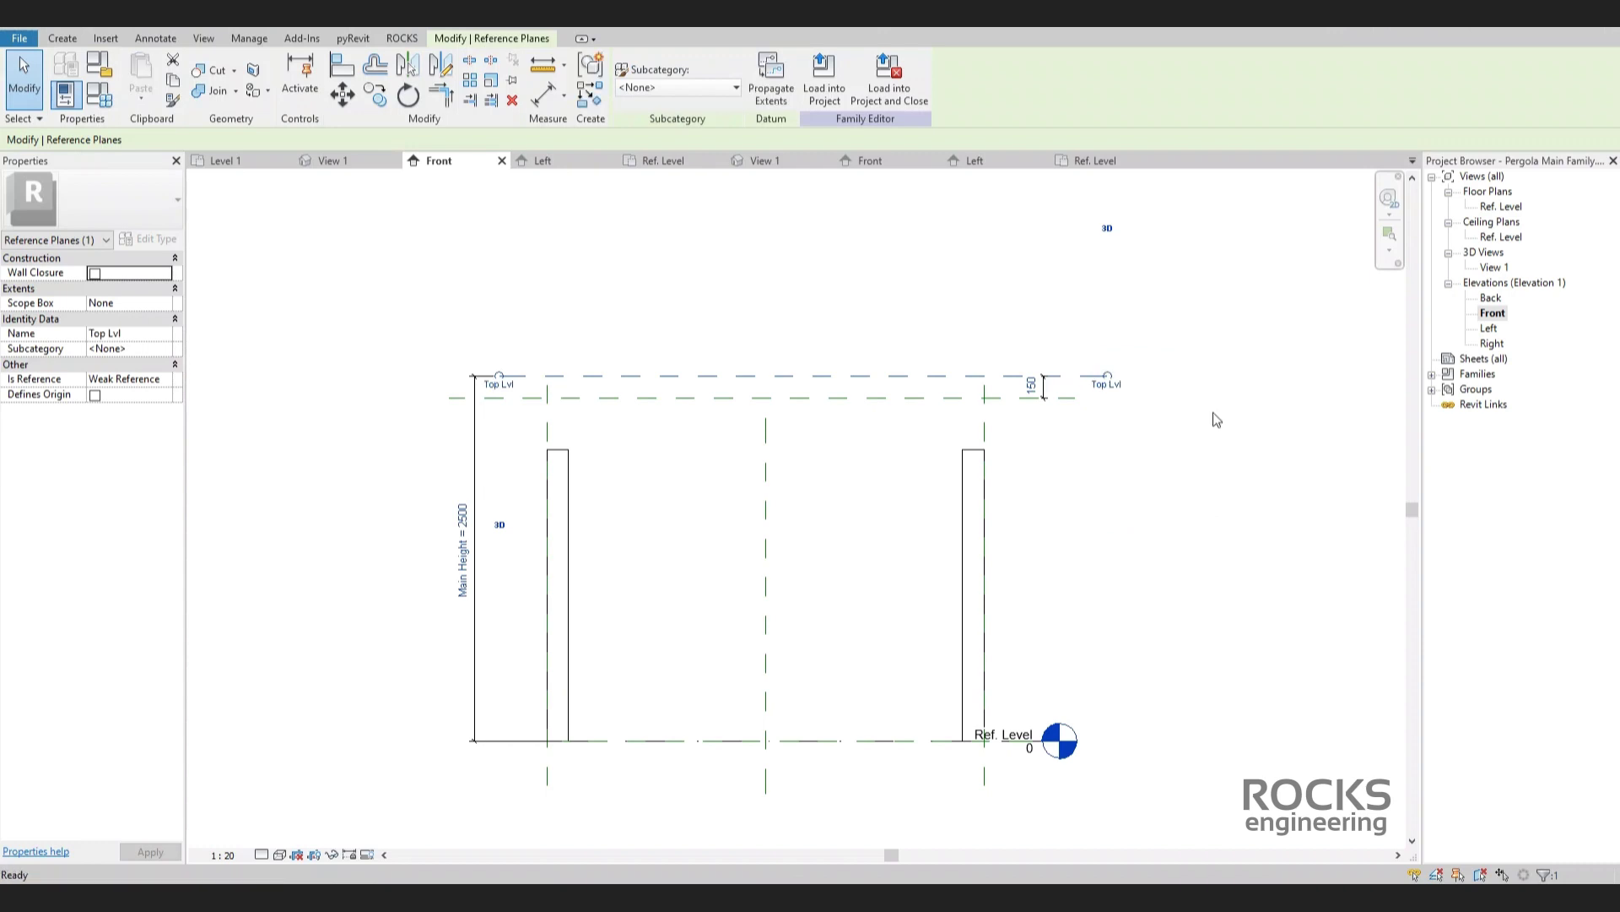
pyautogui.click(1212, 413)
pyautogui.click(1004, 400)
pyautogui.click(1060, 448)
# Stretch the tops of the right-hand columns to the lower horizontal reference plane and lock them to it.
pyautogui.click(964, 475)
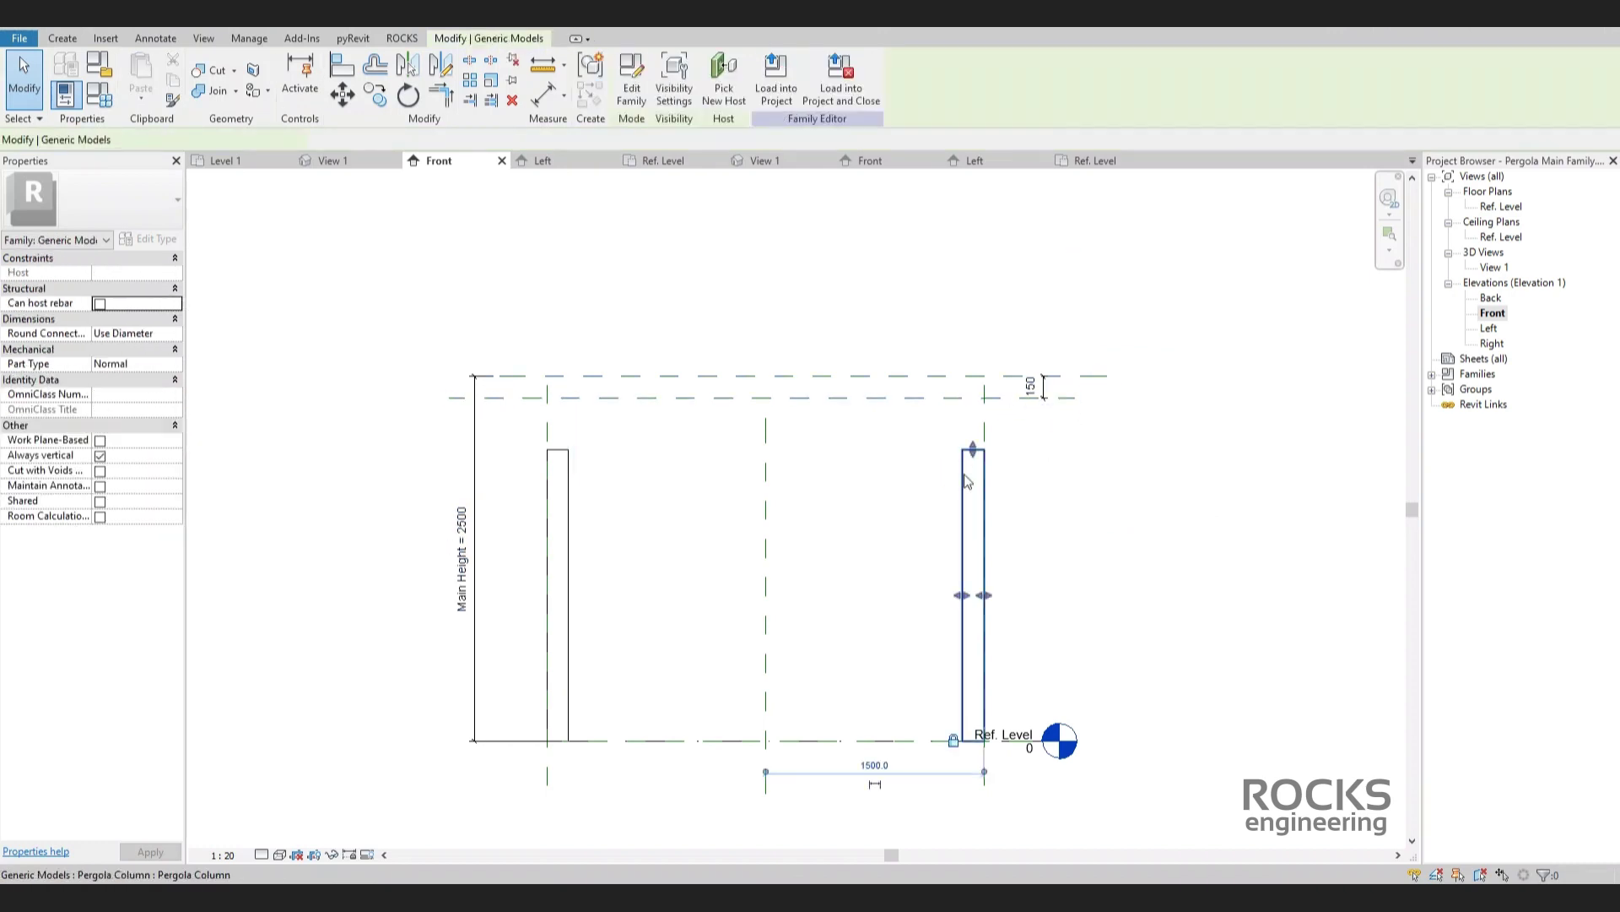
pyautogui.scroll(4, 1050, 391)
pyautogui.click(1042, 382)
pyautogui.click(1065, 377)
pyautogui.scroll(1, 1047, 380)
pyautogui.click(898, 508)
pyautogui.moveTo(897, 506); pyautogui.dragTo(891, 404)
pyautogui.click(629, 433)
pyautogui.click(891, 505)
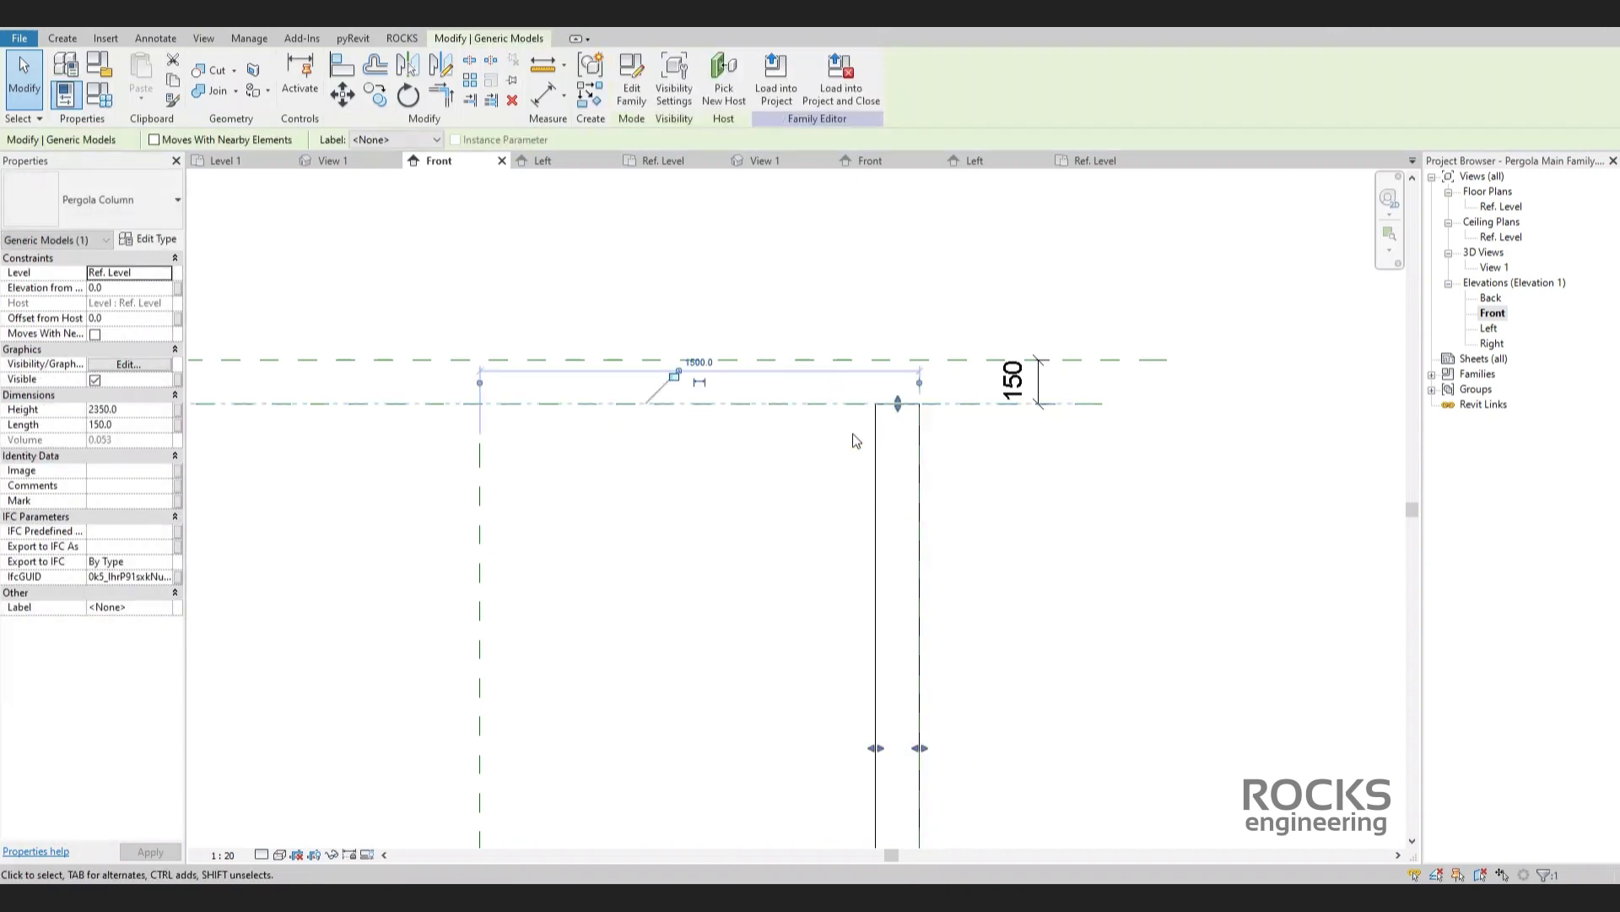
pyautogui.click(674, 380)
# Stretch the tops of both left-hand columns to the lower horizontal reference plane and lock them to it.
pyautogui.scroll(-4, 674, 386)
pyautogui.moveTo(342, 491); pyautogui.dragTo(679, 522, button='middle')
pyautogui.click(679, 522)
pyautogui.scroll(3, 656, 494)
pyautogui.click(662, 482)
pyautogui.moveTo(662, 481); pyautogui.dragTo(662, 393)
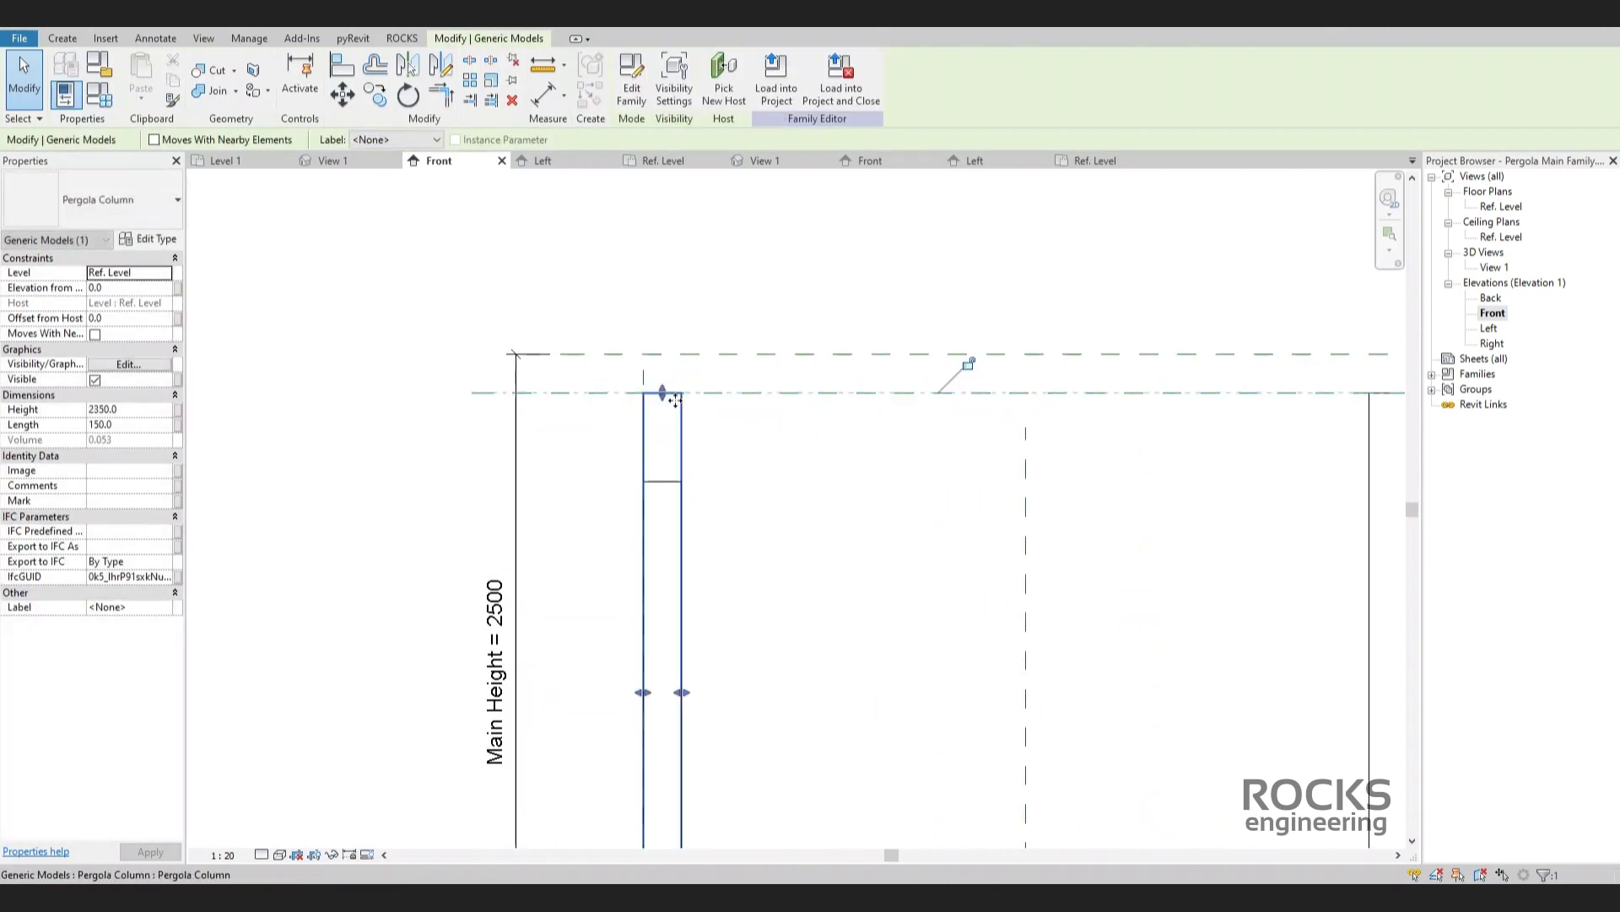
pyautogui.click(967, 364)
pyautogui.click(878, 461)
pyautogui.click(661, 481)
pyautogui.moveTo(661, 481); pyautogui.dragTo(767, 397)
pyautogui.click(864, 490)
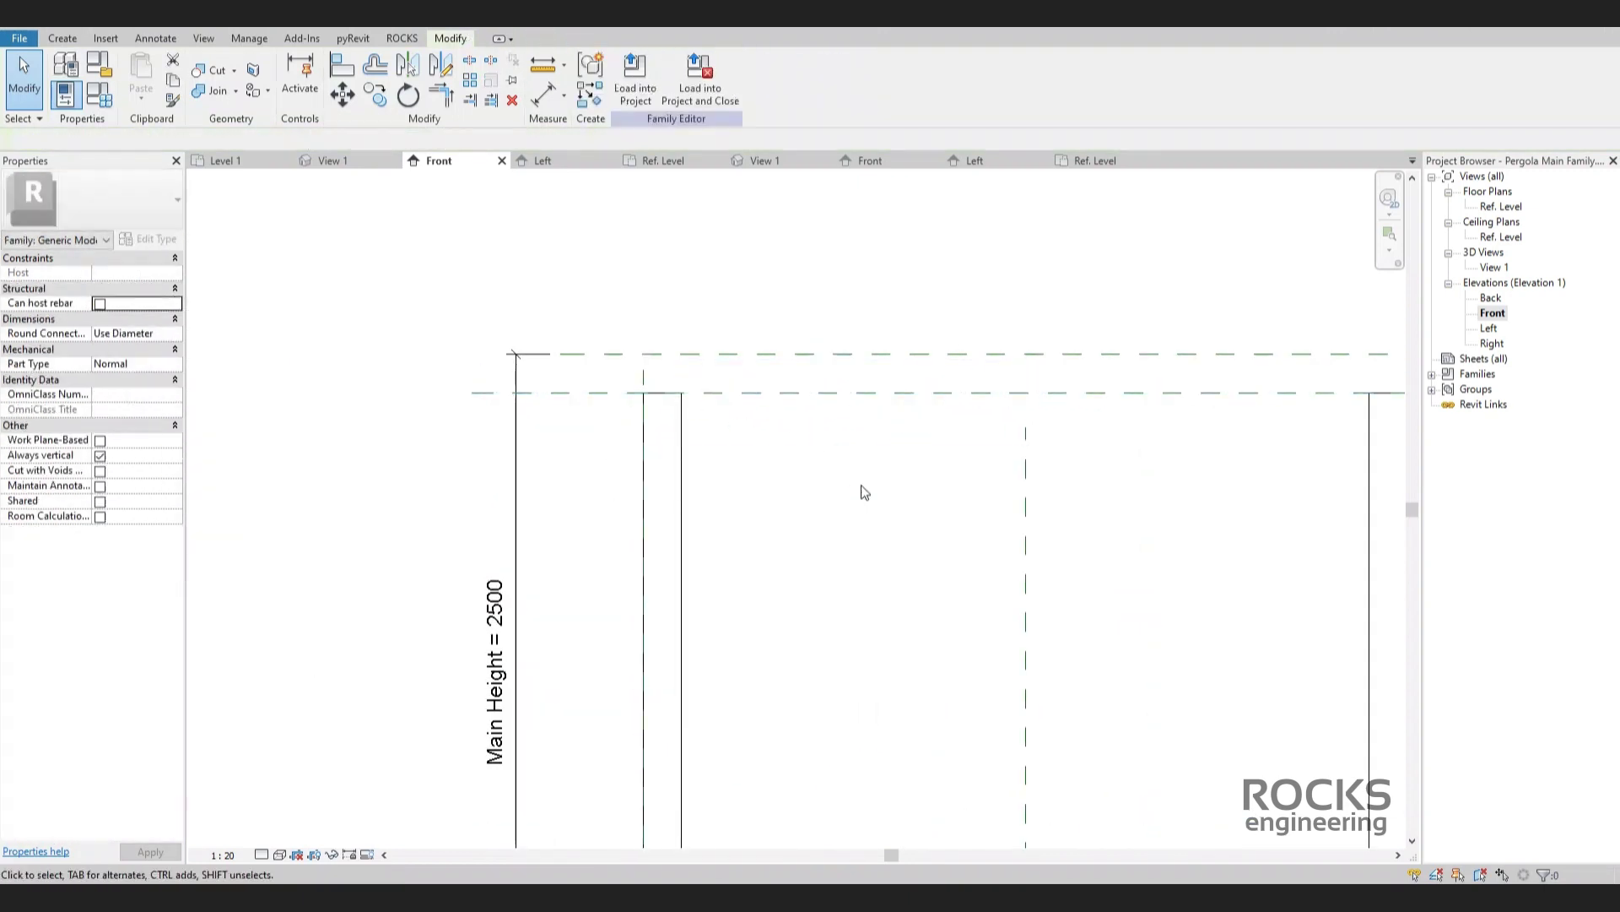
# Test the column height constraints by changing Main Height to 3000 and resetting it to 2500.
pyautogui.scroll(-3, 865, 492)
pyautogui.moveTo(984, 561); pyautogui.dragTo(773, 550, button='middle')
pyautogui.click(441, 582)
pyautogui.click(441, 582)
pyautogui.write('3000')
pyautogui.press('Return')
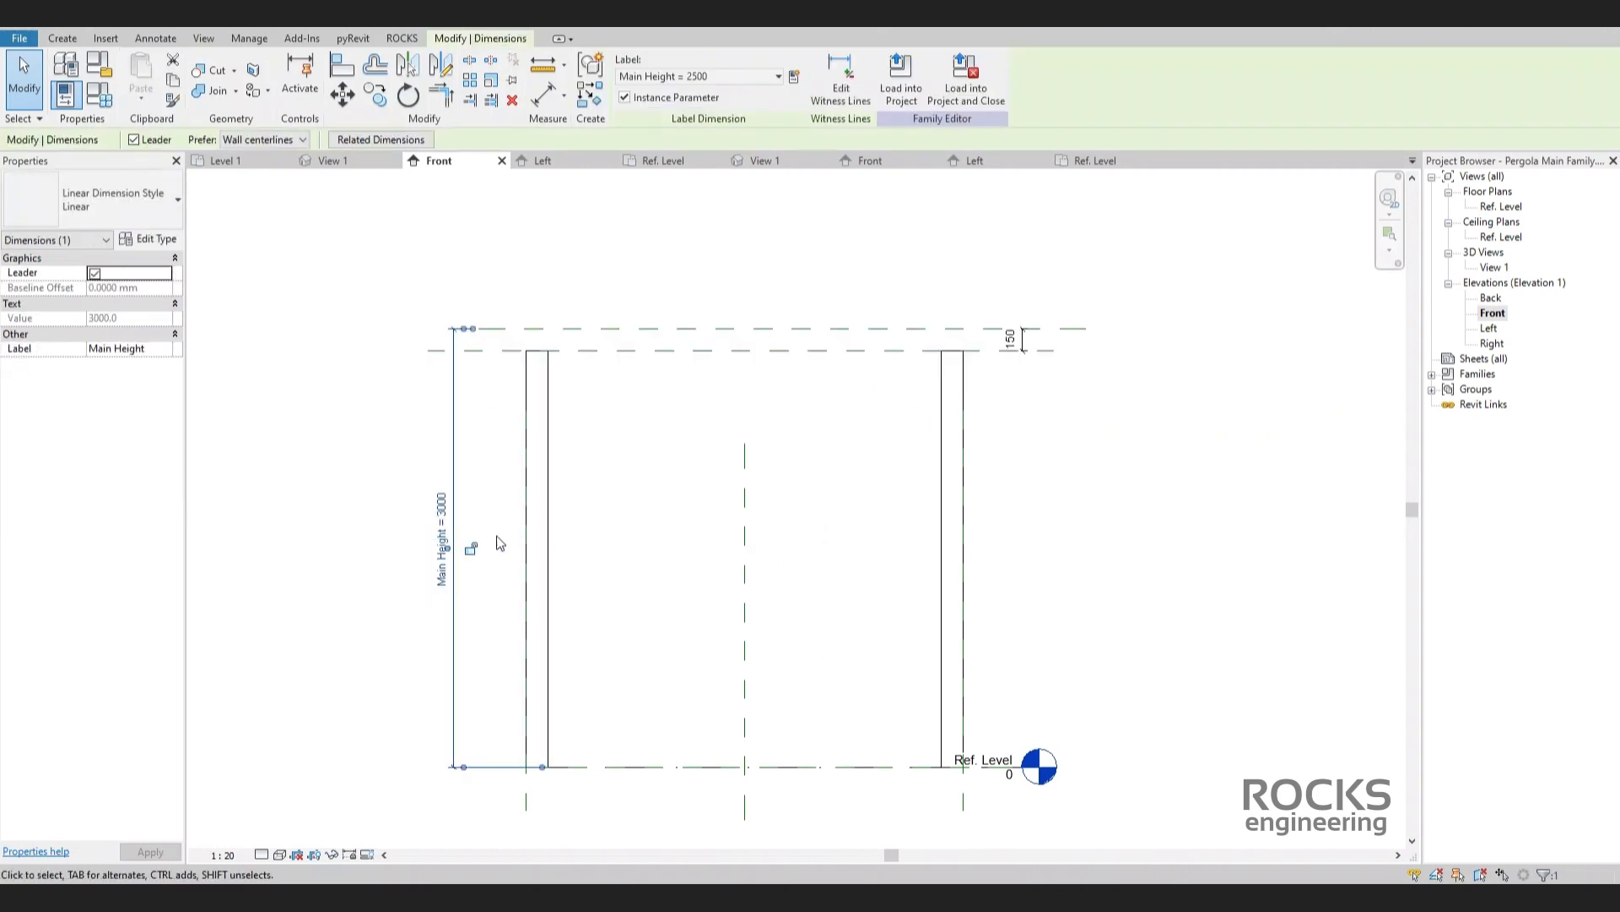
pyautogui.click(441, 548)
pyautogui.write('2500')
pyautogui.press('Return')
pyautogui.click(642, 506)
# Switch to the Ref. Level floor plan and create a new family.
pyautogui.doubleClick(1500, 206)
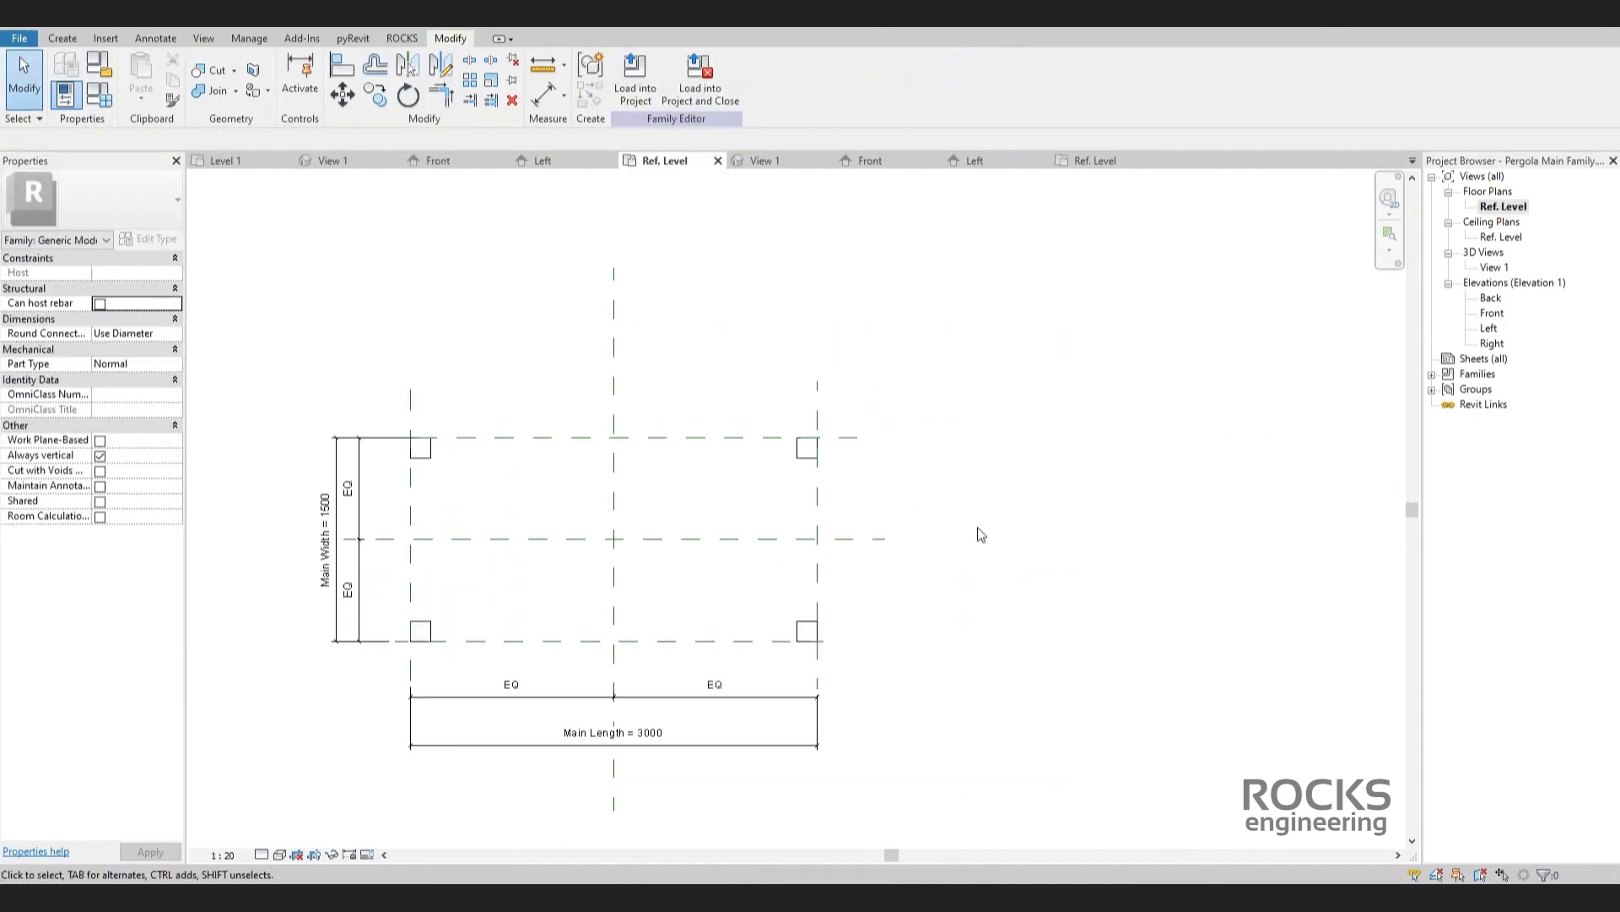
pyautogui.moveTo(499, 478); pyautogui.dragTo(590, 475, button='middle')
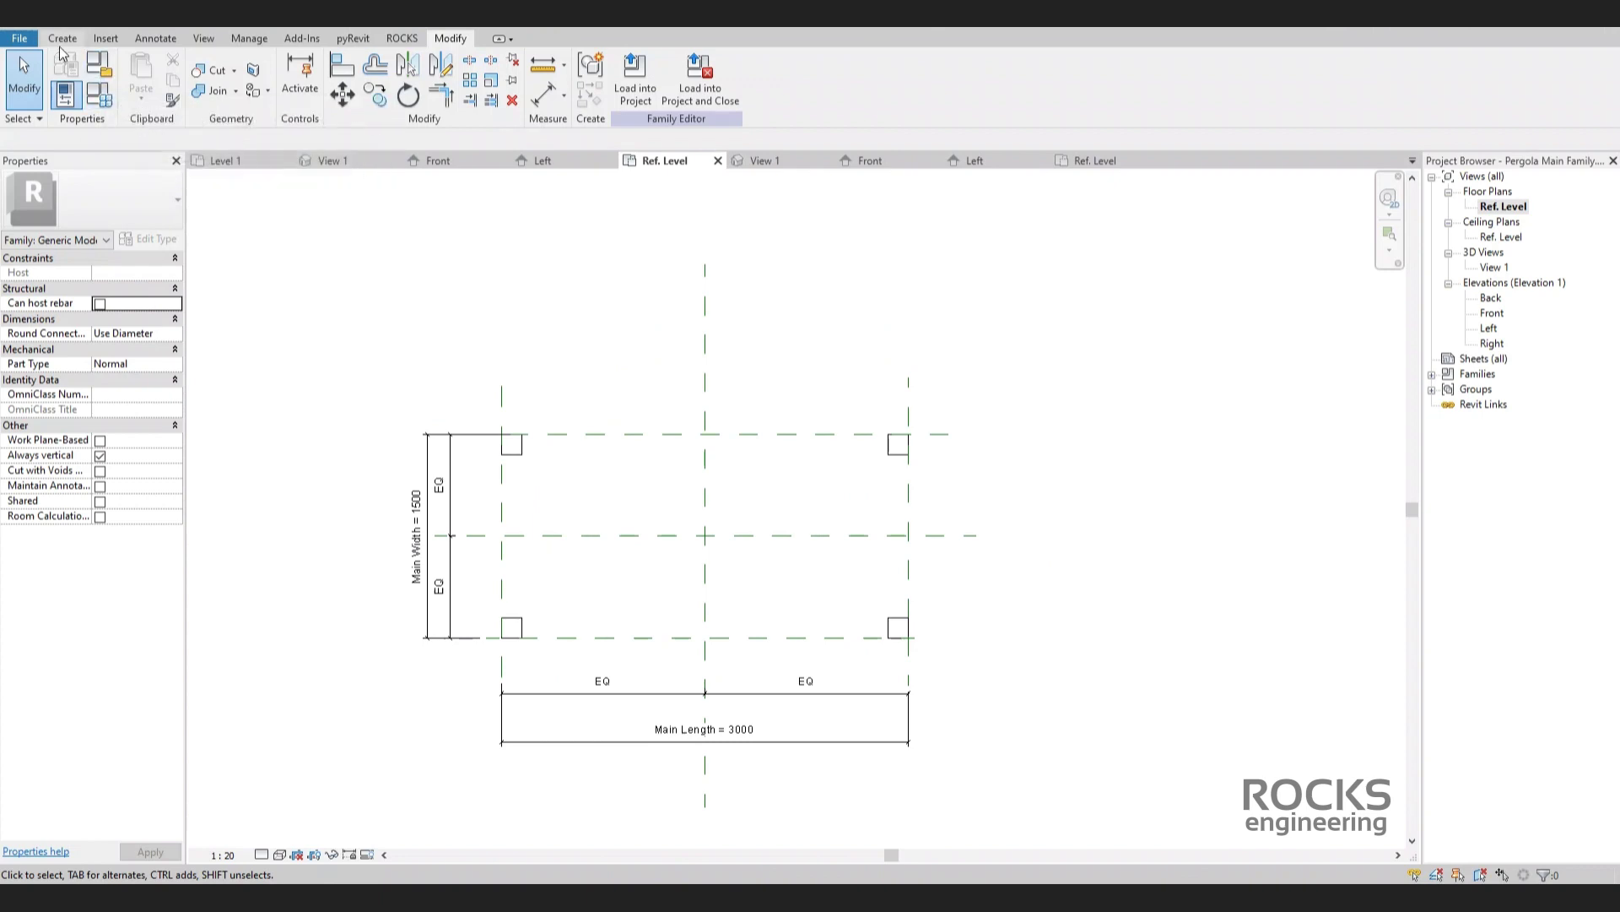
pyautogui.click(25, 42)
pyautogui.moveTo(36, 98)
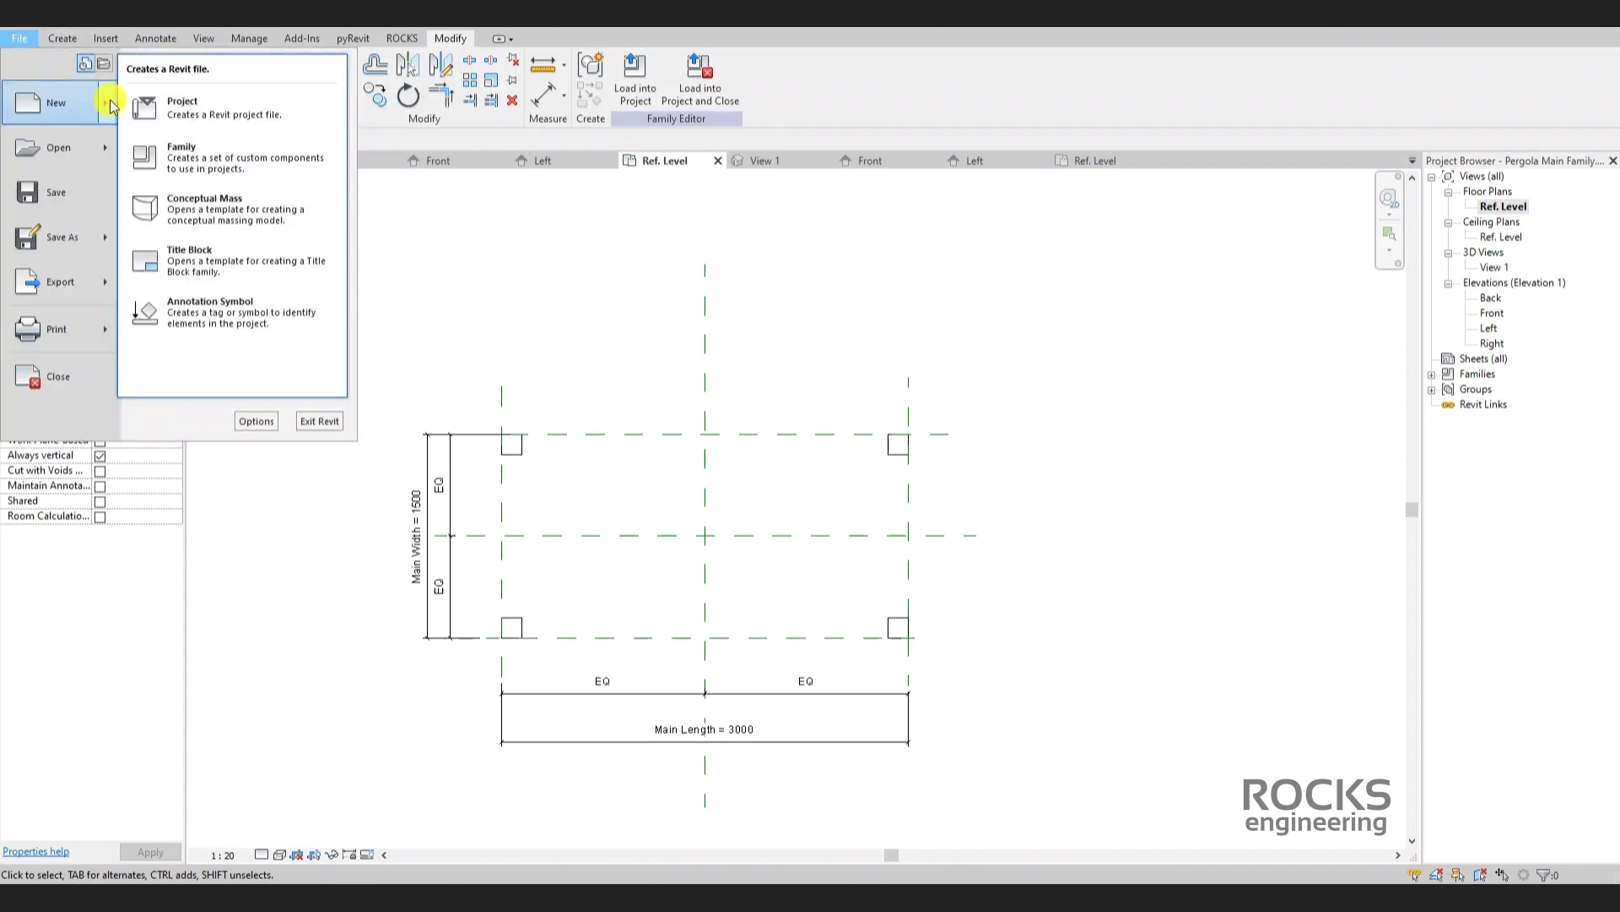
pyautogui.click(148, 152)
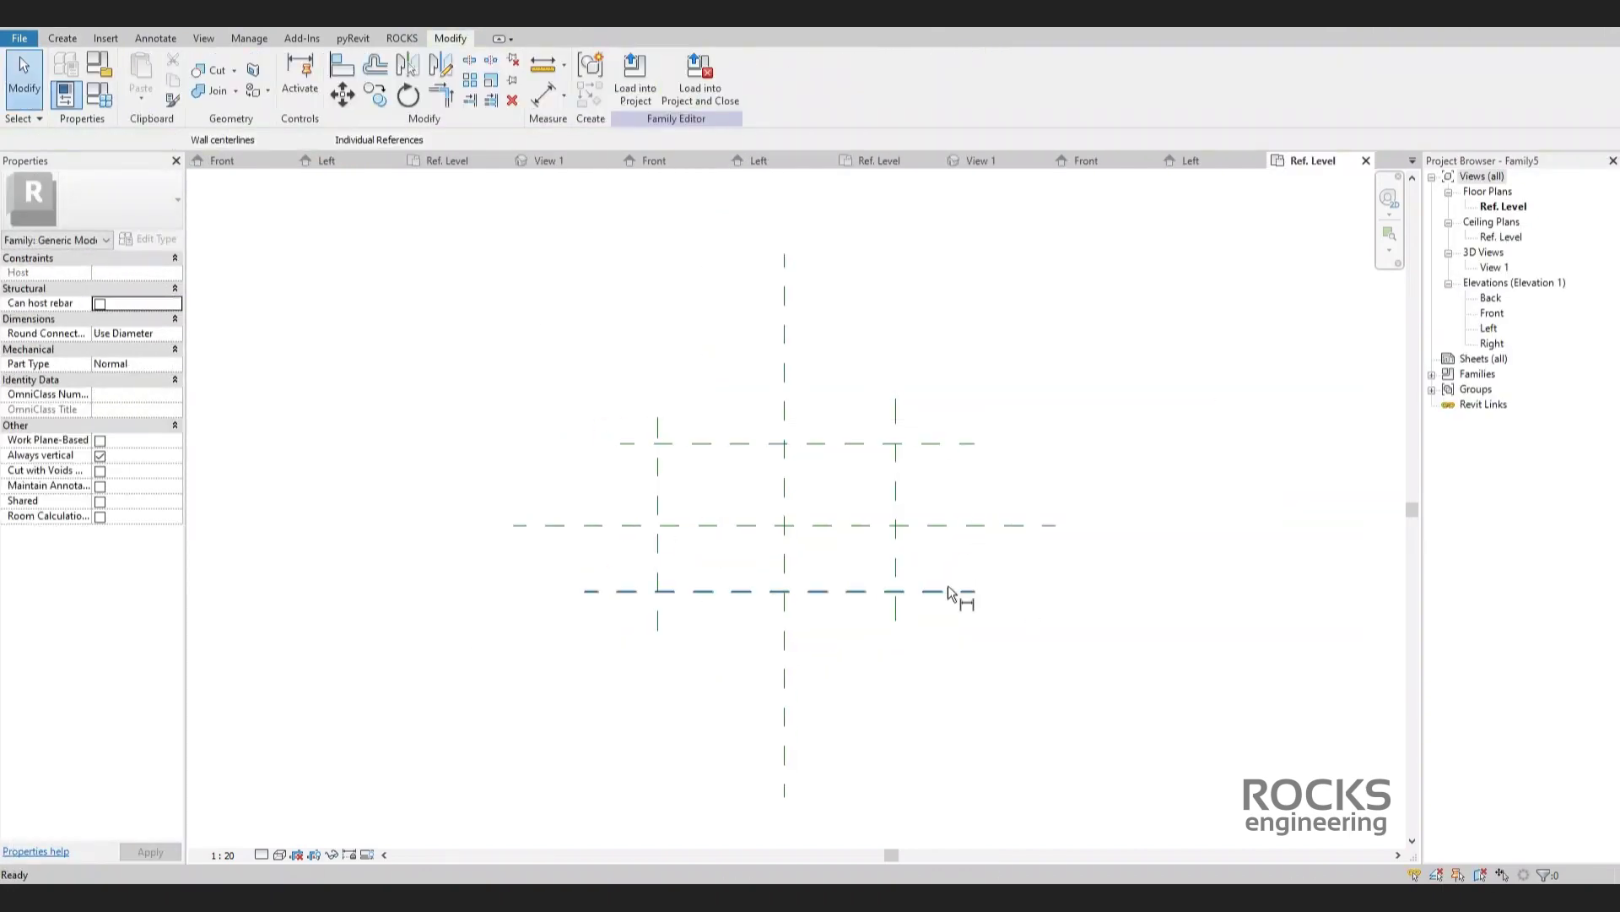
# Dimension the horizontal and vertical reference planes with equal spacing about the centre planes, plus overall dimensions in both directions.
pyautogui.click(951, 593)
pyautogui.click(948, 525)
pyautogui.click(948, 444)
pyautogui.click(988, 549)
pyautogui.click(785, 611)
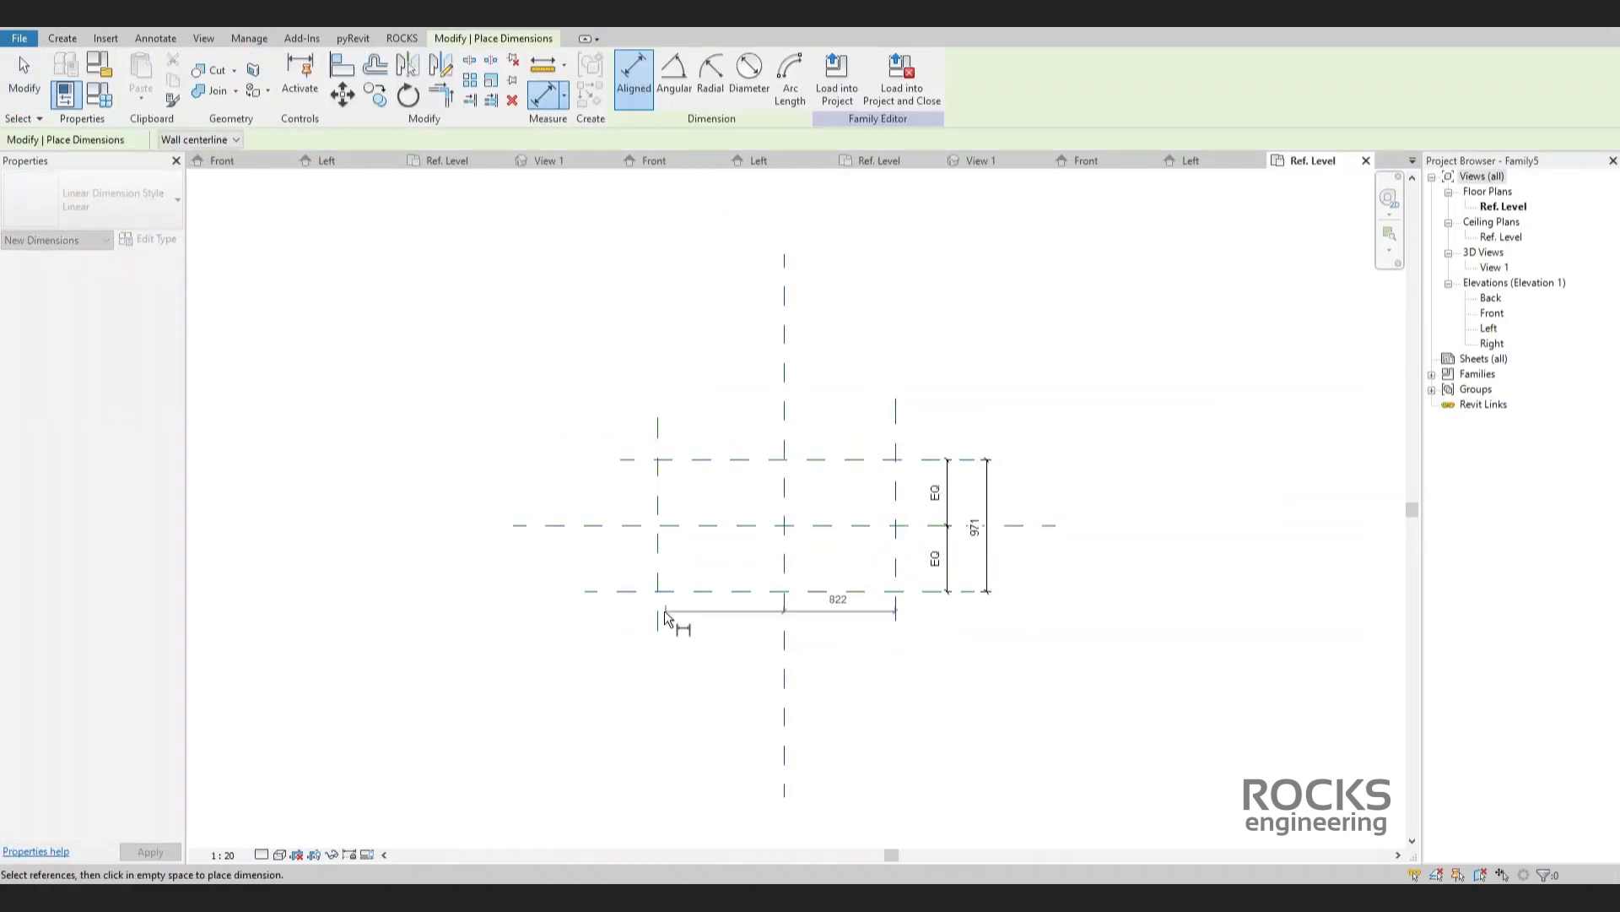
pyautogui.click(660, 612)
pyautogui.click(711, 682)
pyautogui.press('Escape')
# Label the overall horizontal and vertical dimensions with new instance parameters named Length and Width.
pyautogui.click(792, 673)
pyautogui.click(795, 77)
pyautogui.write('Length')
pyautogui.click(825, 462)
pyautogui.click(864, 650)
pyautogui.click(976, 527)
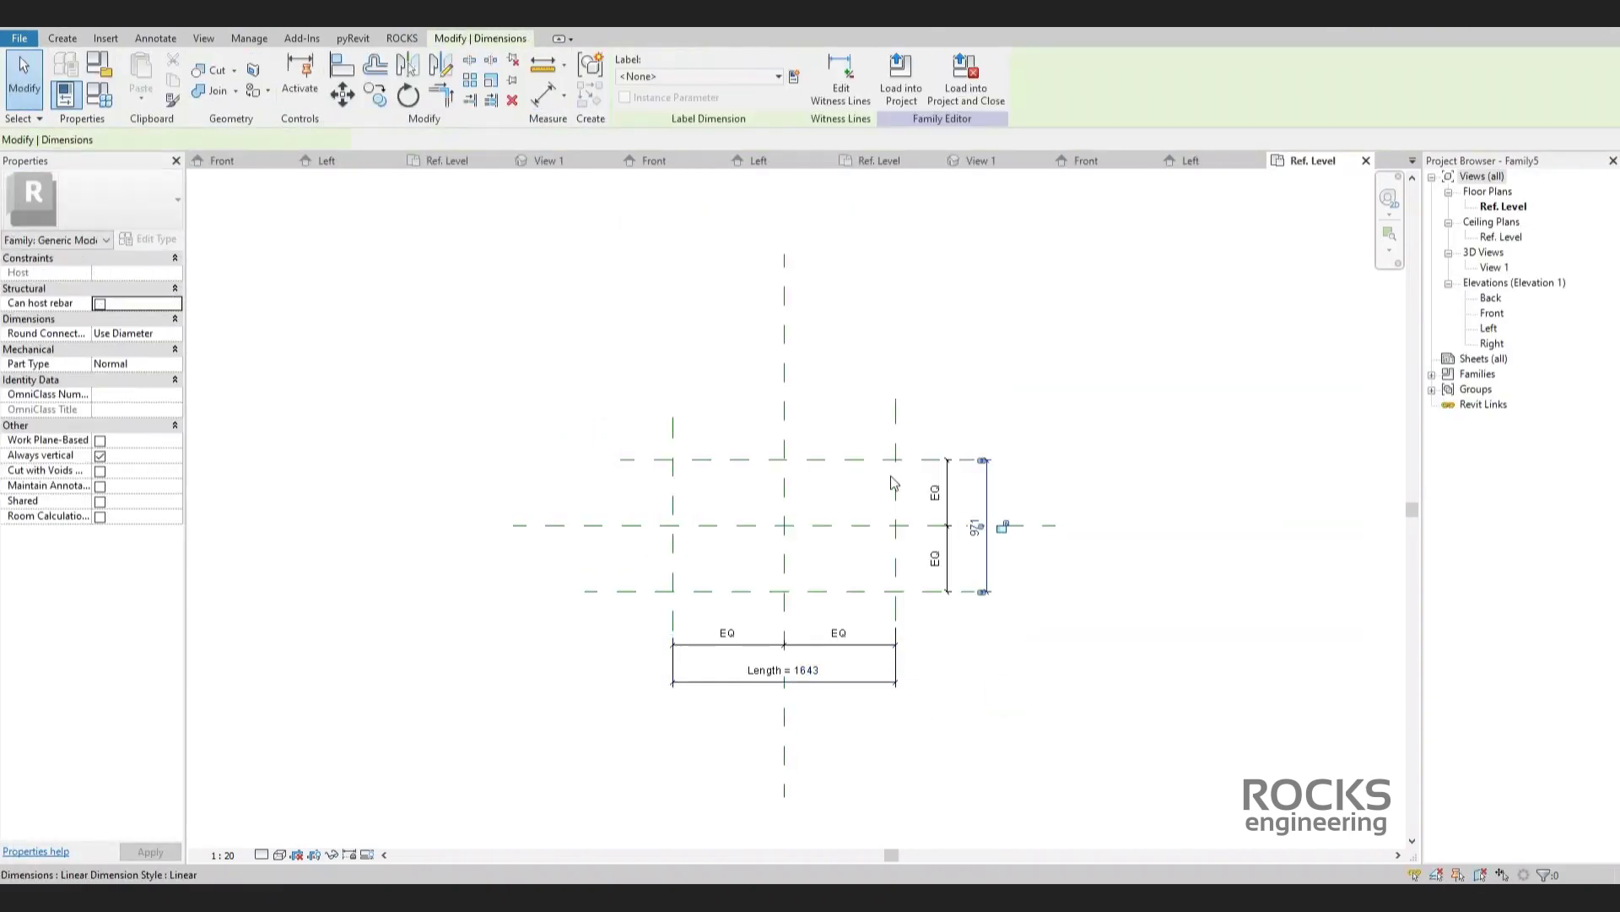
pyautogui.click(794, 77)
pyautogui.write('Width')
pyautogui.click(1032, 675)
# Set the Width parameter to 1000 and the Length parameter to 2000.
pyautogui.doubleClick(974, 515)
pyautogui.write('1000')
pyautogui.press('Return')
pyautogui.doubleClick(802, 669)
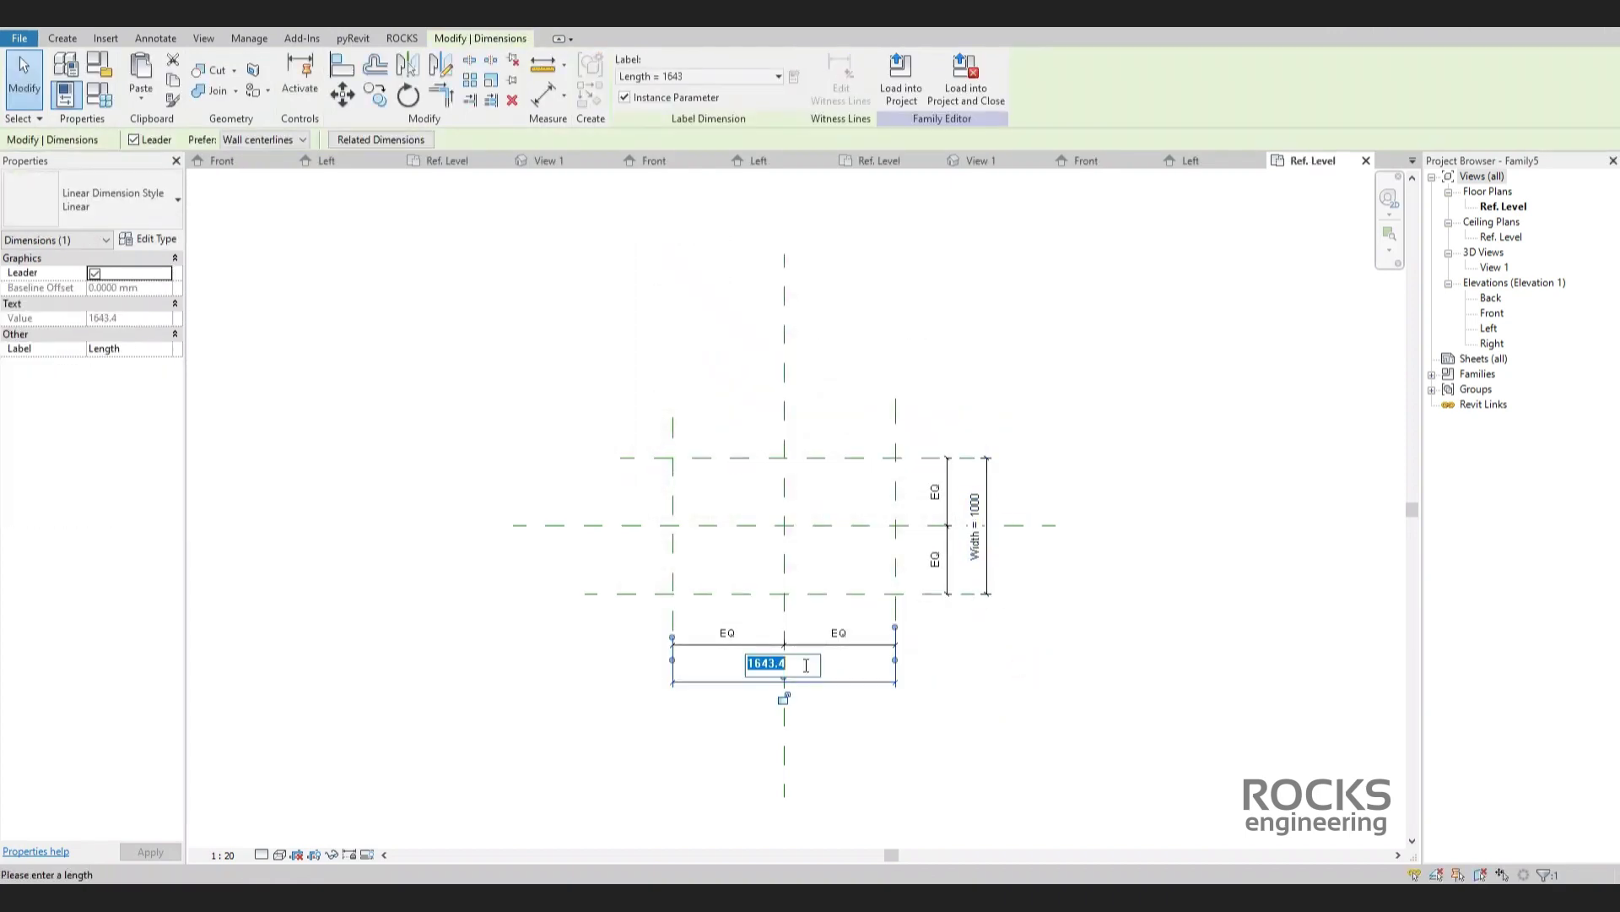
pyautogui.write('2000')
pyautogui.press('Return')
# Start an extrusion and sketch a 2000 by 1000 rectangle locked to the four outer reference planes.
pyautogui.click(62, 39)
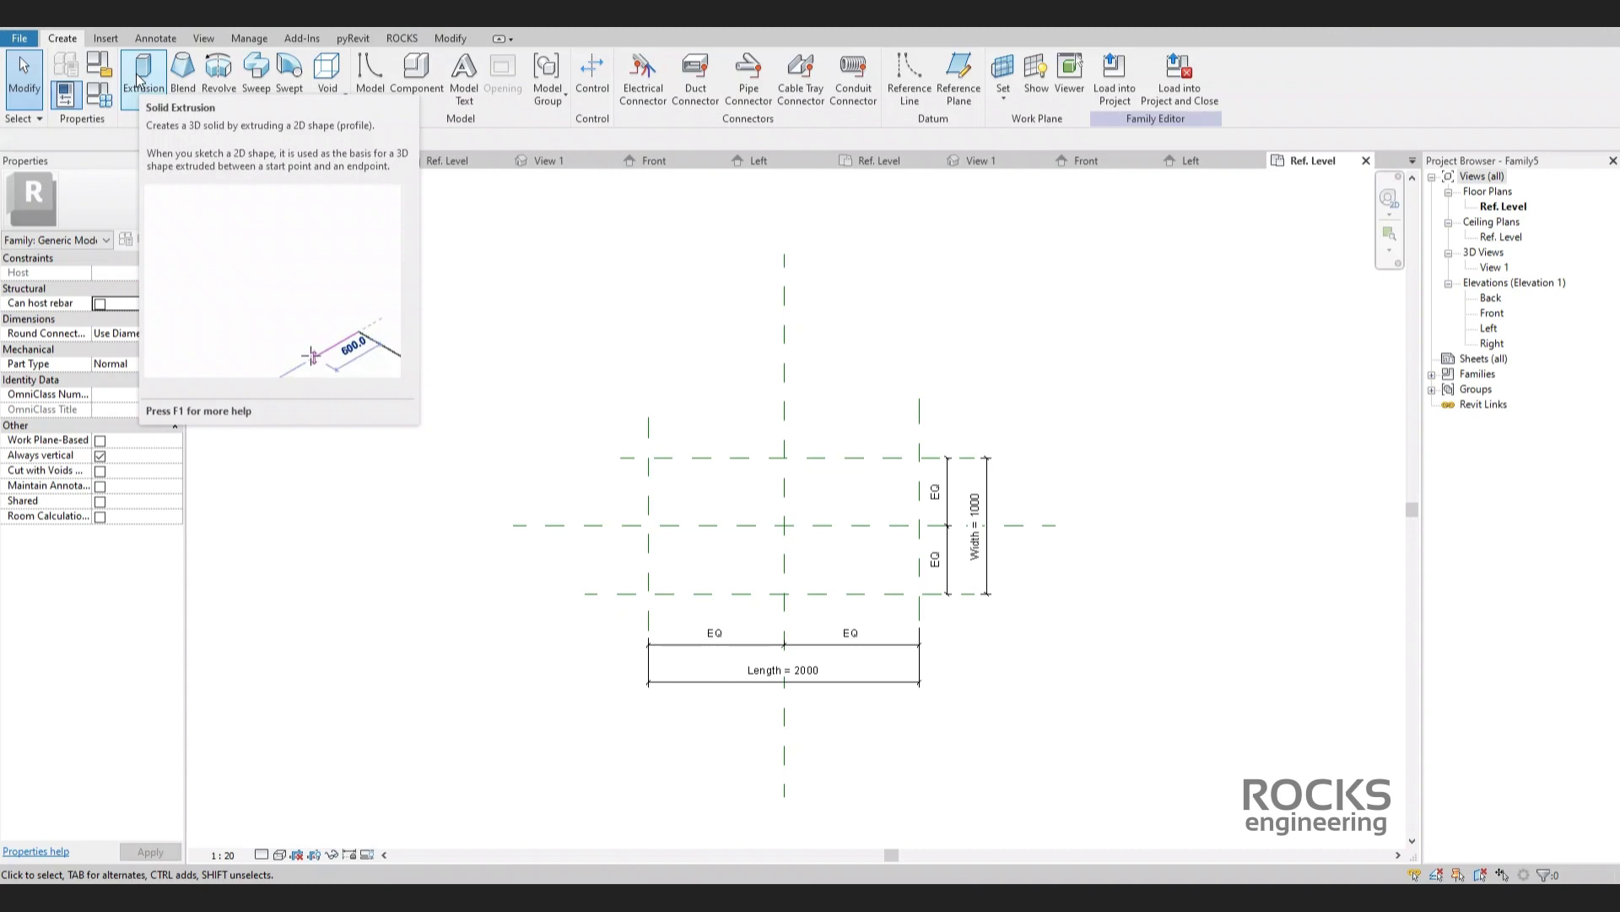
pyautogui.click(141, 76)
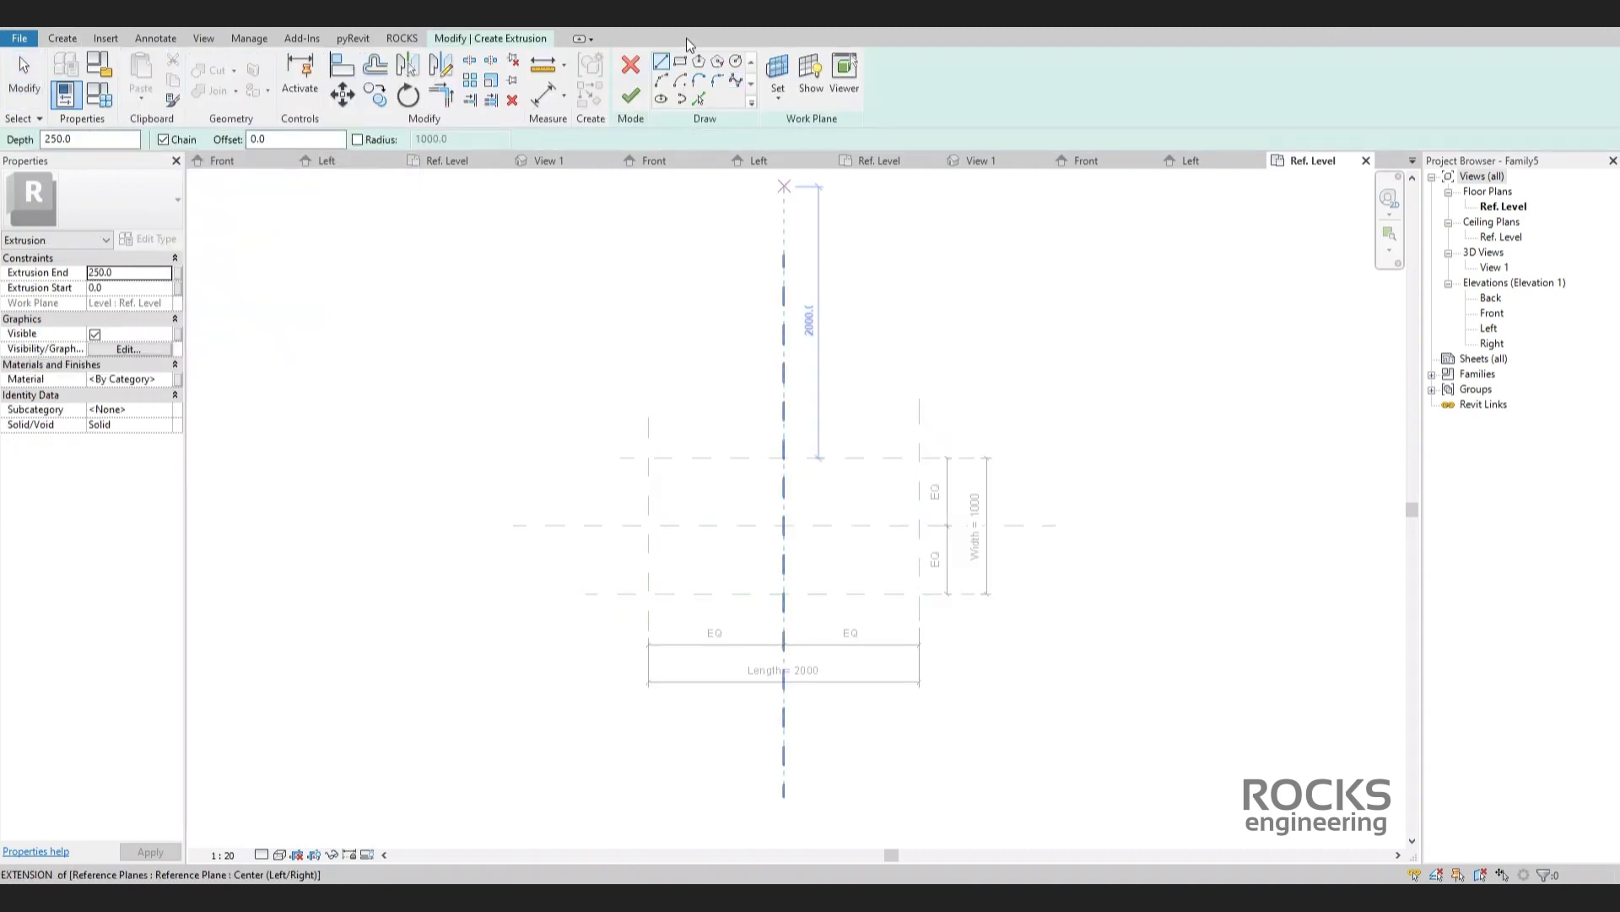
pyautogui.click(919, 457)
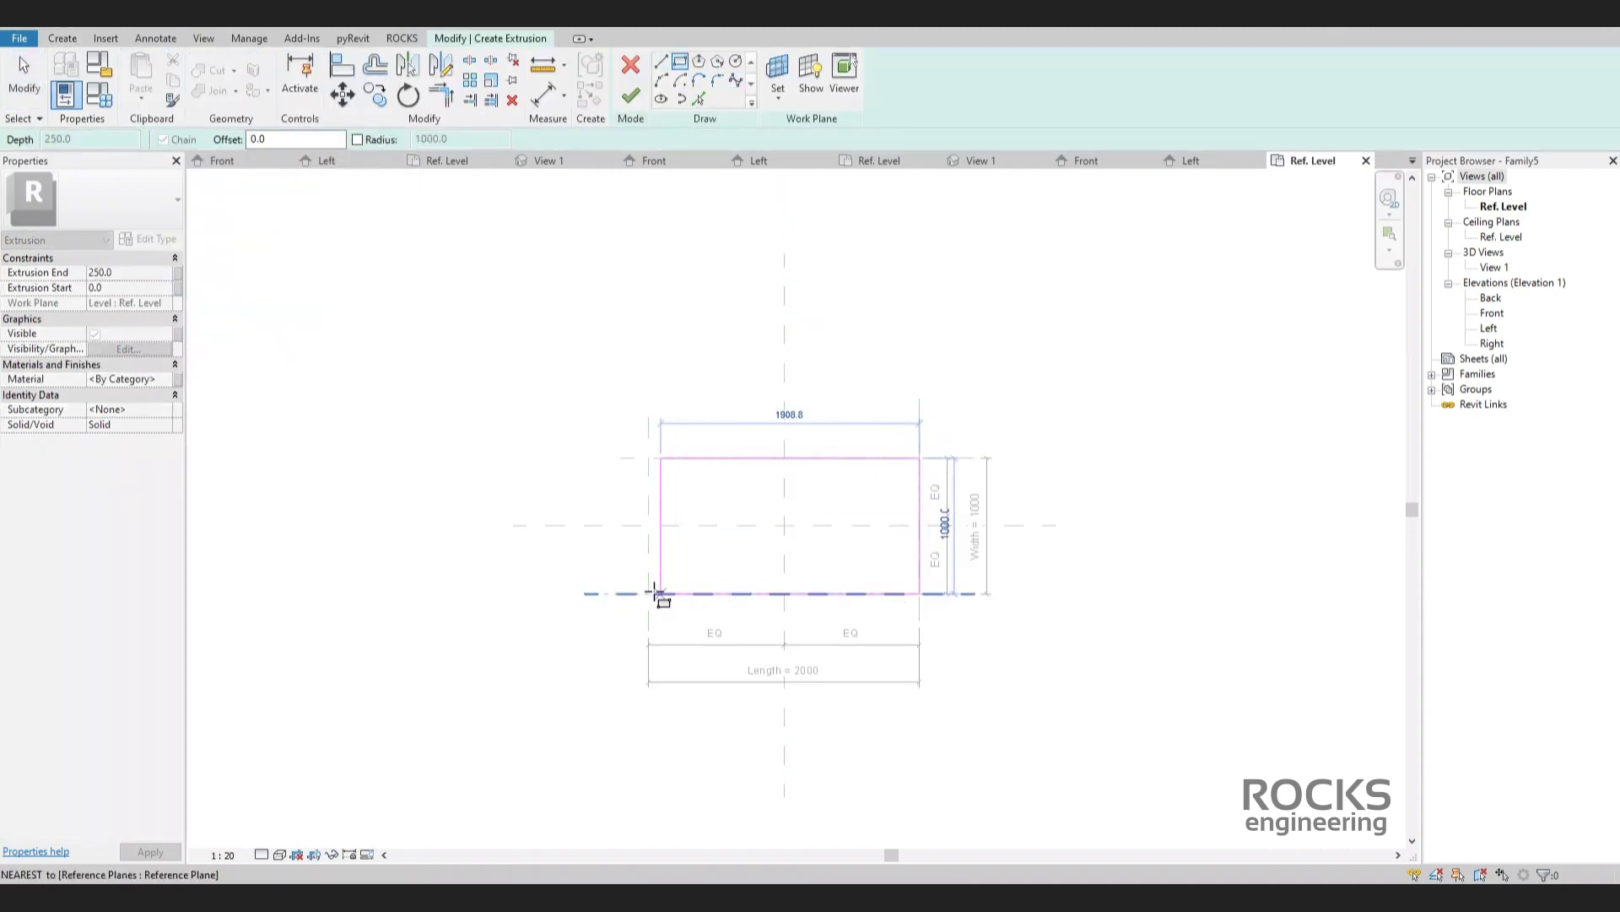
pyautogui.click(648, 594)
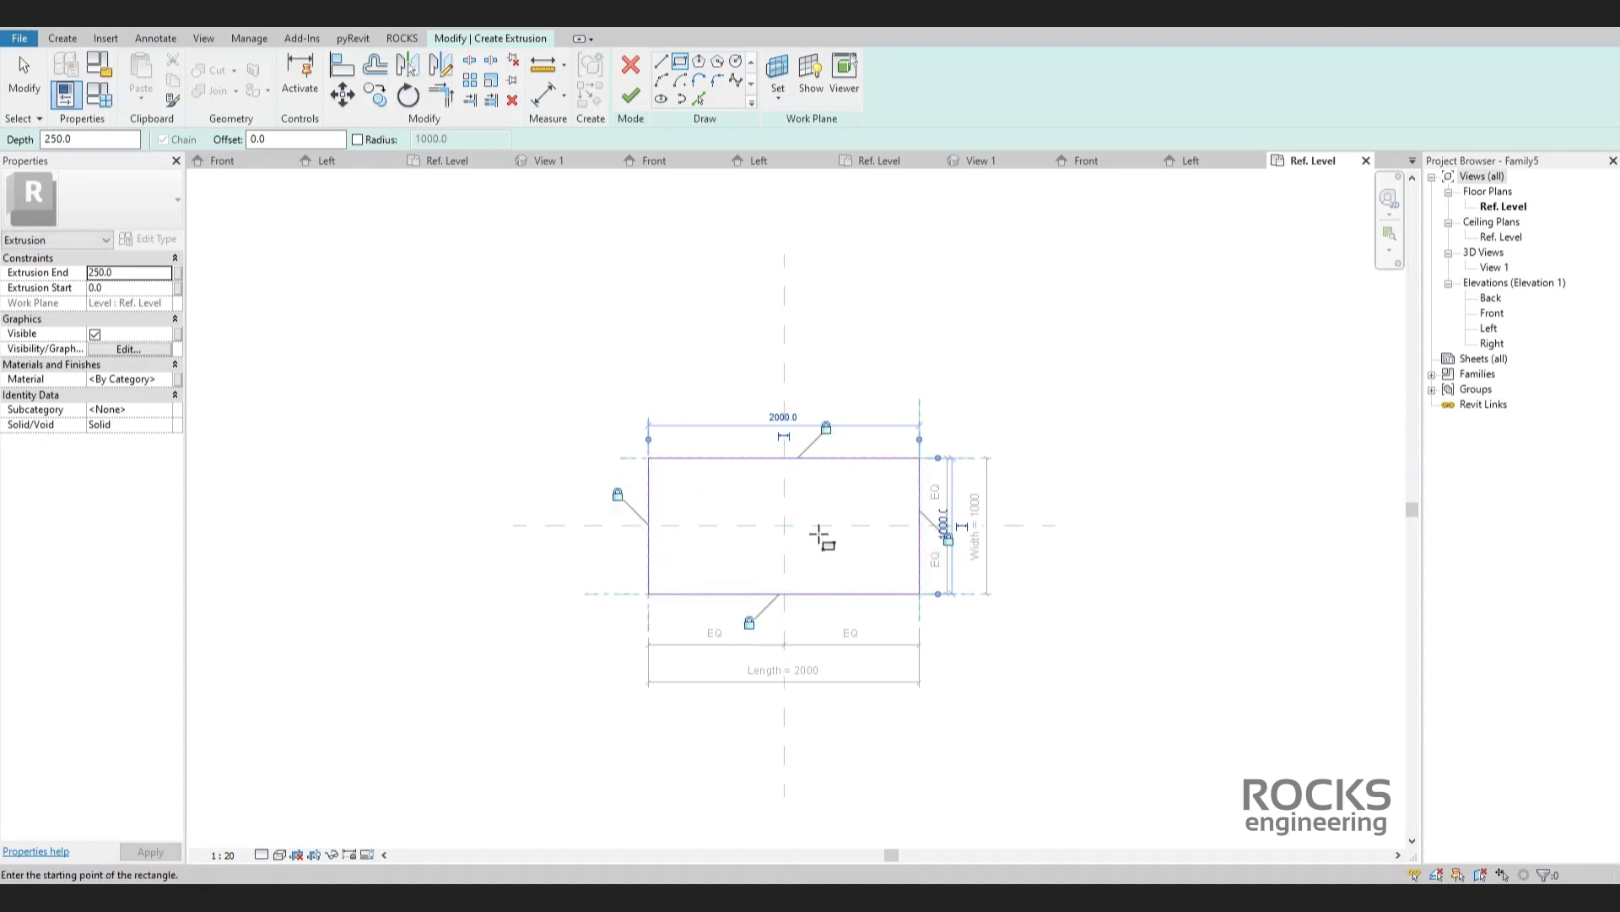
pyautogui.press('Escape')
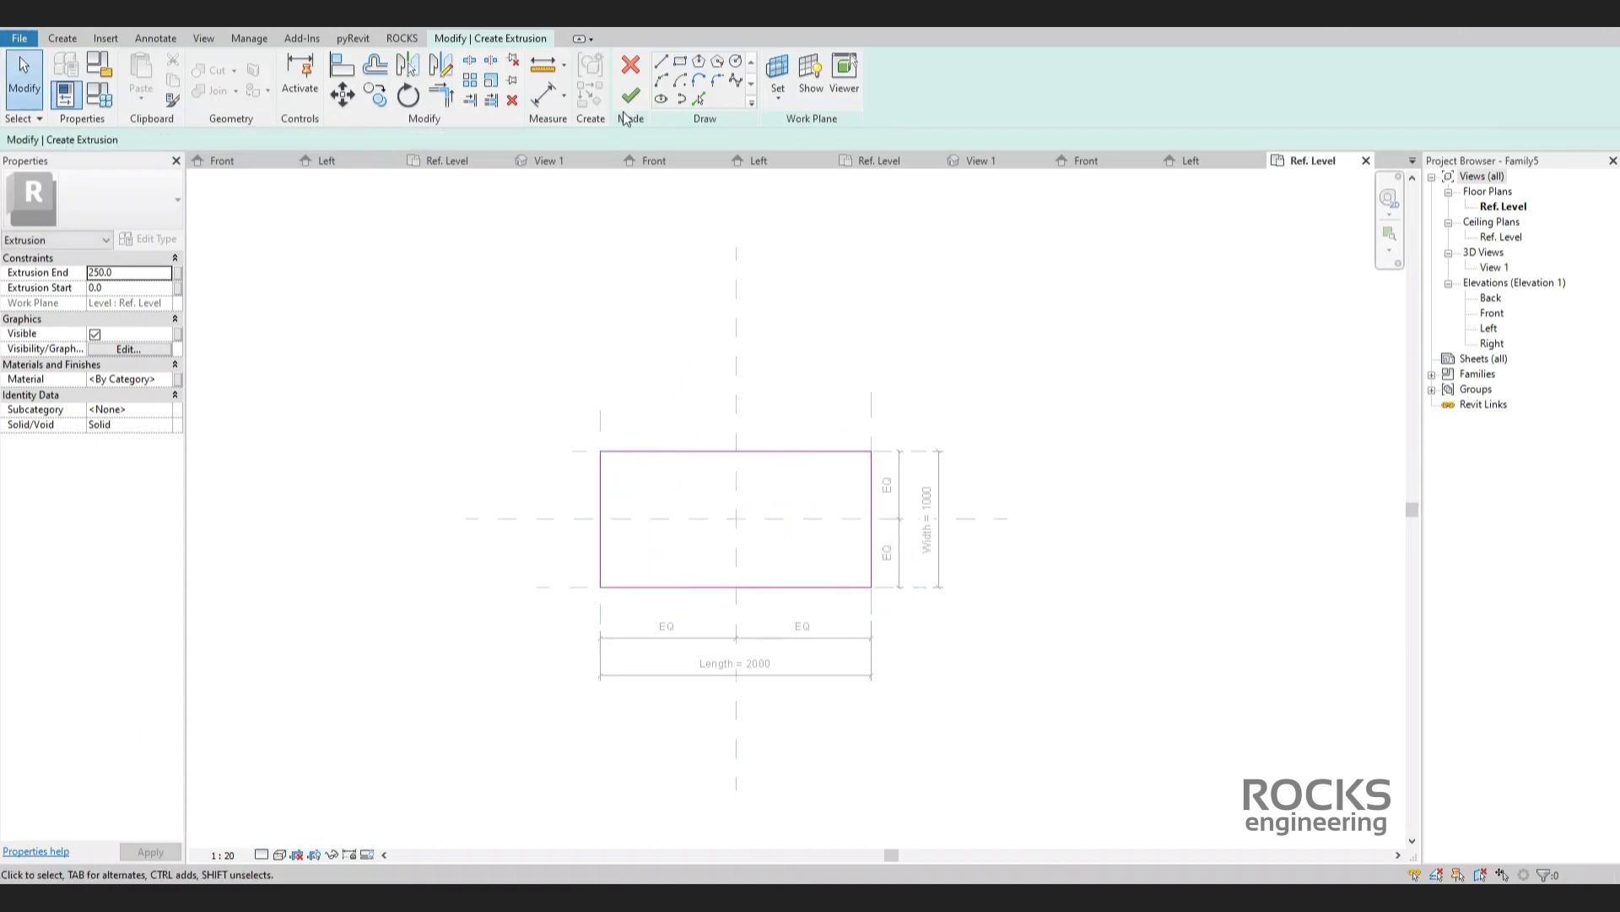
# Offset a copy of the rectangle inward by 150 and finish the extrusion as a hollow frame.
pyautogui.click(375, 66)
pyautogui.click(357, 139)
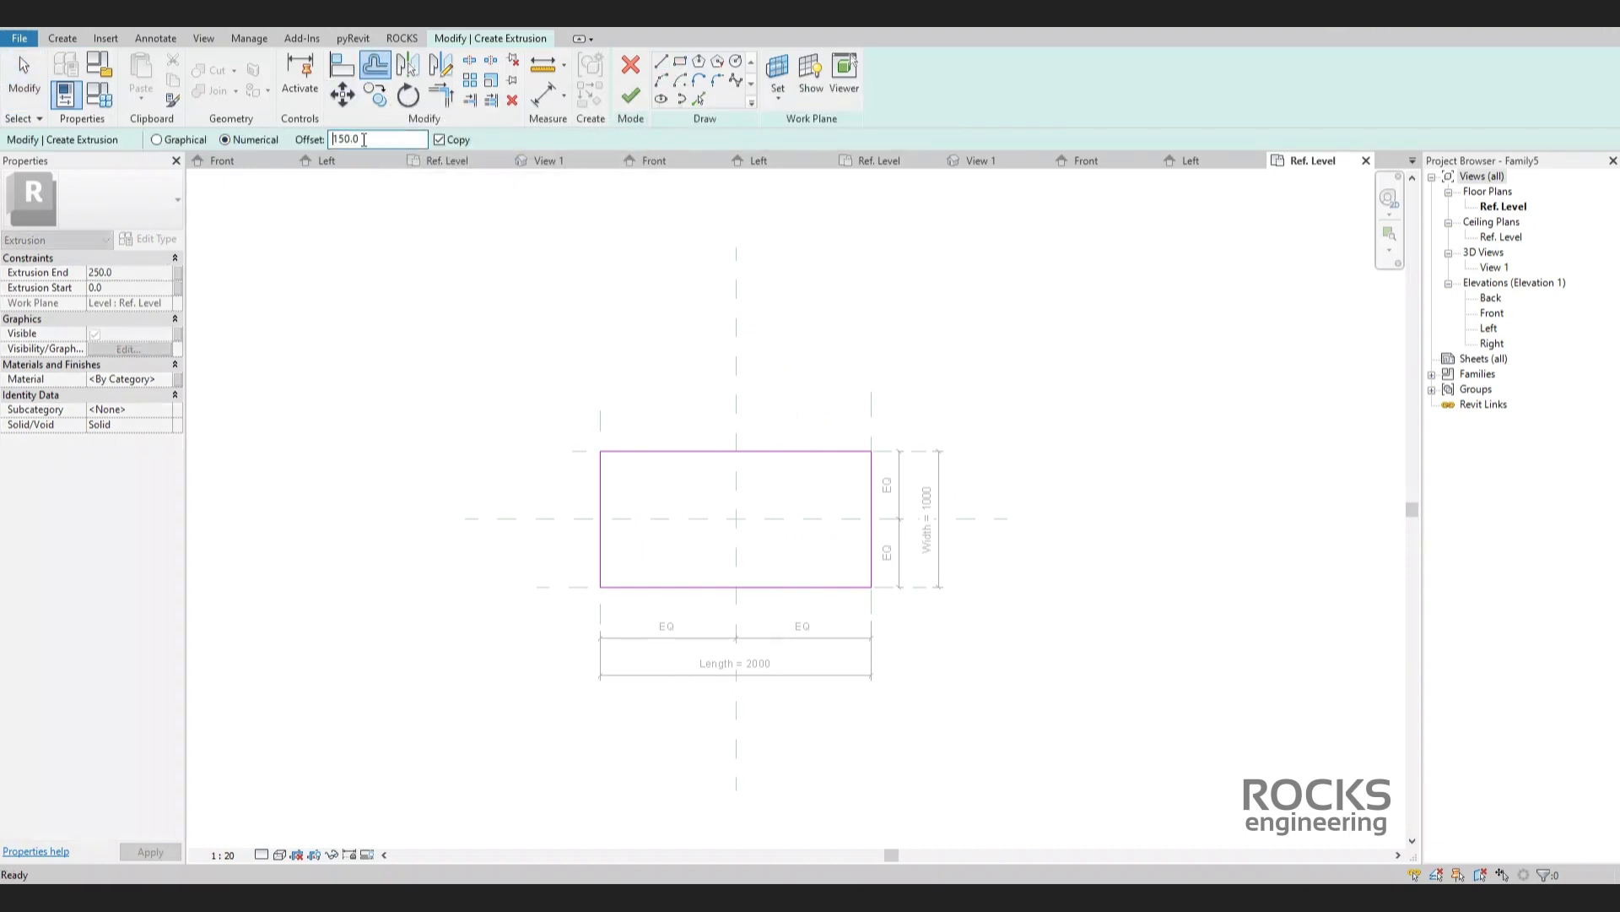
pyautogui.click(677, 456)
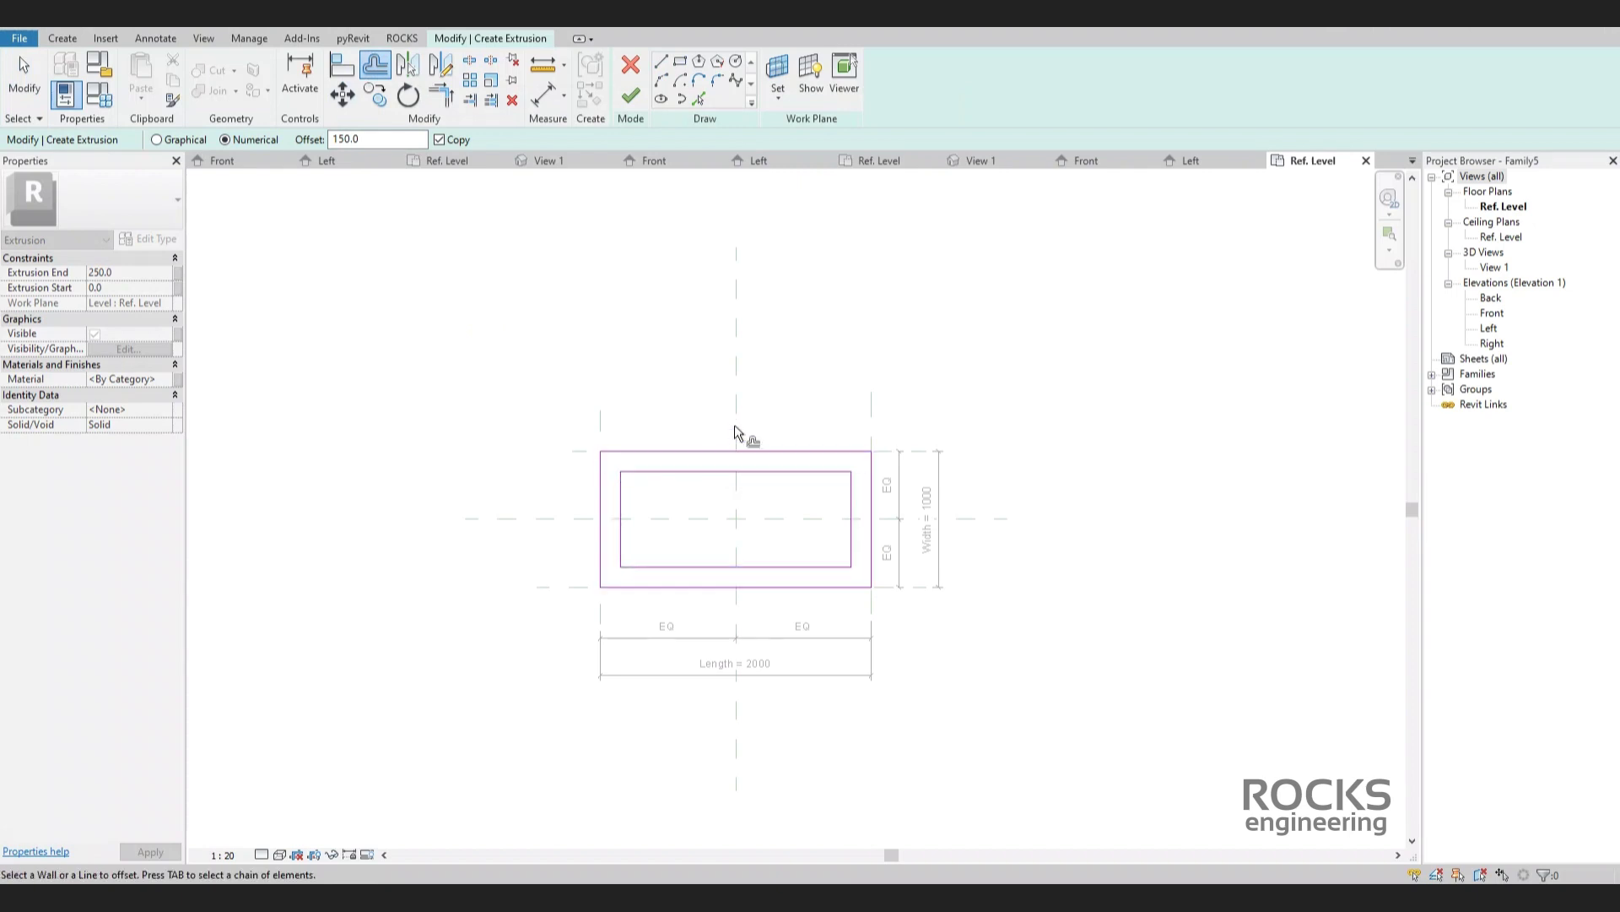
pyautogui.click(631, 95)
pyautogui.click(808, 382)
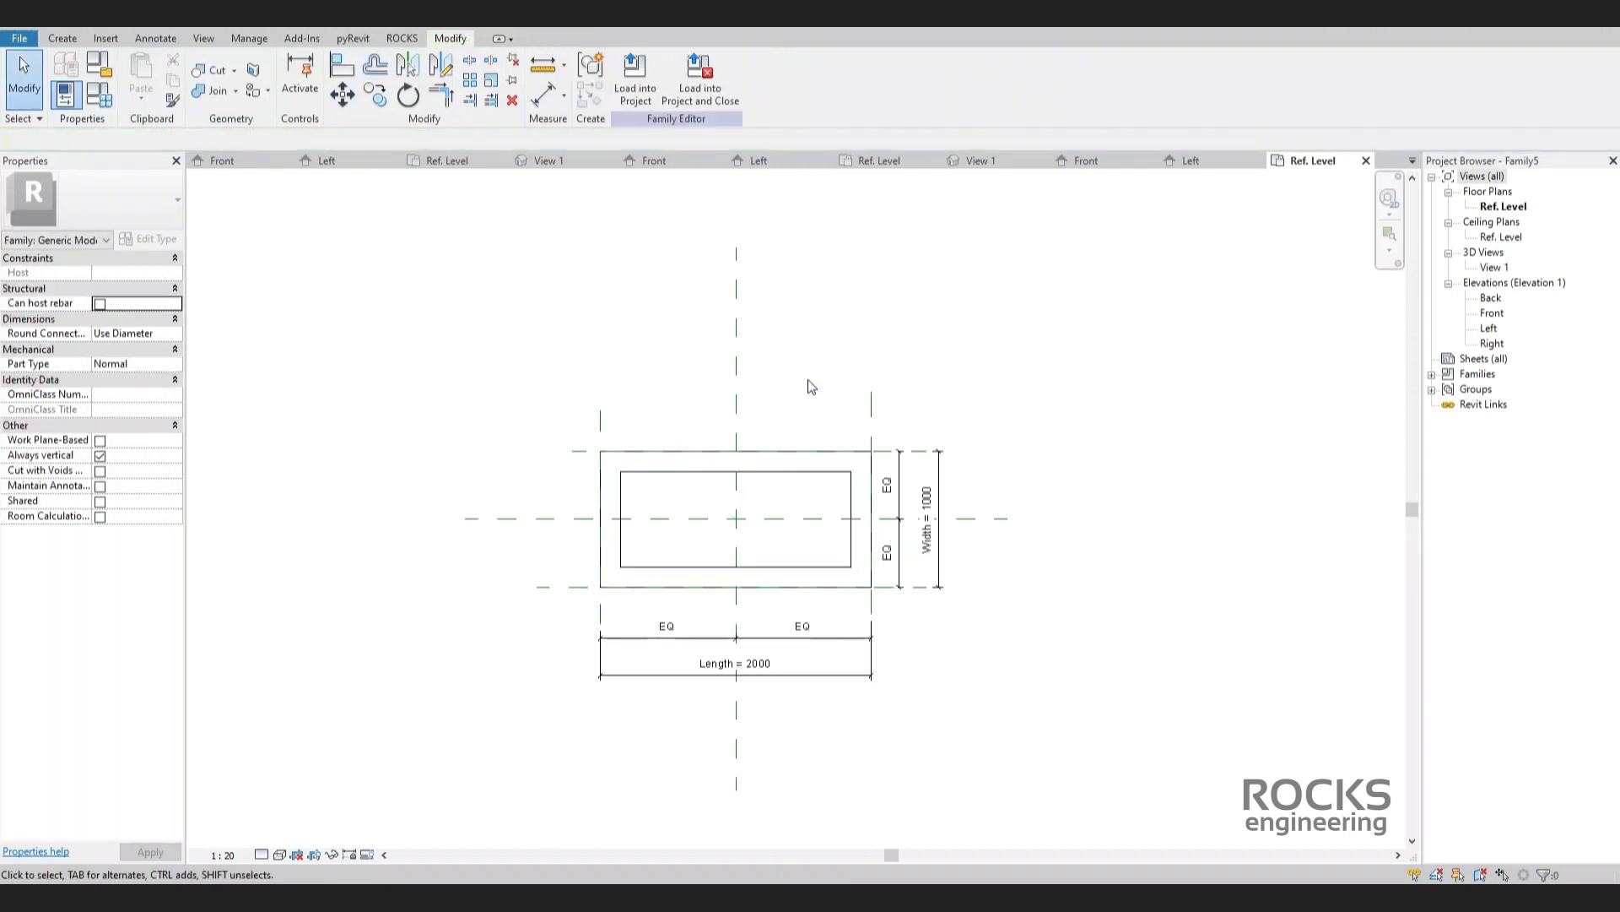
# Set the frame's Width parameter to 1500 and its Length parameter to 2500.
pyautogui.scroll(2, 808, 382)
pyautogui.click(996, 557)
pyautogui.click(996, 558)
pyautogui.write('15')
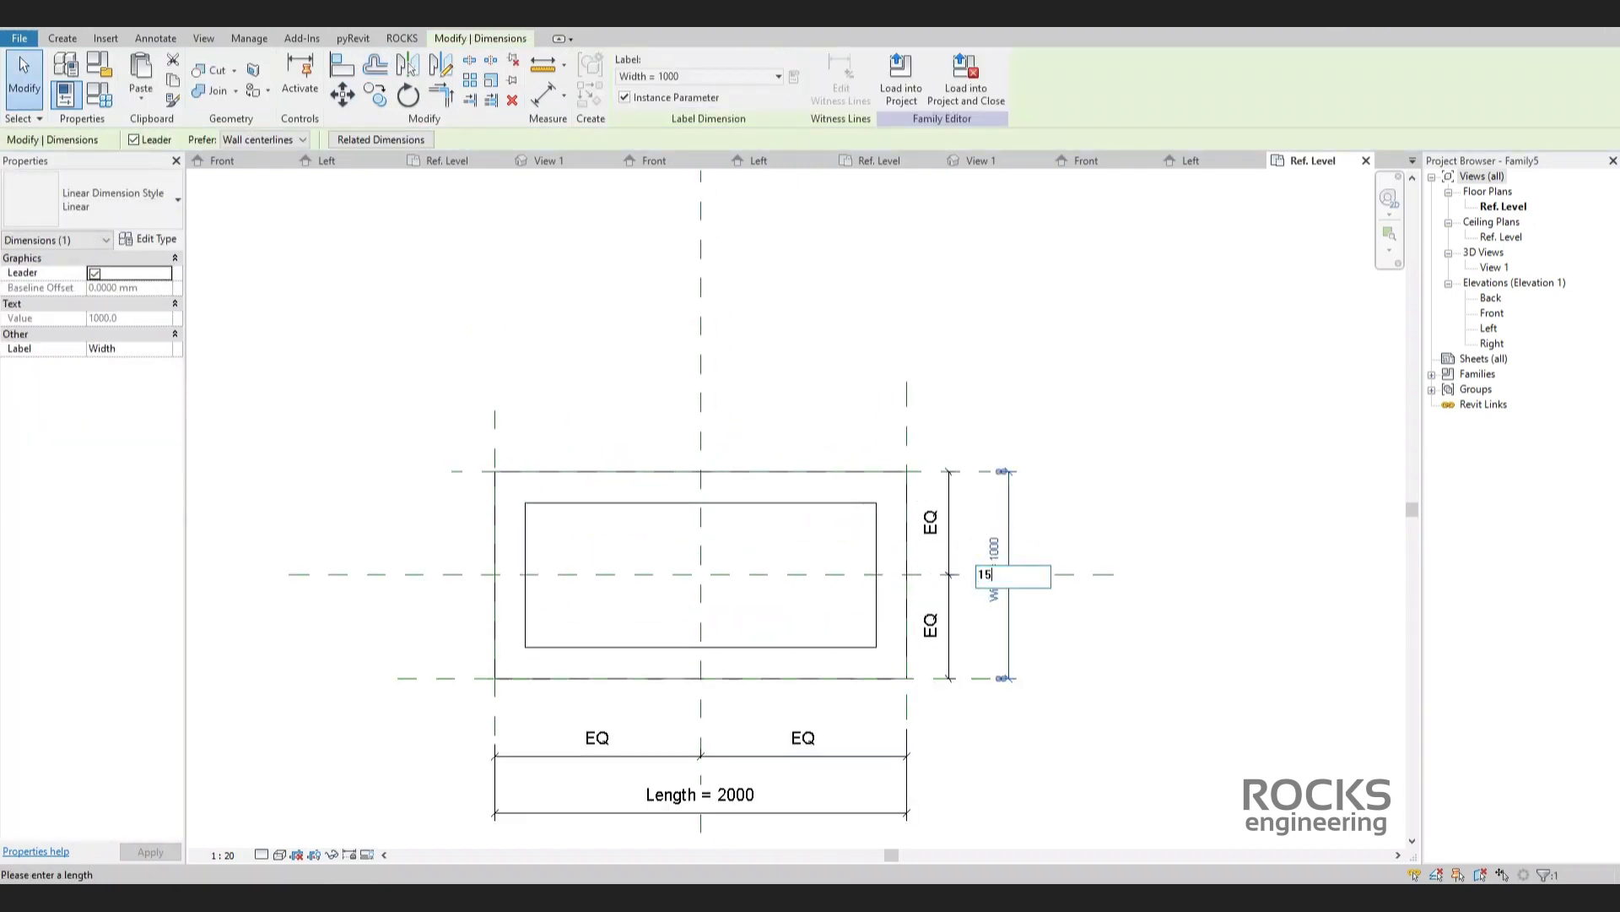
pyautogui.write('00')
pyautogui.press('Return')
pyautogui.click(733, 800)
pyautogui.click(728, 795)
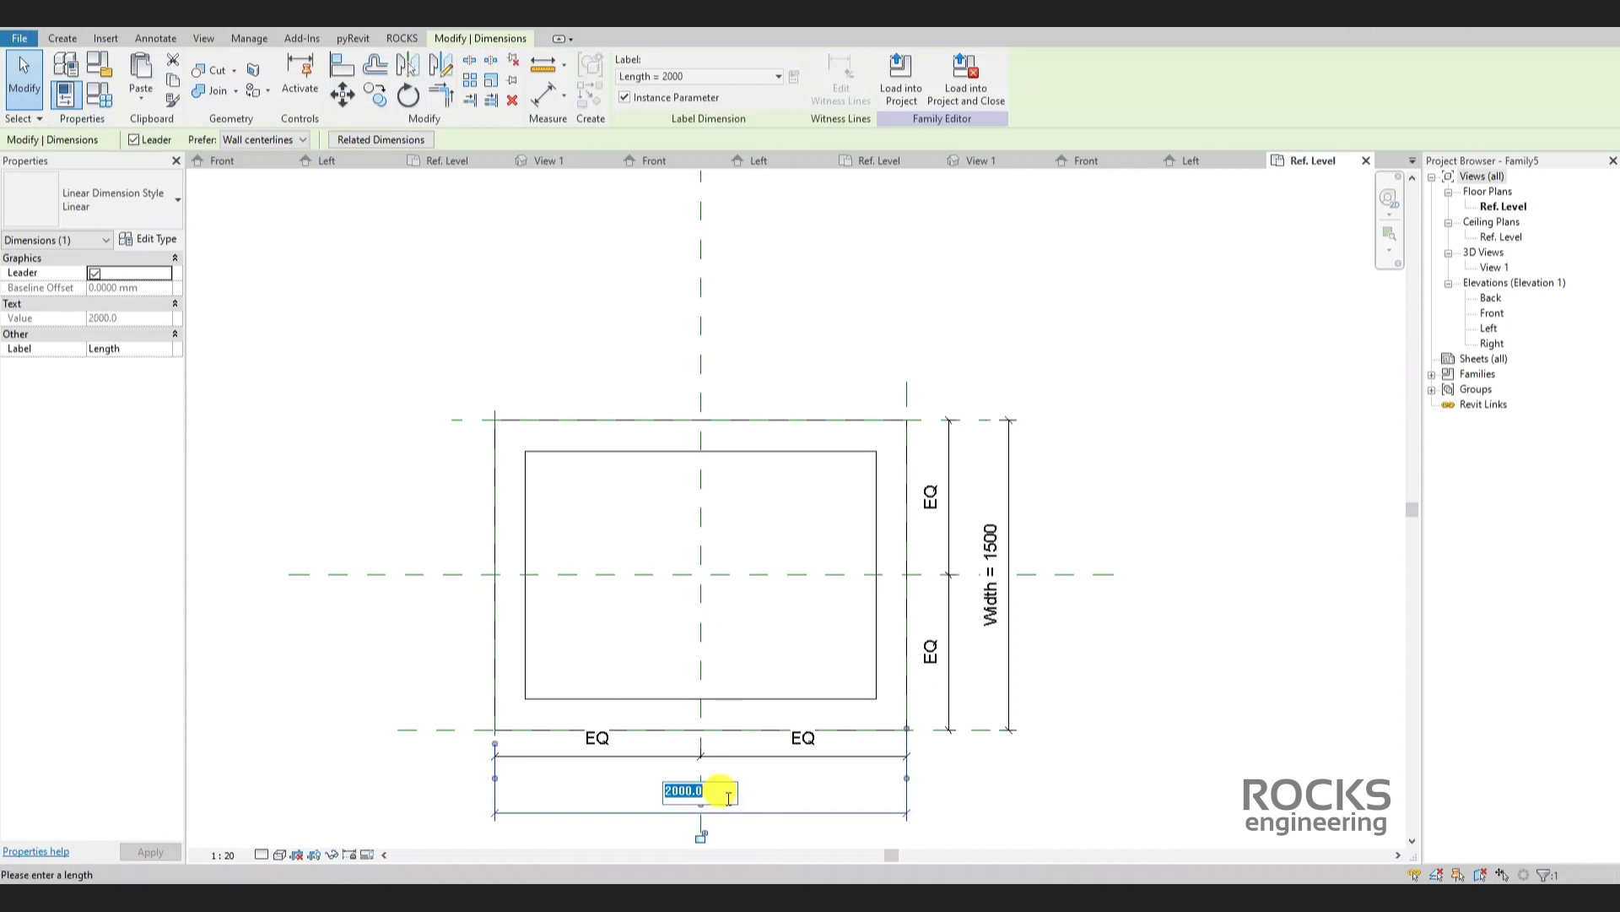
pyautogui.press('Return')
pyautogui.click(886, 785)
# Move the Length, Width and equality dimension lines farther away from the frame.
pyautogui.moveTo(898, 797); pyautogui.dragTo(903, 666, button='middle')
pyautogui.scroll(-1, 901, 663)
pyautogui.scroll(1, 901, 667)
pyautogui.moveTo(908, 681); pyautogui.dragTo(910, 738)
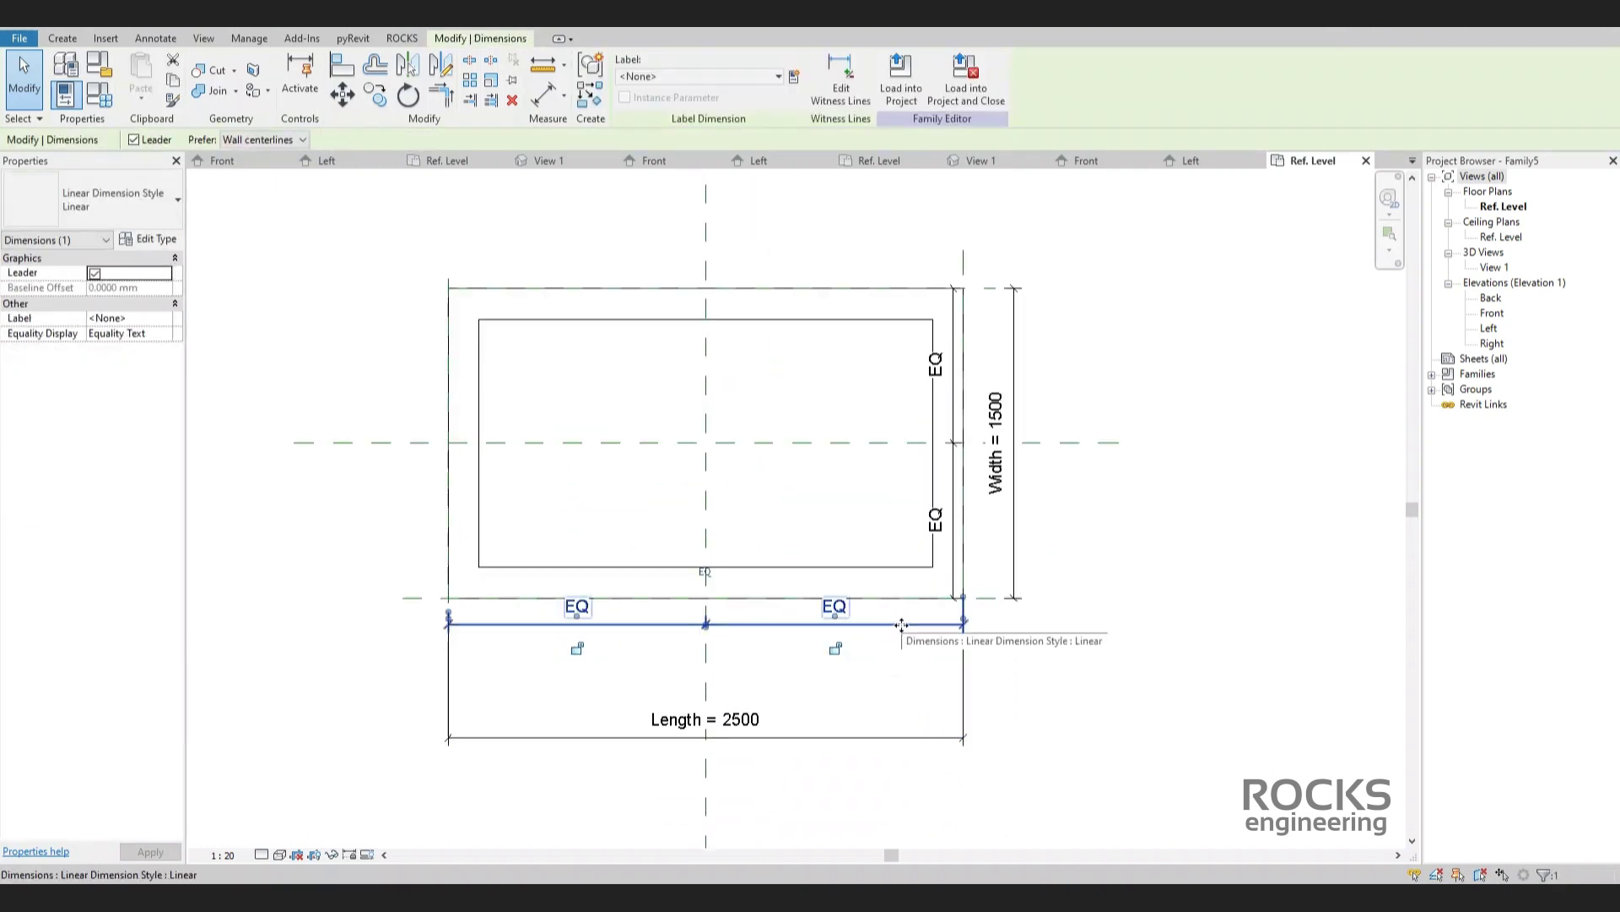
pyautogui.moveTo(902, 625); pyautogui.dragTo(908, 715)
pyautogui.moveTo(1015, 522); pyautogui.dragTo(1149, 516)
pyautogui.moveTo(955, 493); pyautogui.dragTo(1062, 488)
# Draw four reference planes inside the frame, one parallel to each of its sides.
pyautogui.scroll(-1, 861, 639)
pyautogui.press('r')
pyautogui.press('p')
pyautogui.click(889, 353)
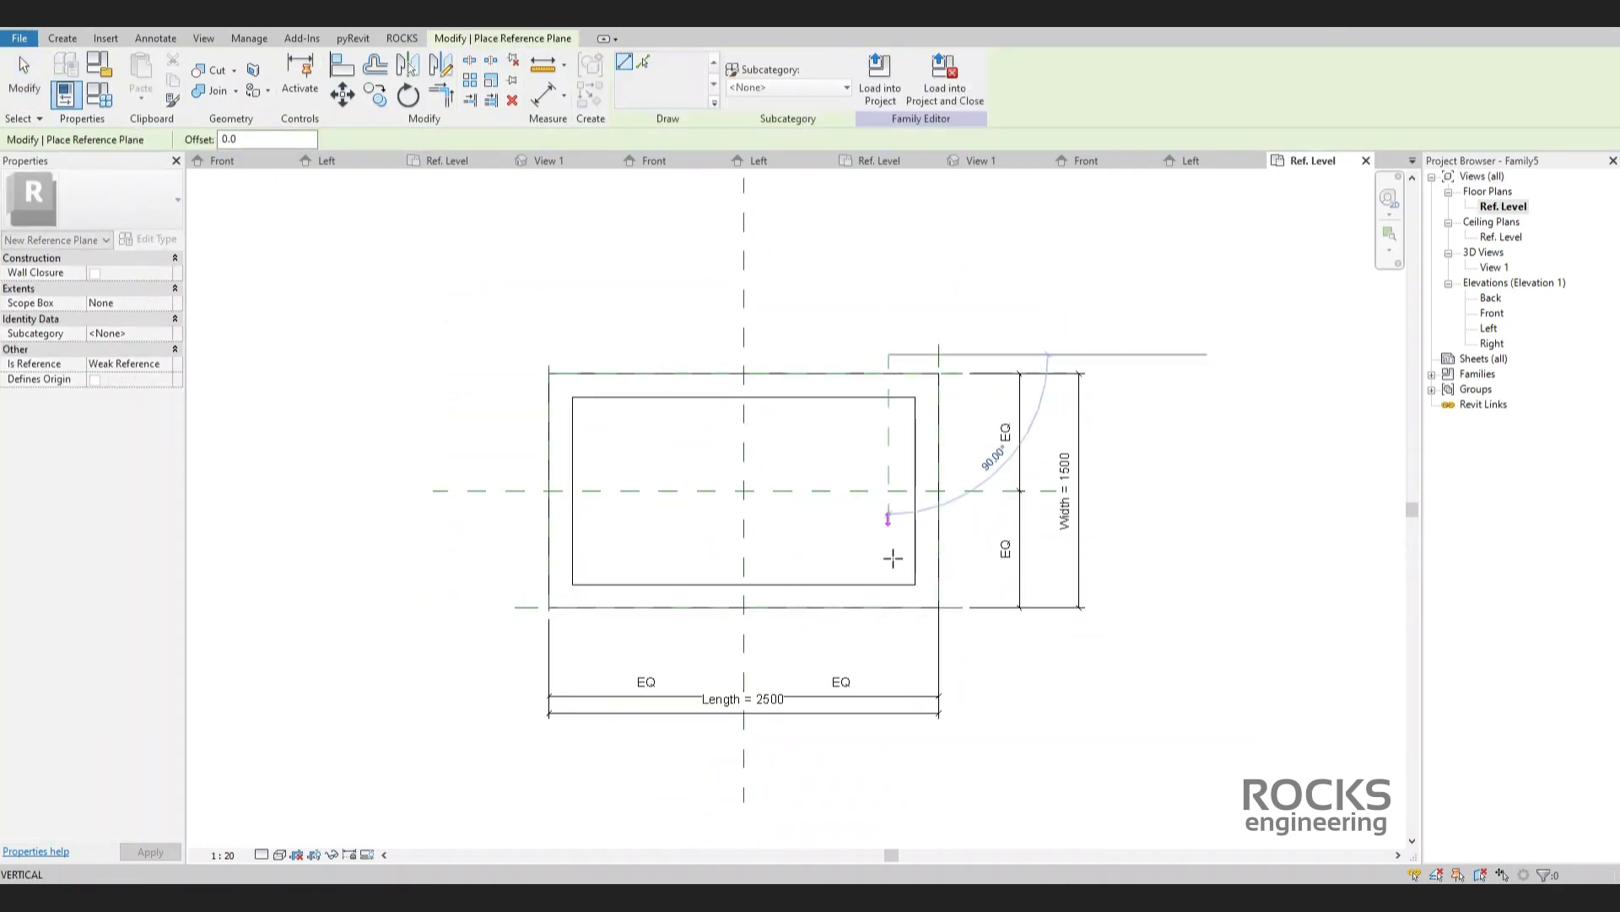
pyautogui.click(888, 645)
pyautogui.click(515, 413)
pyautogui.click(963, 413)
pyautogui.click(963, 570)
pyautogui.click(499, 570)
pyautogui.click(613, 636)
pyautogui.click(613, 344)
# Dimension each inner reference plane from the adjacent outer reference plane on all four sides of the frame.
pyautogui.press('d')
pyautogui.press('i')
pyautogui.scroll(1, 599, 437)
pyautogui.click(617, 338)
pyautogui.click(534, 345)
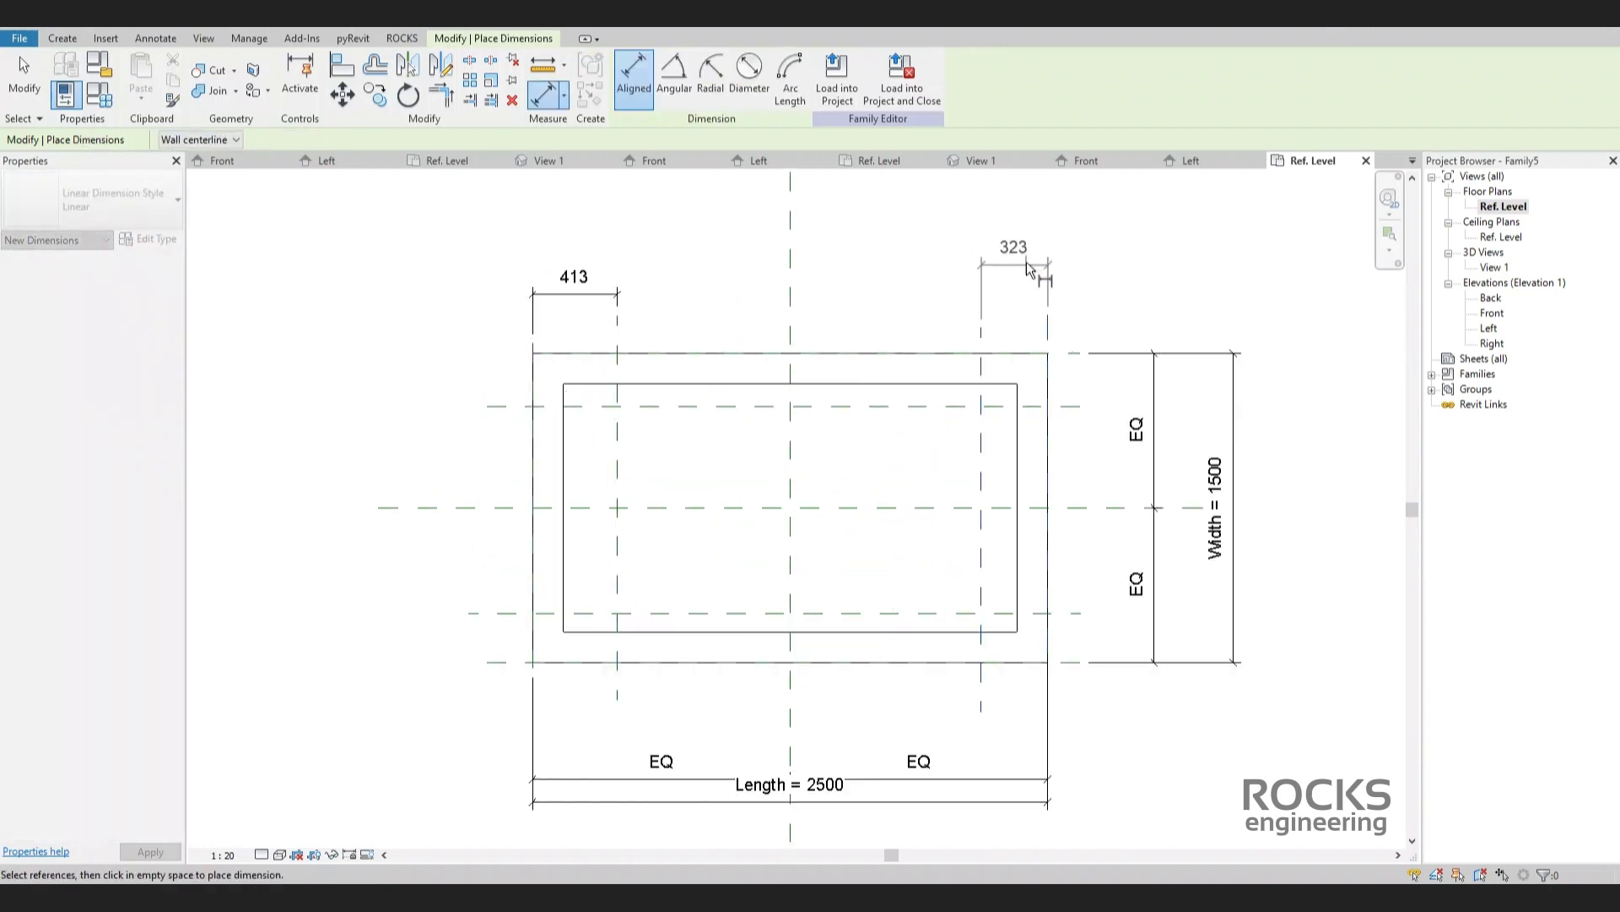
pyautogui.click(509, 613)
pyautogui.click(504, 663)
pyautogui.click(402, 639)
pyautogui.press('Escape')
pyautogui.press('Escape')
# Label the four edge dimensions with a new instance parameter named Top Shade Profile Width and set it to 150.
pyautogui.click(403, 633)
pyautogui.keyDown('ctrl'); pyautogui.click(486, 384); pyautogui.keyUp('ctrl')
pyautogui.keyDown('ctrl'); pyautogui.click(1009, 262); pyautogui.keyUp('ctrl')
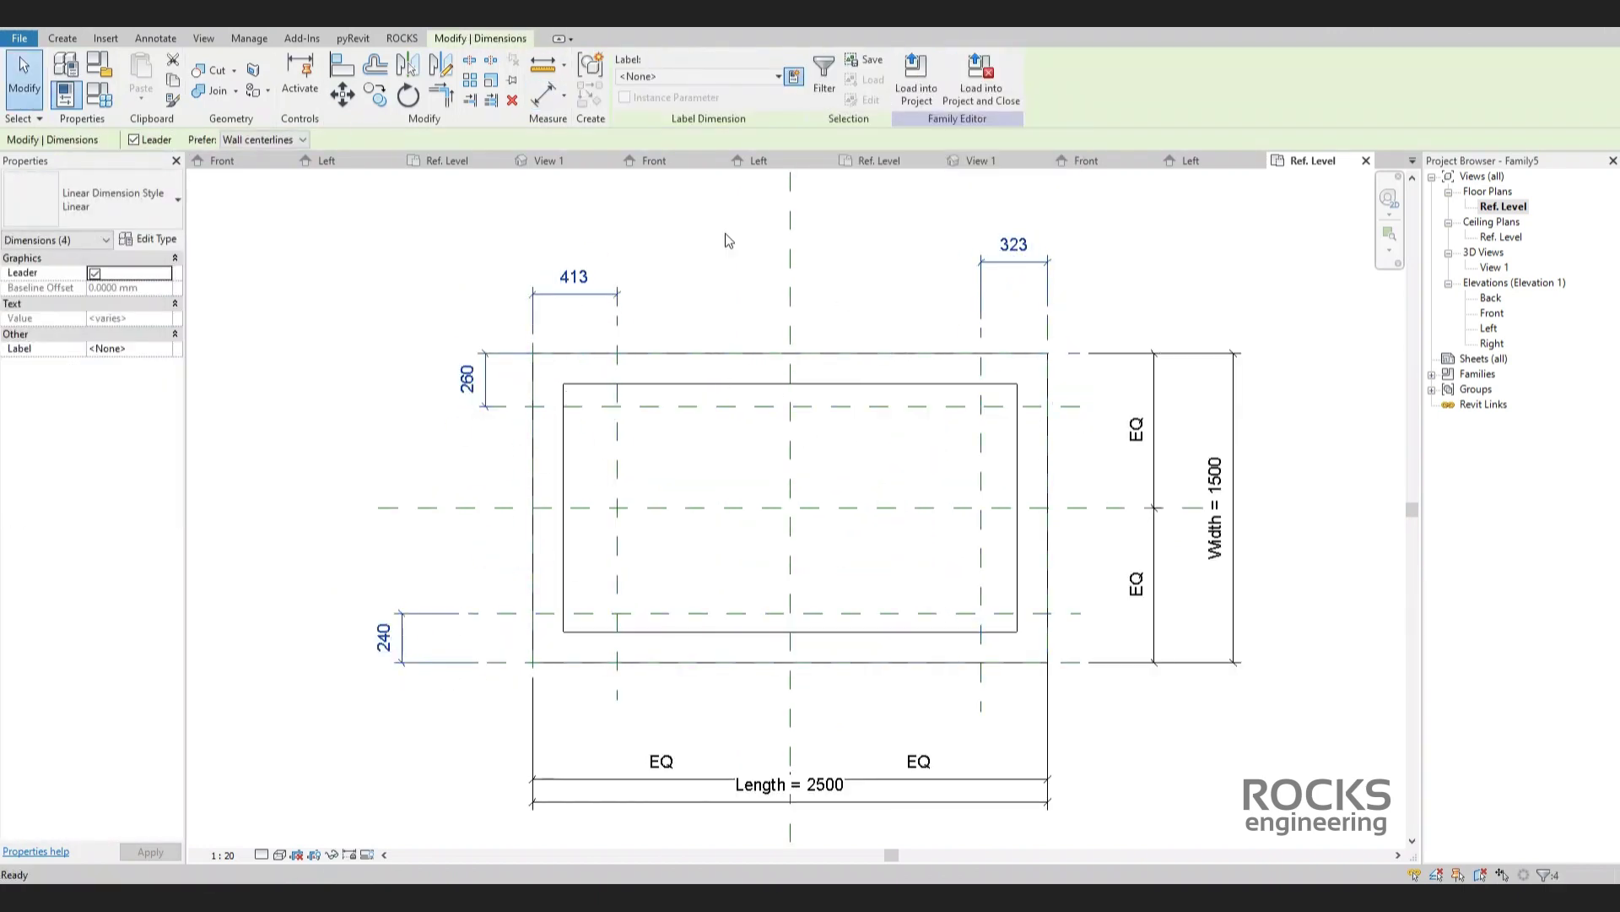
pyautogui.click(793, 77)
pyautogui.write('Top ')
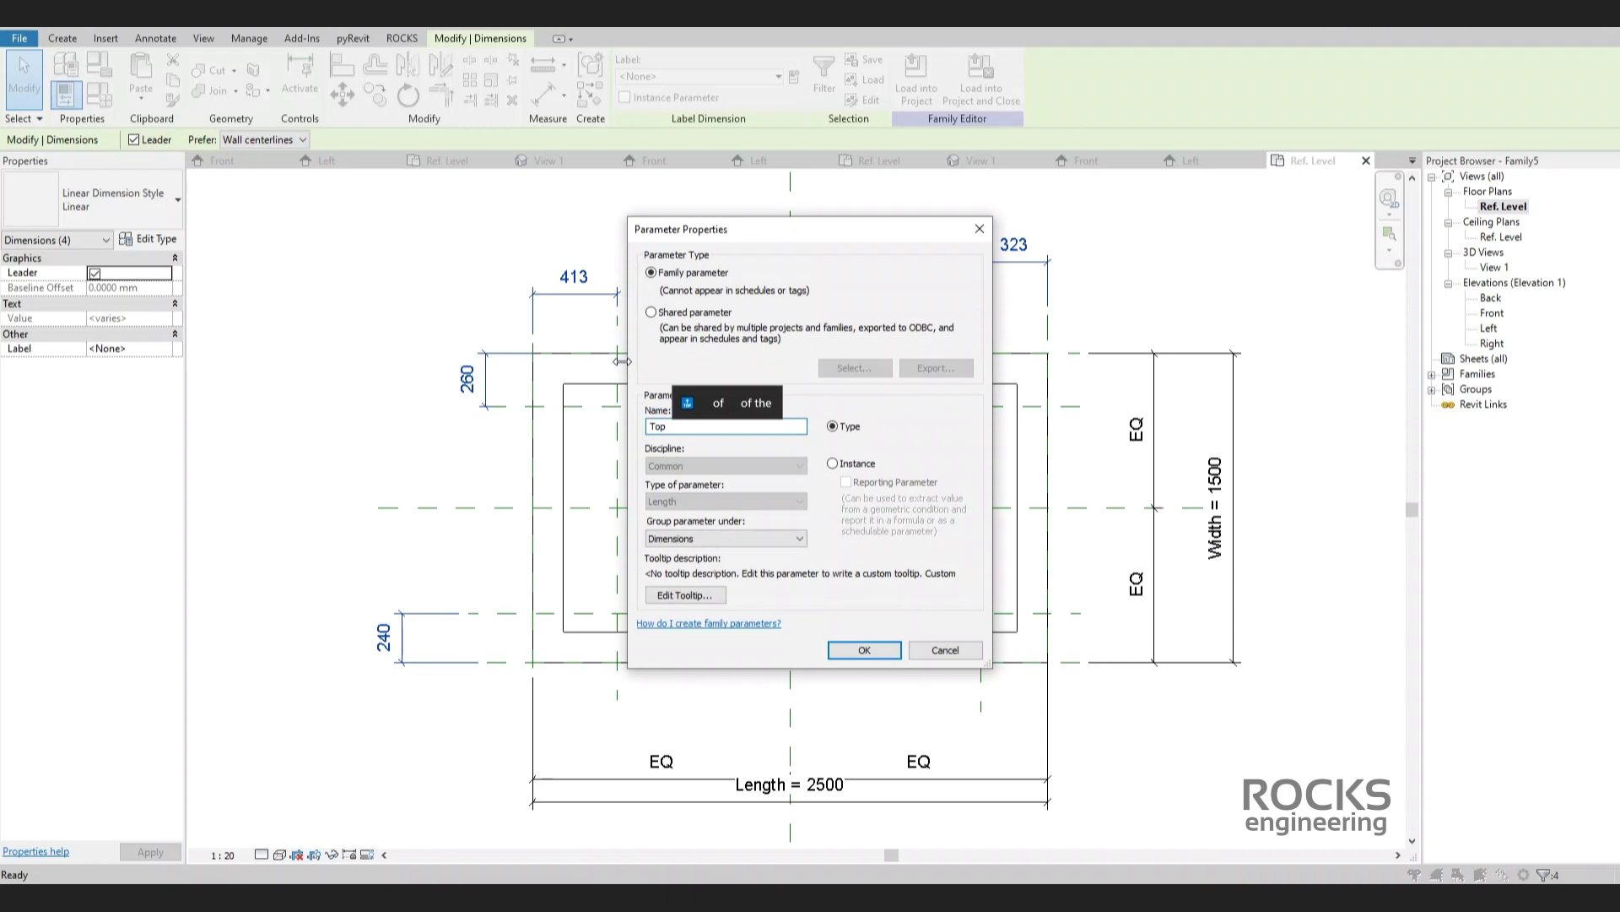
pyautogui.write(' Shade Profile Wid')
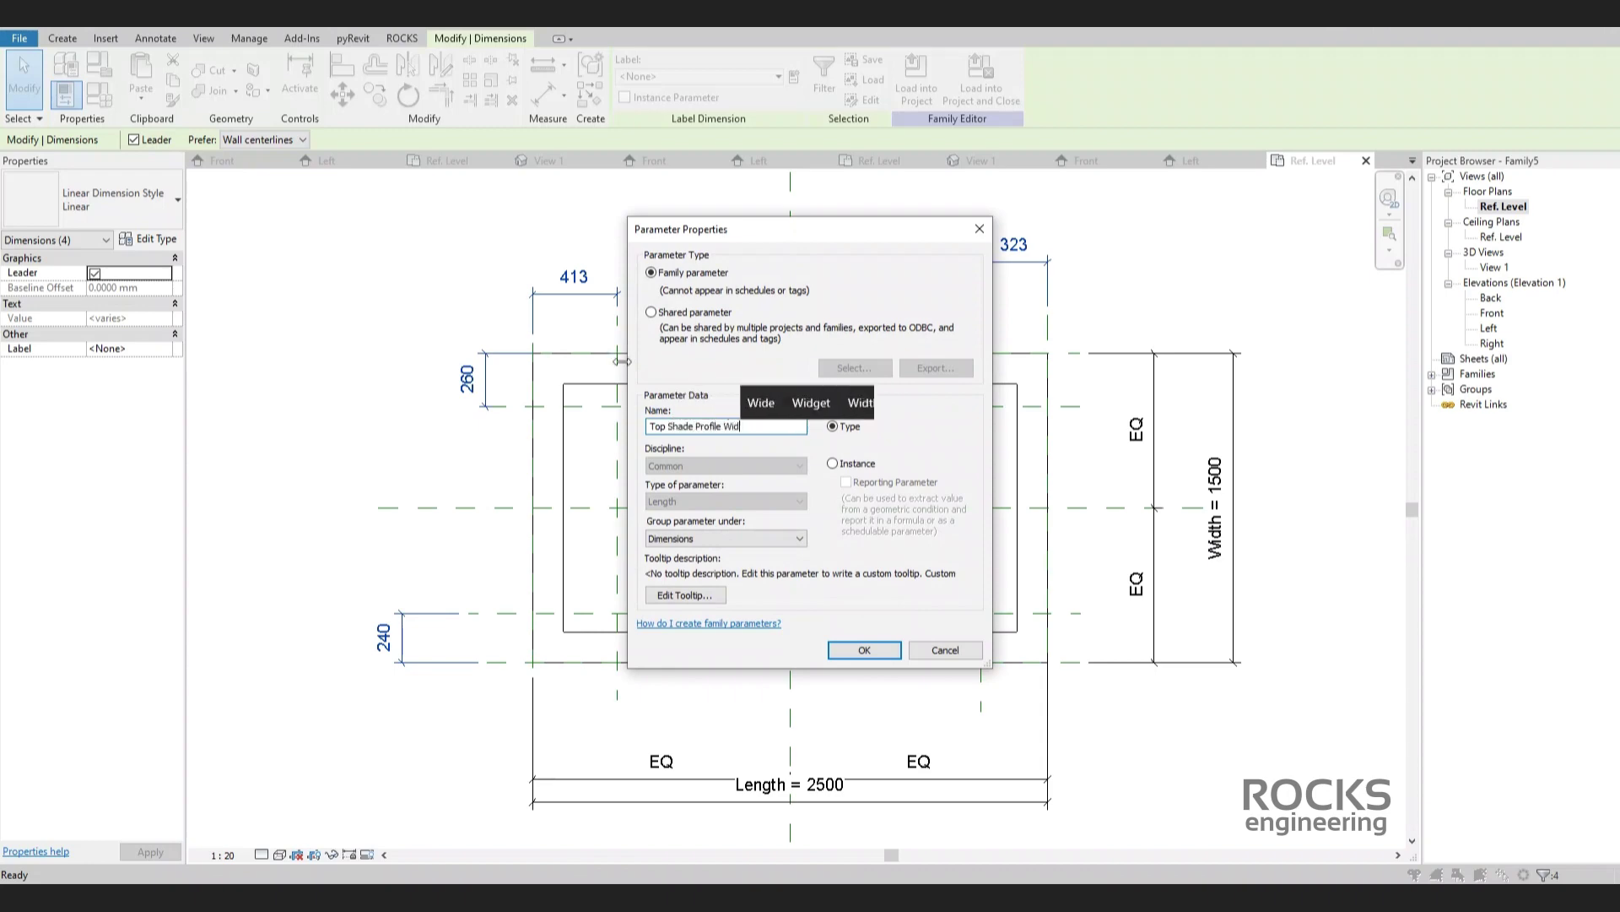
pyautogui.write('th')
pyautogui.press('Return')
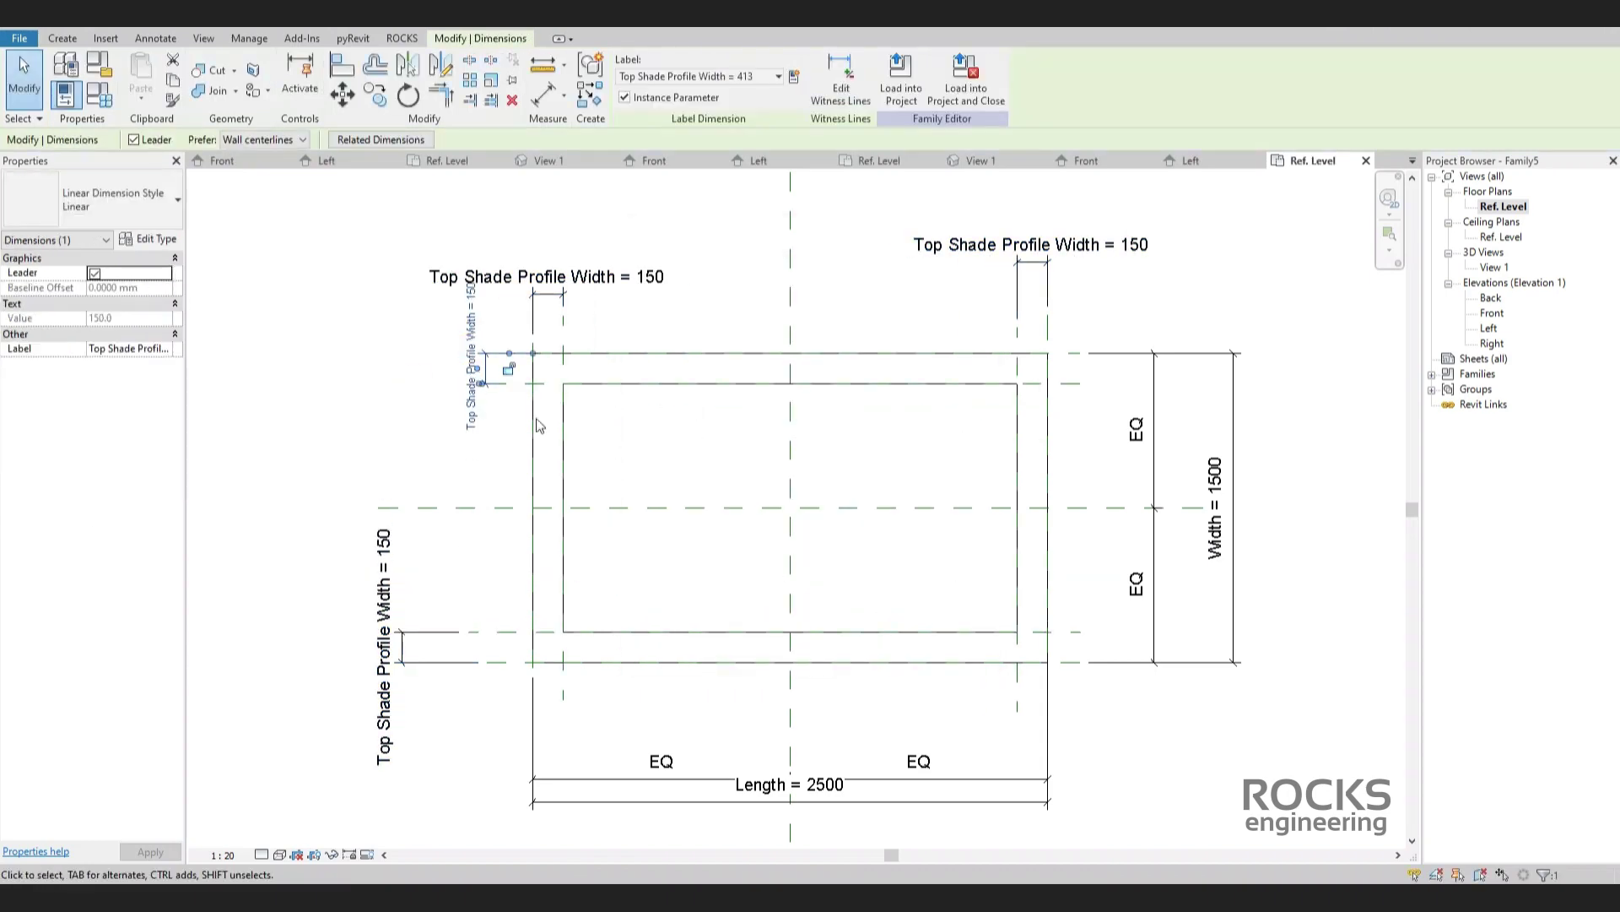
# Edit the extrusion sketch, align and lock the inner rectangle's sides to the inner reference planes, and finish the sketch.
pyautogui.click(533, 422)
pyautogui.click(635, 80)
pyautogui.press('a')
pyautogui.press('l')
pyautogui.click(517, 383)
pyautogui.click(591, 384)
pyautogui.click(813, 353)
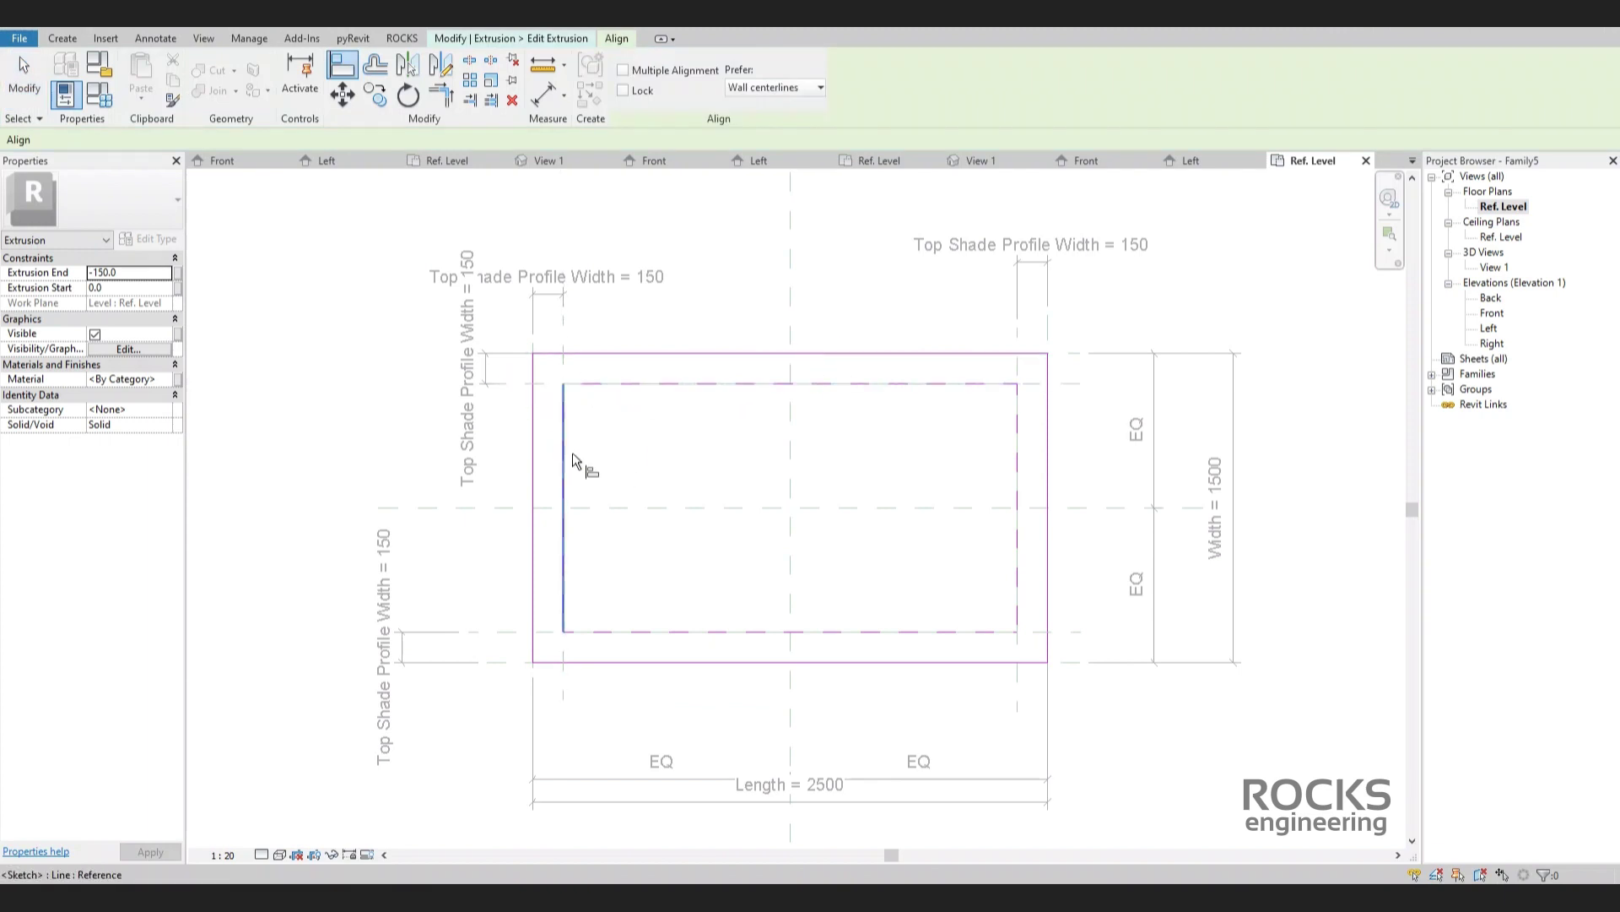
pyautogui.click(1020, 686)
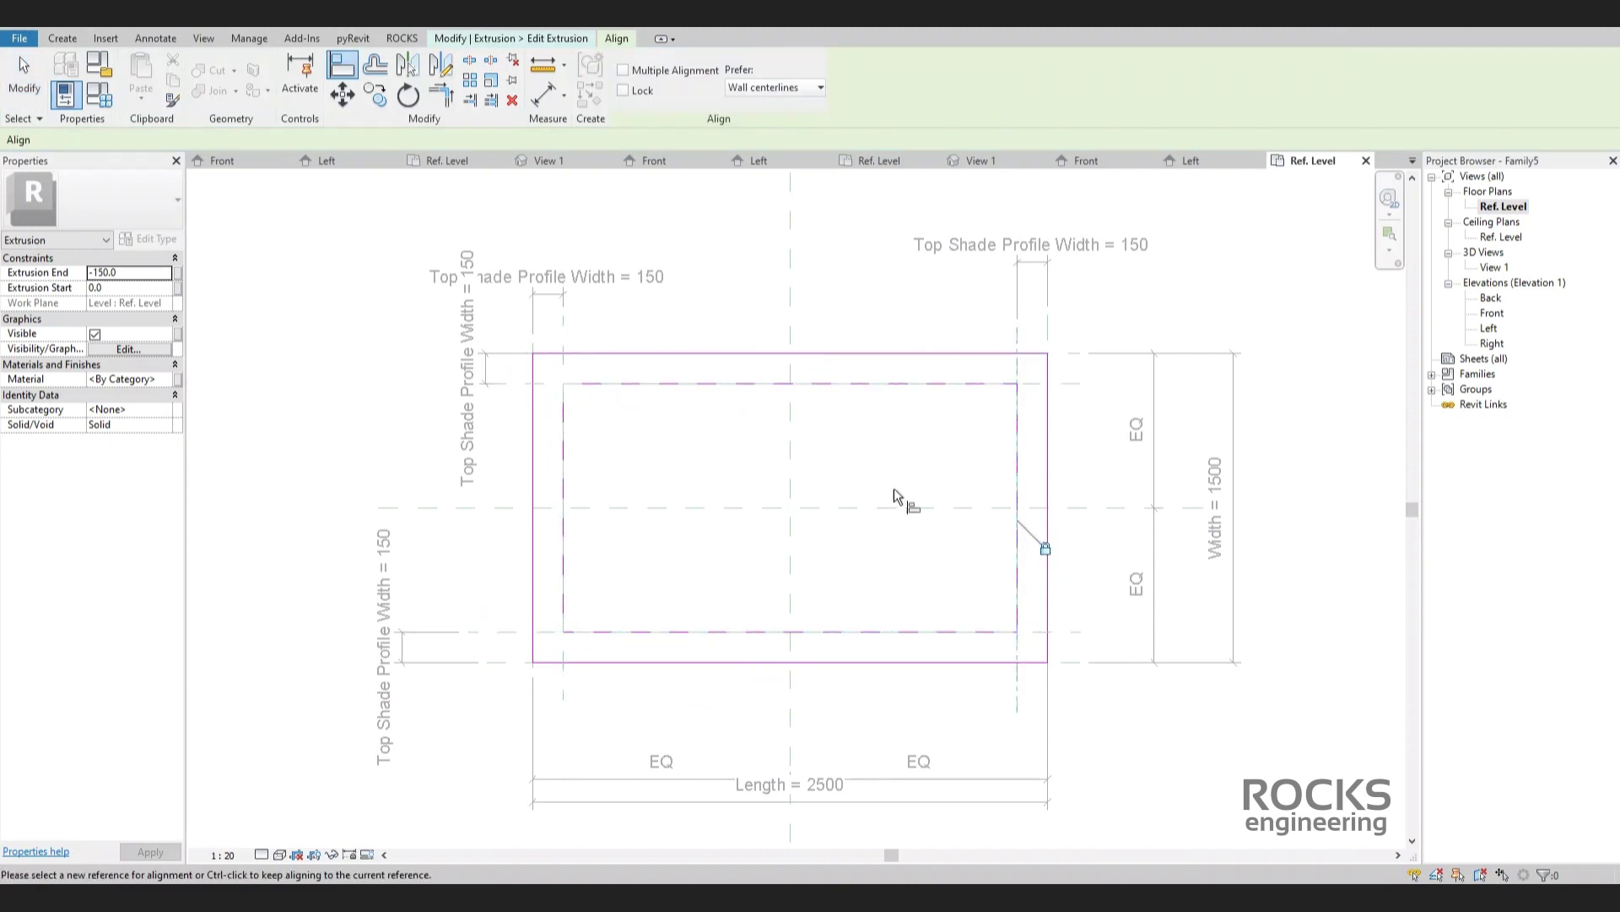
pyautogui.press('Escape')
pyautogui.press('Escape')
pyautogui.click(629, 98)
pyautogui.click(1140, 787)
# Set the Top Shade Profile Width parameter to 200.
pyautogui.click(1047, 262)
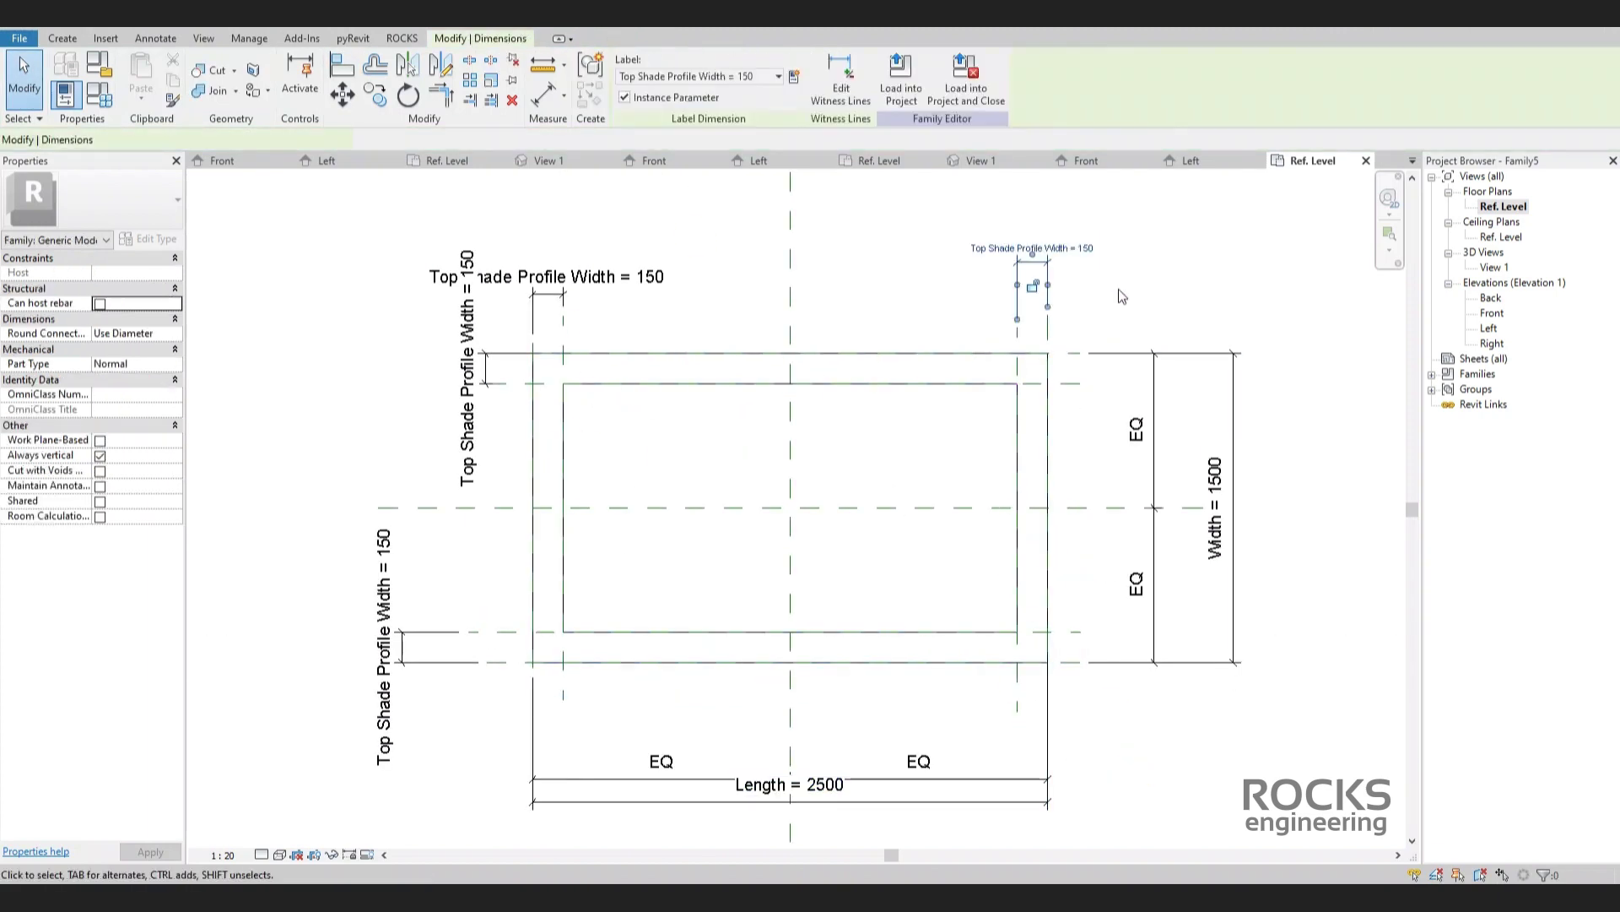
pyautogui.click(1086, 252)
pyautogui.write('200')
pyautogui.press('Return')
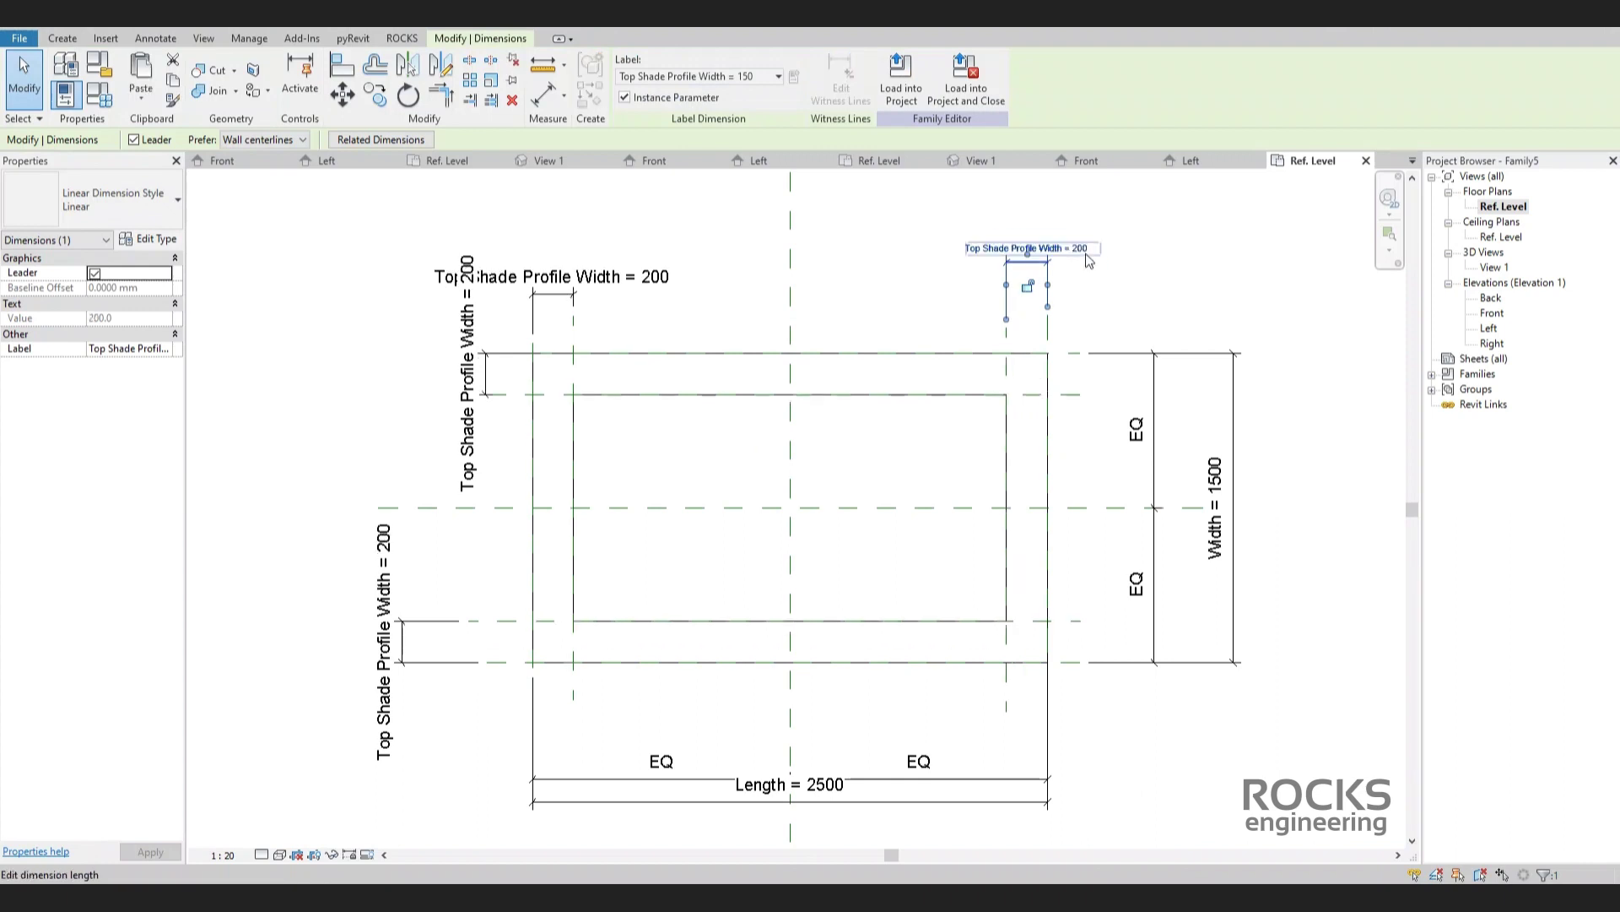
# Undo the last change to the Top Shade Profile Width.
pyautogui.press('Escape')
pyautogui.hotkey('ctrl', 'z')
pyautogui.click(1216, 301)
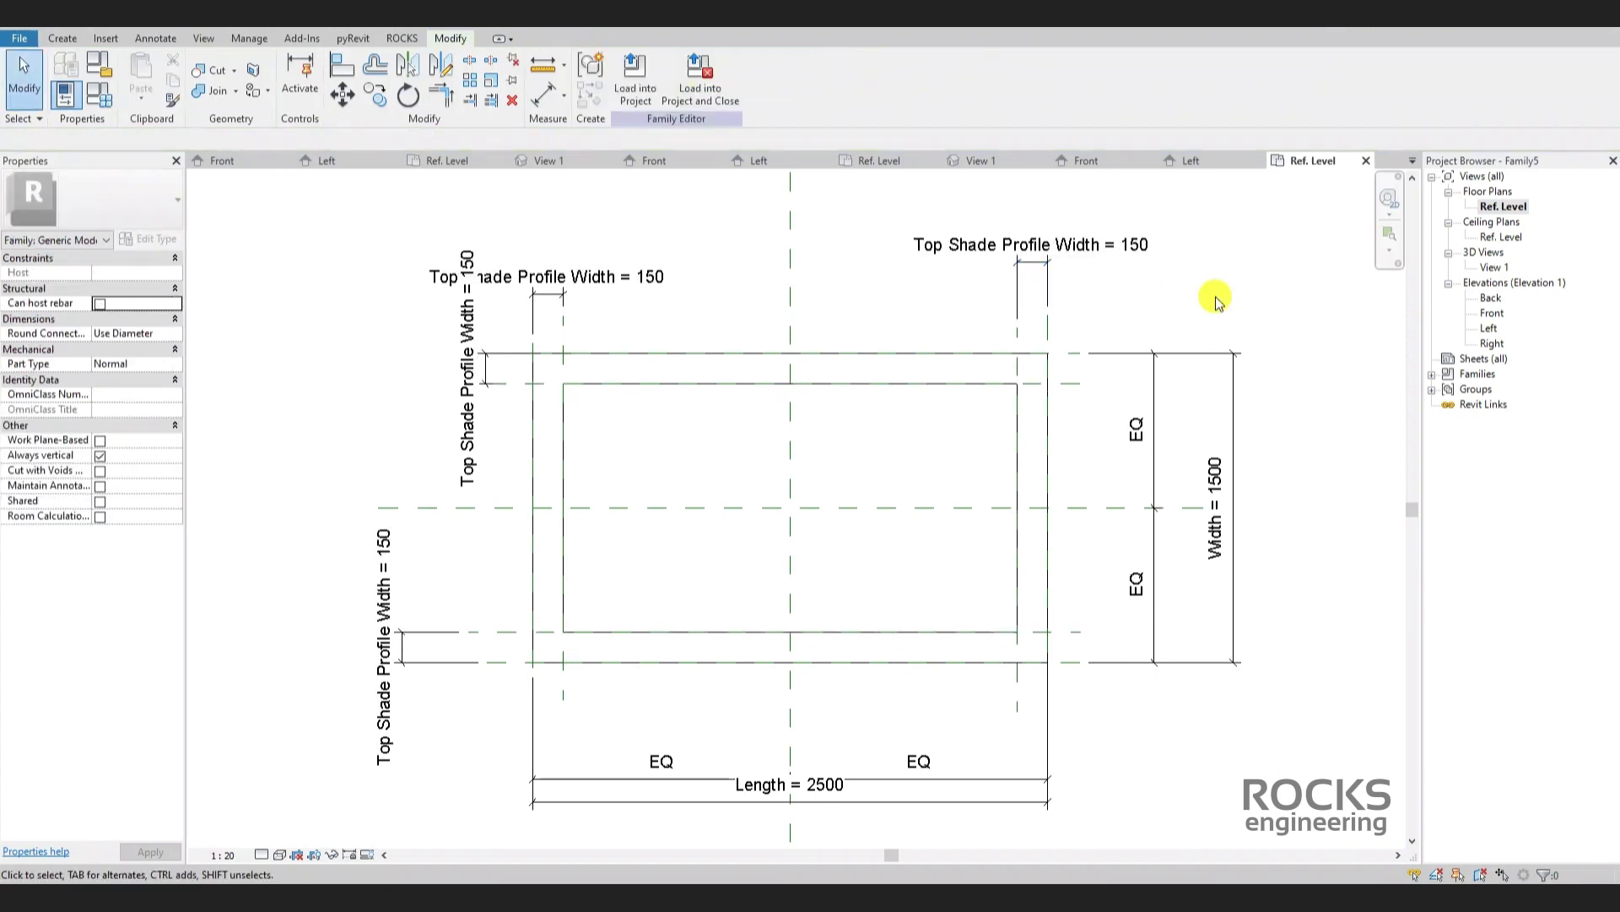
# In the Front elevation, draw a horizontal reference plane below the frame and dimension it from the Ref. Level.
pyautogui.doubleClick(1506, 312)
pyautogui.click(1081, 701)
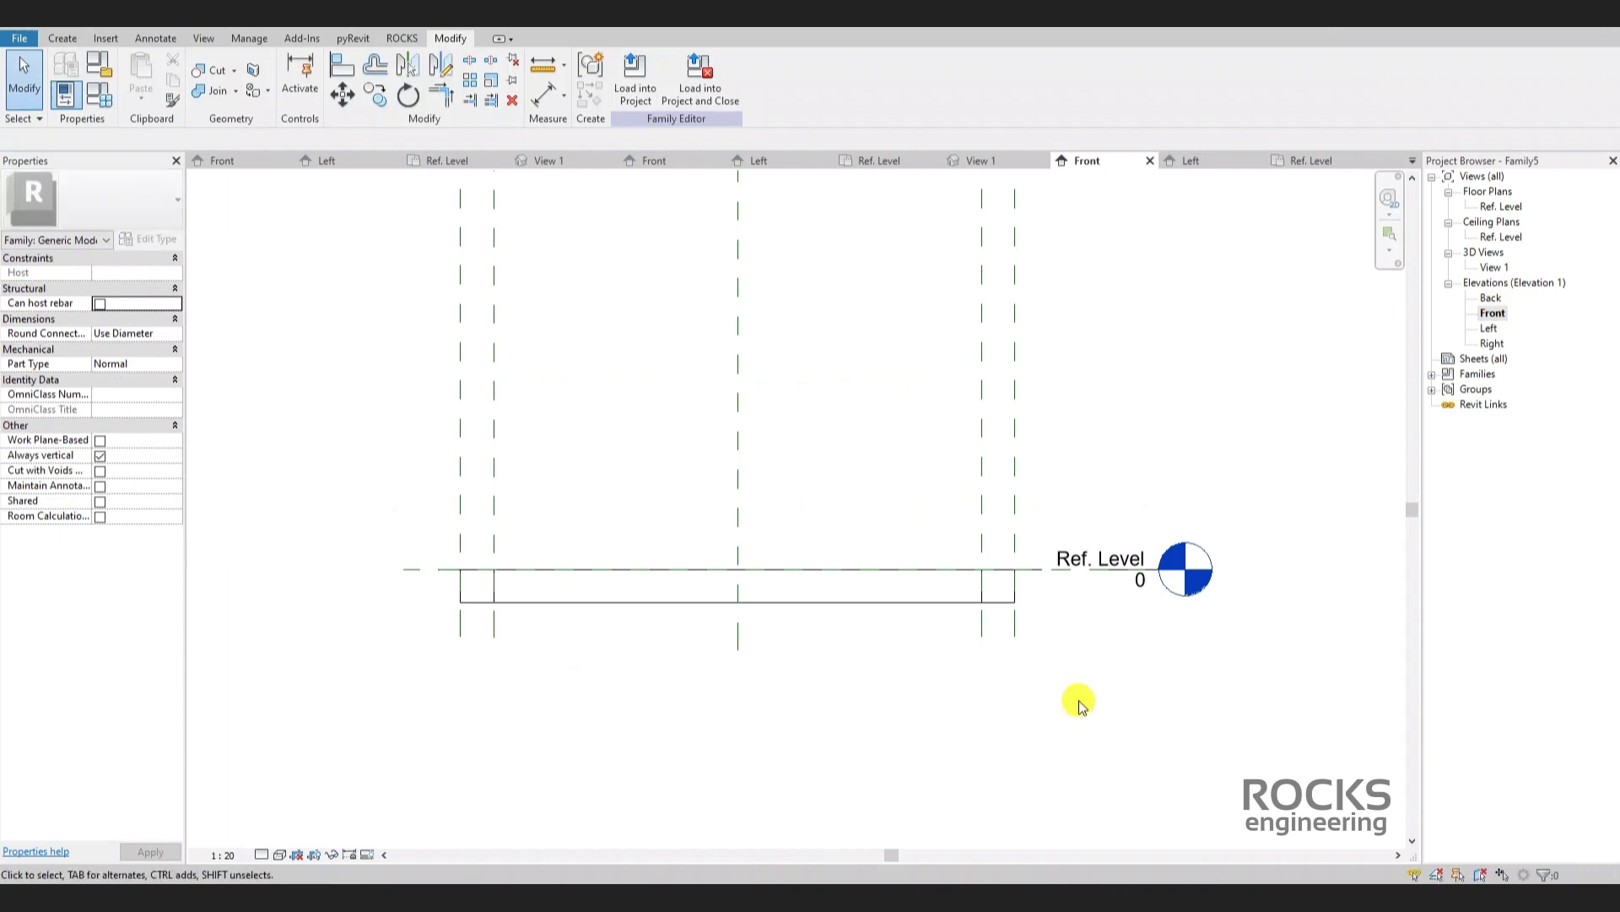
pyautogui.press('p')
pyautogui.click(408, 619)
pyautogui.click(1077, 618)
pyautogui.press('d')
pyautogui.press('i')
pyautogui.click(352, 593)
pyautogui.click(333, 593)
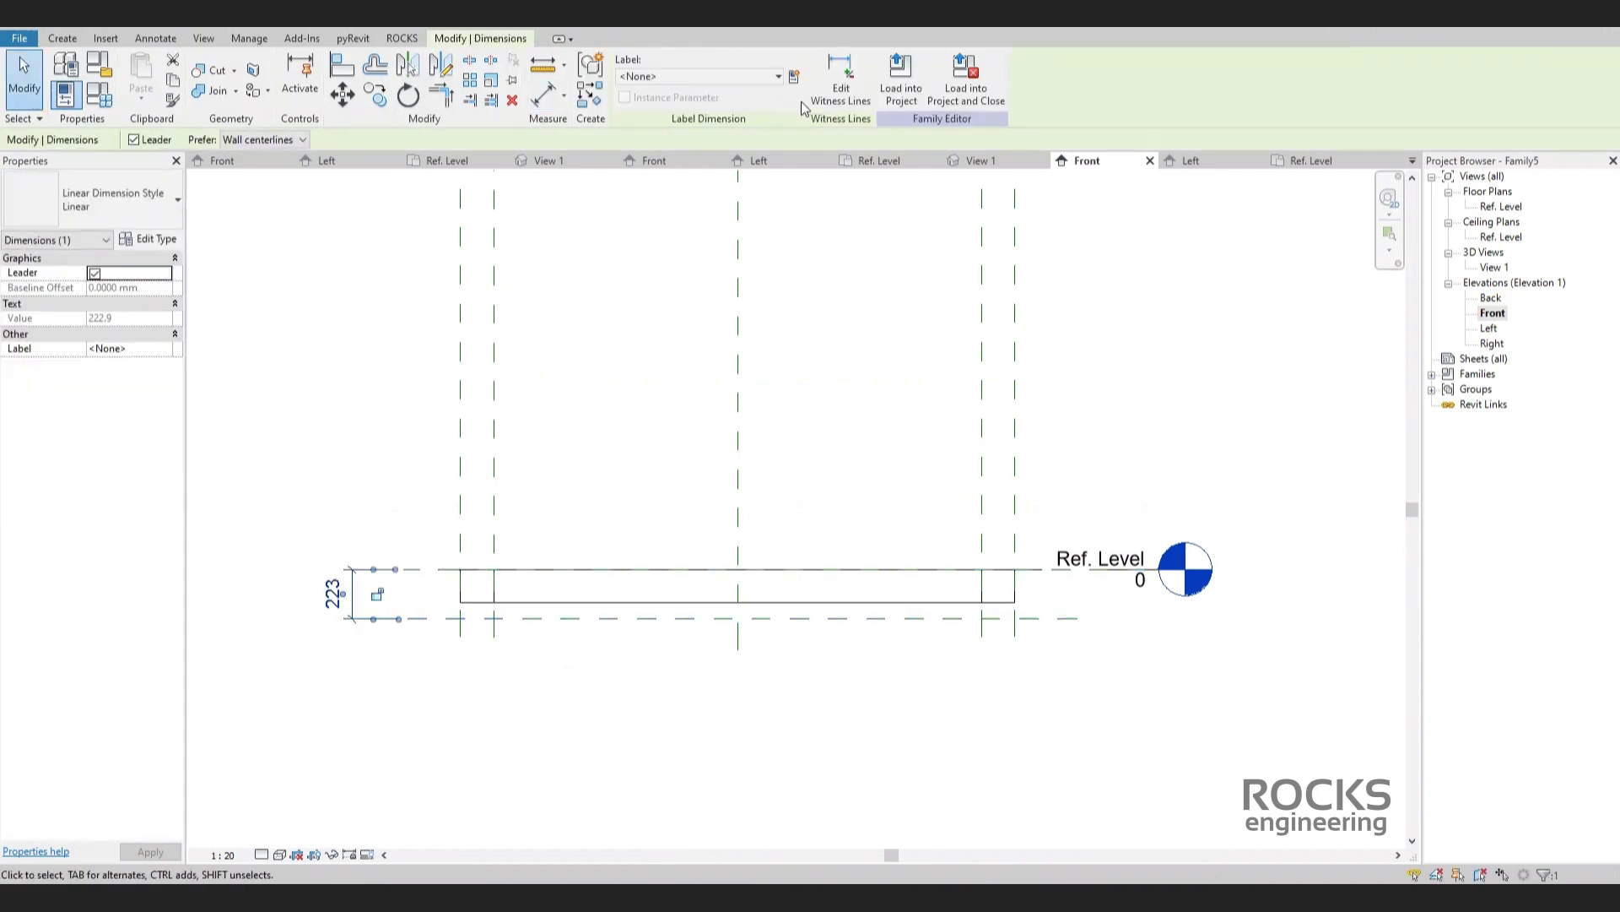
# Label the vertical dimension with a new instance parameter named Top Shade Thickness and set it to 150.
pyautogui.click(793, 77)
pyautogui.write('Top Shade Thickness')
pyautogui.press('Return')
pyautogui.click(334, 593)
pyautogui.write('150')
pyautogui.press('Return')
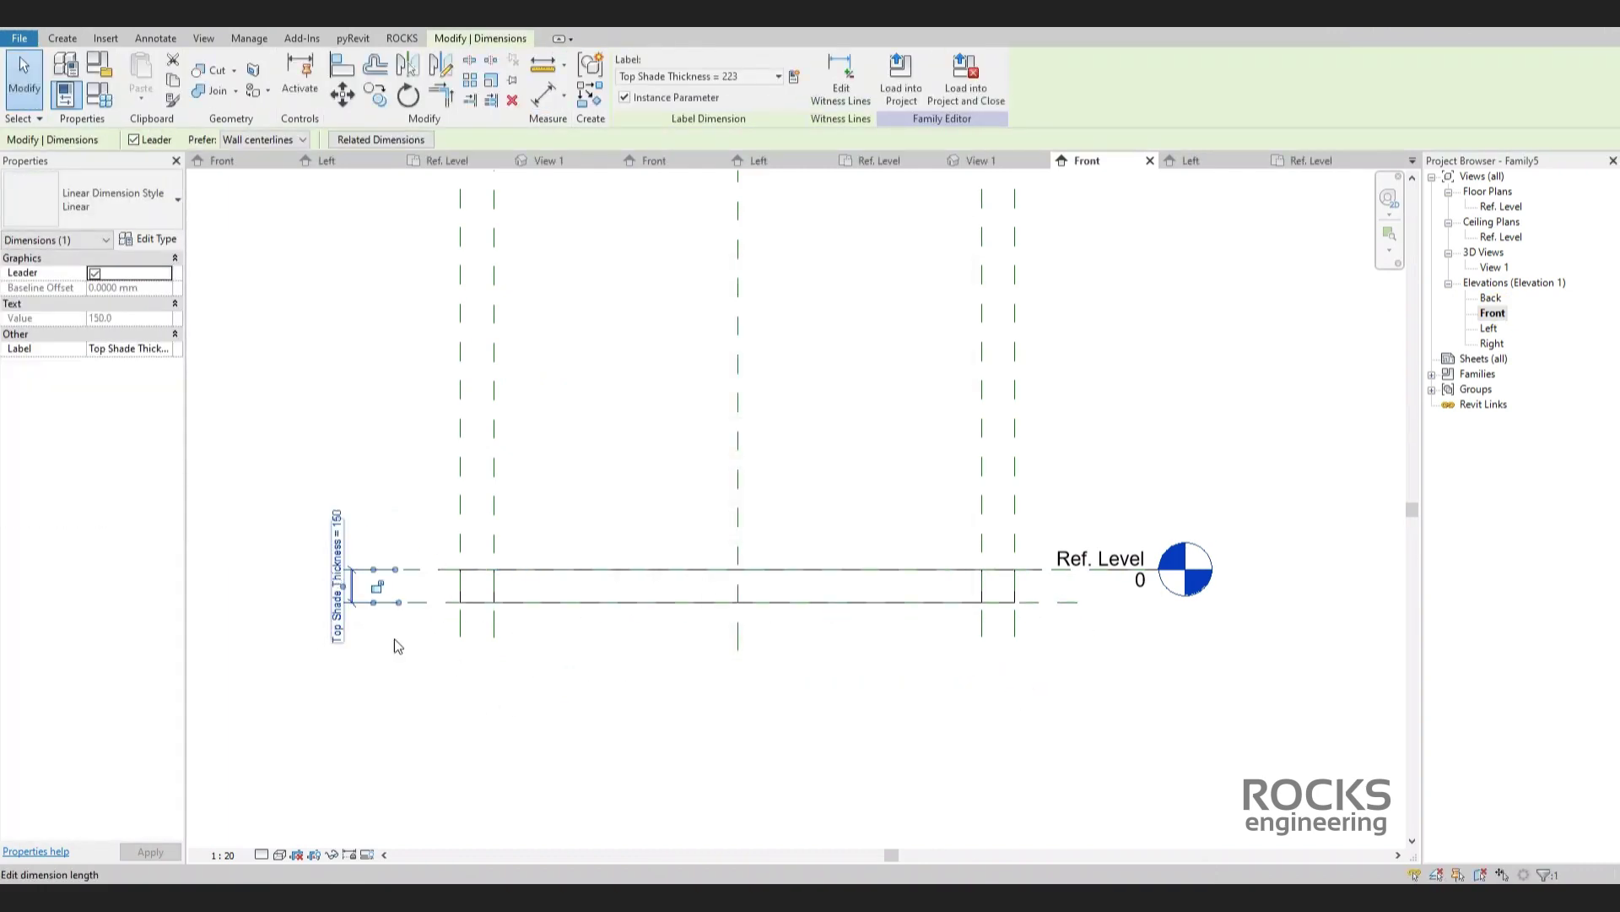
# Snap the underside of the frame extrusion to the lower reference plane and lock it there.
pyautogui.click(709, 603)
pyautogui.moveTo(738, 609); pyautogui.dragTo(743, 575)
pyautogui.click(758, 651)
pyautogui.scroll(2, 758, 652)
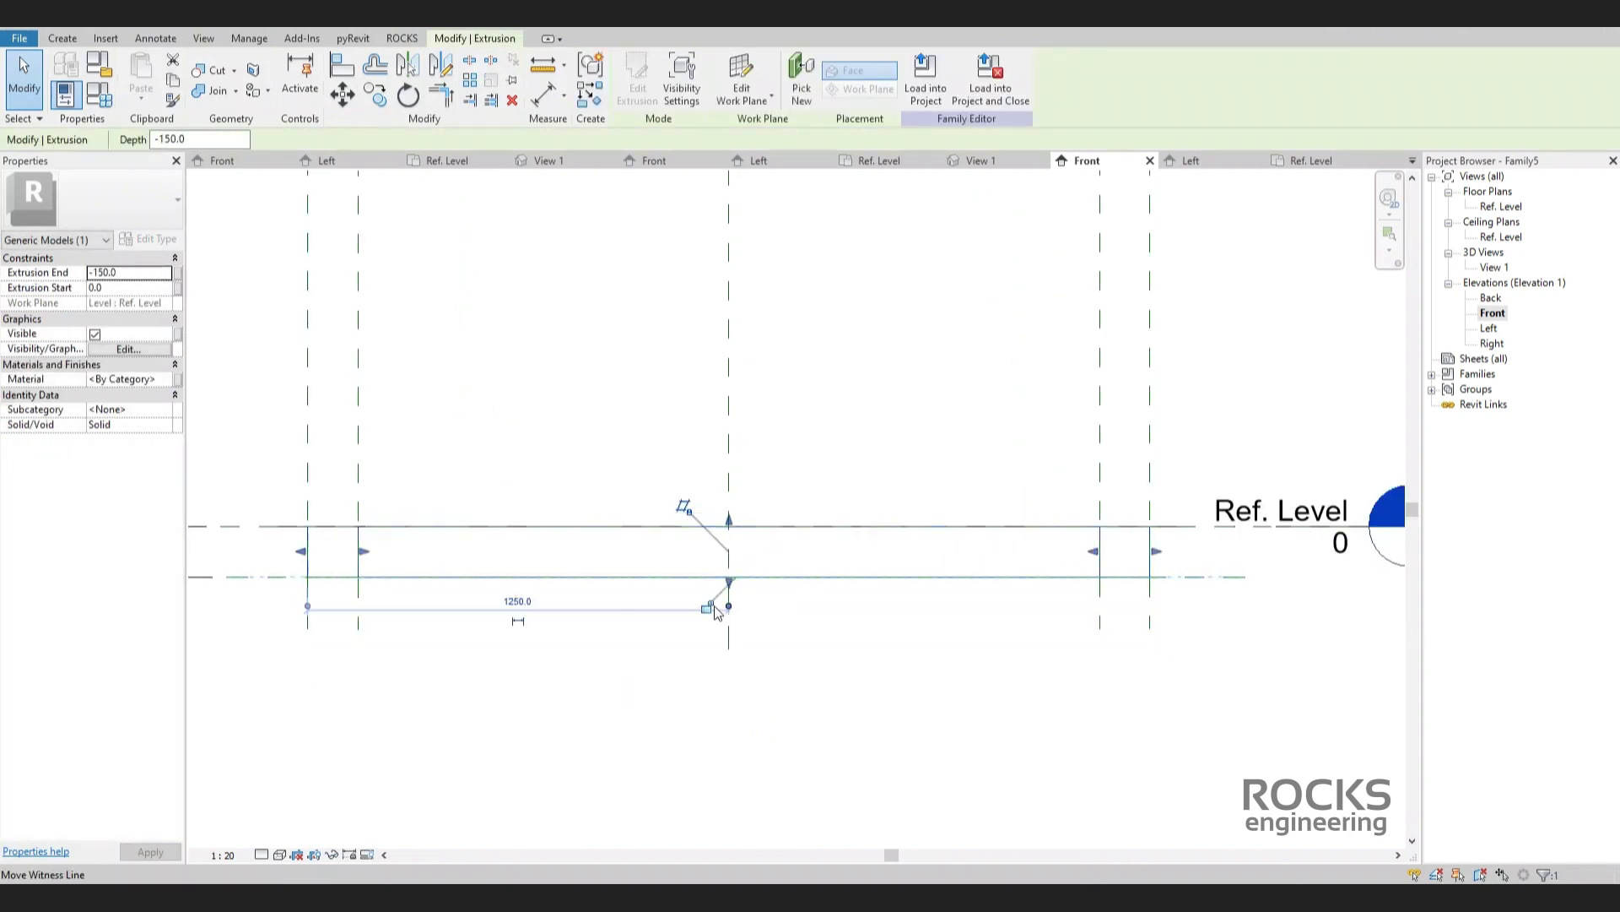
pyautogui.click(712, 605)
pyautogui.press('Escape')
# Test the frame by setting Top Shade Thickness to 200, and undo the change.
pyautogui.moveTo(472, 616); pyautogui.dragTo(687, 608, button='middle')
pyautogui.doubleClick(333, 525)
pyautogui.write('200')
pyautogui.press('Return')
pyautogui.click(484, 667)
pyautogui.hotkey('ctrl', 'z')
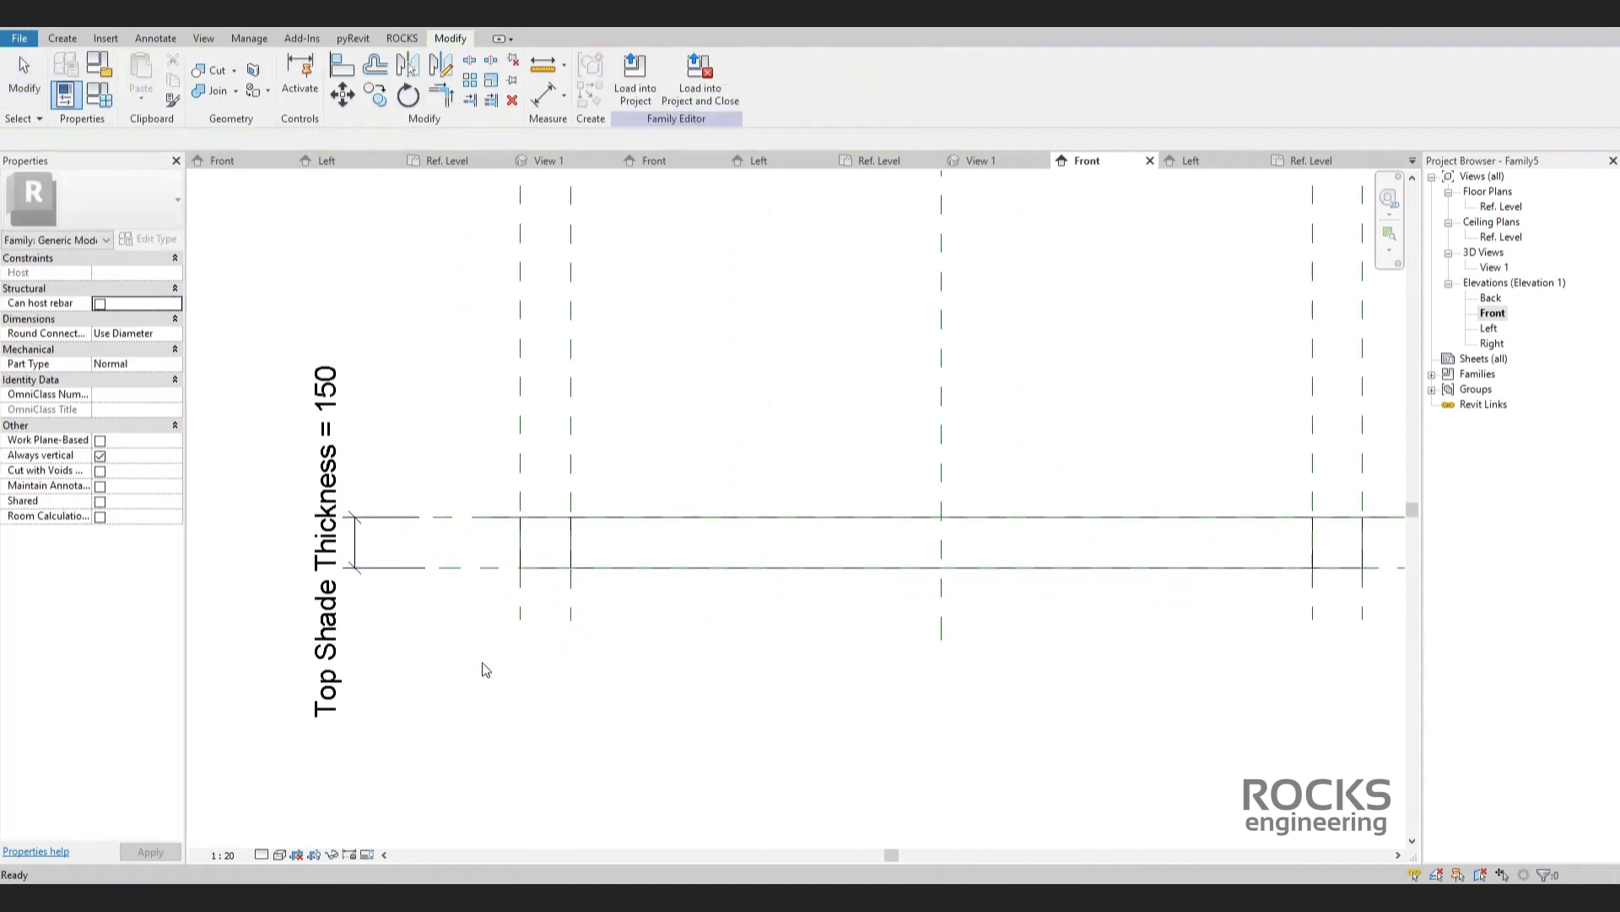
# Return to the Ref. Level plan, save the family as Pergoal Top Shade and load it into the Pergola Main Family.
pyautogui.click(1310, 160)
pyautogui.click(20, 38)
pyautogui.click(46, 139)
pyautogui.write('Pergola Top Shade')
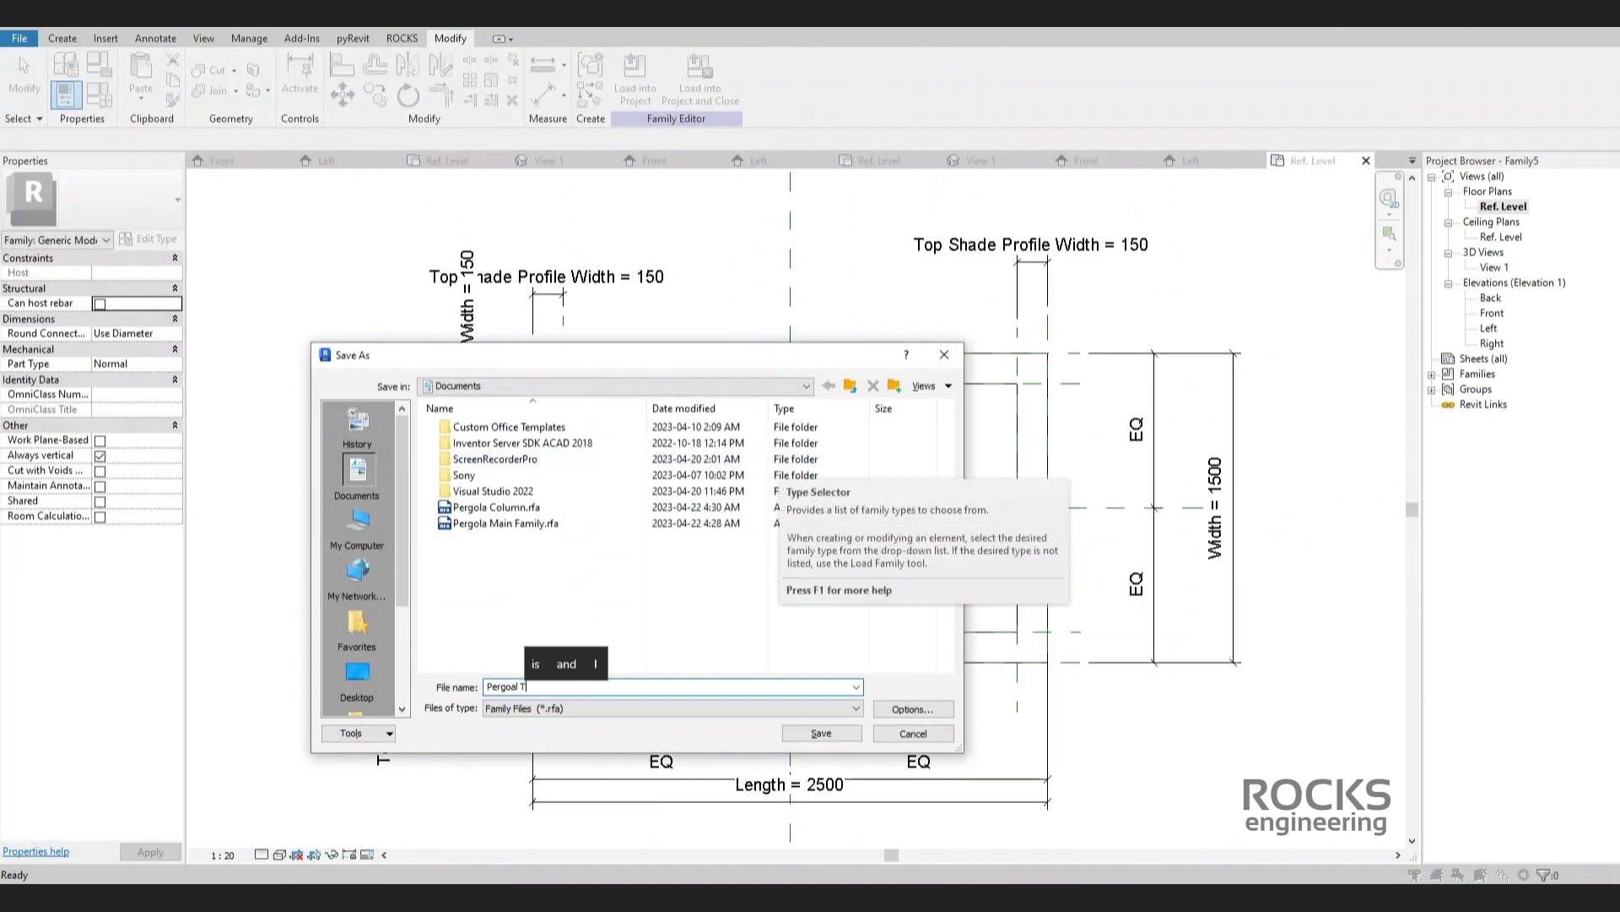
pyautogui.press('Return')
pyautogui.click(763, 578)
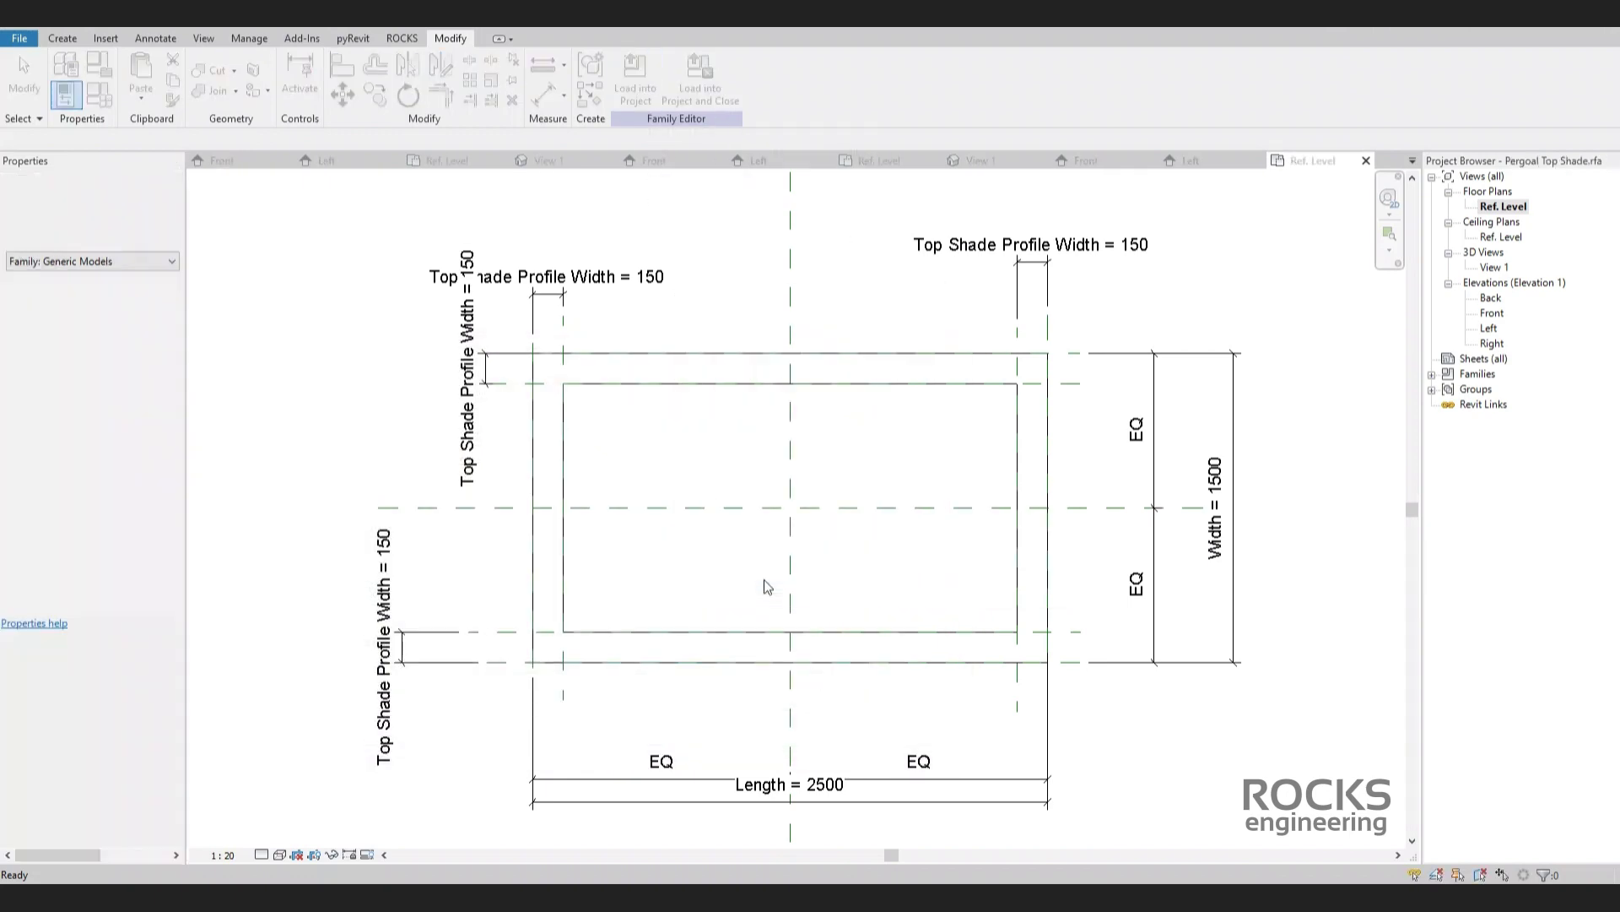
# Align and lock the placed top shade's centre lines to the main family's vertical and horizontal centre reference planes.
pyautogui.press('Escape')
pyautogui.press('a')
pyautogui.press('l')
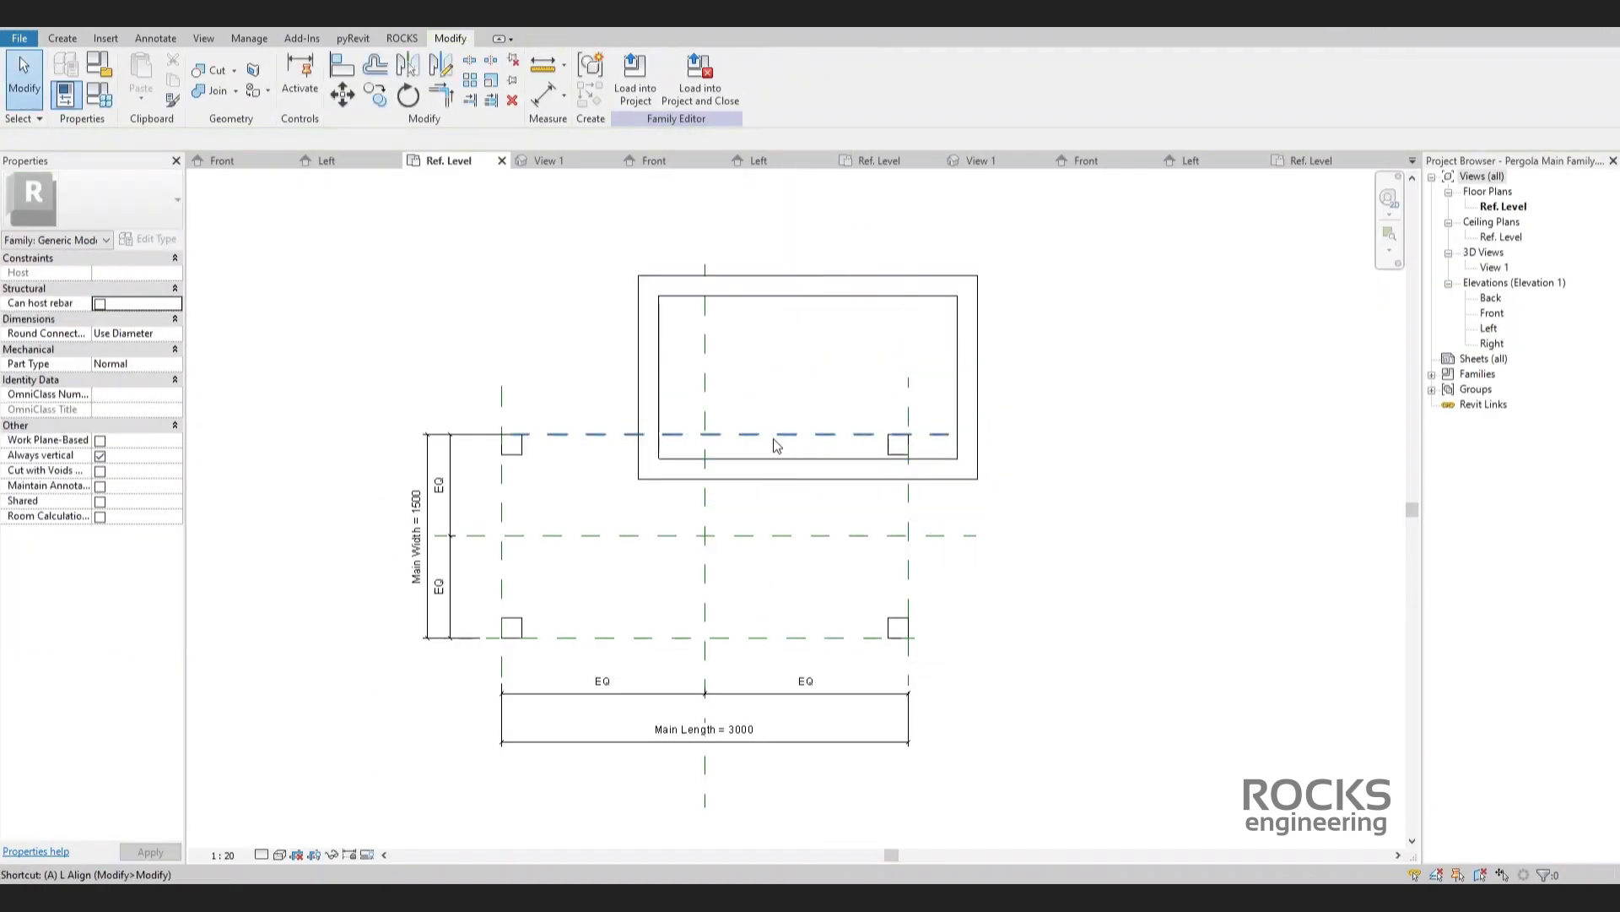
pyautogui.click(705, 503)
pyautogui.click(809, 390)
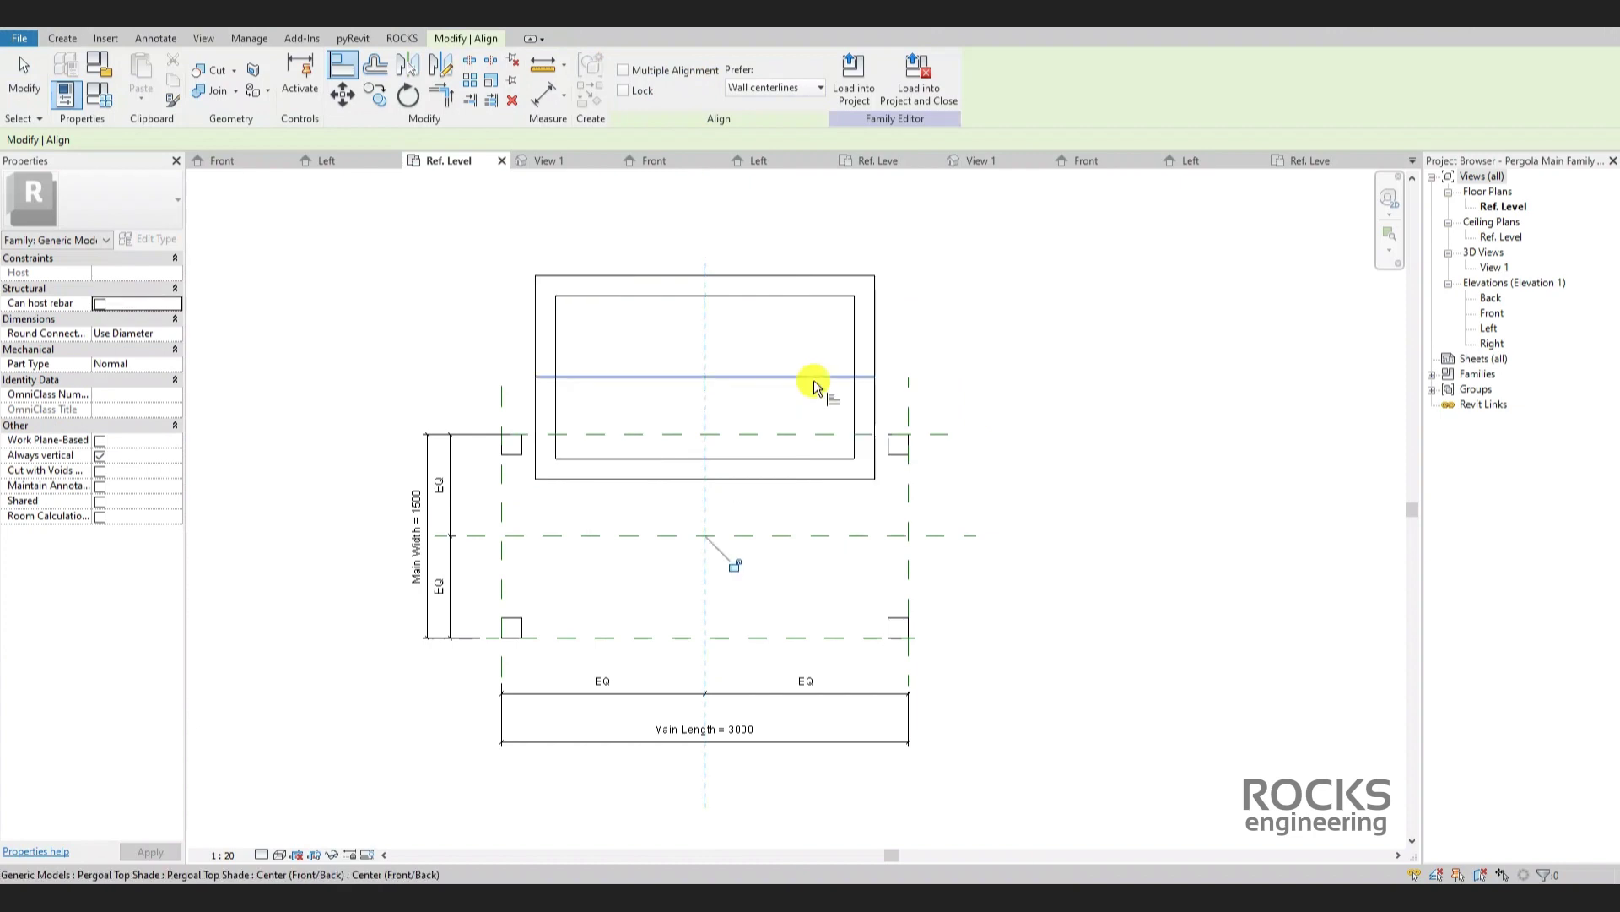
pyautogui.click(806, 538)
pyautogui.click(778, 376)
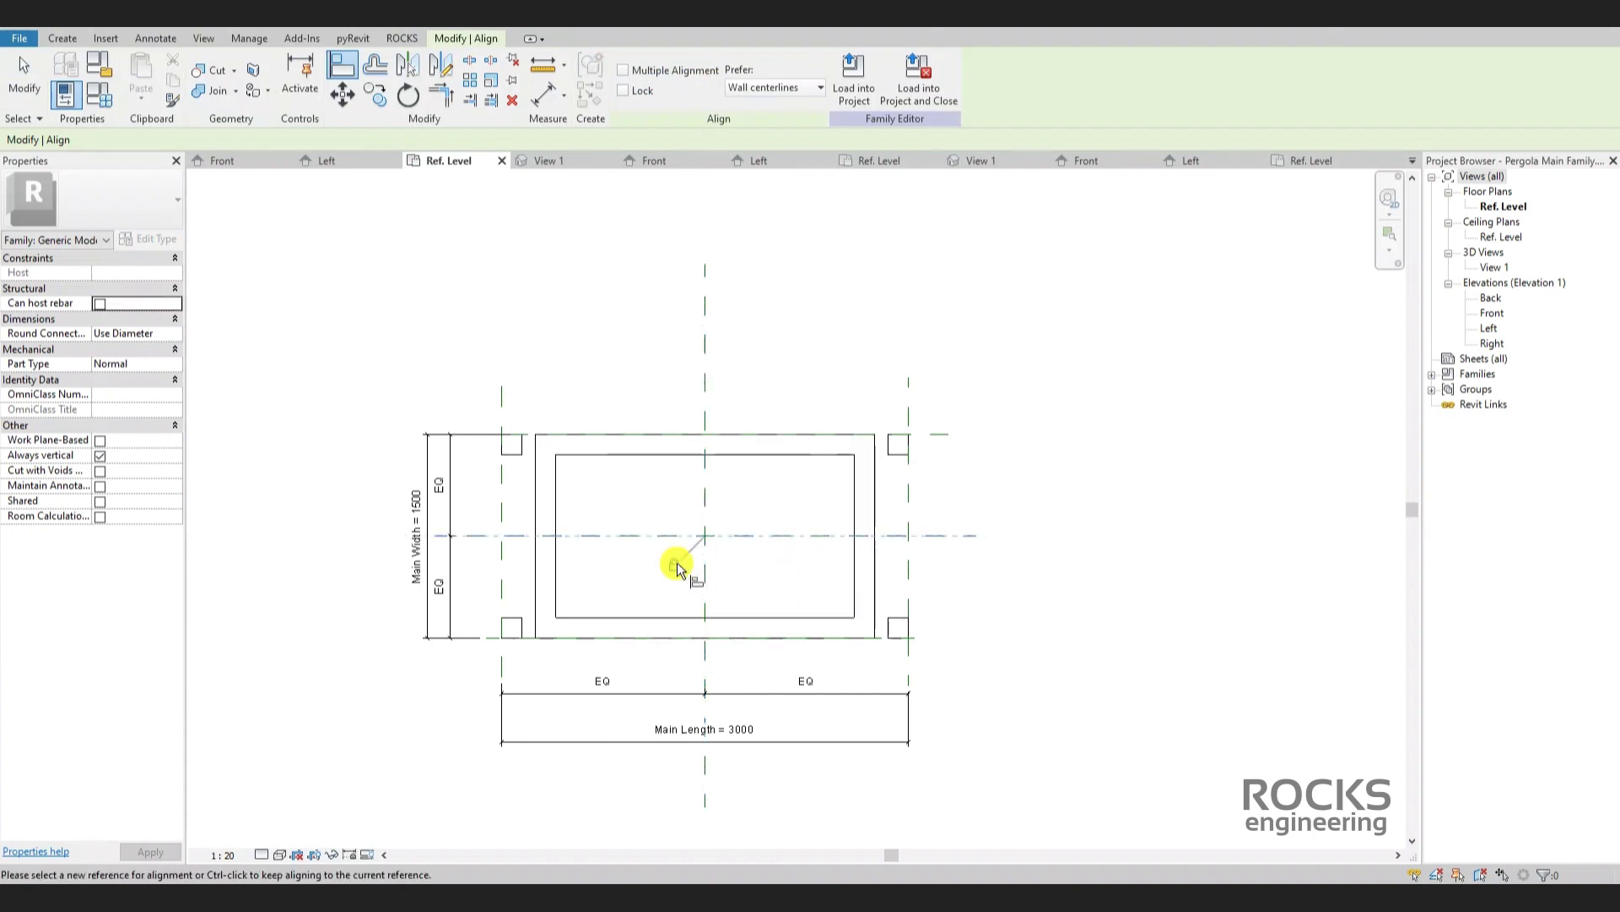
pyautogui.press('Escape')
pyautogui.press('Escape')
# Associate the top shade's Length with the Main Length parameter and its Width with Main Width.
pyautogui.click(856, 590)
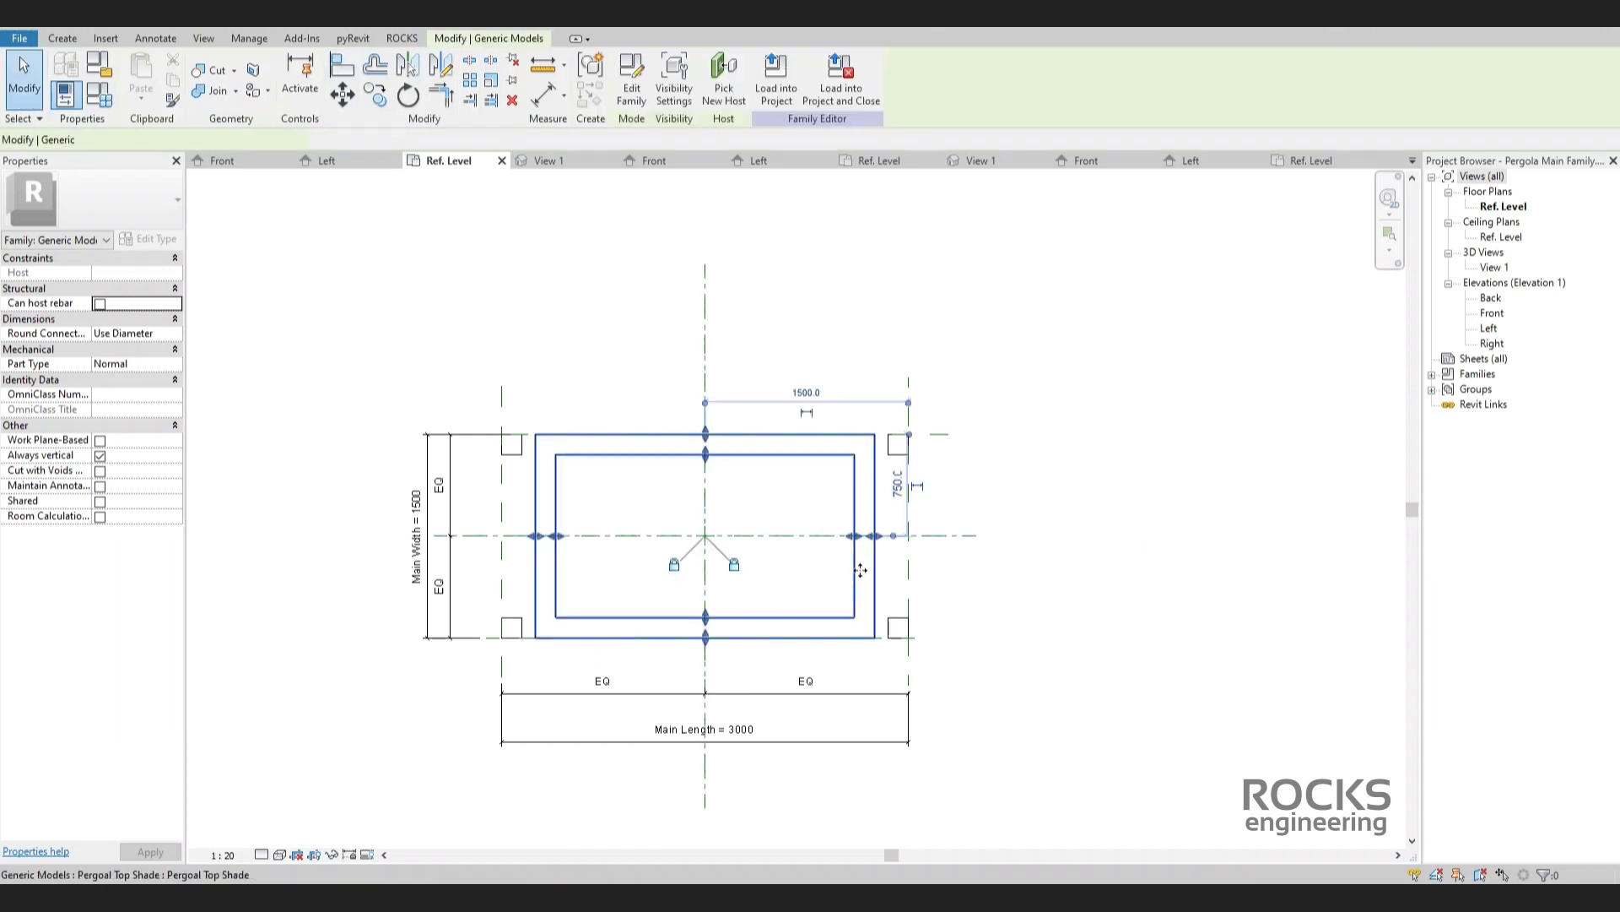
pyautogui.scroll(3, 860, 570)
pyautogui.moveTo(892, 506); pyautogui.dragTo(895, 519)
pyautogui.click(768, 564)
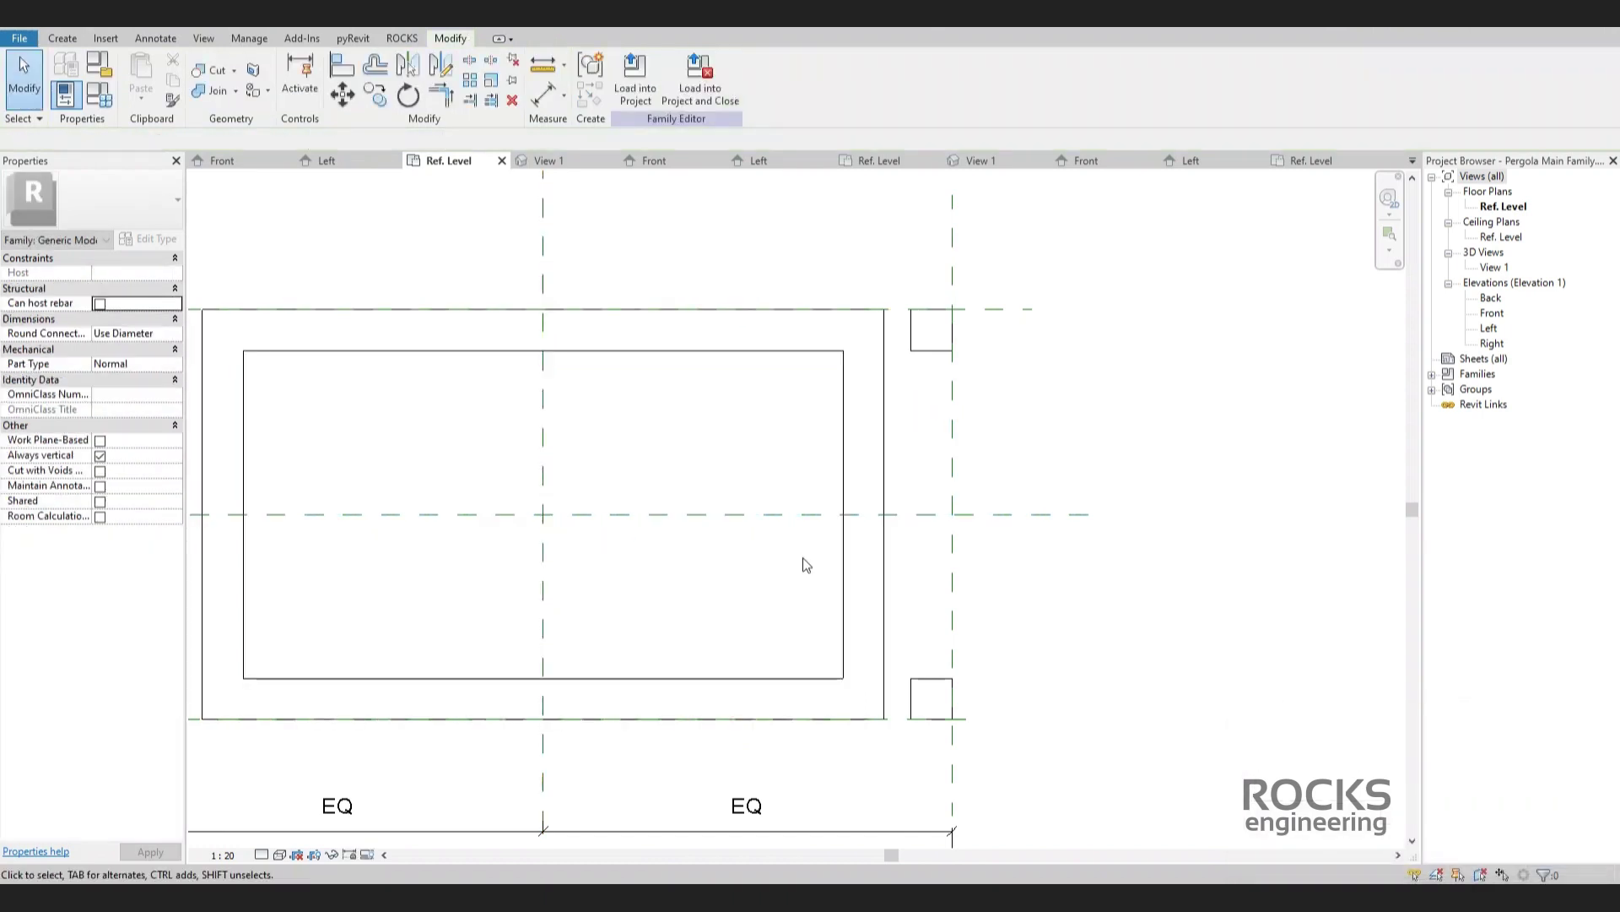
pyautogui.click(835, 446)
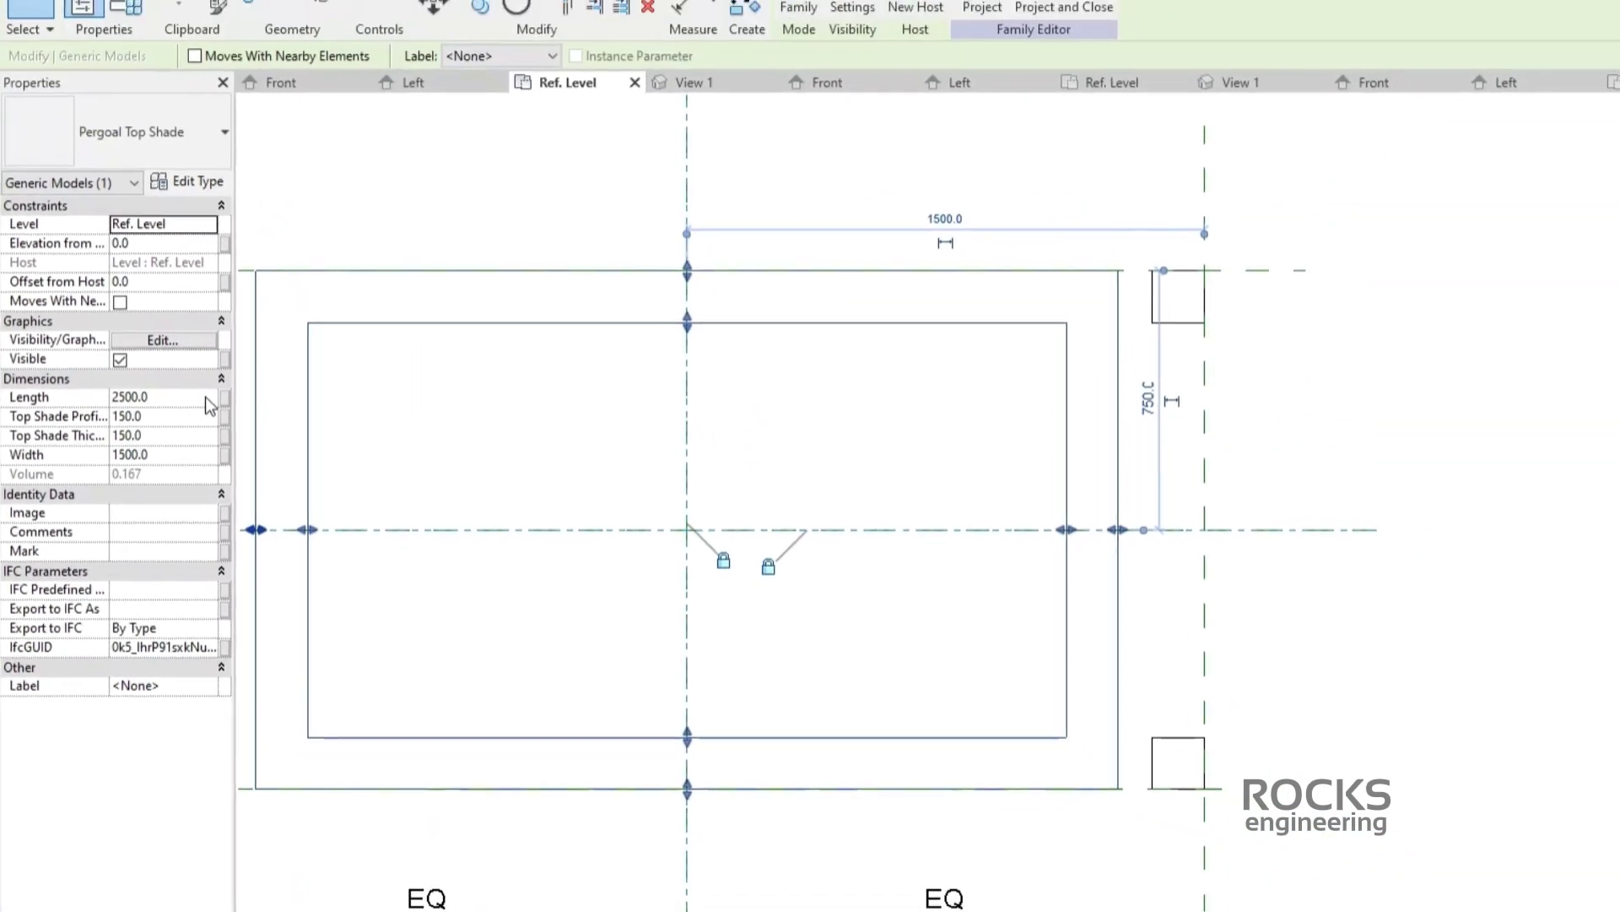
pyautogui.click(224, 397)
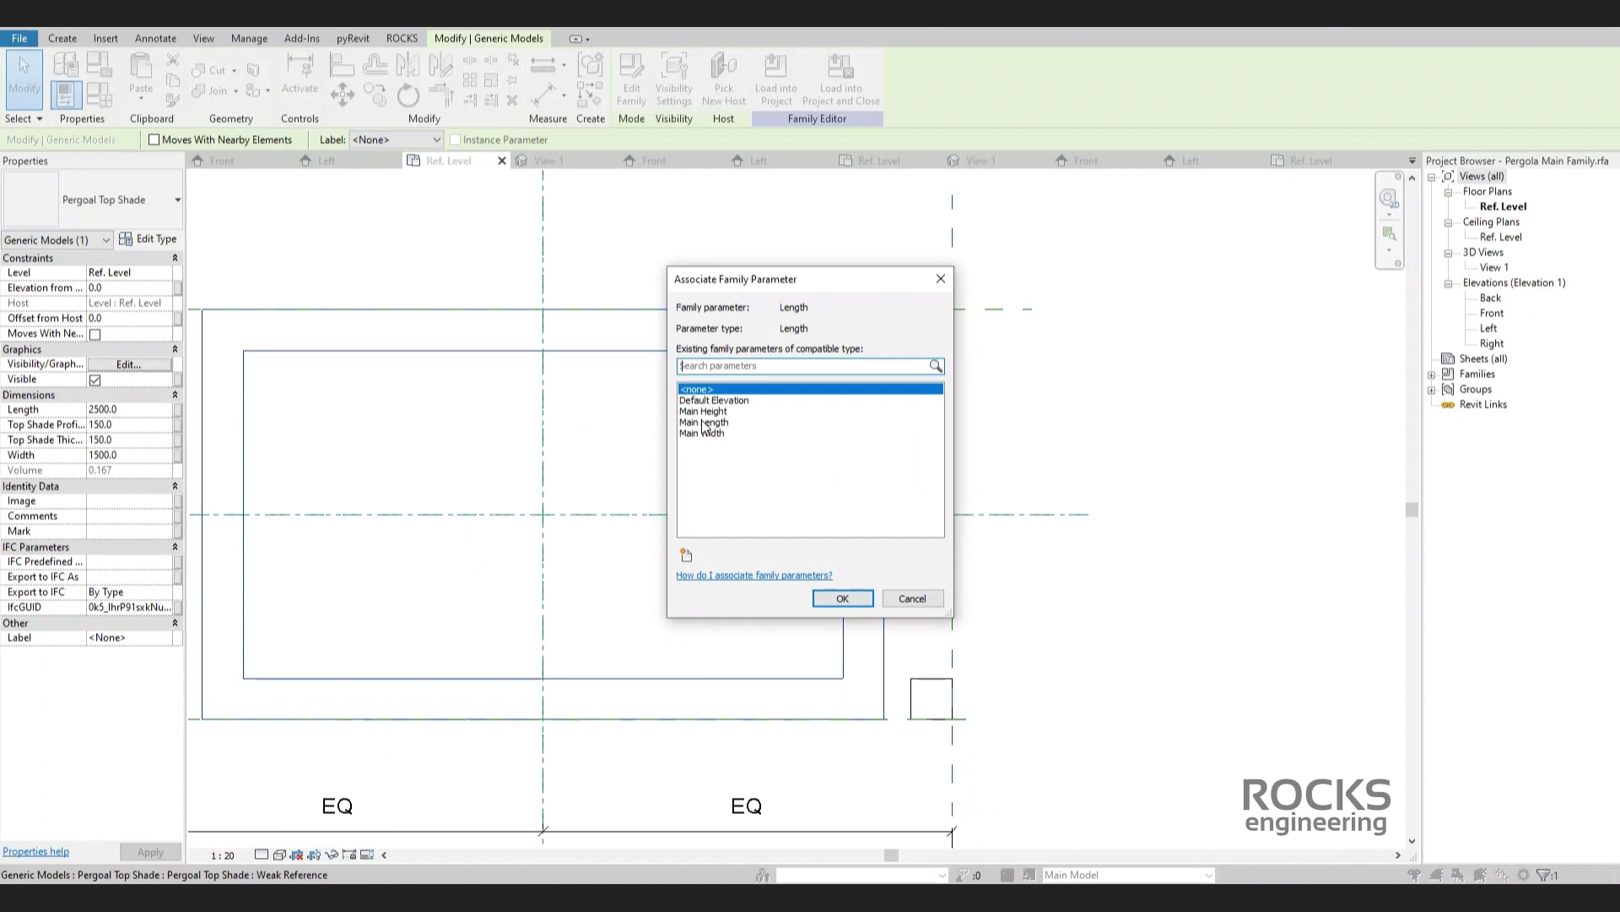
pyautogui.click(704, 422)
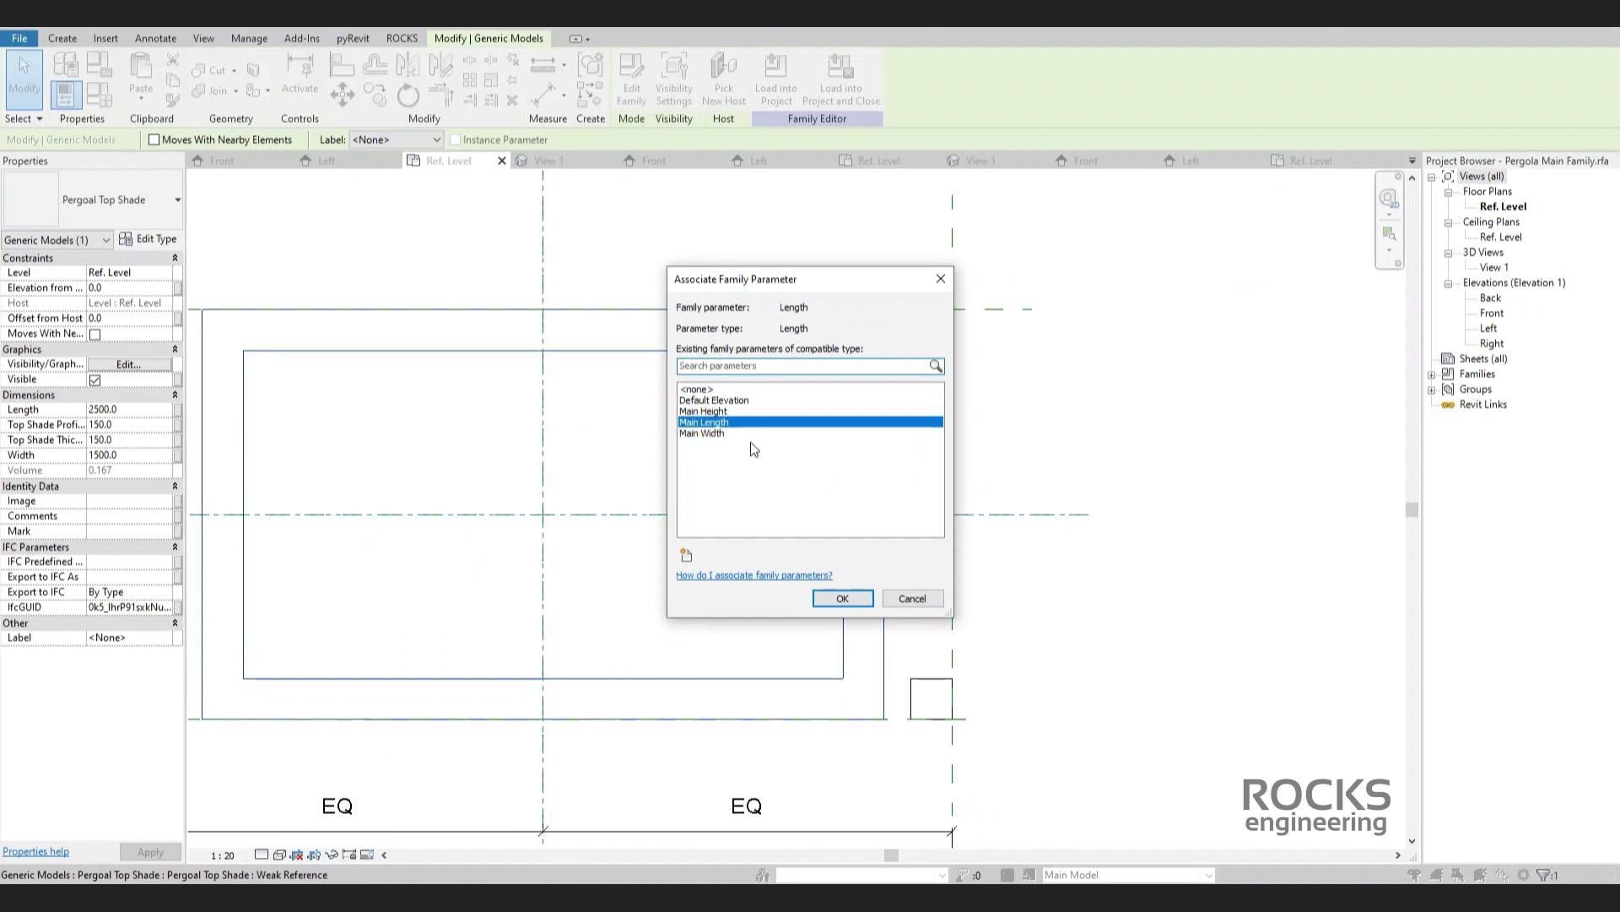
pyautogui.click(854, 601)
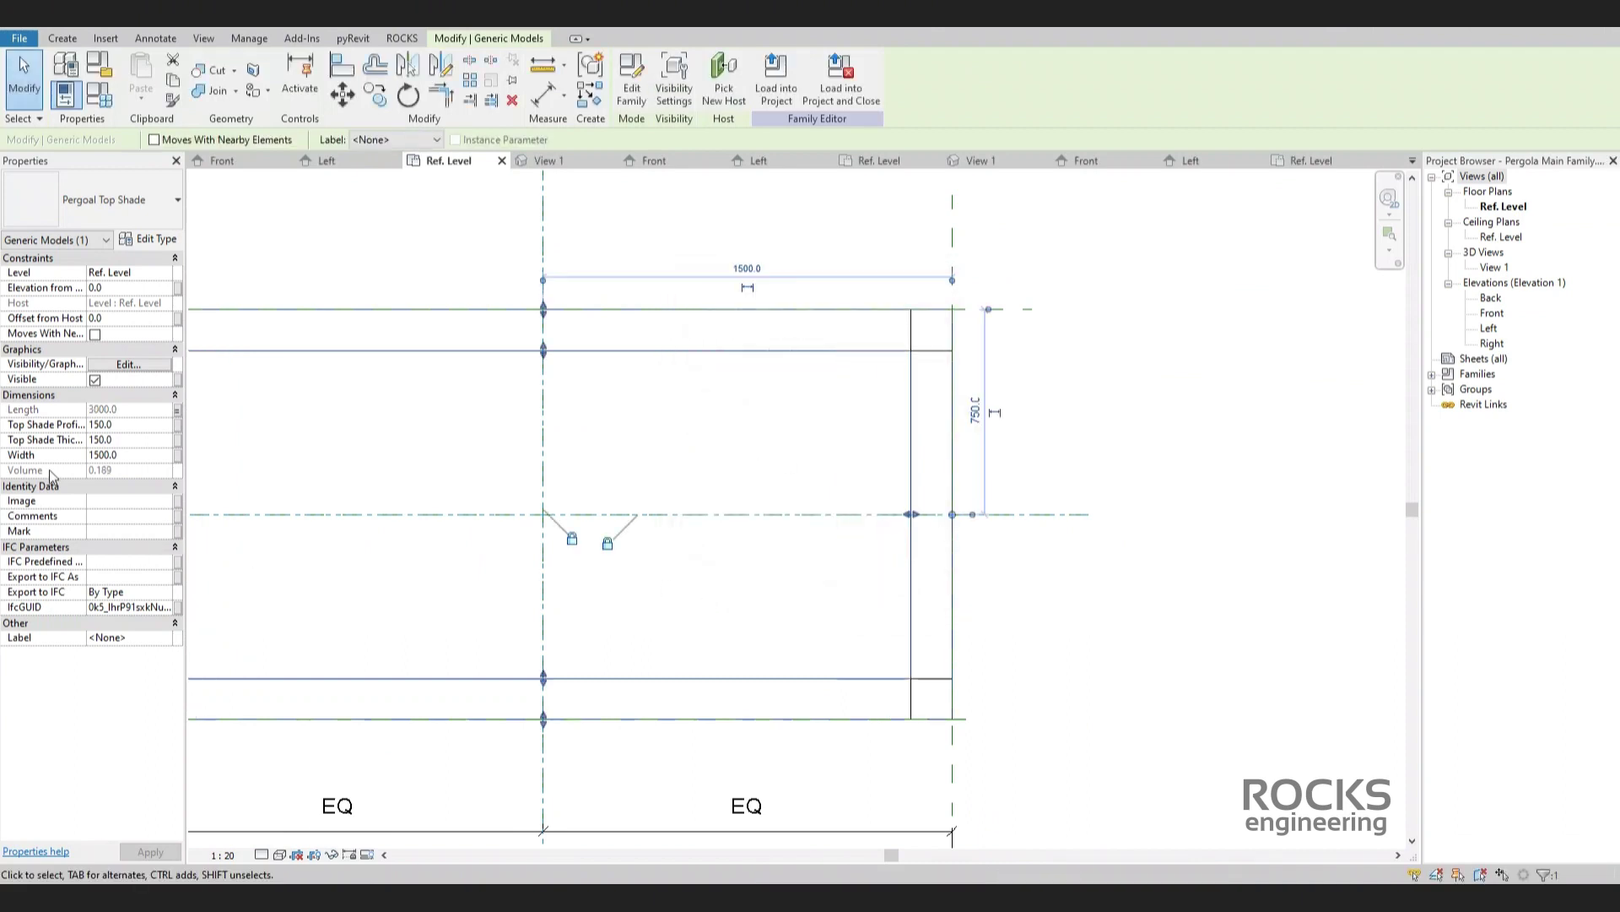
pyautogui.click(177, 455)
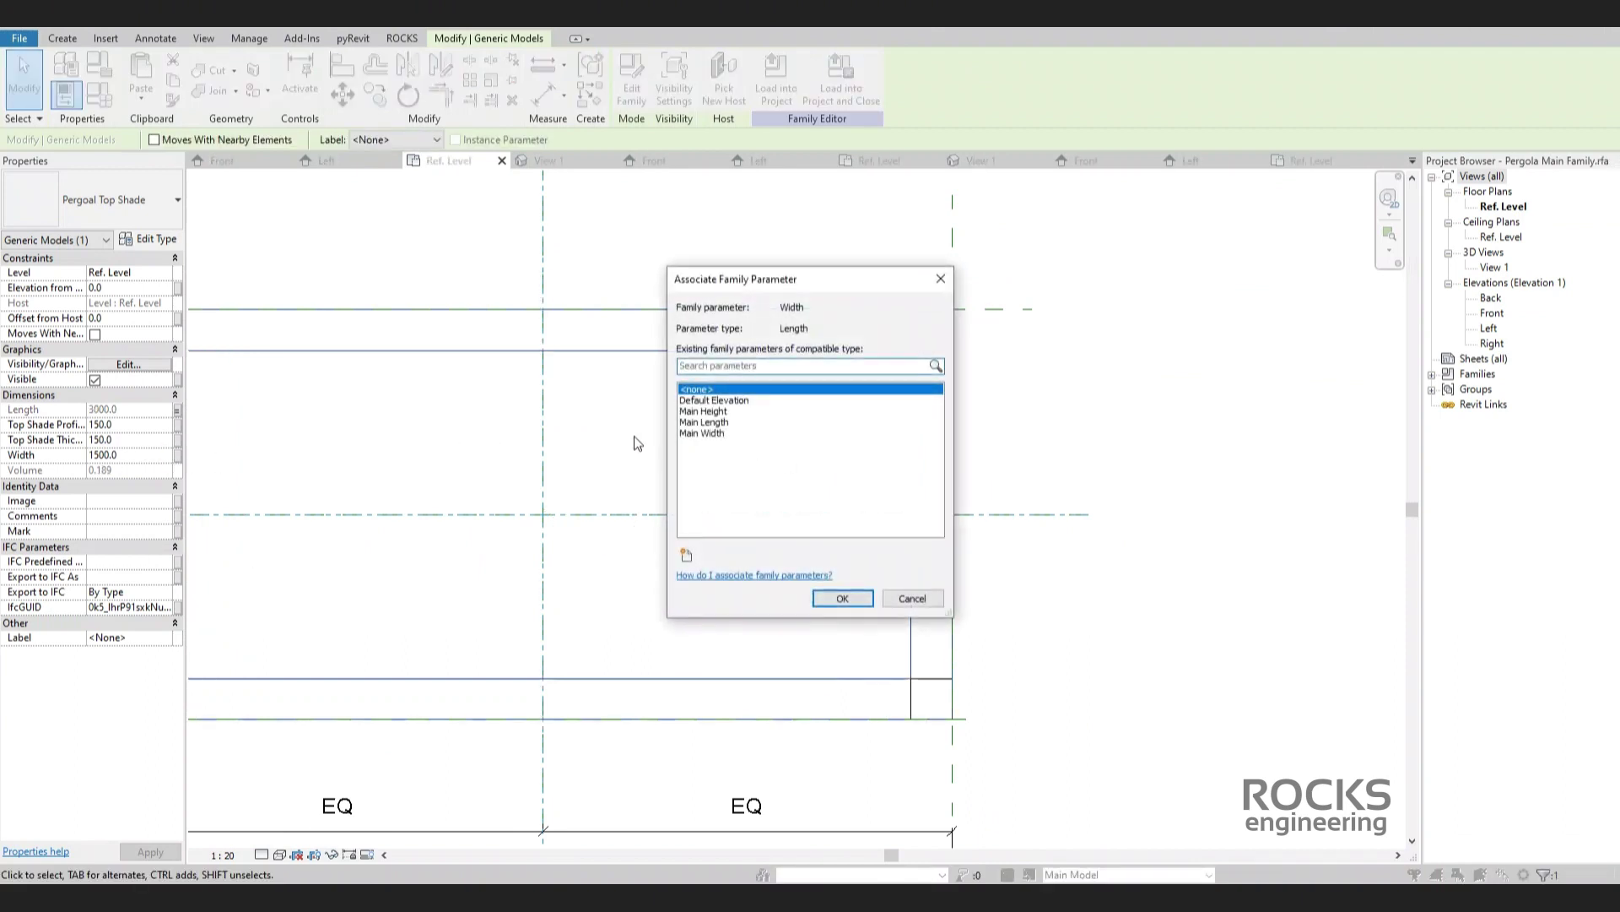
pyautogui.click(712, 434)
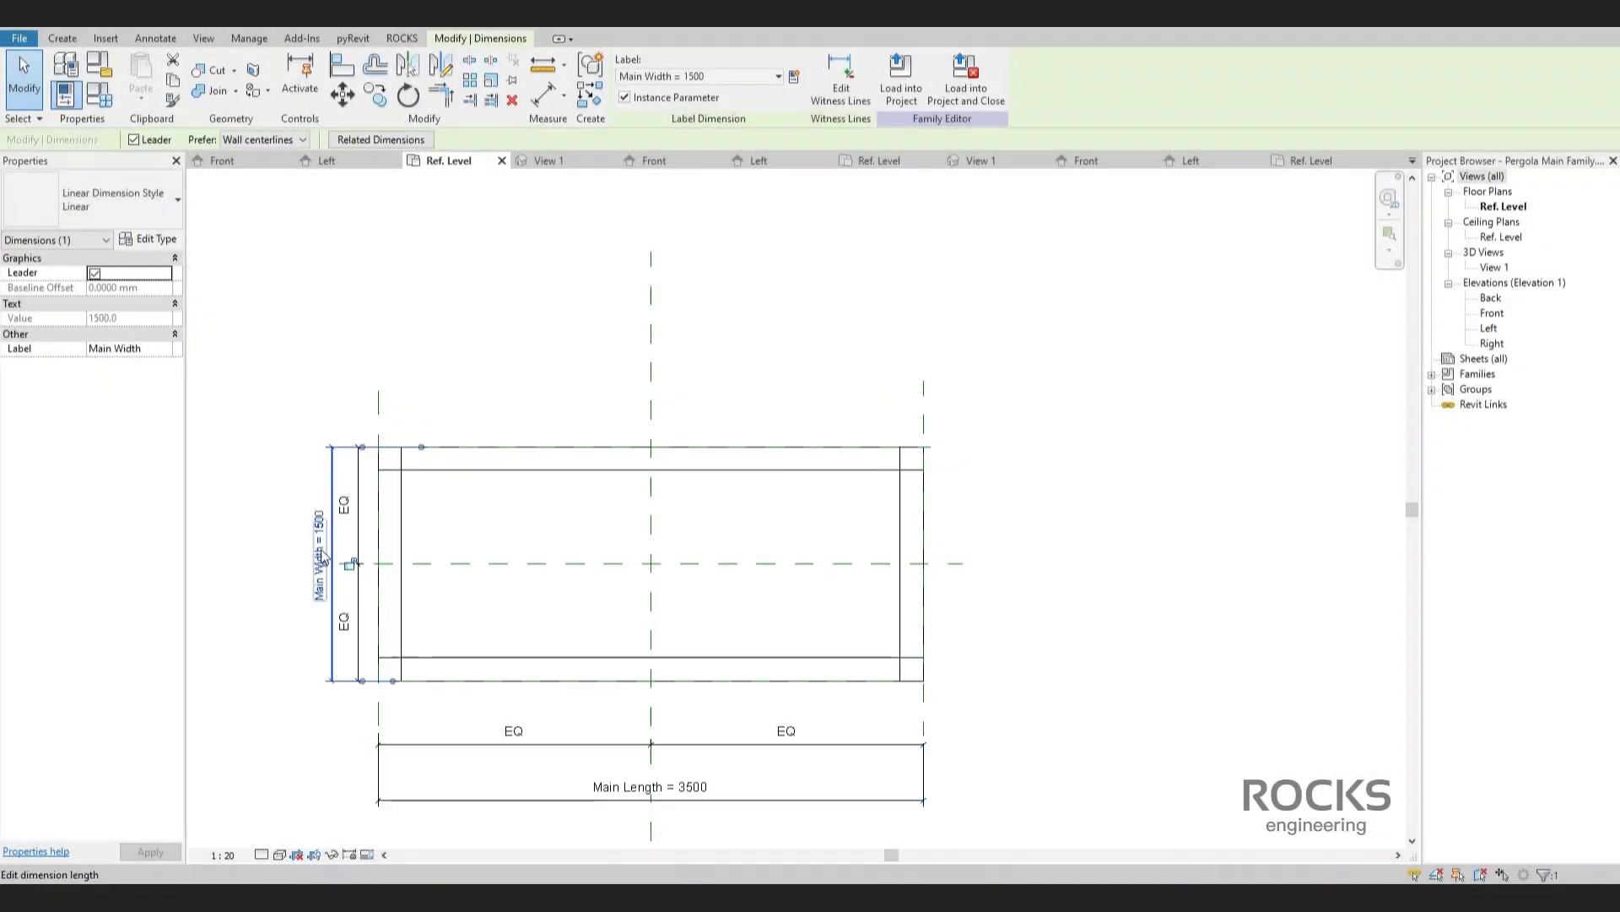
# Set the Main Width dimension to 2000.
pyautogui.click(319, 540)
pyautogui.write('00')
pyautogui.press('Return')
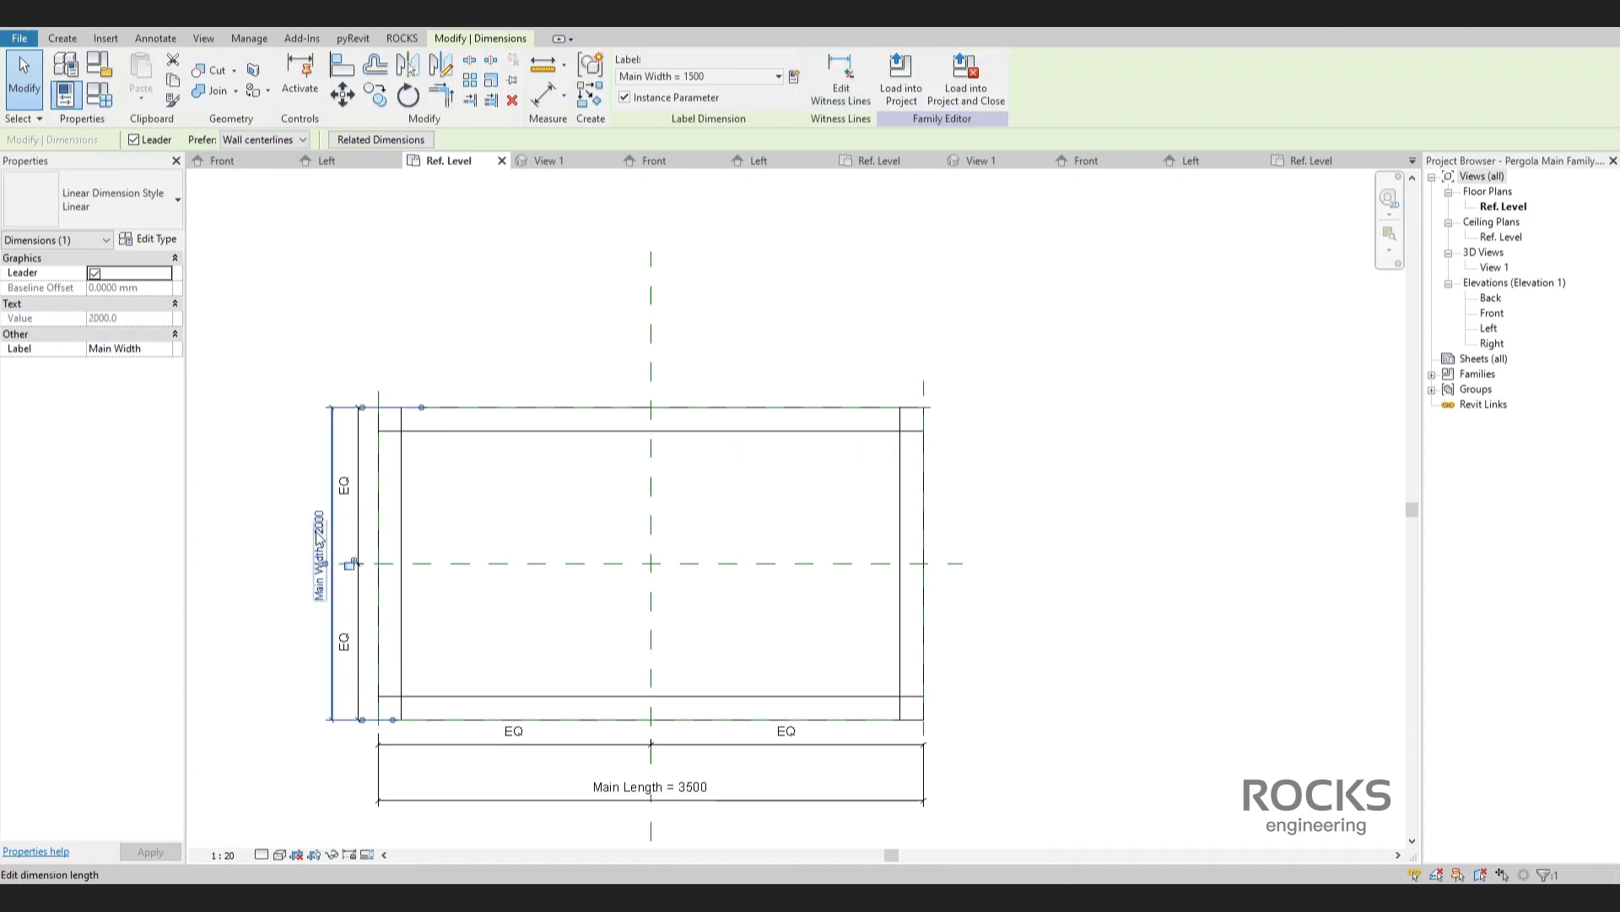
pyautogui.click(1053, 462)
# In the Front elevation, move the top shade from the Ref. Level up to between the columns.
pyautogui.doubleClick(1492, 313)
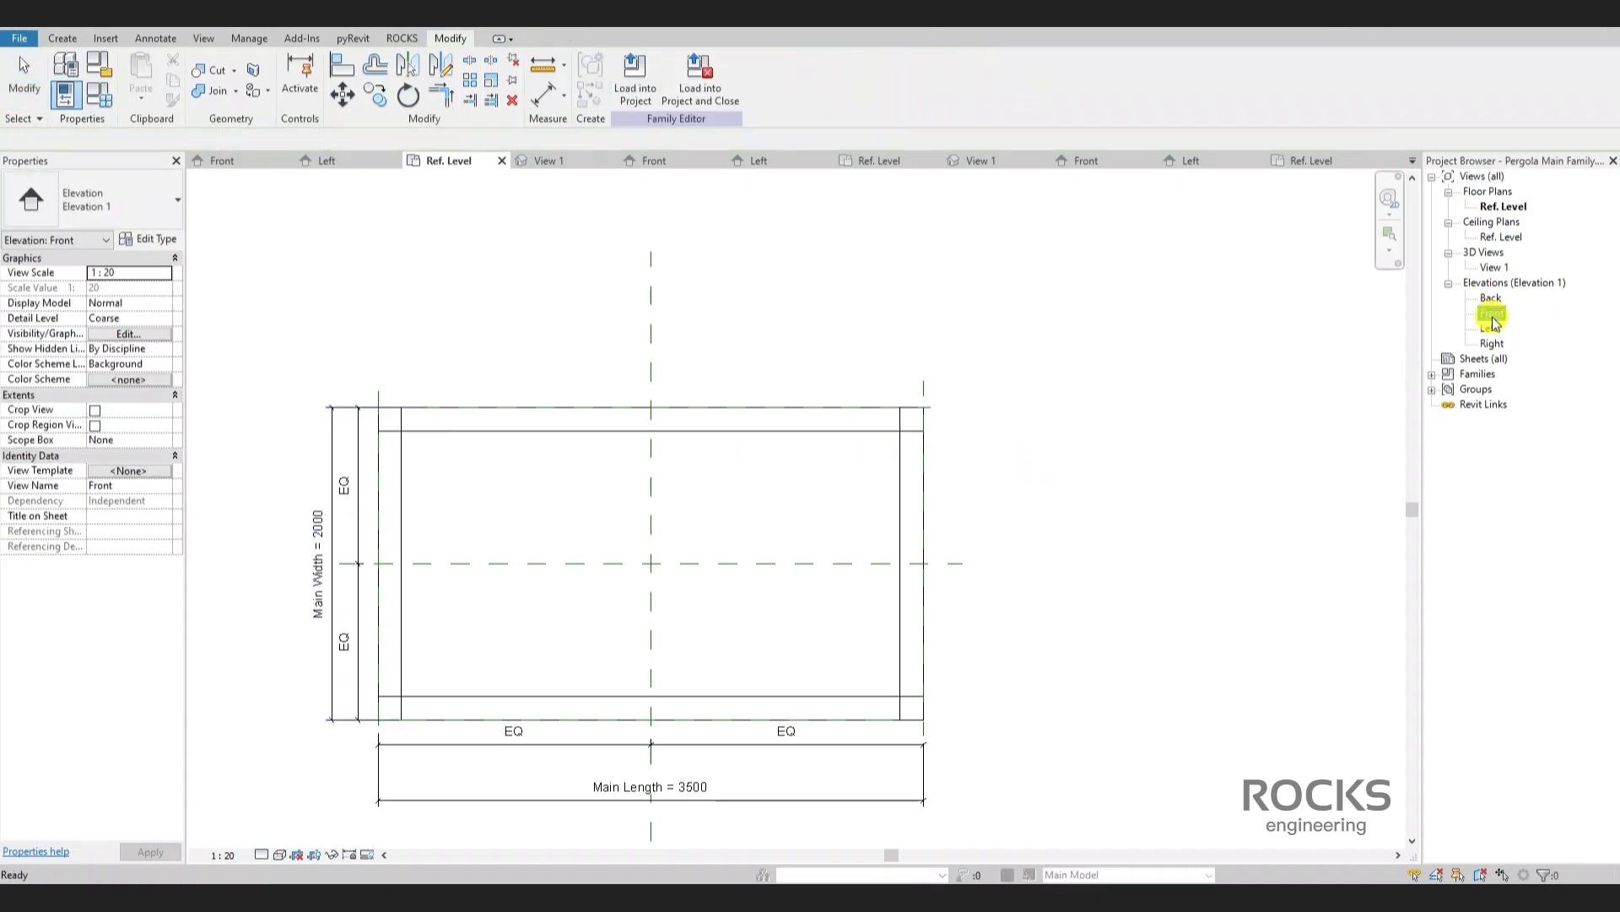
pyautogui.click(919, 782)
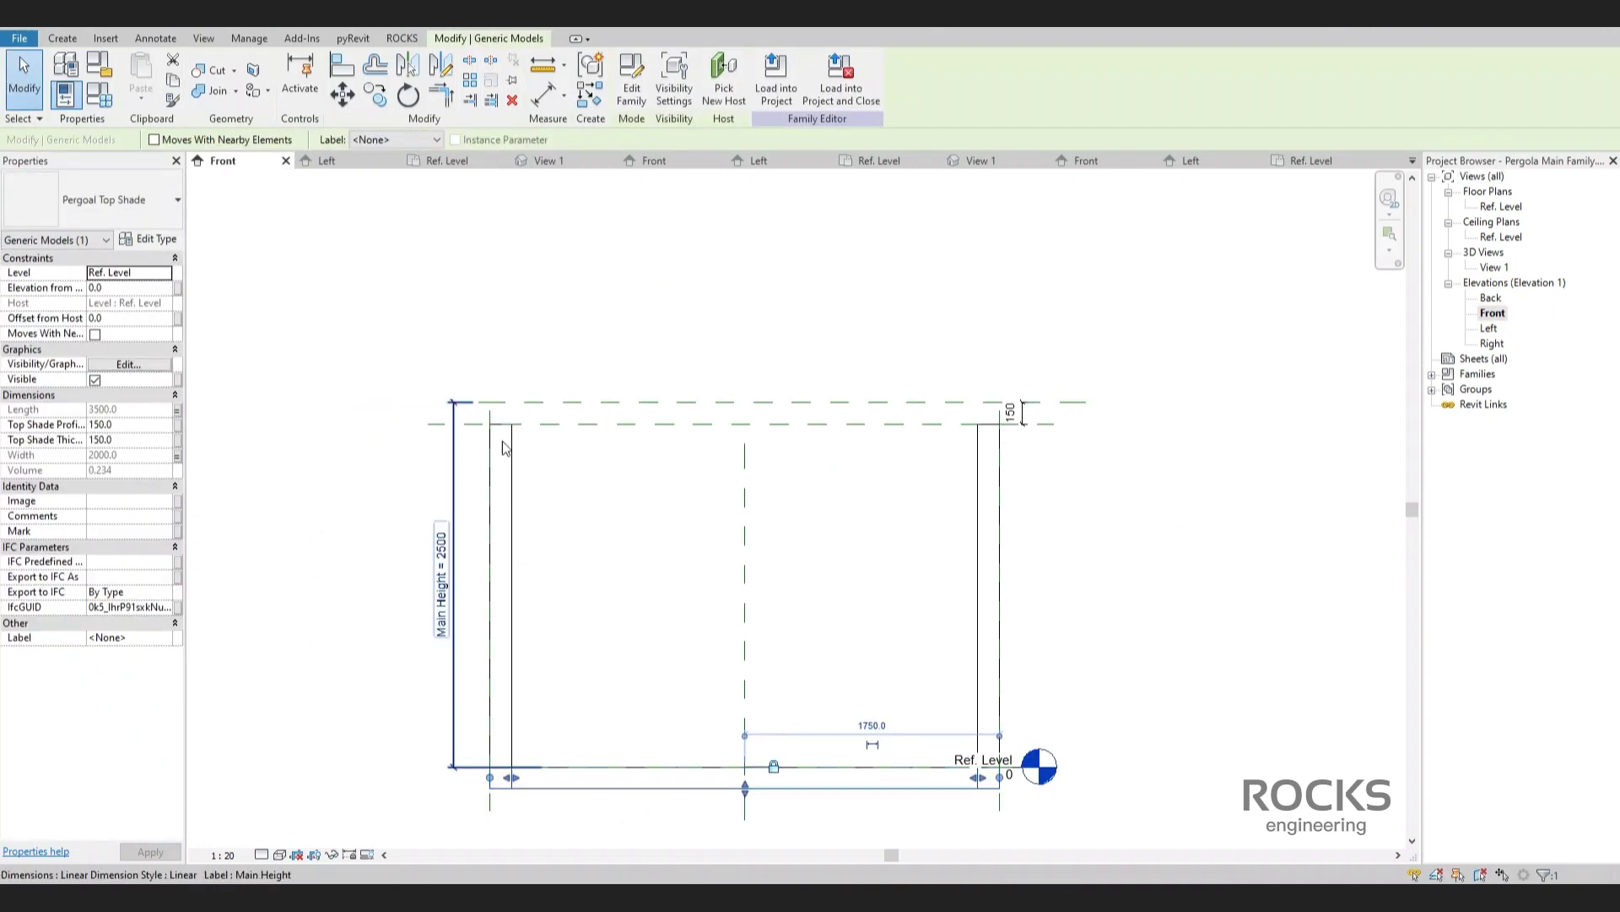
pyautogui.press('m')
pyautogui.press('v')
pyautogui.click(814, 661)
pyautogui.click(818, 523)
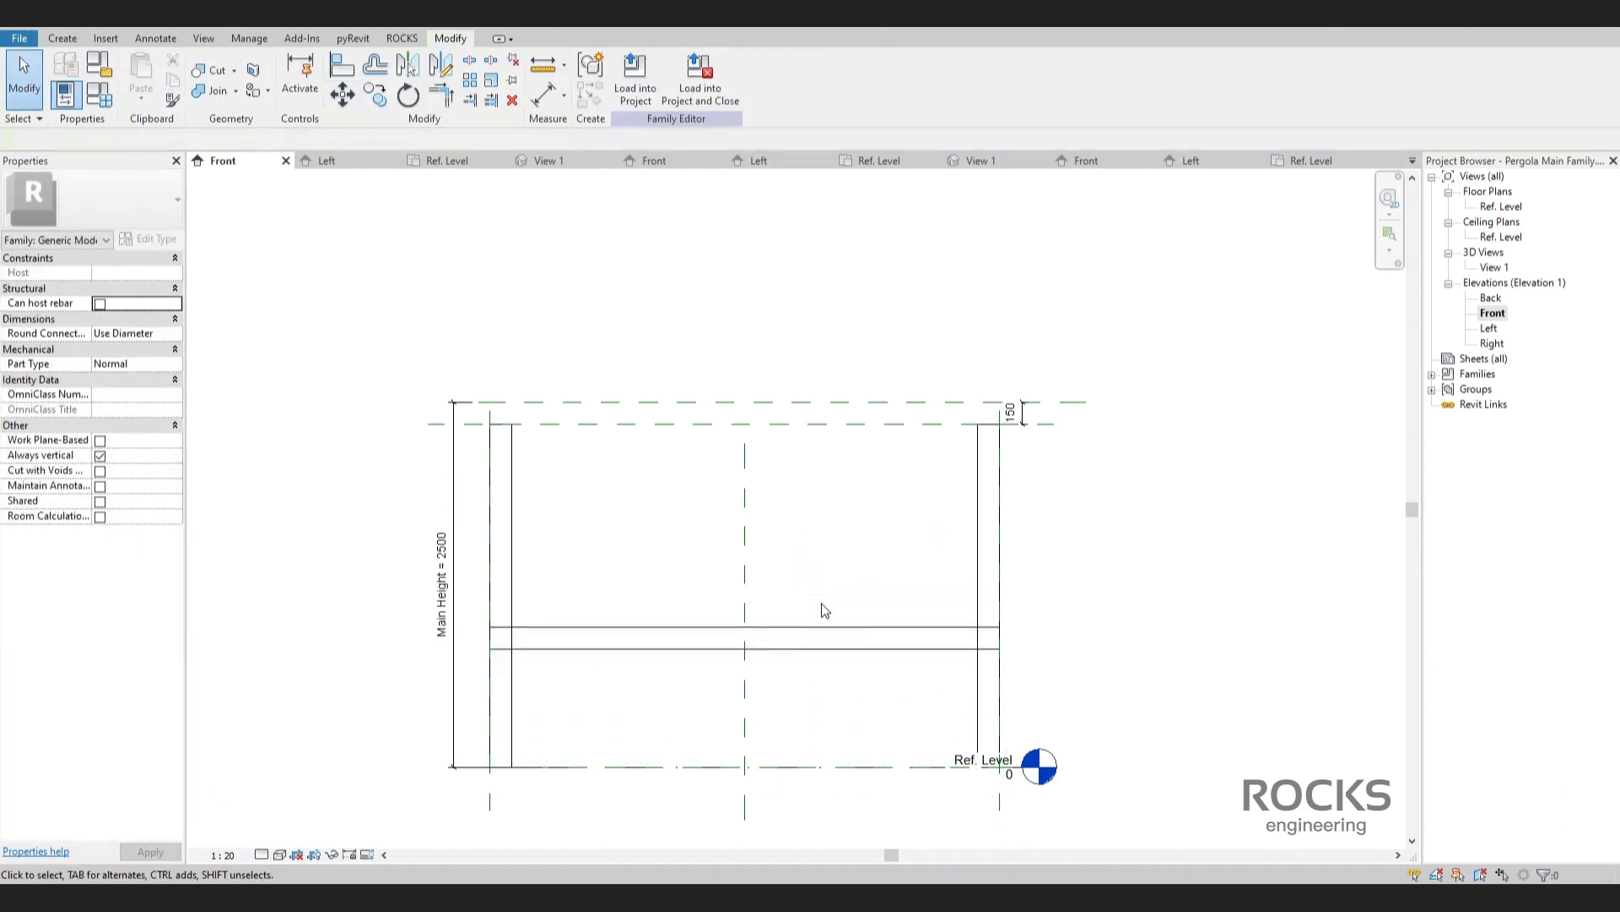
# Align and lock the top face of the top shade to the uppermost reference plane.
pyautogui.press('a')
pyautogui.press('l')
pyautogui.click(827, 401)
pyautogui.click(849, 627)
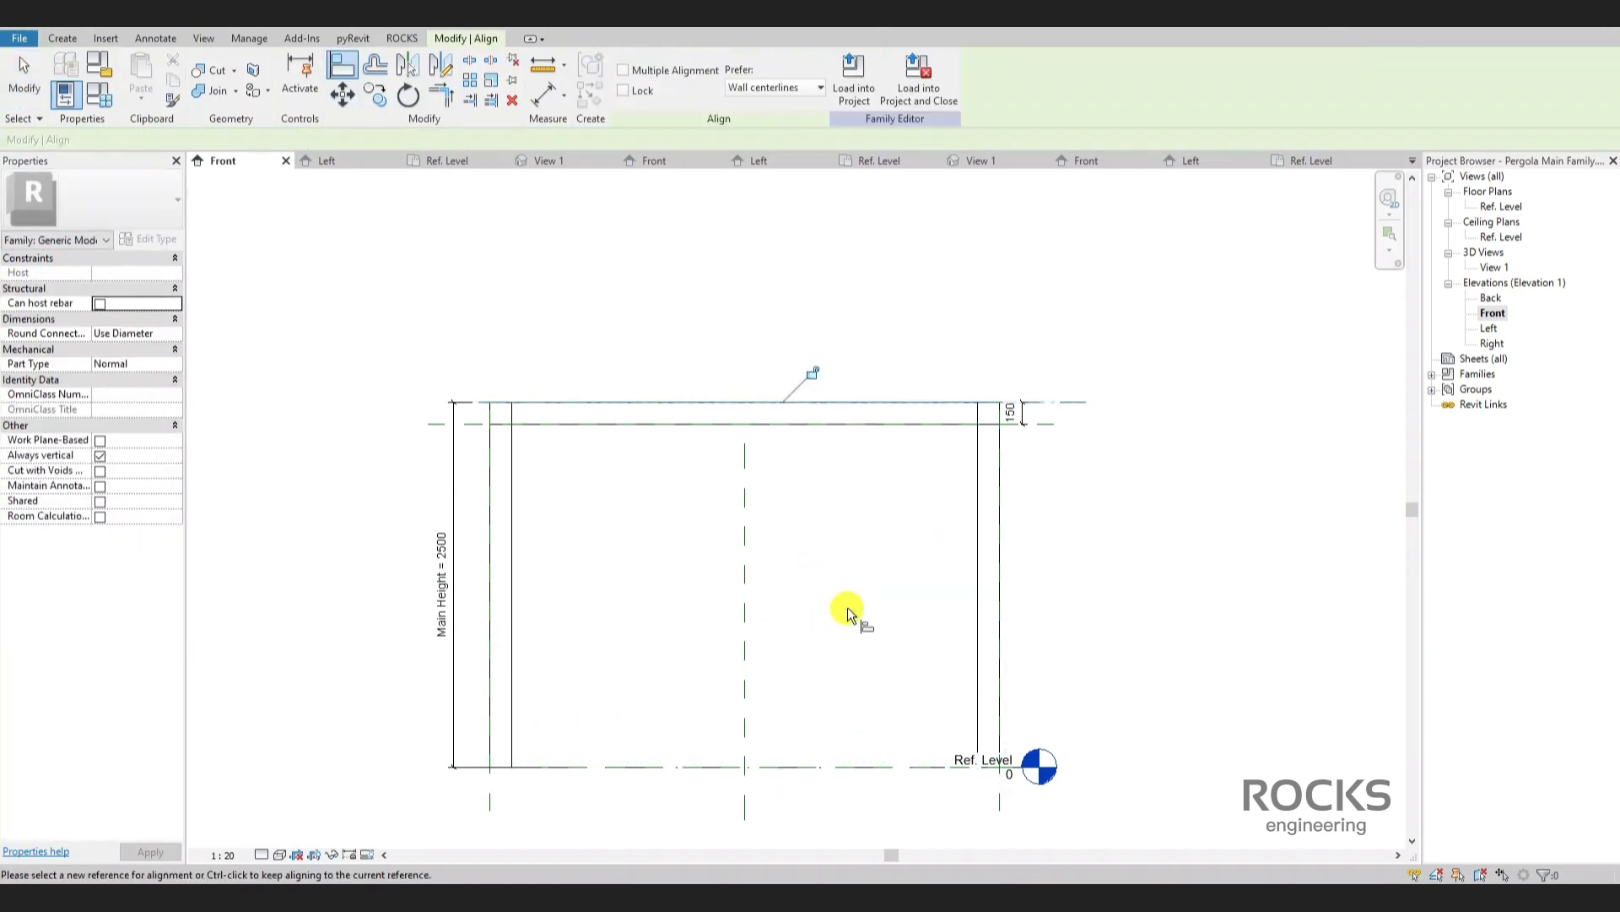
pyautogui.press('Escape')
# Set the Main Height dimension to 2000.
pyautogui.doubleClick(441, 585)
pyautogui.write('2000')
pyautogui.press('Return')
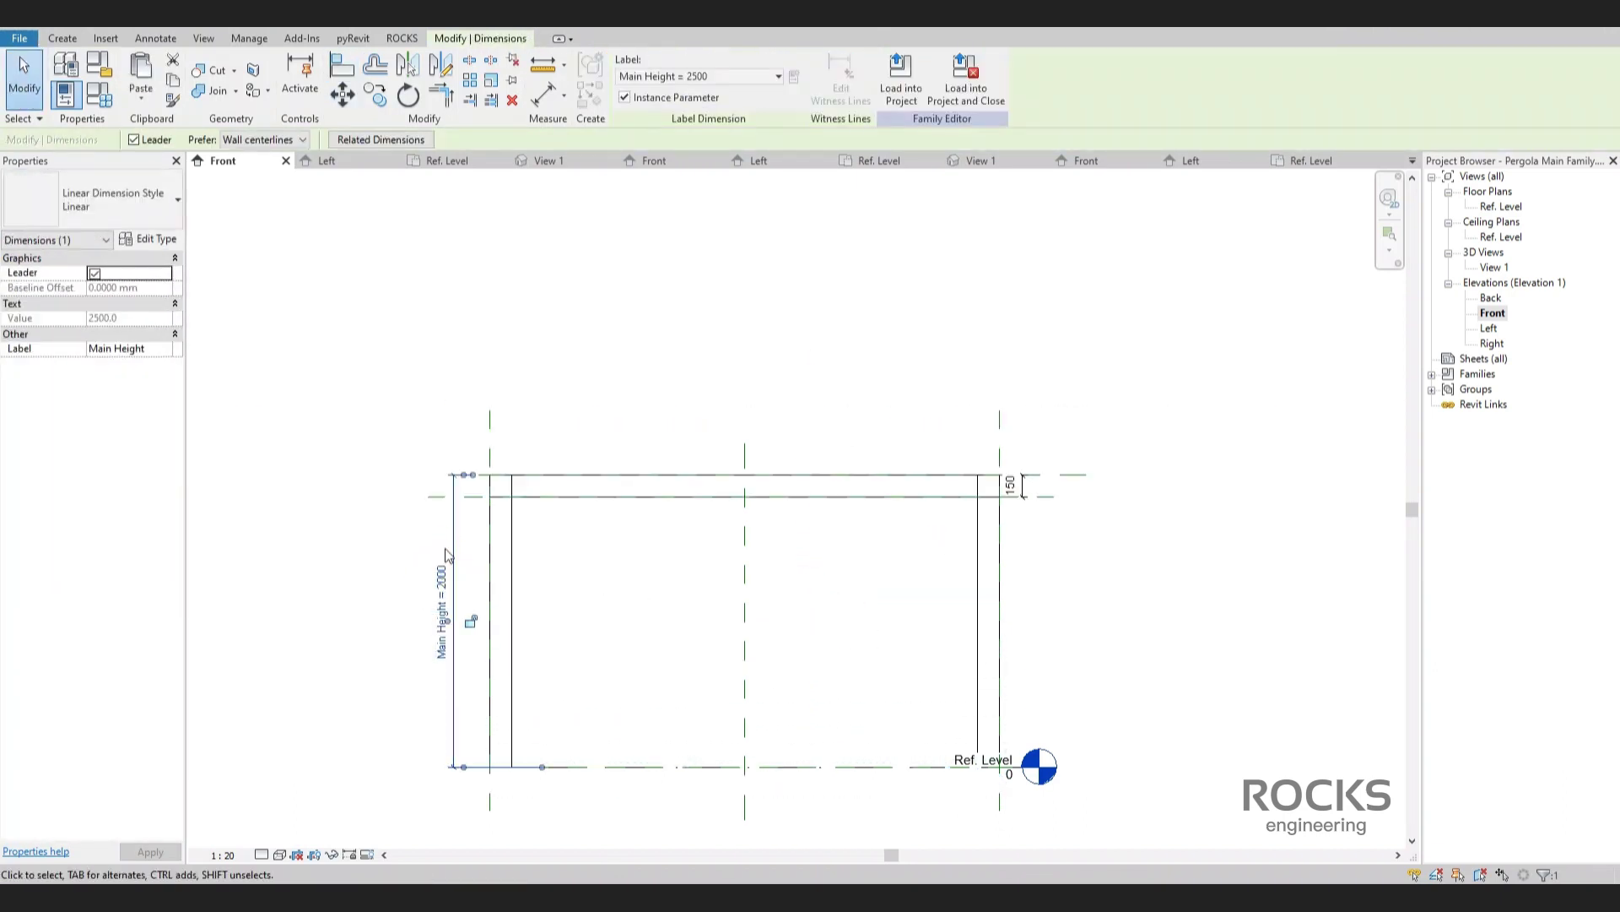
pyautogui.click(581, 539)
pyautogui.scroll(1, 513, 496)
pyautogui.scroll(-1, 485, 665)
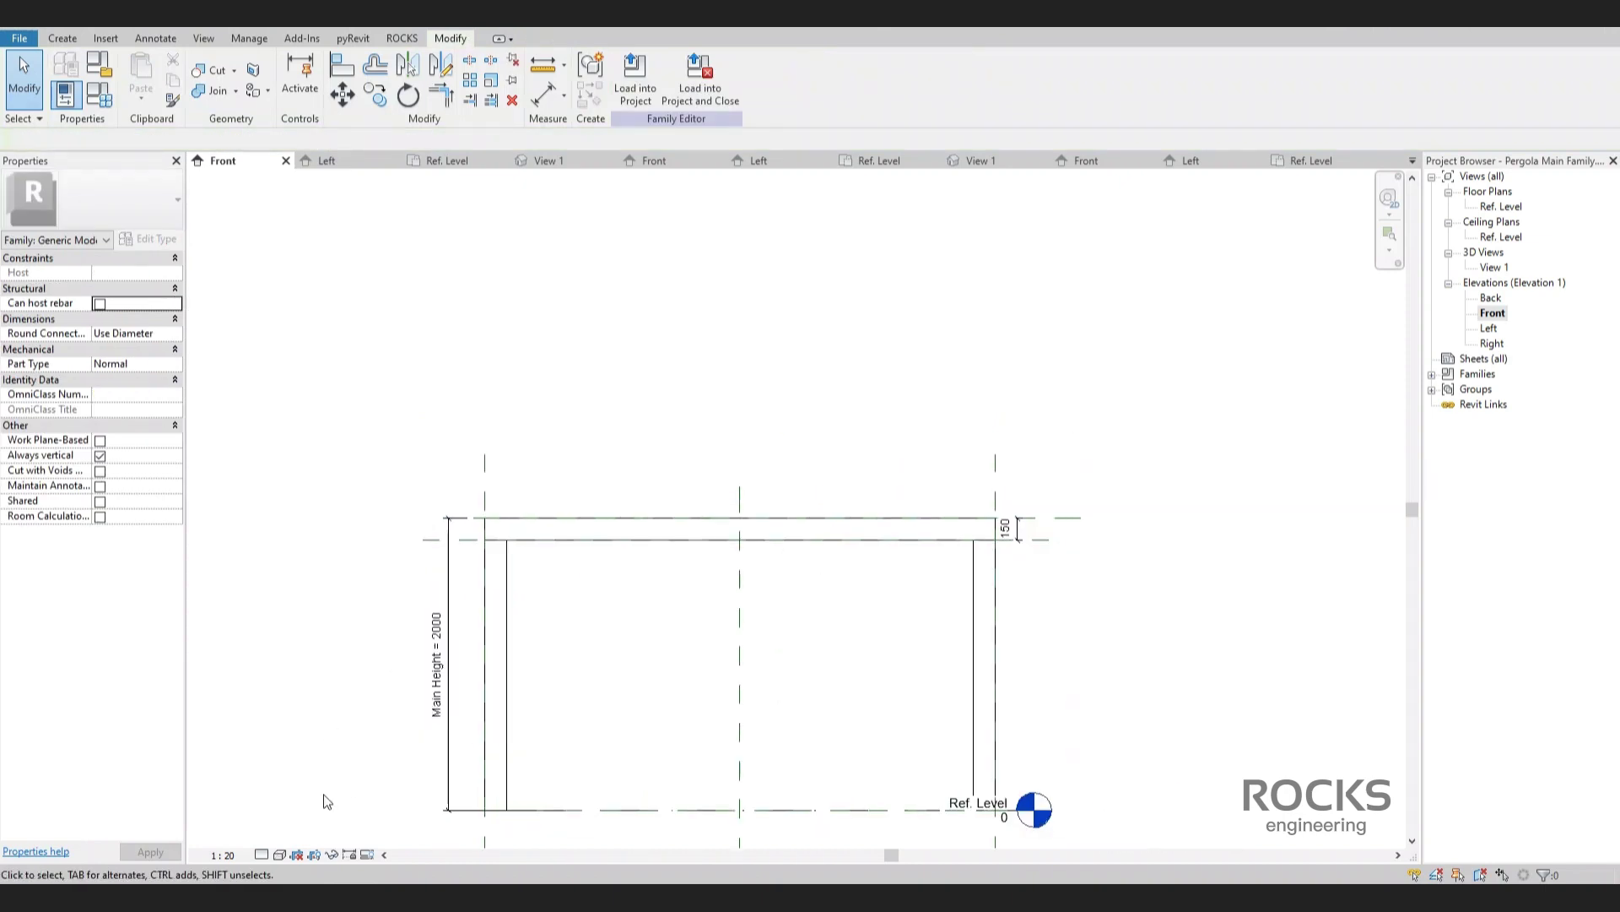
# Set the Front elevation's detail level to Fine and change its visual style.
pyautogui.click(262, 855)
pyautogui.click(273, 838)
pyautogui.click(280, 855)
pyautogui.click(295, 787)
pyautogui.moveTo(1204, 552); pyautogui.dragTo(1163, 452, button='middle')
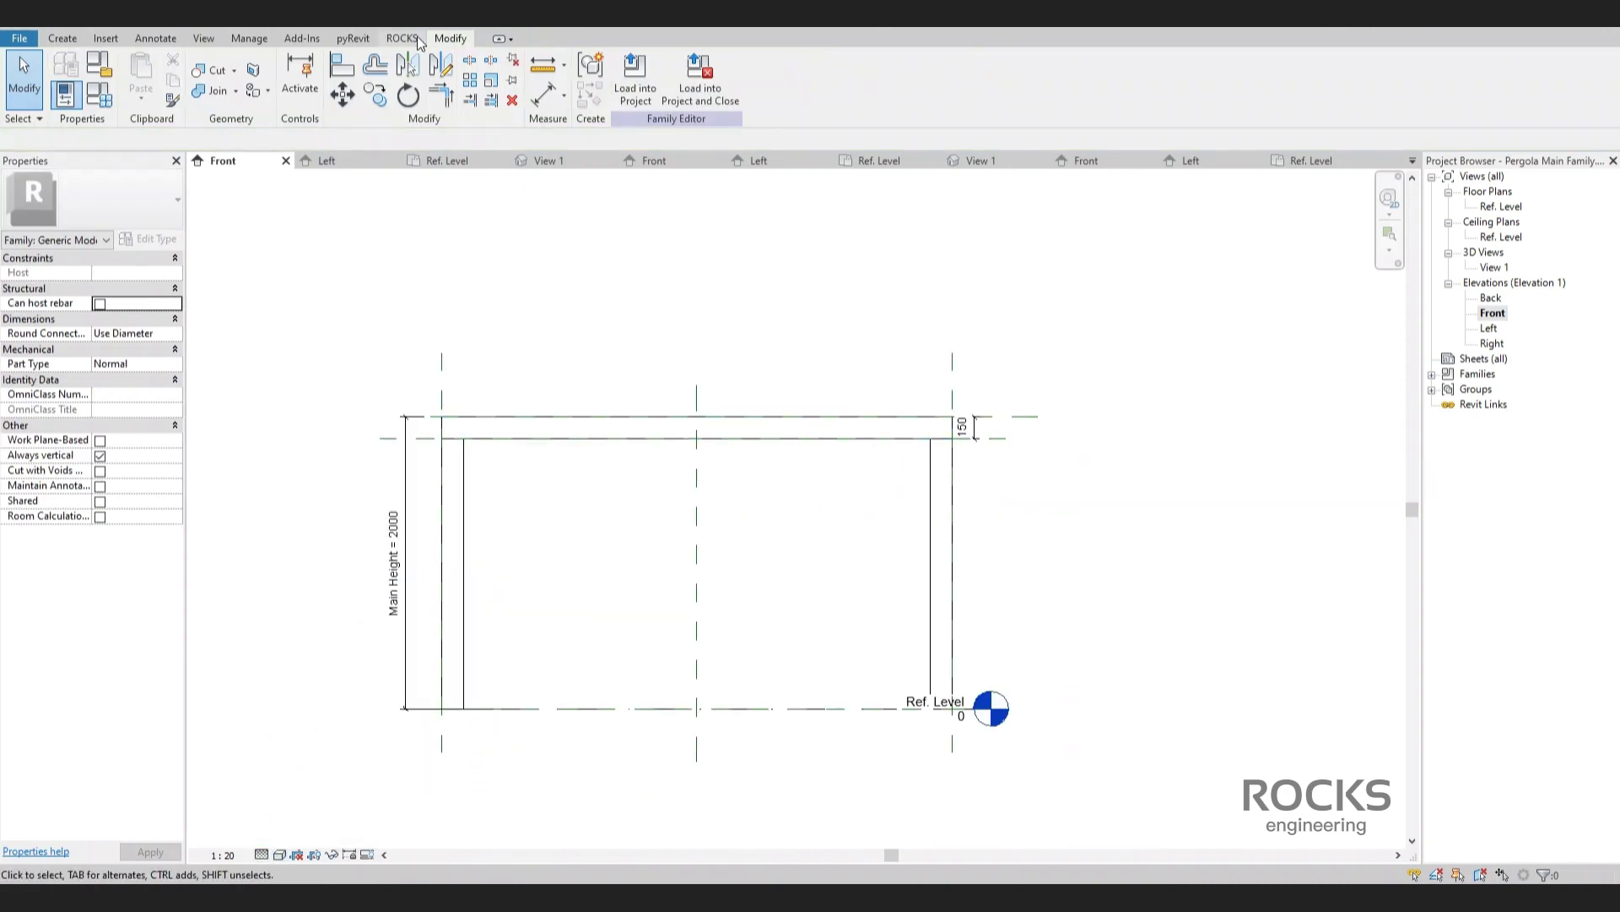
# Inspect the pergola in the default 3D view and return to the Front elevation.
pyautogui.click(413, 19)
pyautogui.keyDown('shift'); pyautogui.moveTo(945, 435); pyautogui.dragTo(962, 518, button='middle'); pyautogui.keyUp('shift')
pyautogui.doubleClick(1492, 329)
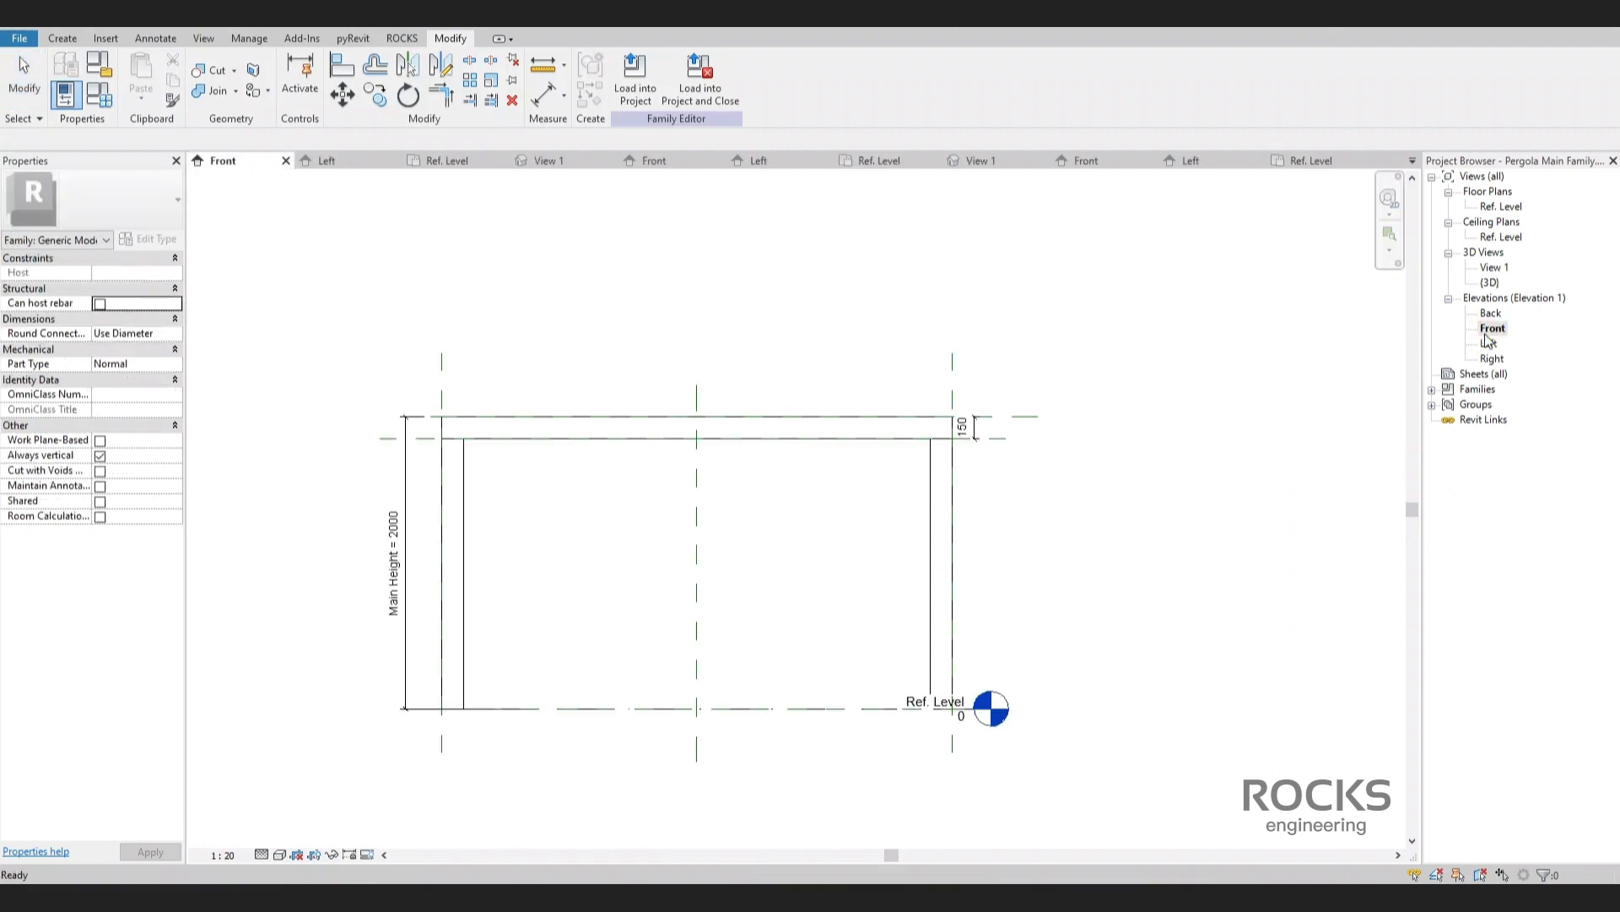
# Edit the top shade family, make it Work Plane-Based and reload it into the Pergola Main Family.
pyautogui.click(895, 429)
pyautogui.click(127, 288)
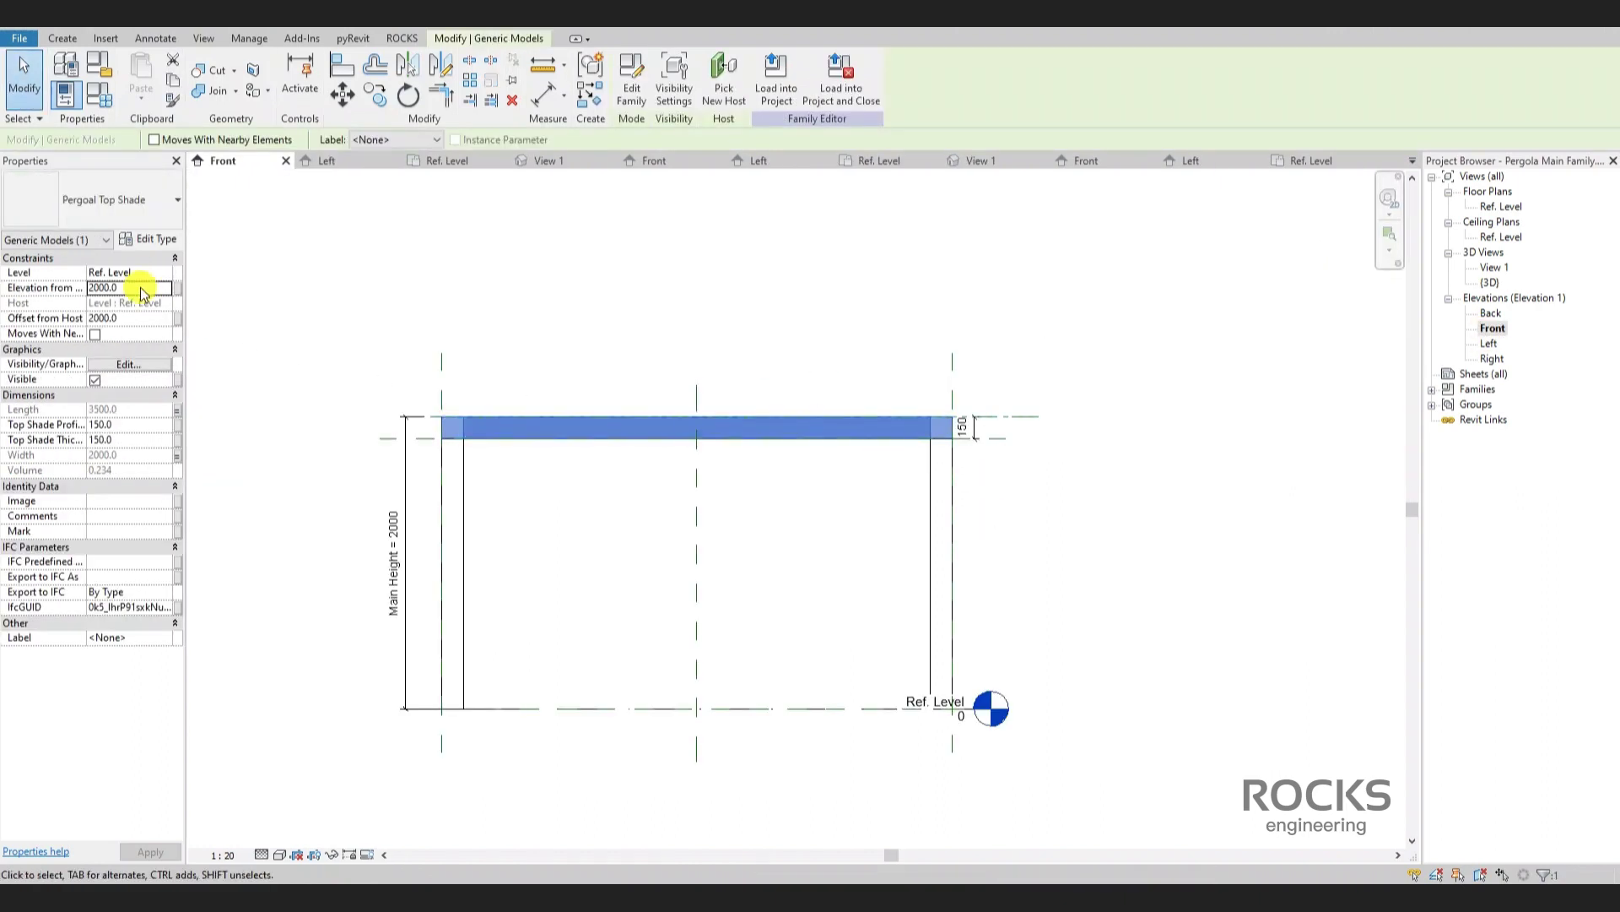
pyautogui.click(629, 94)
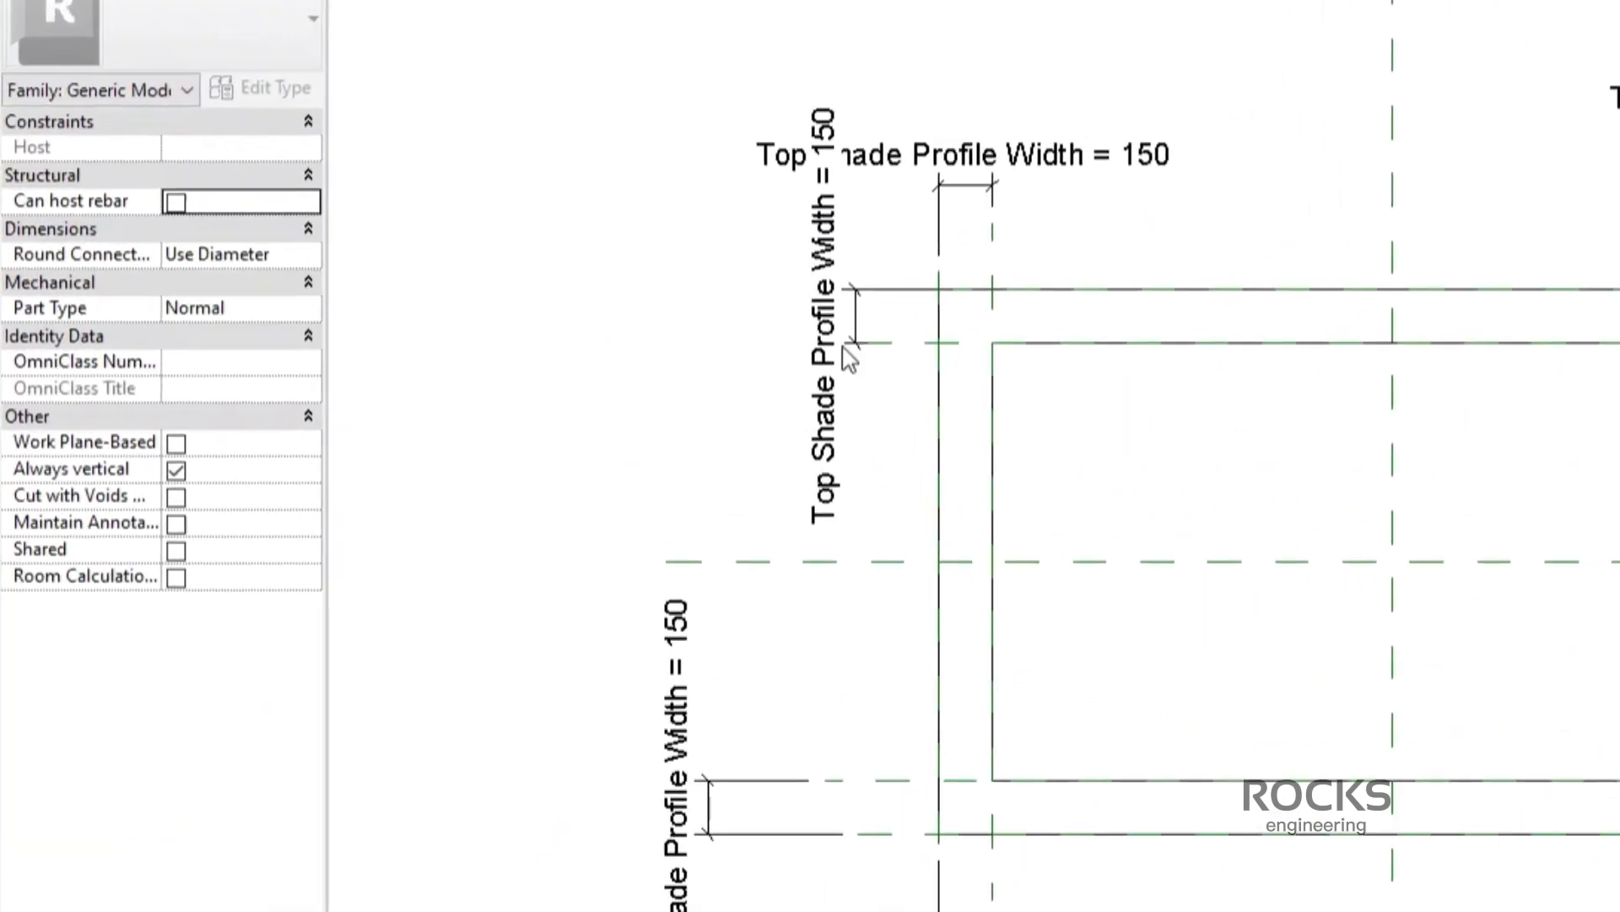
pyautogui.click(176, 443)
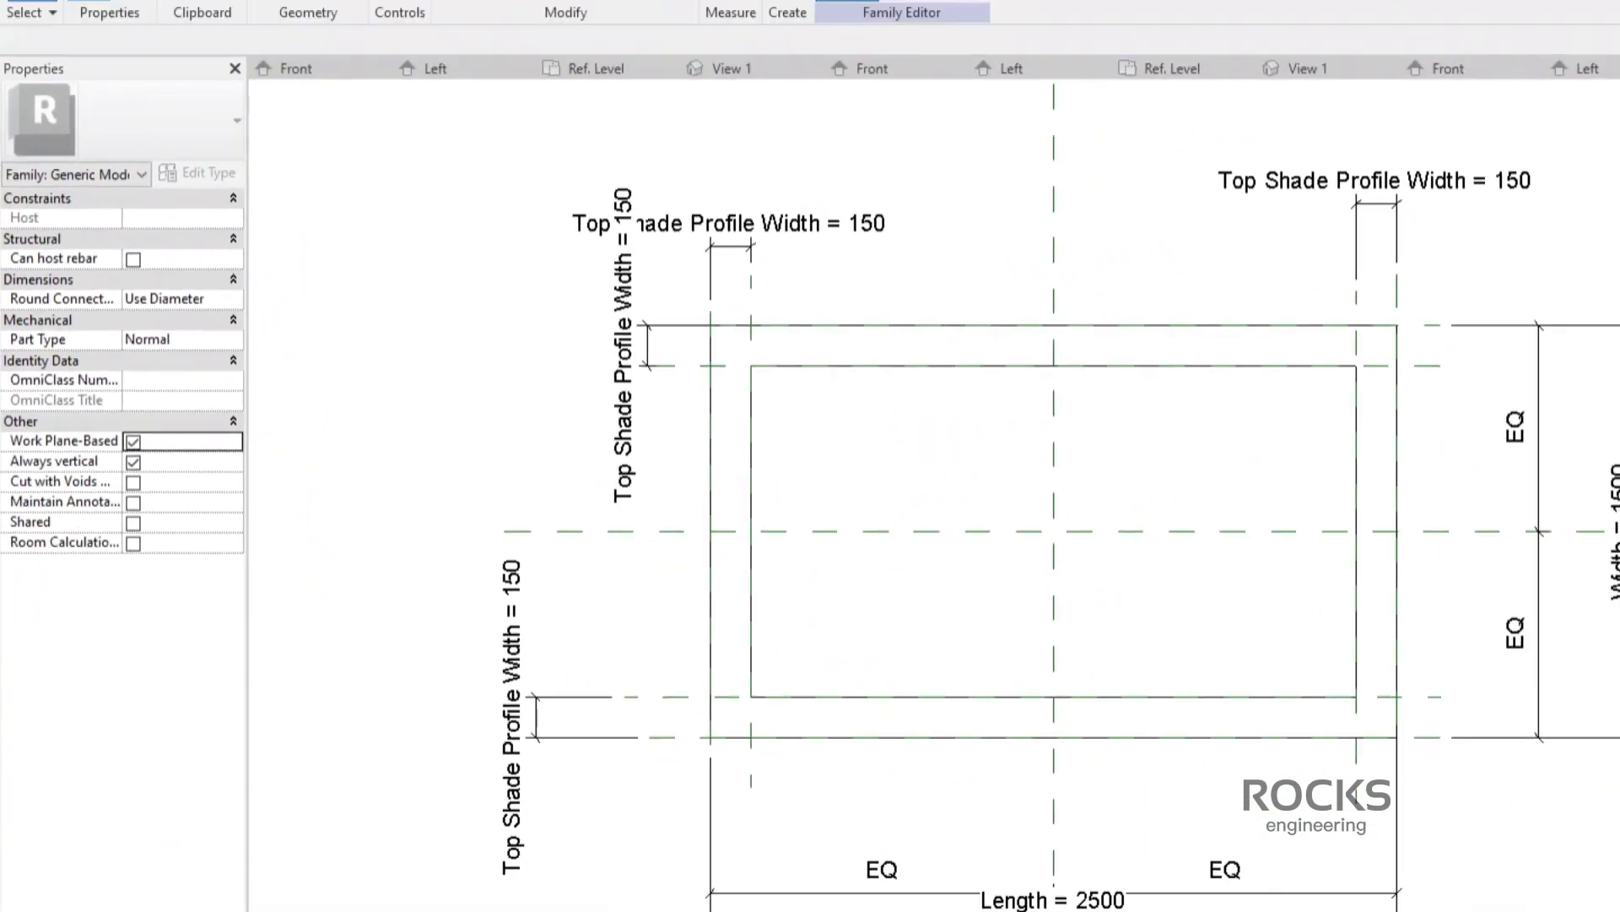
pyautogui.click(635, 76)
pyautogui.click(763, 579)
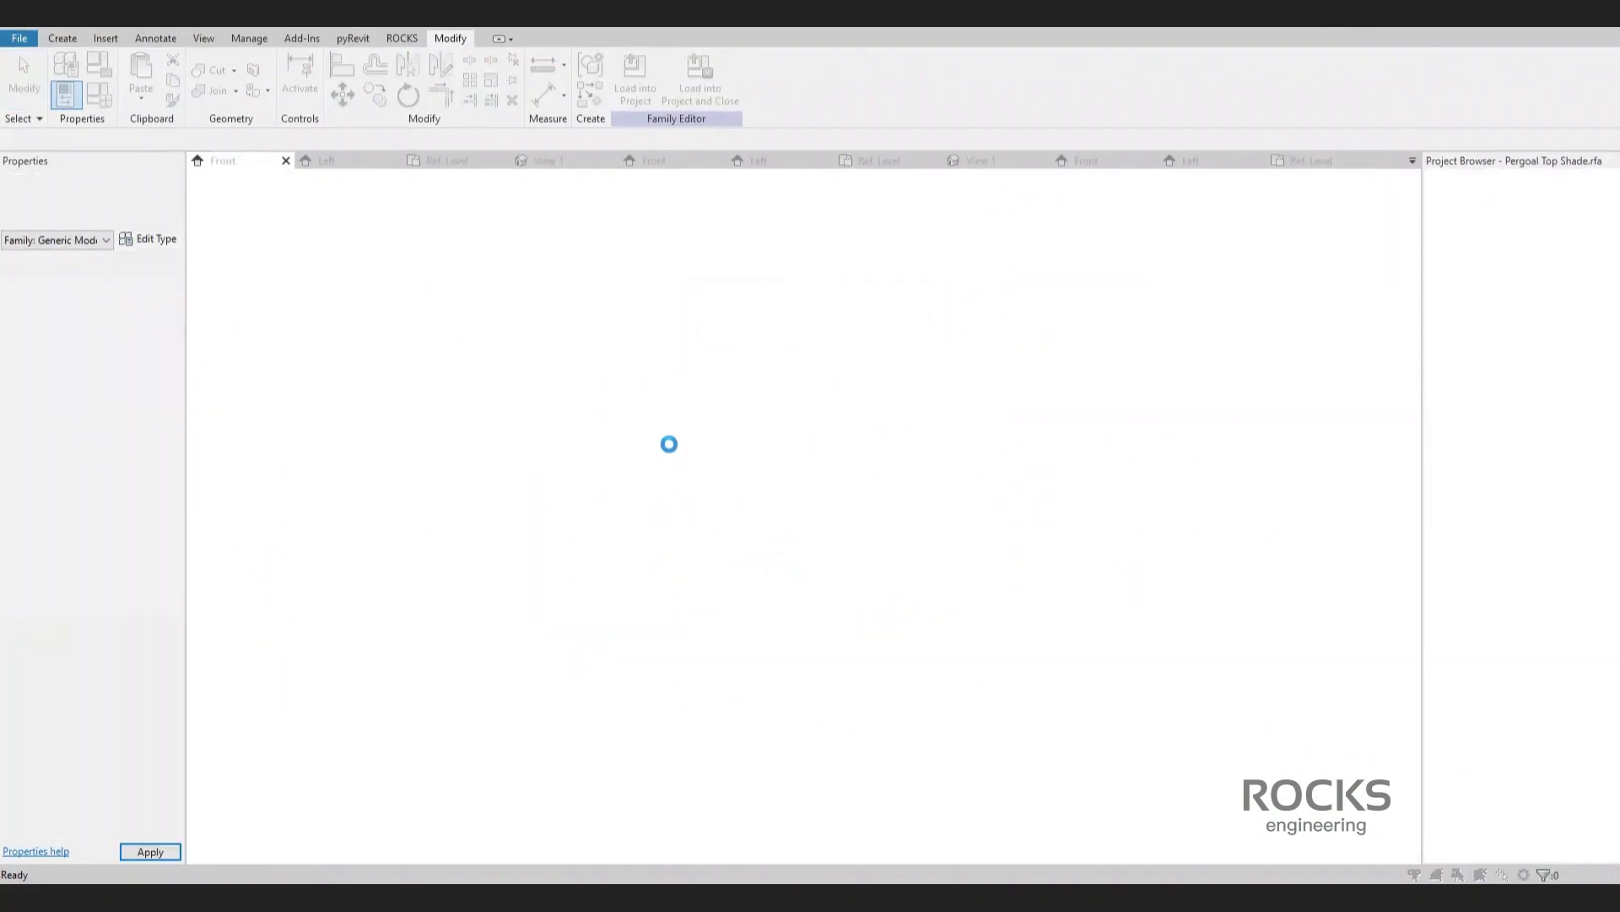
pyautogui.click(723, 403)
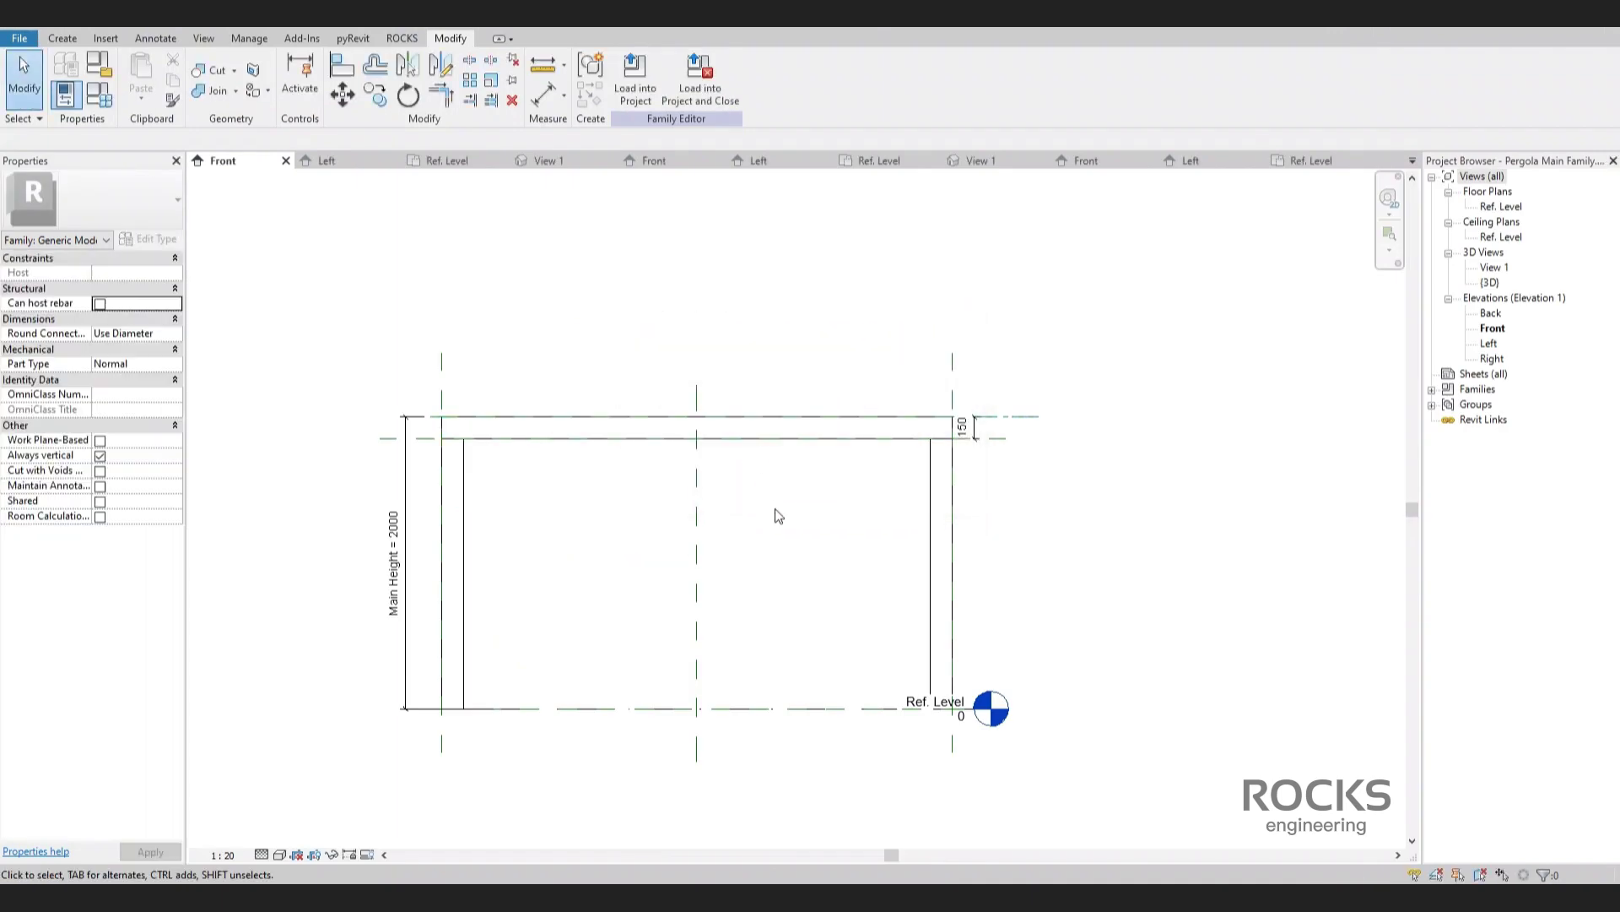
# Select the reloaded top shade in the Front elevation and release its alignment lock.
pyautogui.click(826, 437)
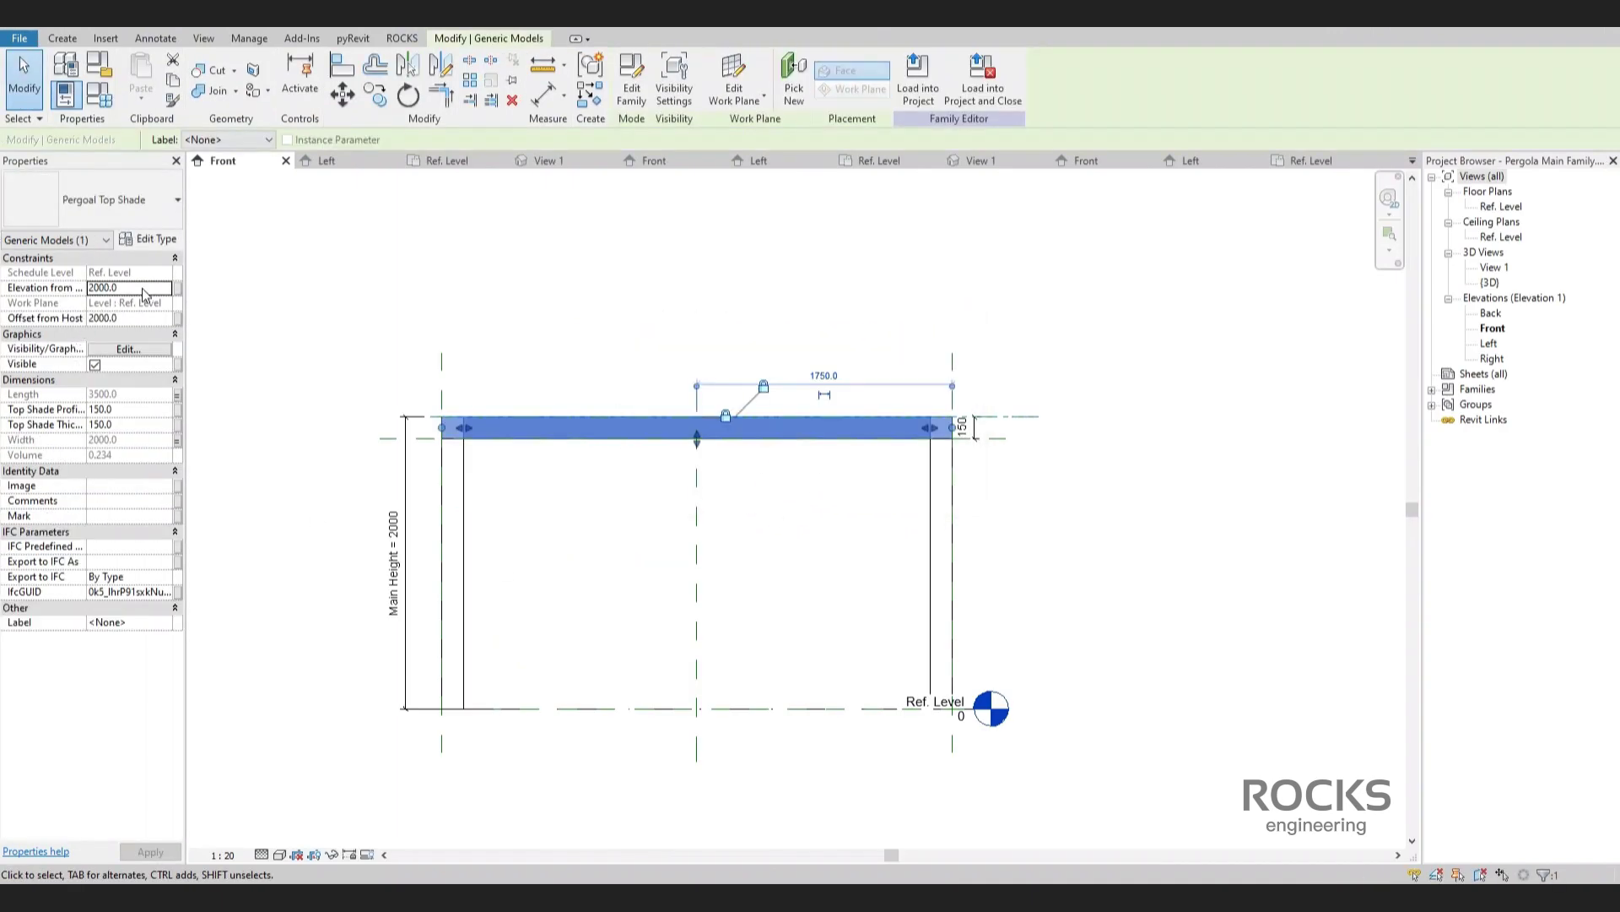
pyautogui.click(764, 389)
pyautogui.click(623, 501)
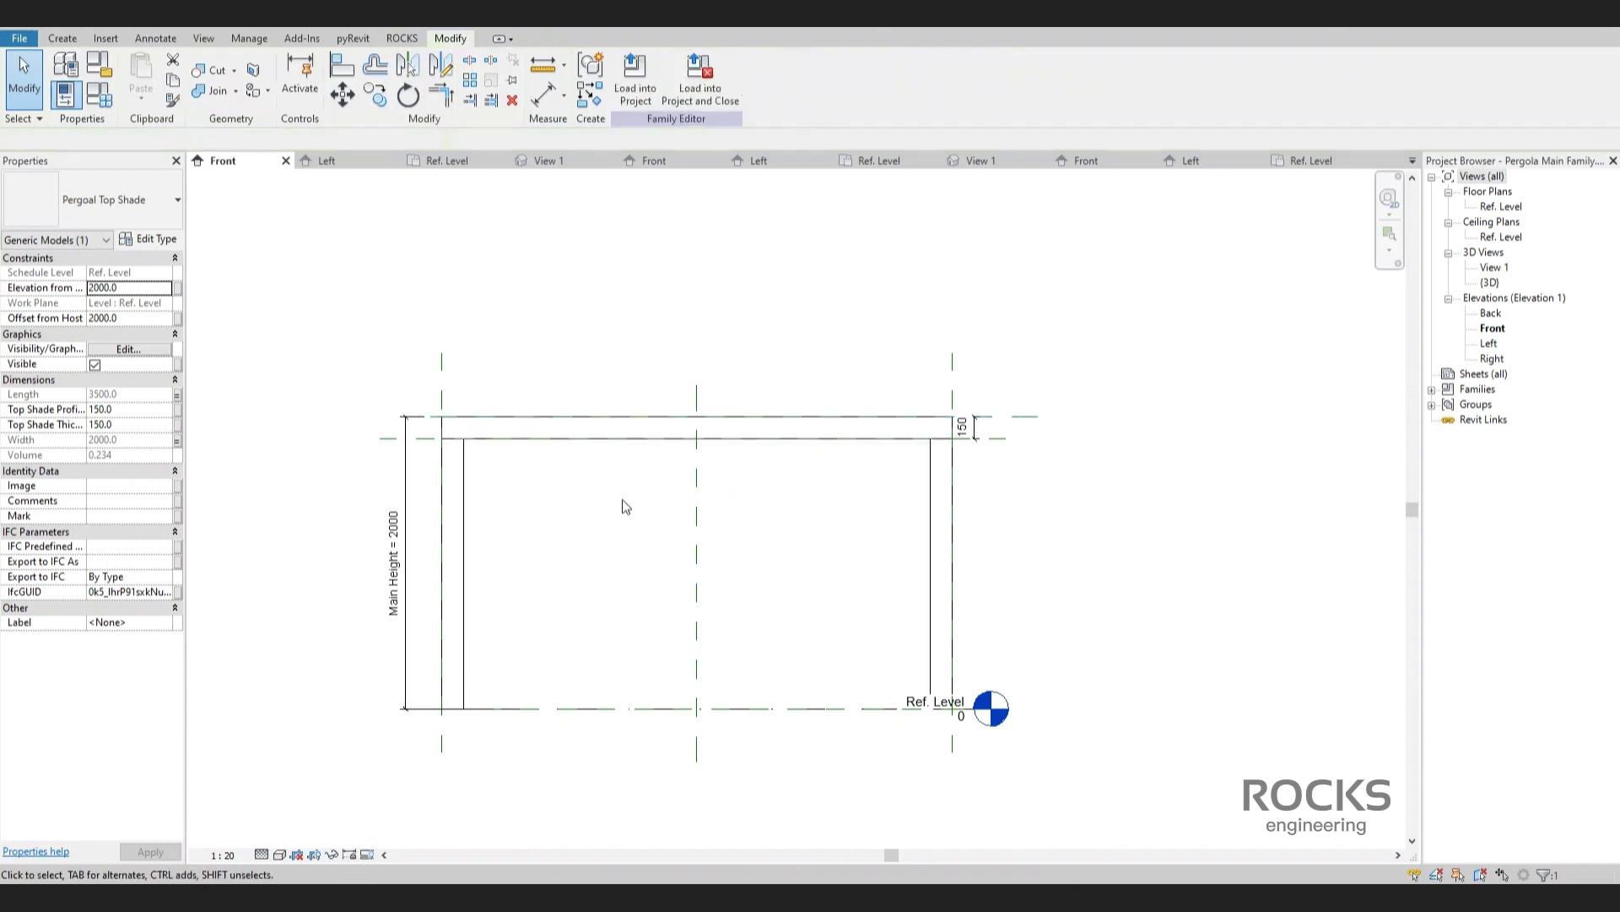
# Set the top shade's elevation from the level to 0.
pyautogui.click(502, 436)
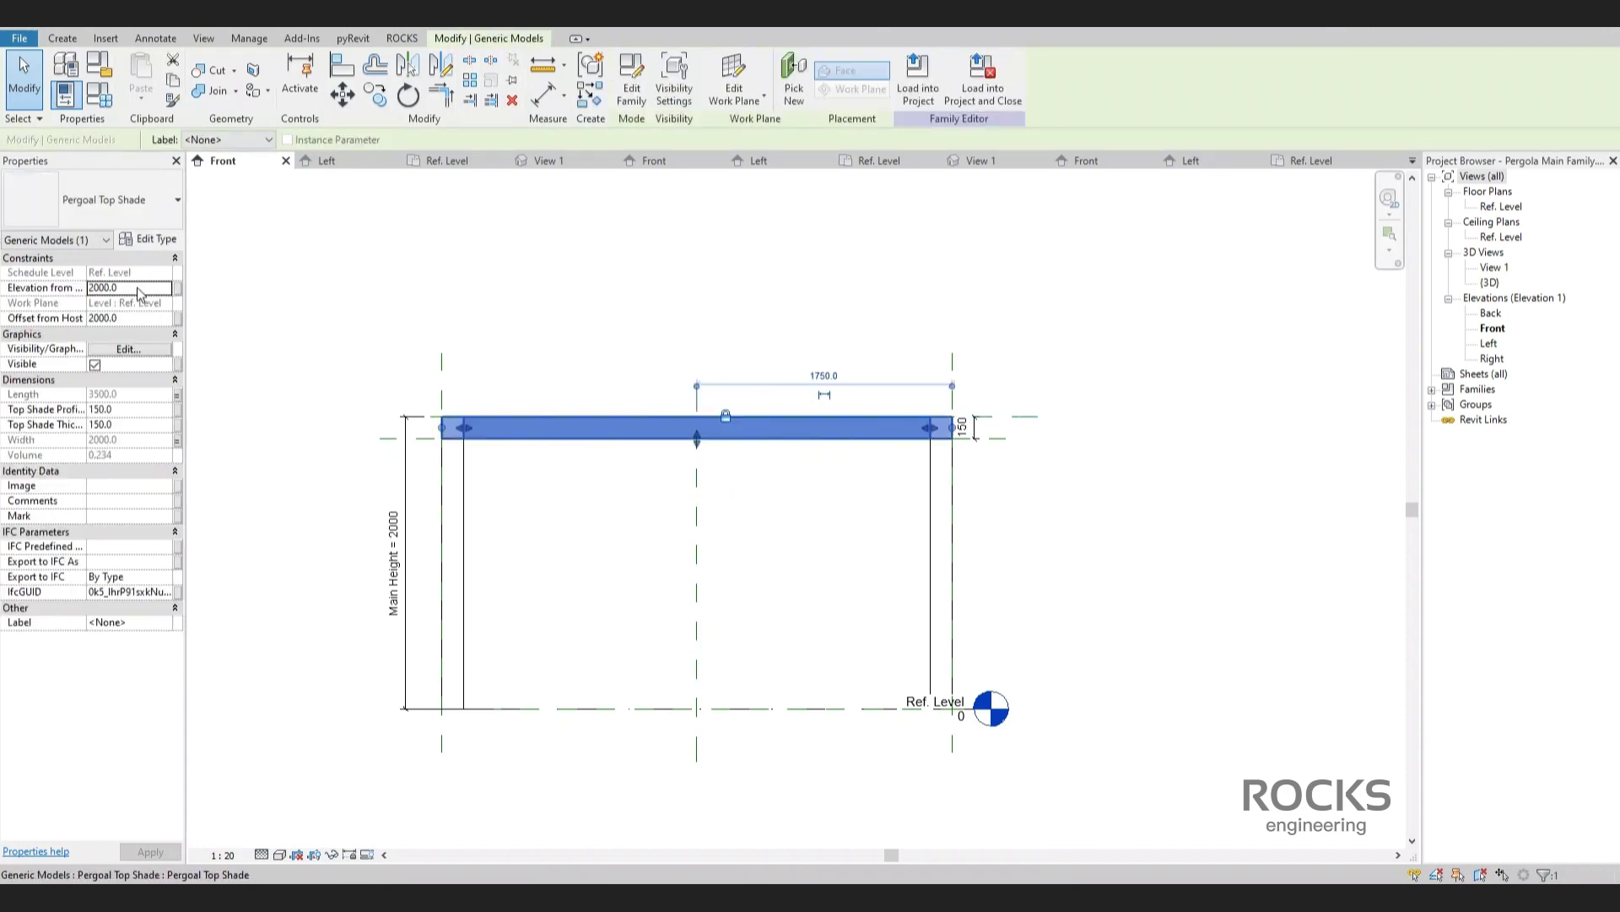
pyautogui.click(139, 288)
pyautogui.write('0.0')
pyautogui.press('Return')
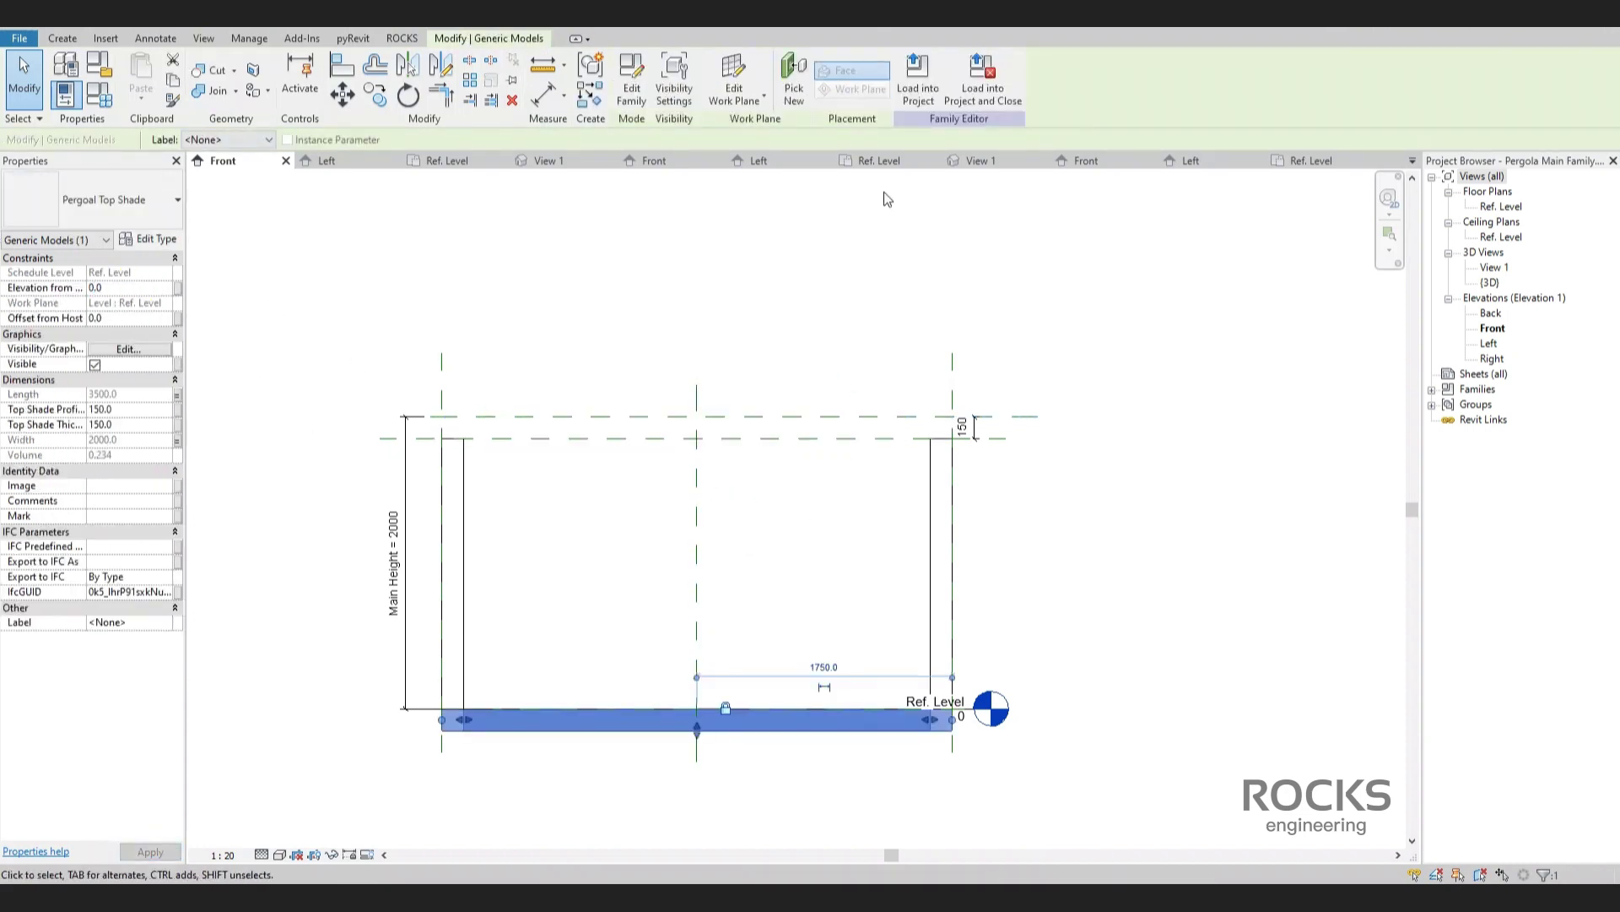
# Reassign the top shade's work plane to the Top Lvl reference plane.
pyautogui.click(735, 87)
pyautogui.click(809, 452)
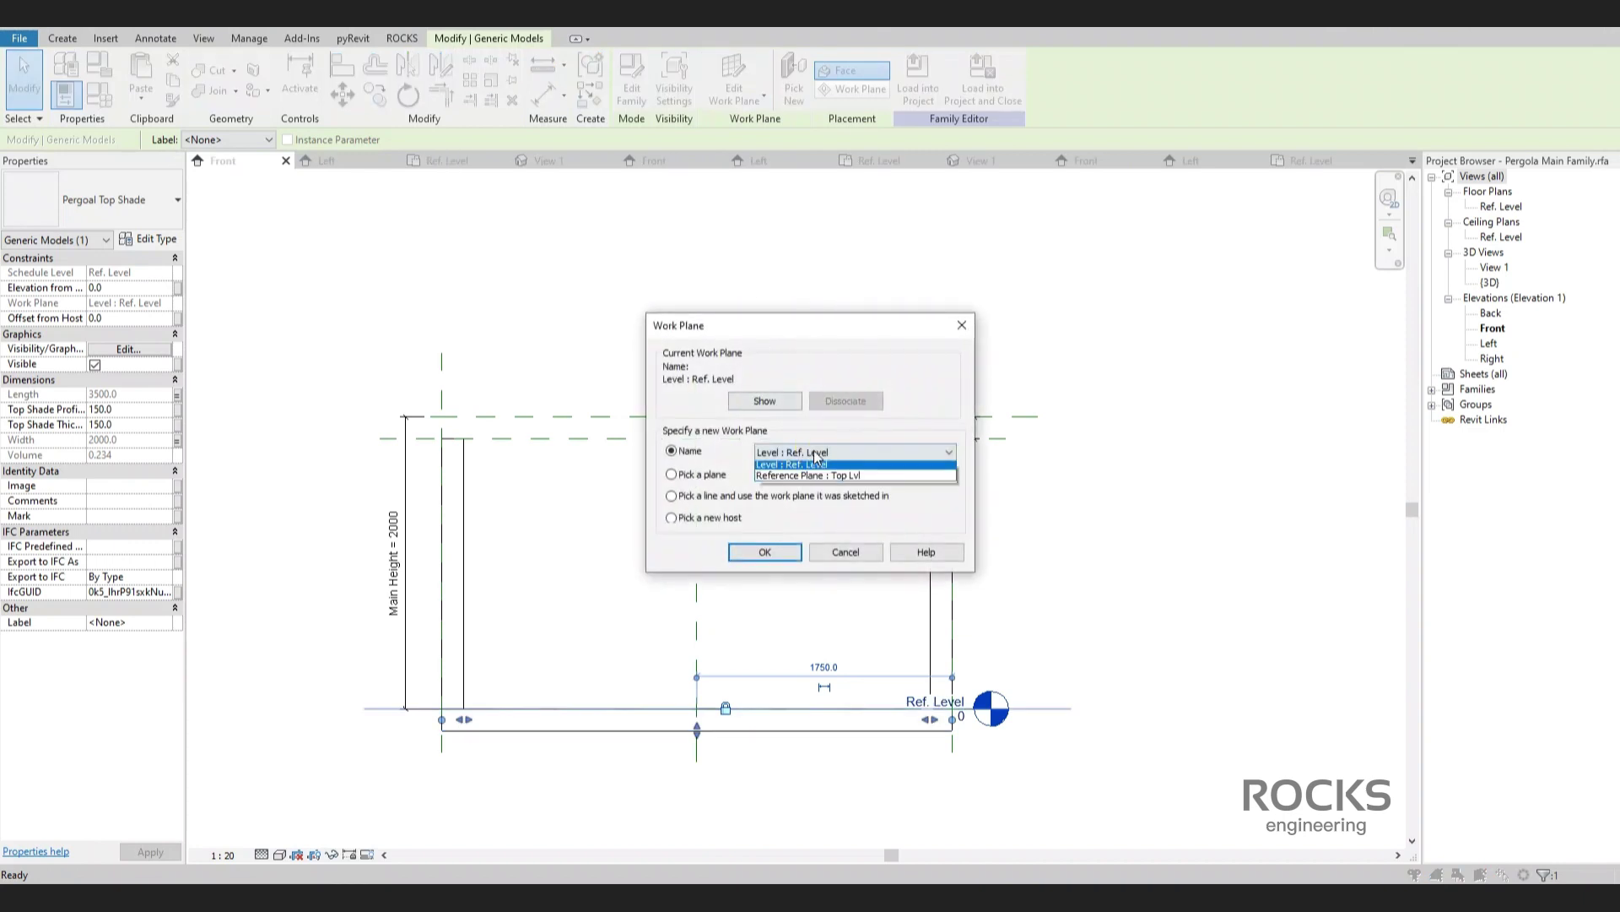
pyautogui.click(821, 479)
pyautogui.click(764, 552)
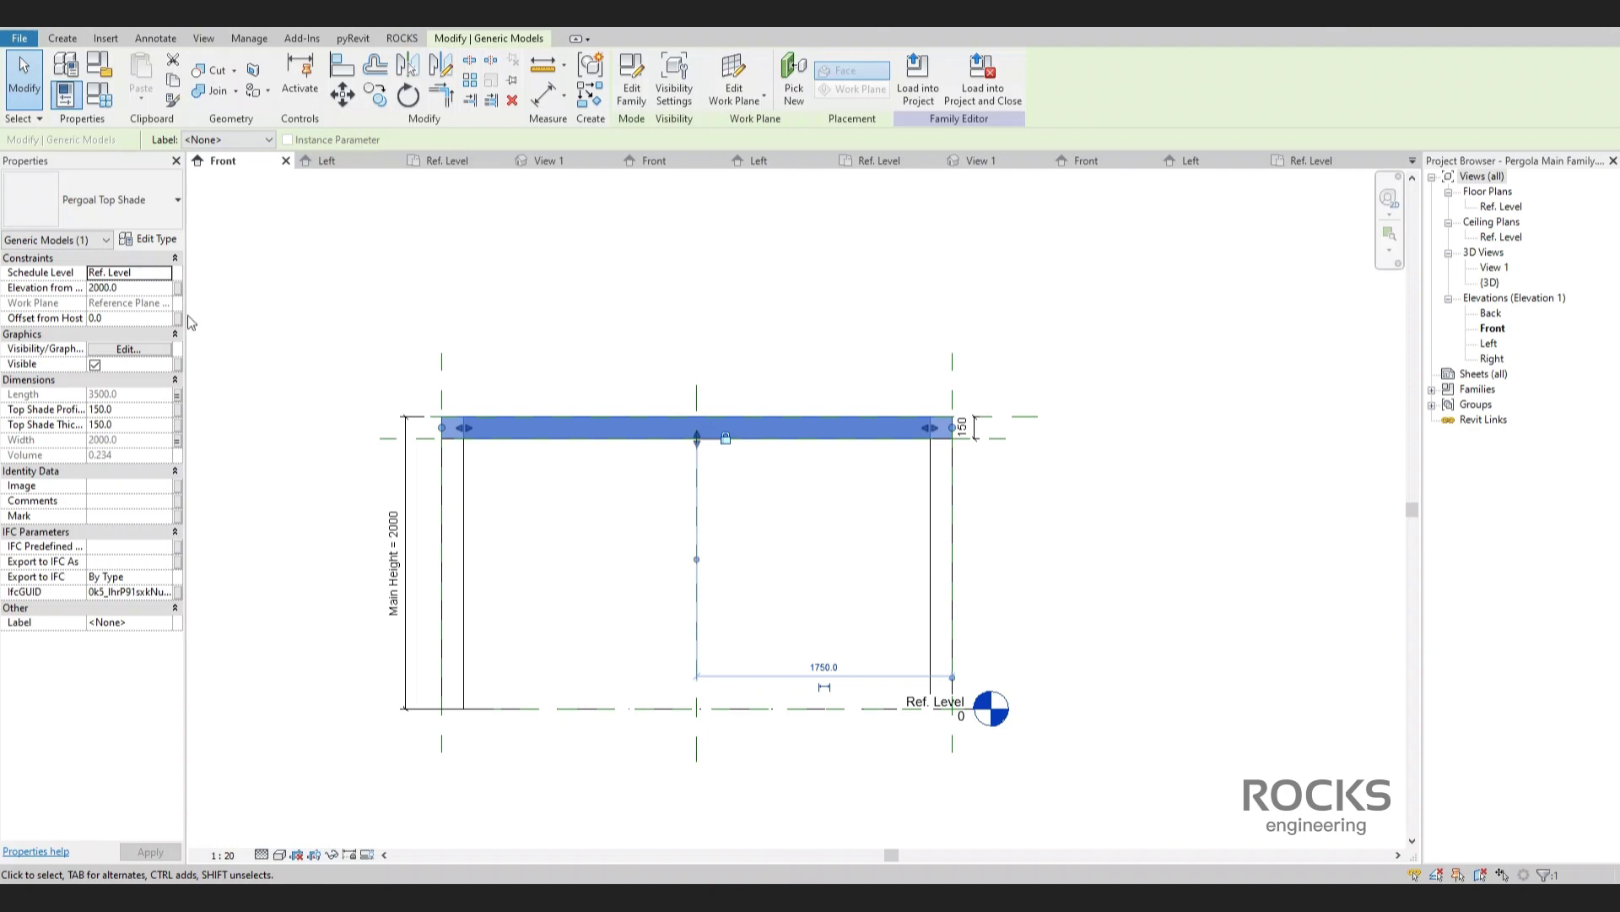
pyautogui.click(814, 315)
# Set the Main Height dimension to 2500.
pyautogui.click(393, 540)
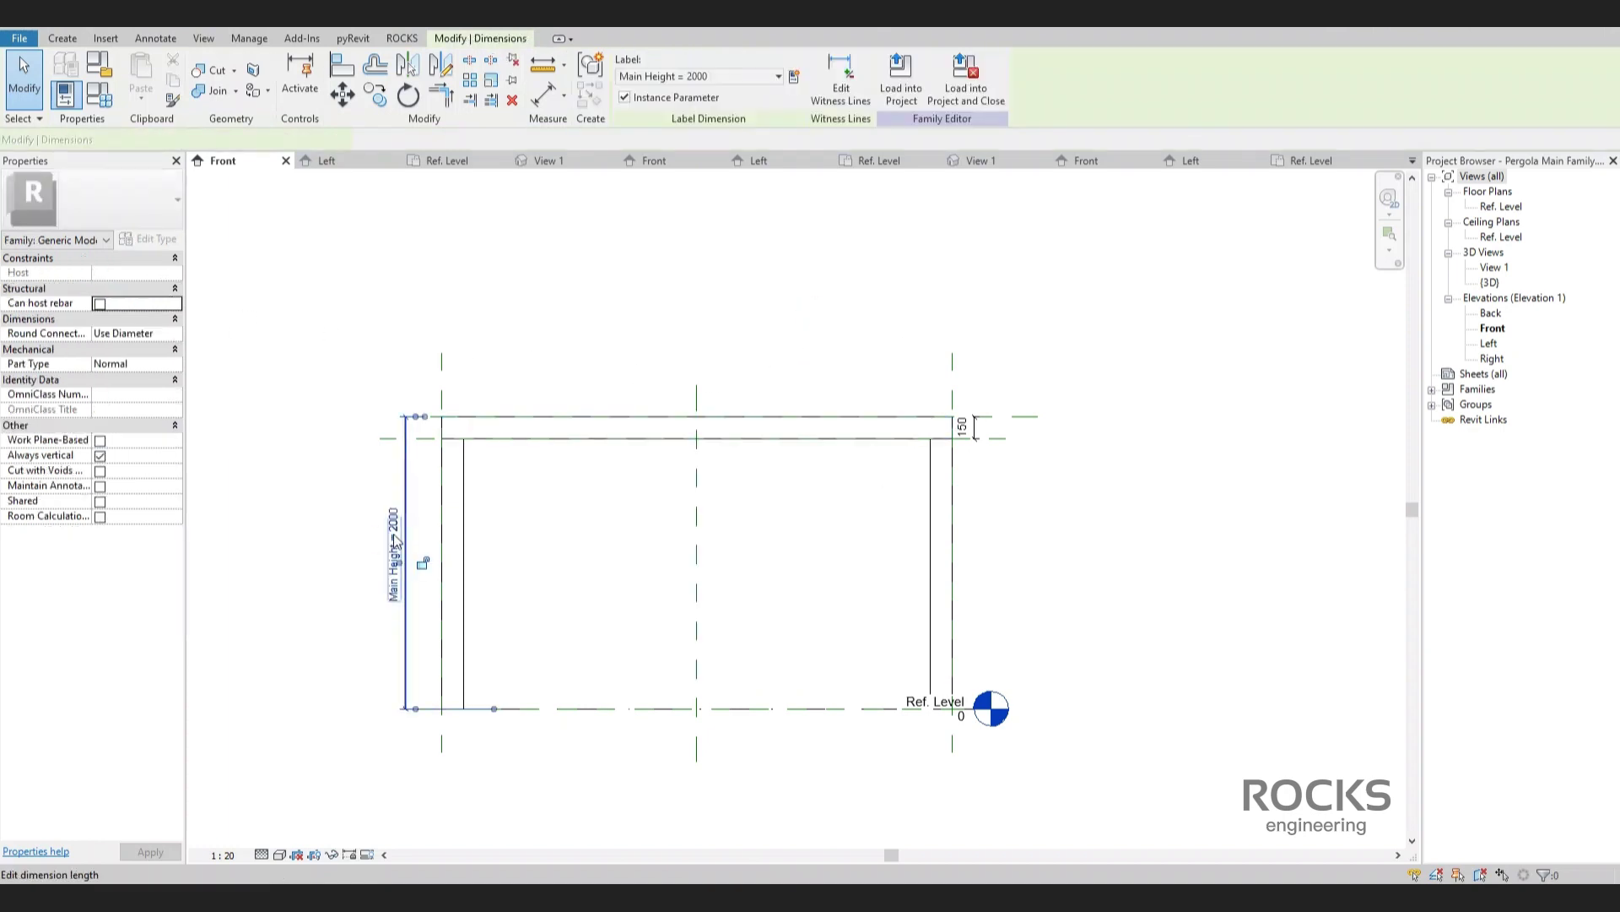
pyautogui.click(396, 531)
pyautogui.press('Return')
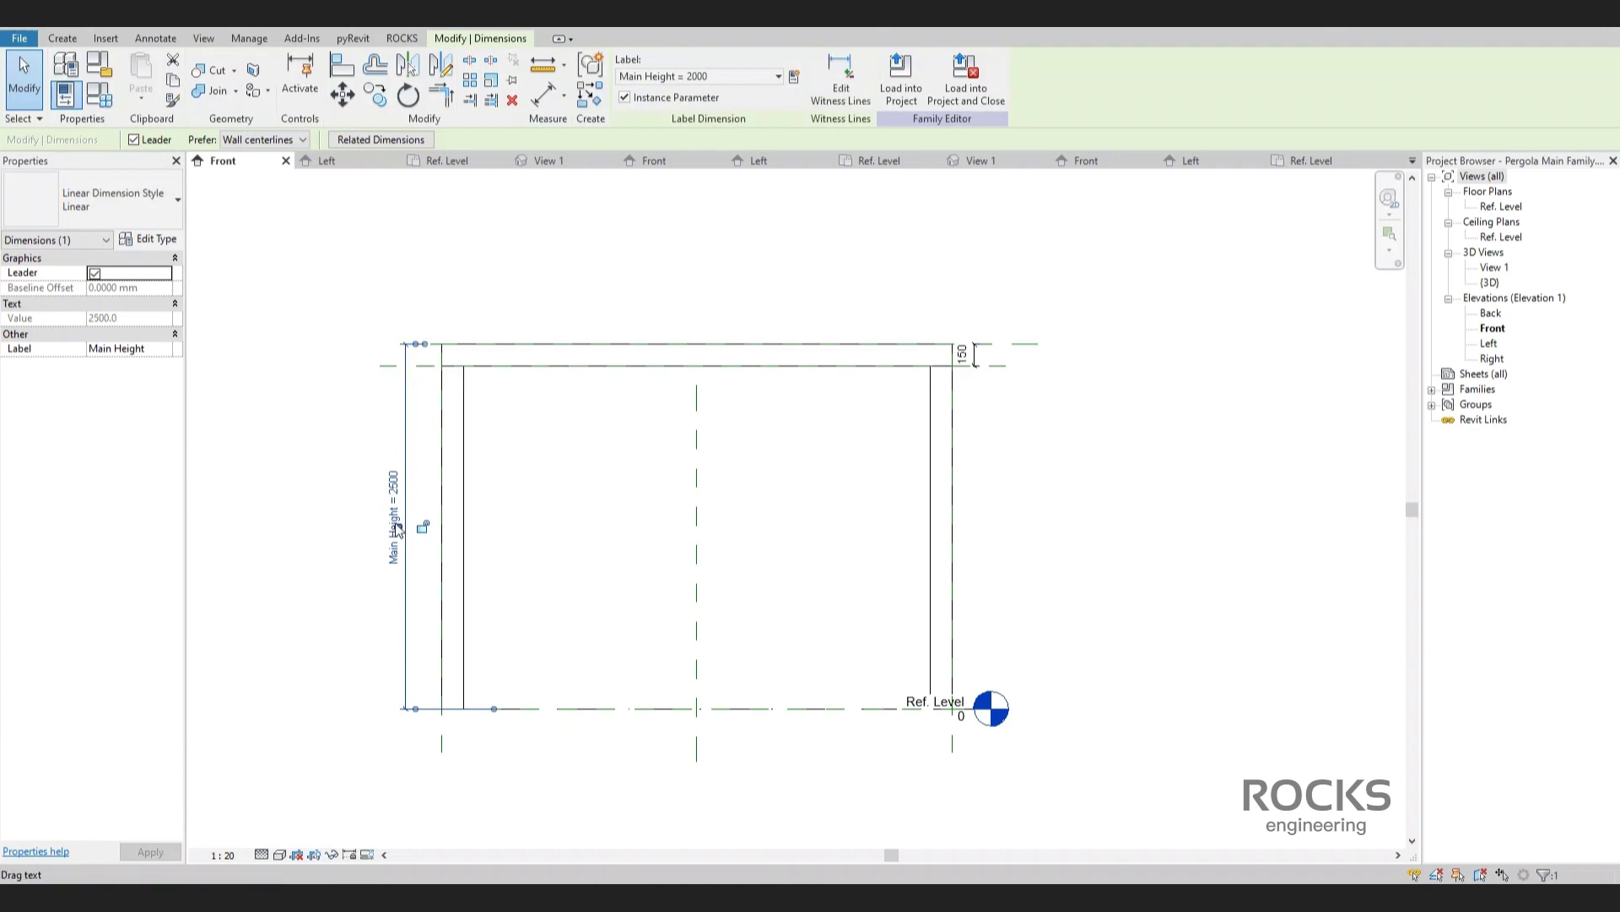
# Unlock the 150 dimension between the upper reference planes and label it with a new Top Shade Thickness parameter.
pyautogui.click(990, 386)
pyautogui.scroll(3, 983, 379)
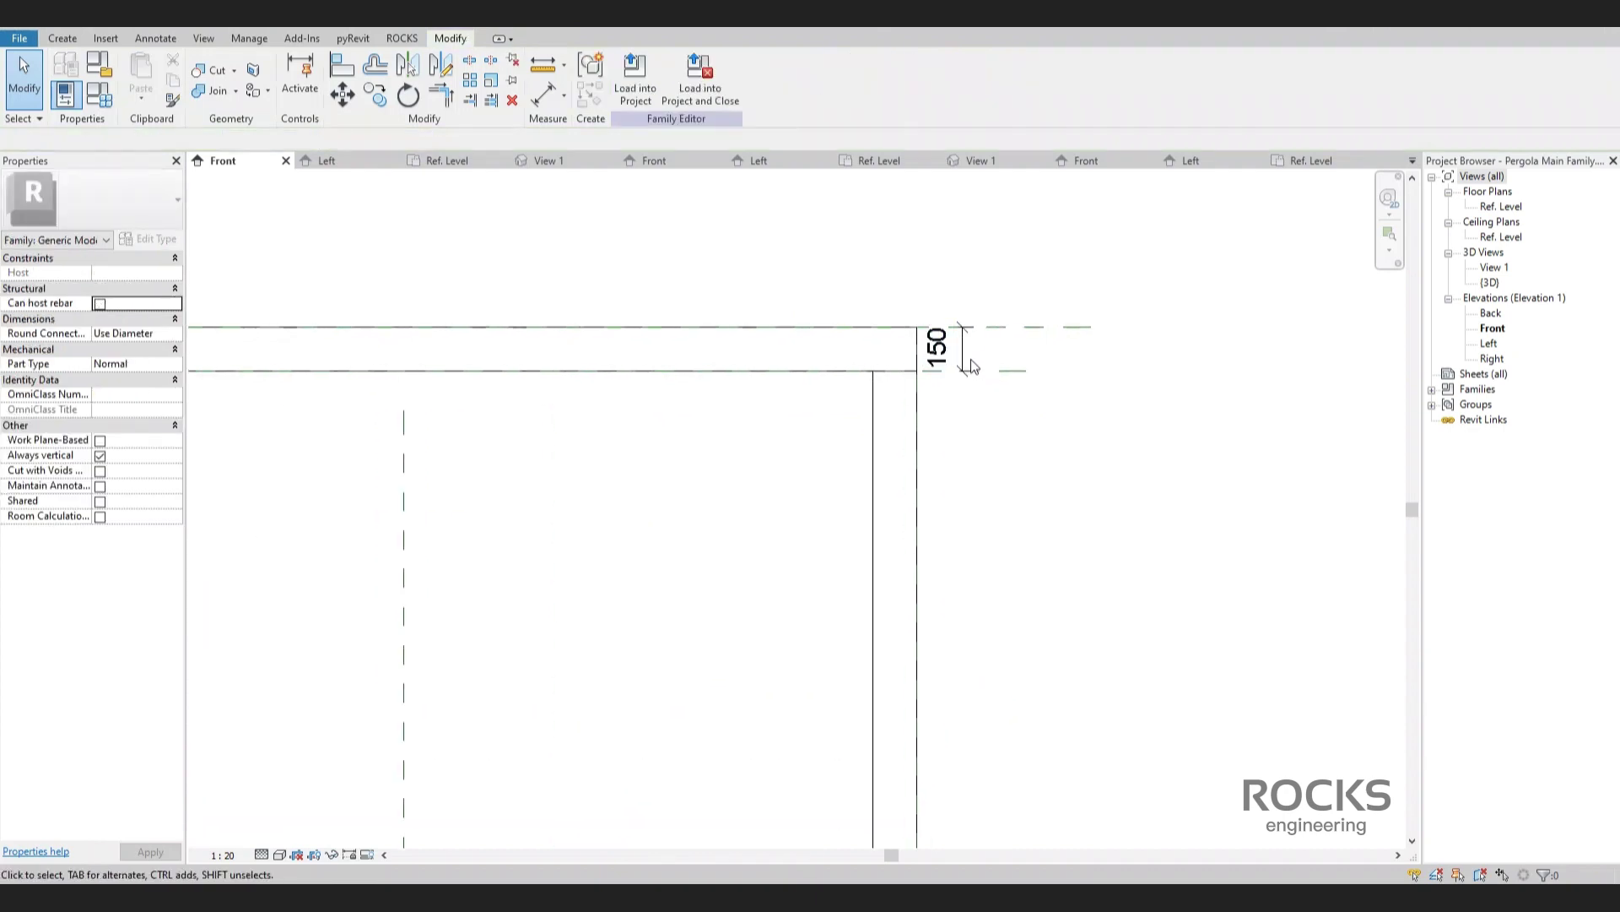
pyautogui.click(965, 357)
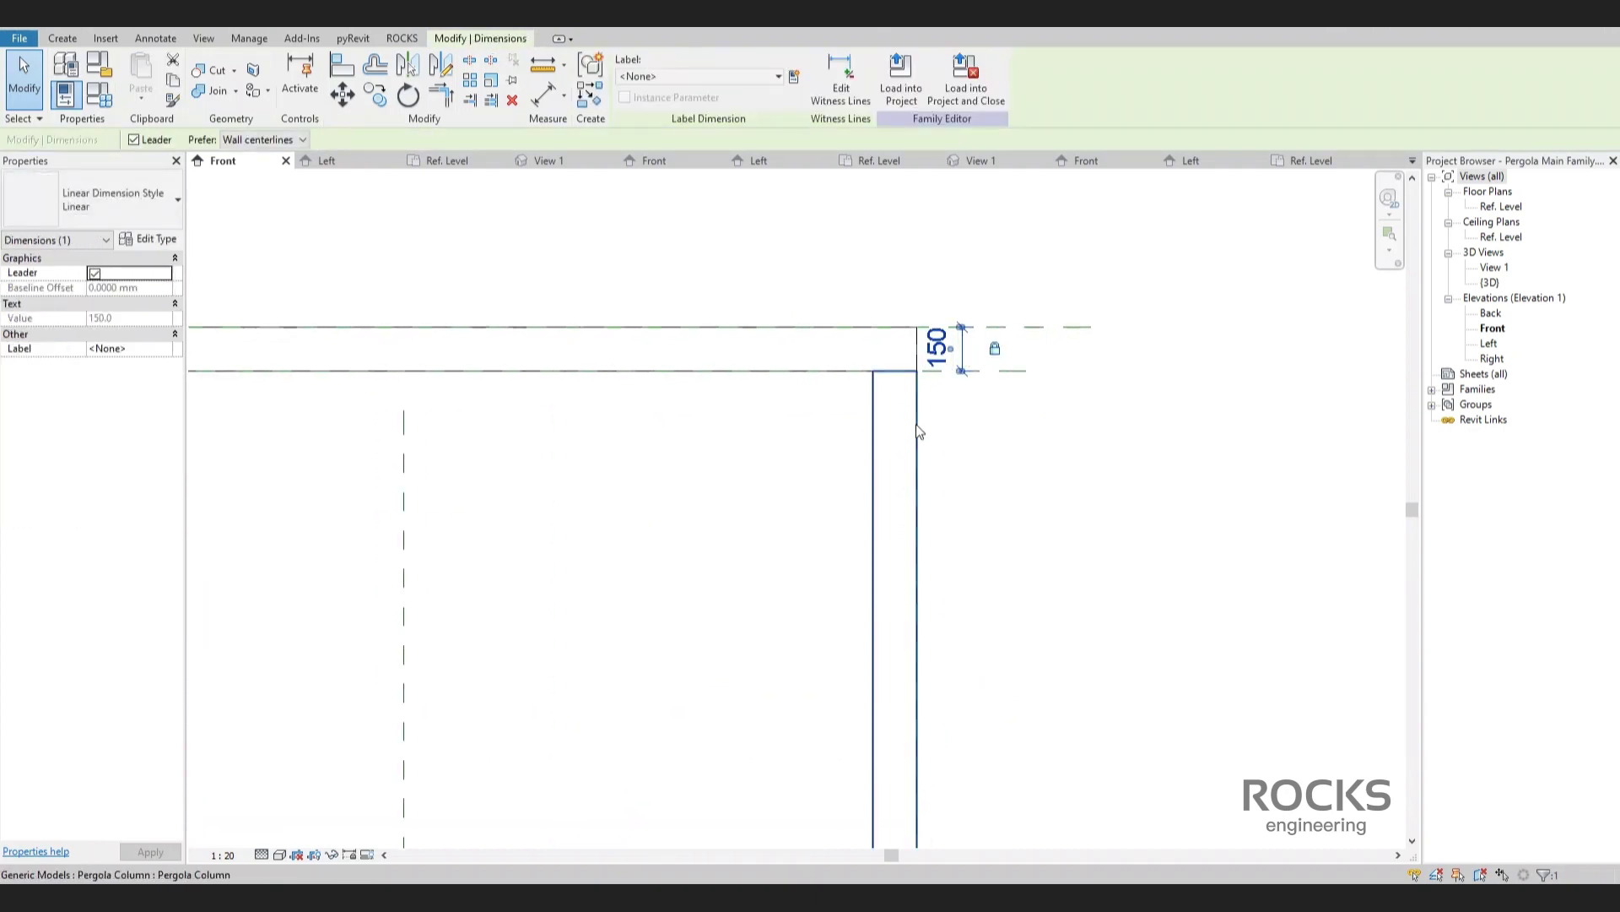
pyautogui.click(997, 352)
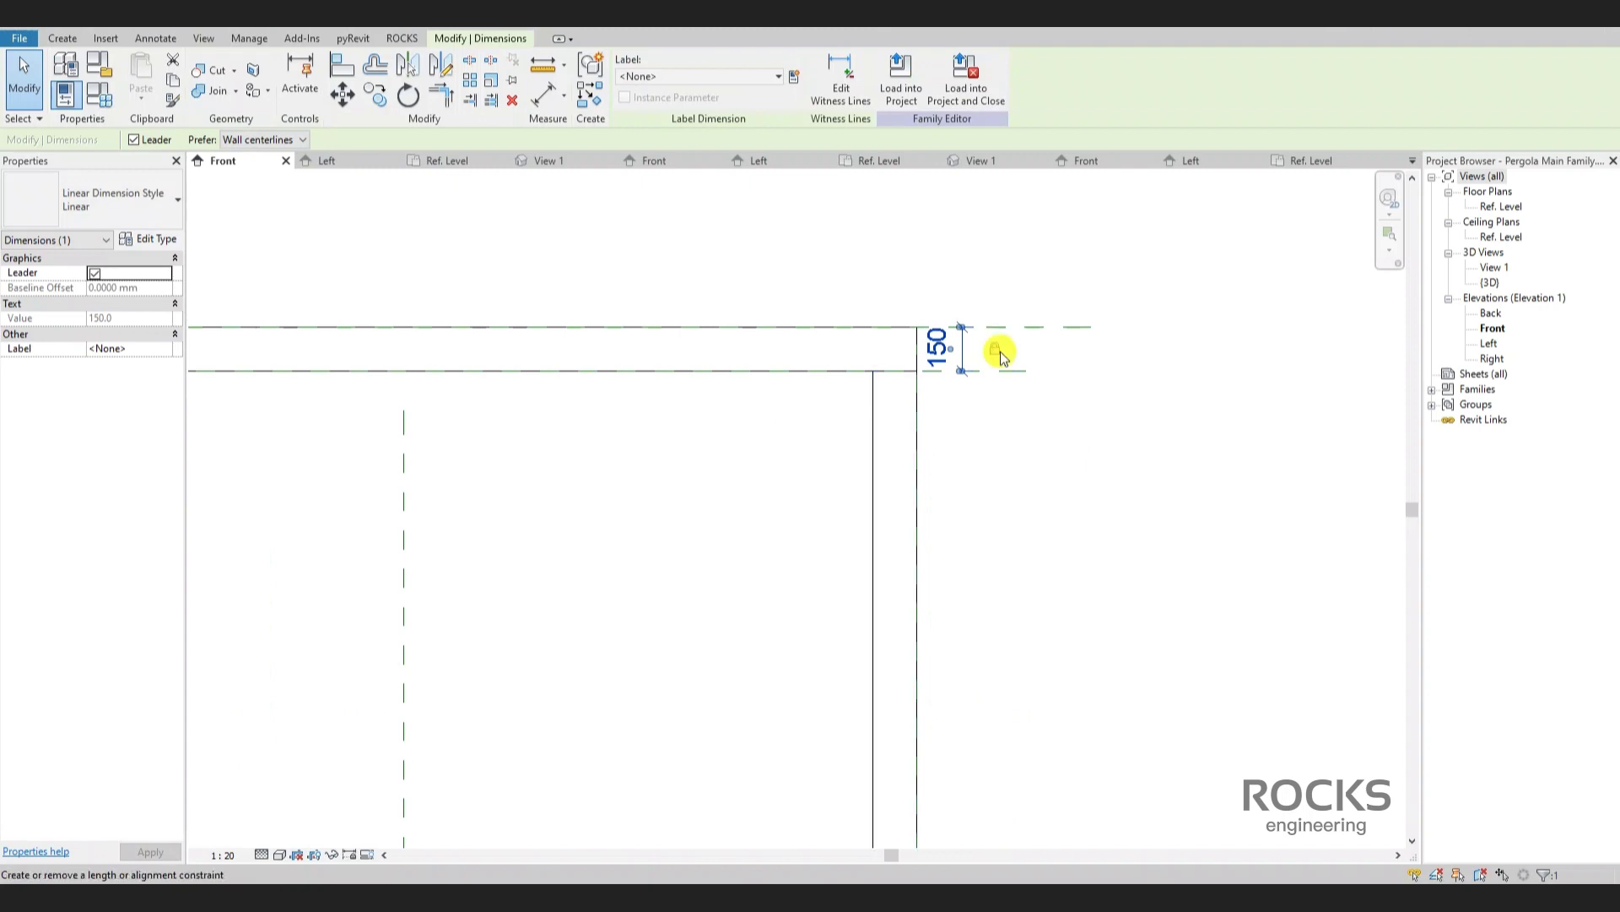
pyautogui.click(795, 77)
pyautogui.write('Top Sh')
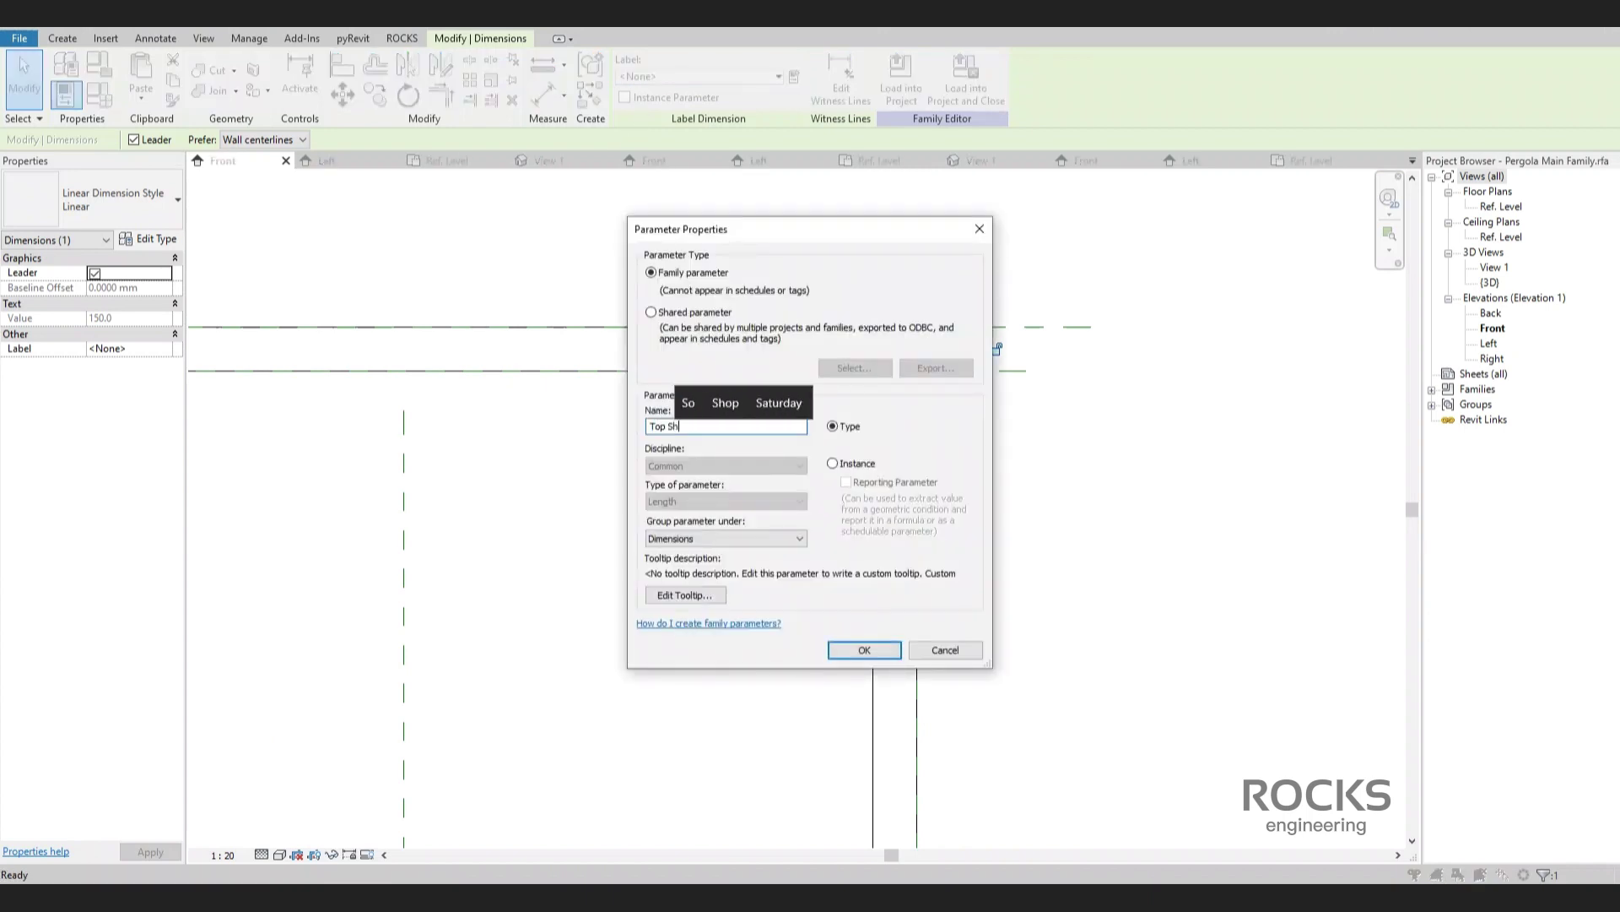
pyautogui.write('ade Thickness')
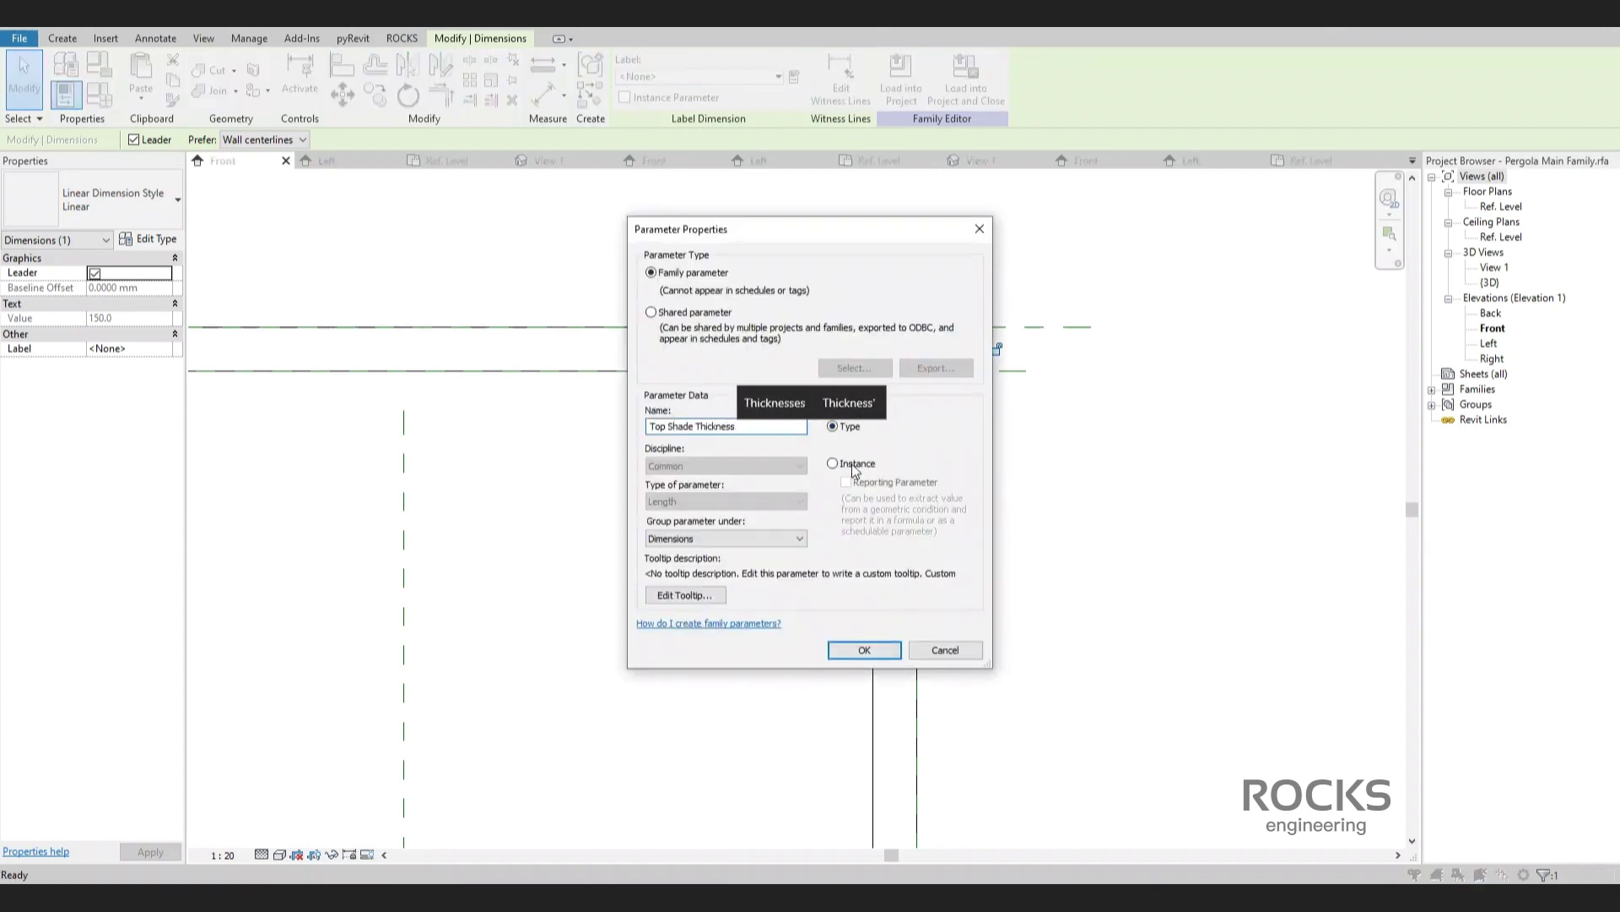
pyautogui.press('Return')
# Associate the nested top shade's thickness with the main family's Top Shade Thickness parameter.
pyautogui.click(842, 370)
pyautogui.click(176, 424)
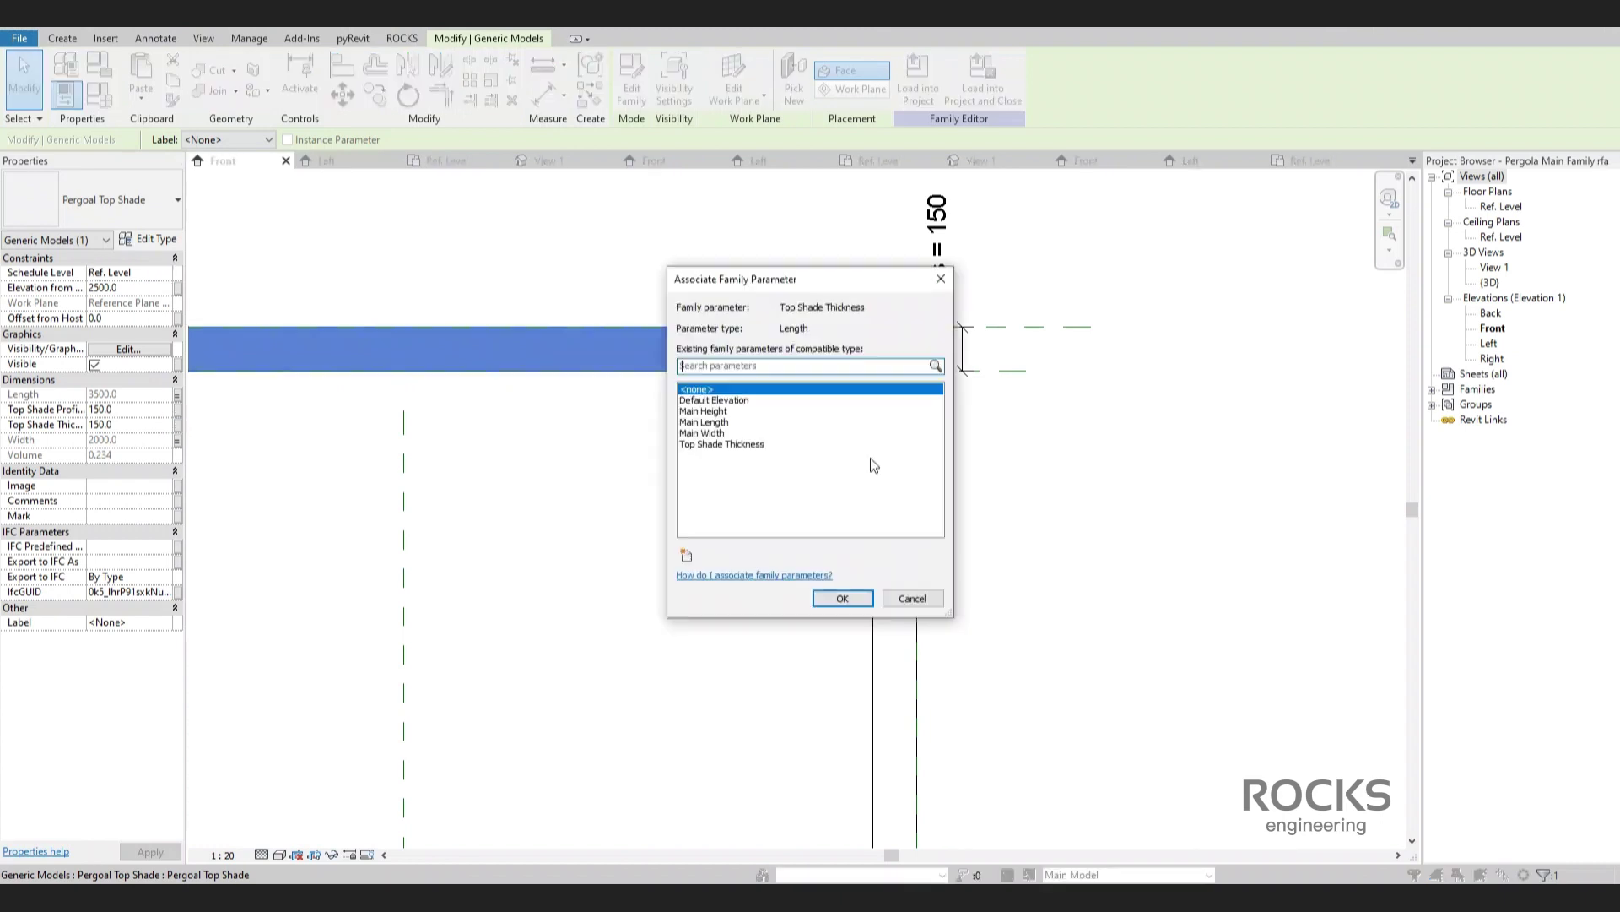
pyautogui.click(716, 448)
pyautogui.click(844, 602)
# Return to the Ref. Level floor plan and create a new family from the Metric Generic Model template.
pyautogui.doubleClick(1501, 207)
pyautogui.click(1140, 368)
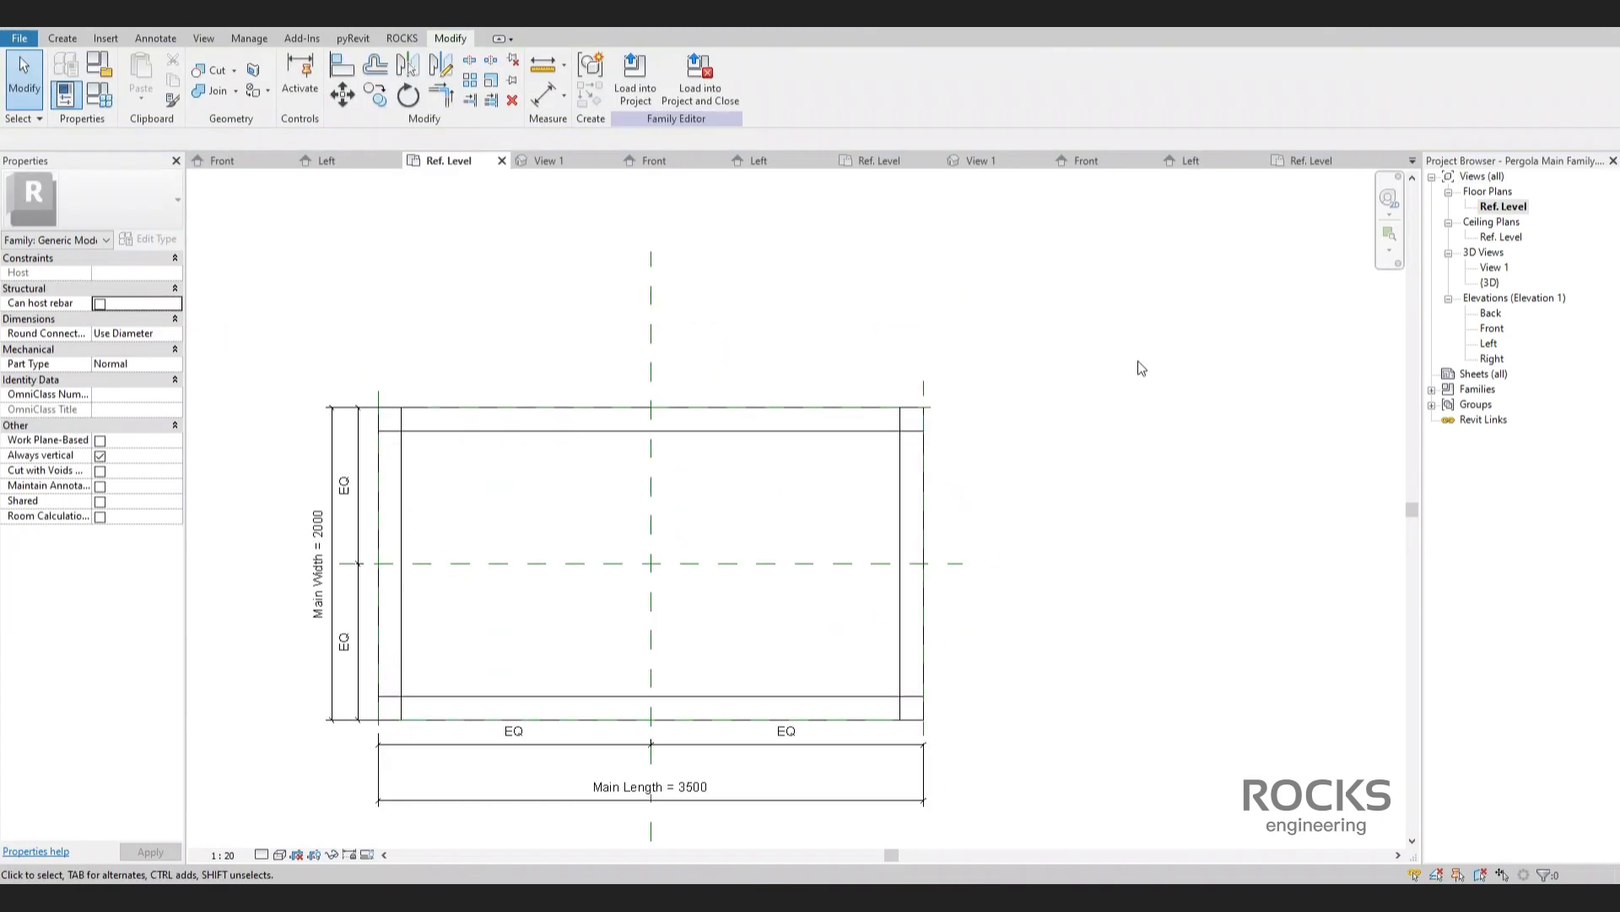
pyautogui.click(20, 40)
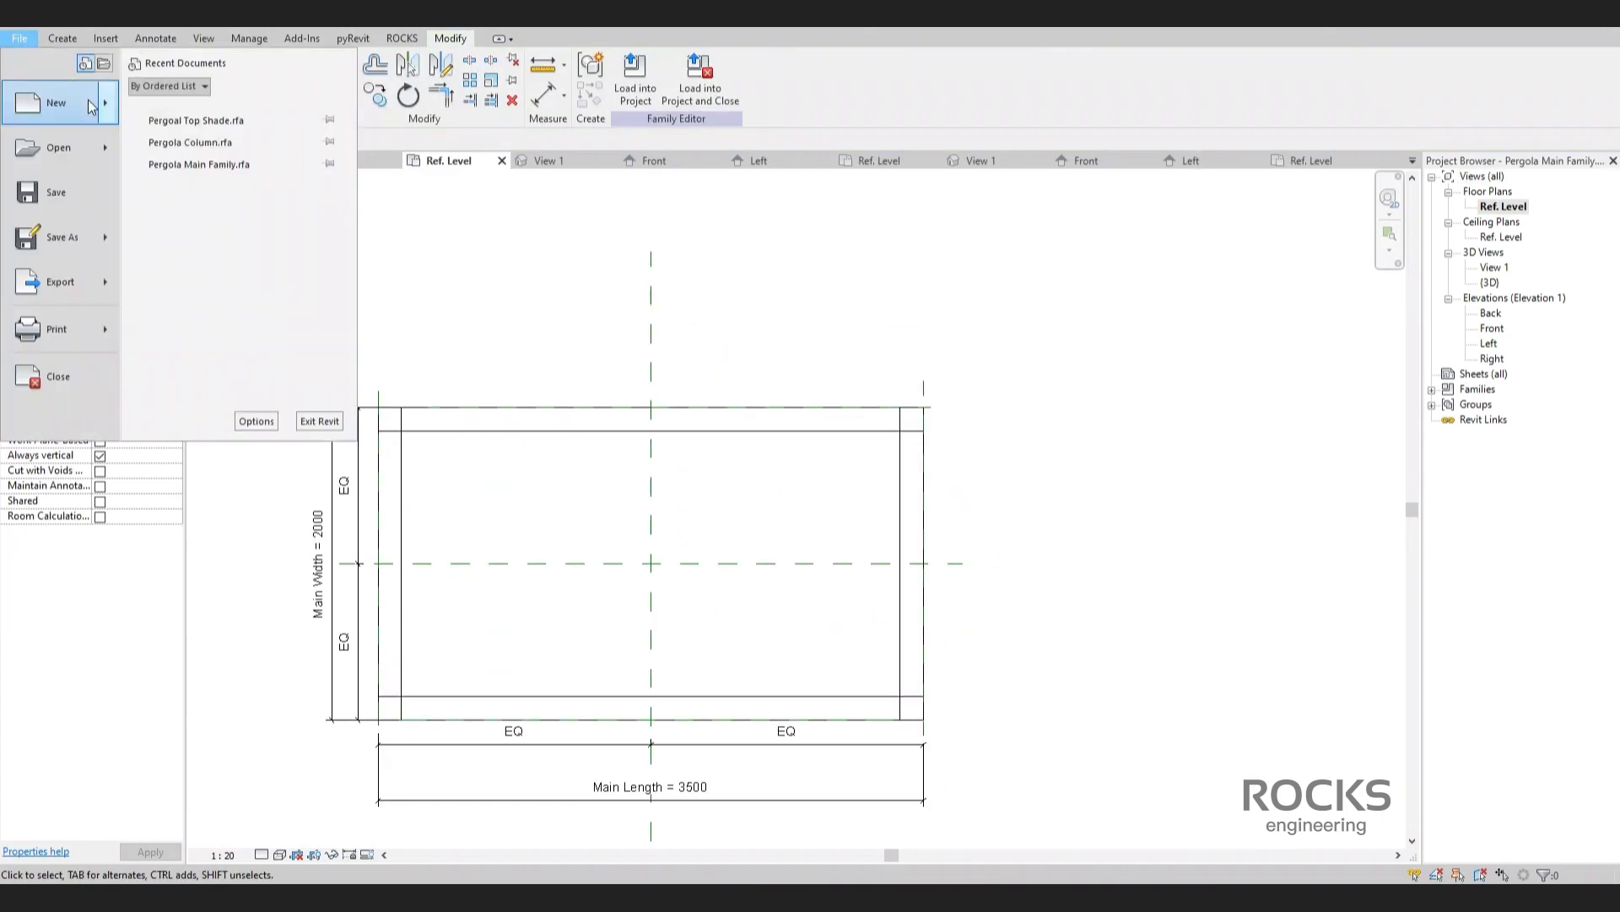
pyautogui.click(108, 113)
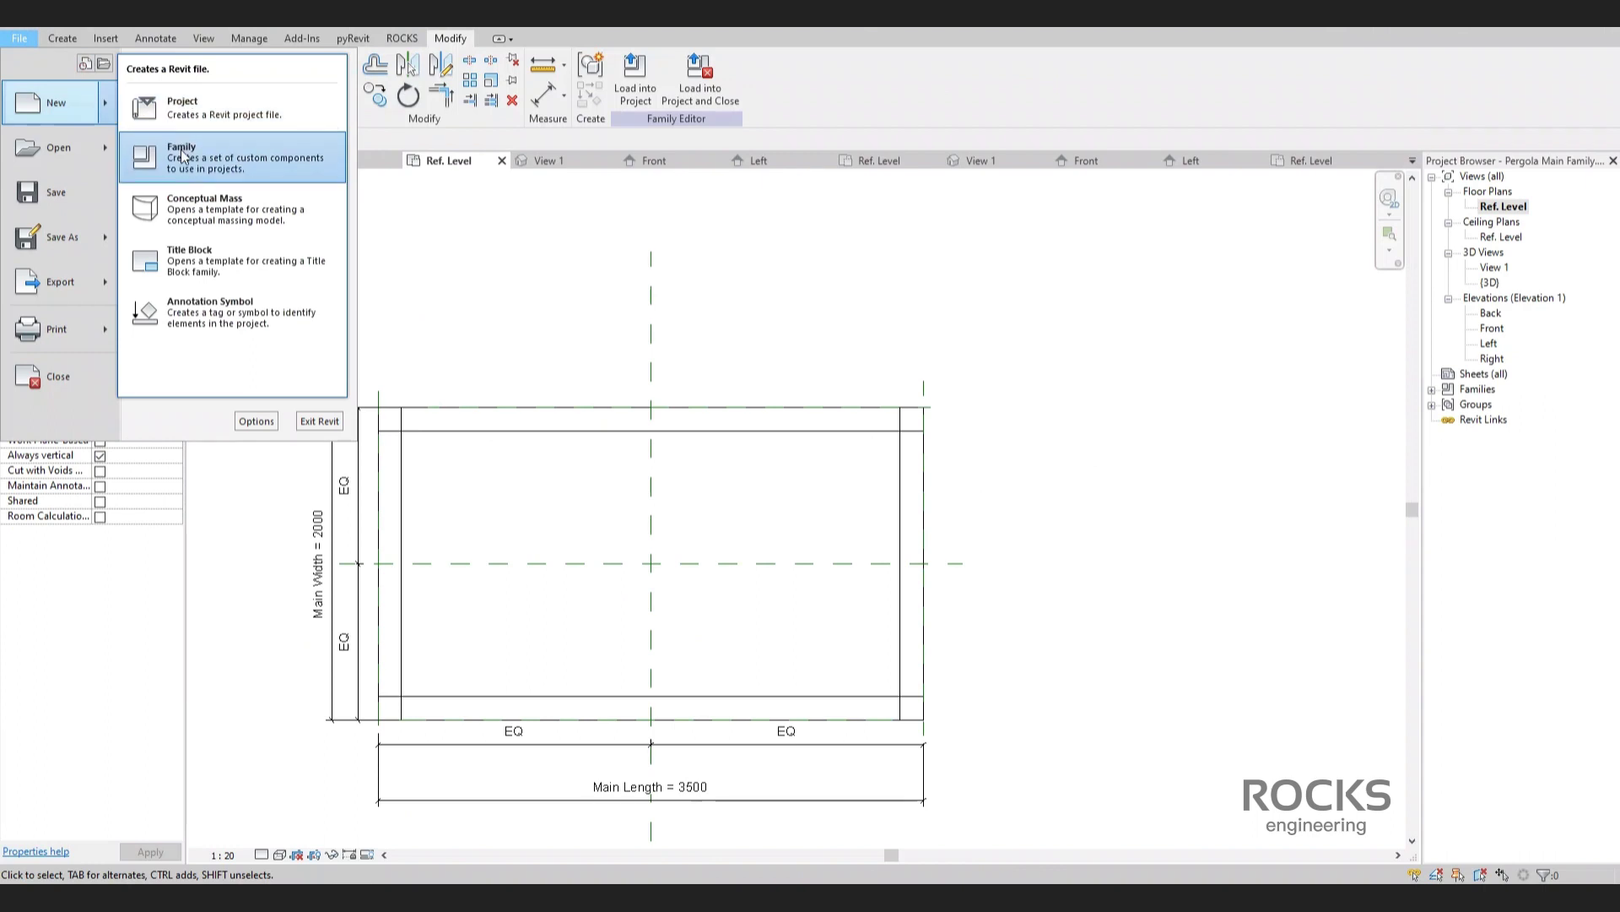
pyautogui.click(188, 156)
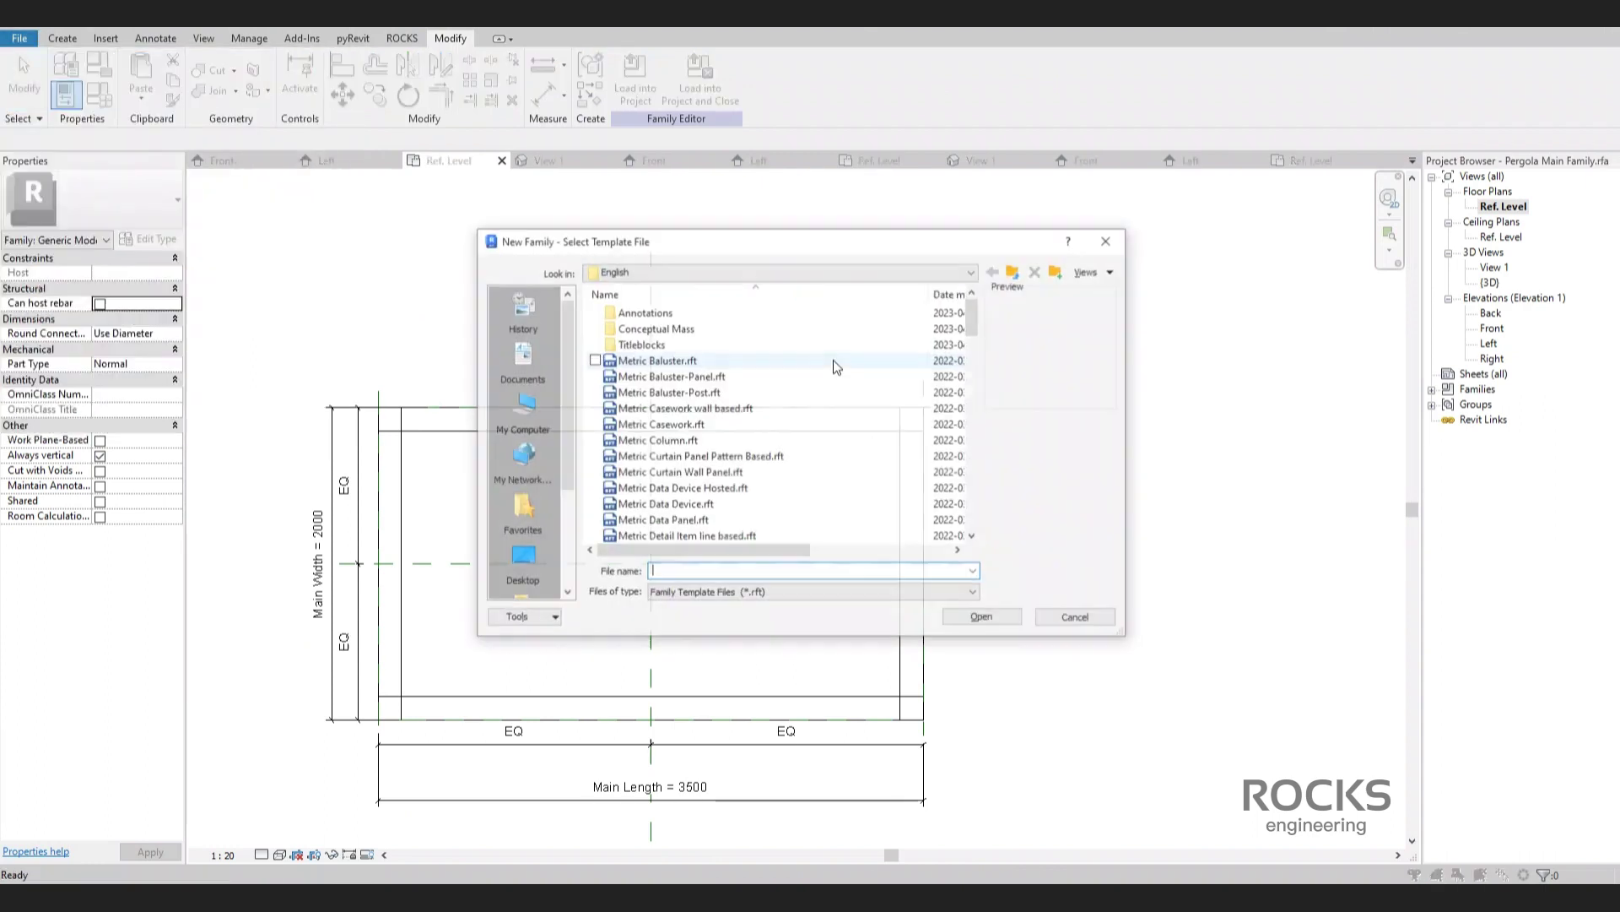
pyautogui.scroll(-5, 716, 414)
pyautogui.scroll(-1, 714, 422)
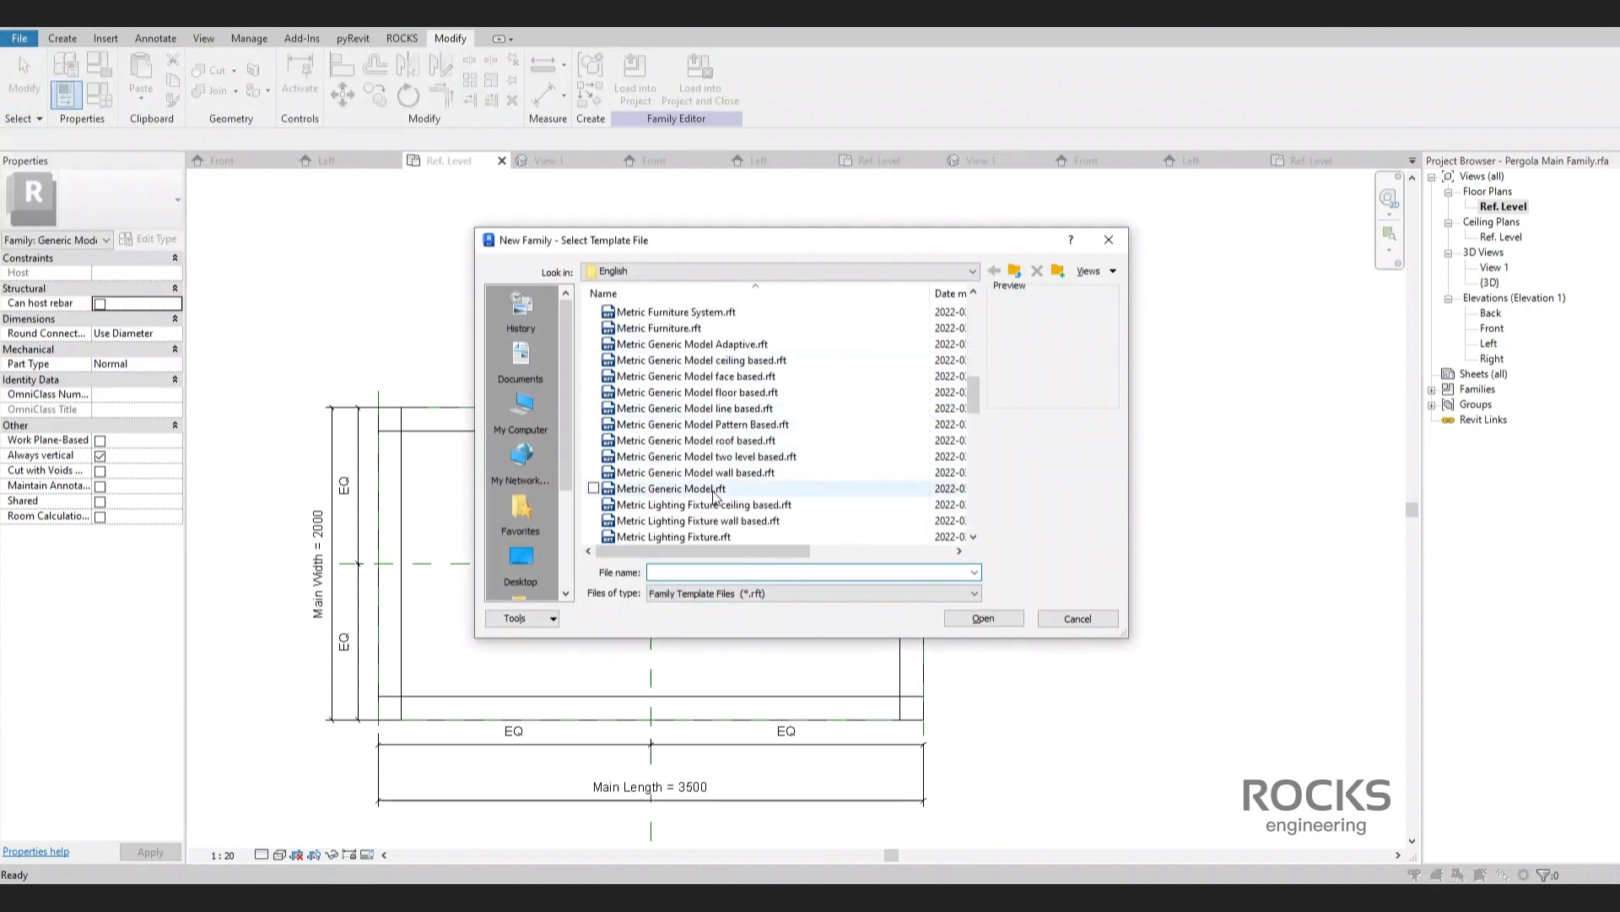
pyautogui.doubleClick(712, 490)
# Draw reference planes on each side of both centre planes to outline a narrow, tall rectangle.
pyautogui.scroll(1, 1033, 355)
pyautogui.press('r')
pyautogui.press('p')
pyautogui.click(807, 431)
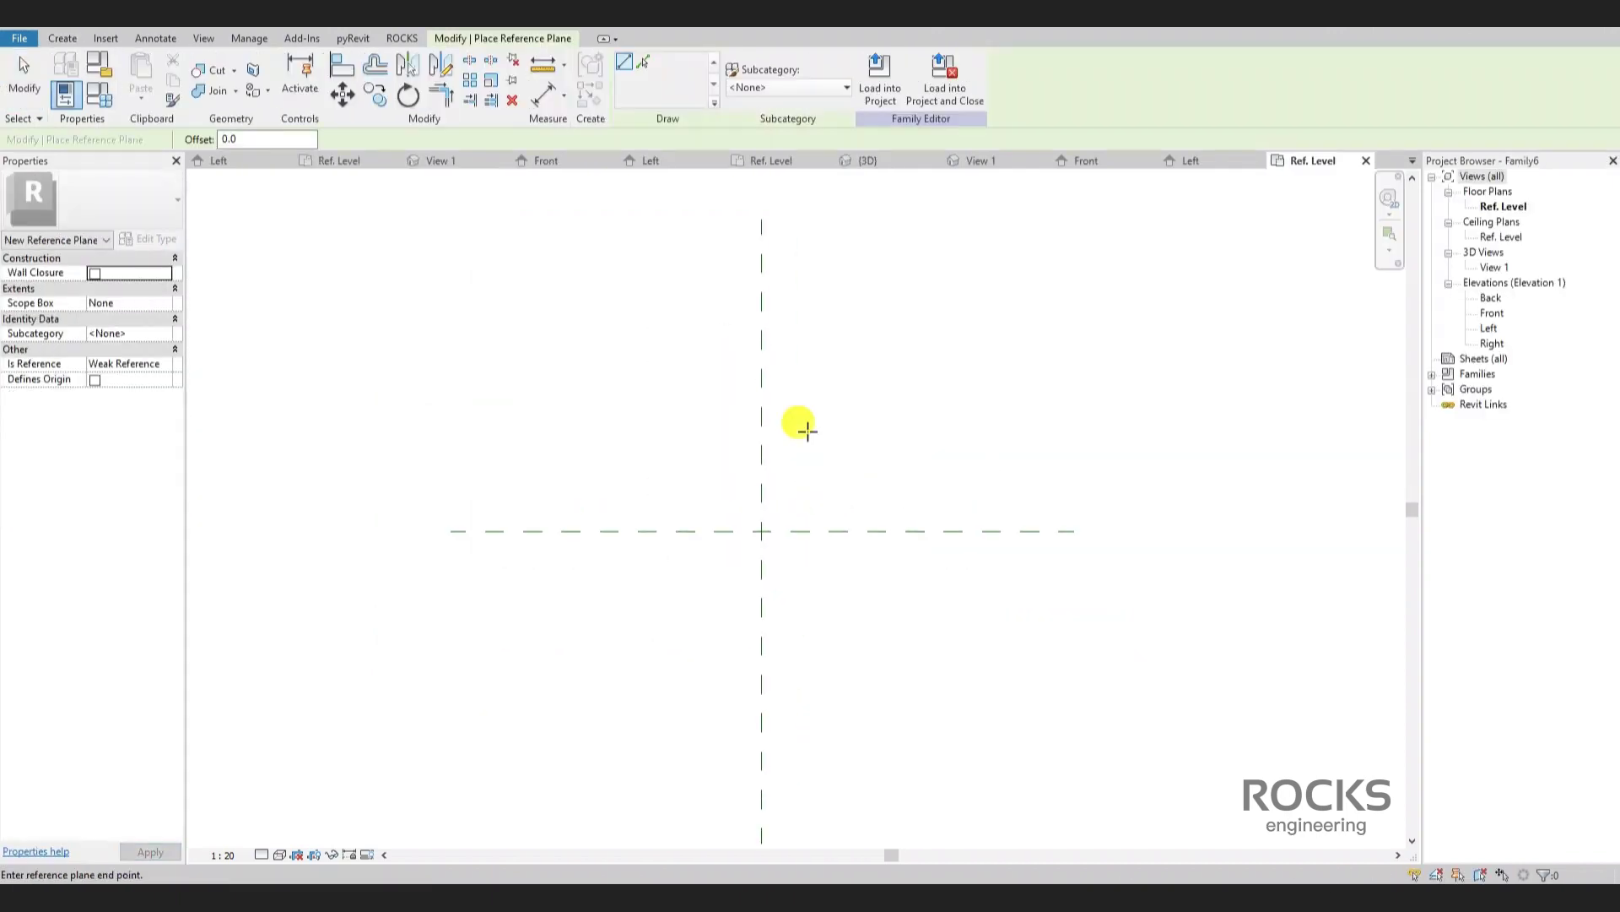
pyautogui.click(808, 707)
pyautogui.click(681, 454)
pyautogui.click(861, 456)
# Dimension the outer reference planes to the centre planes in both directions and constrain them as equal.
pyautogui.press('d')
pyautogui.press('i')
pyautogui.click(762, 678)
pyautogui.click(820, 457)
pyautogui.scroll(1, 812, 491)
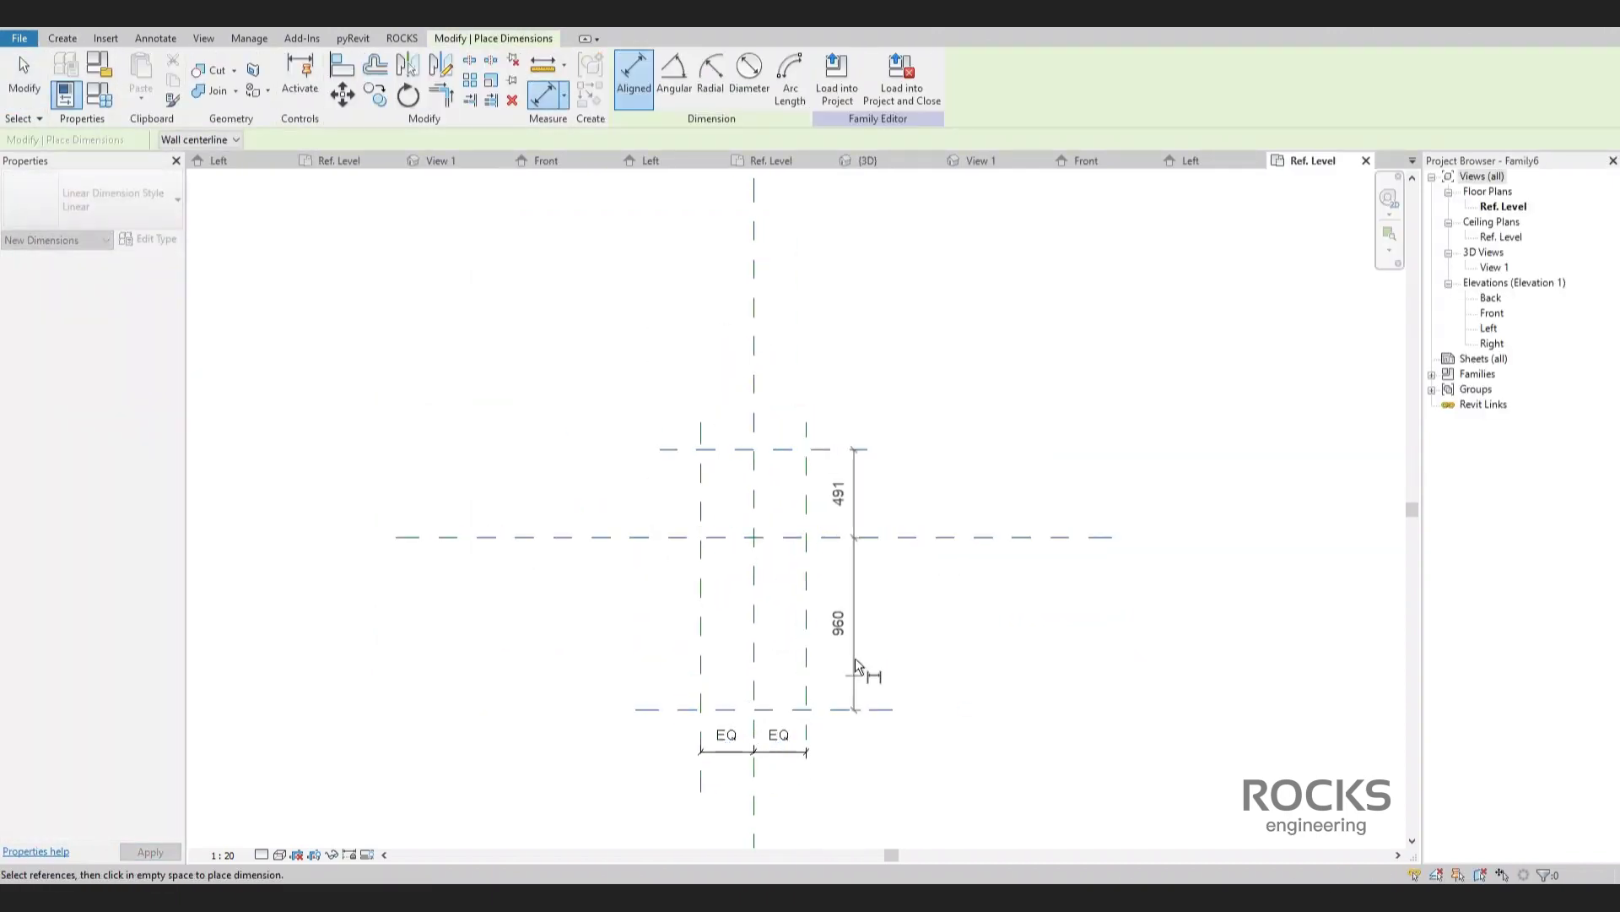
pyautogui.click(857, 666)
pyautogui.click(815, 579)
# Add overall dimensions between the outer reference planes for the width and the length.
pyautogui.press('d')
pyautogui.press('i')
pyautogui.click(754, 792)
pyautogui.click(909, 537)
pyautogui.press('Escape')
pyautogui.press('Escape')
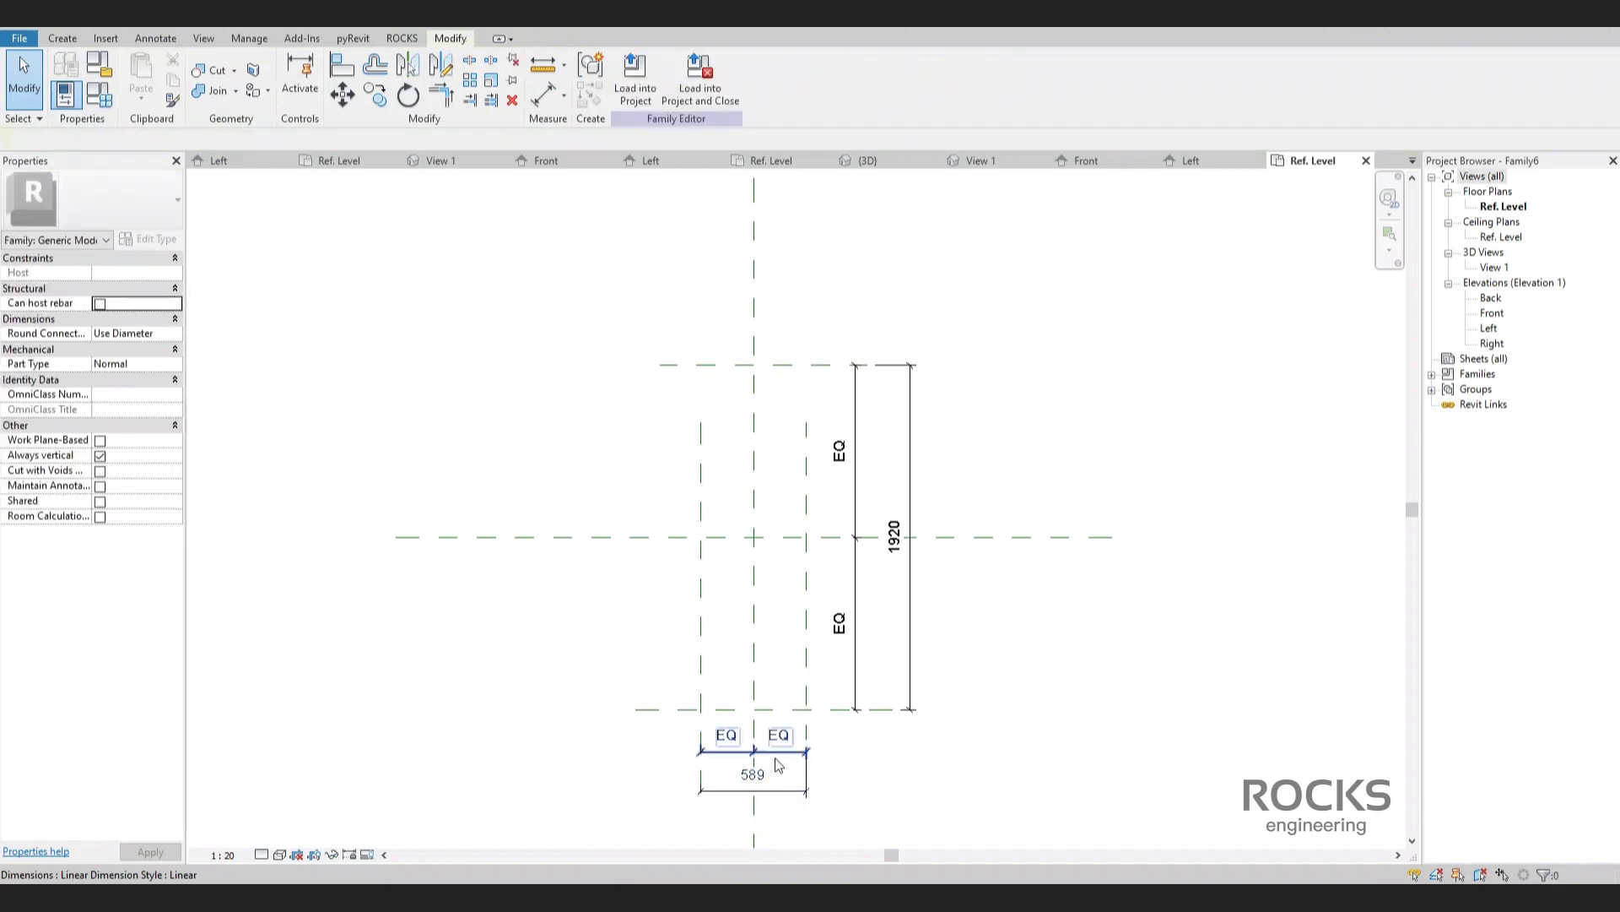
# Label the overall horizontal dimension with a new instance parameter named Width.
pyautogui.click(766, 791)
pyautogui.click(793, 77)
pyautogui.write('Width')
pyautogui.click(833, 463)
pyautogui.click(864, 650)
# Label the overall vertical dimension with a new Length instance parameter, and set Length to 2000 and Width to 150.
pyautogui.click(910, 582)
pyautogui.click(794, 76)
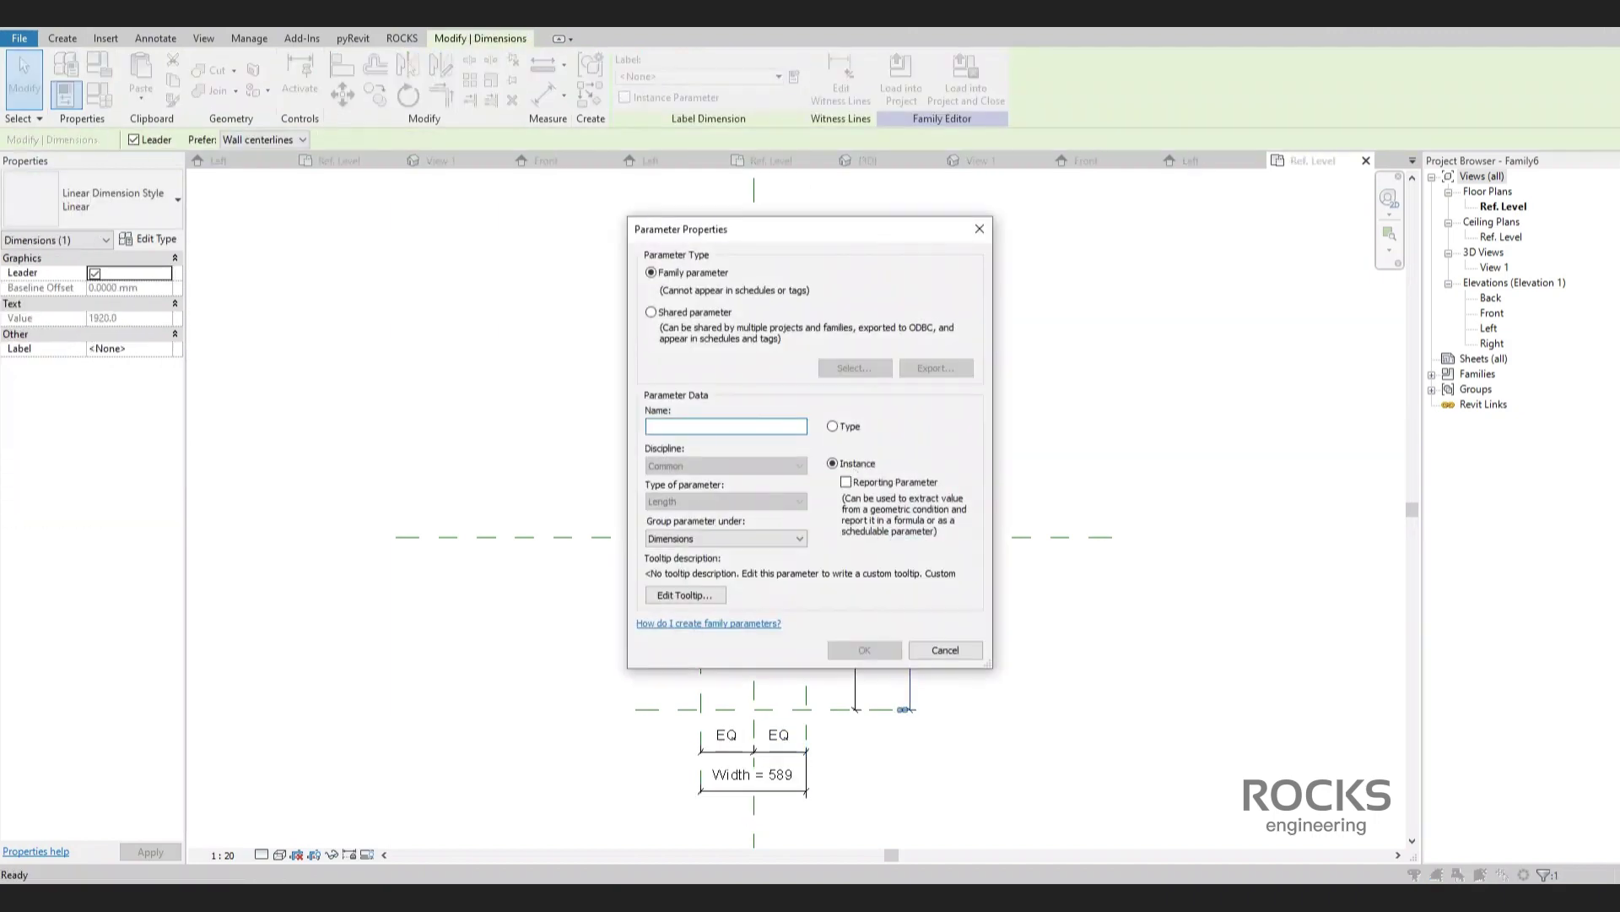
pyautogui.write('Length')
pyautogui.click(869, 651)
pyautogui.click(753, 774)
pyautogui.press('Escape')
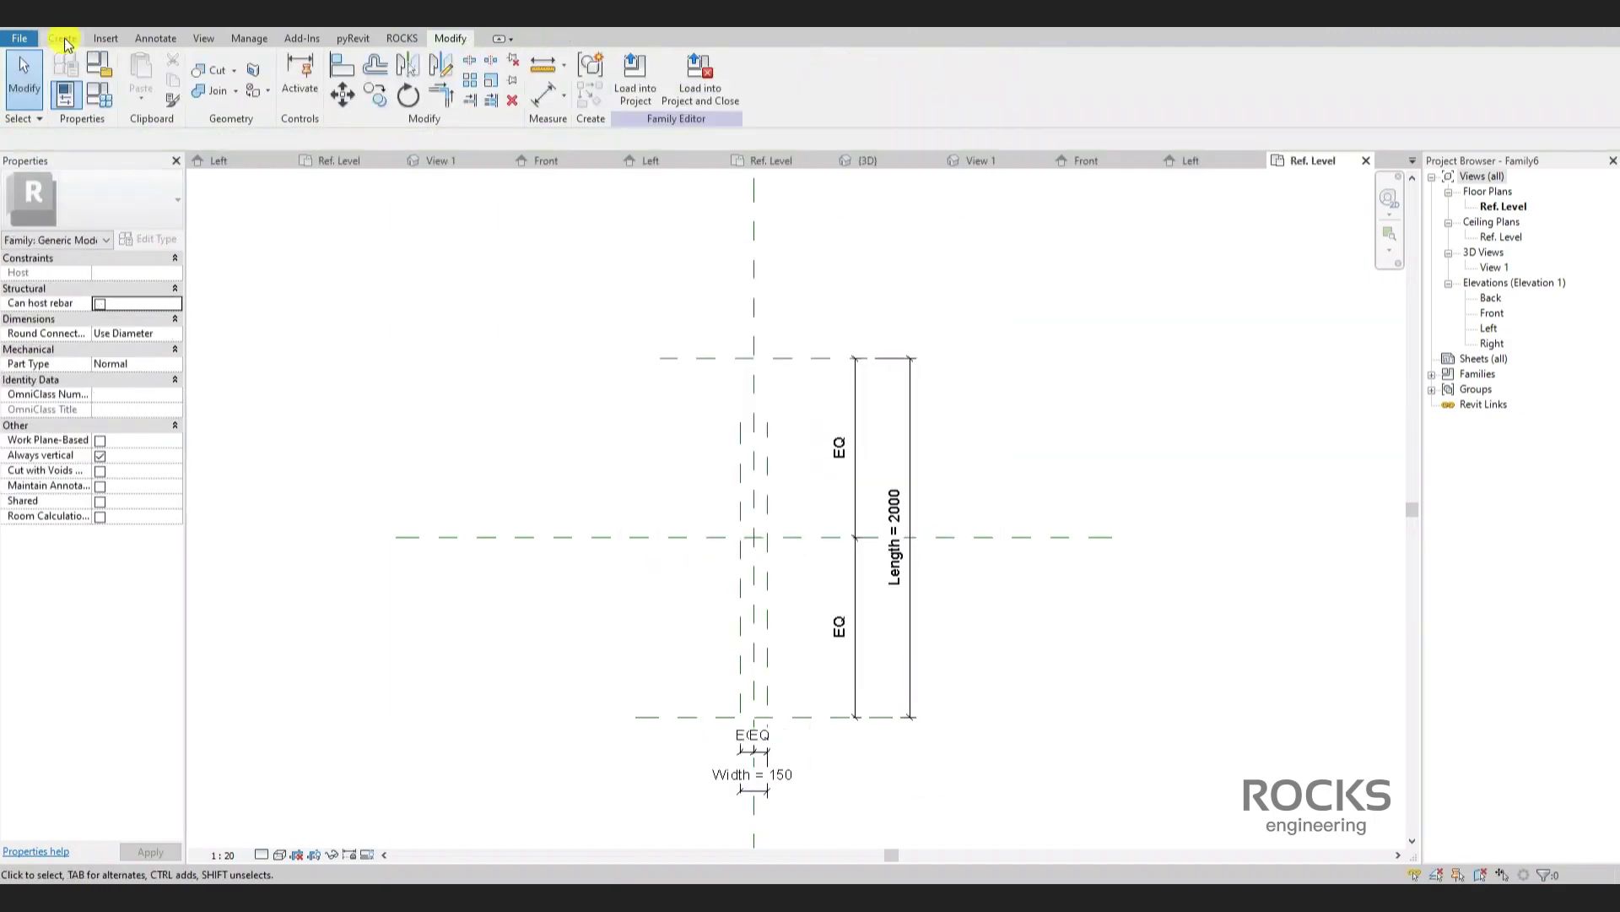
# Create an extrusion from a rectangle spanning the outer reference planes, with its sides locked to them.
pyautogui.click(62, 39)
pyautogui.click(142, 76)
pyautogui.click(680, 63)
pyautogui.click(767, 717)
pyautogui.click(740, 357)
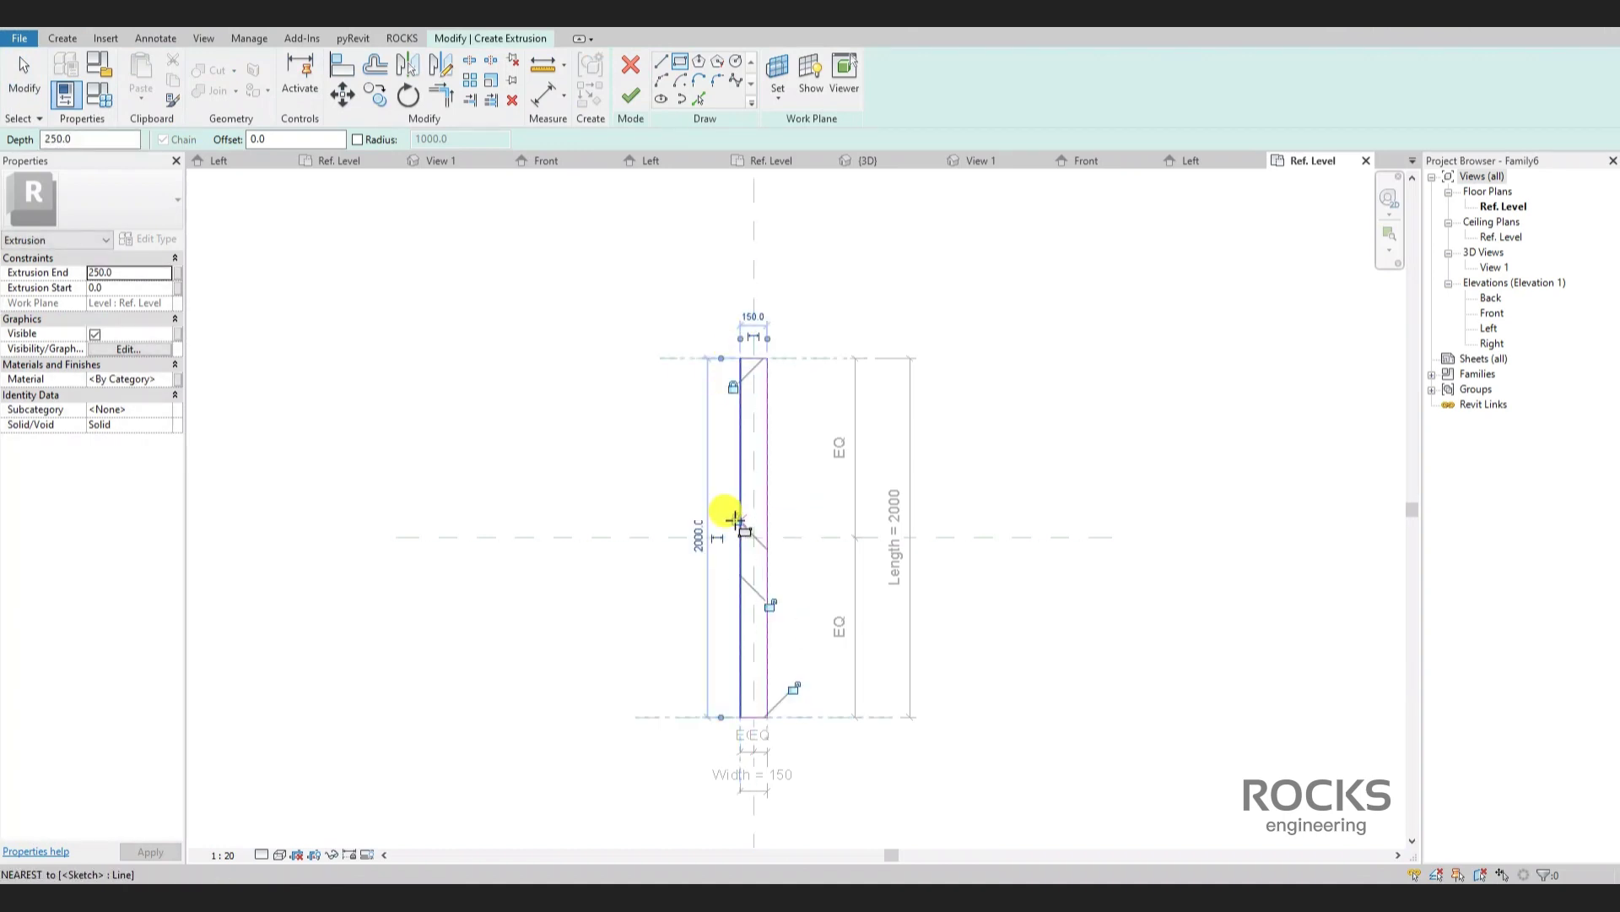
pyautogui.click(631, 96)
# Draw a horizontal reference plane below the reference level in the Front elevation.
pyautogui.click(1492, 313)
pyautogui.doubleClick(1492, 313)
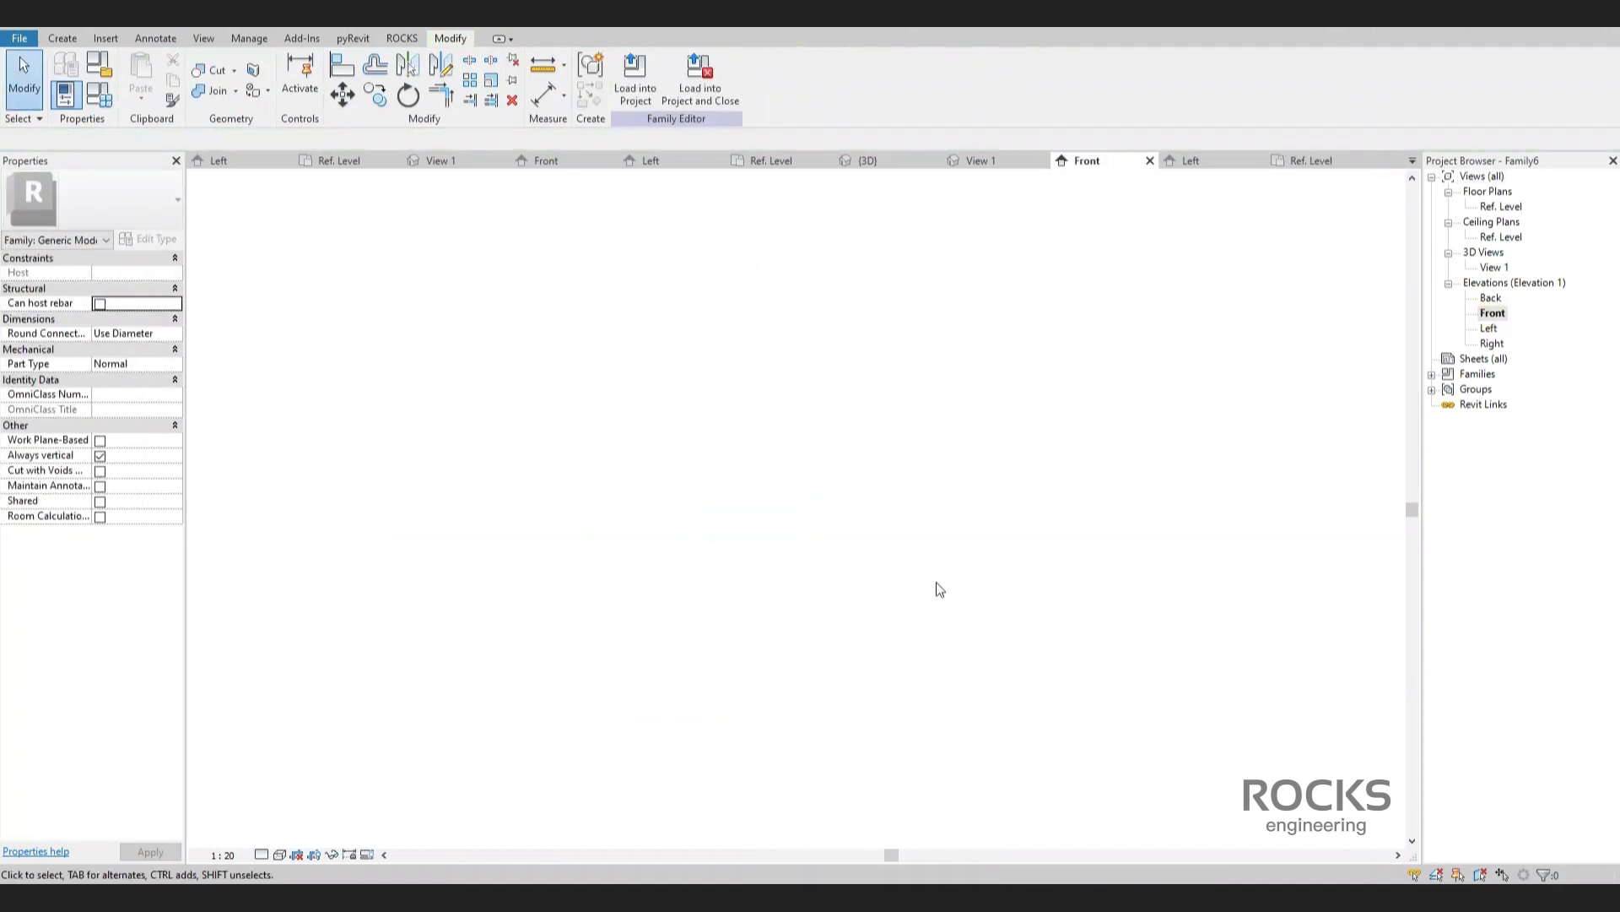
pyautogui.scroll(4, 743, 683)
pyautogui.scroll(-2, 844, 394)
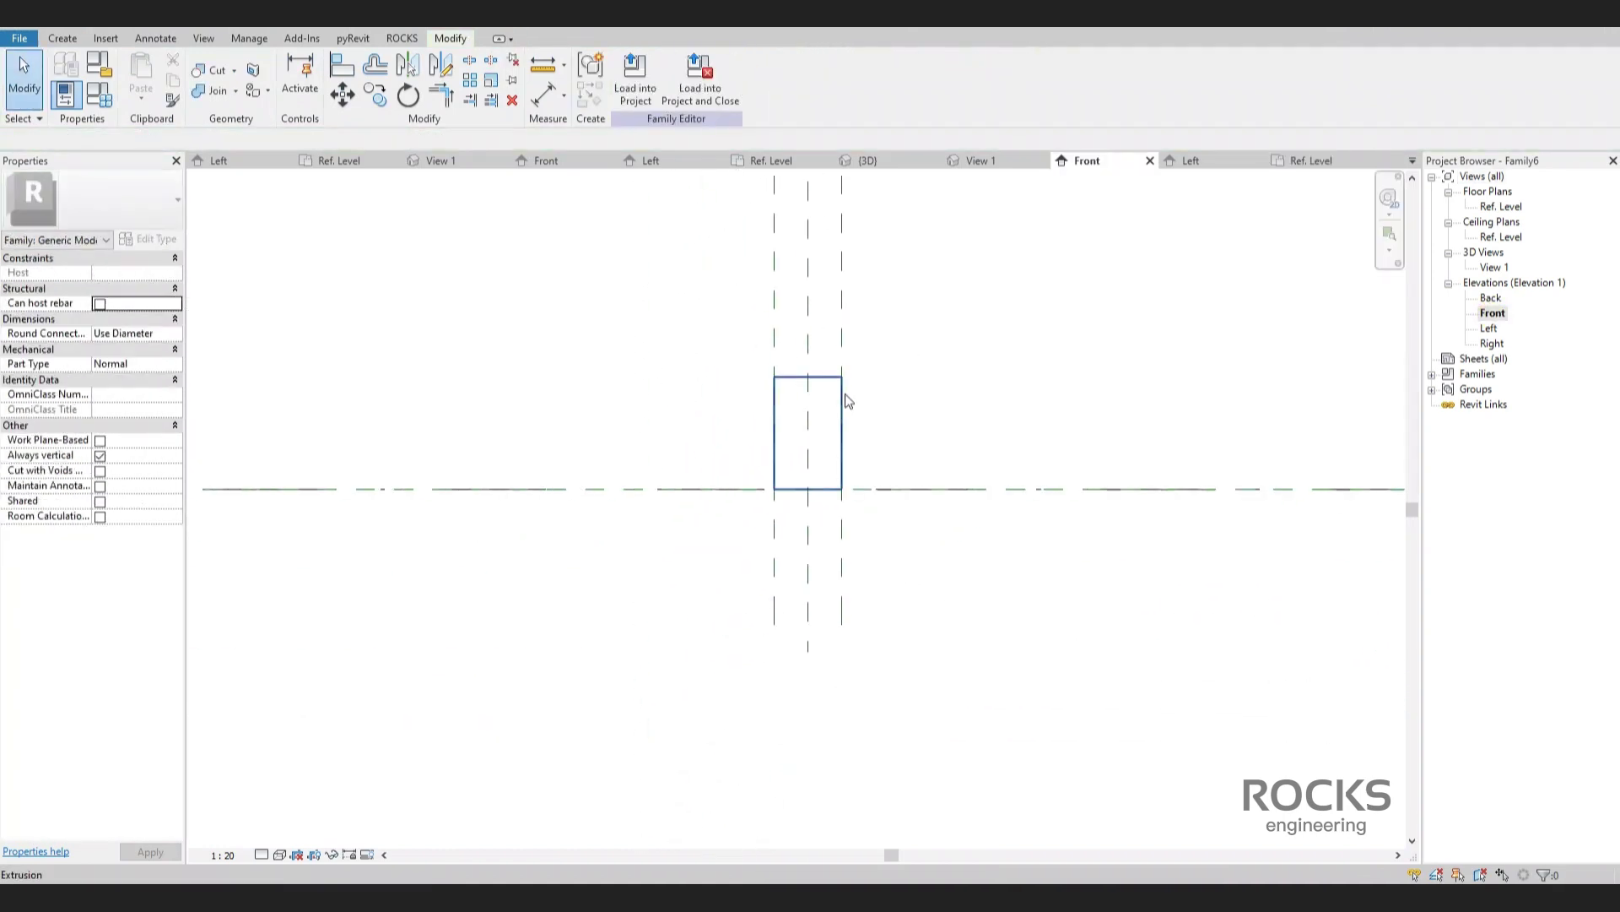
pyautogui.press('r')
pyautogui.press('p')
pyautogui.click(670, 559)
pyautogui.click(1023, 559)
# Dimension the new plane from the reference level and label it with a new instance parameter named Thickness.
pyautogui.press('d')
pyautogui.press('i')
pyautogui.click(1006, 449)
pyautogui.click(1003, 525)
pyautogui.click(793, 77)
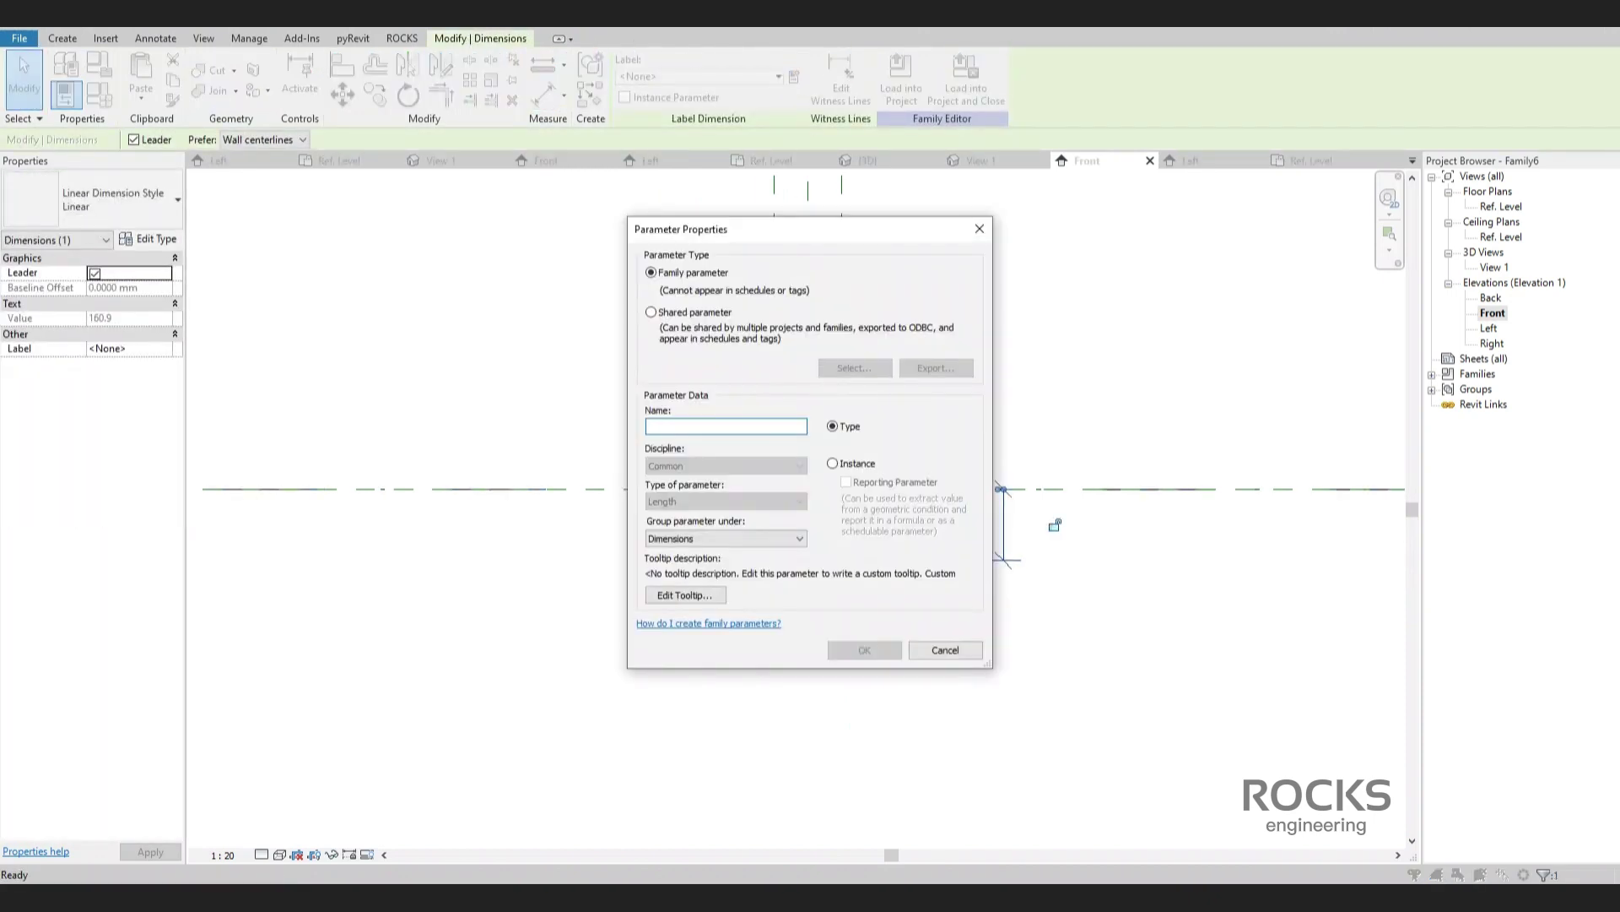
pyautogui.write('Thickness')
pyautogui.click(832, 463)
pyautogui.click(864, 650)
pyautogui.click(854, 535)
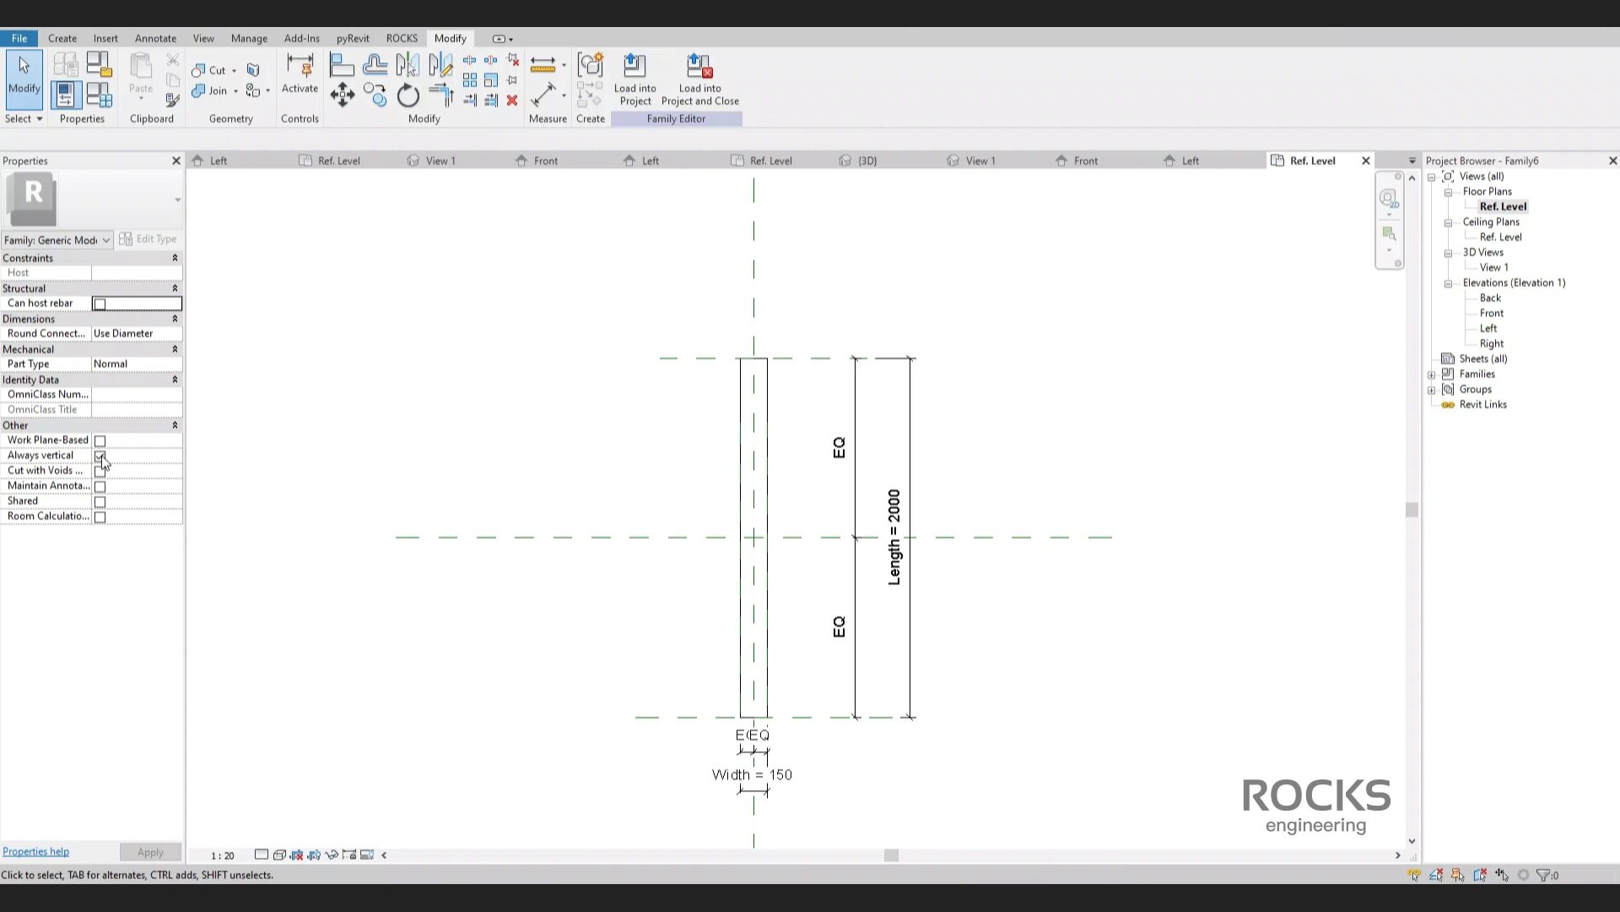
# Make the new family Work Plane-Based and load it into Pergola Main Family.rfa.
pyautogui.click(99, 440)
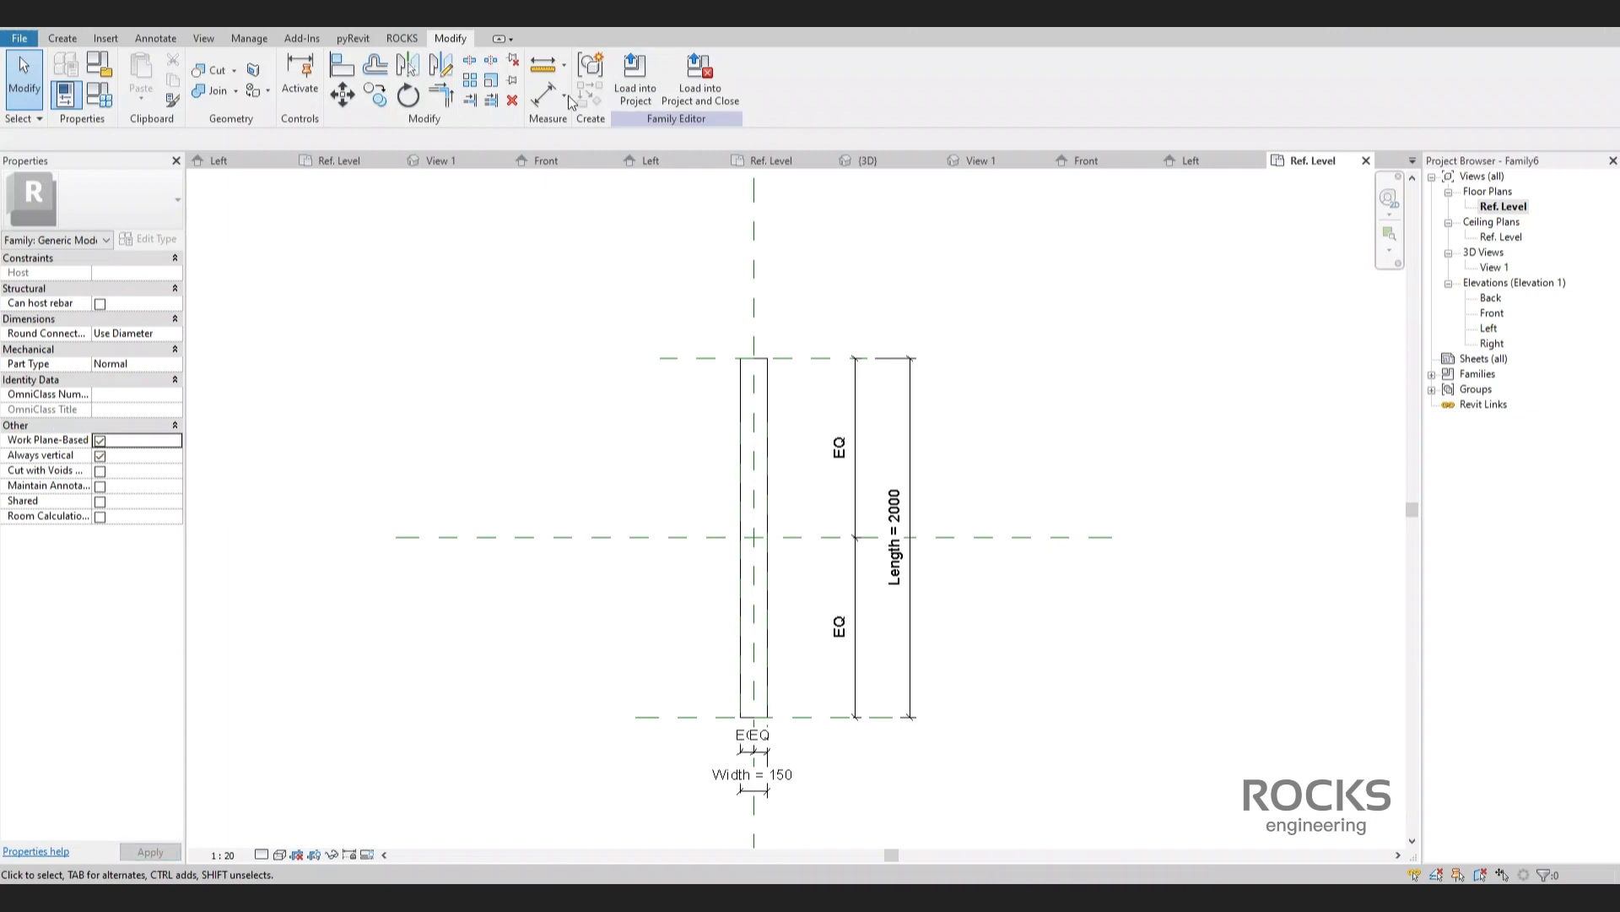
pyautogui.click(635, 78)
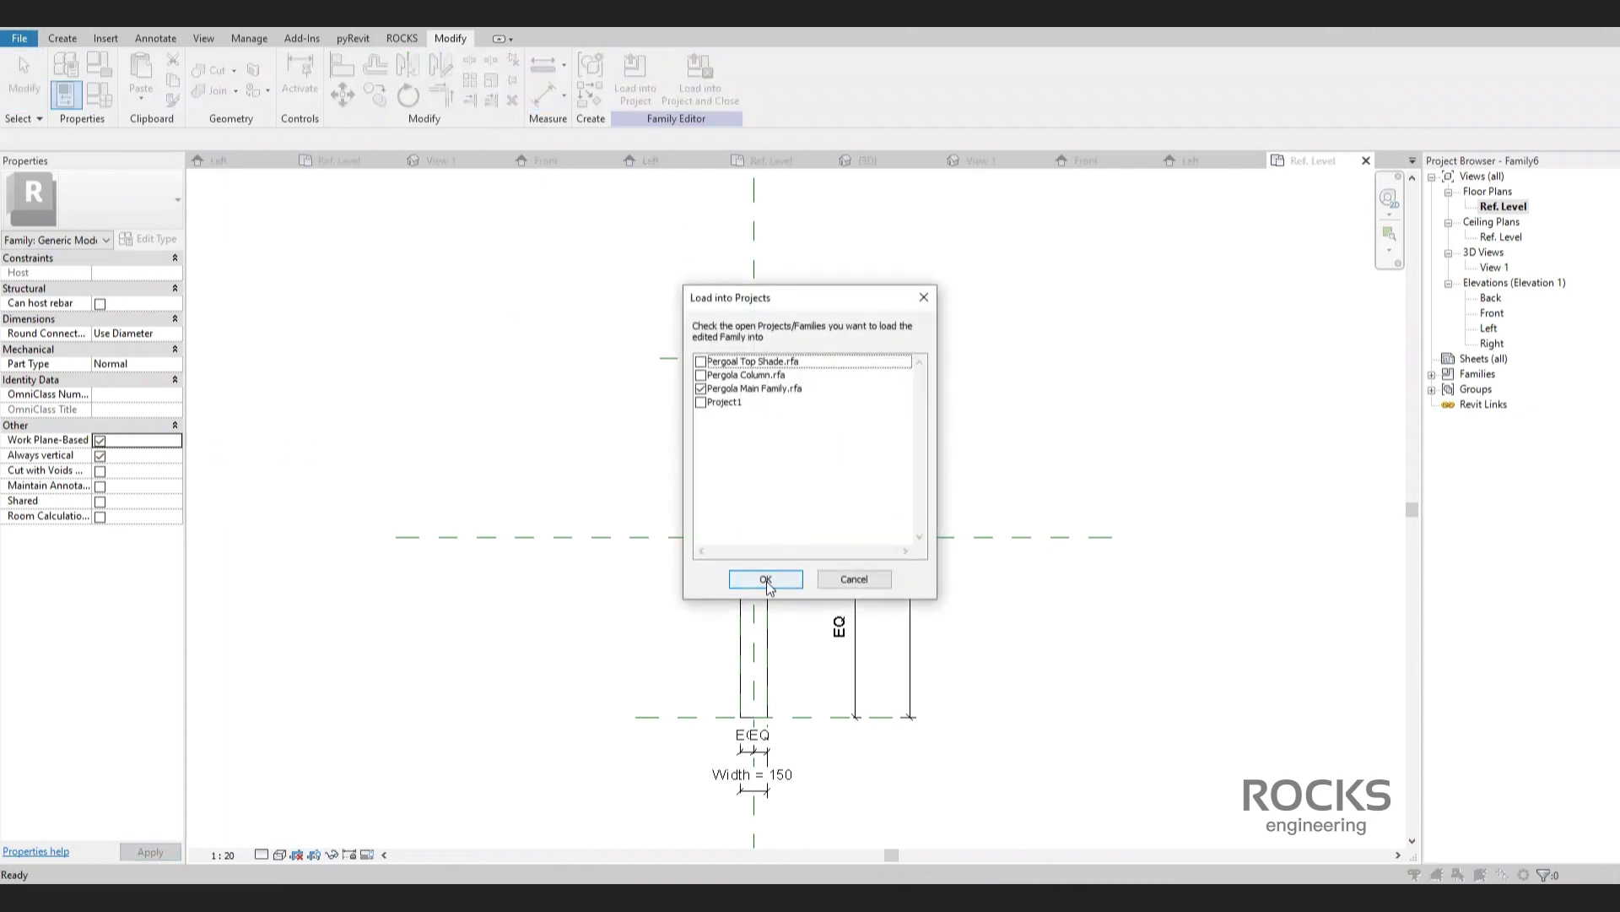
pyautogui.click(765, 579)
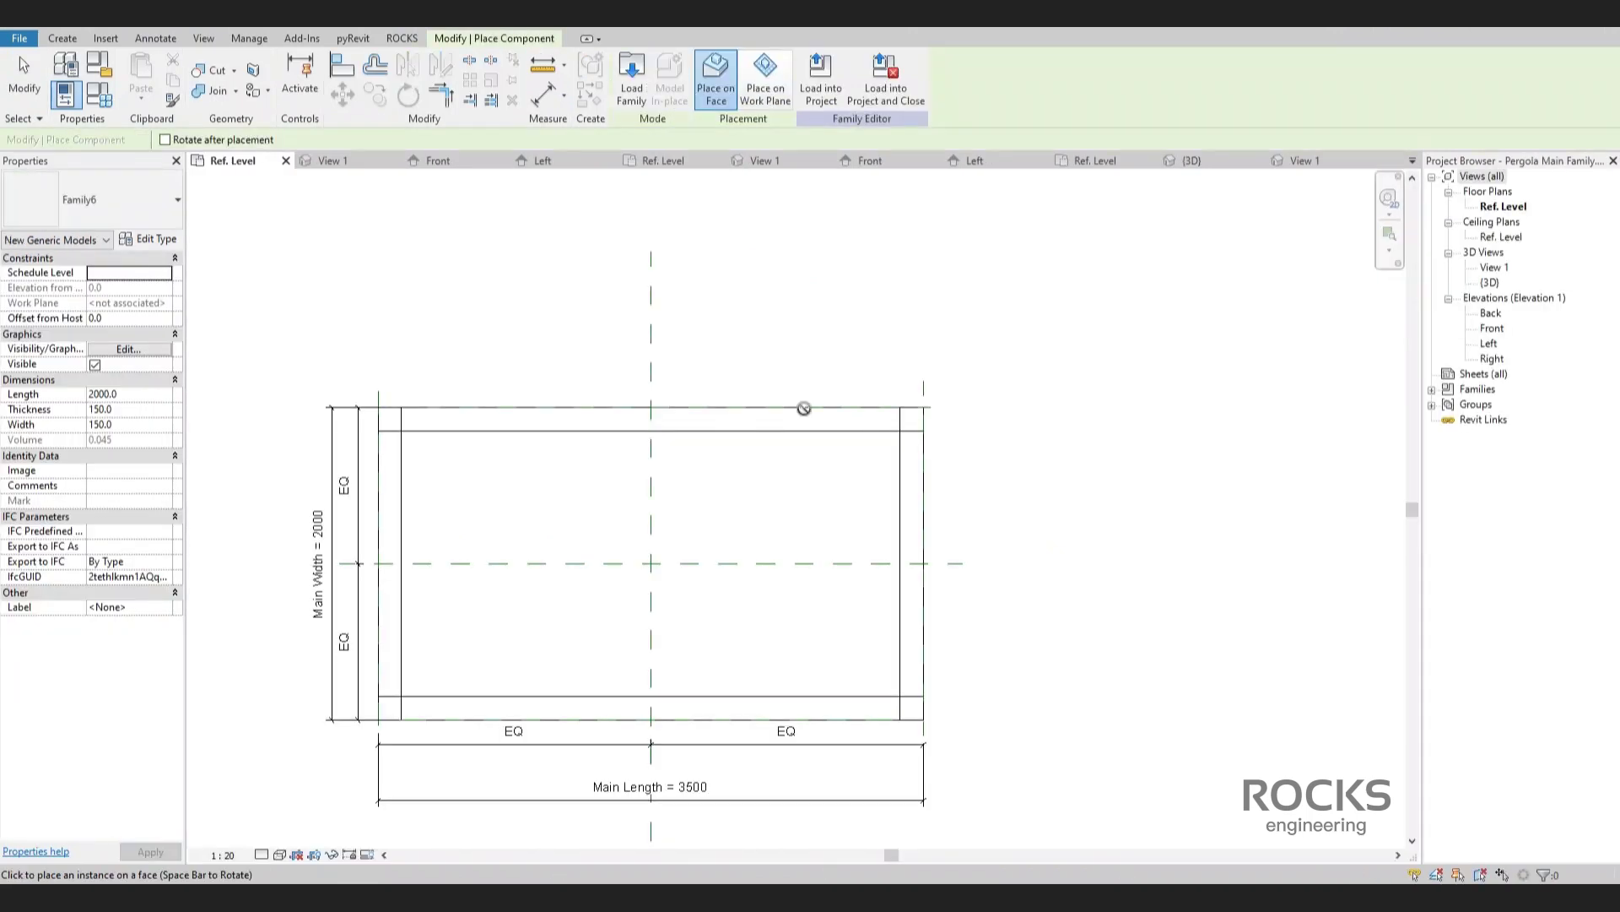
# Place one instance of the loaded beam on the Top Lvl reference plane, inside the frame's right half.
pyautogui.click(765, 77)
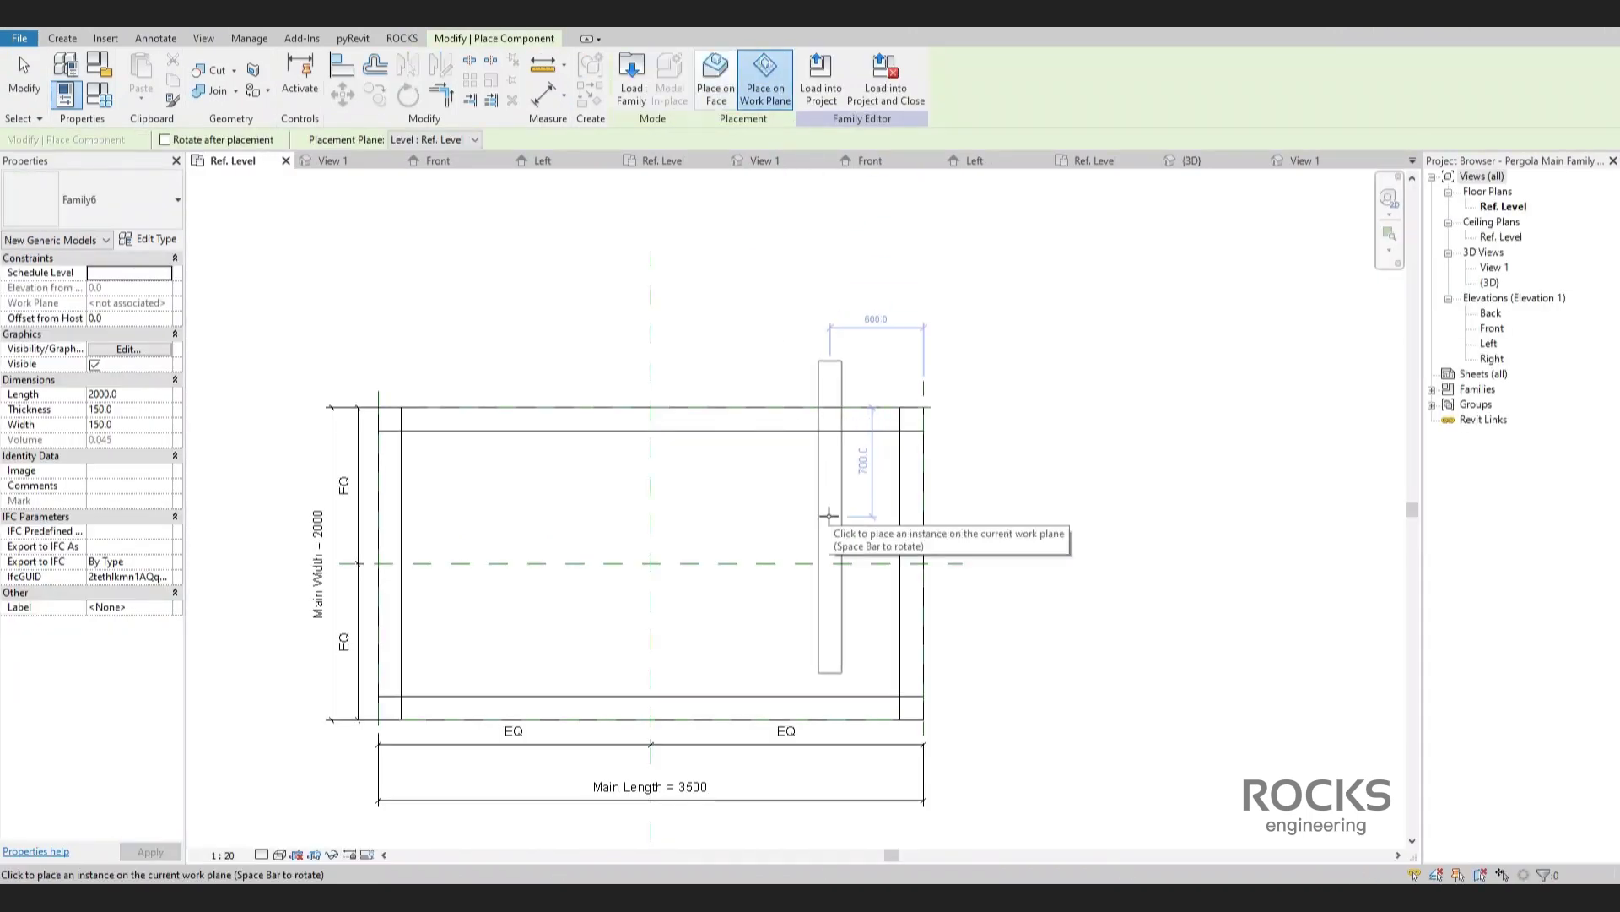
pyautogui.click(429, 140)
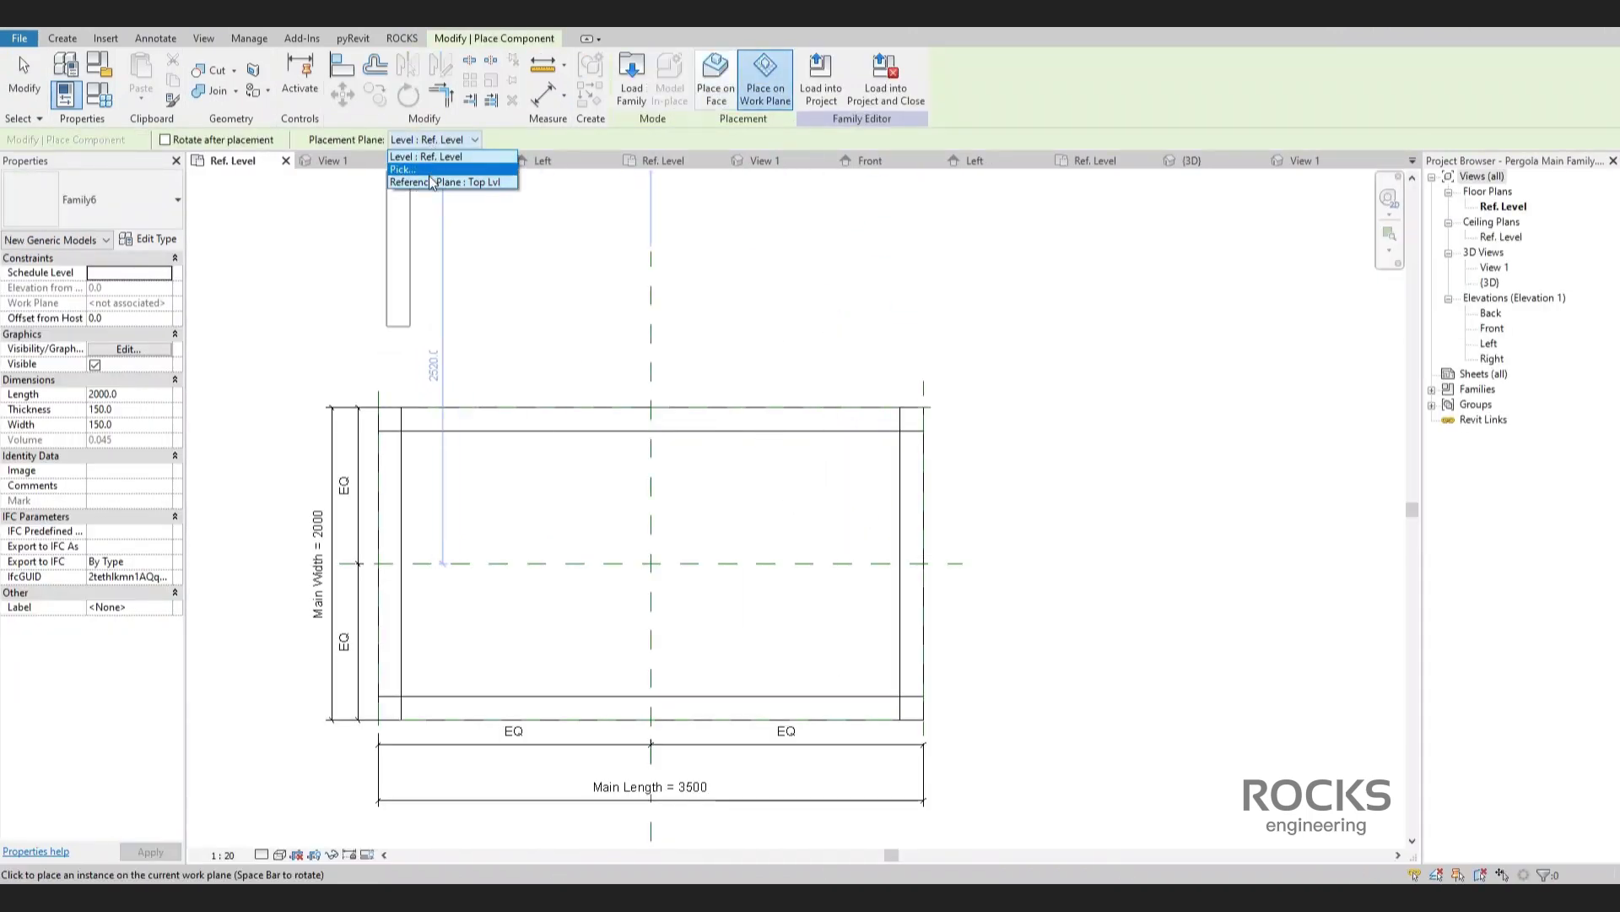
pyautogui.click(432, 182)
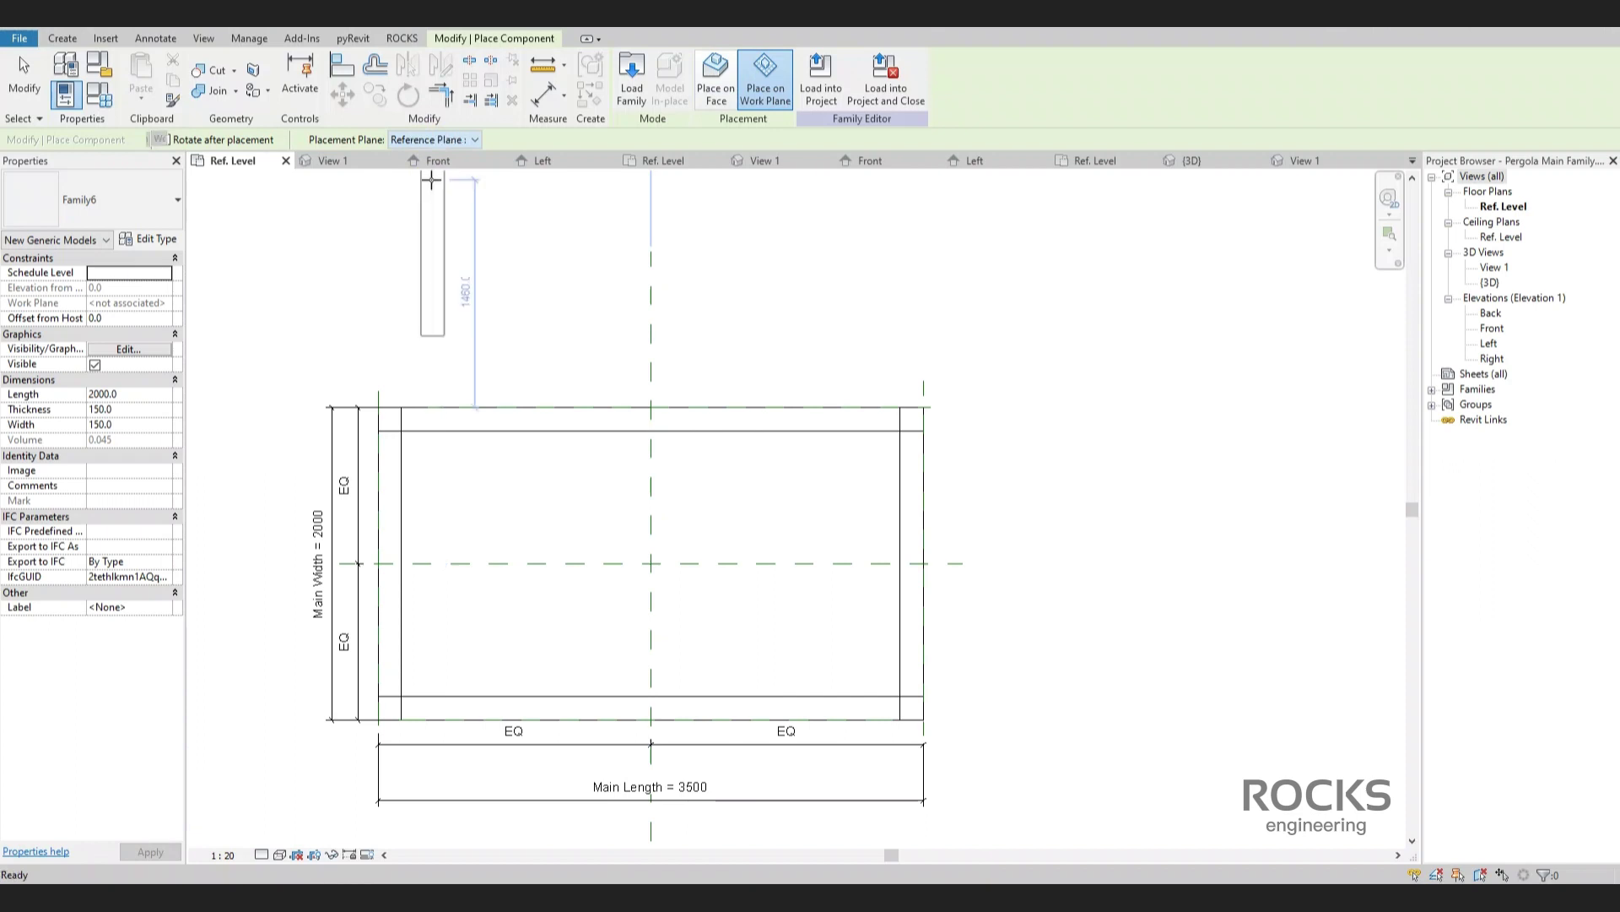
pyautogui.click(775, 527)
pyautogui.press('Escape')
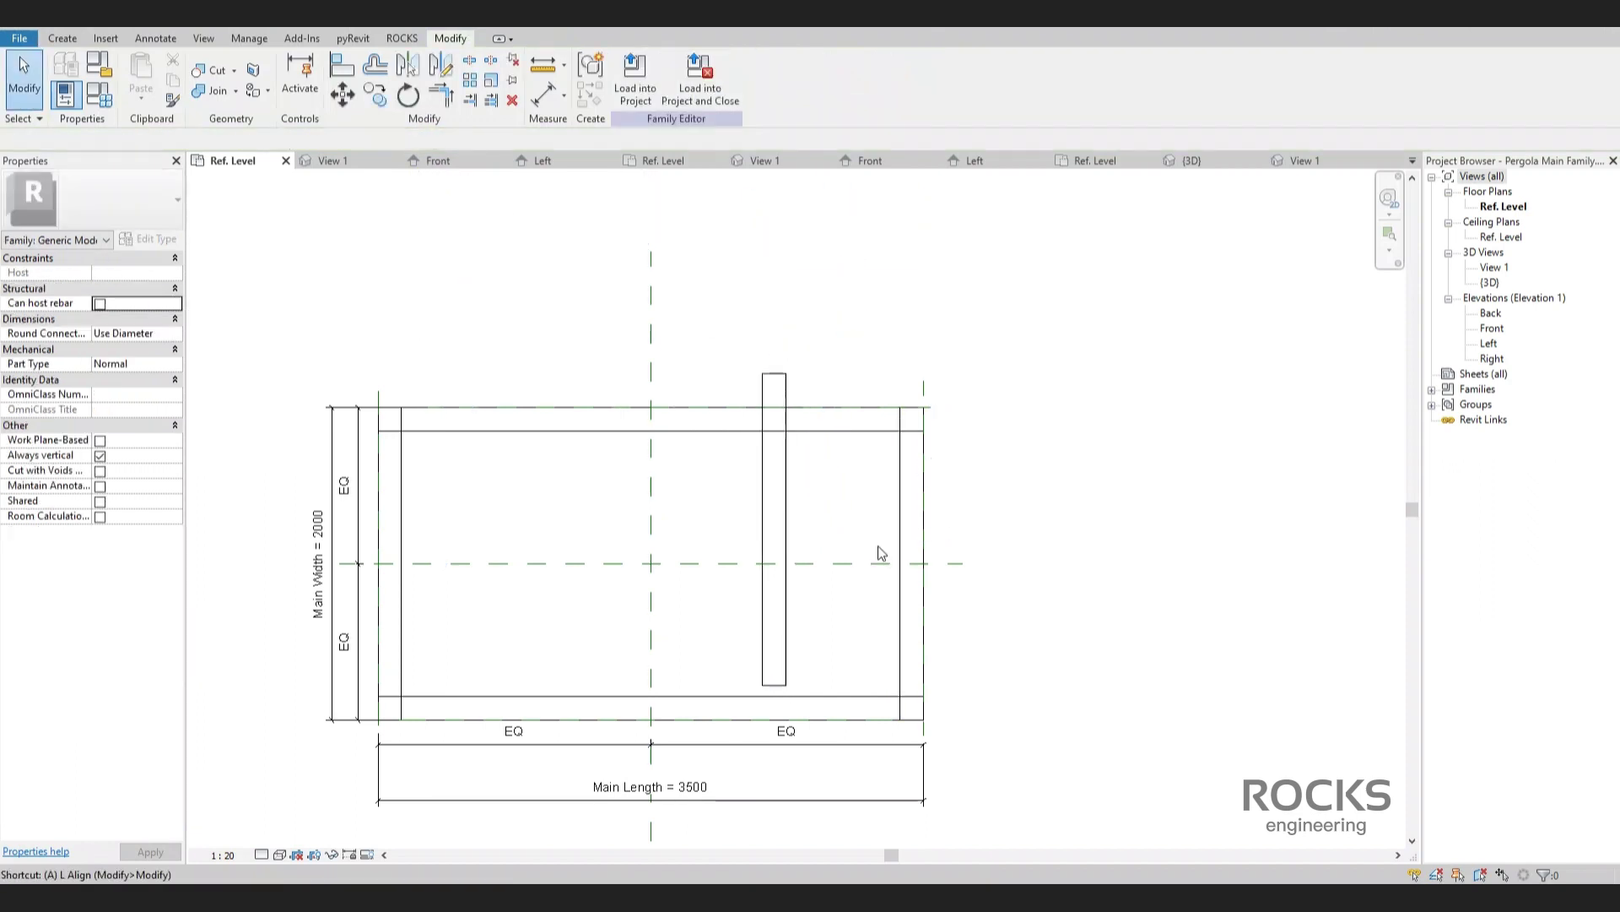
# Align the beam's centre with the horizontal centre reference plane of the pergola.
pyautogui.press('a')
pyautogui.press('l')
pyautogui.click(840, 567)
pyautogui.click(777, 530)
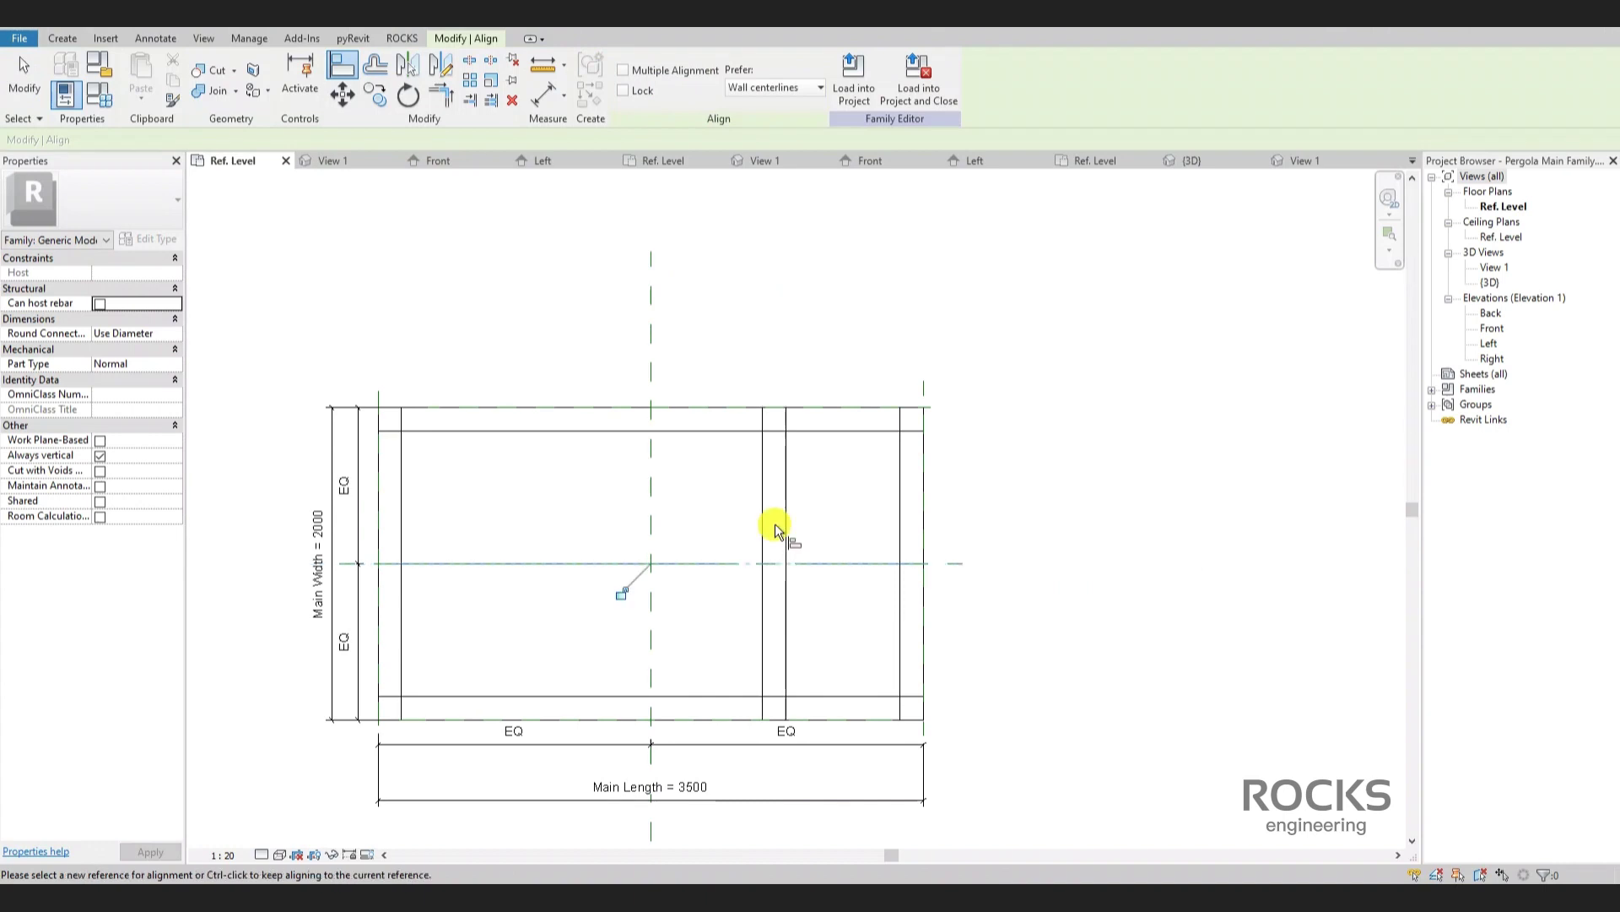
# Try to lock the beam's alignment to the horizontal centre reference plane, and undo the alignment.
pyautogui.click(622, 593)
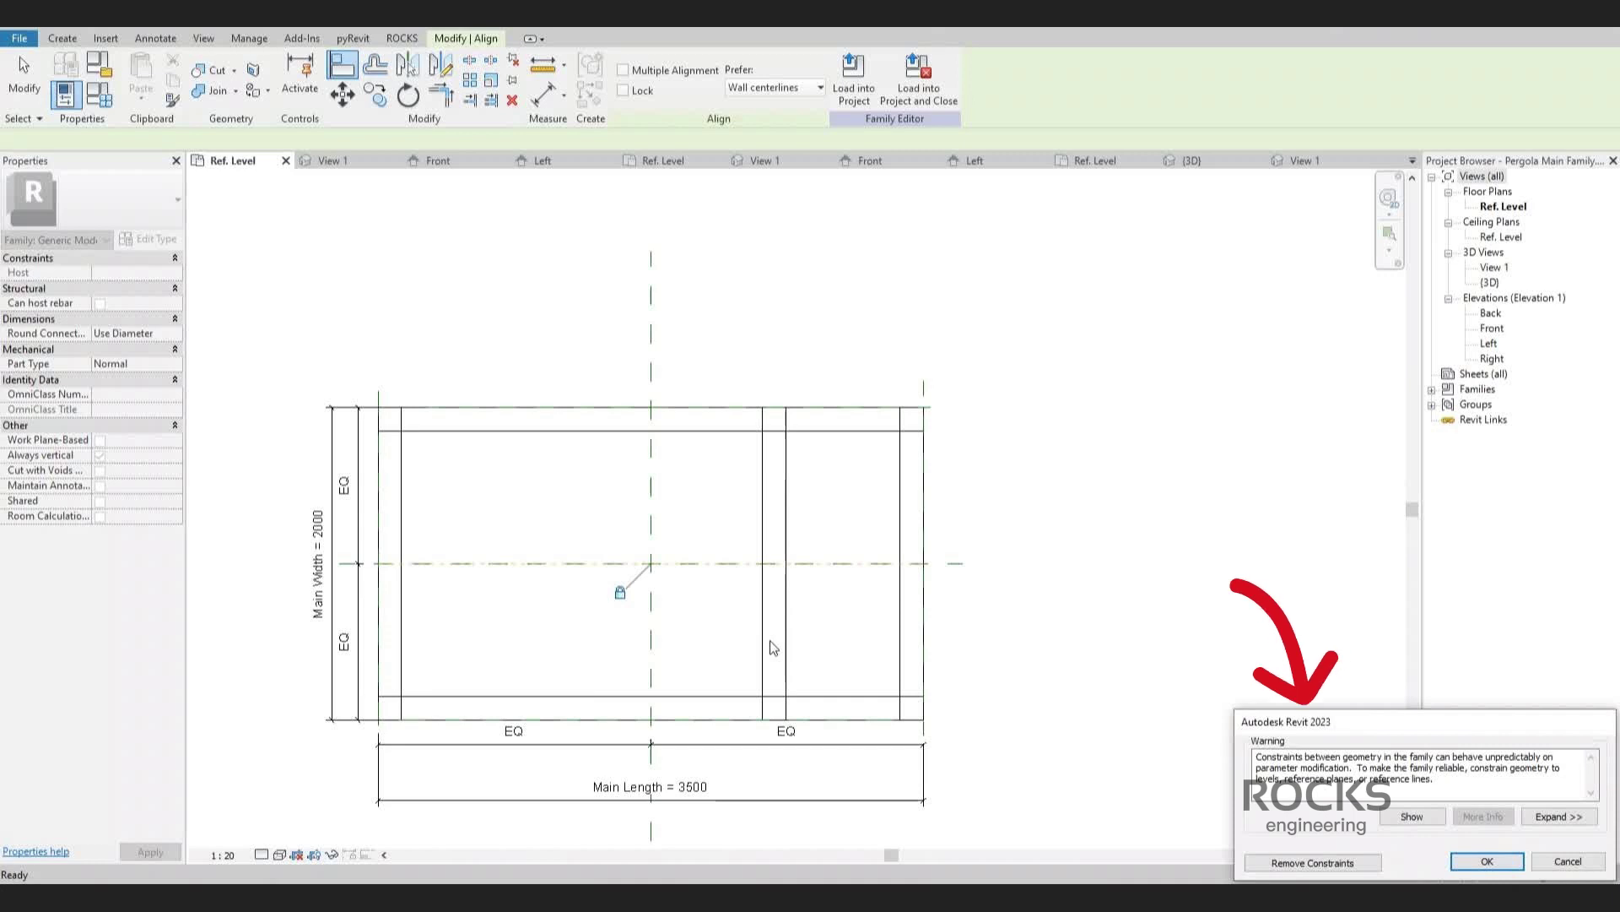
pyautogui.press('Escape')
pyautogui.press('Escape')
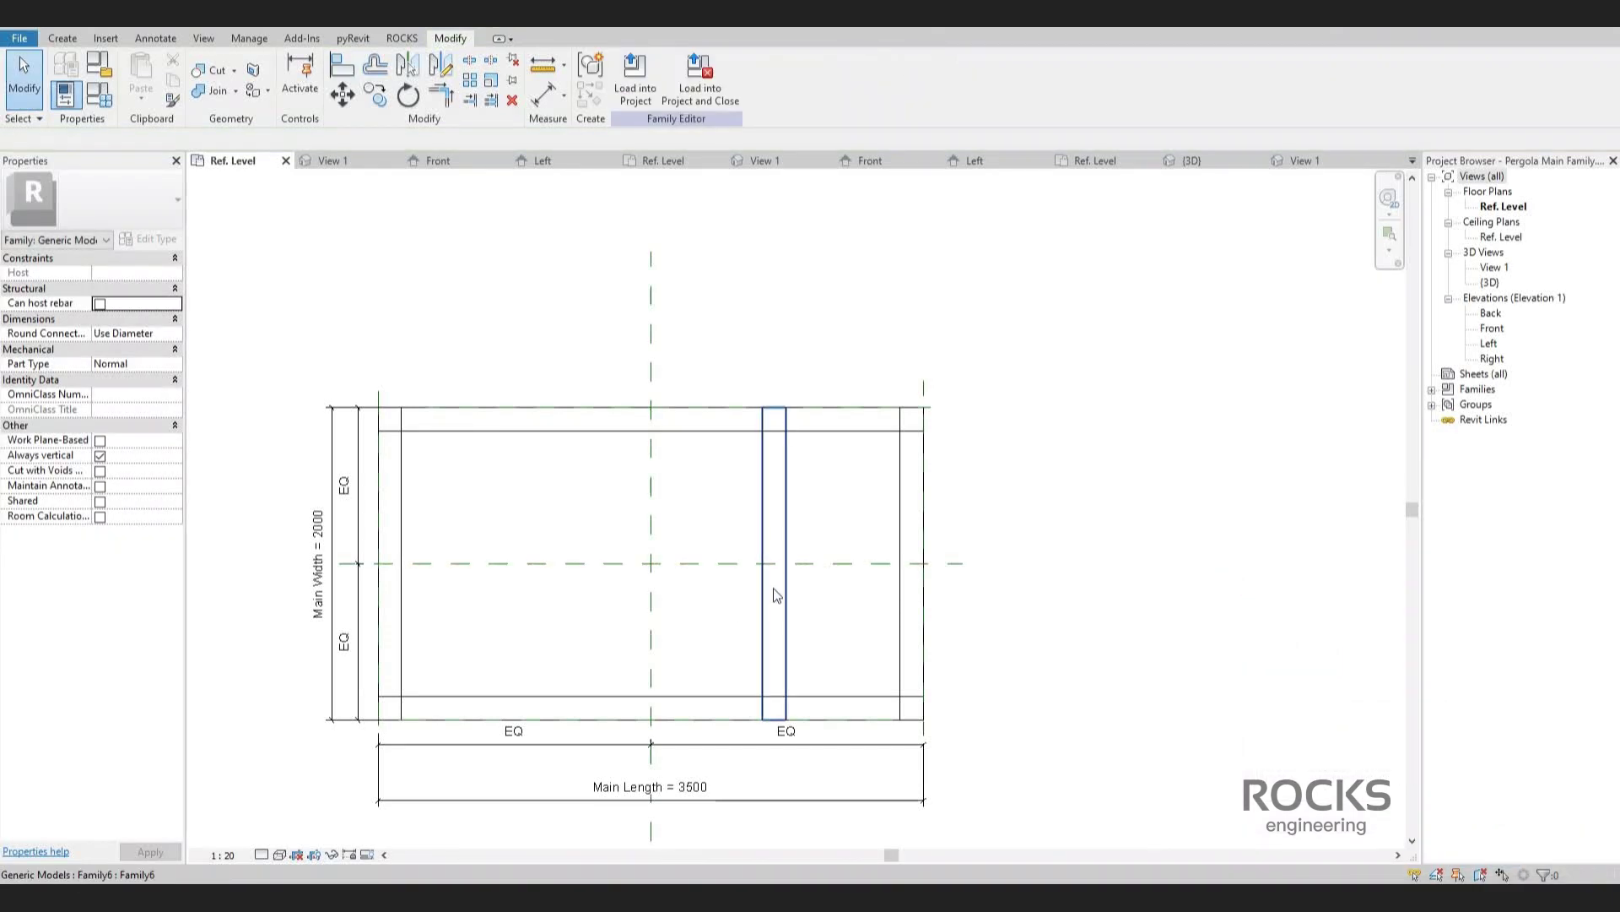
pyautogui.hotkey('ctrl', 'z')
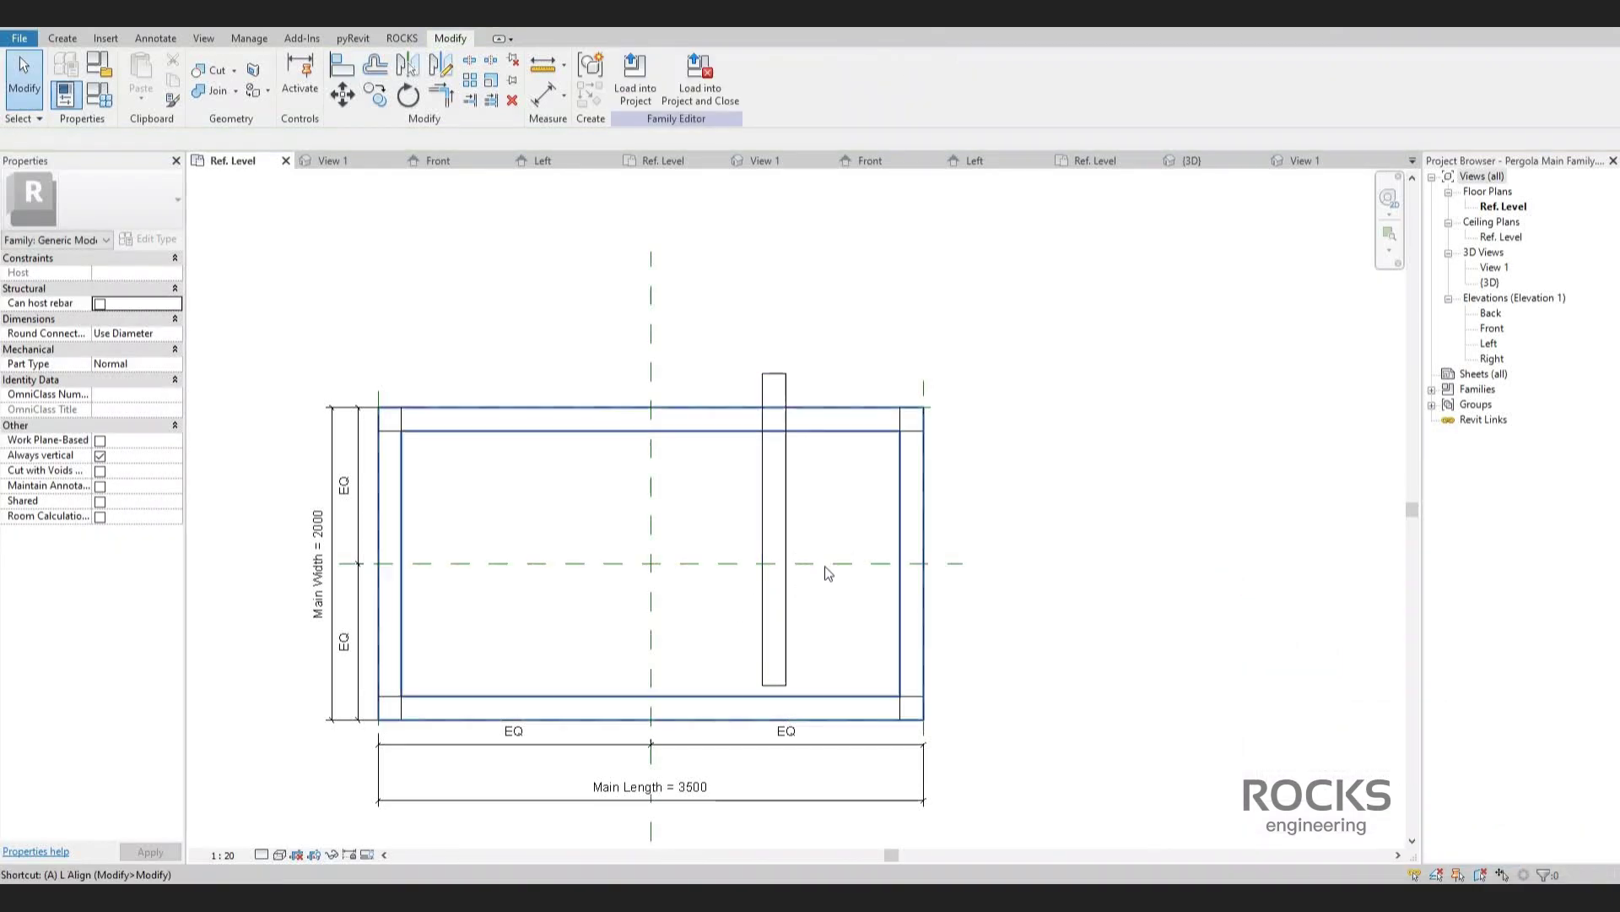
# Align the beam's centre with the pergola's horizontal centre reference plane and lock the alignment.
pyautogui.press('a')
pyautogui.press('l')
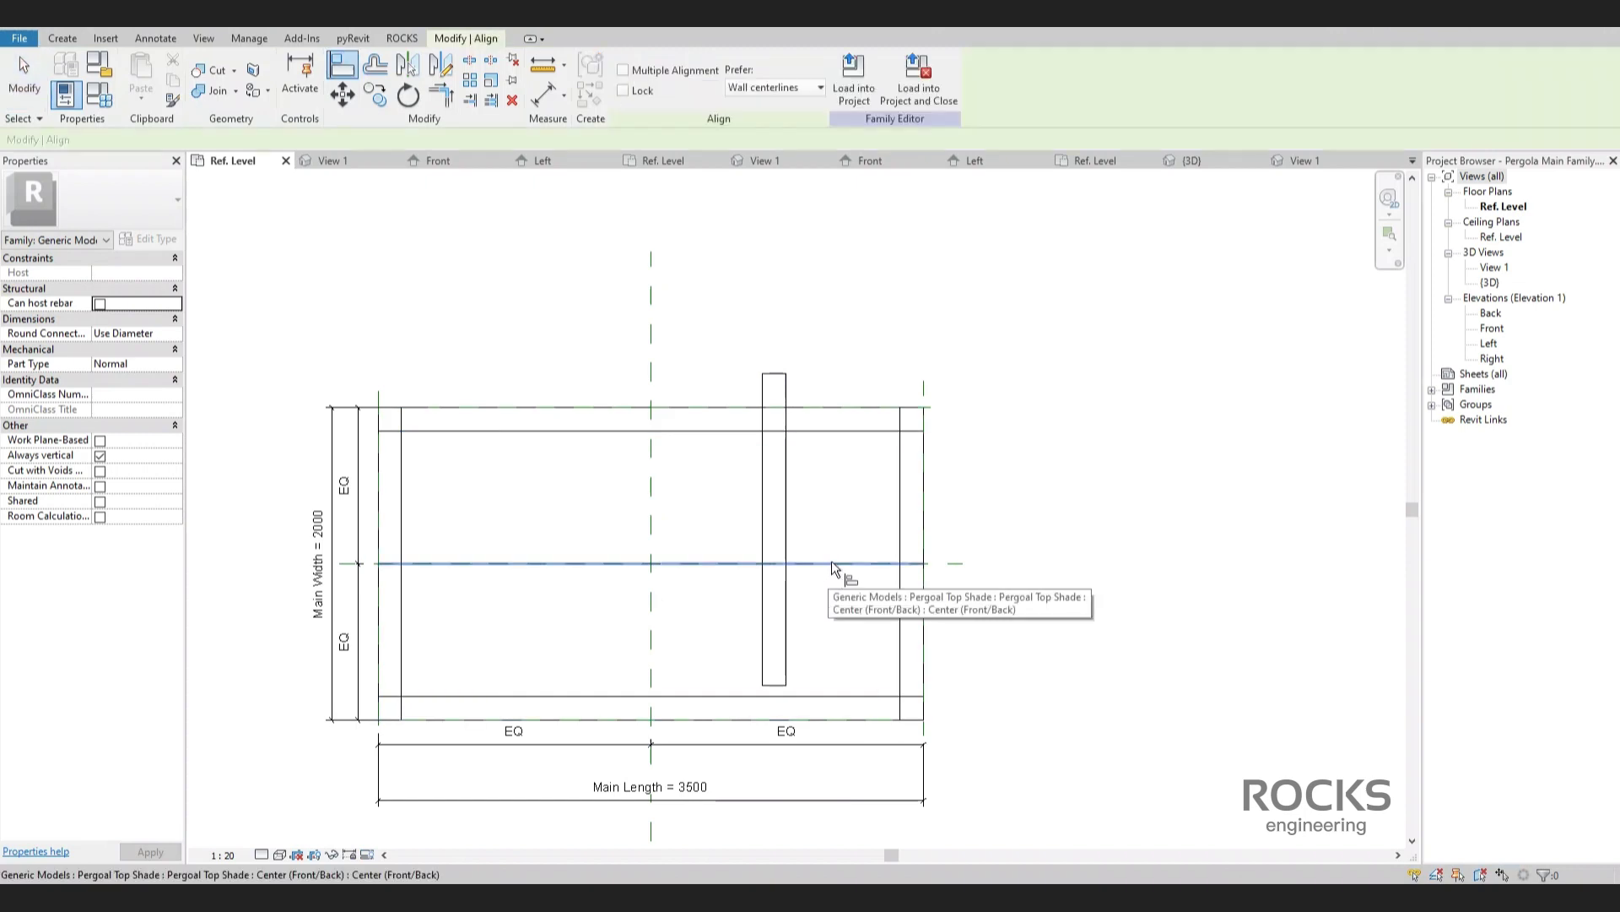
pyautogui.click(832, 562)
pyautogui.click(942, 562)
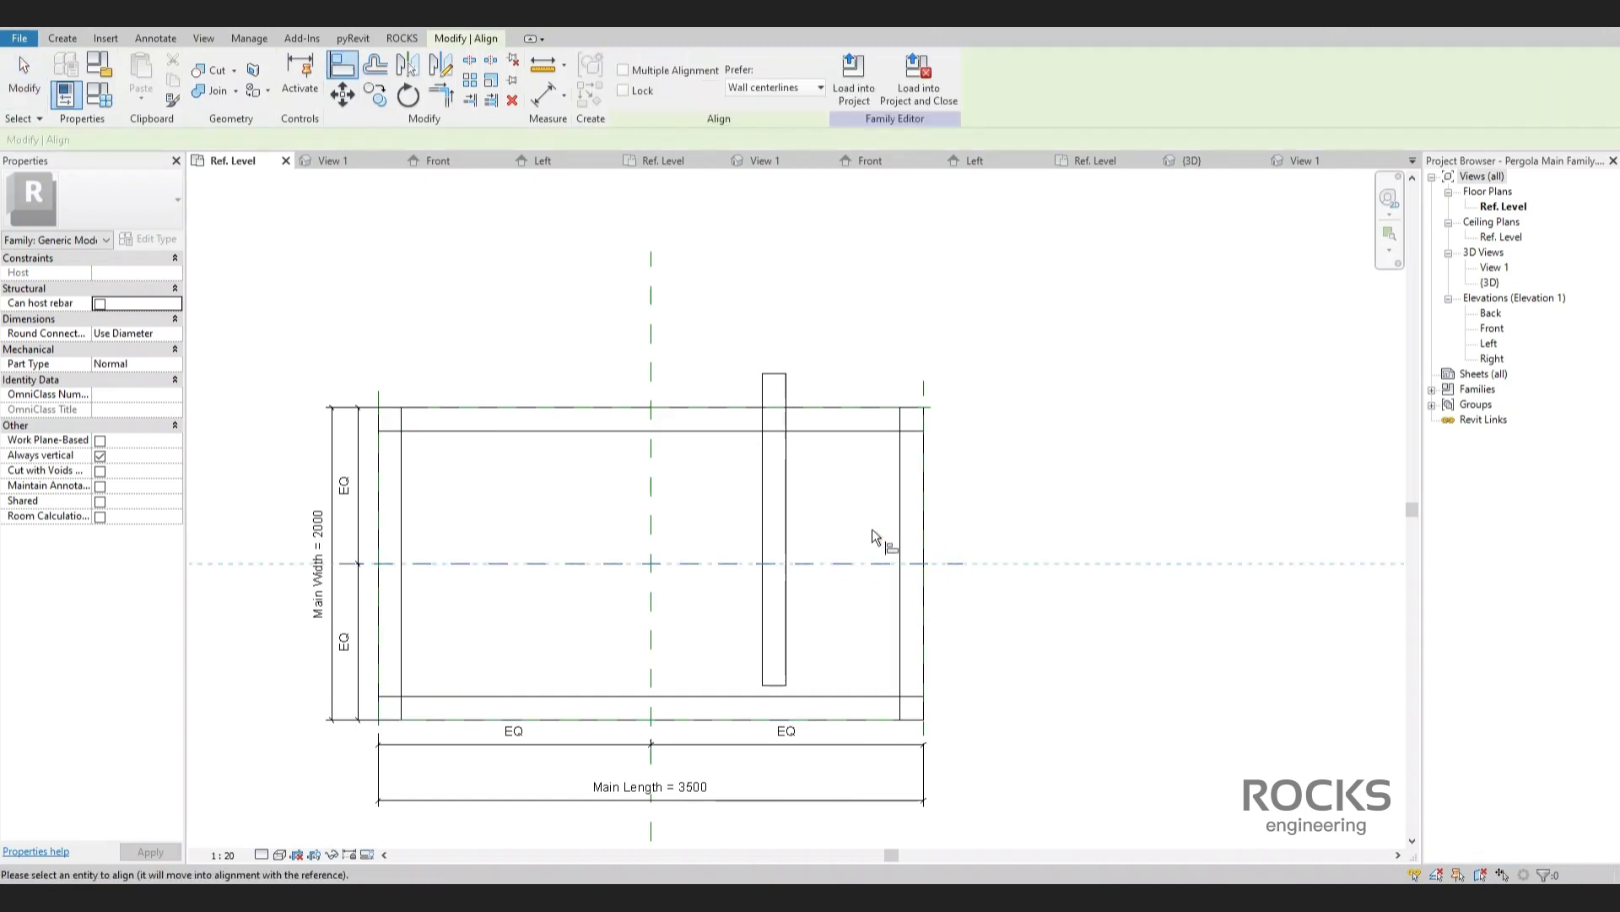
pyautogui.click(766, 530)
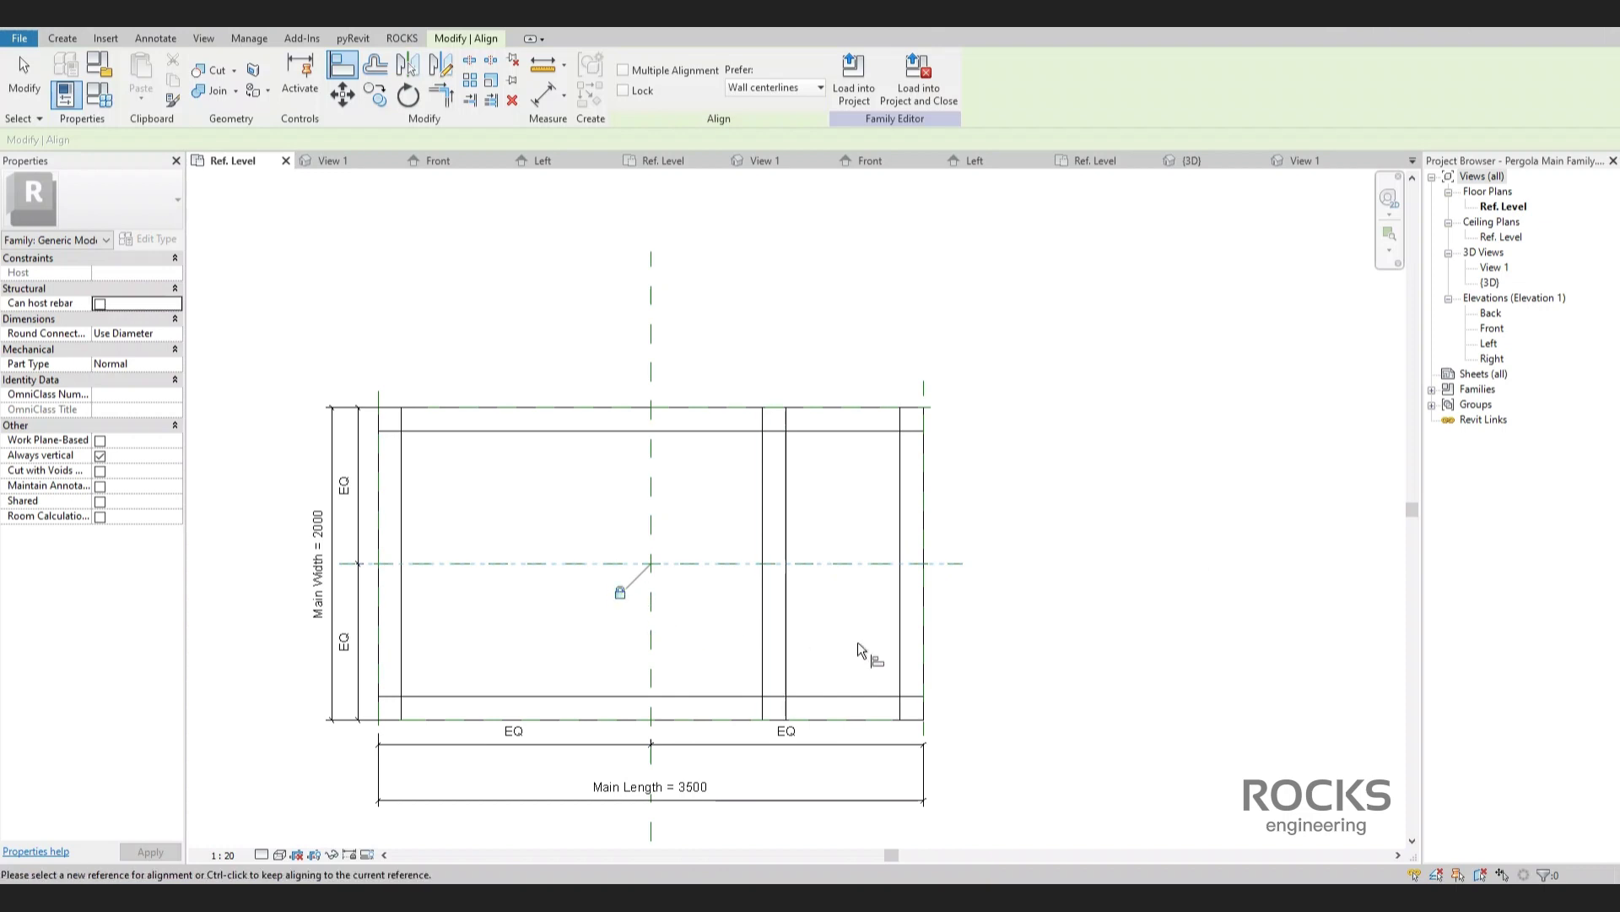
pyautogui.press('Escape')
# Associate the beam's Length with the existing Main Width family parameter.
pyautogui.click(770, 608)
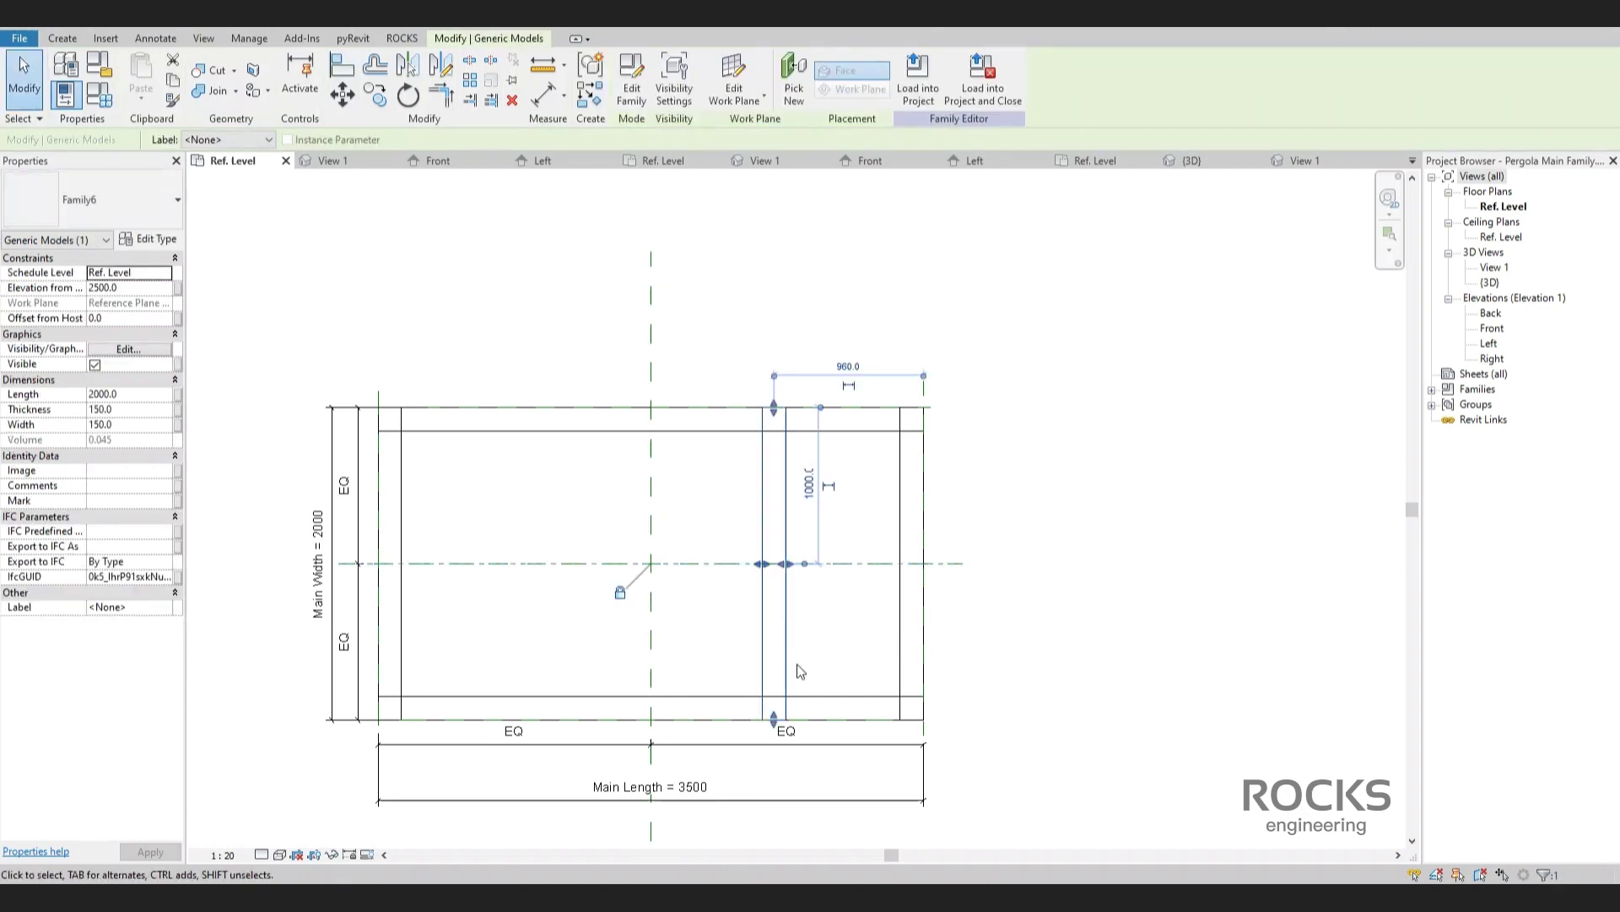
pyautogui.scroll(1, 772, 728)
pyautogui.moveTo(777, 734); pyautogui.dragTo(790, 653)
pyautogui.press('Escape')
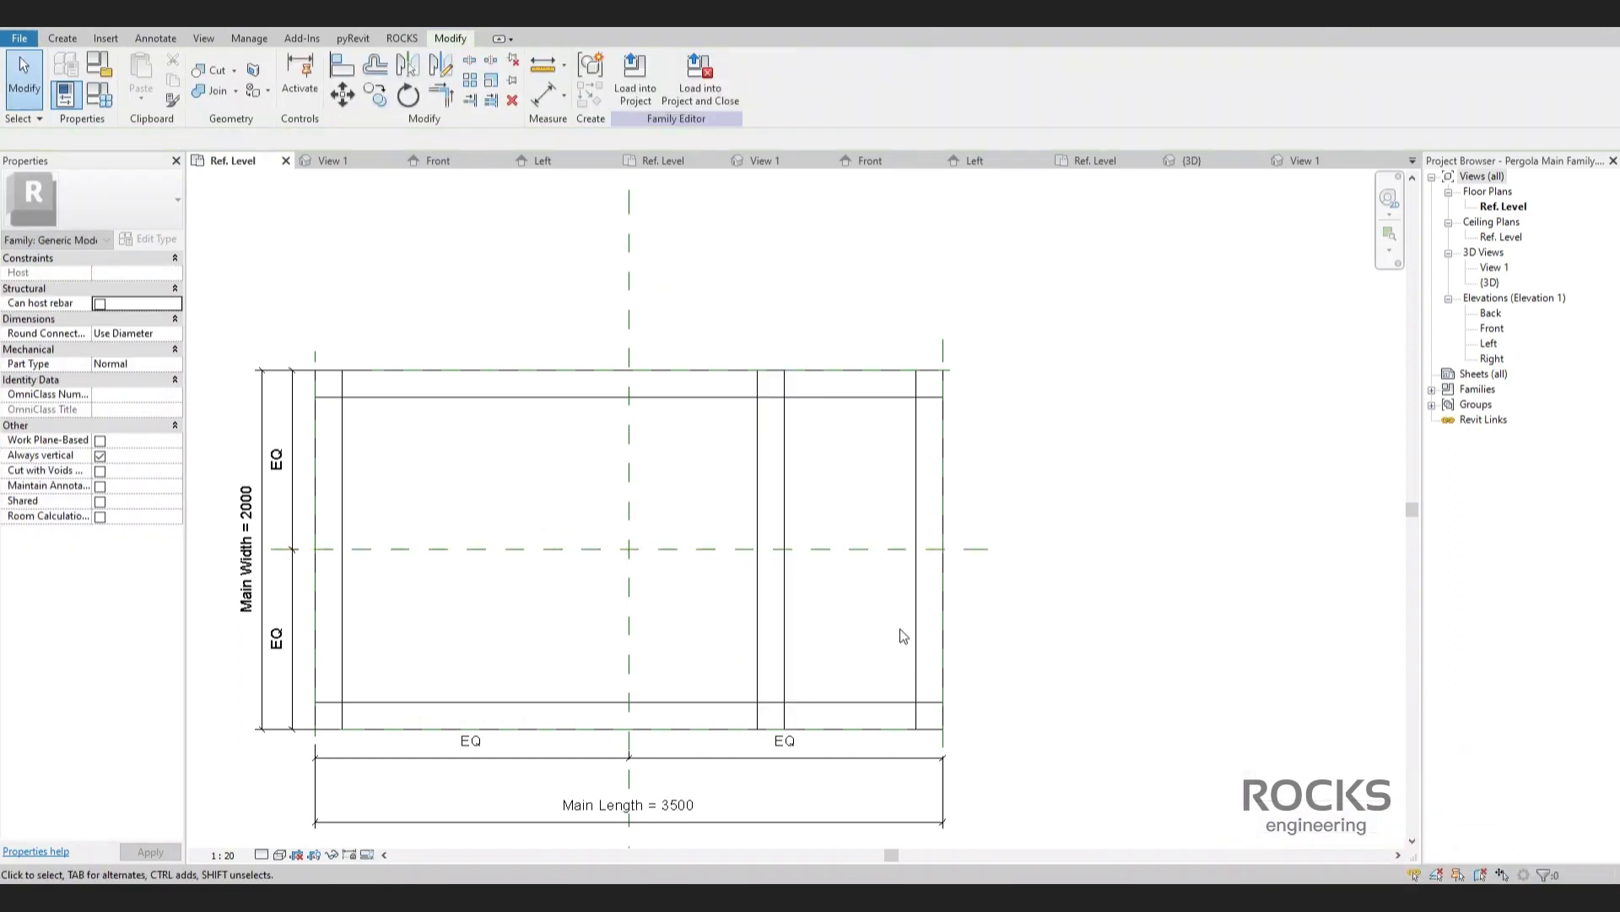
pyautogui.click(785, 608)
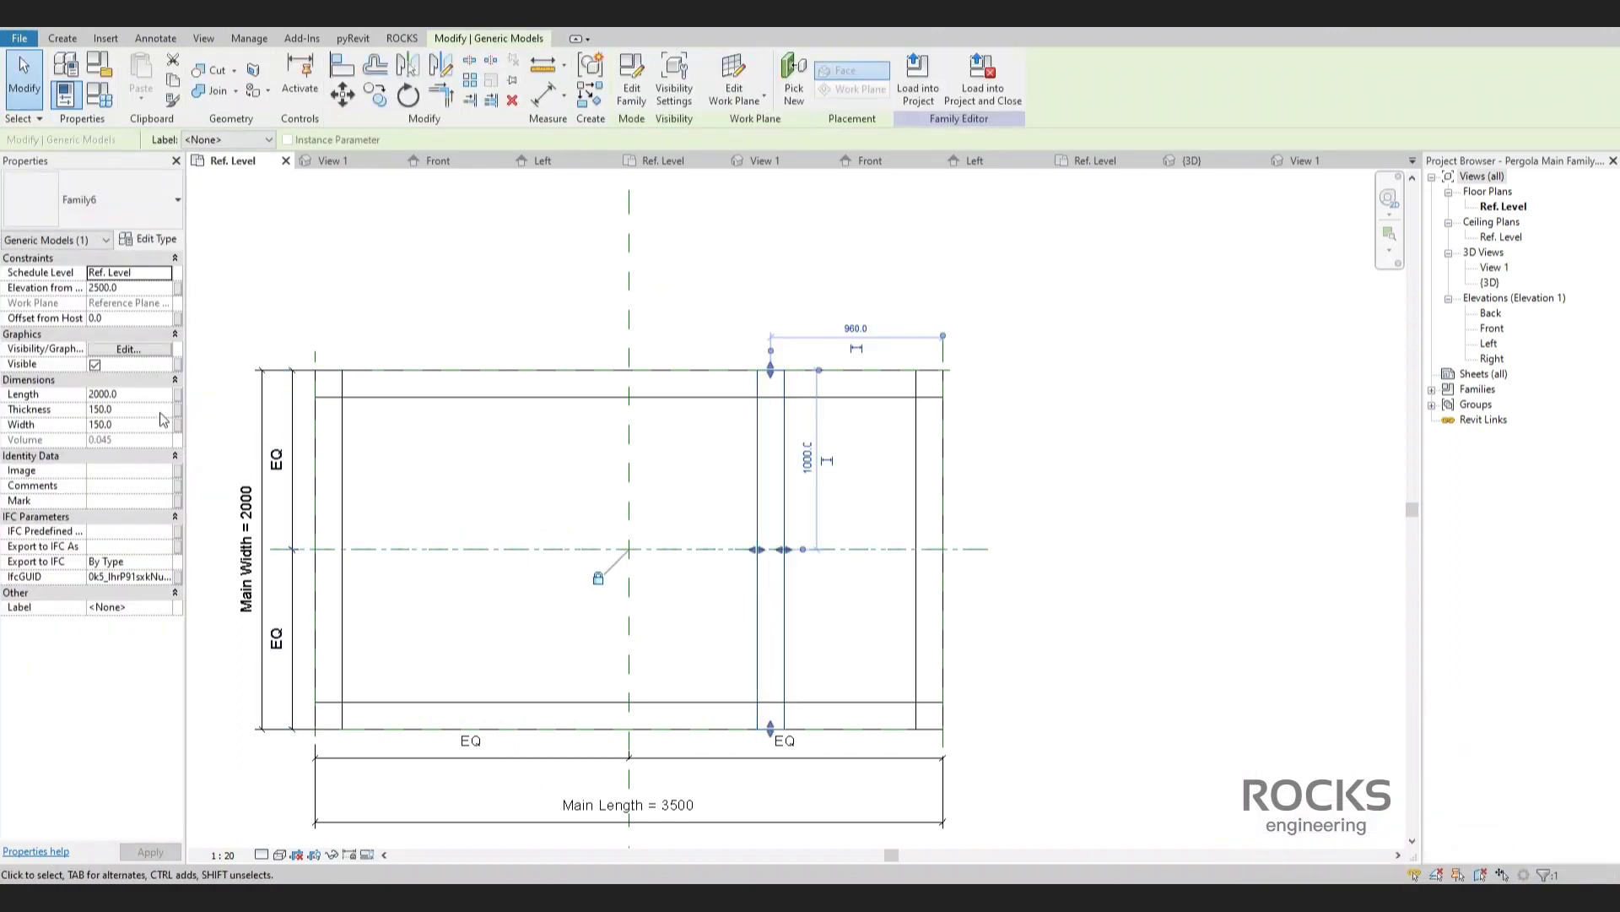
pyautogui.click(176, 395)
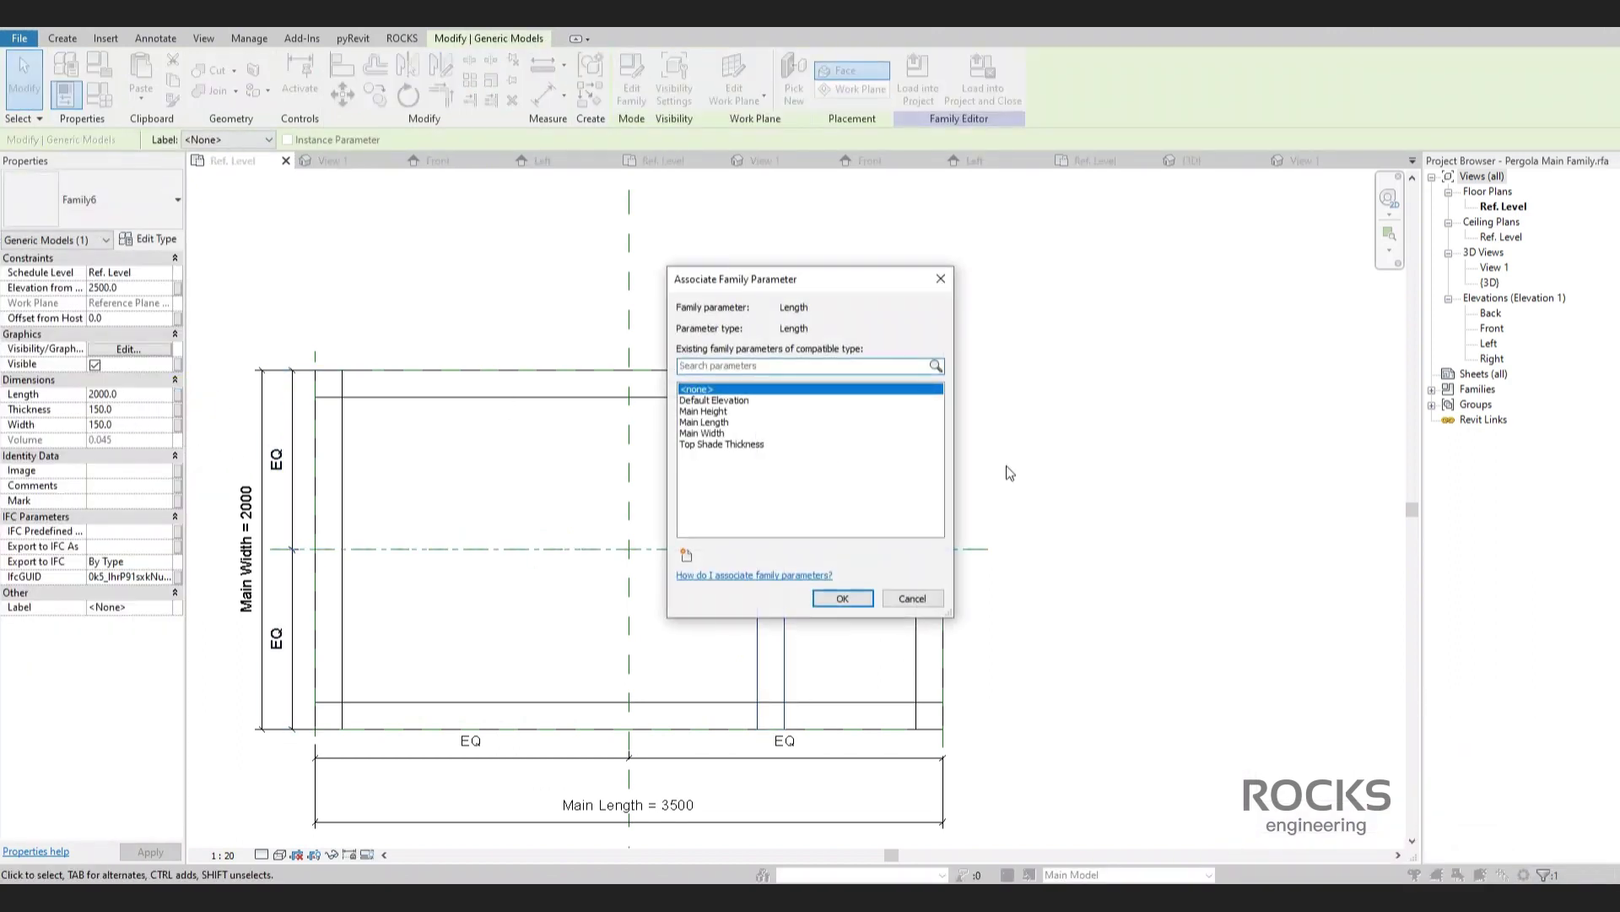
pyautogui.click(695, 433)
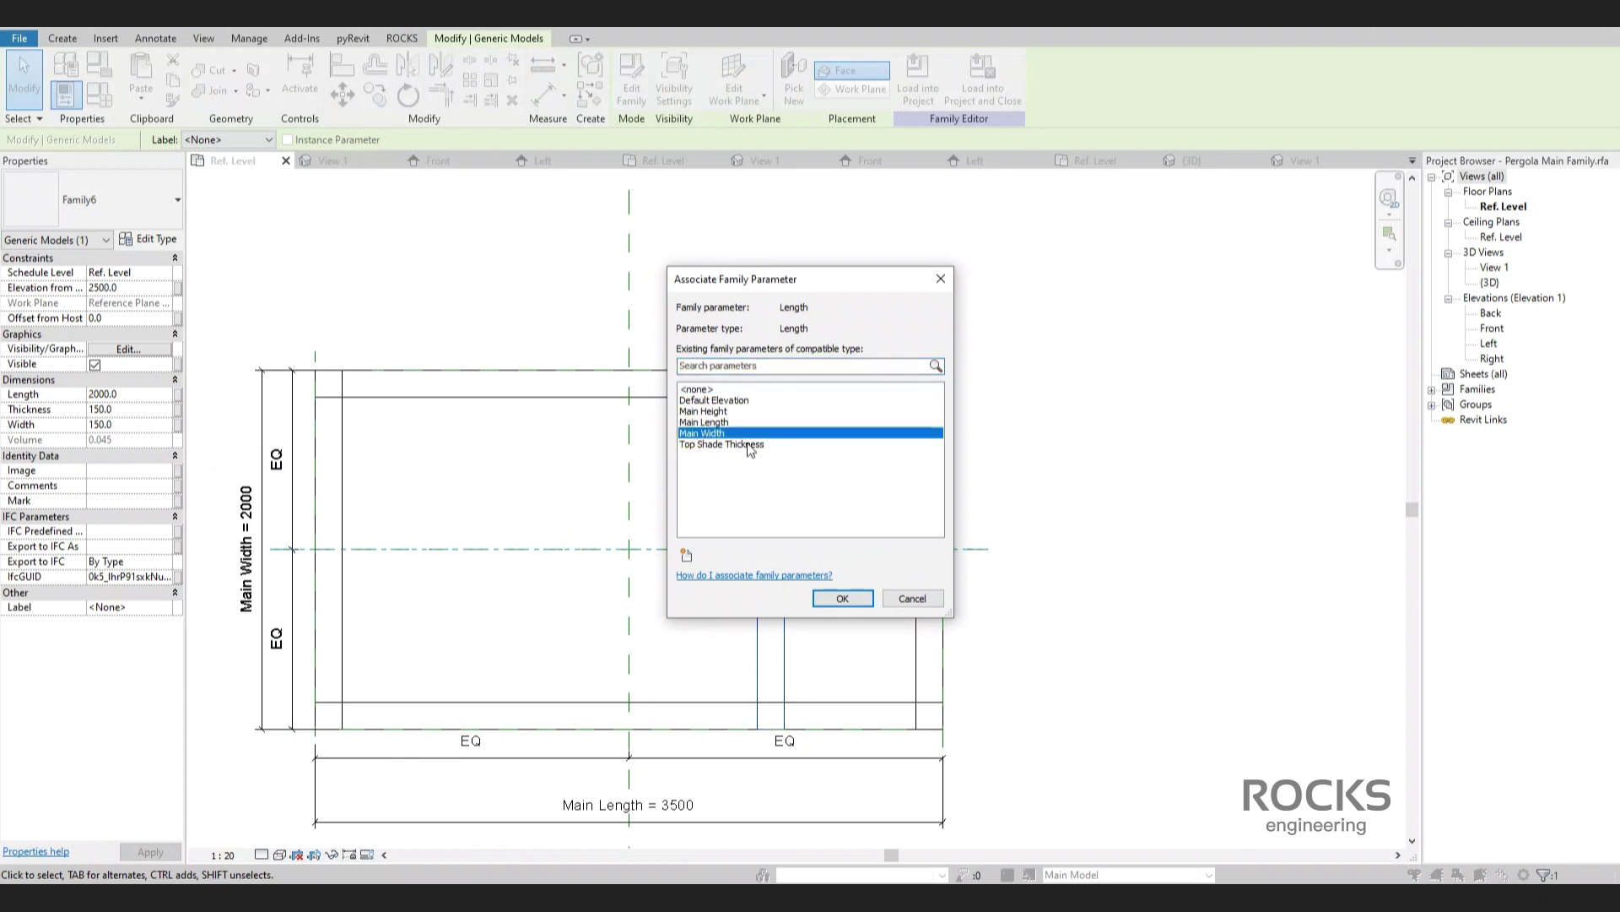
pyautogui.click(840, 599)
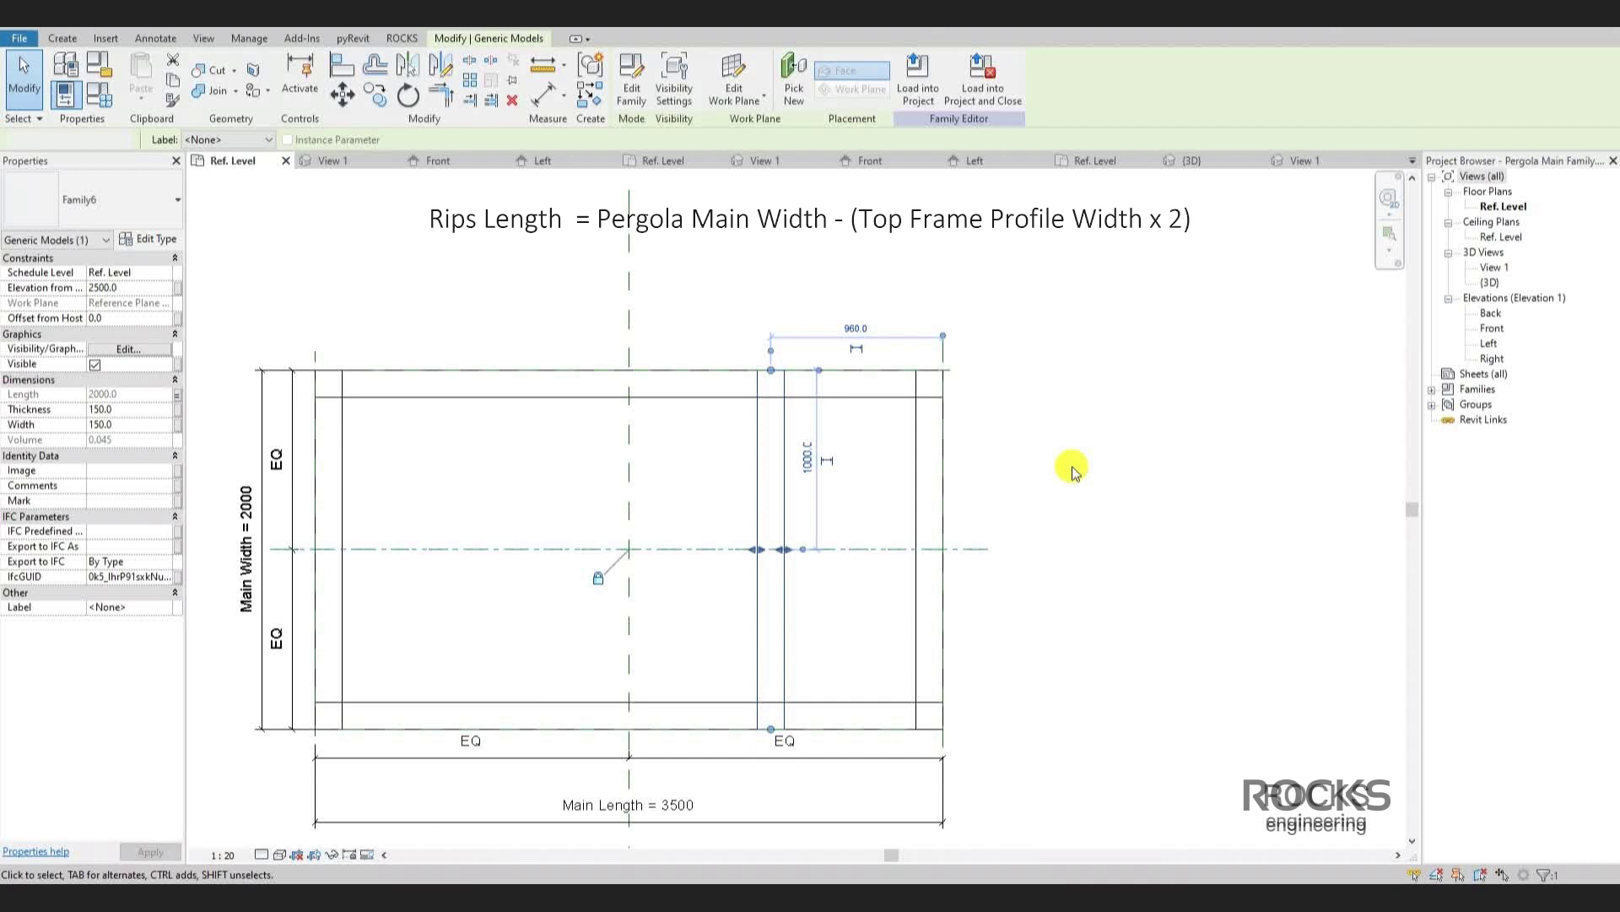
# Associate the beam's Length with a new instance parameter named Rips Length.
pyautogui.moveTo(1073, 471); pyautogui.dragTo(1197, 467, button='middle')
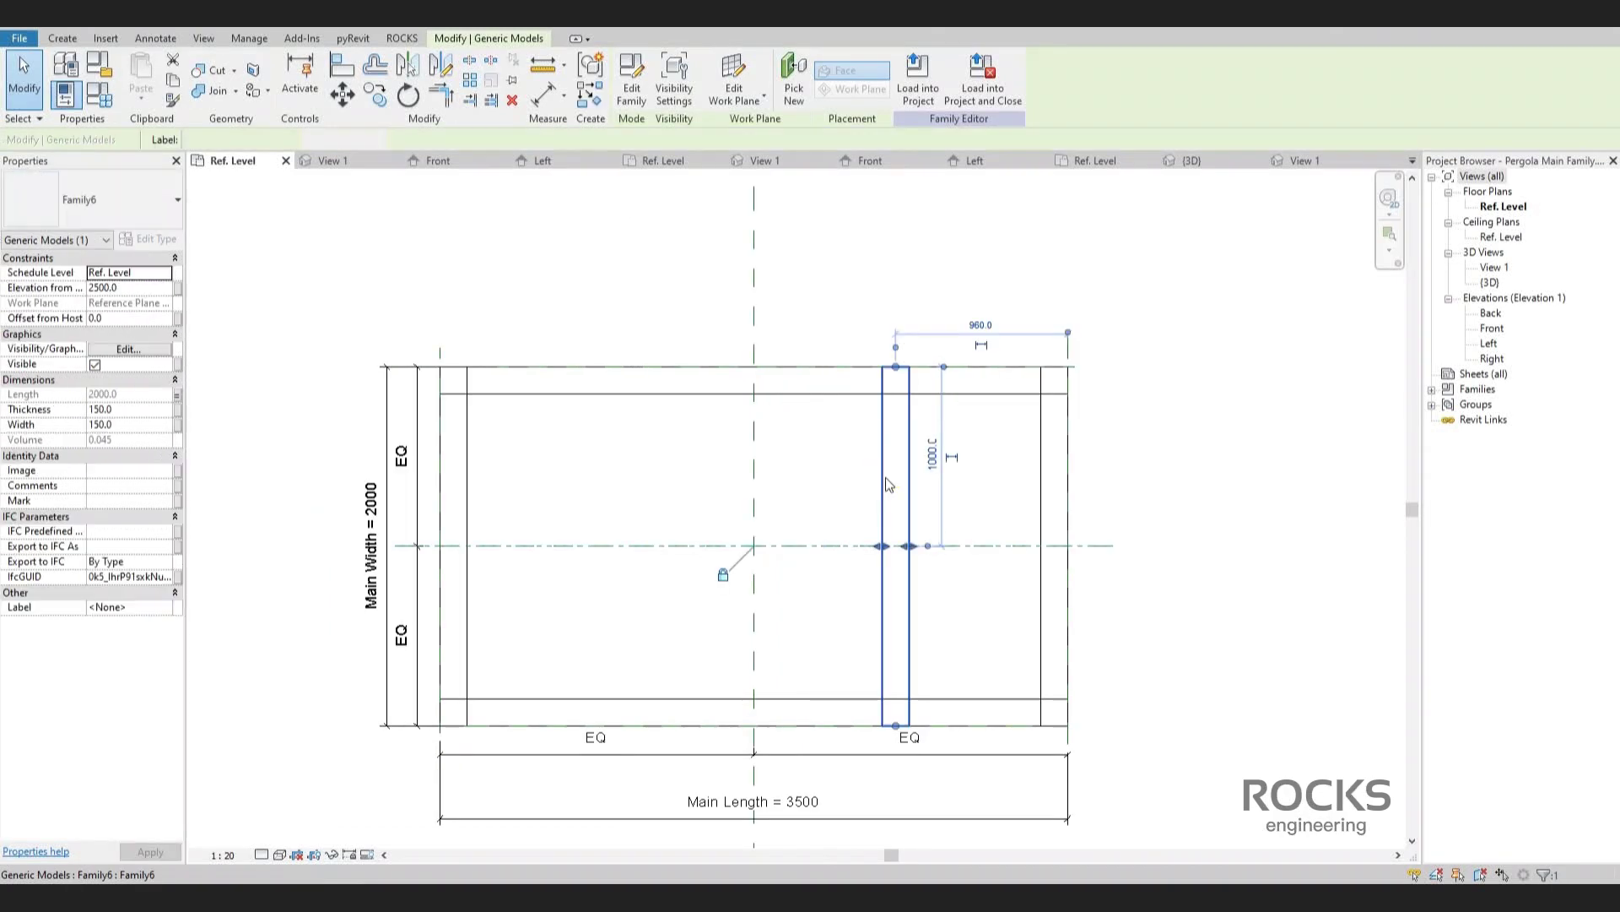
pyautogui.click(176, 394)
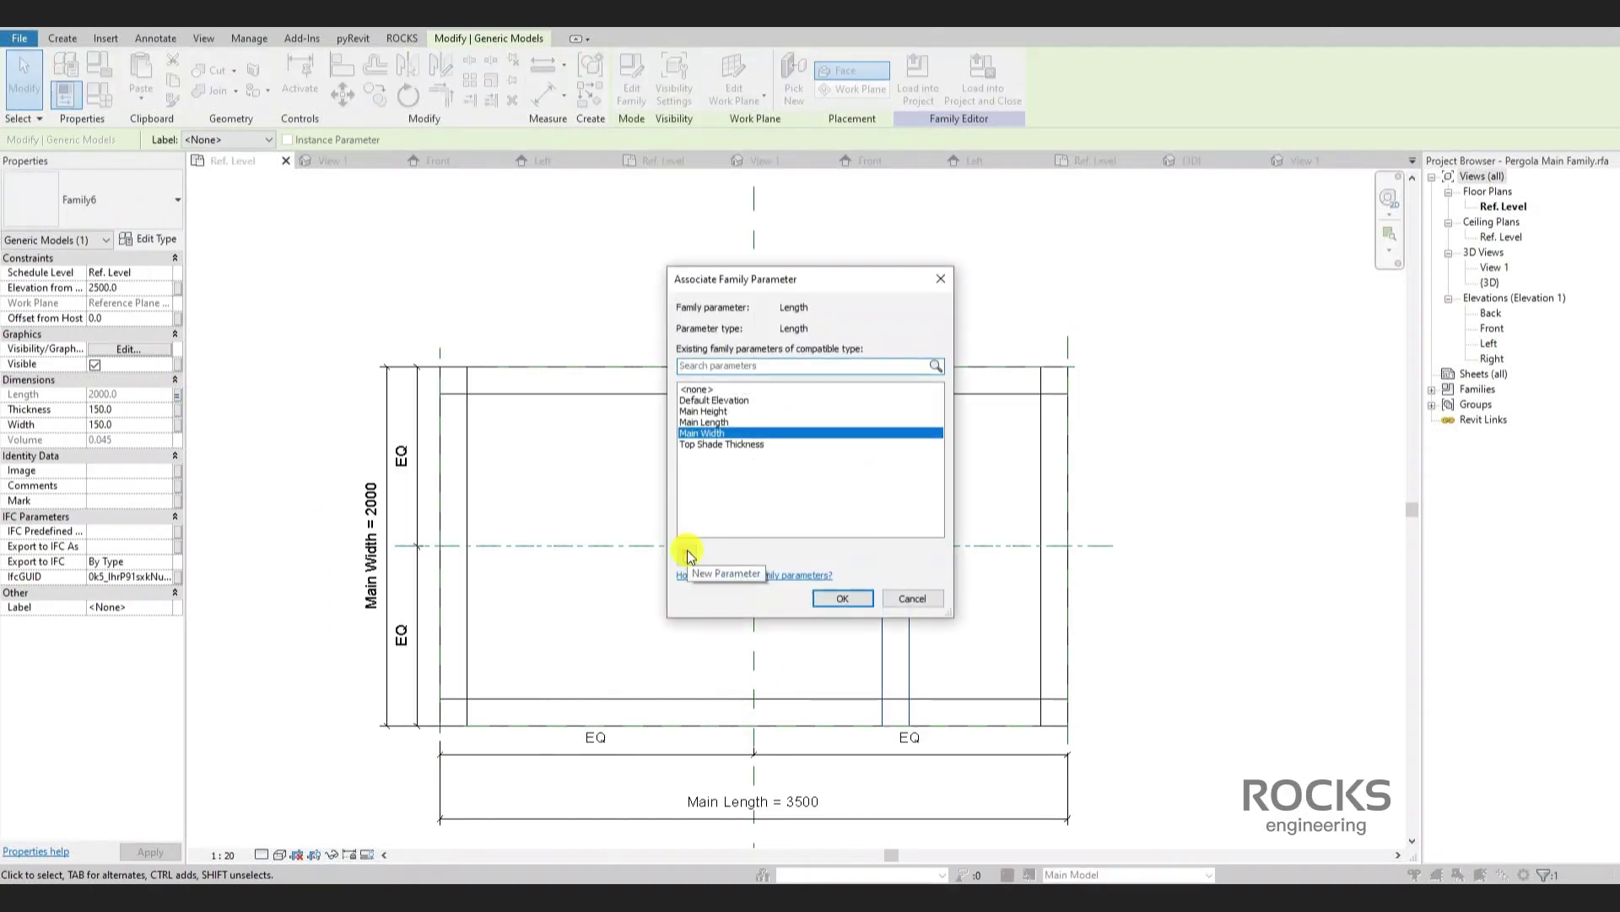
pyautogui.click(688, 556)
pyautogui.write('R')
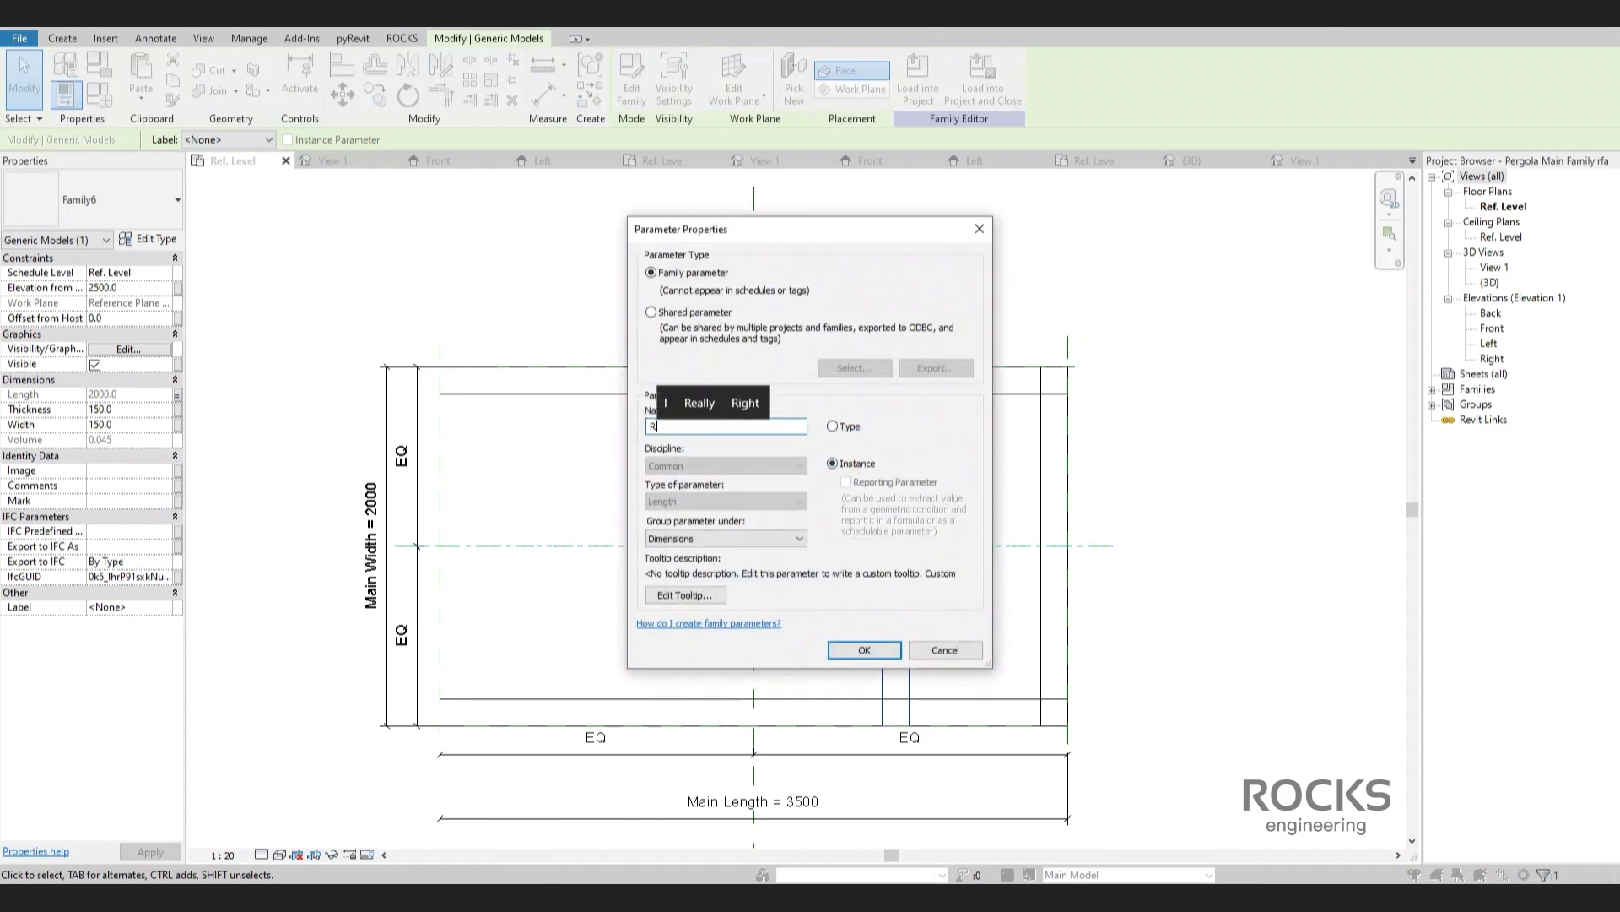
pyautogui.write('ips Length')
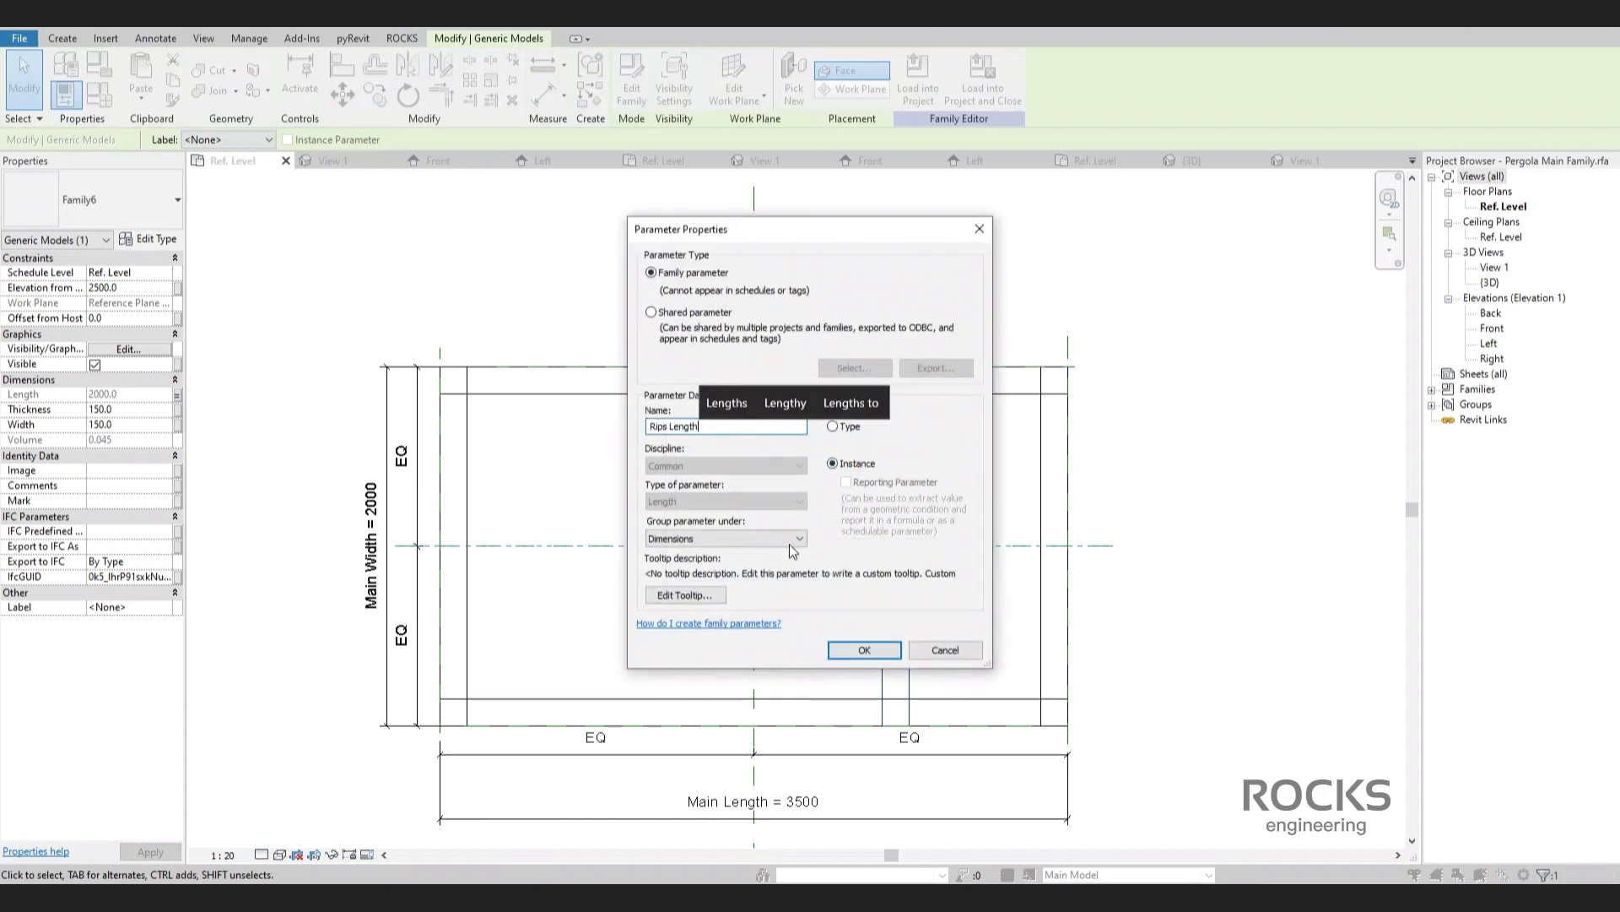
pyautogui.click(849, 648)
pyautogui.click(821, 598)
pyautogui.click(1168, 469)
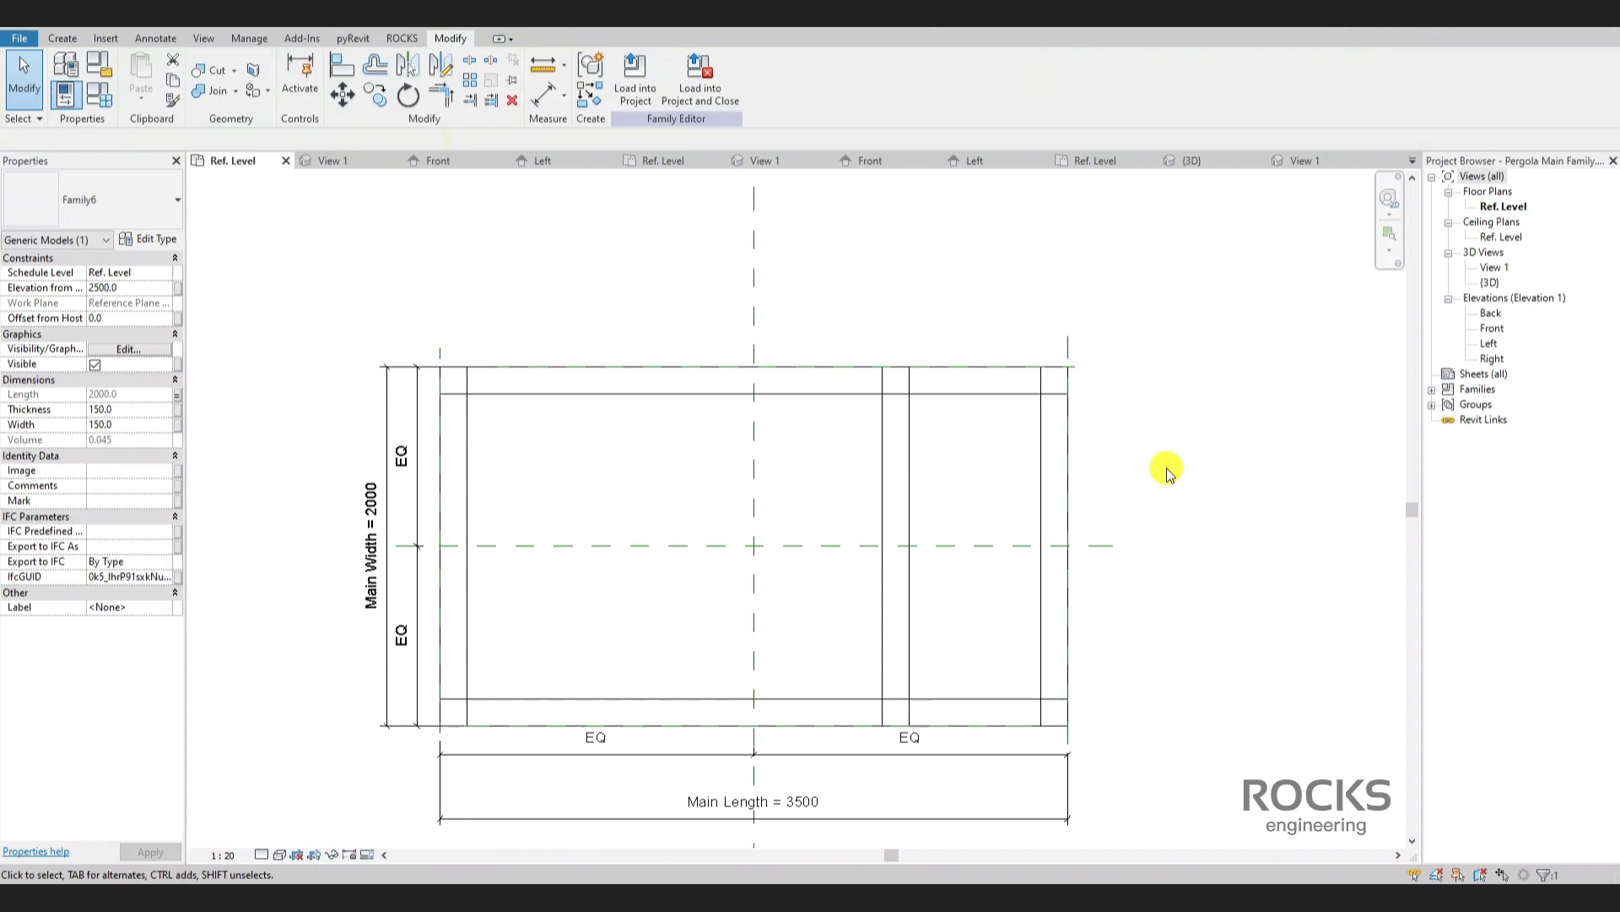
# Associate the top shade frame's profile width with a new instance parameter named Top Shade Profile Width.
pyautogui.click(623, 399)
pyautogui.click(622, 401)
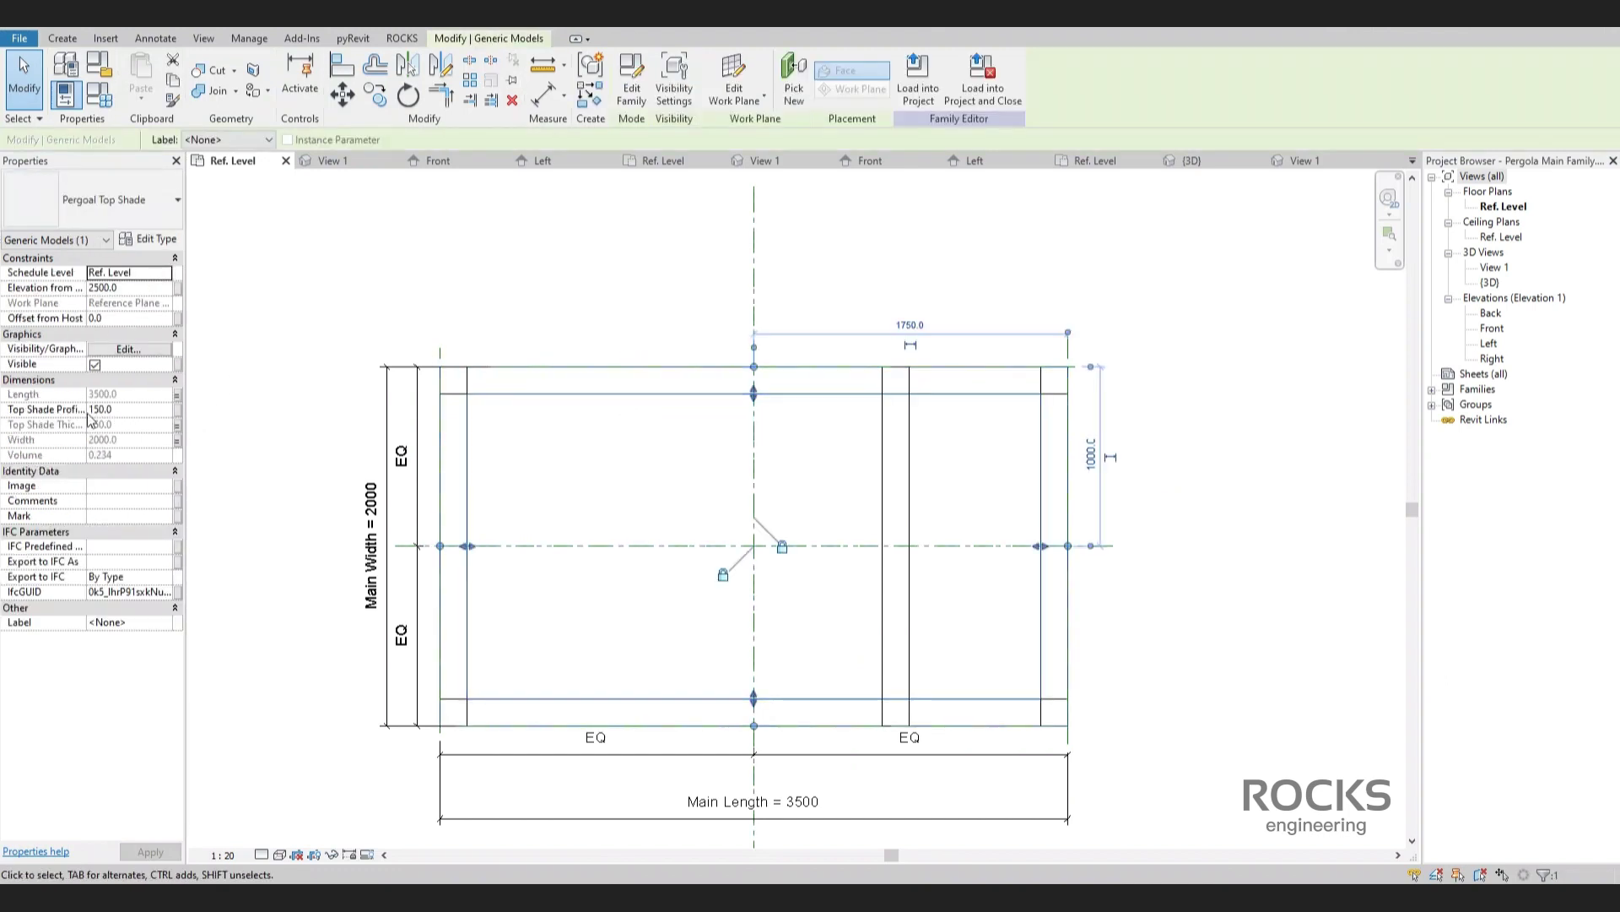
pyautogui.click(178, 410)
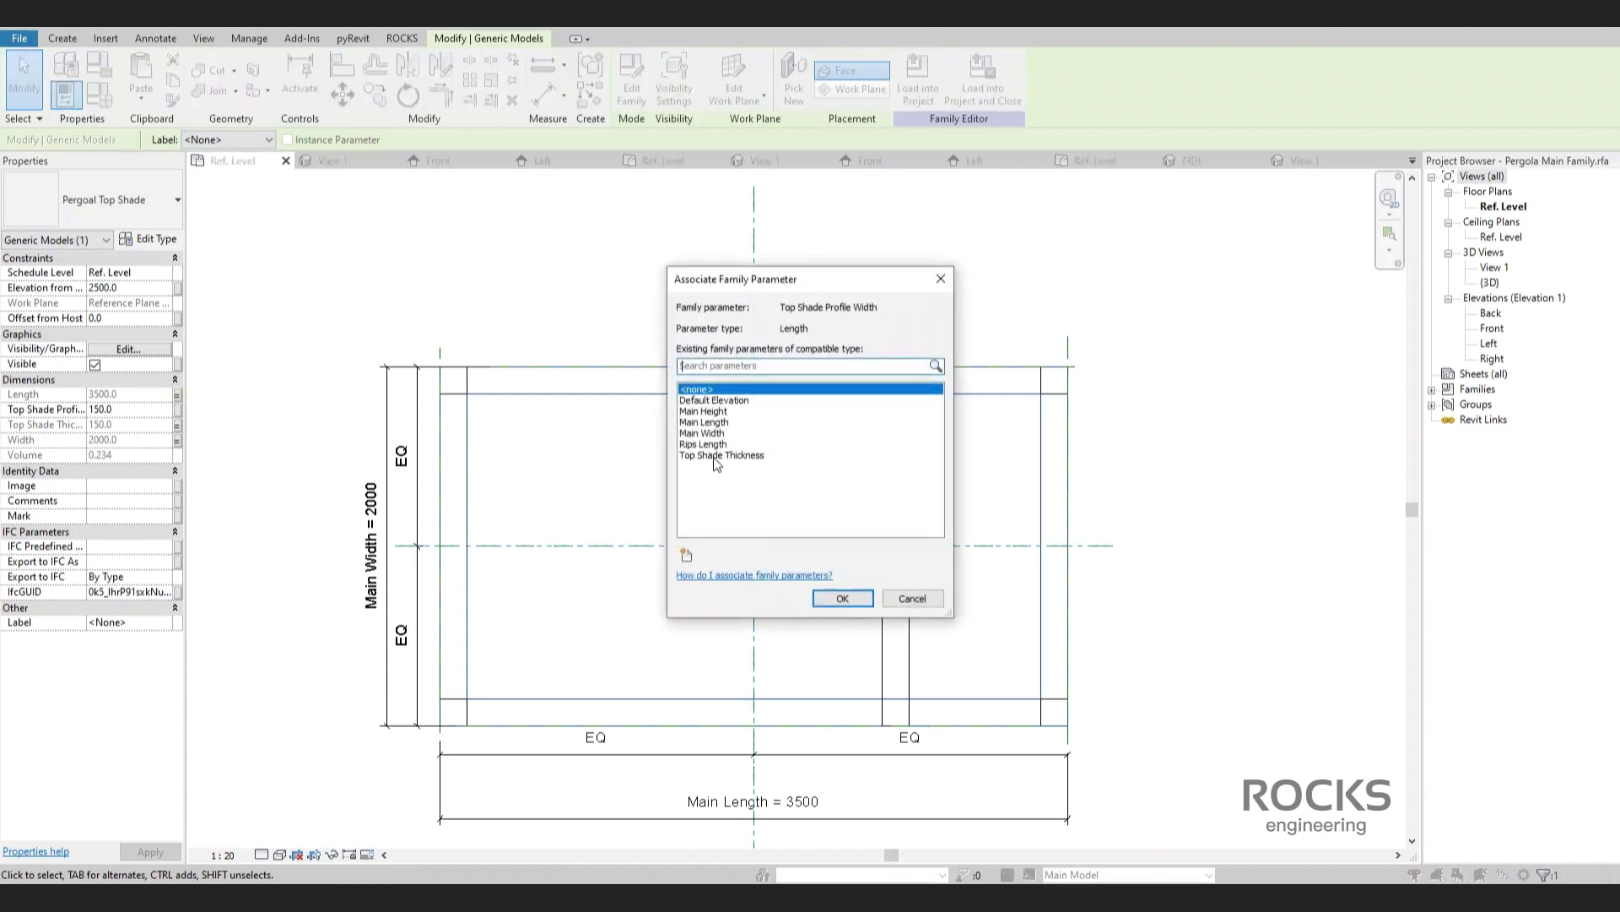
pyautogui.click(681, 535)
pyautogui.write('Top Shade Profile ')
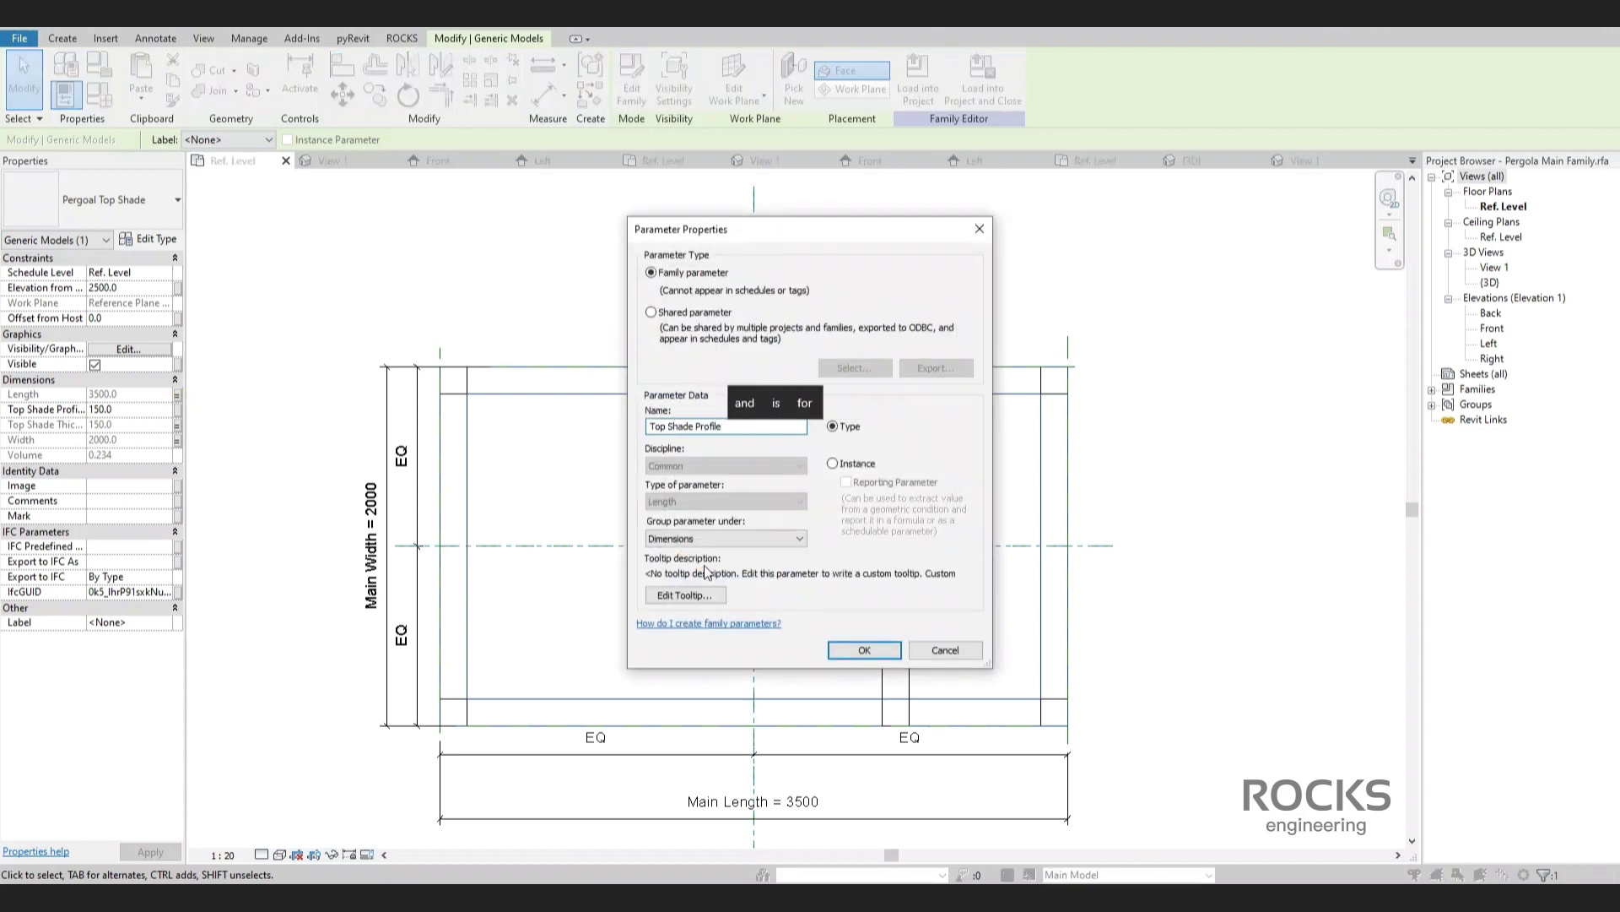
pyautogui.write('Width')
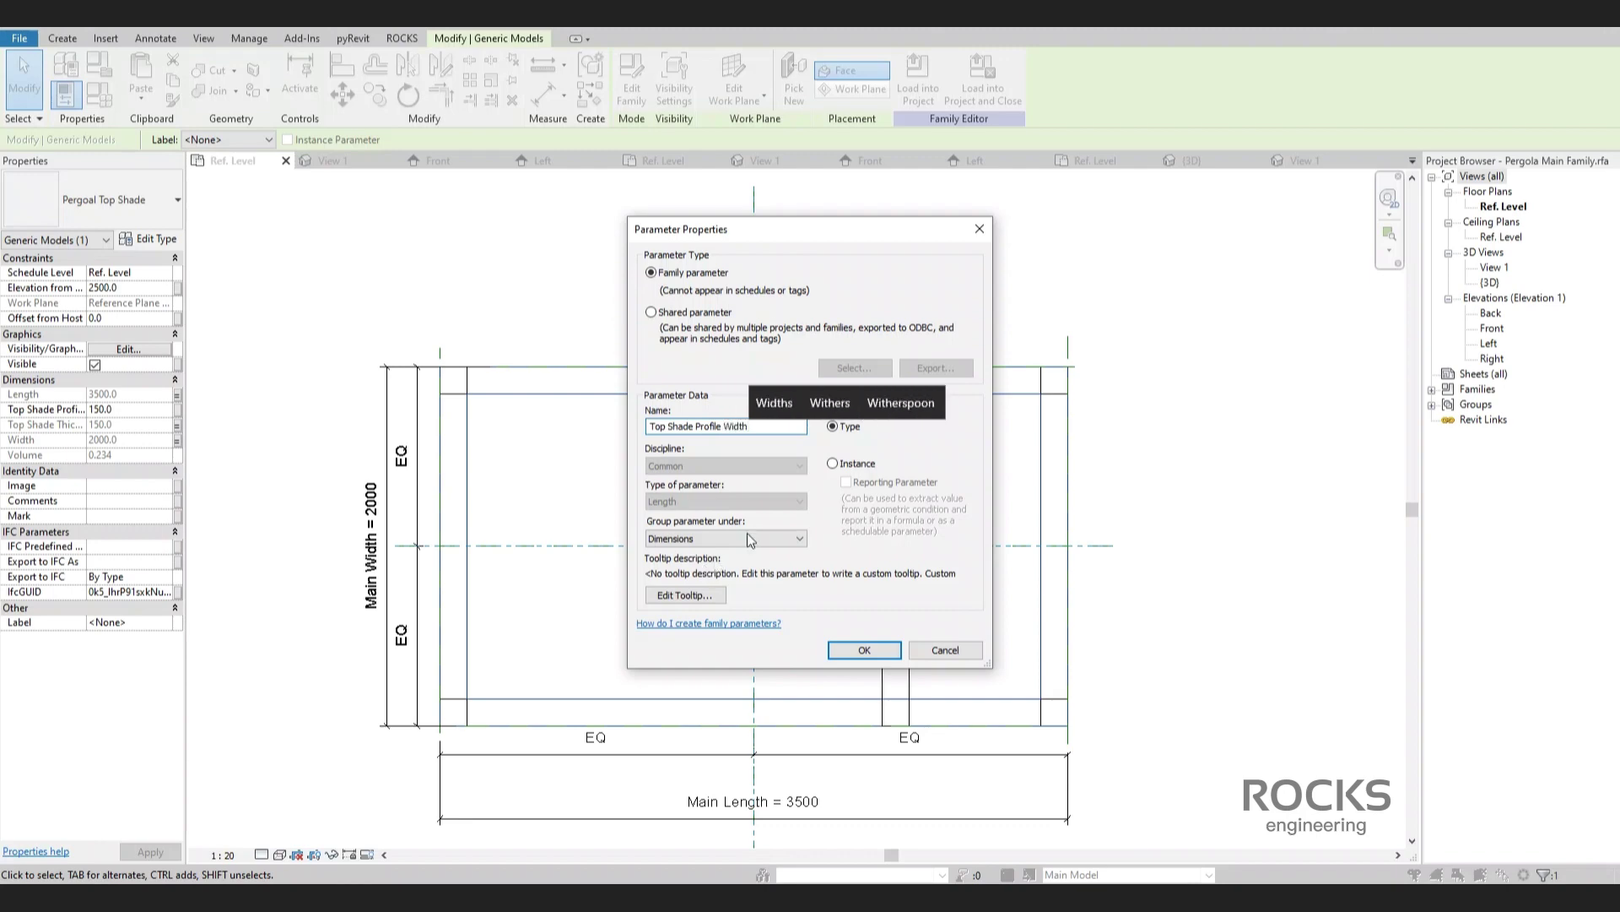
pyautogui.click(833, 464)
pyautogui.click(862, 648)
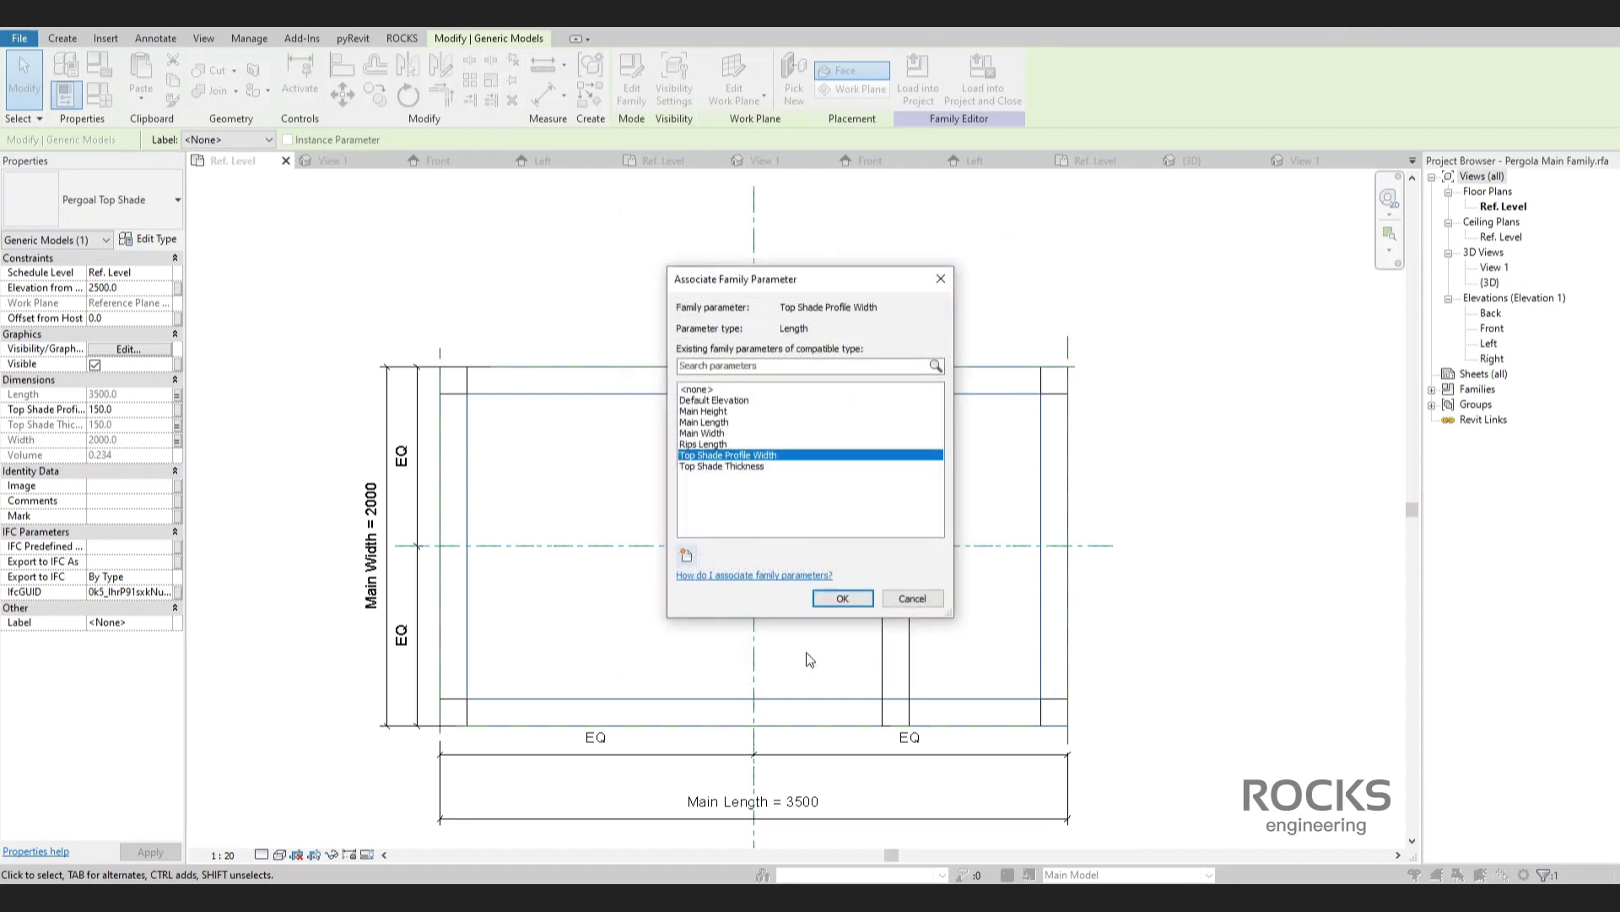
pyautogui.click(842, 599)
# Give the Rips Length parameter the formula Main Width - 2 * Top Shade Profile Width and apply it.
pyautogui.click(314, 288)
pyautogui.click(101, 96)
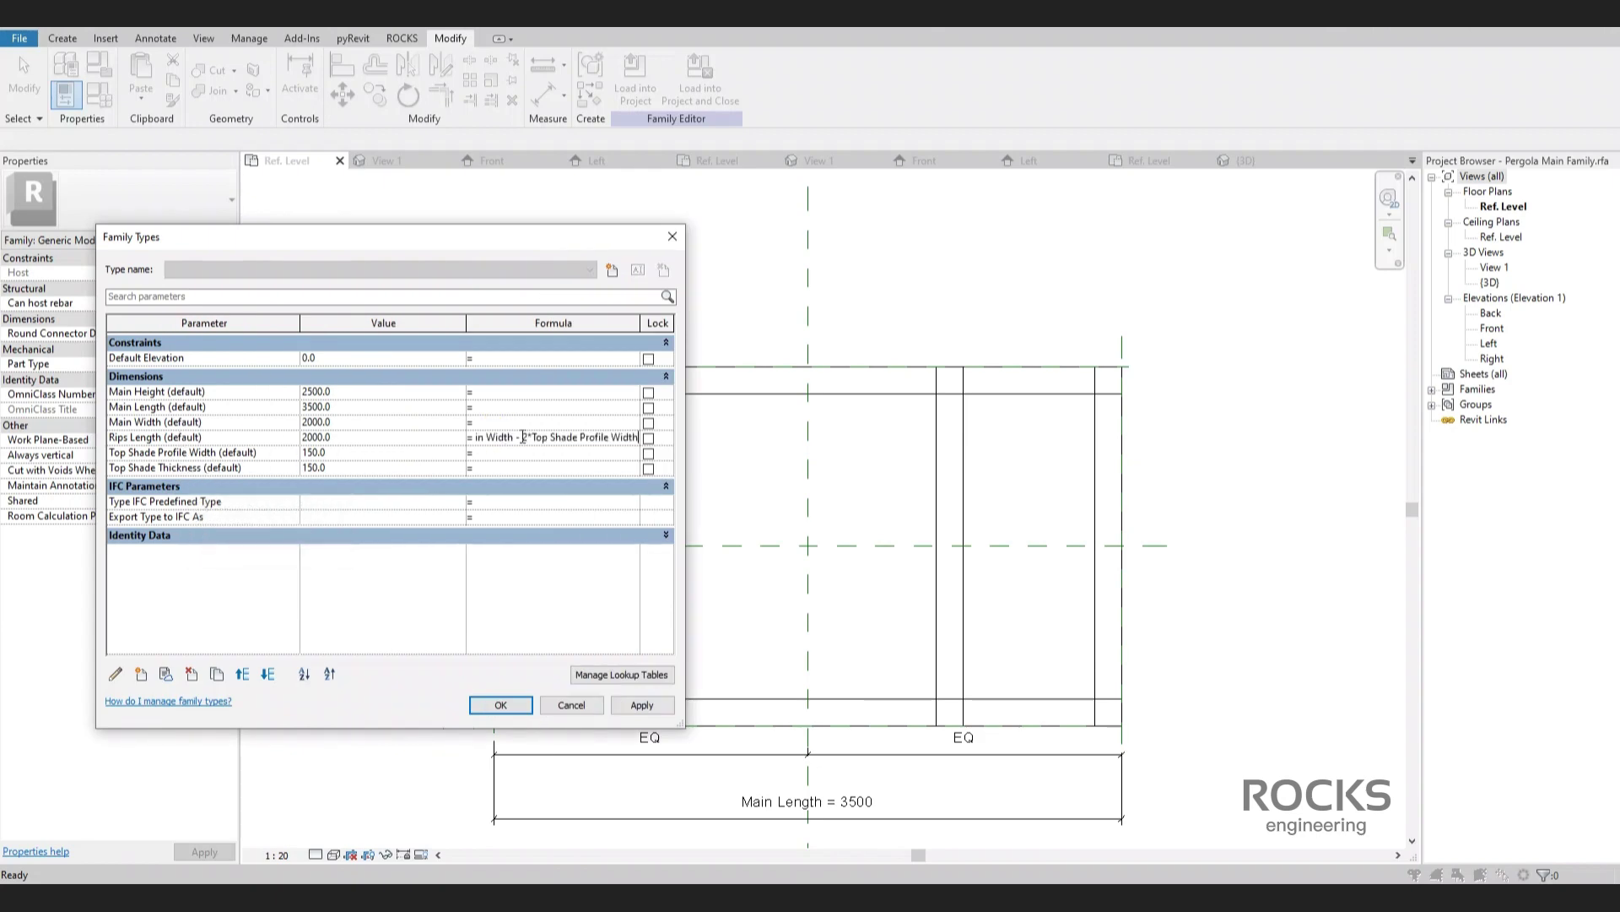
pyautogui.click(636, 709)
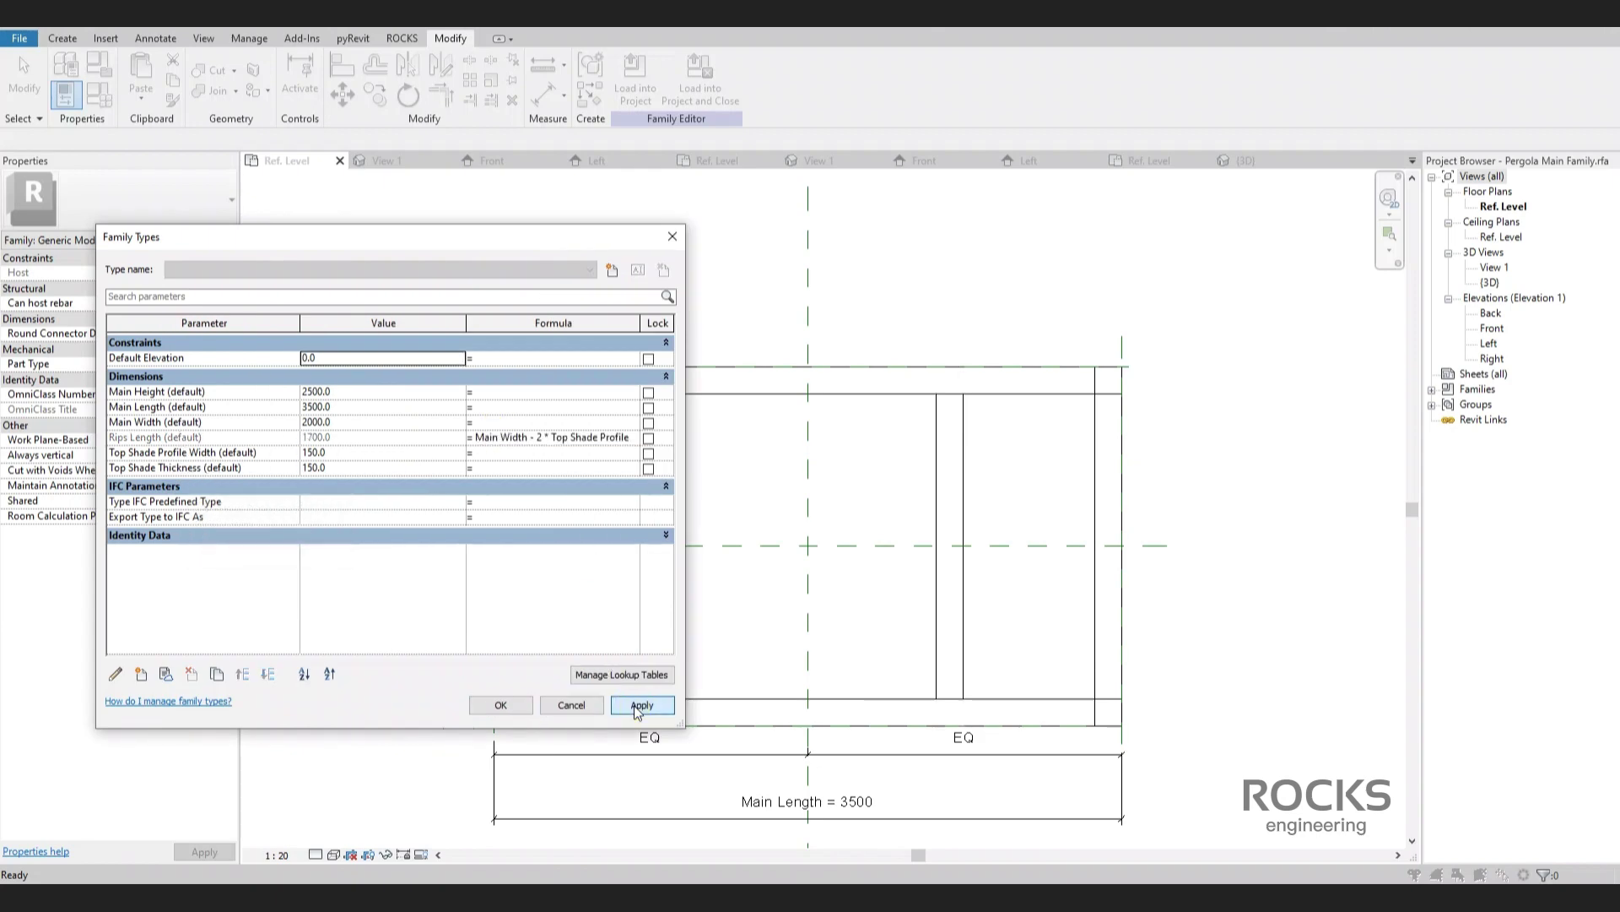
pyautogui.click(514, 706)
pyautogui.click(963, 648)
pyautogui.click(857, 319)
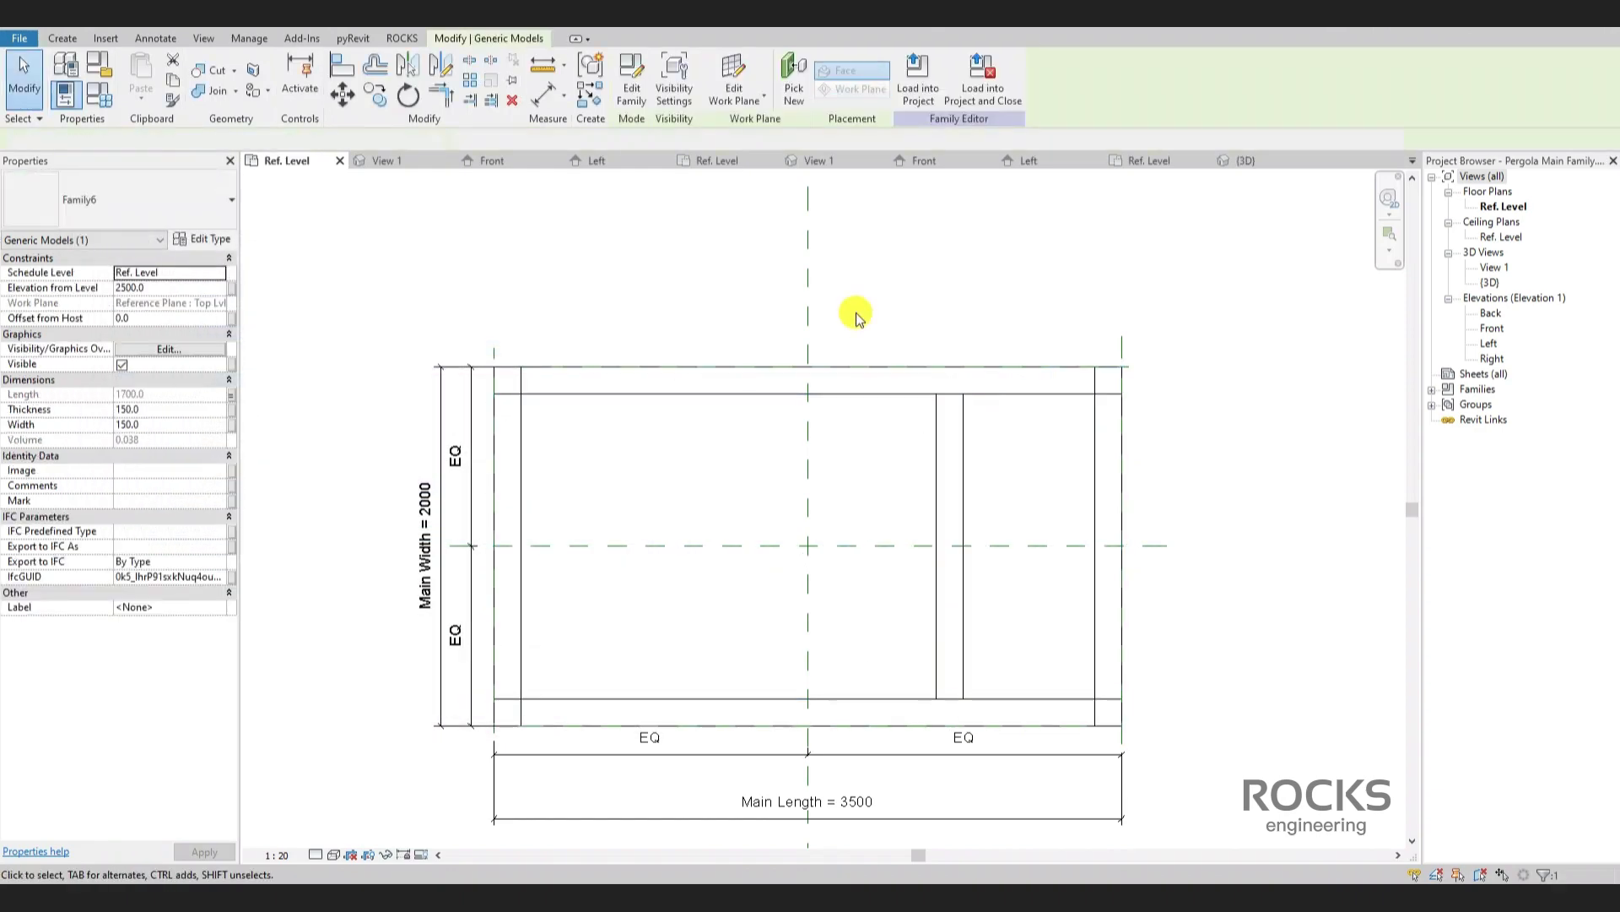
# Set the Main Width dimension to 2200 and check the beam's fit within the frame in the 3D view.
pyautogui.click(425, 540)
pyautogui.click(424, 541)
pyautogui.write('2200')
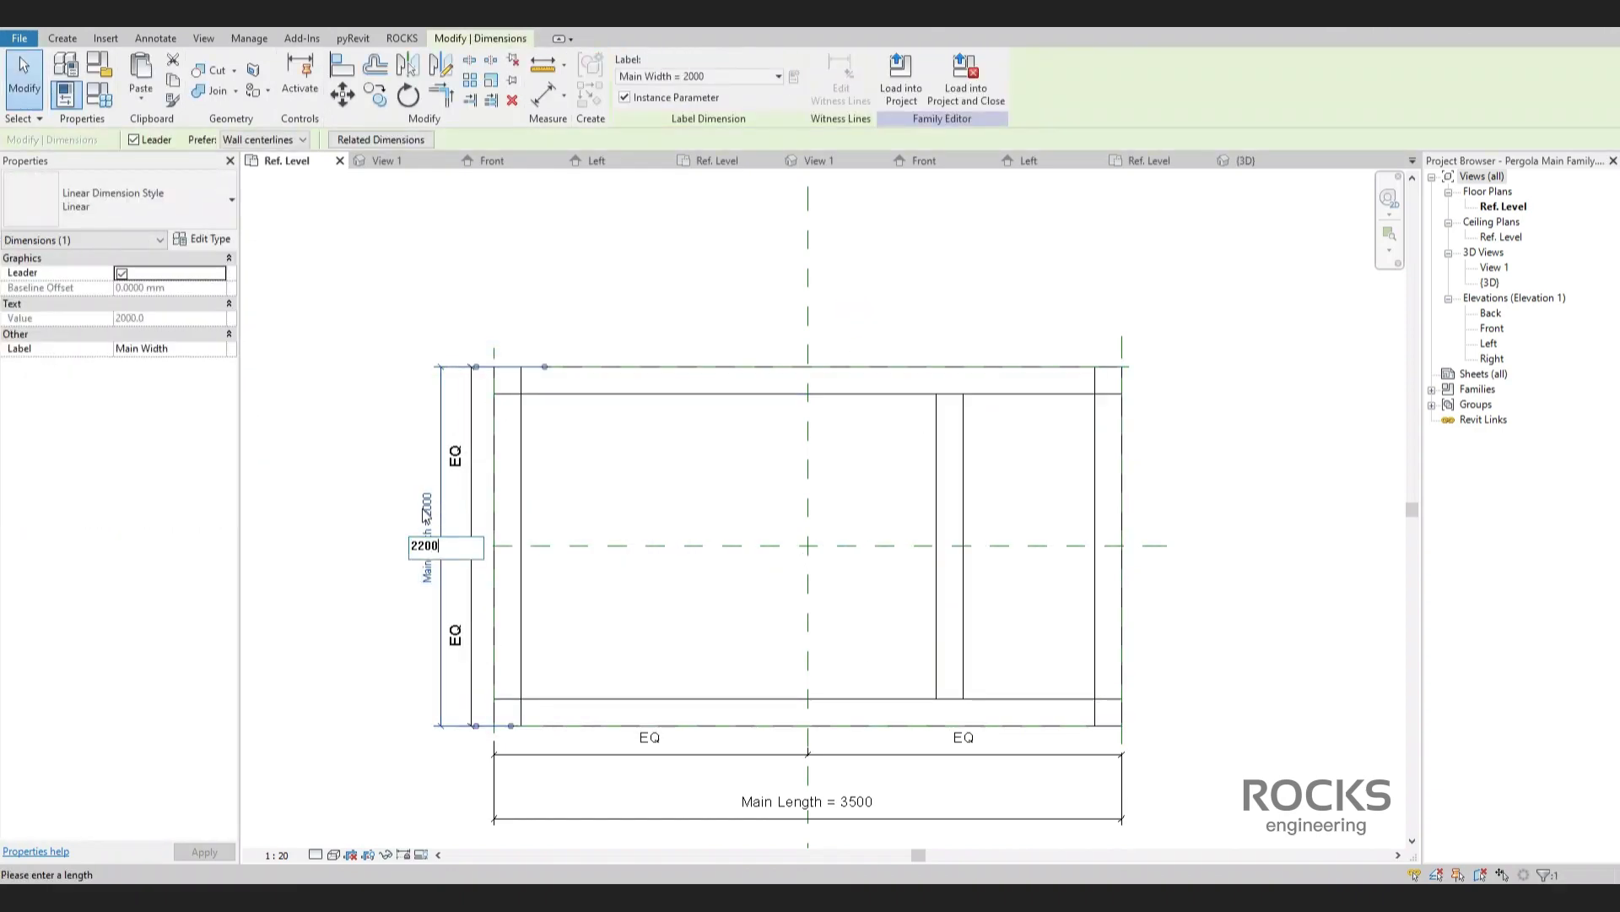
pyautogui.press('Return')
pyautogui.click(925, 498)
pyautogui.moveTo(1179, 493); pyautogui.dragTo(1206, 482, button='middle')
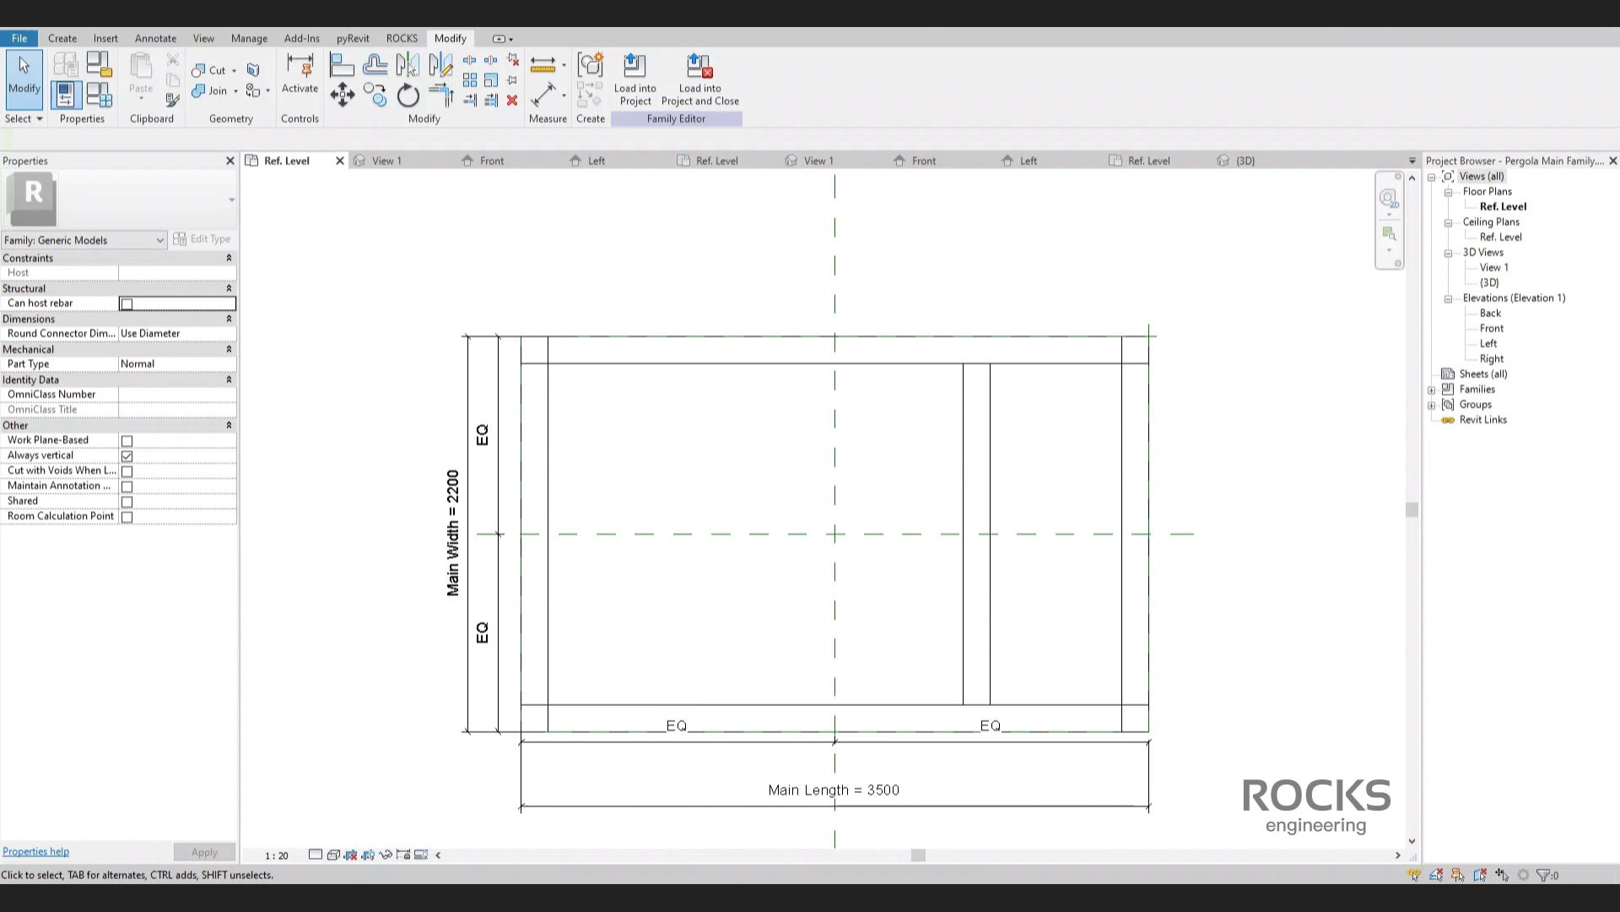
pyautogui.click(397, 17)
pyautogui.keyDown('shift'); pyautogui.moveTo(844, 403); pyautogui.dragTo(801, 428, button='middle'); pyautogui.keyUp('shift')
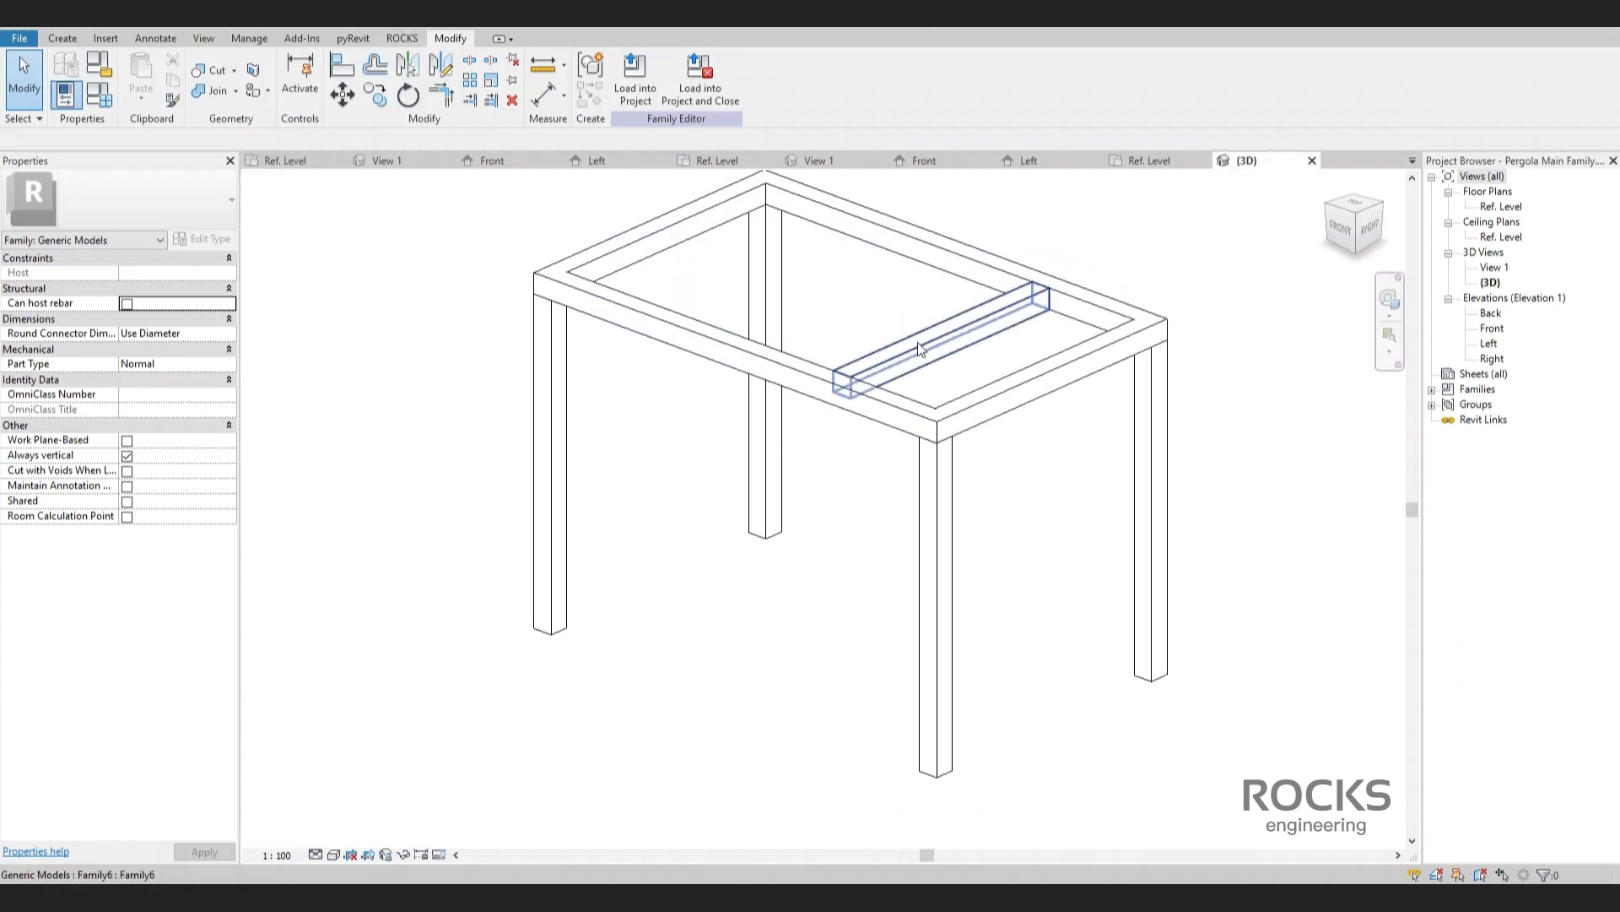
pyautogui.click(921, 349)
pyautogui.click(824, 481)
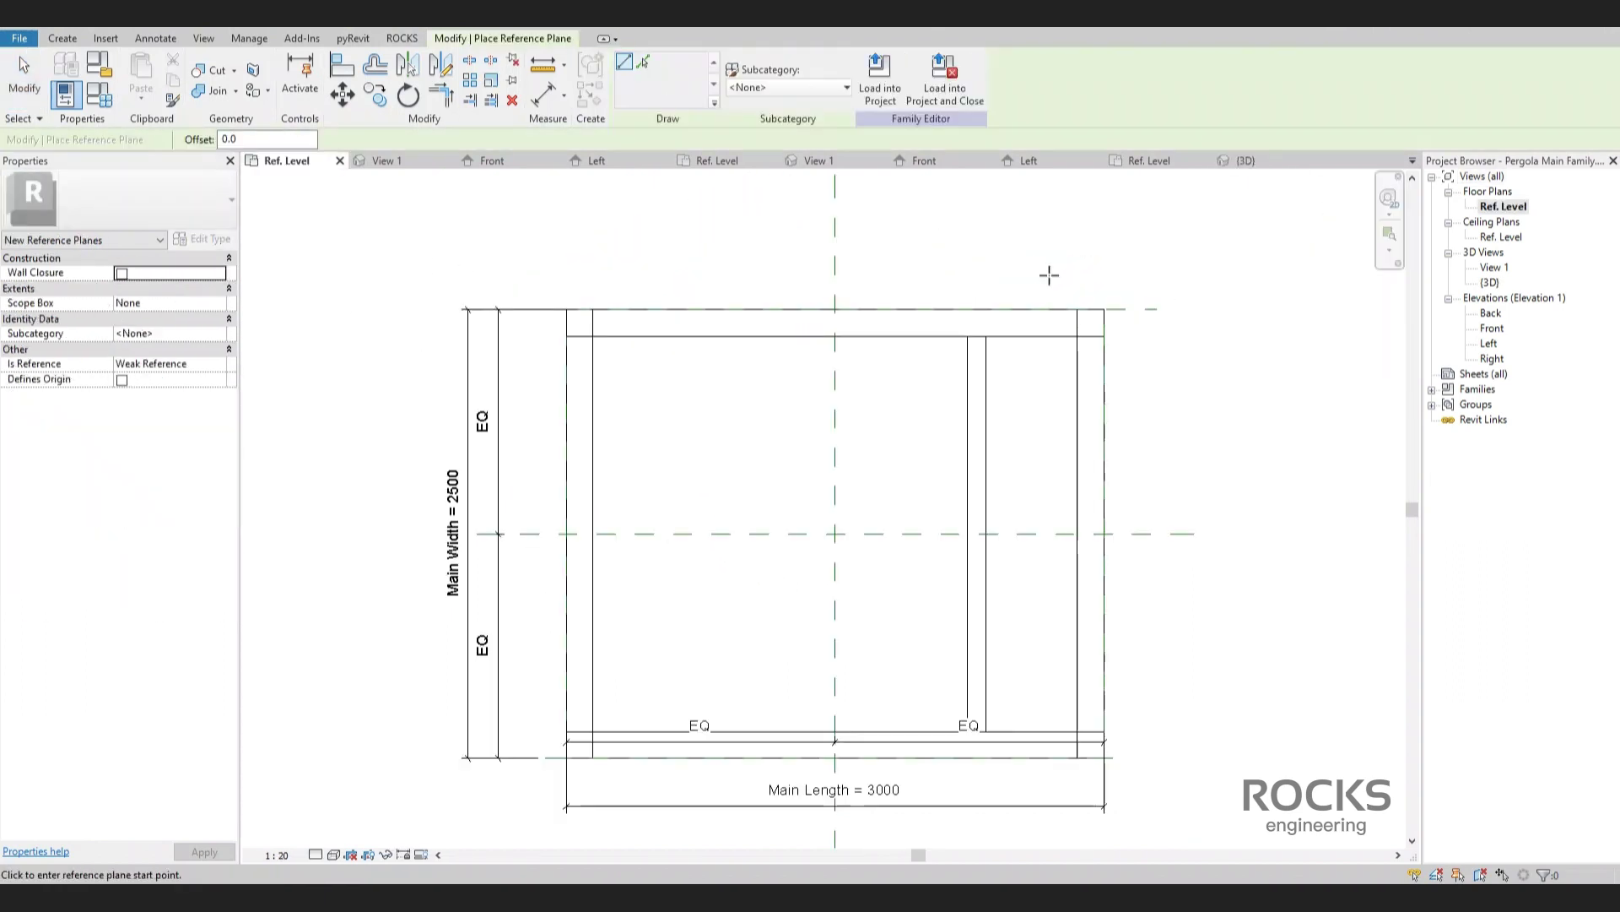
# Draw a vertical reference plane about 317 mm inside the frame's right outer edge, spanning the pergola's full width.
pyautogui.click(1047, 251)
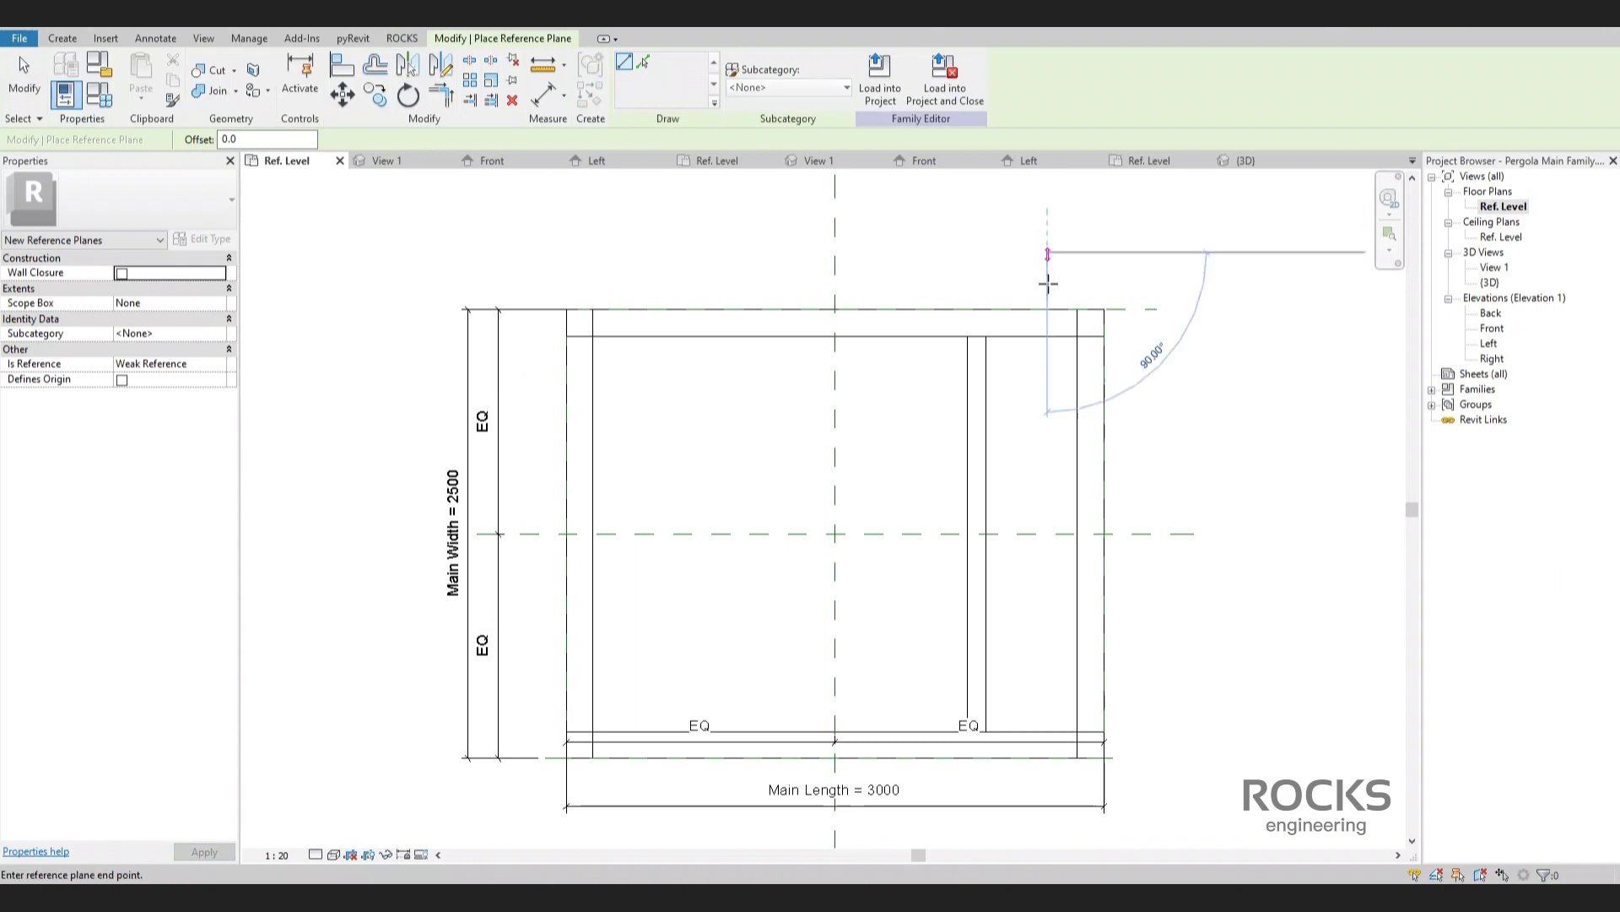
pyautogui.press('Escape')
pyautogui.press('Escape')
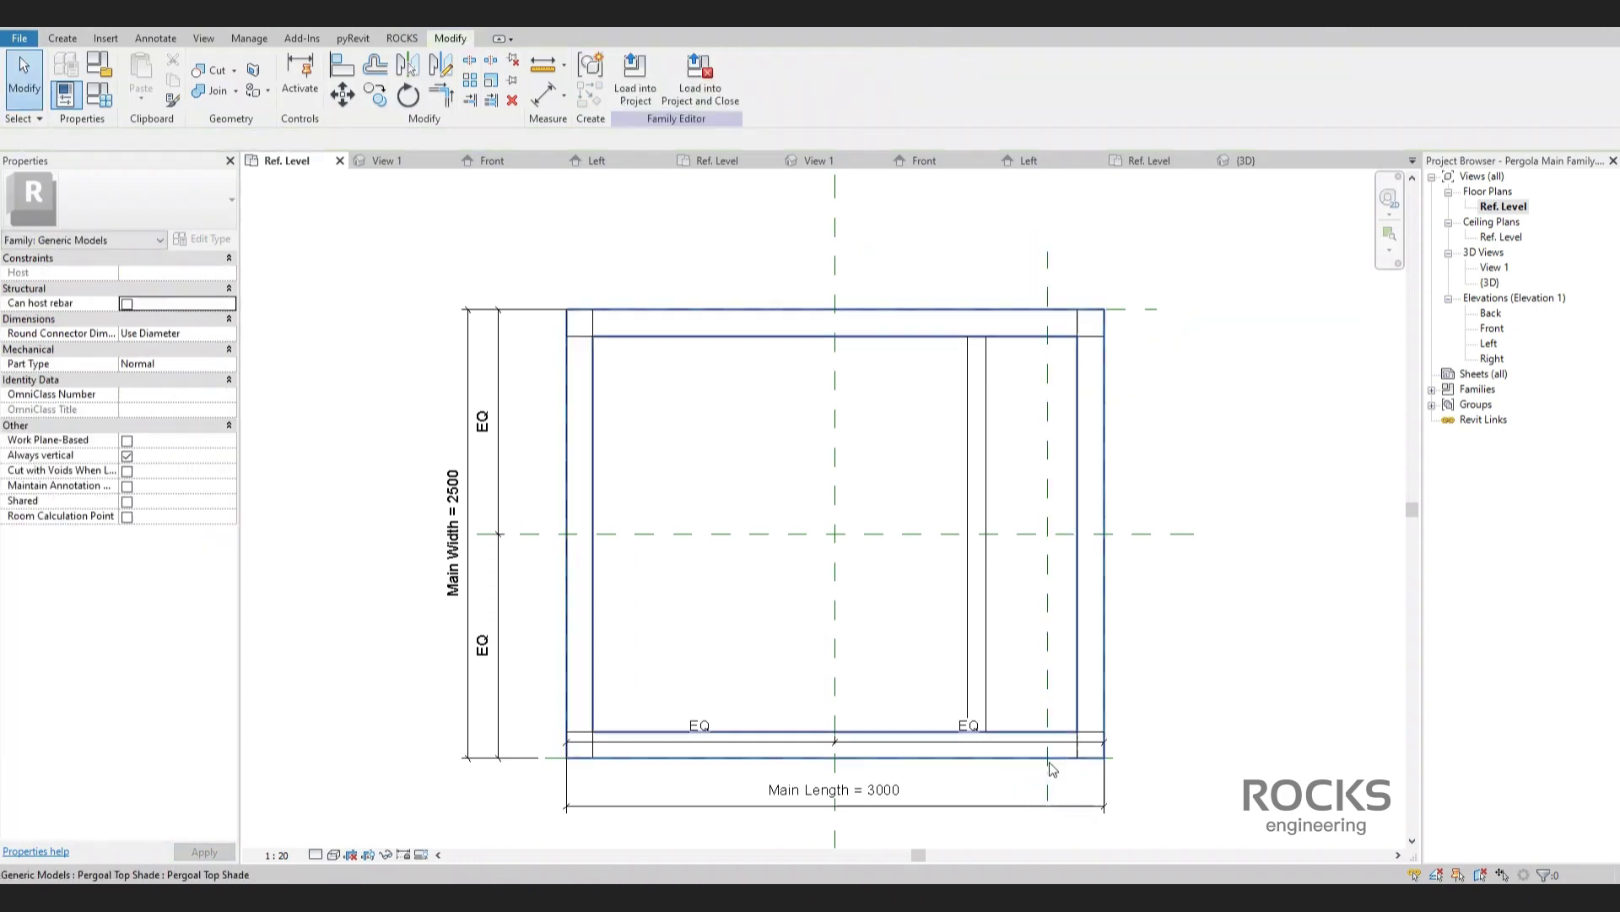
# Dimension the distance between the new vertical reference plane and the frame's right outer edge.
pyautogui.scroll(2, 1049, 742)
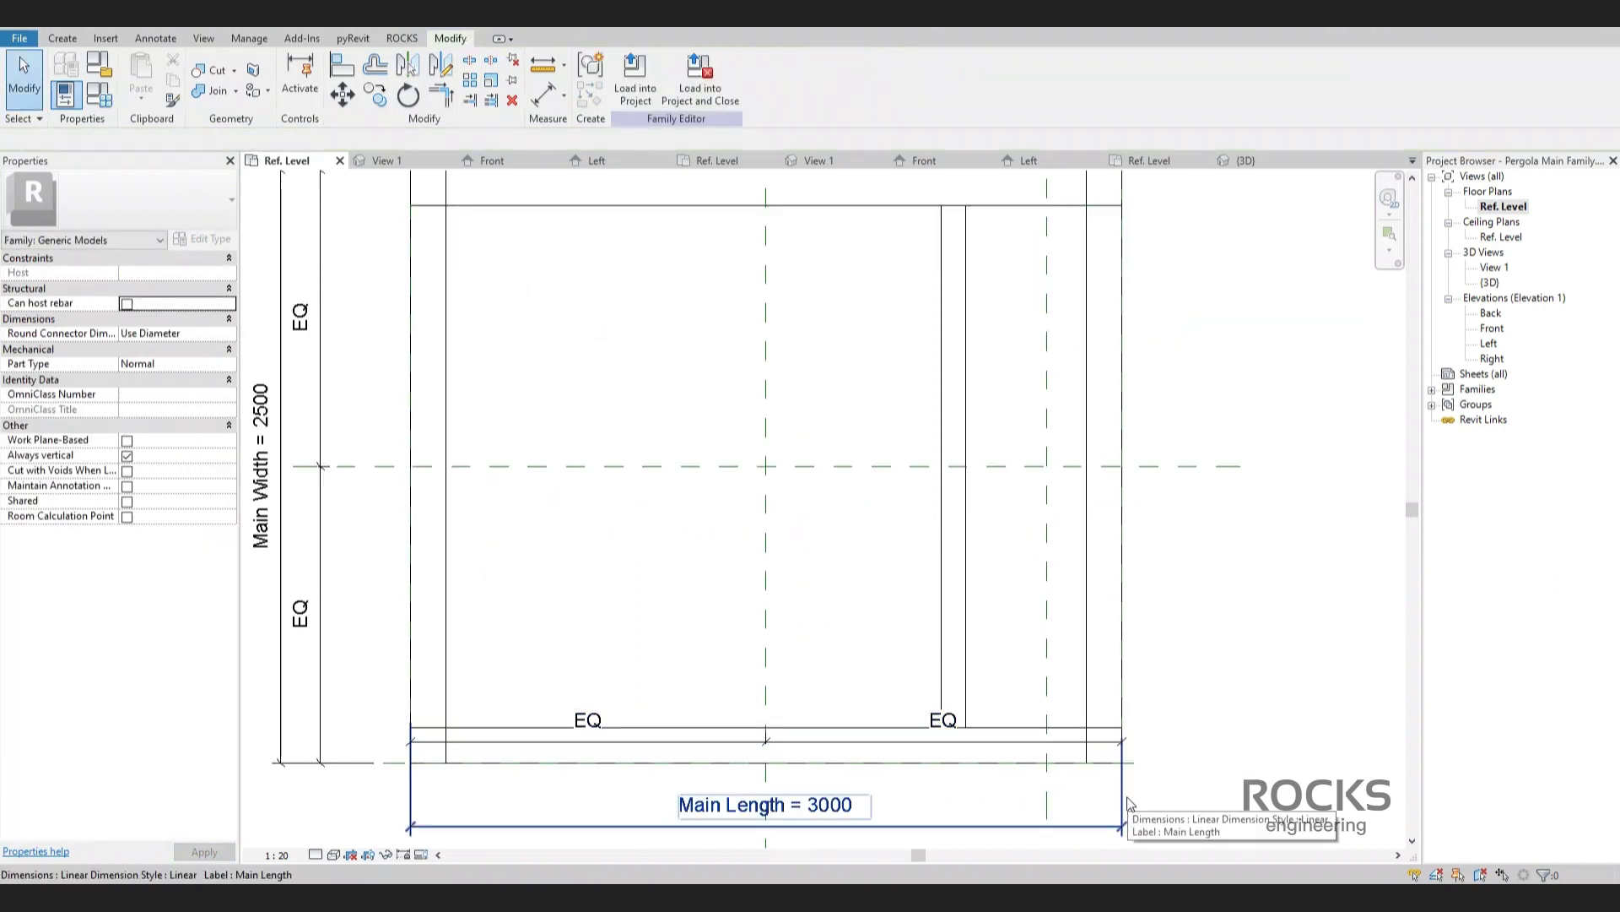
pyautogui.press('d')
pyautogui.press('i')
pyautogui.click(1047, 780)
pyautogui.click(1120, 680)
pyautogui.click(1067, 652)
pyautogui.press('Escape')
pyautogui.press('Escape')
# Label the new dimension with the Top Shade Profile Width parameter.
pyautogui.click(1057, 651)
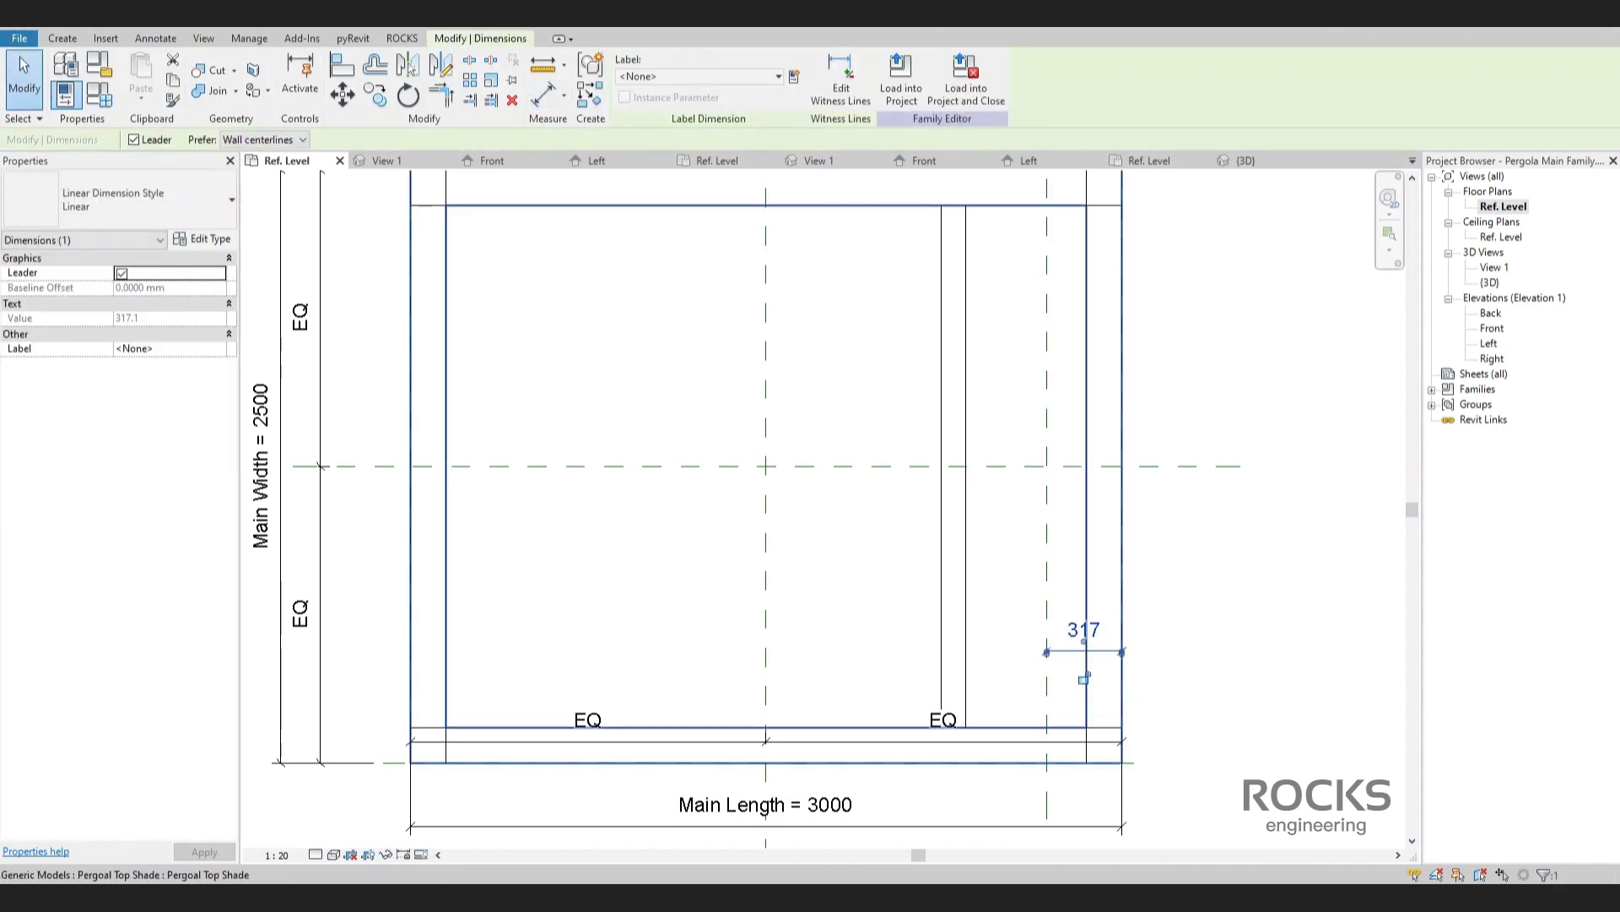
pyautogui.click(702, 77)
pyautogui.click(697, 232)
pyautogui.press('Escape')
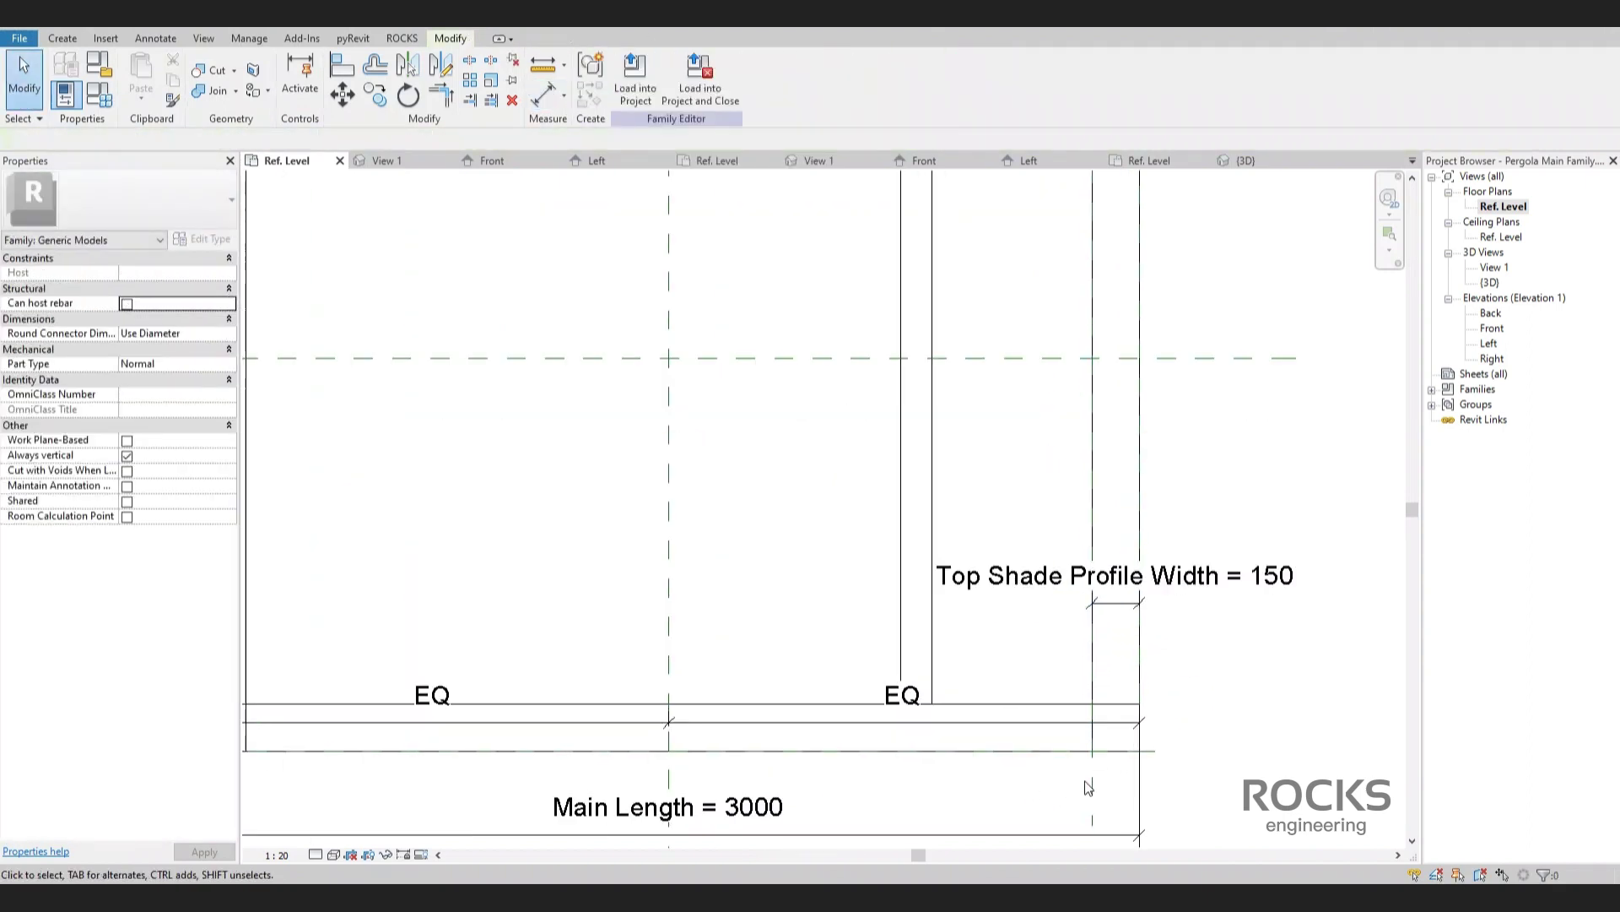
pyautogui.scroll(-2, 1234, 671)
pyautogui.scroll(1, 1238, 443)
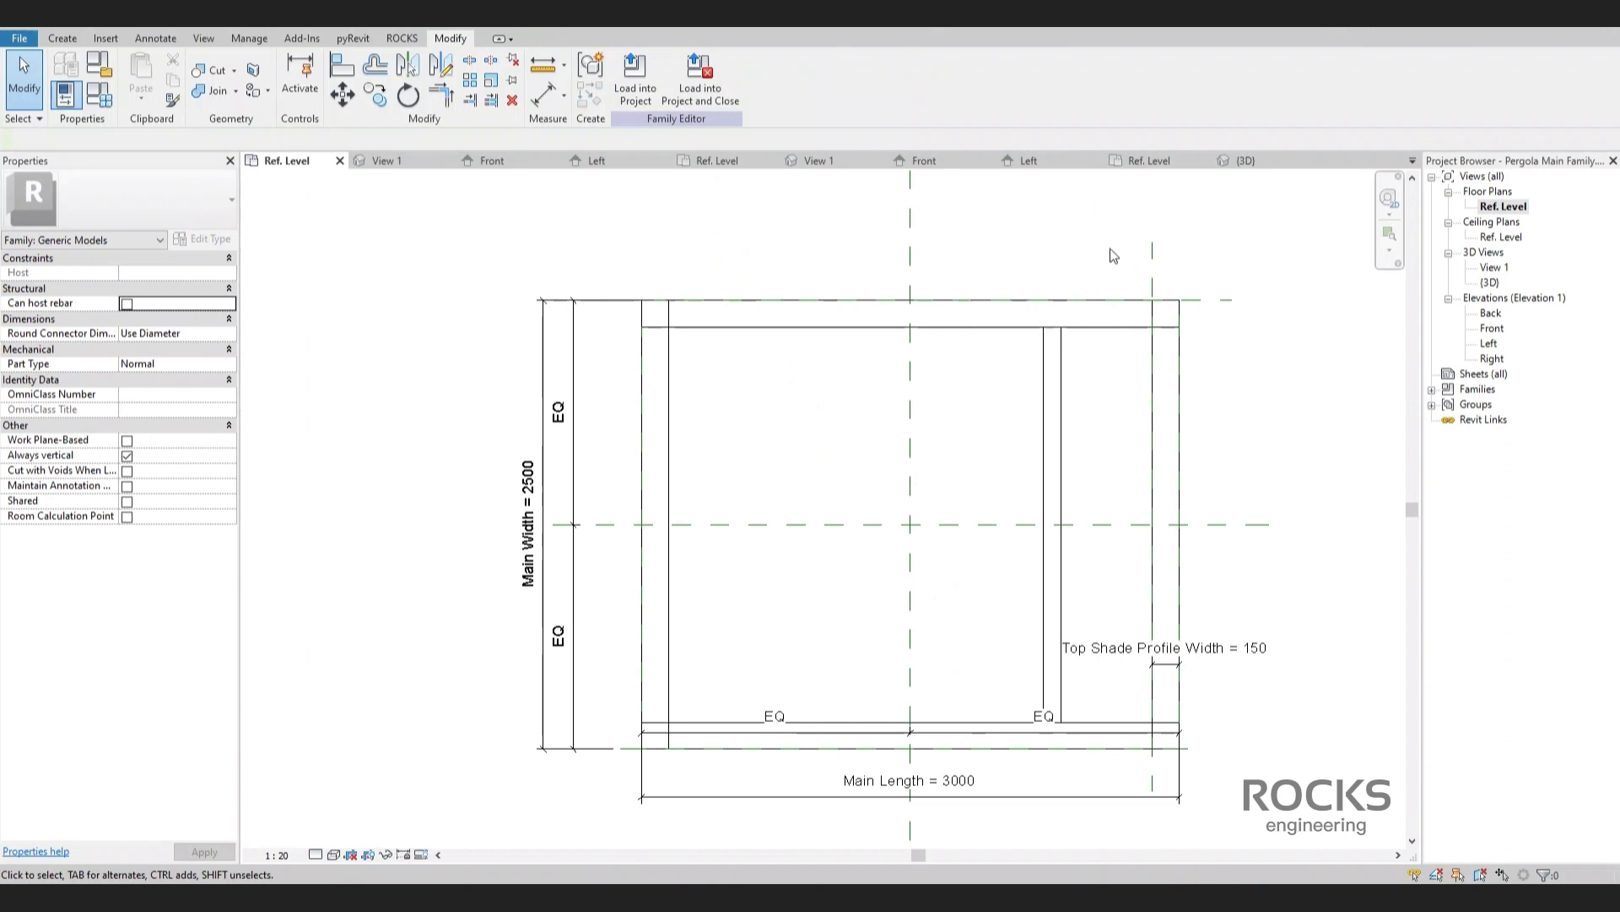
# Draw a vertical reference plane about 340 mm inside the frame's left outer edge, spanning the pergola's full width.
pyautogui.press('r')
pyautogui.press('p')
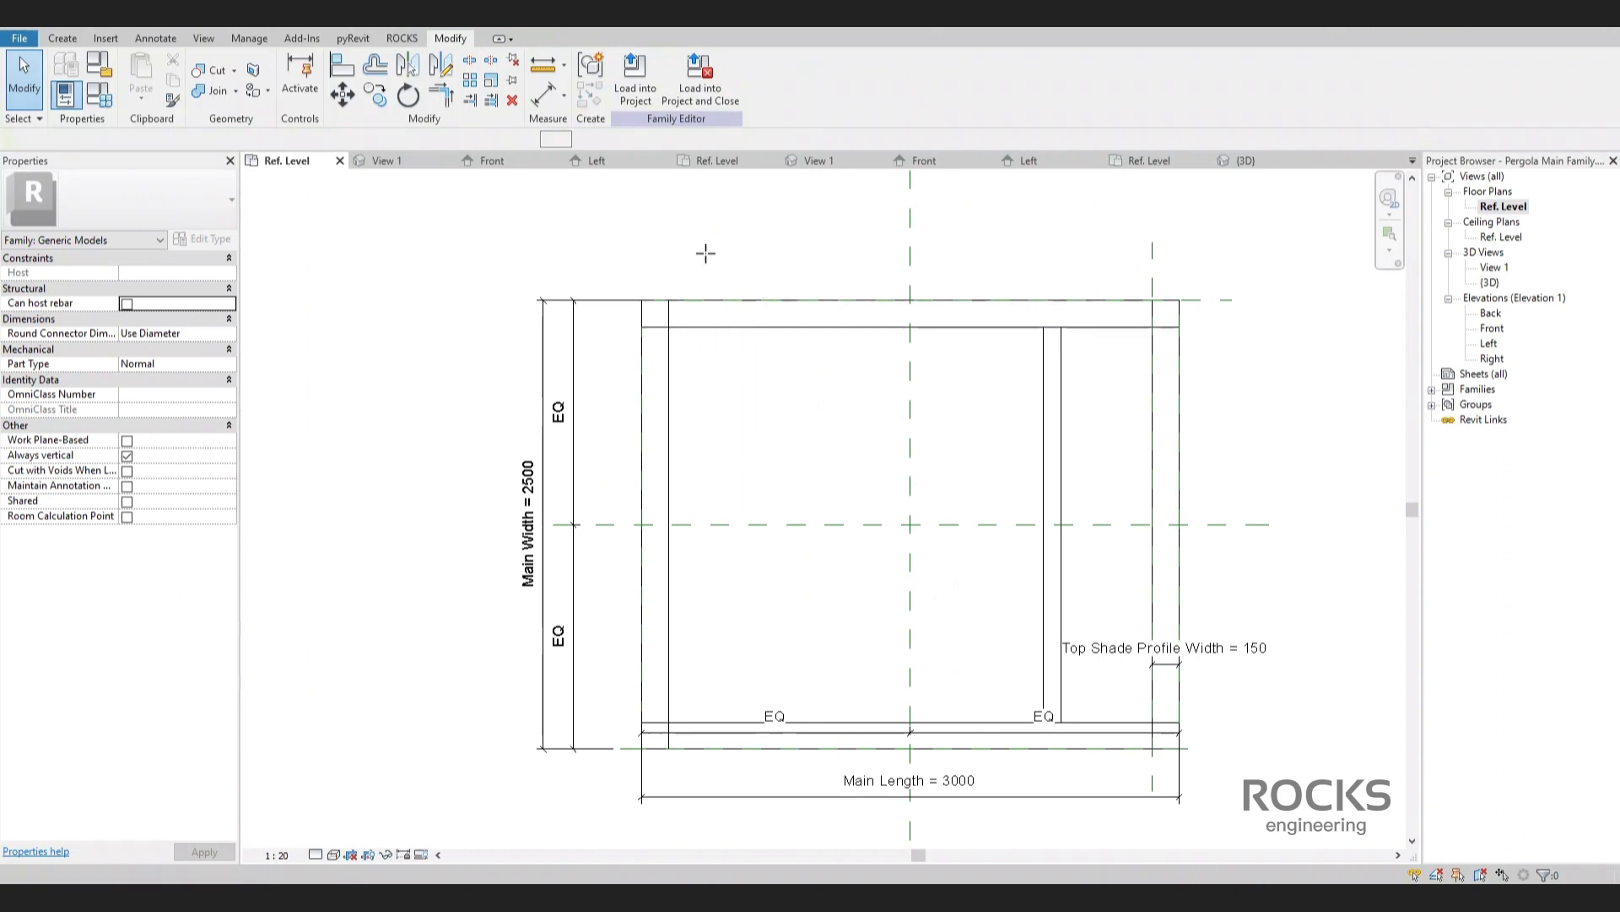
pyautogui.click(702, 243)
pyautogui.click(720, 836)
# Dimension the new reference plane from the frame's left outer edge and label the dimension with the Top Shade Profile Width parameter.
pyautogui.press('d')
pyautogui.press('i')
pyautogui.click(643, 674)
pyautogui.click(702, 633)
pyautogui.click(756, 266)
pyautogui.press('Escape')
pyautogui.click(682, 266)
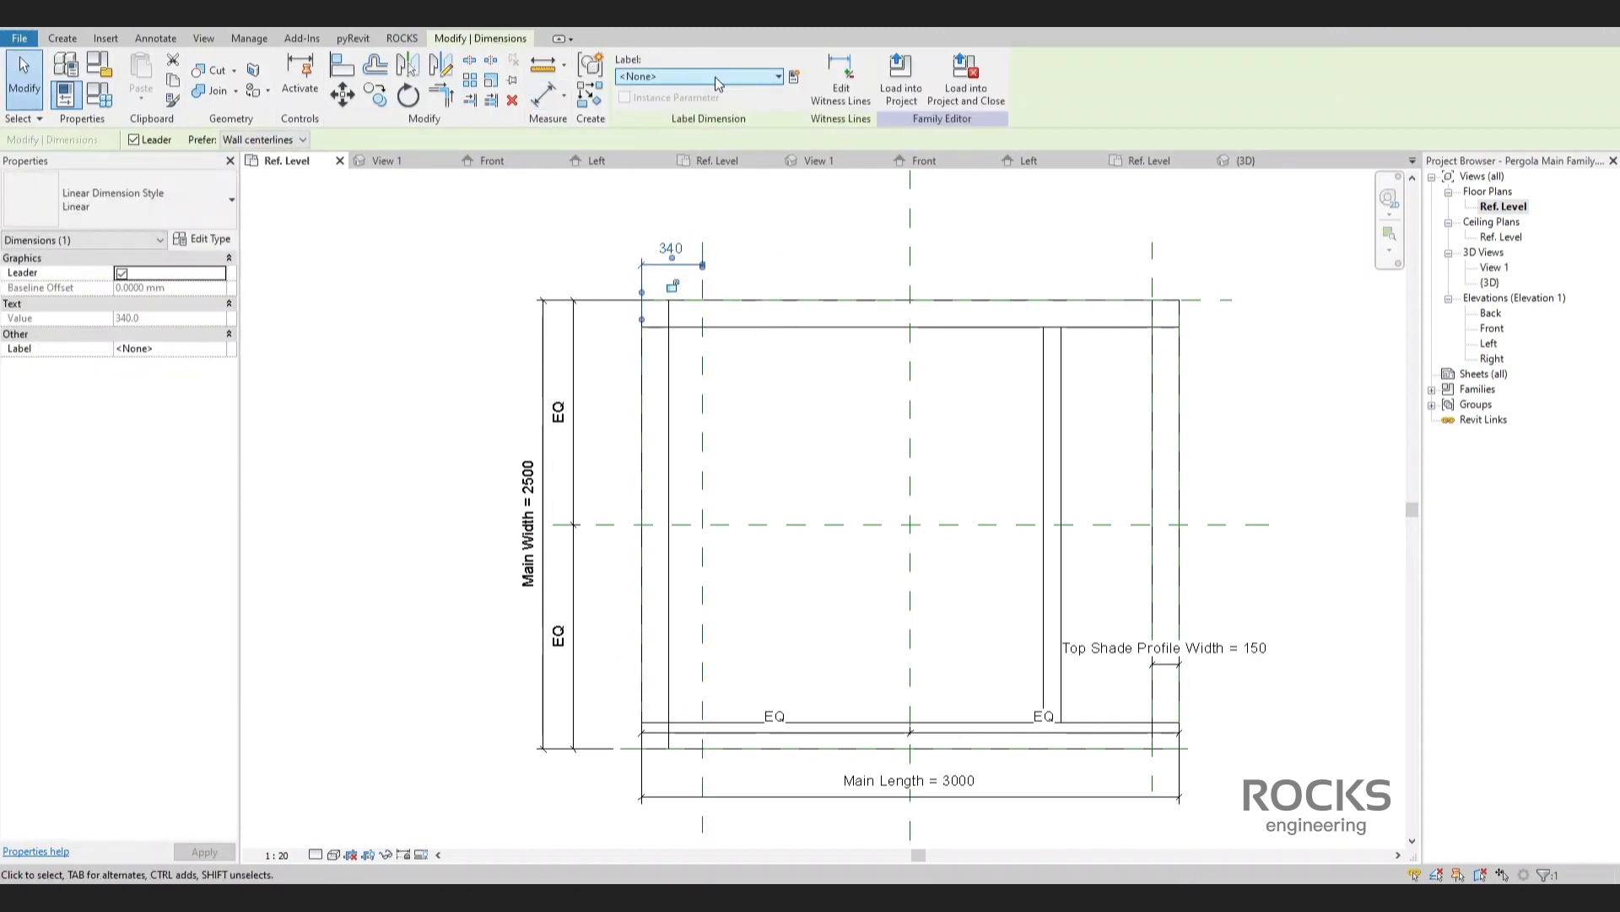
pyautogui.click(716, 78)
pyautogui.click(712, 231)
pyautogui.press('Escape')
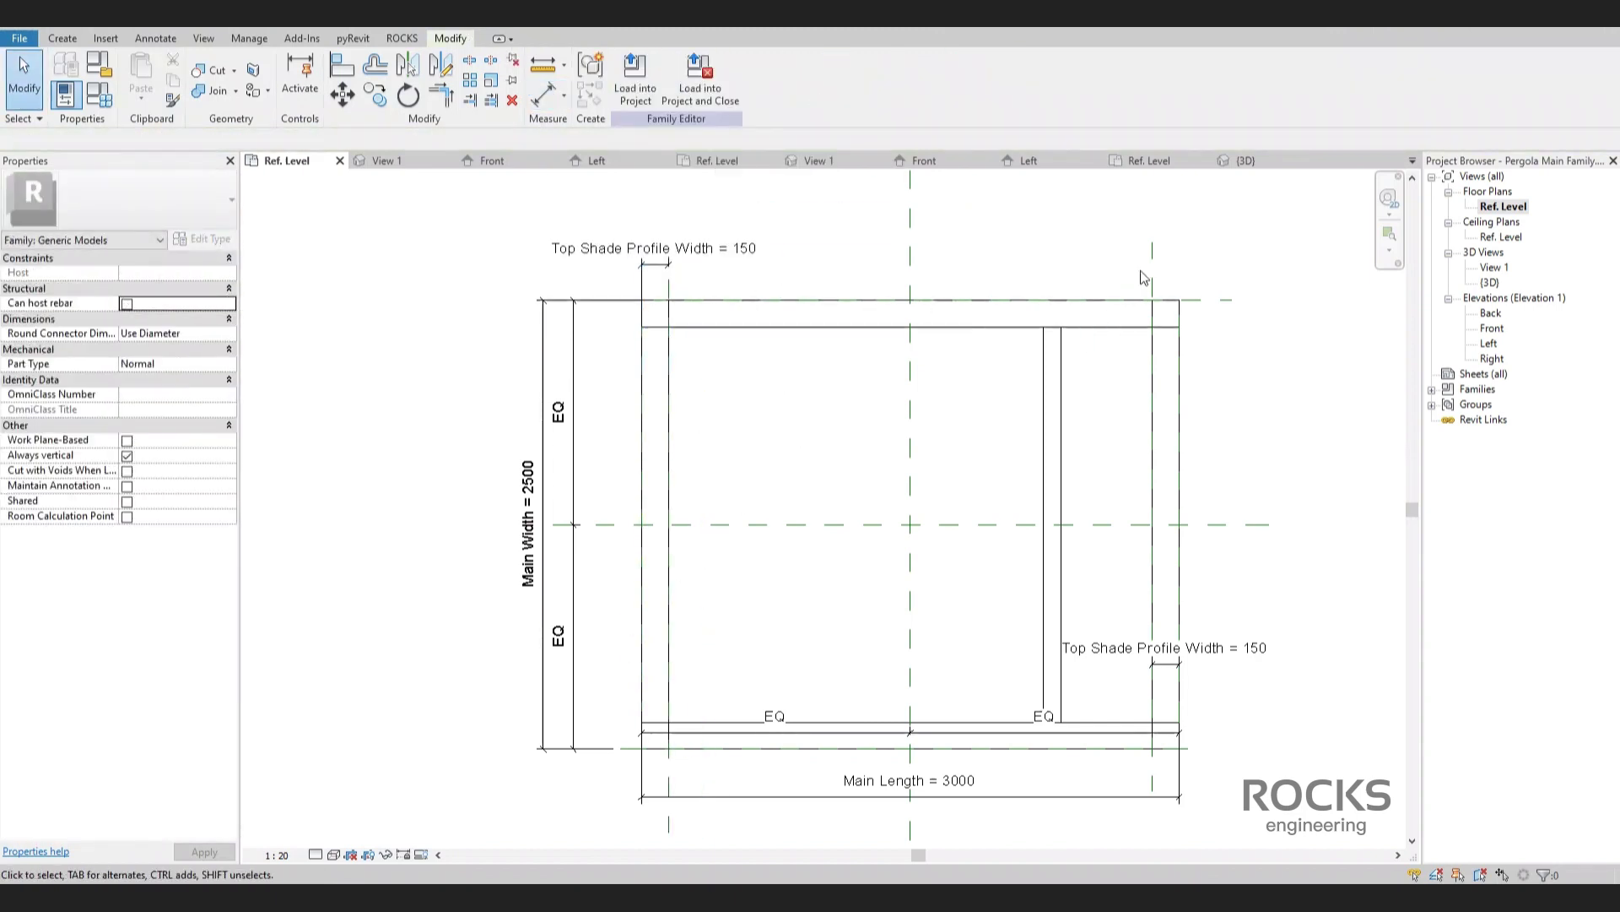
# Draw a vertical reference plane about 393 mm inside the right frame member's inner reference plane, spanning the pergola's full width.
pyautogui.press('r')
pyautogui.press('p')
pyautogui.moveTo(1081, 256); pyautogui.dragTo(1100, 293, button='middle')
pyautogui.scroll(-1, 1100, 299)
pyautogui.click(1099, 299)
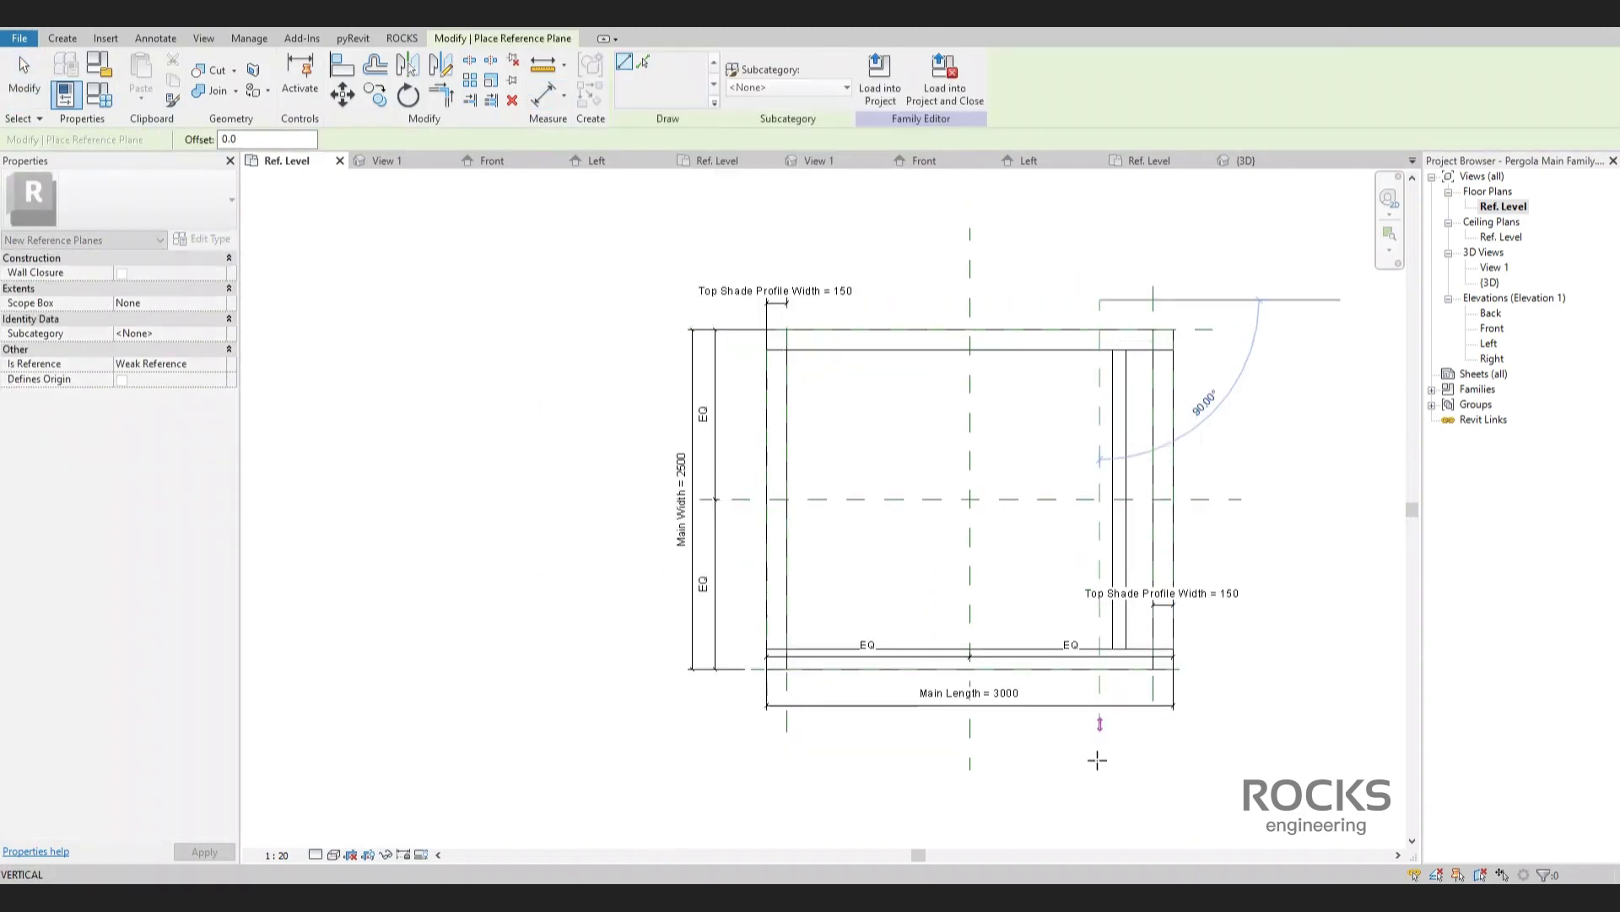
pyautogui.click(1099, 777)
pyautogui.scroll(1, 1129, 331)
pyautogui.press('Escape')
# Dimension the distance between the new vertical reference plane and the right frame member's inner reference plane.
pyautogui.press('d')
pyautogui.press('i')
pyautogui.click(1100, 305)
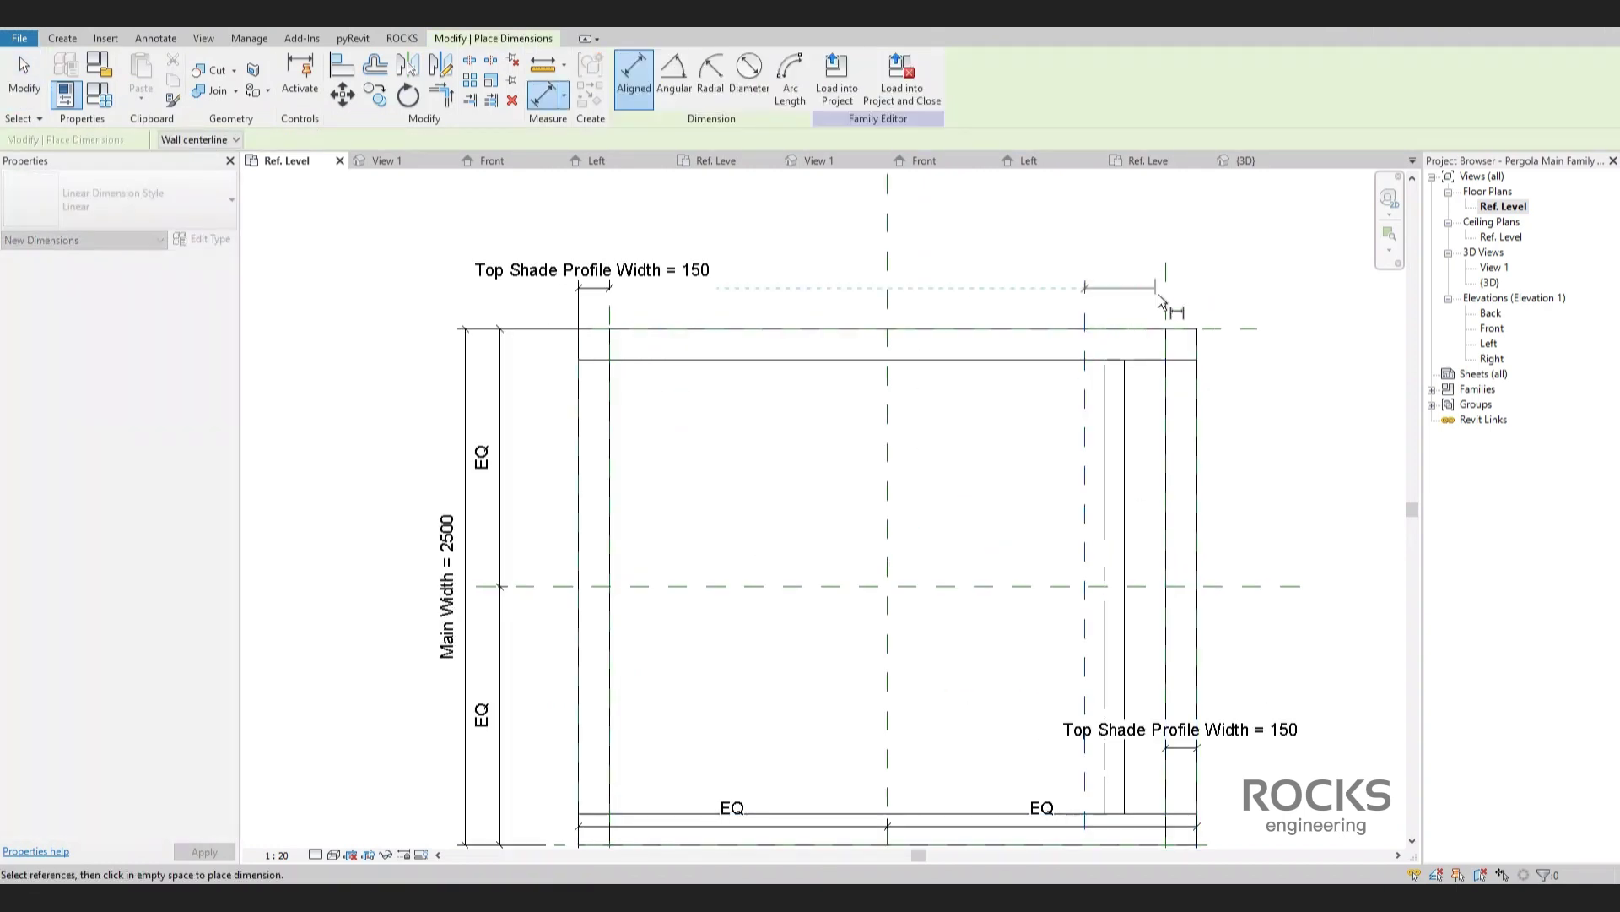
pyautogui.click(1166, 293)
pyautogui.click(1123, 245)
pyautogui.press('Escape')
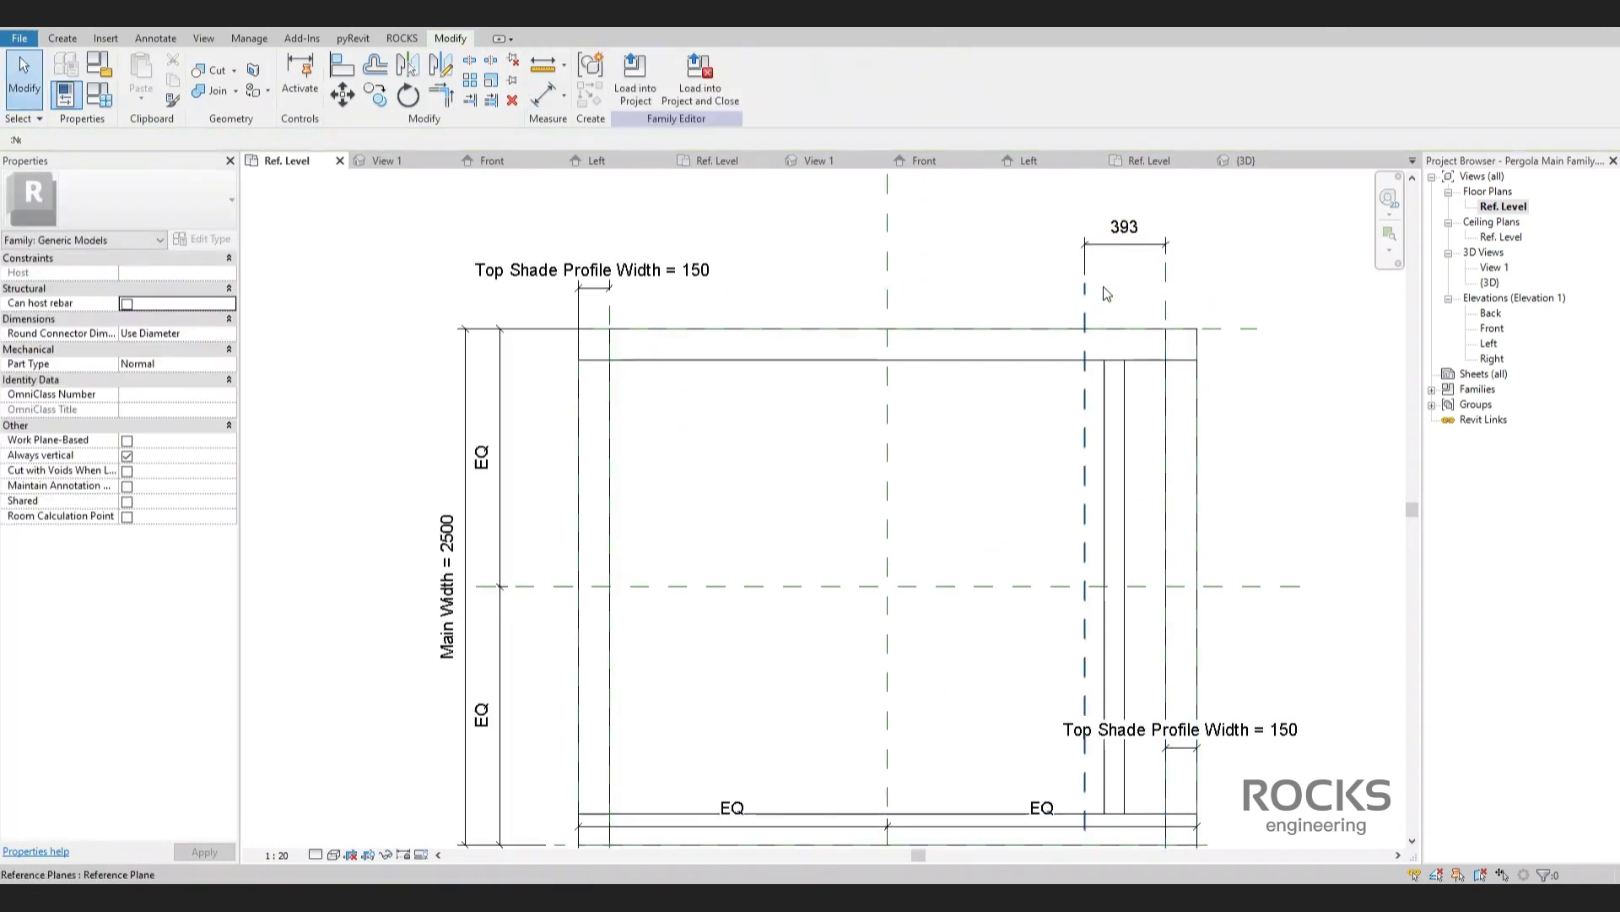
# Move the new right-hand reference plane by setting its offset dimension from the frame's inner plane to 200 mm.
pyautogui.click(1098, 285)
pyautogui.click(1125, 226)
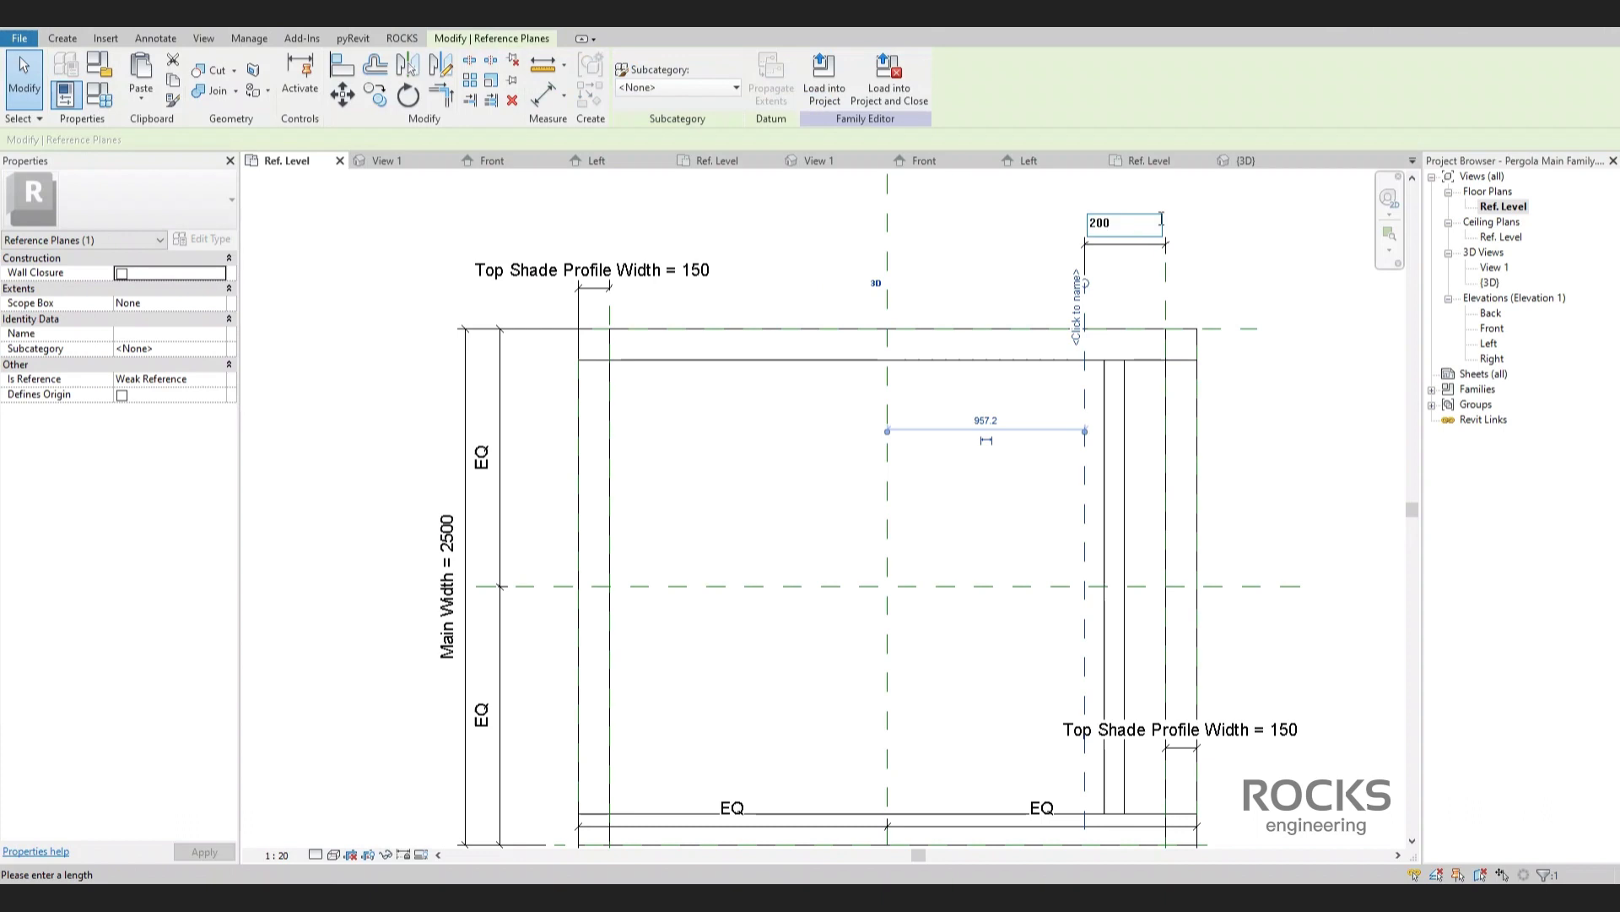
pyautogui.click(1242, 258)
pyautogui.click(1206, 281)
pyautogui.click(1150, 244)
pyautogui.click(1147, 268)
pyautogui.click(1277, 463)
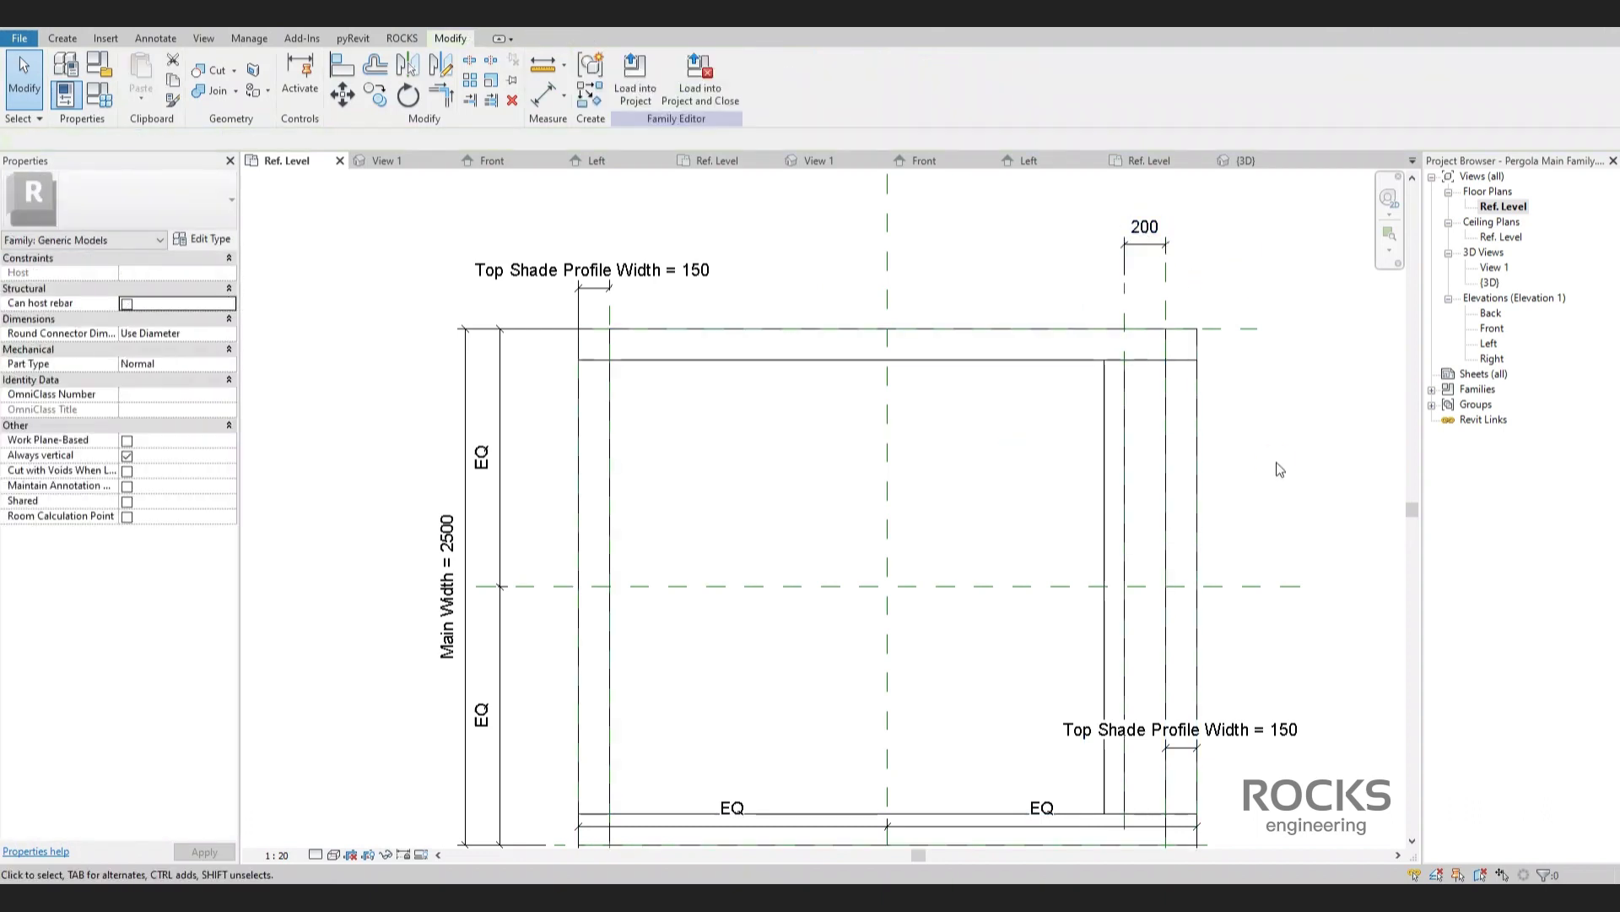
# Draw a vertical reference plane about 233 mm inside the left frame member's inner reference plane, spanning the pergola's full width.
pyautogui.press('p')
pyautogui.click(651, 296)
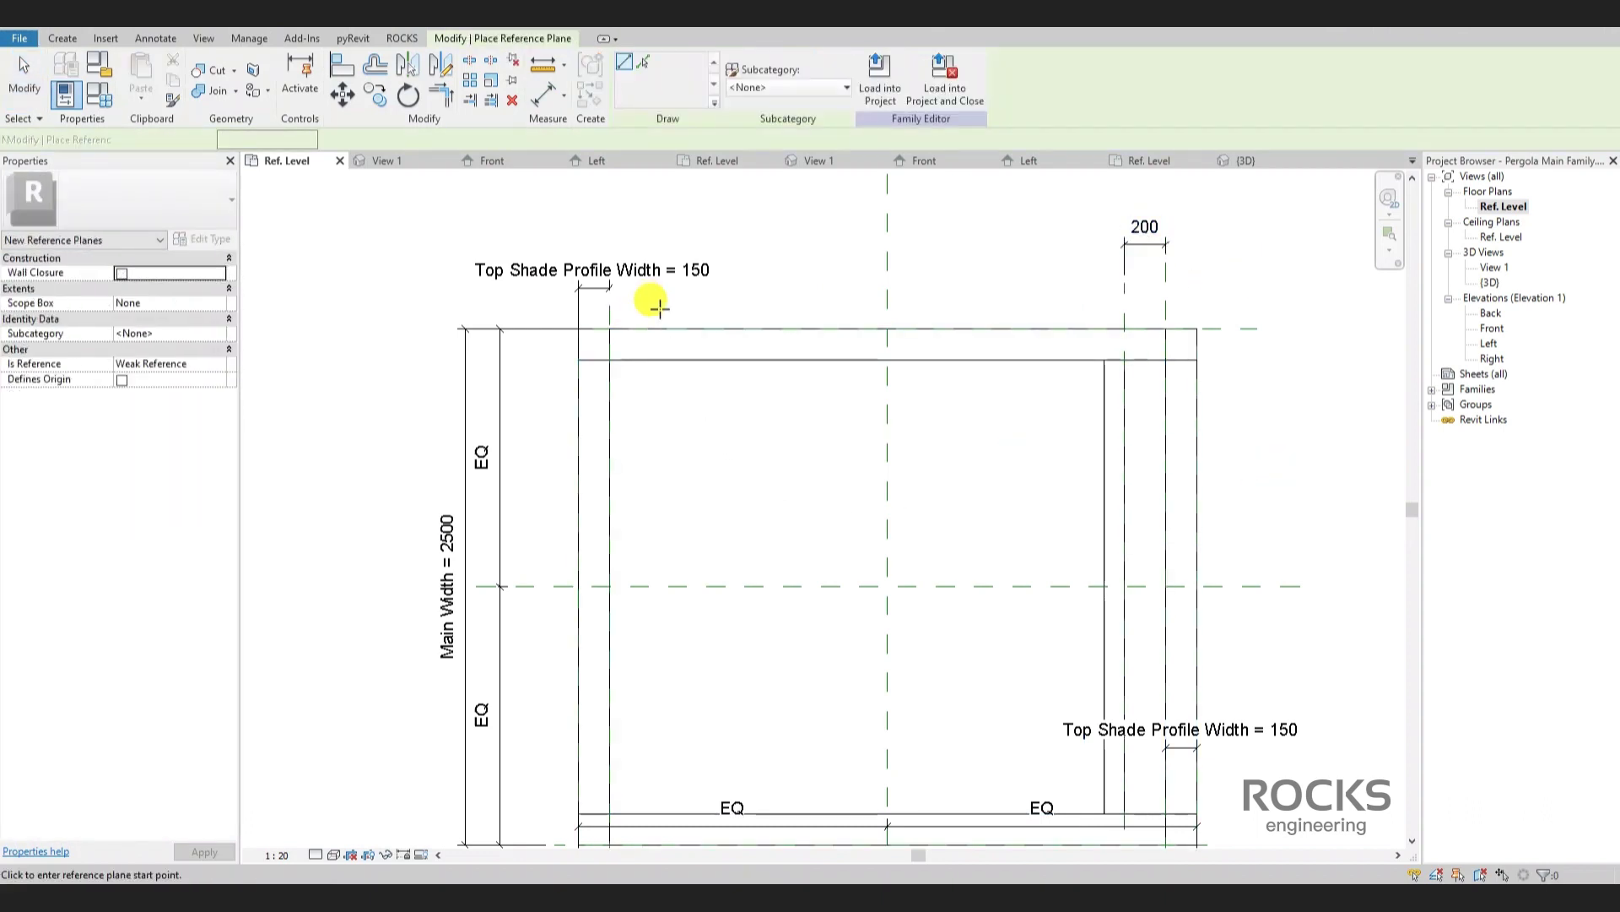
pyautogui.scroll(-3, 669, 662)
pyautogui.click(667, 728)
# Dimension the distance between the left frame member's inner reference plane and the new plane beside it.
pyautogui.press('d')
pyautogui.press('i')
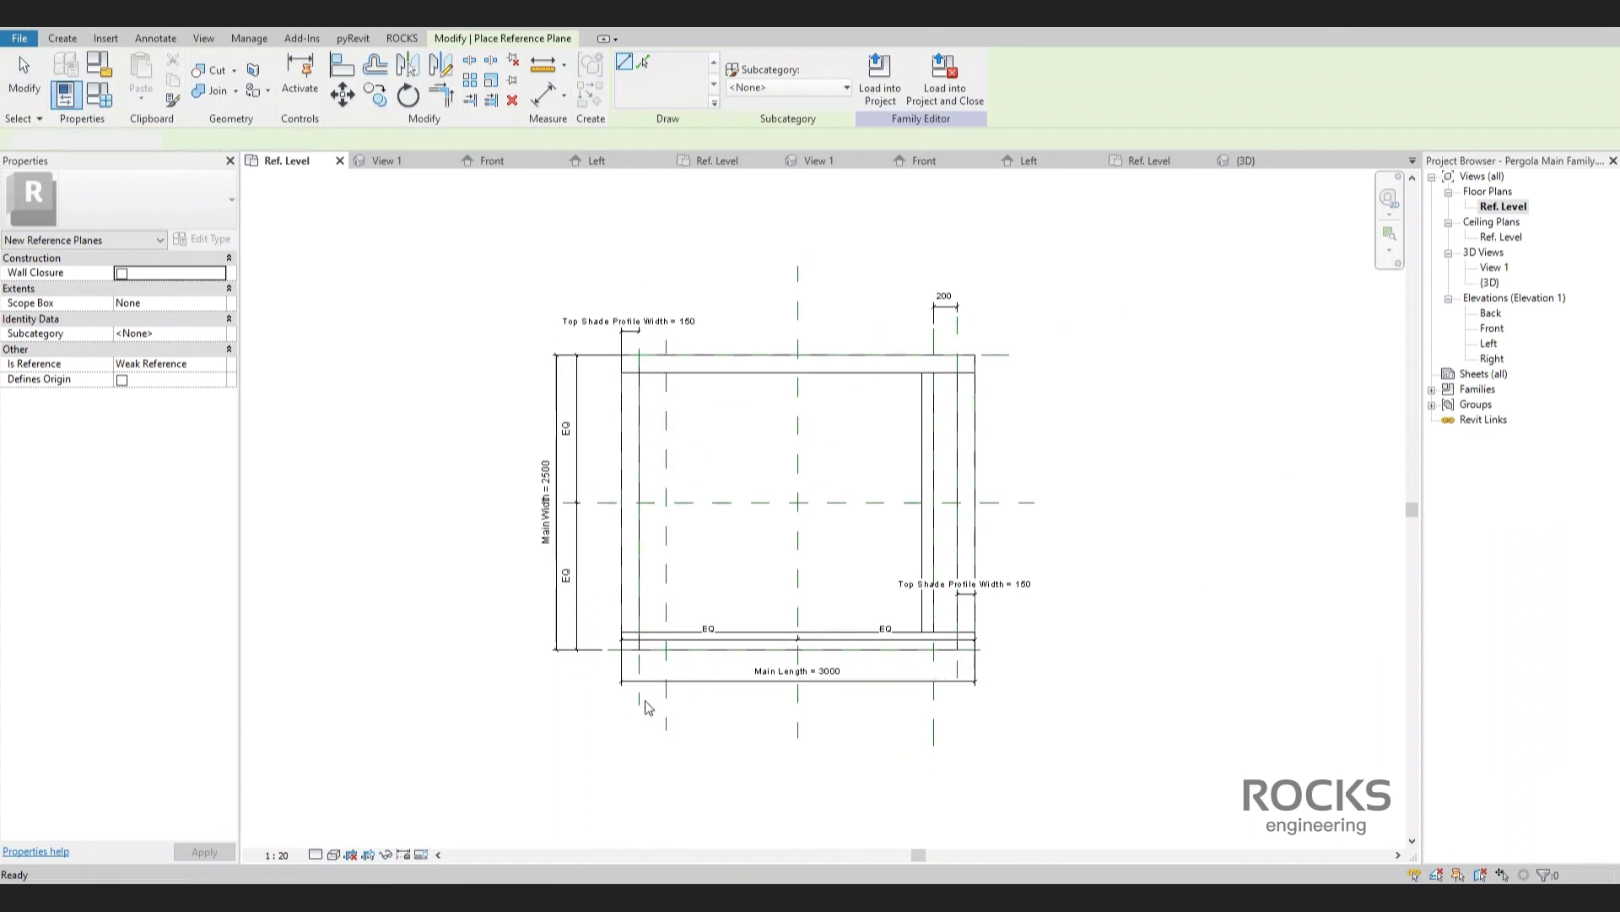
pyautogui.scroll(3, 669, 722)
pyautogui.press('Escape')
pyautogui.press('Escape')
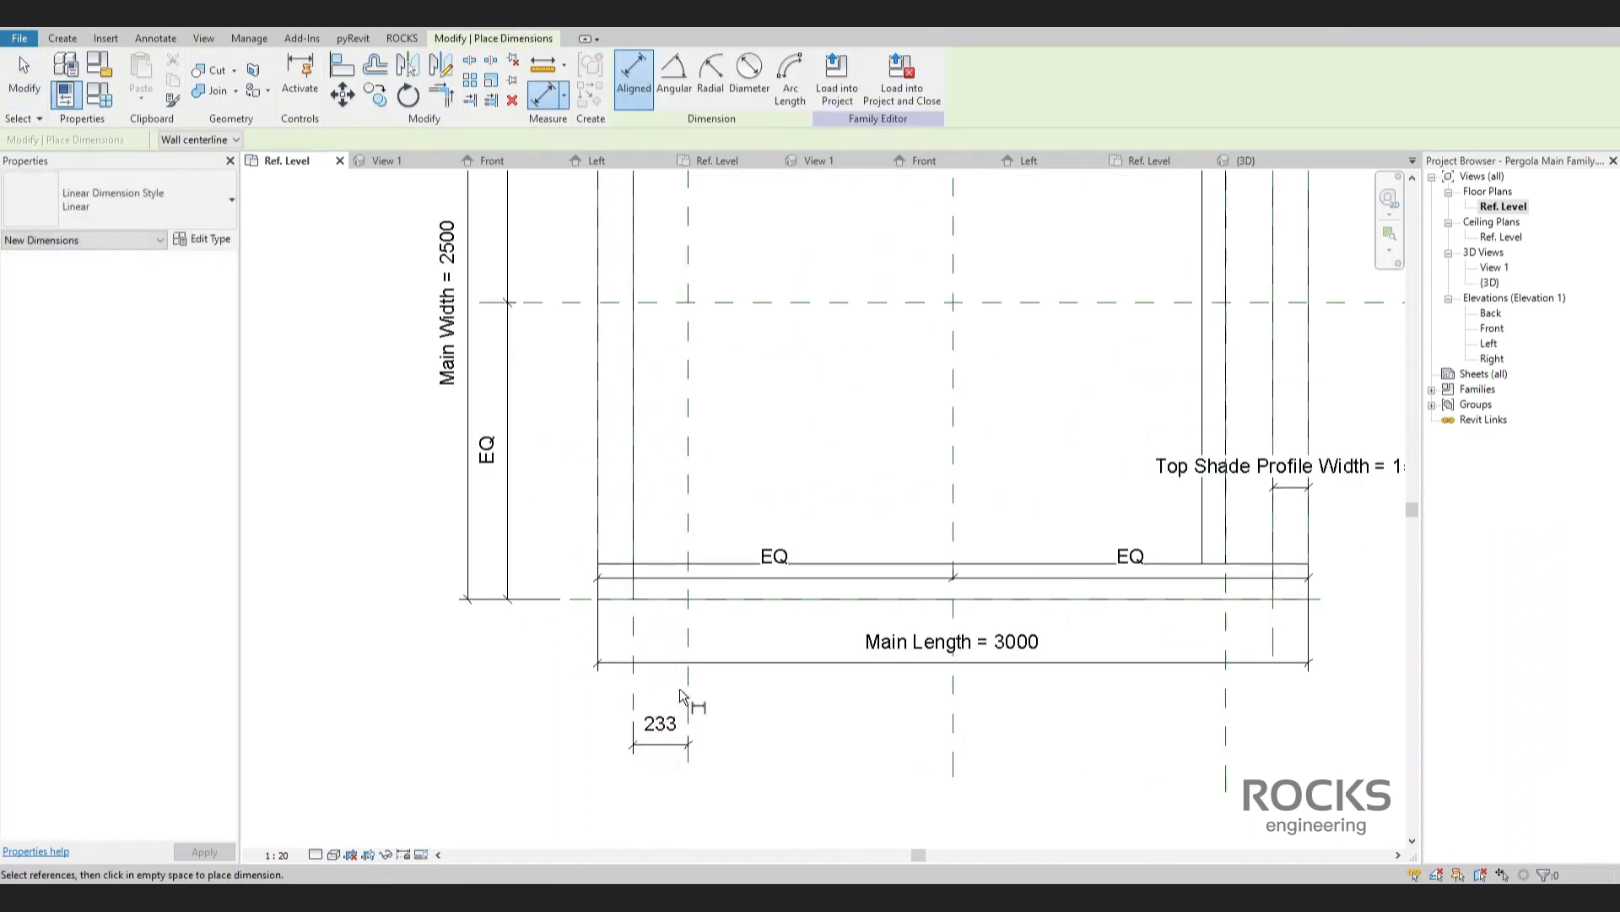
# Set the left-hand plane's offset dimension from the frame's inner reference plane to 200 mm.
pyautogui.click(688, 713)
pyautogui.click(658, 722)
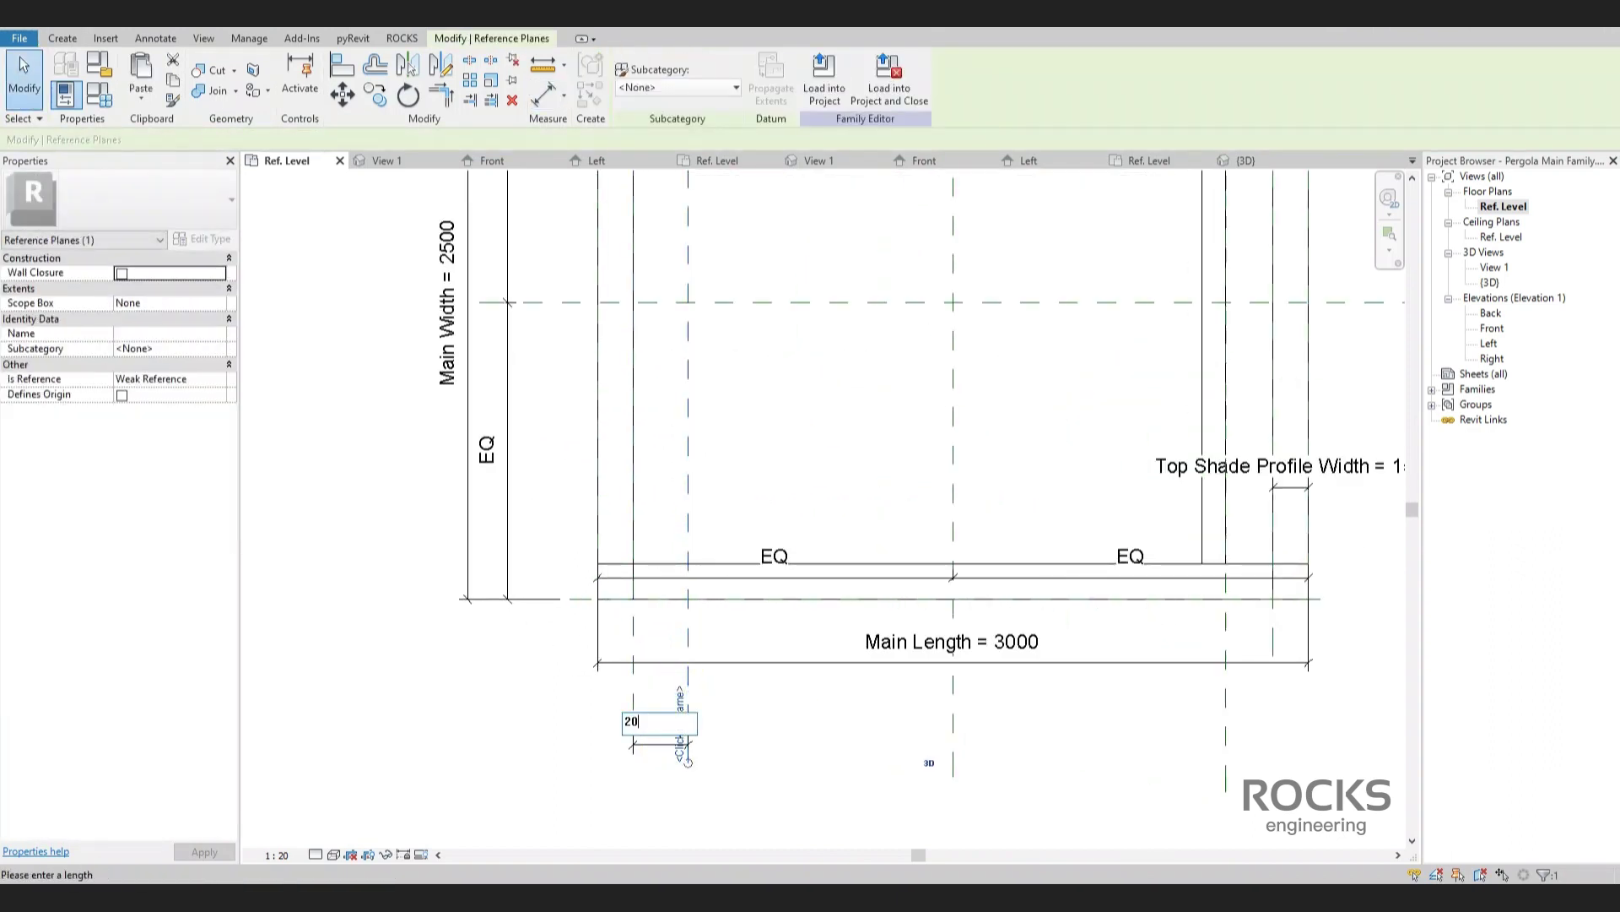
pyautogui.press('Return')
pyautogui.click(534, 780)
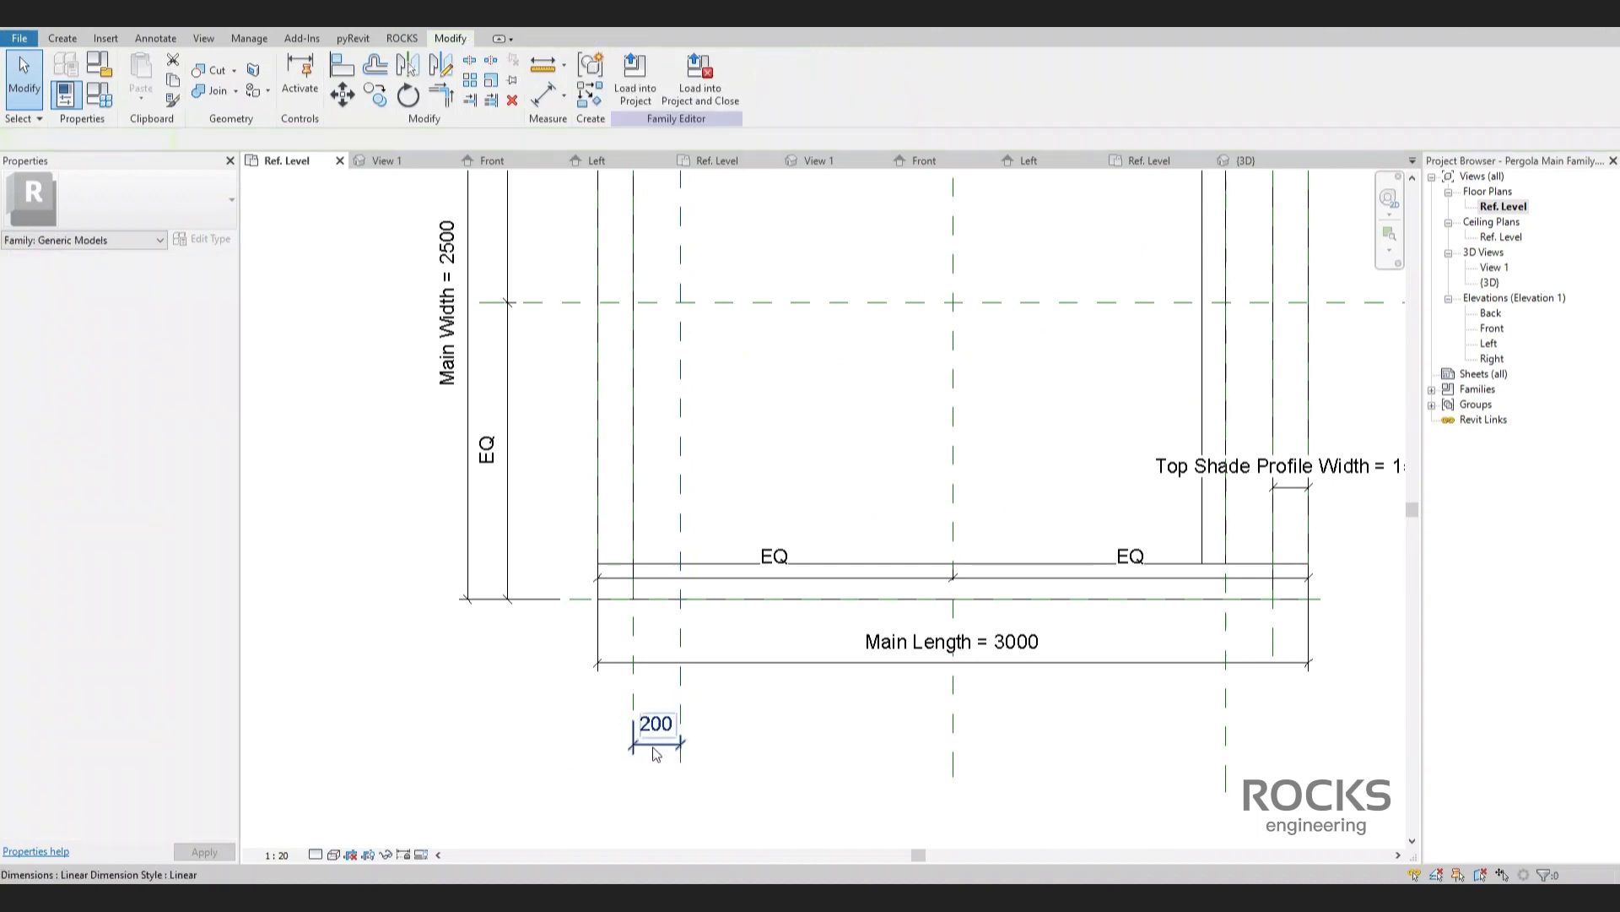
pyautogui.click(656, 747)
pyautogui.scroll(-2, 764, 686)
pyautogui.press('Escape')
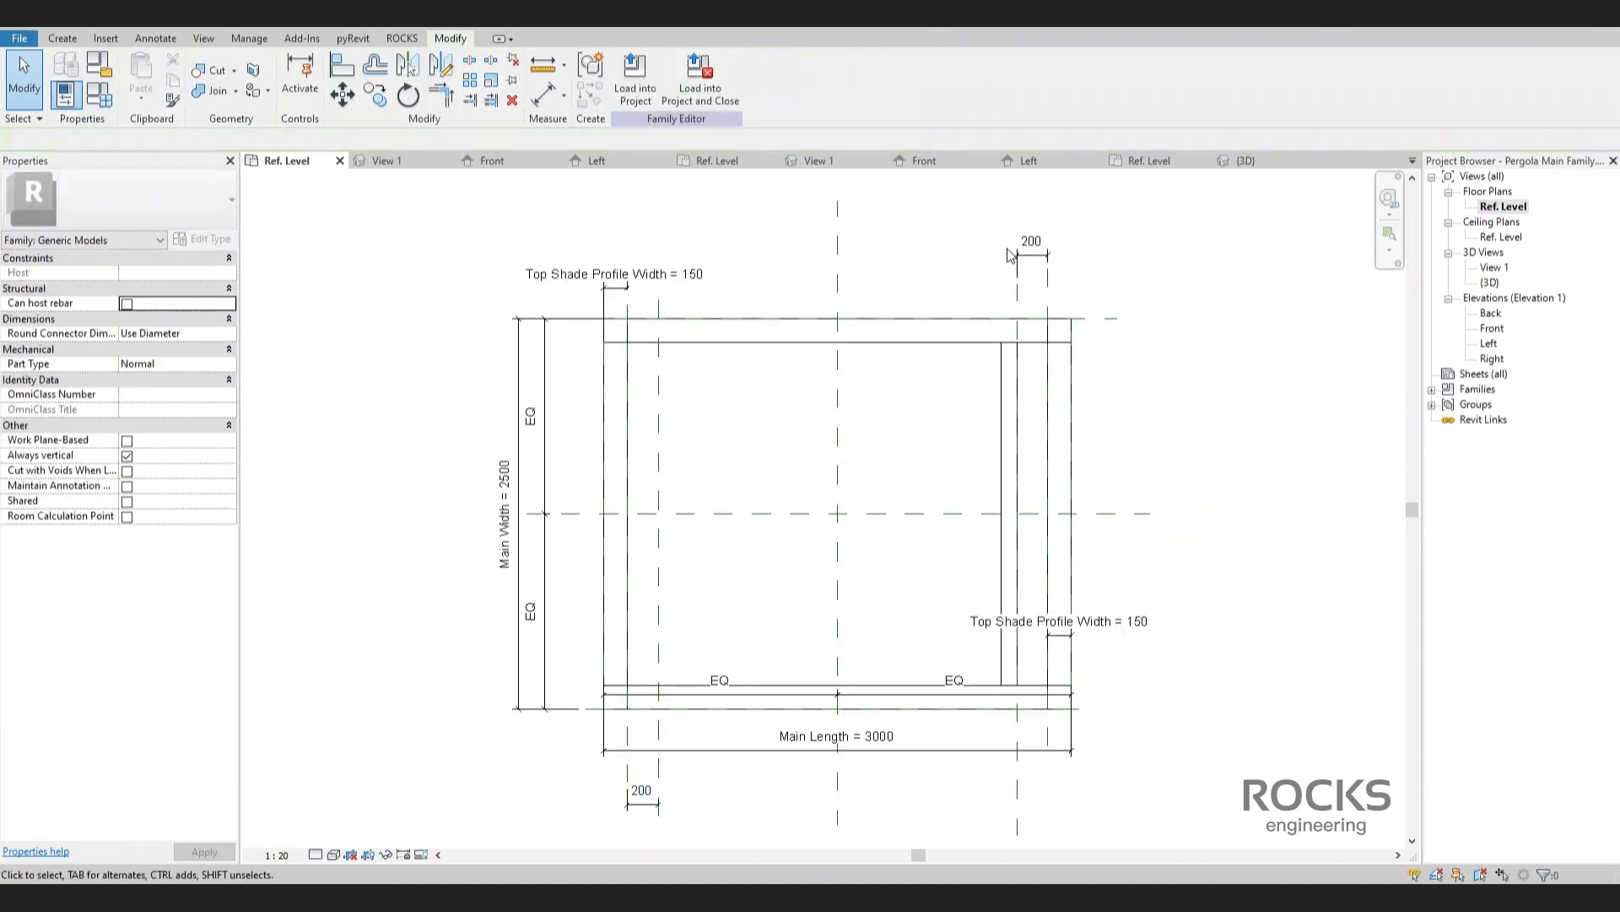
pyautogui.click(1031, 254)
pyautogui.press('Escape')
# Align the rib beam's centreline with the right-hand 200 mm offset reference plane and lock the alignment.
pyautogui.press('a')
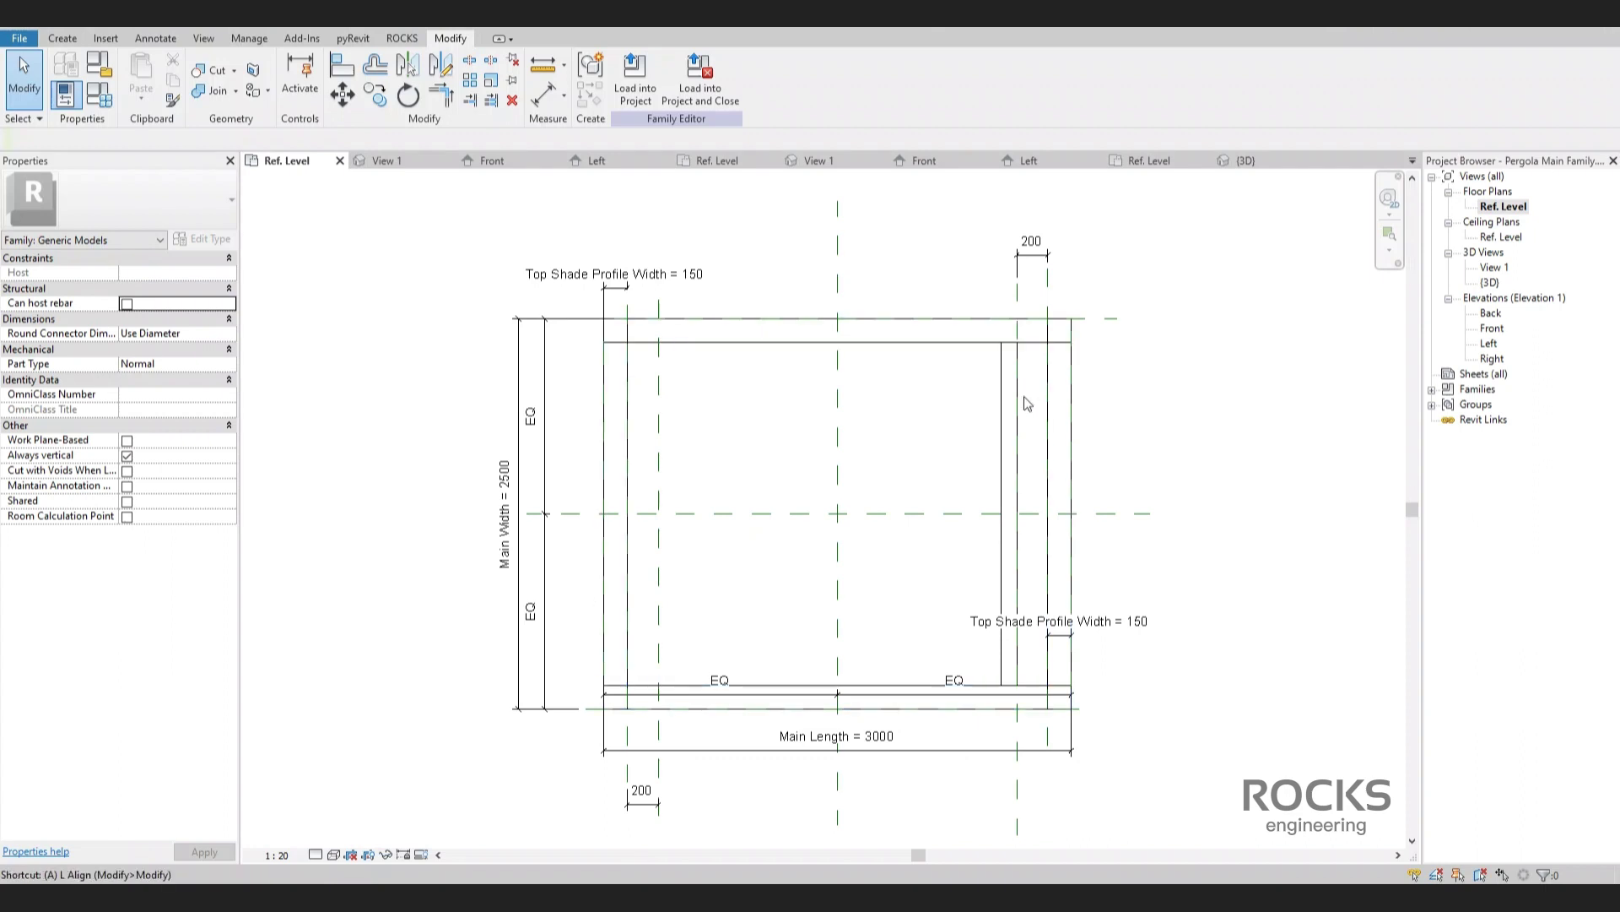
pyautogui.press('l')
pyautogui.click(1019, 293)
pyautogui.click(1009, 363)
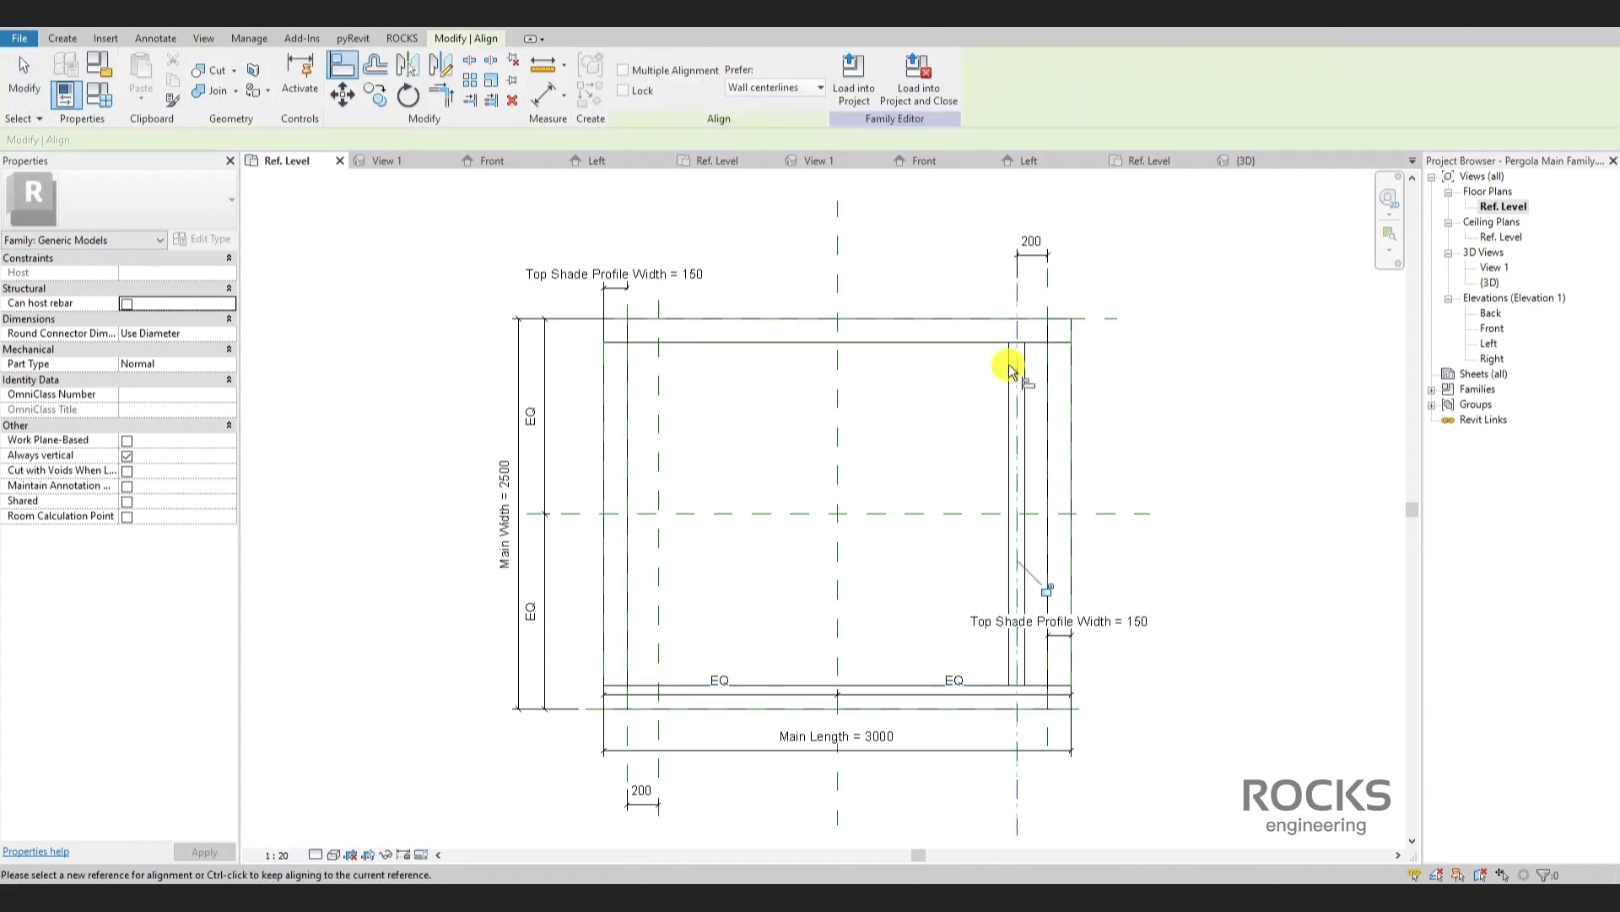
pyautogui.click(1051, 593)
pyautogui.press('Escape')
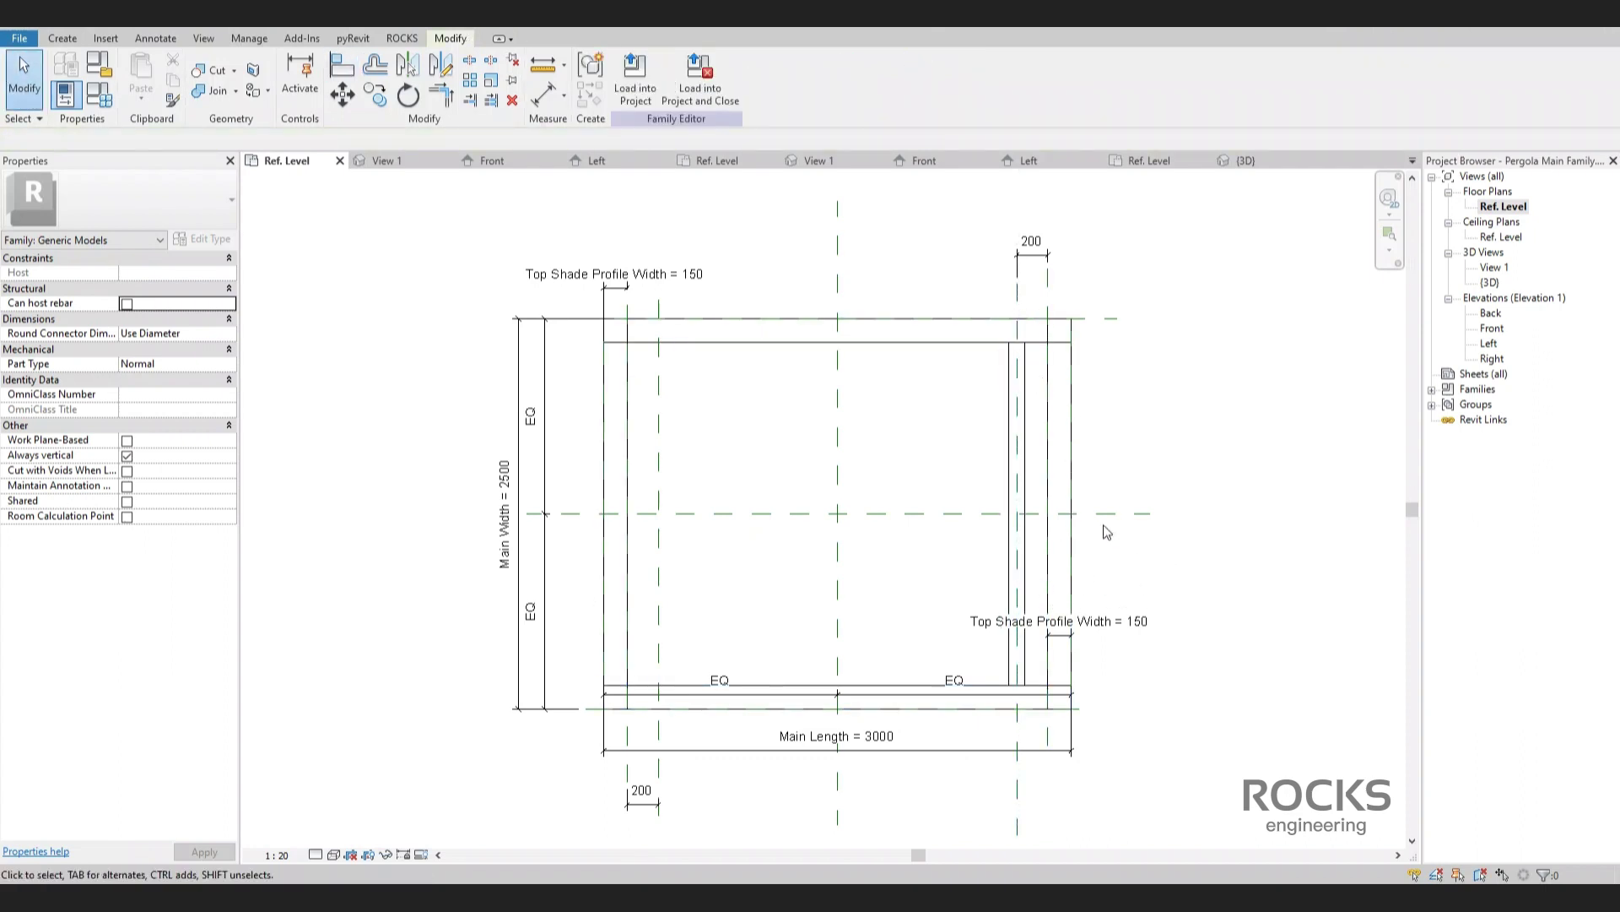
# Array the rib beam from the right offset plane to the left one, using Group and Associate, Move To Last and a count of 4.
pyautogui.click(1021, 404)
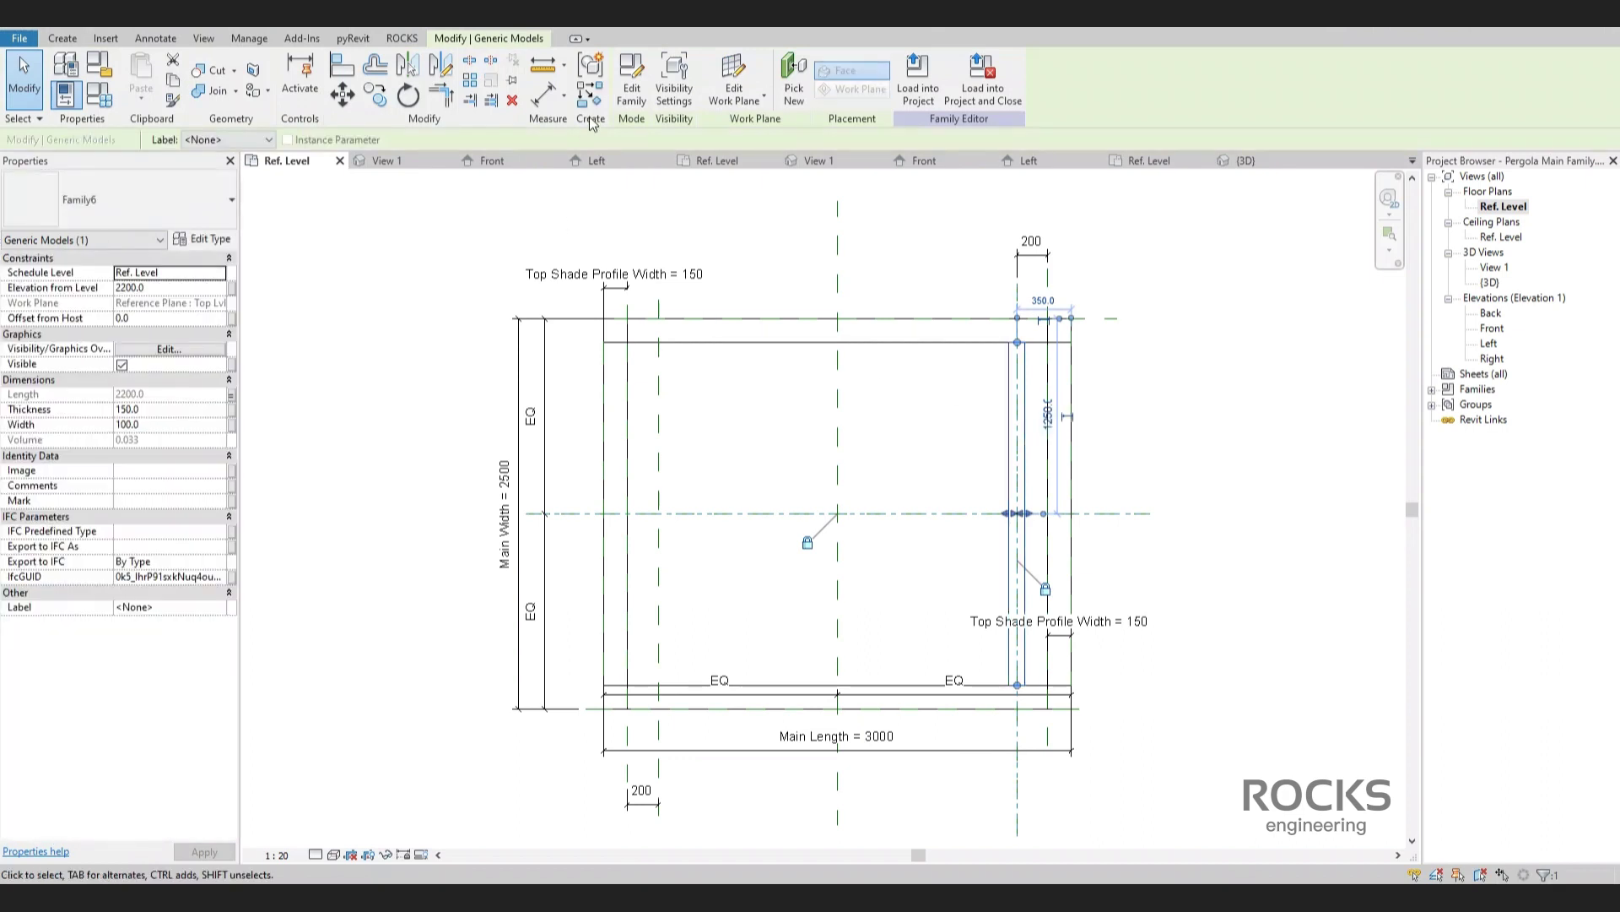
pyautogui.click(470, 81)
pyautogui.scroll(1, 992, 432)
pyautogui.scroll(1, 992, 432)
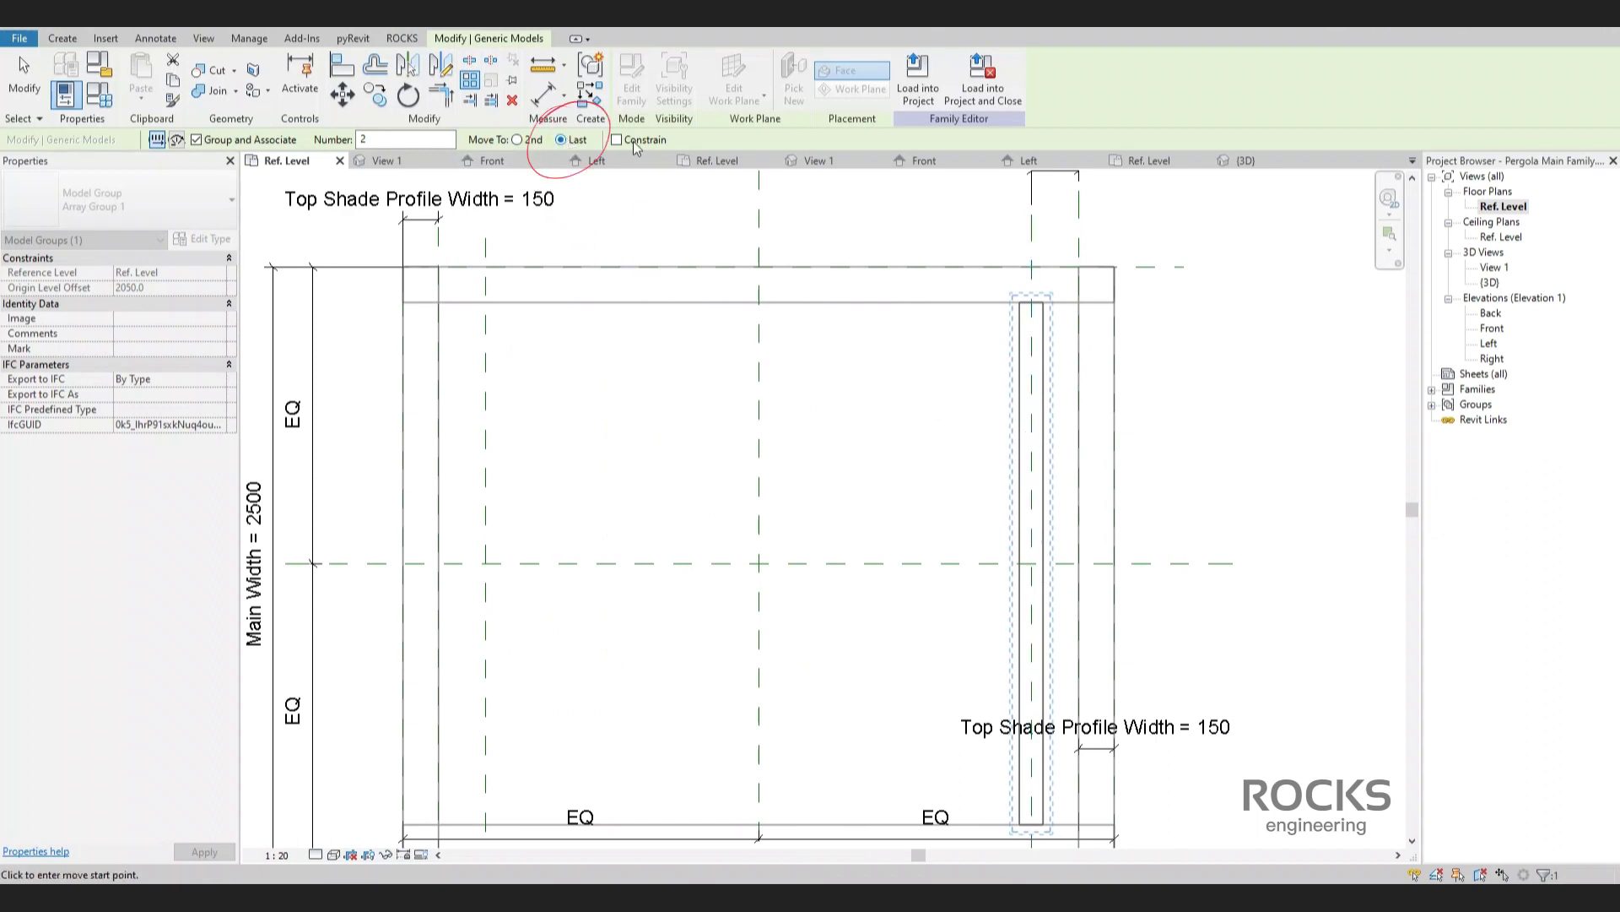
pyautogui.click(1031, 431)
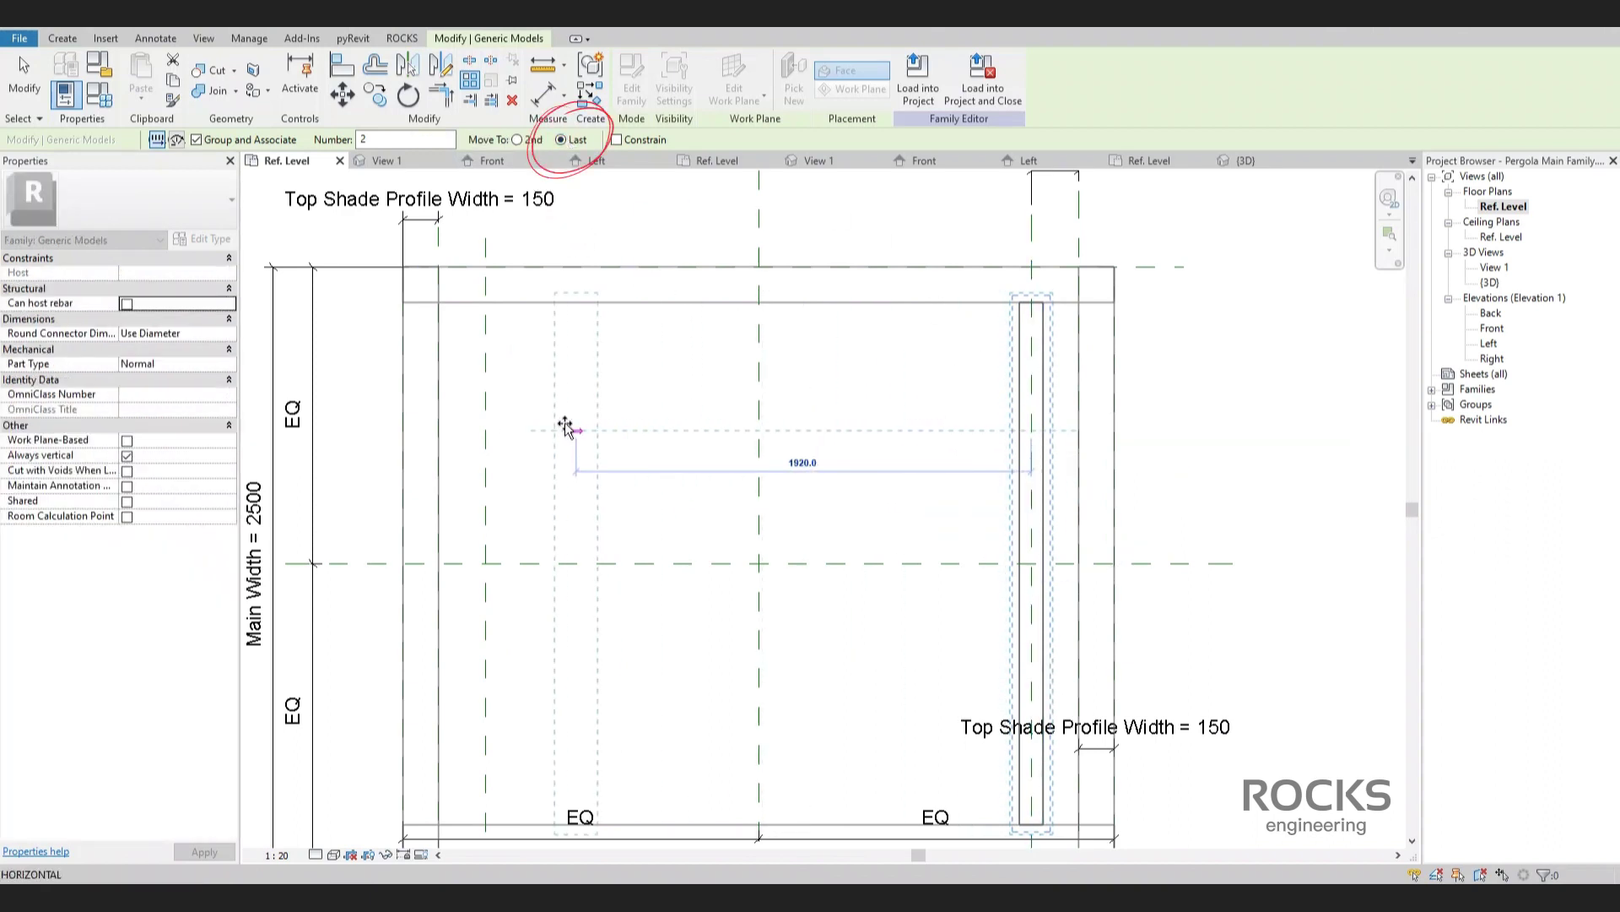
pyautogui.click(486, 426)
pyautogui.scroll(-1, 646, 485)
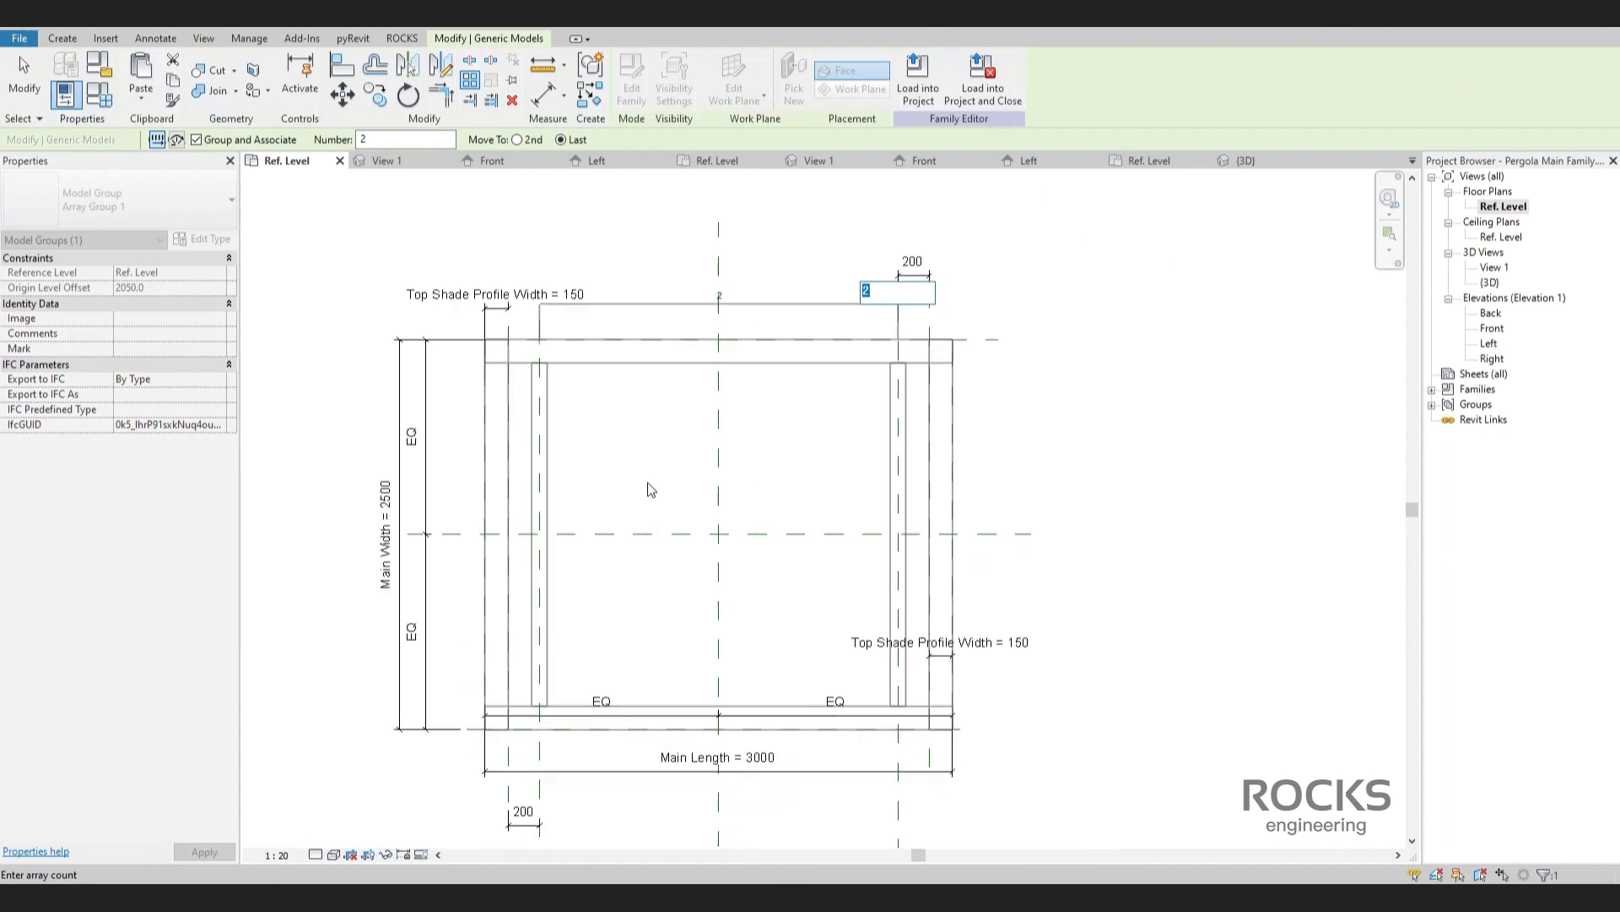
pyautogui.moveTo(646, 483); pyautogui.dragTo(653, 496, button='middle')
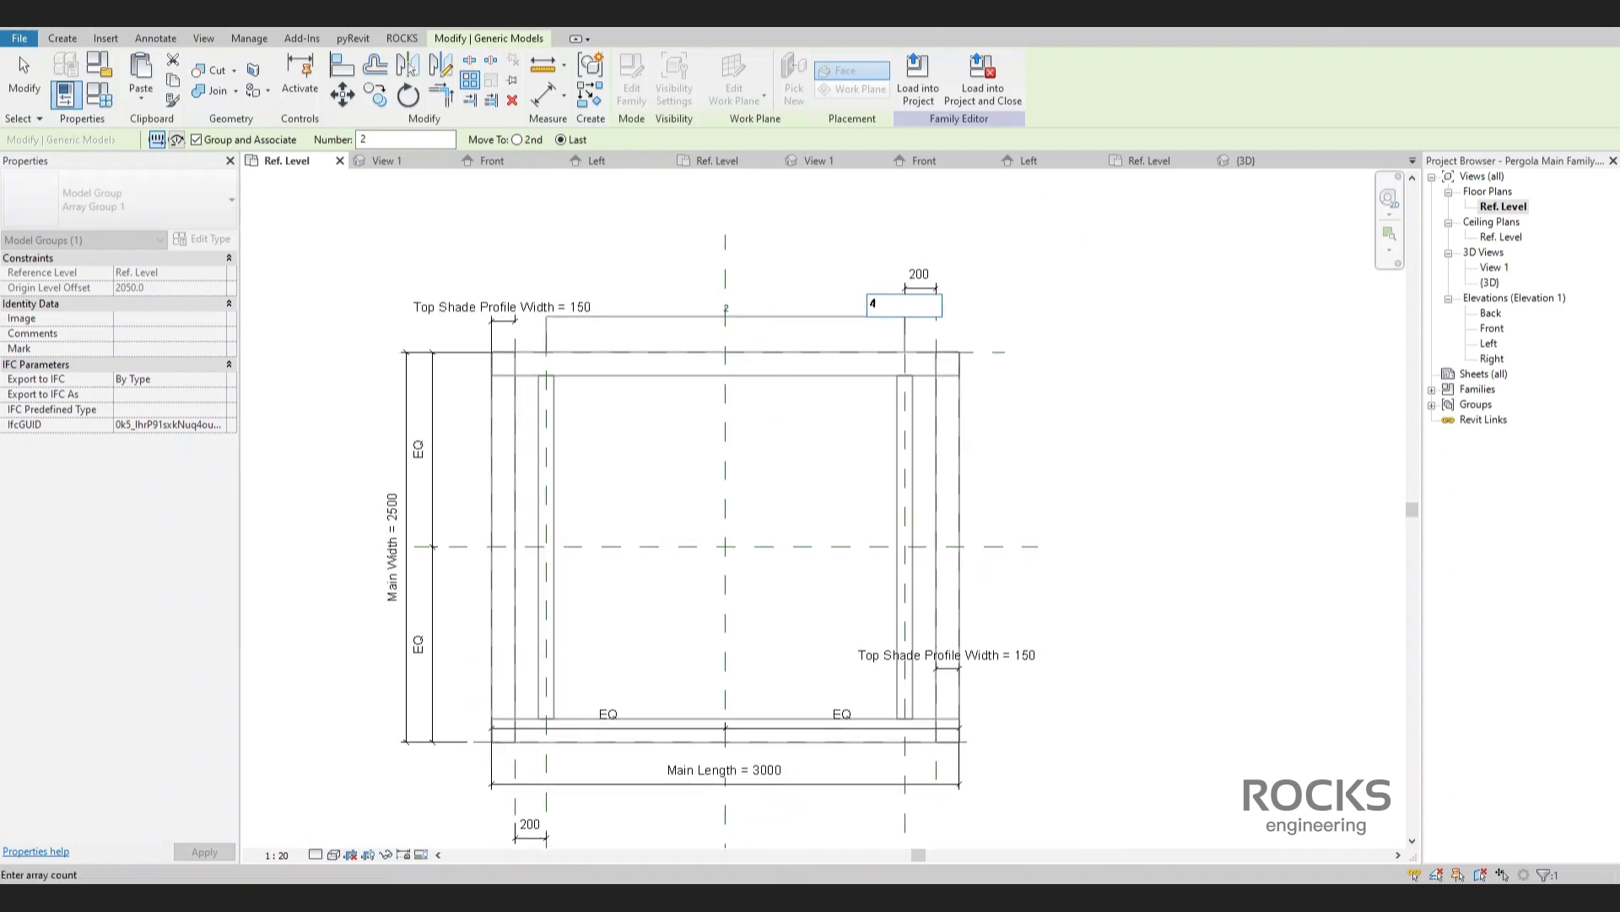
pyautogui.write('4')
pyautogui.press('Return')
pyautogui.press('Escape')
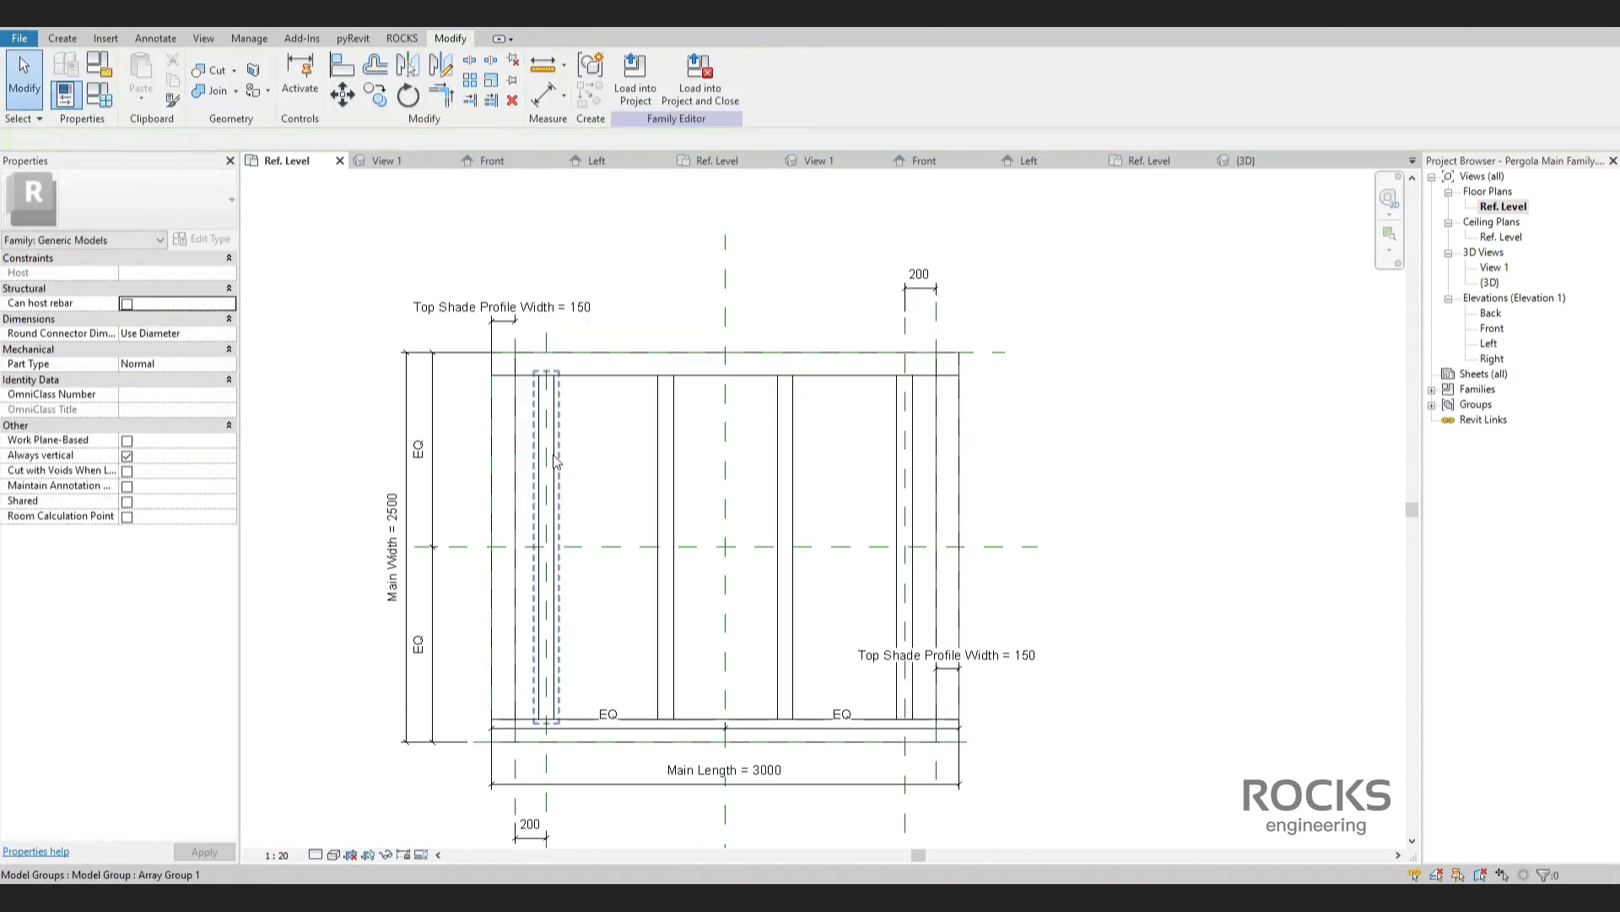
# Align the leftmost arrayed beam's centreline with the left-hand 200 mm offset reference plane and lock the alignment.
pyautogui.scroll(1, 559, 442)
pyautogui.press('a')
pyautogui.press('l')
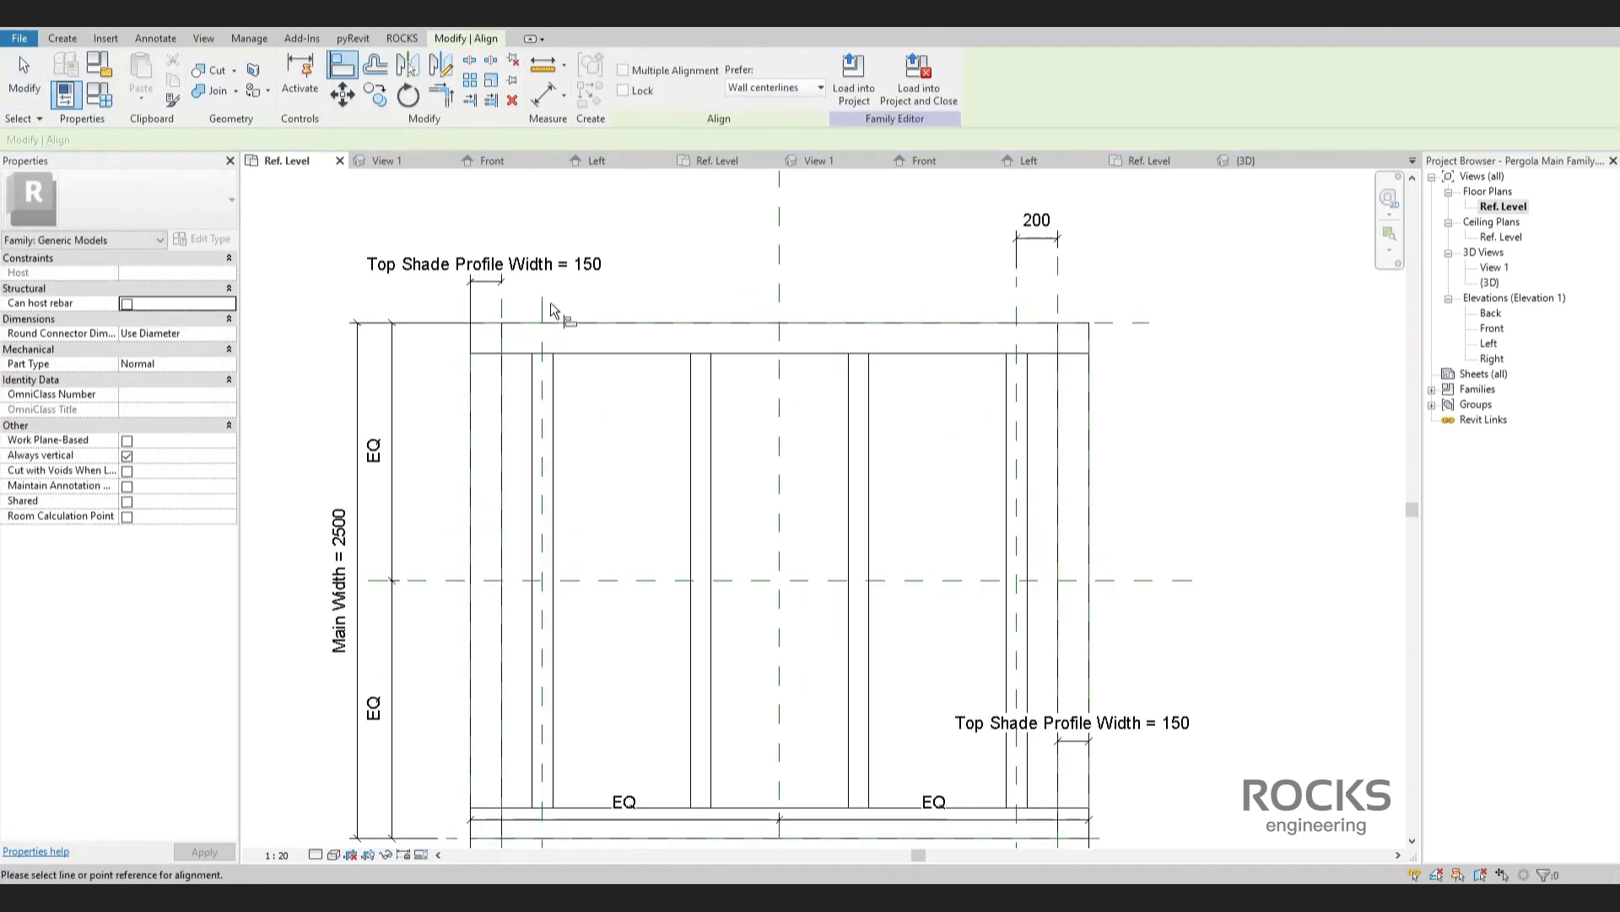
pyautogui.click(547, 314)
pyautogui.click(545, 415)
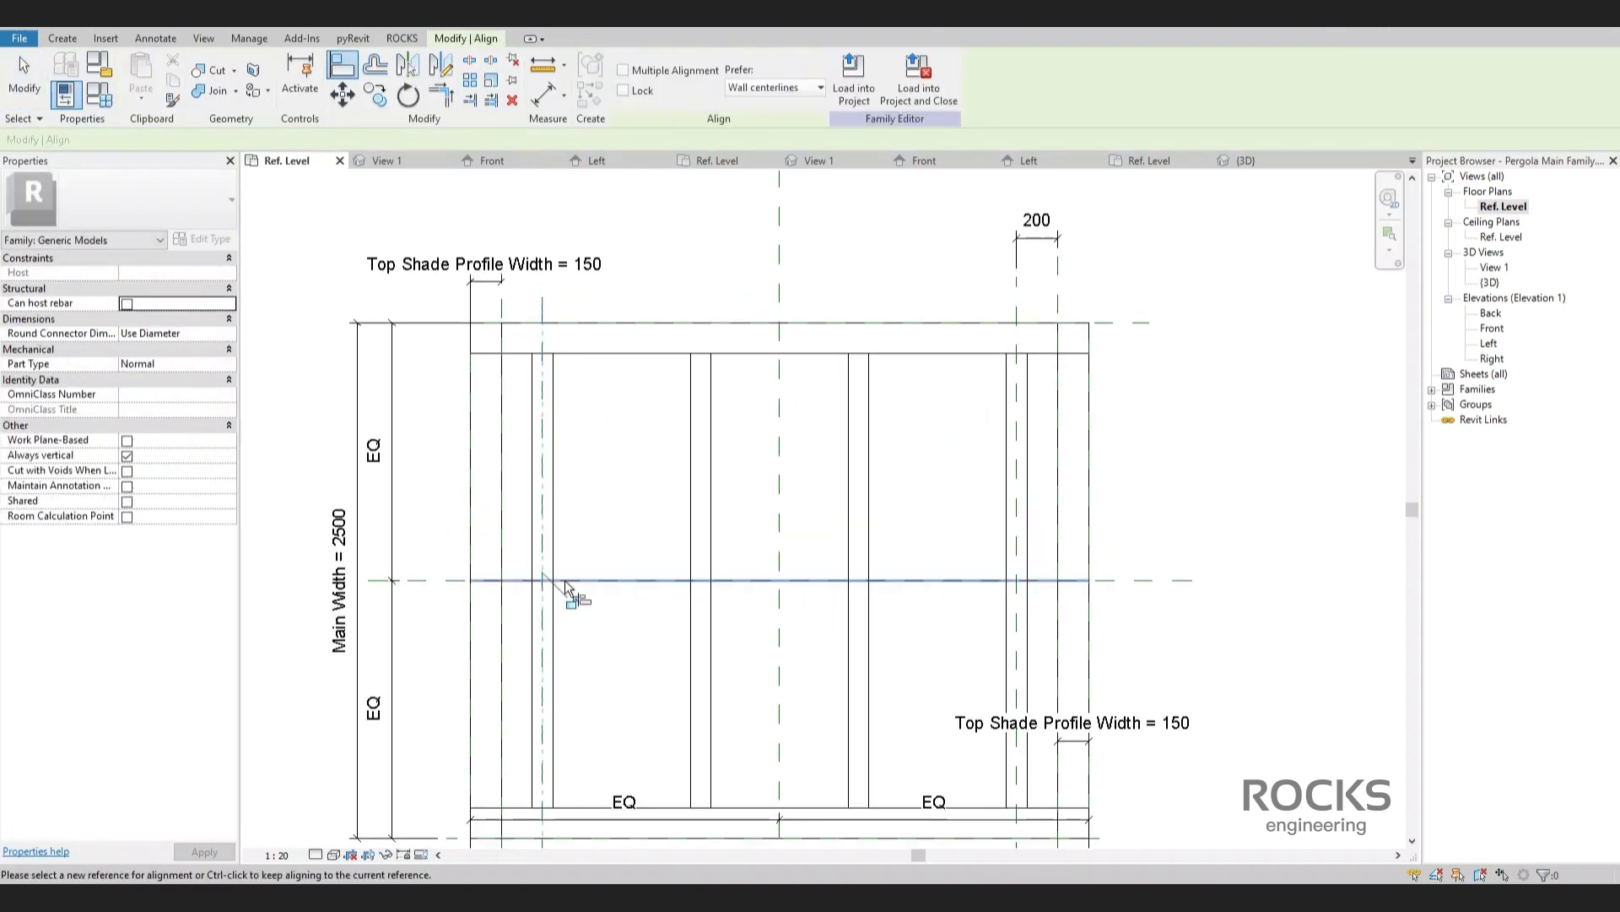
pyautogui.scroll(-3, 654, 588)
pyautogui.press('Escape')
pyautogui.press('Escape')
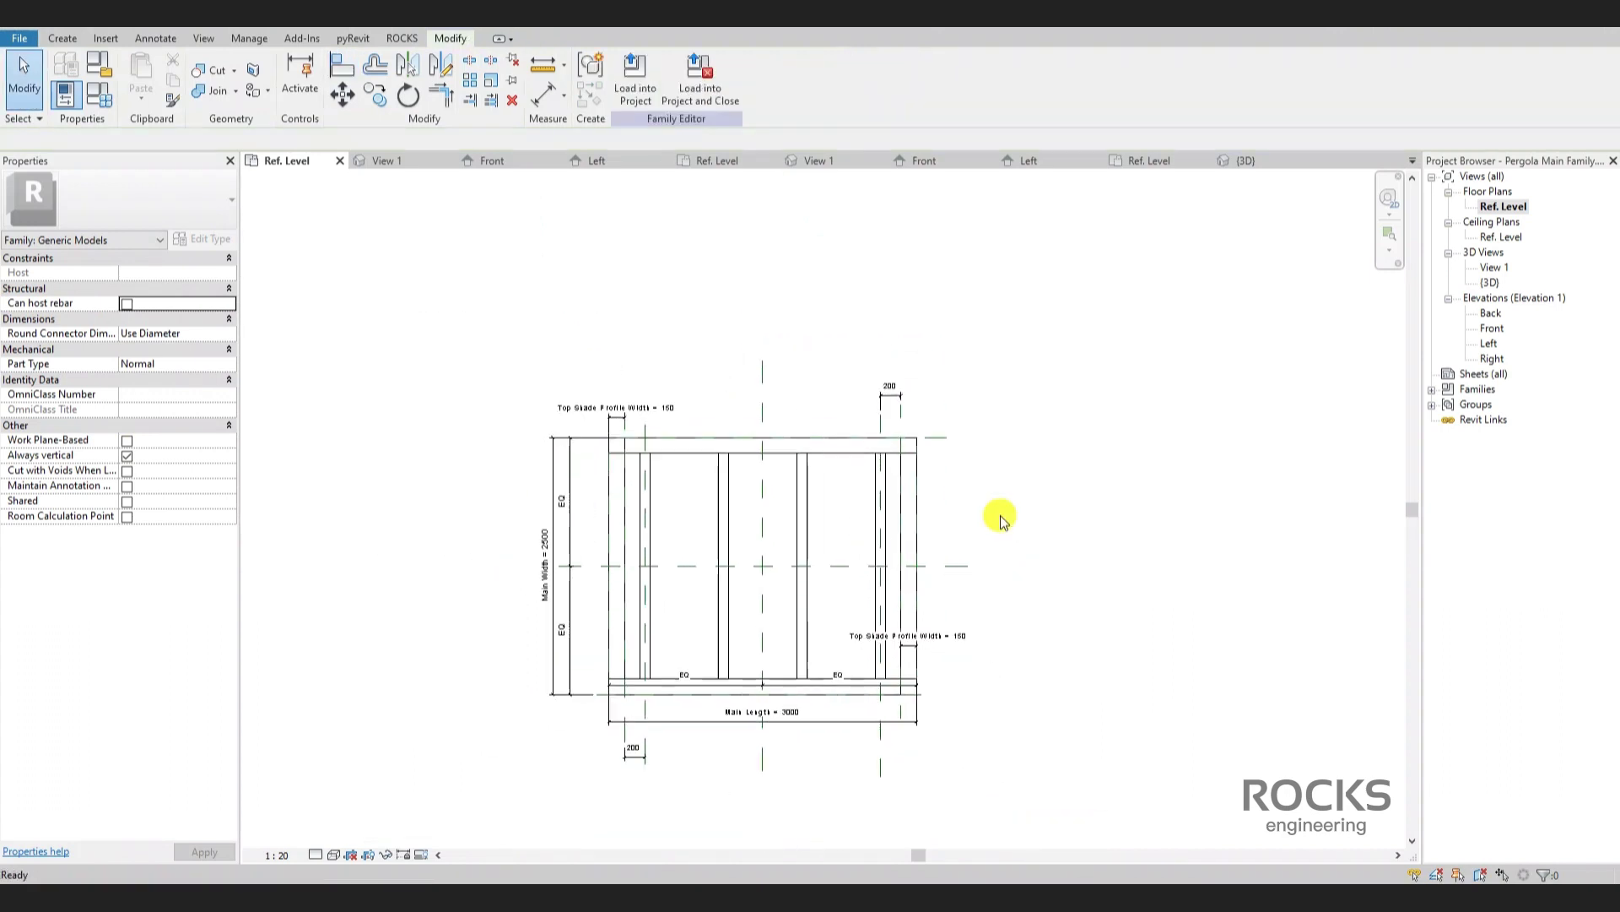
# Test how the beam array follows the frame by setting the Main Length dimension to 3500, followed by 2500.
pyautogui.doubleClick(796, 709)
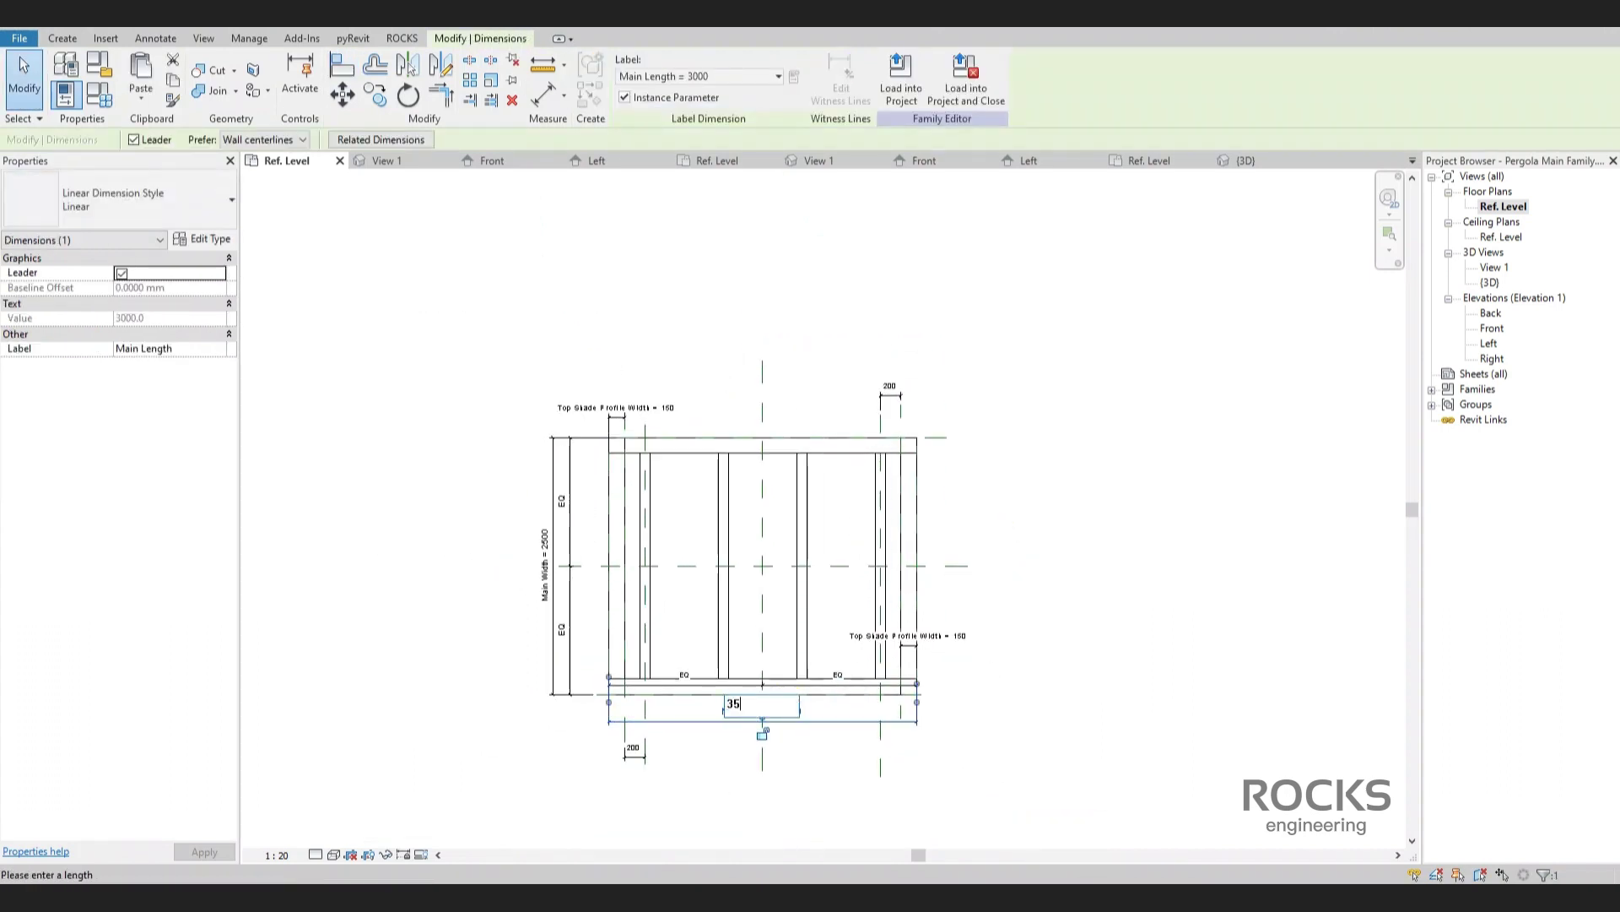
pyautogui.write('3500')
pyautogui.press('Return')
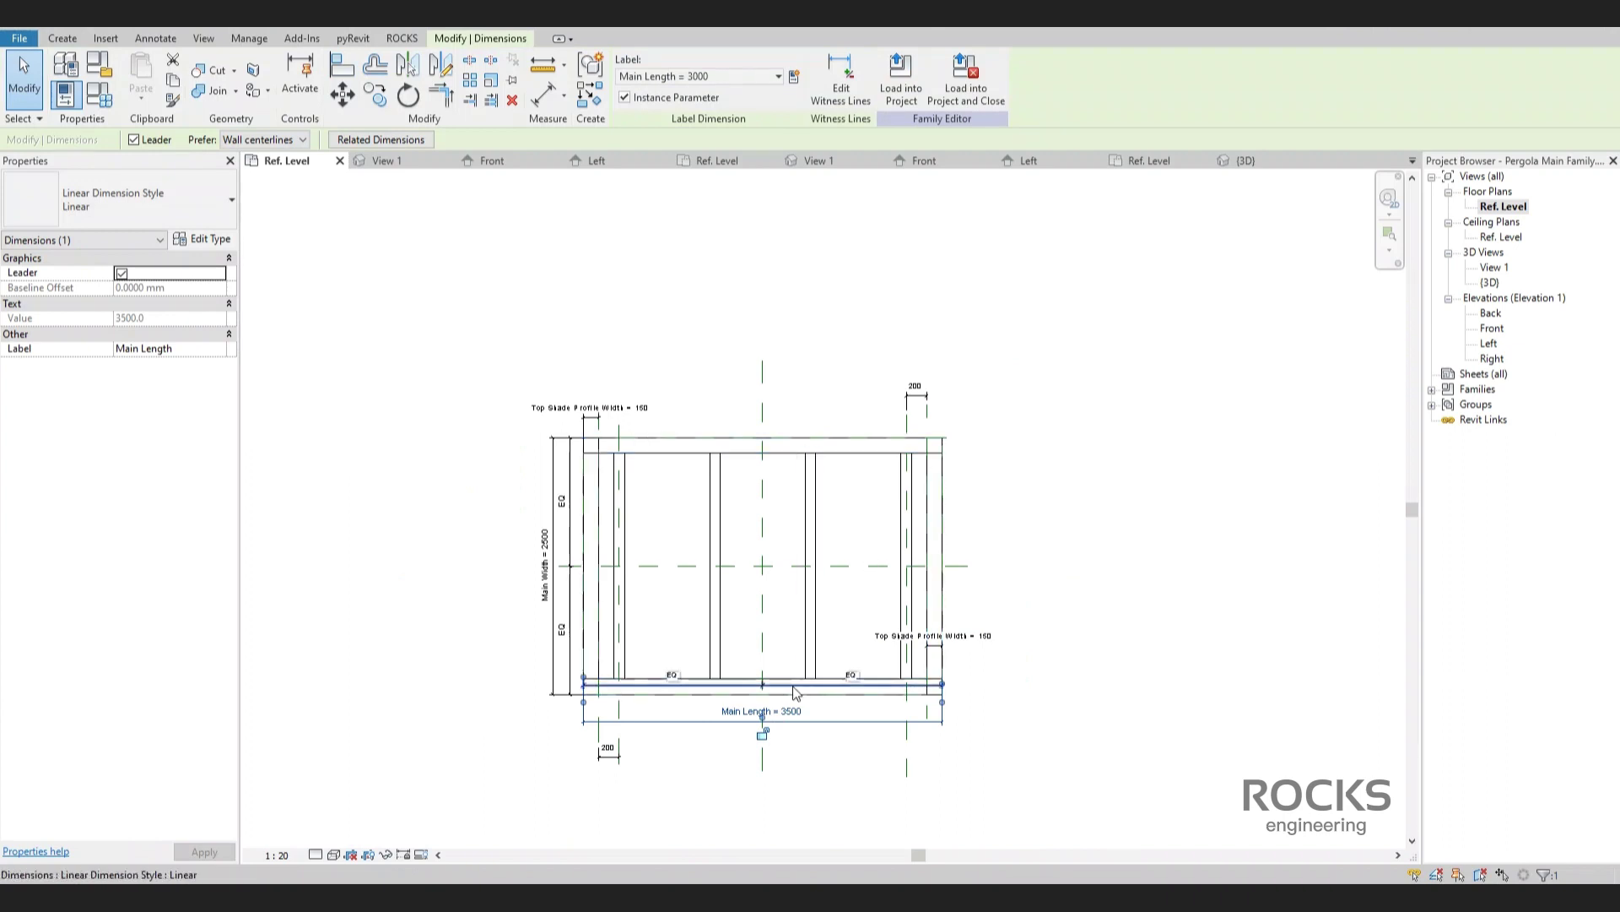
pyautogui.doubleClick(793, 704)
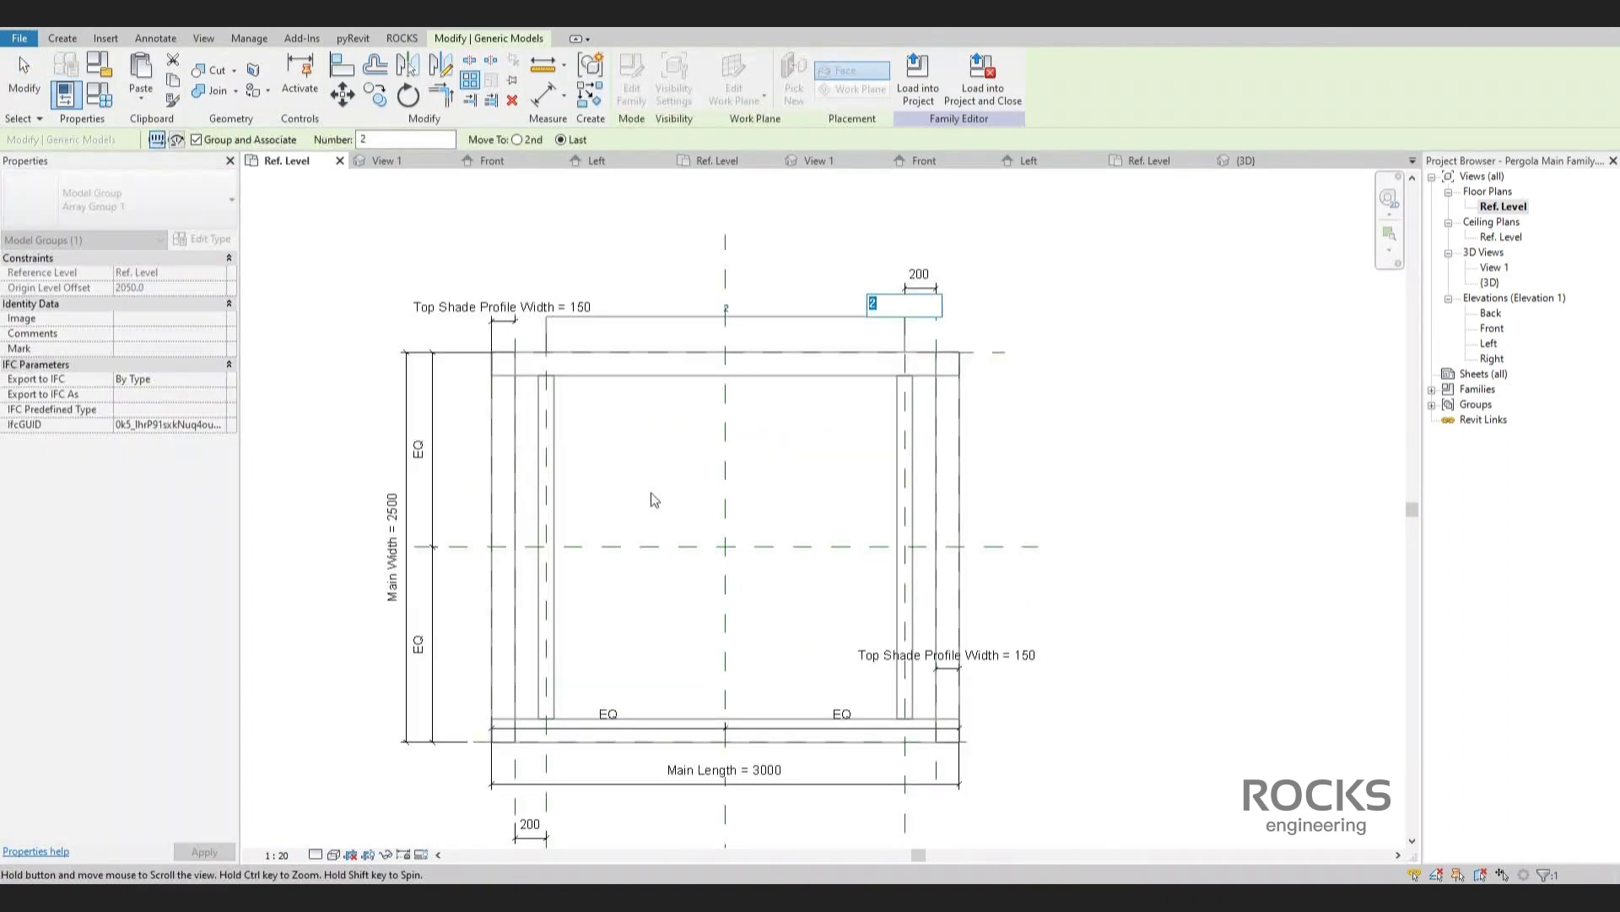
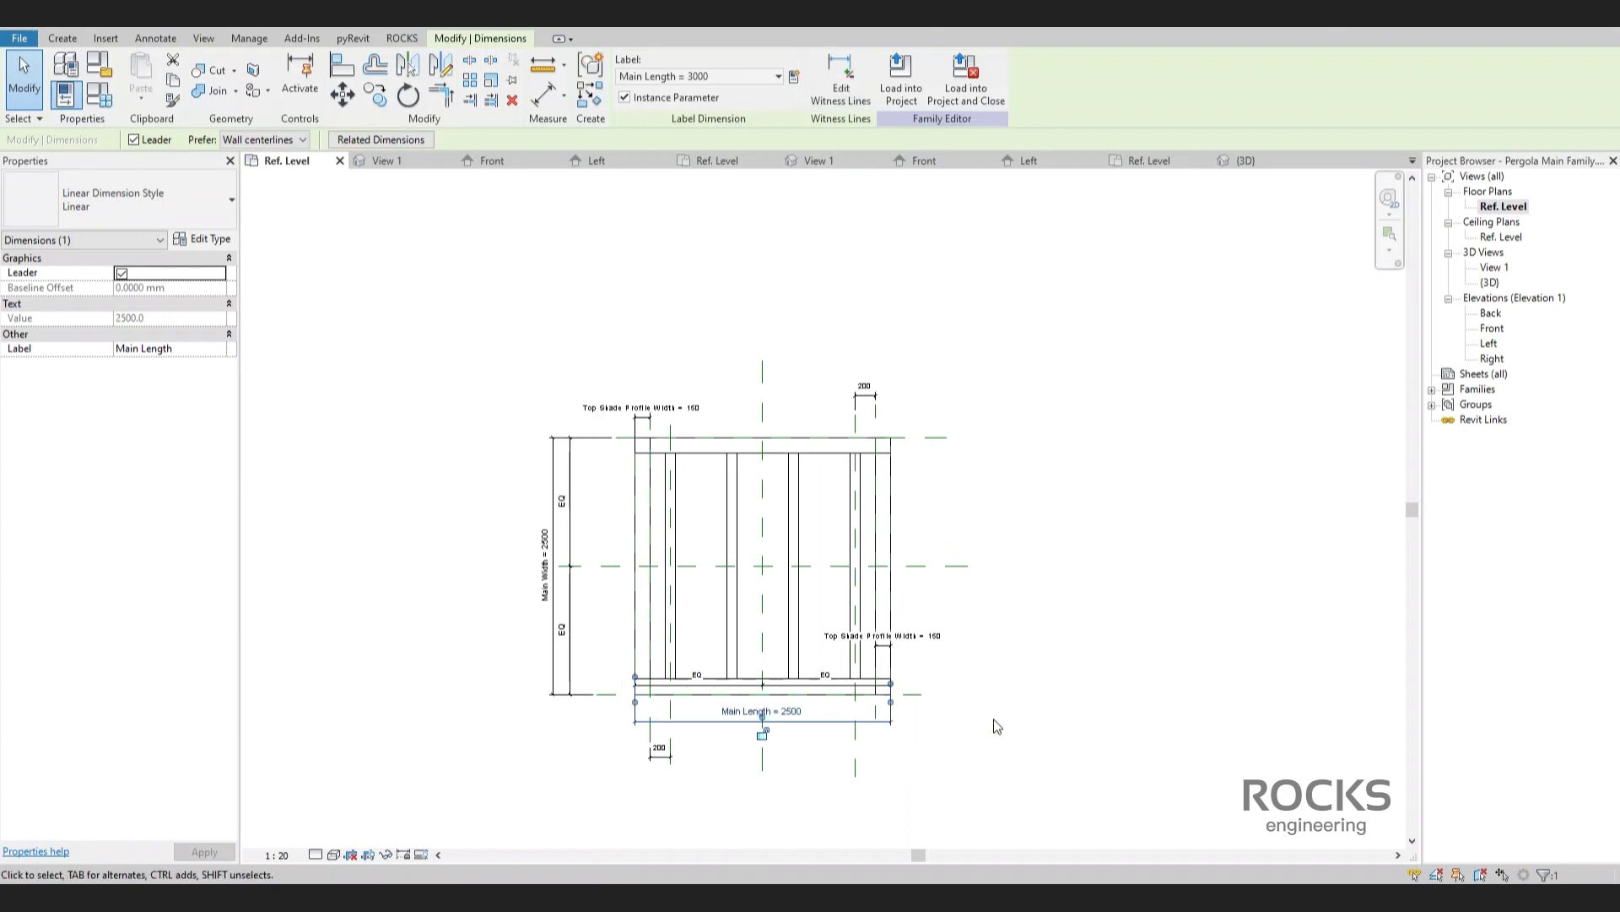
# Label the rib beam array count with a new instance family parameter named Rips Array.
pyautogui.scroll(5, 788, 462)
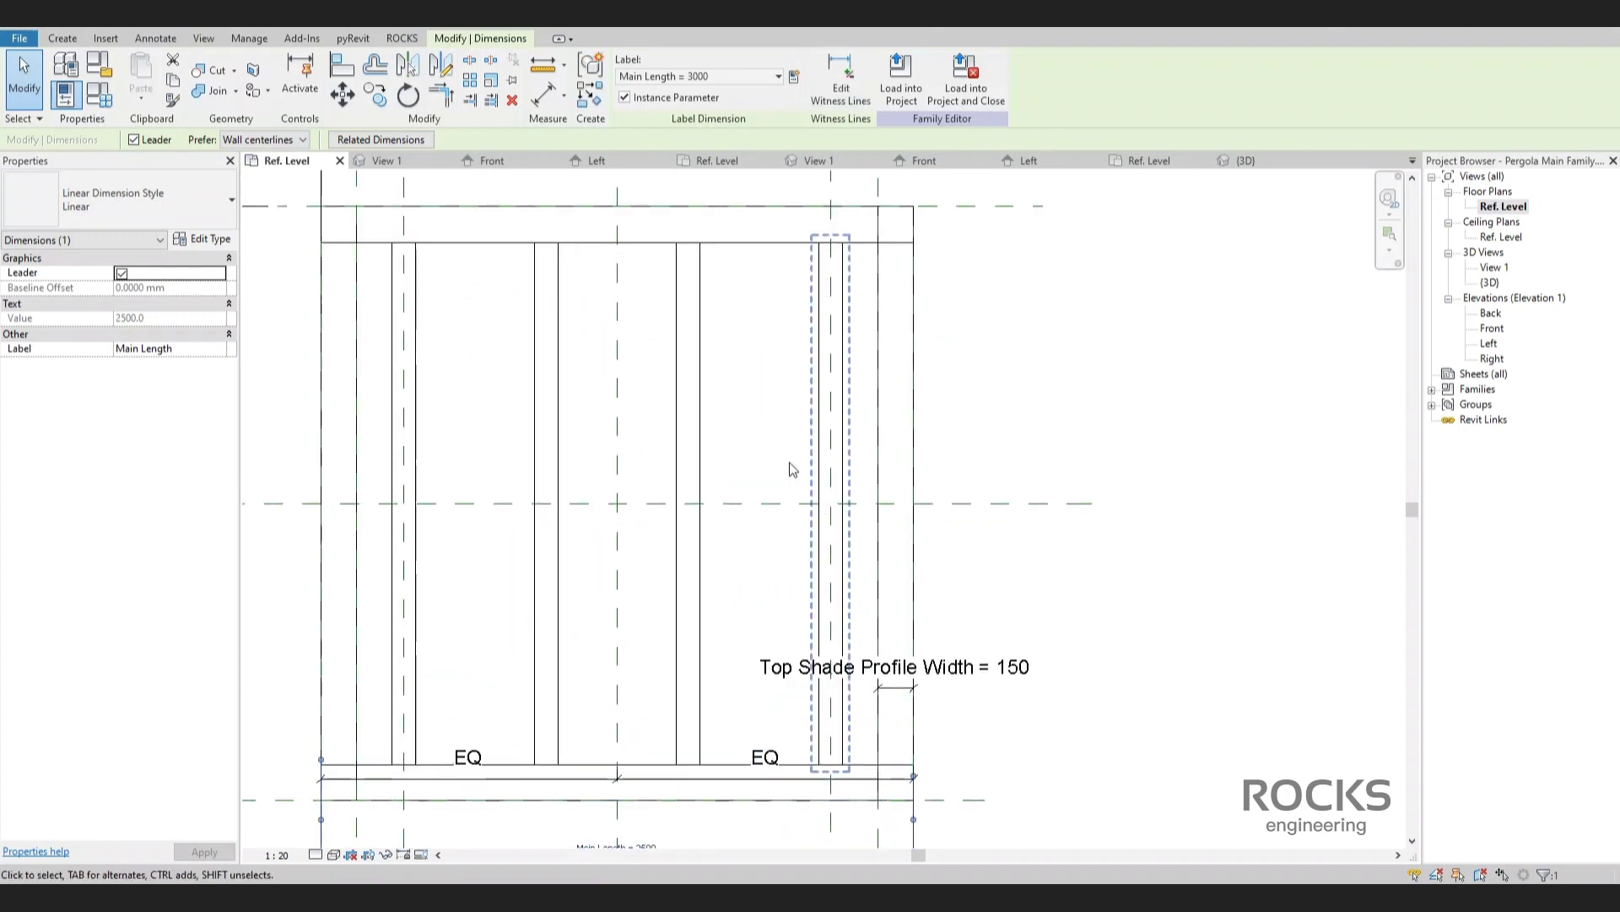
pyautogui.click(751, 490)
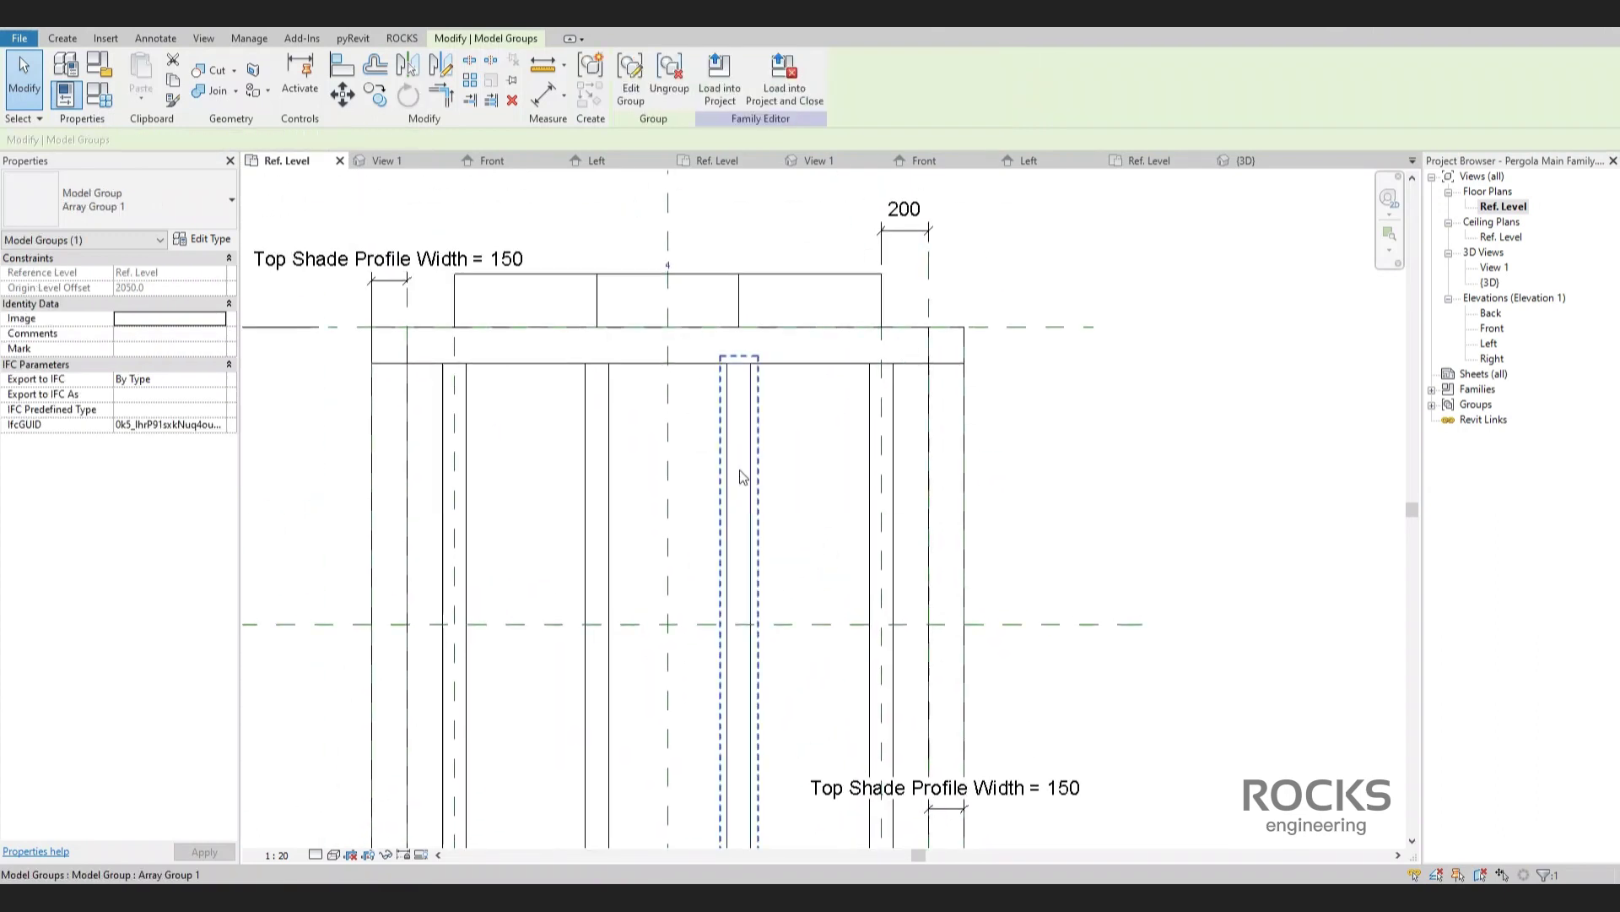
pyautogui.click(691, 272)
pyautogui.click(281, 139)
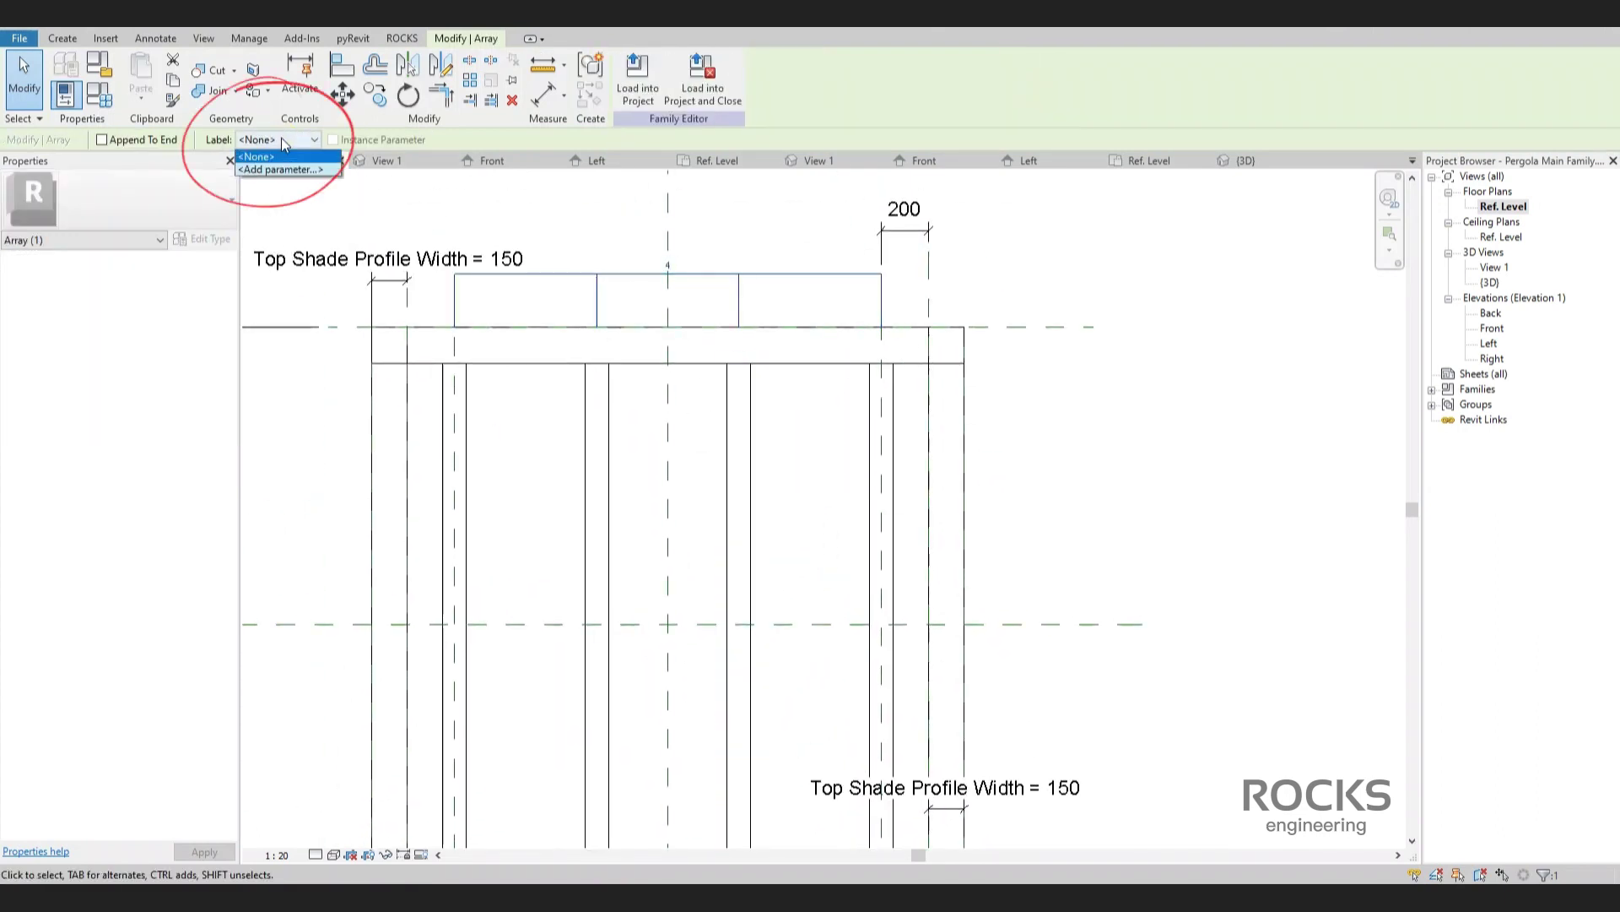
pyautogui.click(271, 169)
pyautogui.write('R')
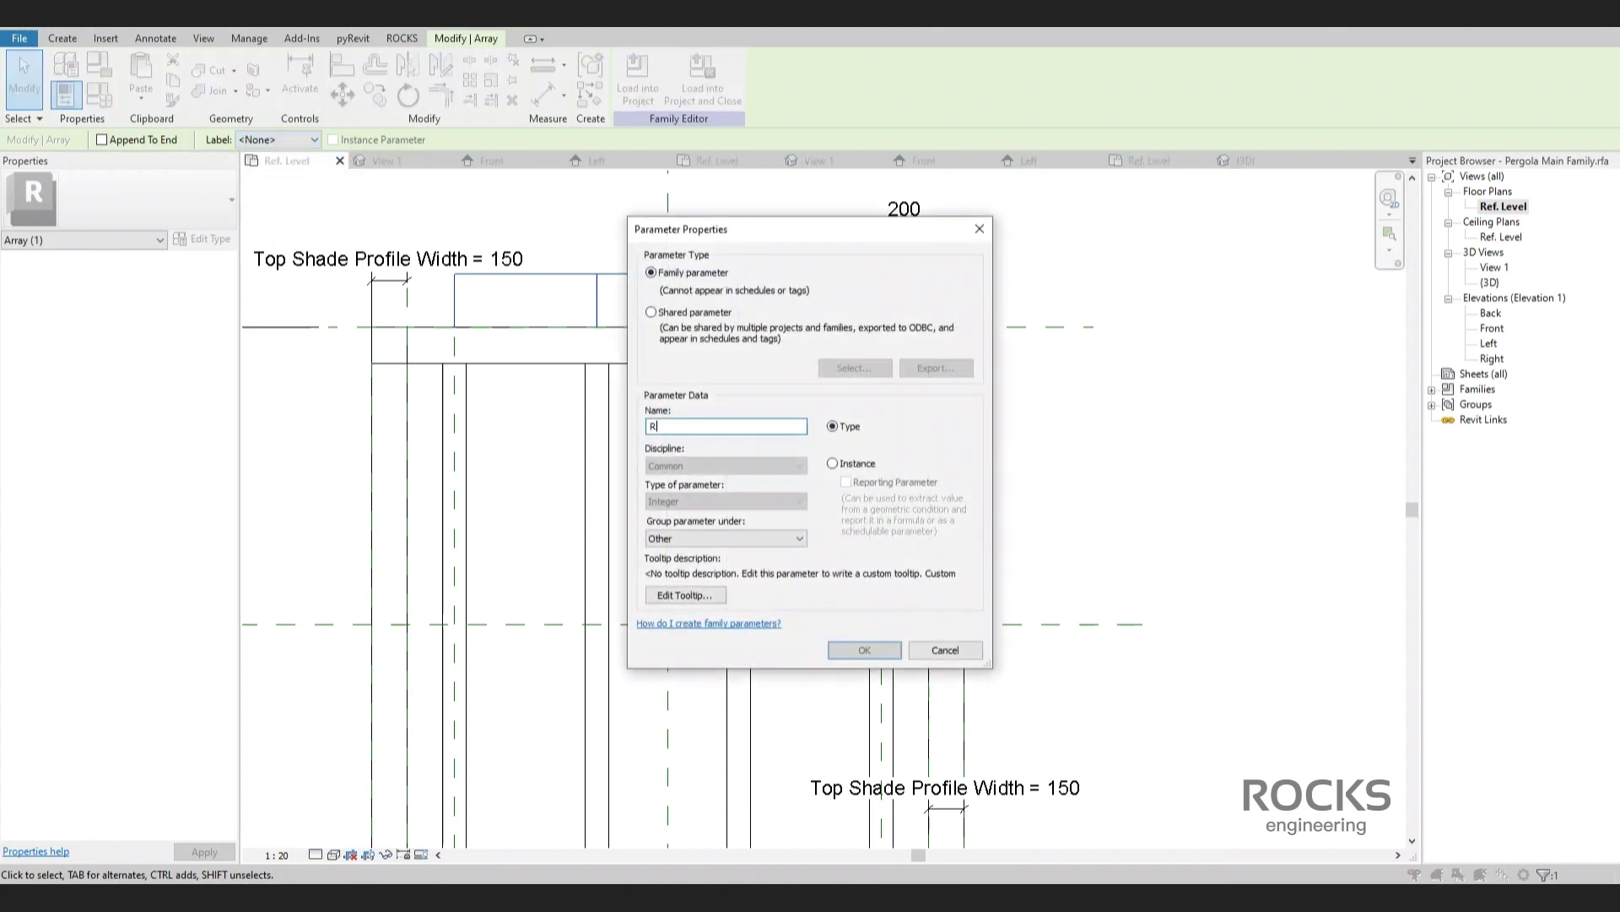
pyautogui.write('ips Array')
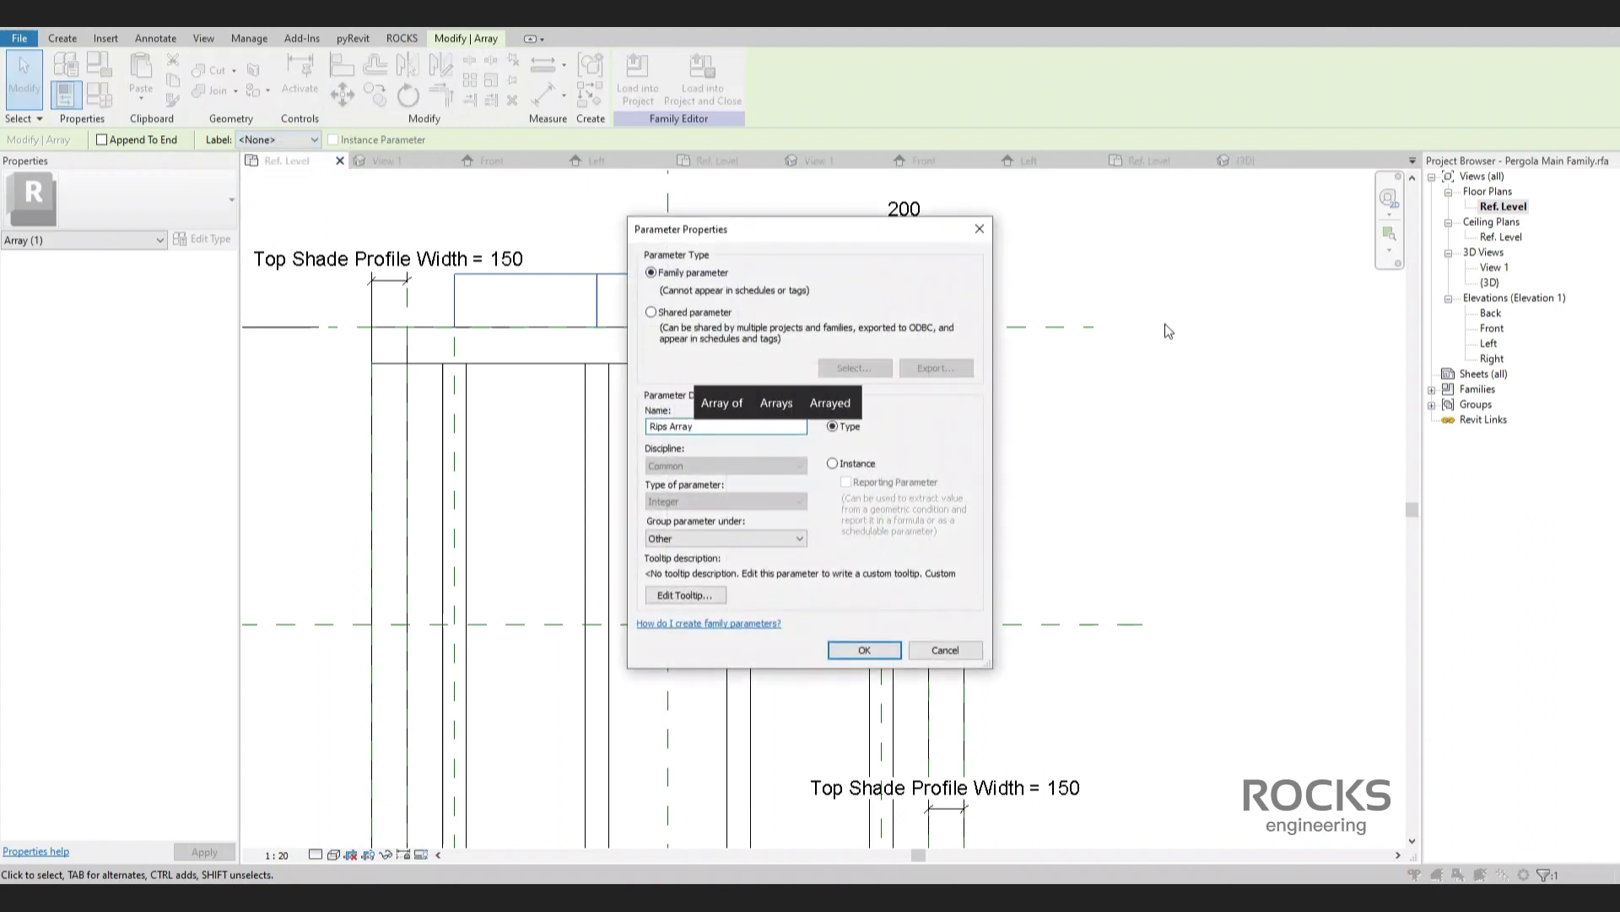
pyautogui.click(850, 464)
pyautogui.click(864, 650)
pyautogui.click(1035, 504)
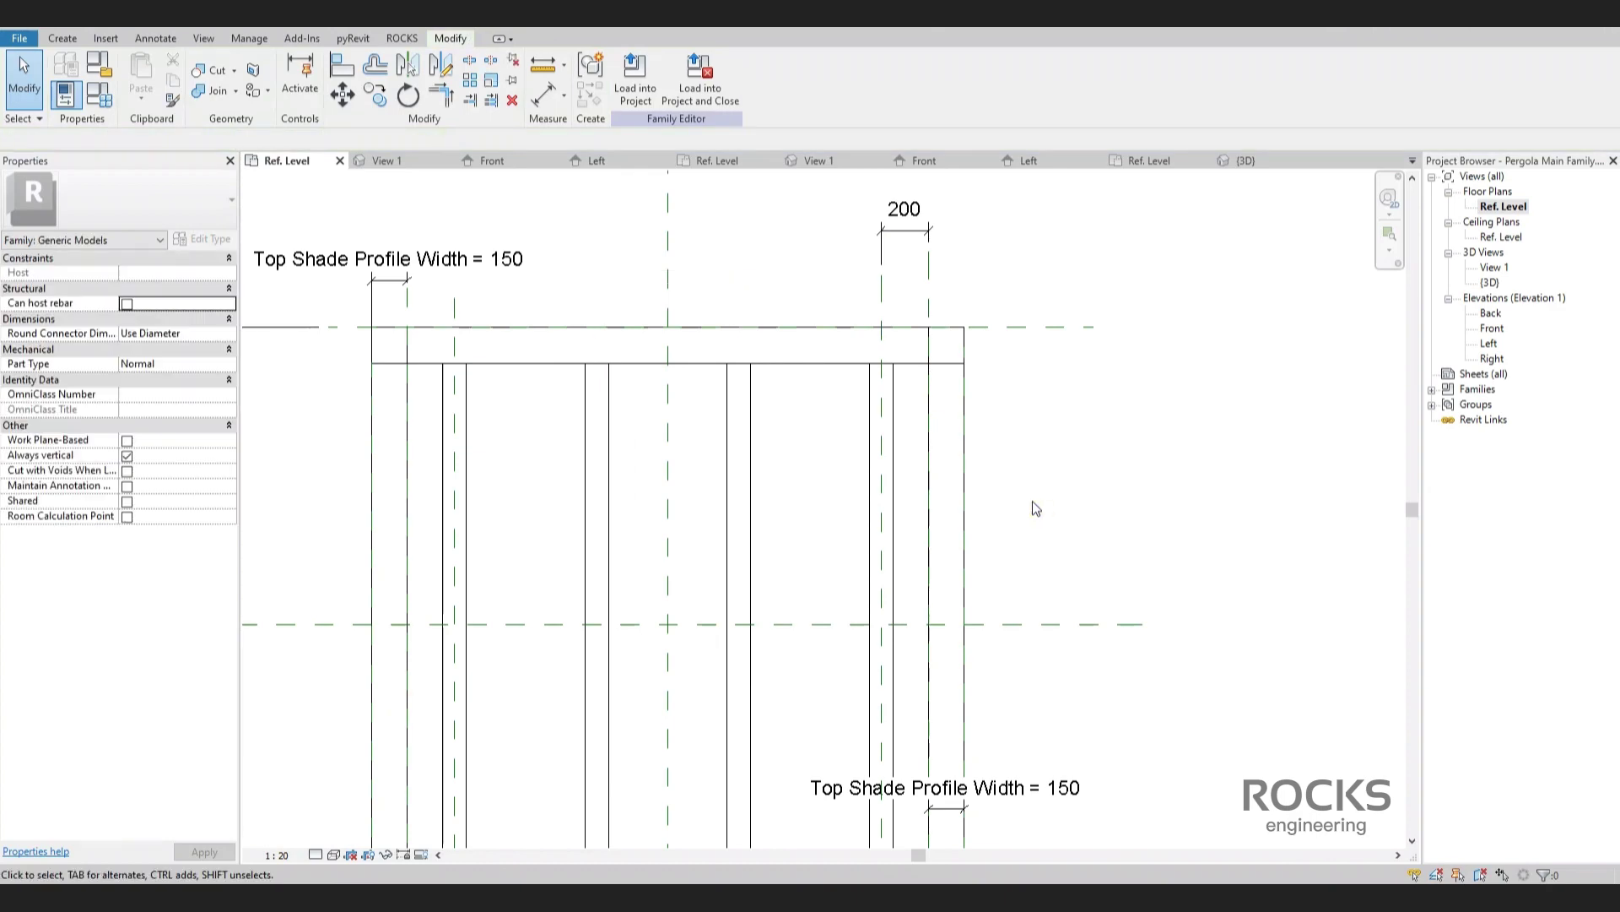
# Set the Rips Array parameter to 6 in the family types and check the rib beams in the 3D view.
pyautogui.scroll(-3, 594, 297)
pyautogui.click(80, 97)
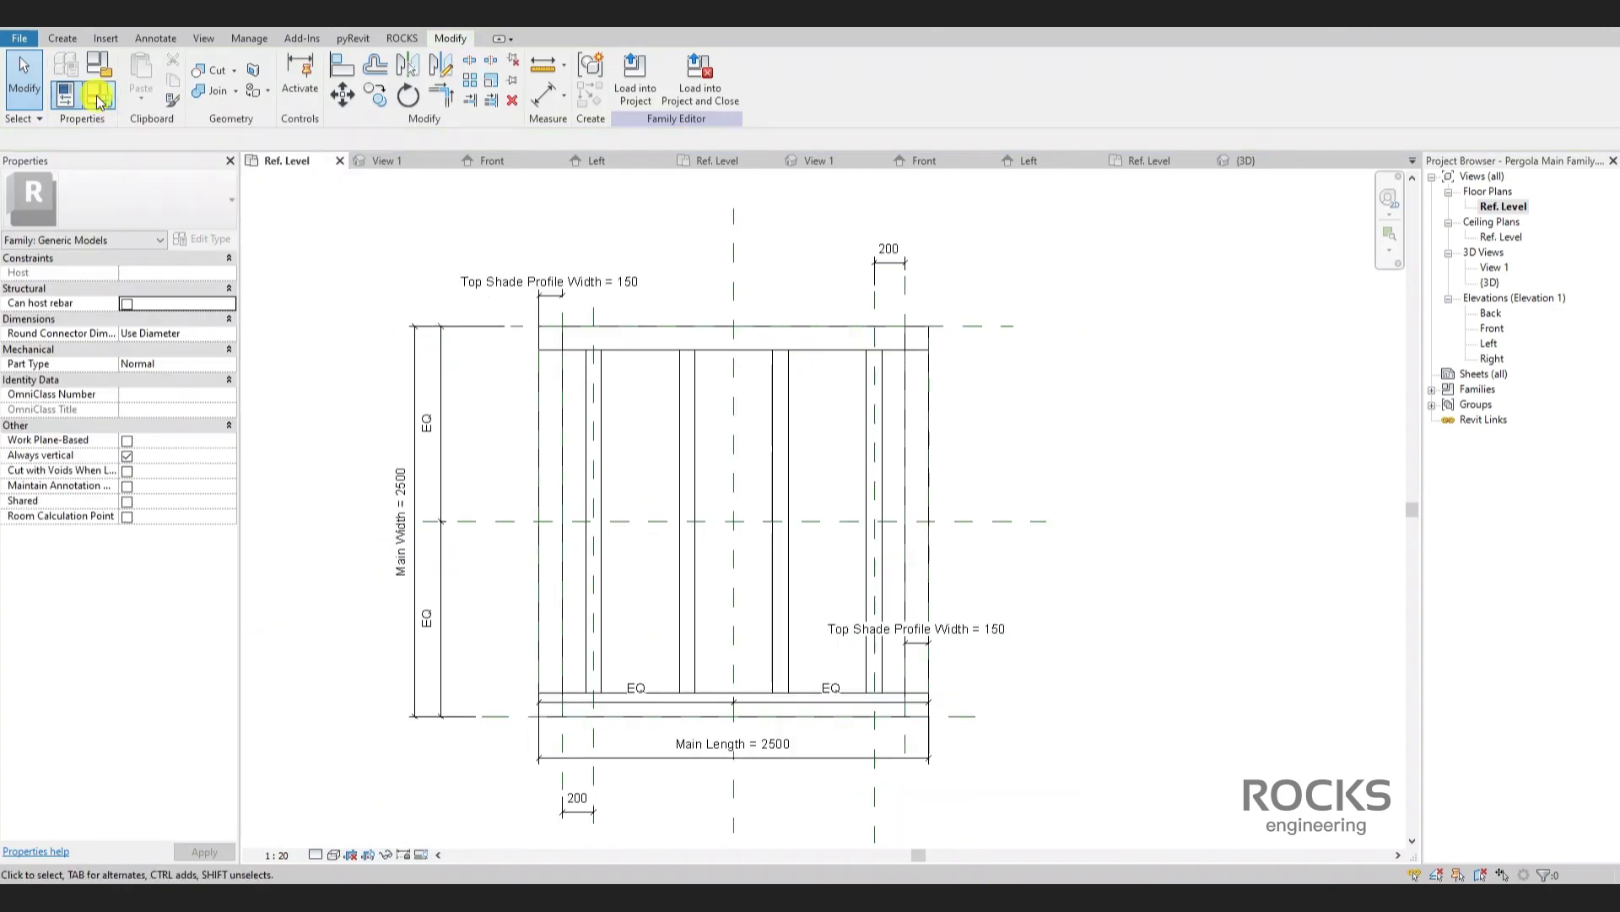
pyautogui.doubleClick(349, 552)
pyautogui.write('6')
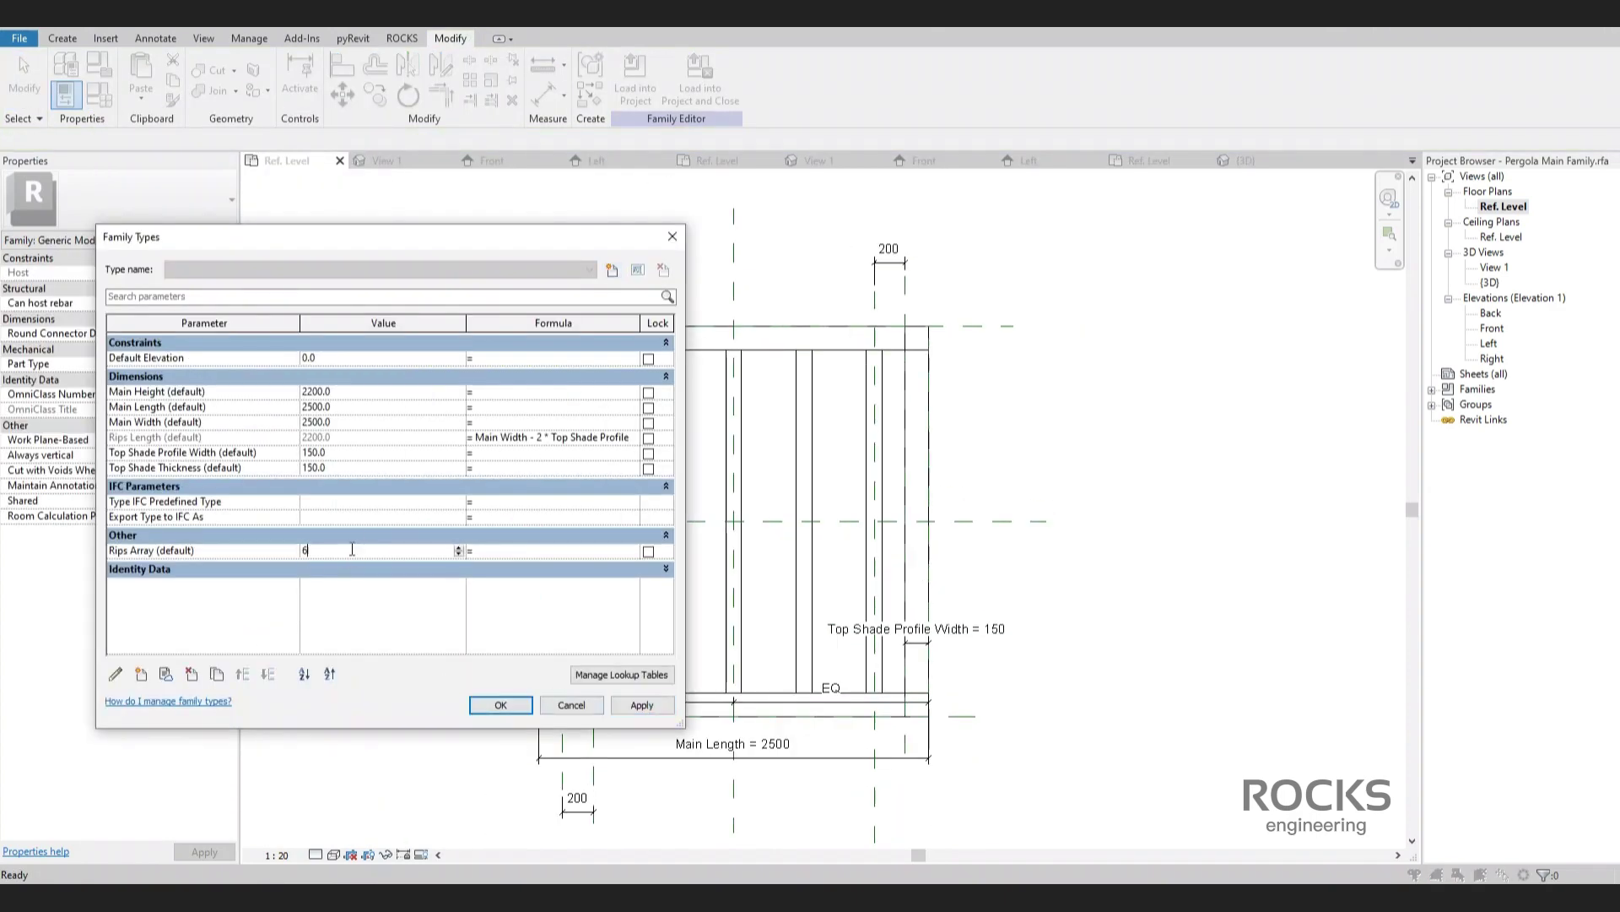
pyautogui.click(640, 705)
pyautogui.click(505, 706)
pyautogui.moveTo(815, 545); pyautogui.dragTo(948, 535, button='middle')
pyautogui.click(1246, 161)
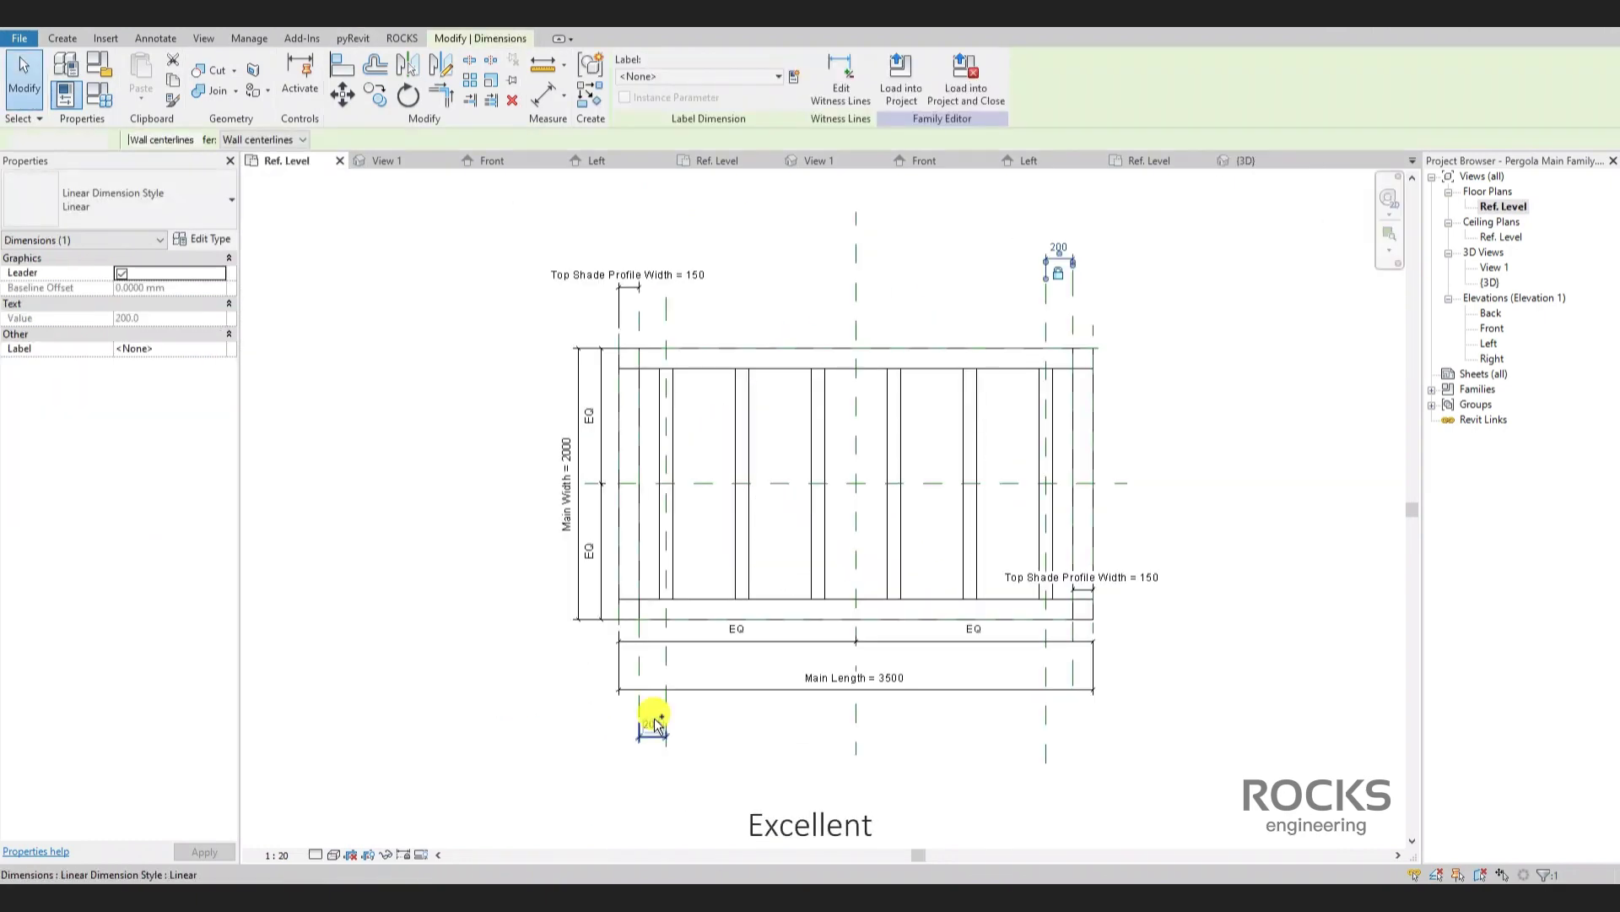
# Label both 200 mm offset dimensions with a new instance parameter named Start Spacing and set it to 250.
pyautogui.write('Start Spacing')
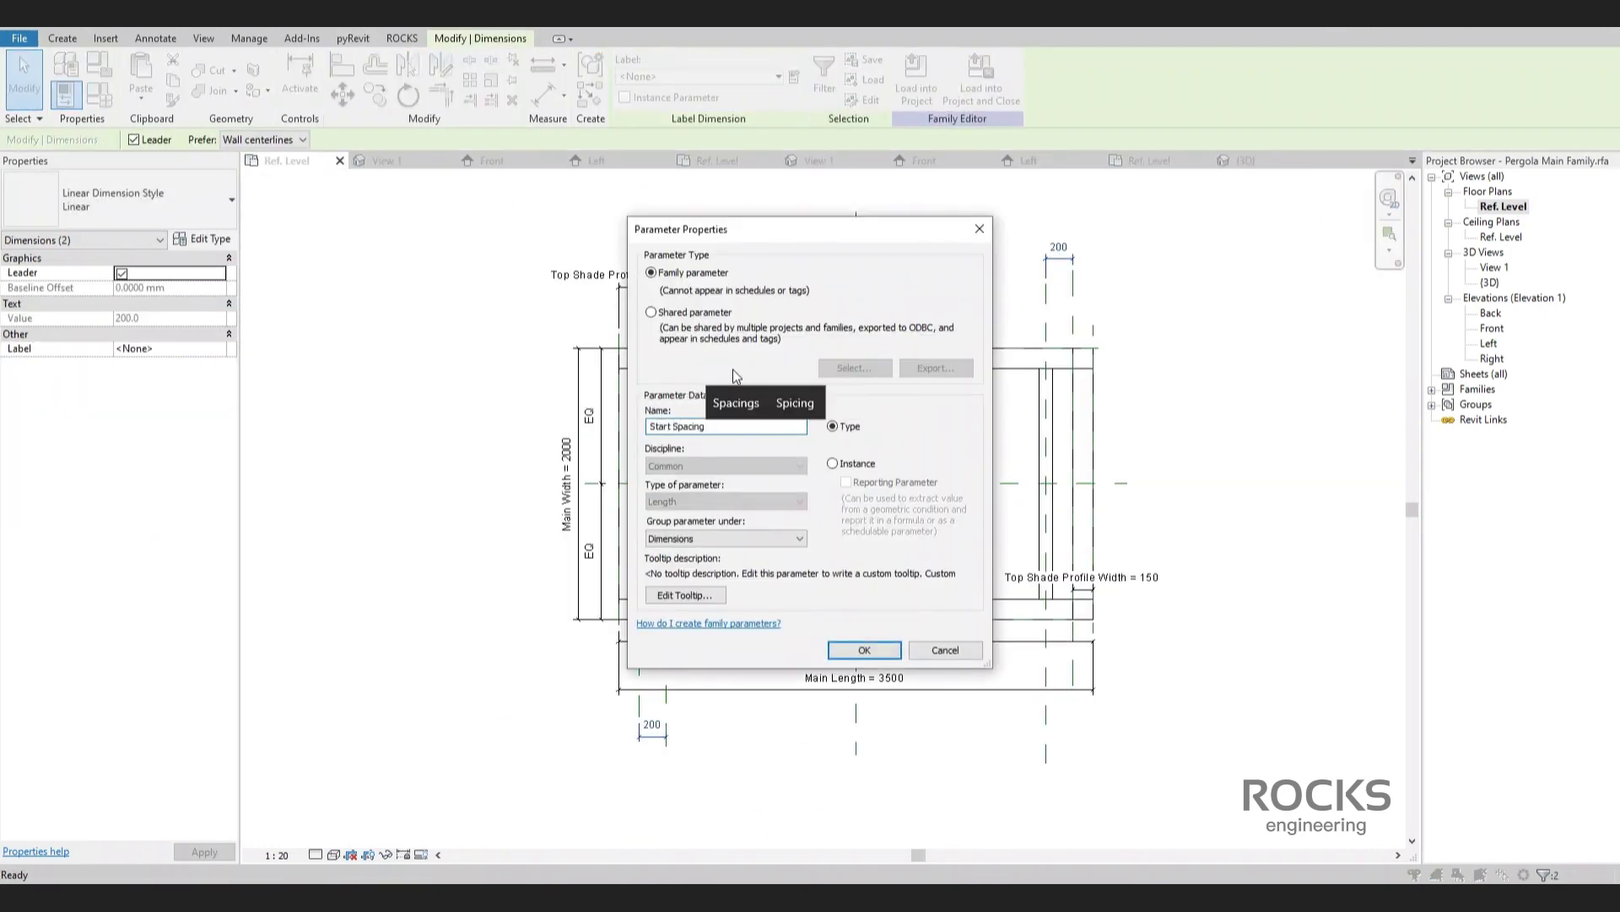
pyautogui.click(848, 462)
pyautogui.click(857, 652)
pyautogui.click(1082, 271)
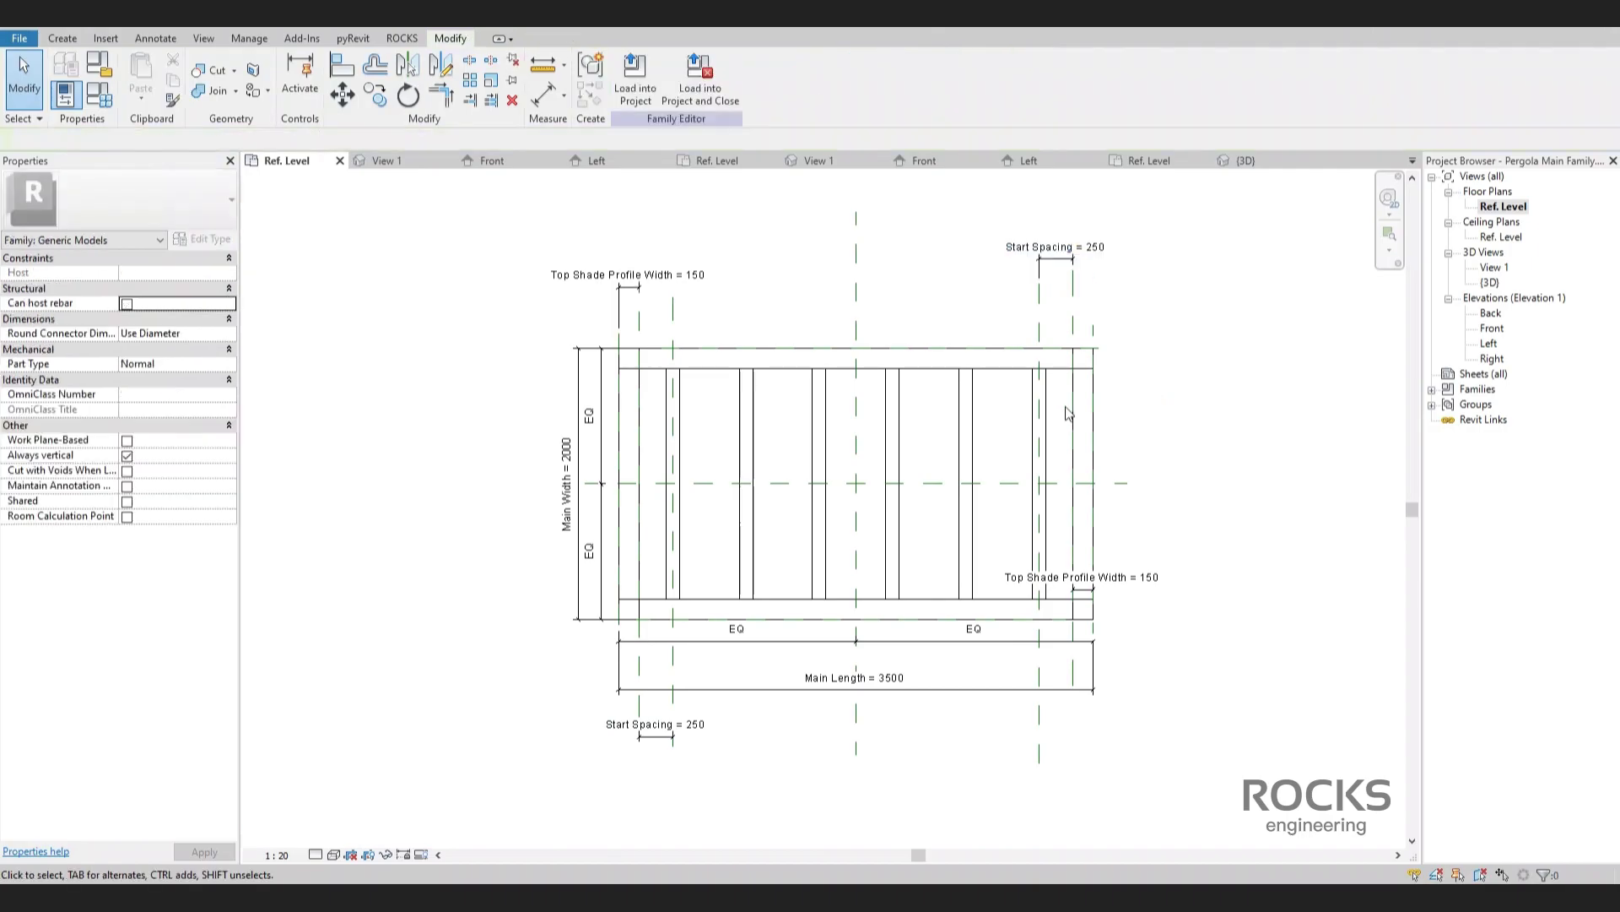
# Test the rib array by setting the Main Length dimension to 4000.
pyautogui.click(855, 677)
pyautogui.write('4000')
pyautogui.press('Return')
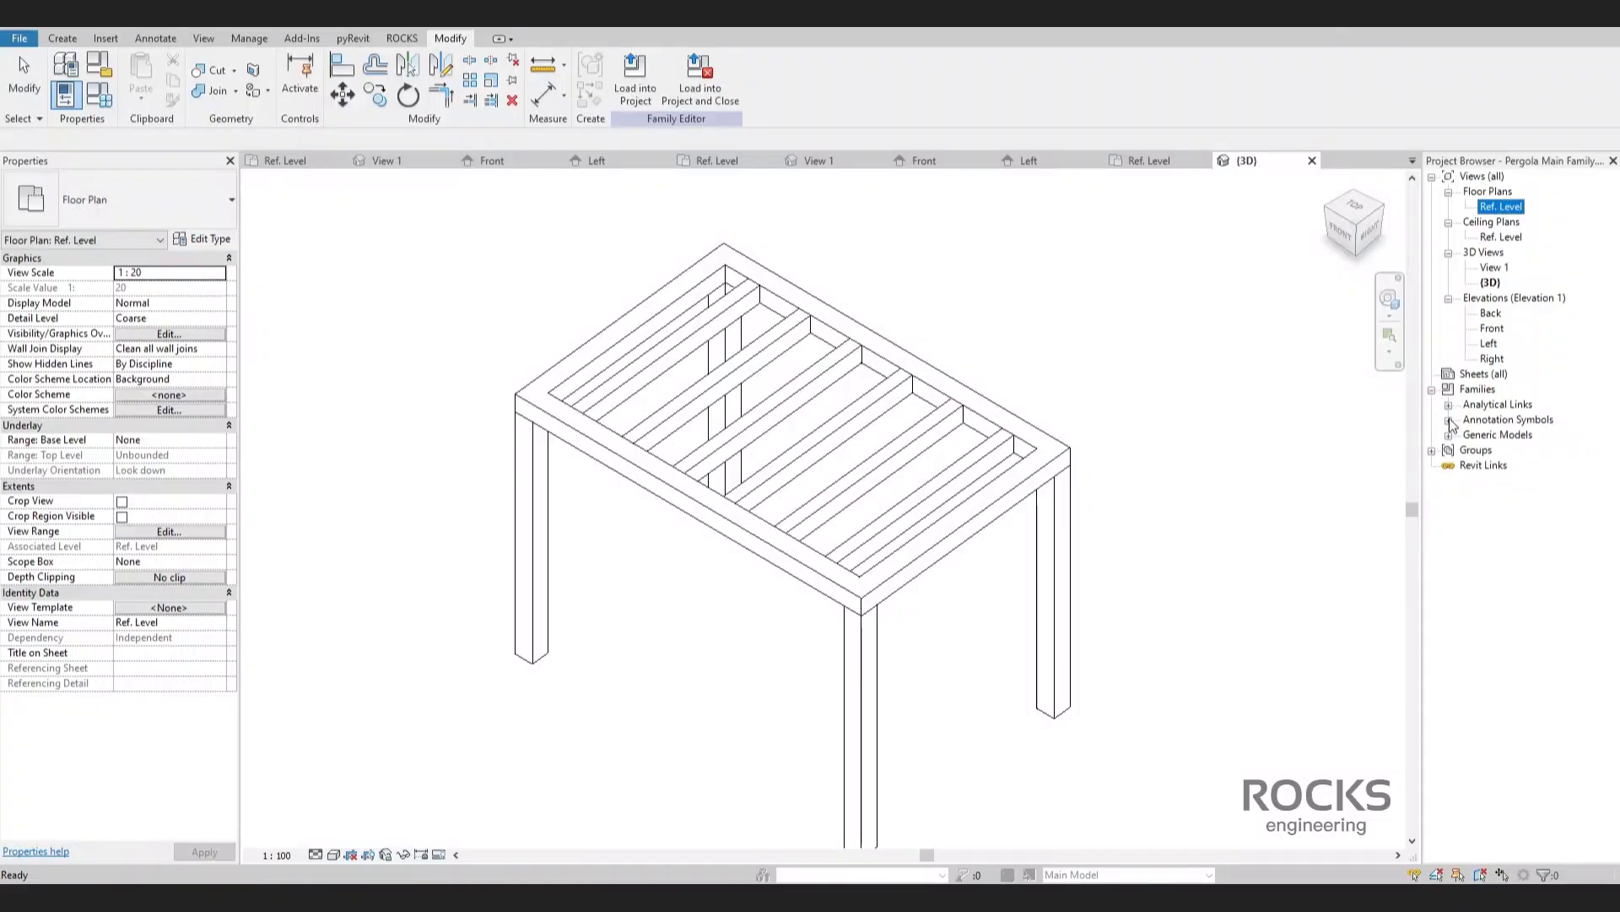
# Rename the nested generic model Family6 and its type as Pergola Rips.
pyautogui.click(1449, 435)
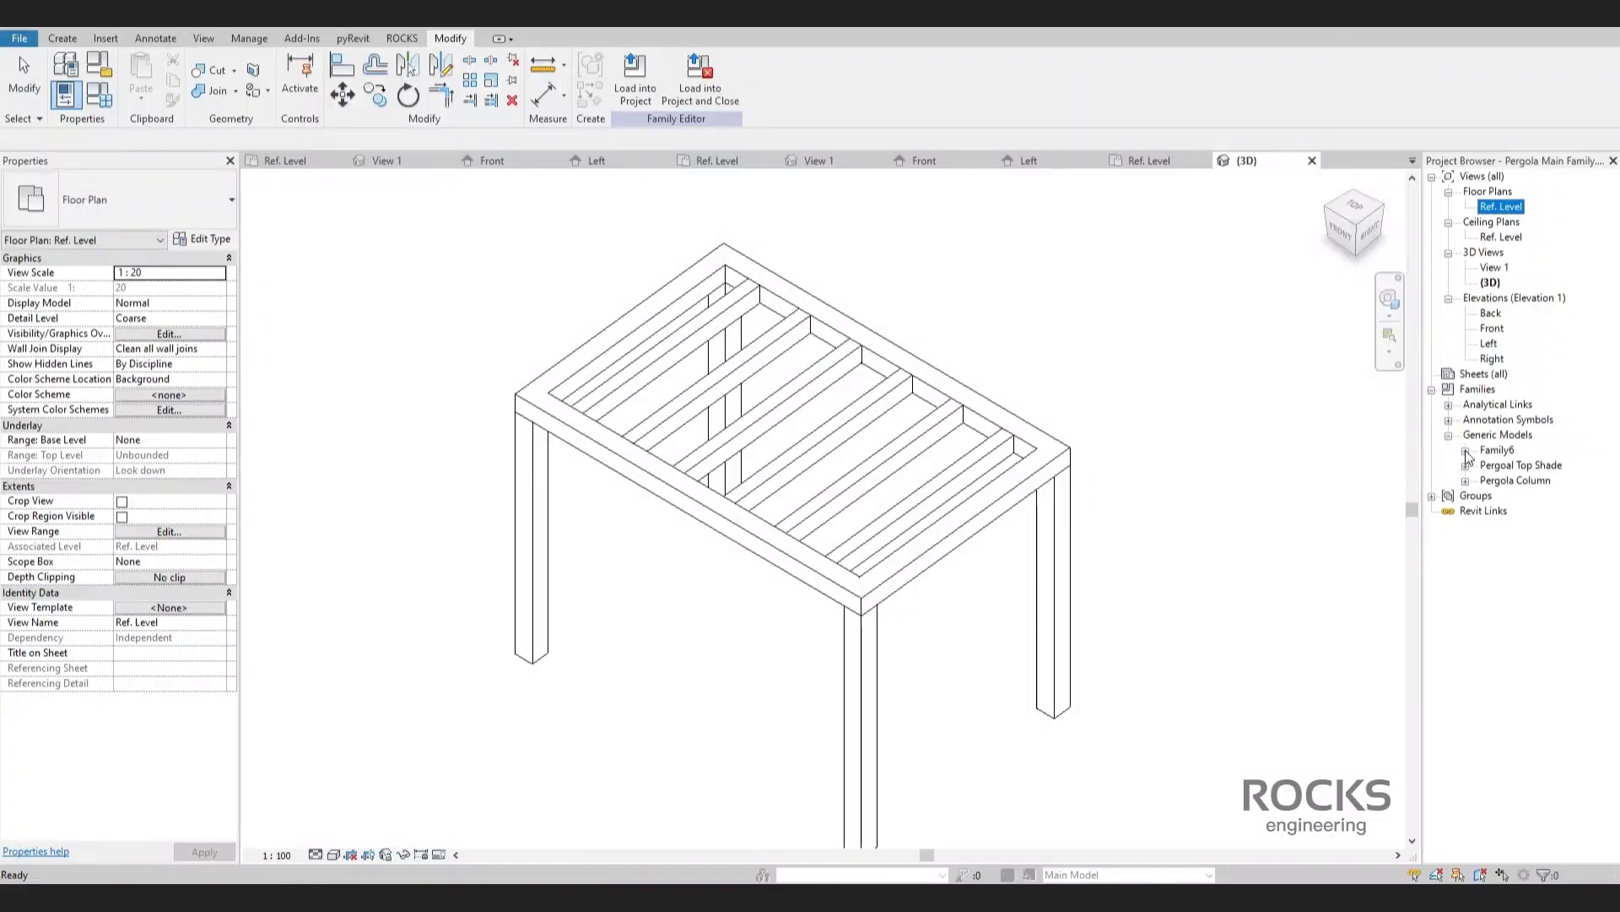
pyautogui.click(1486, 451)
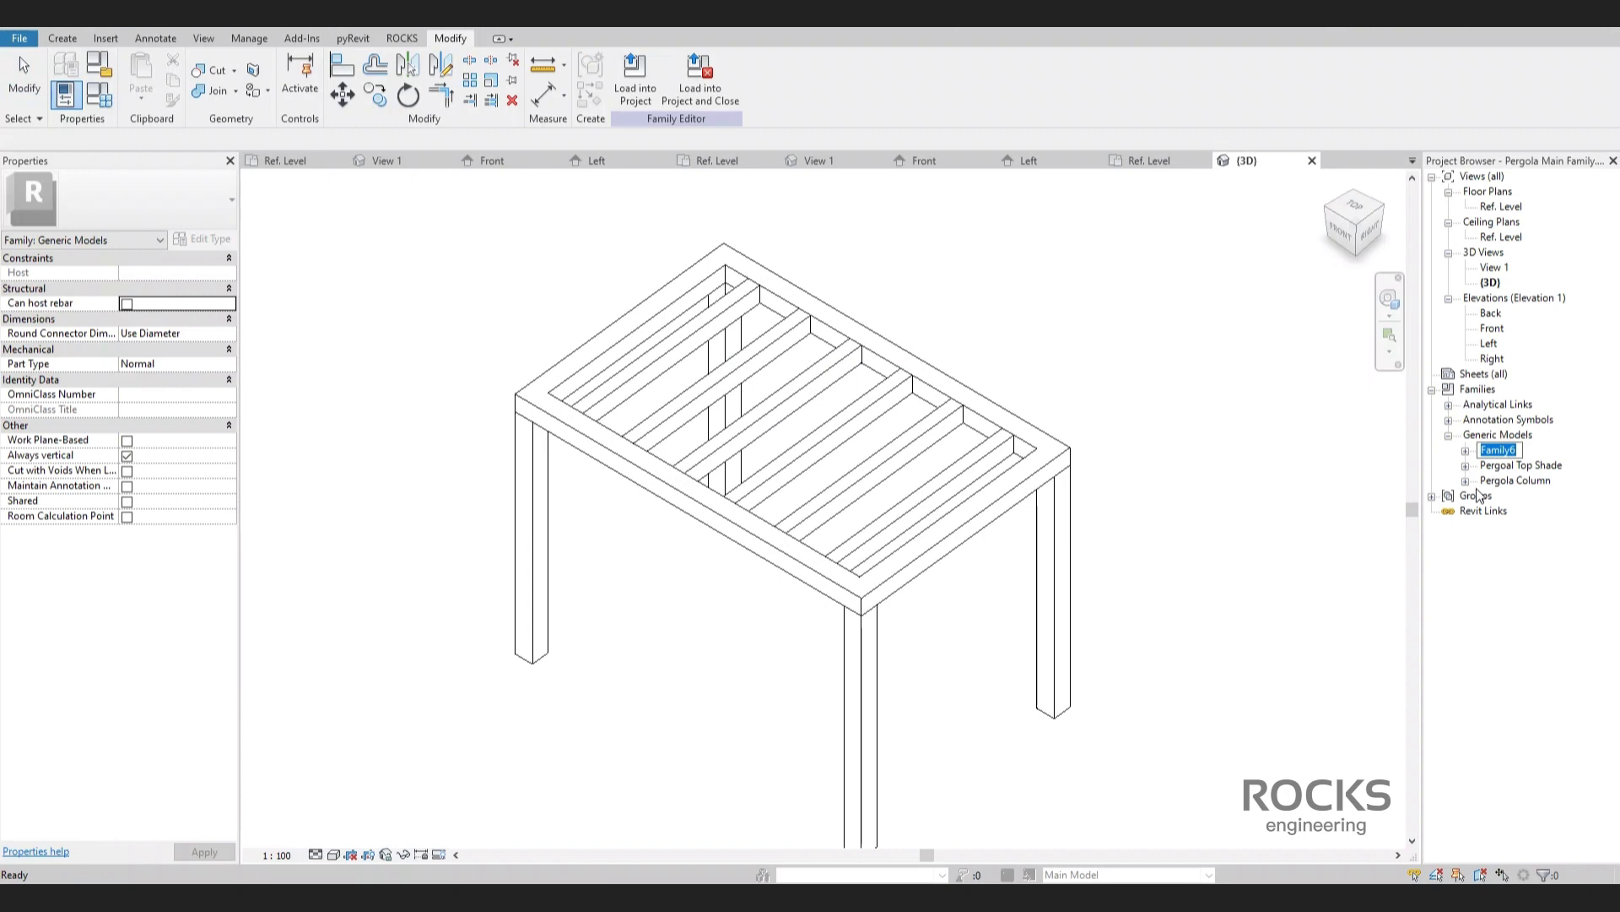
pyautogui.write('Per')
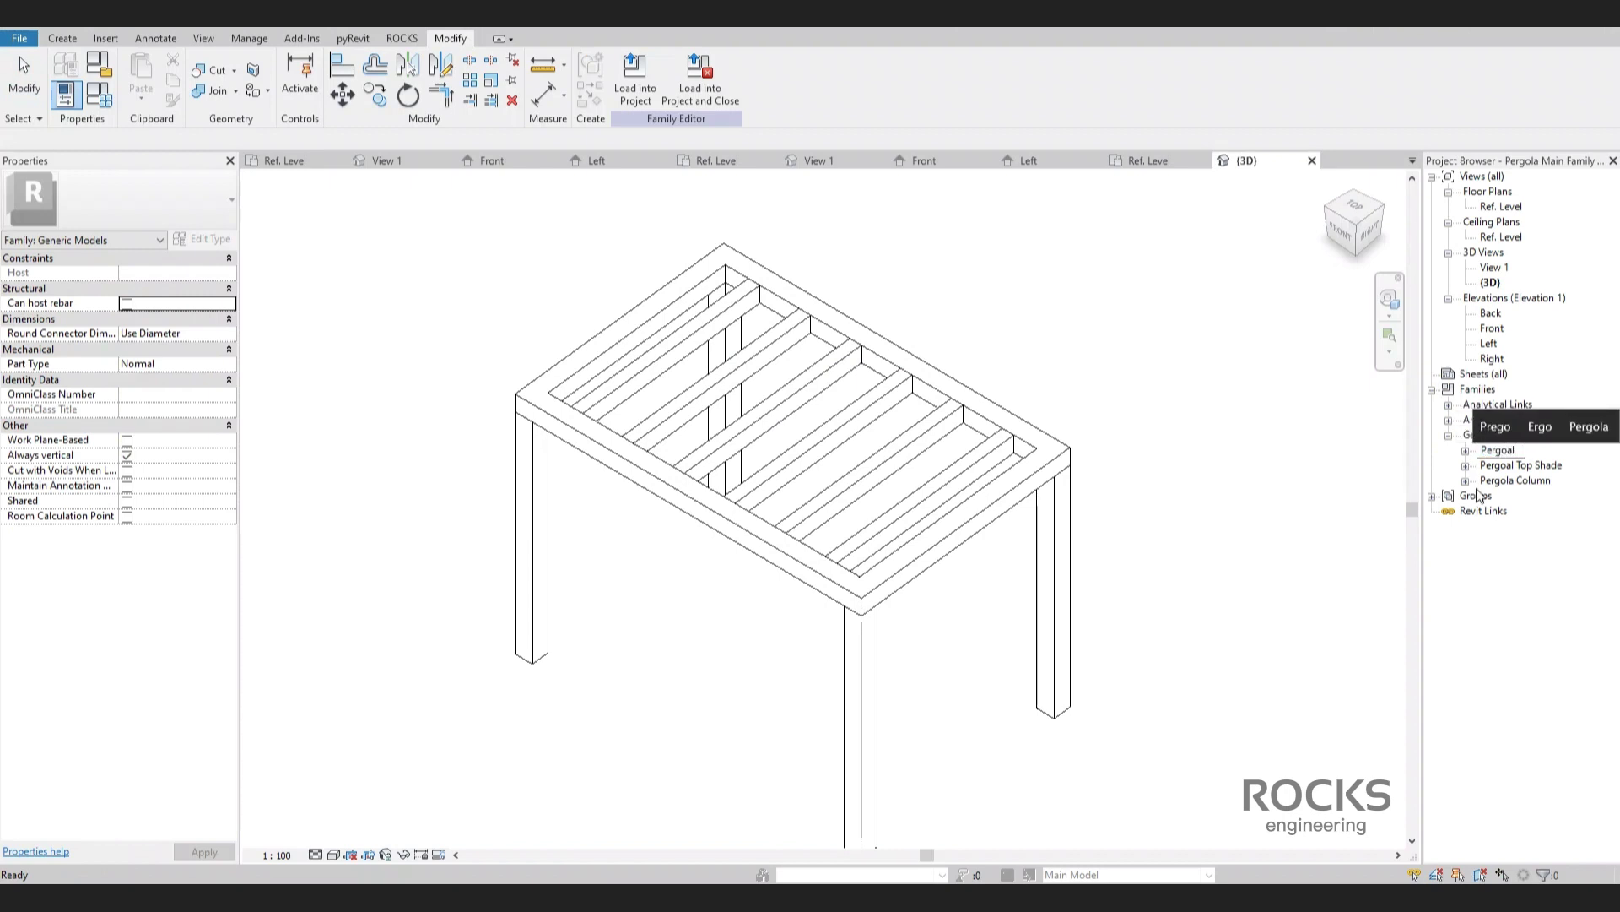
pyautogui.write('goal')
pyautogui.press('BackSpace')
pyautogui.press('BackSpace')
pyautogui.write('la Rips')
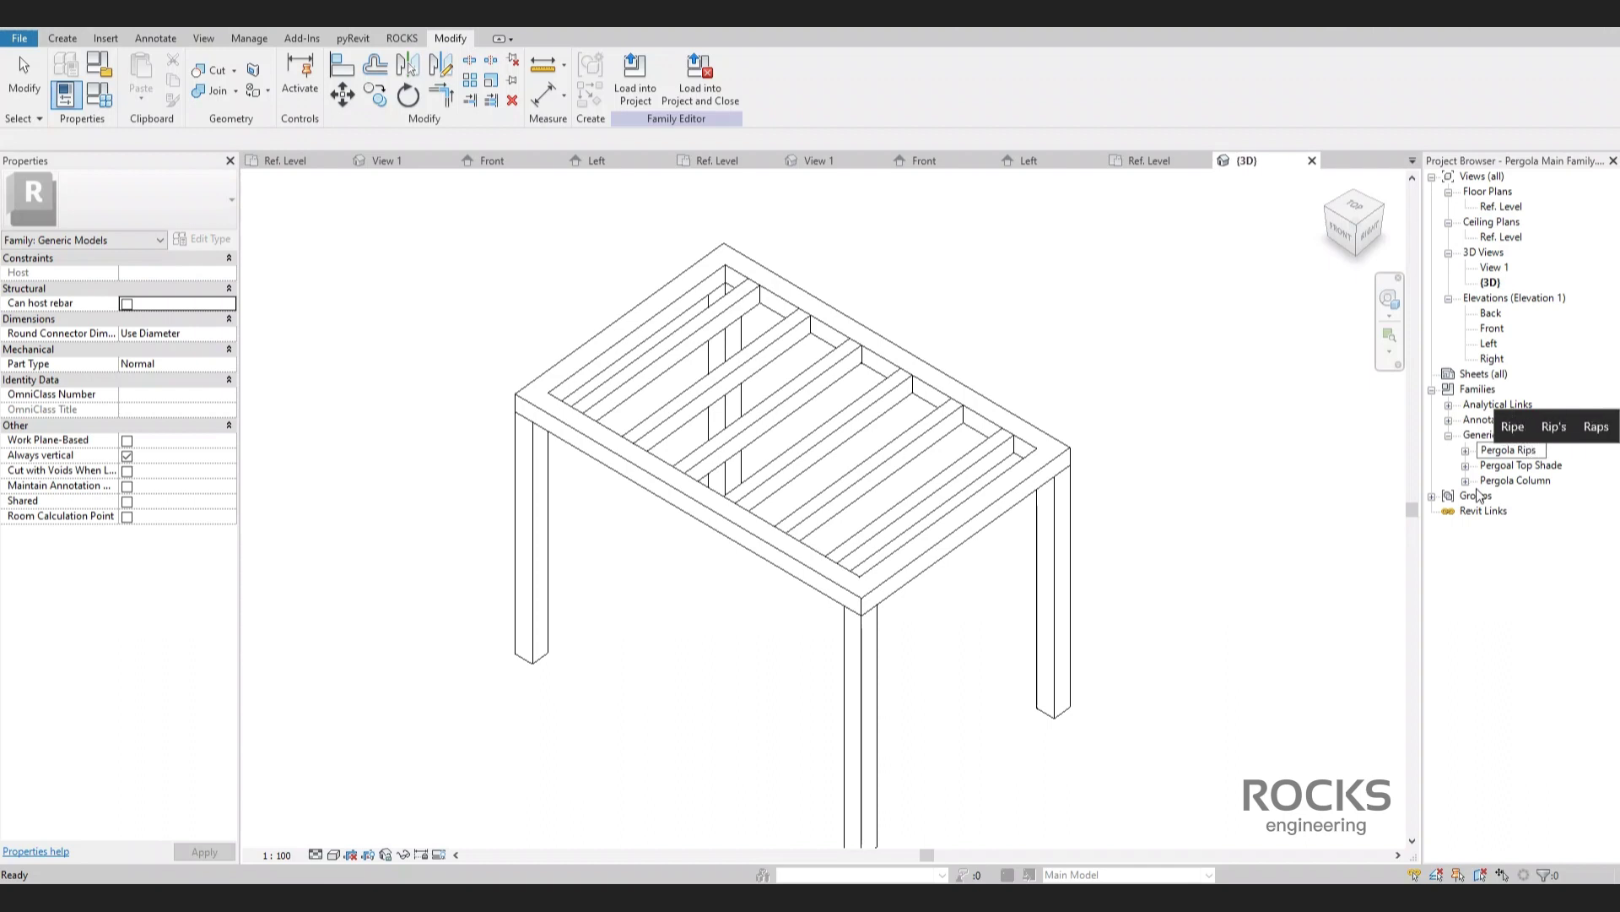
pyautogui.press('Return')
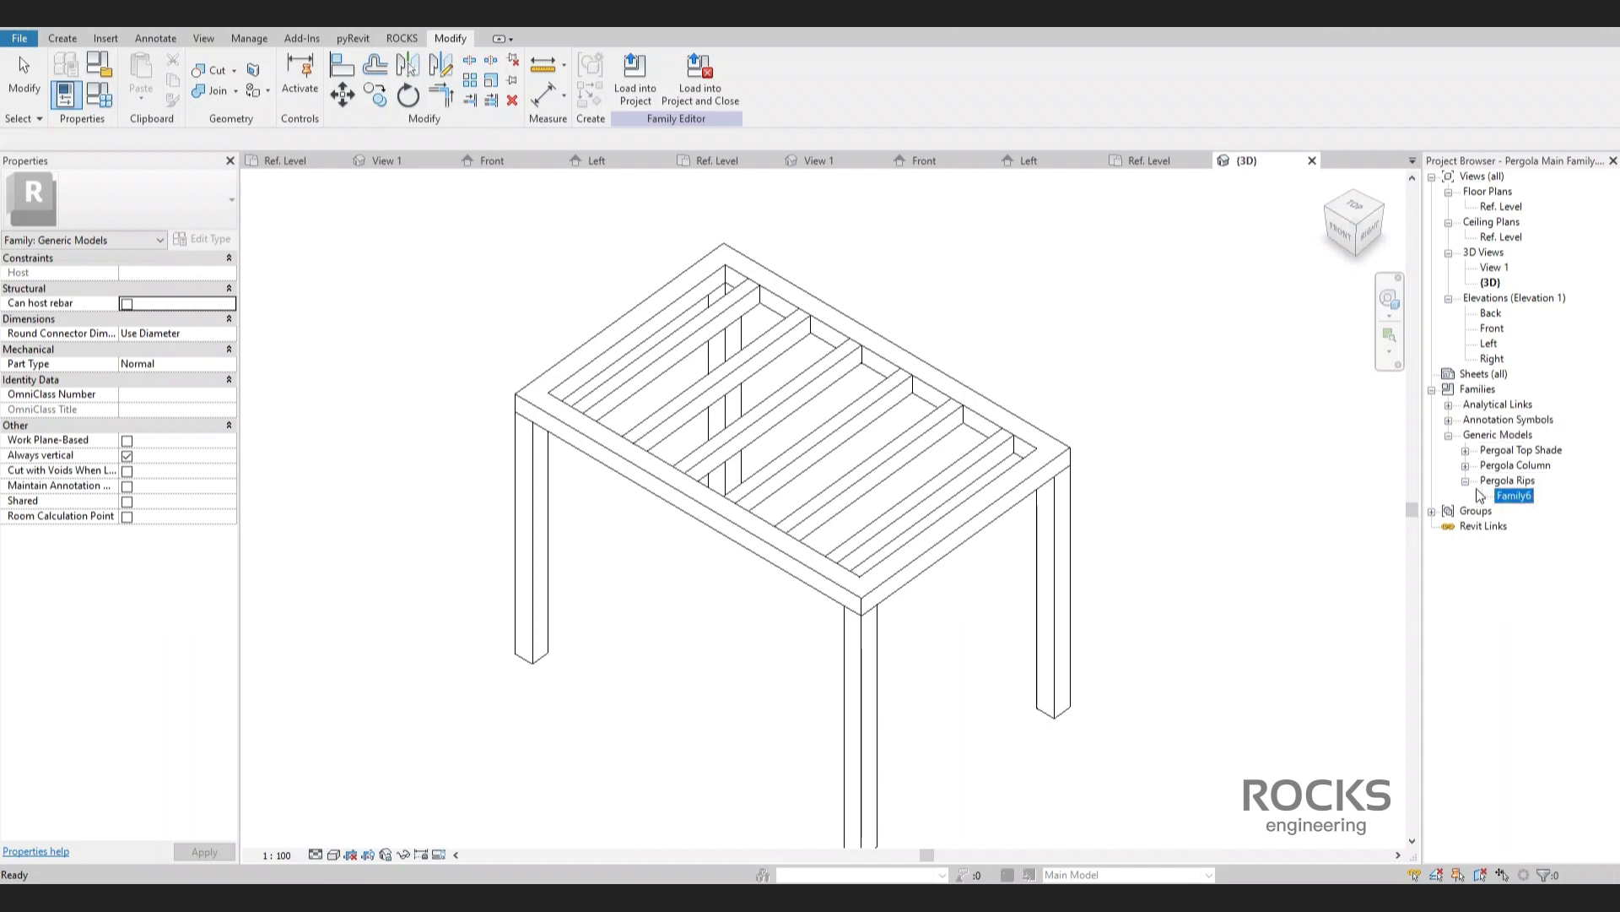
pyautogui.press('F2')
pyautogui.press('Return')
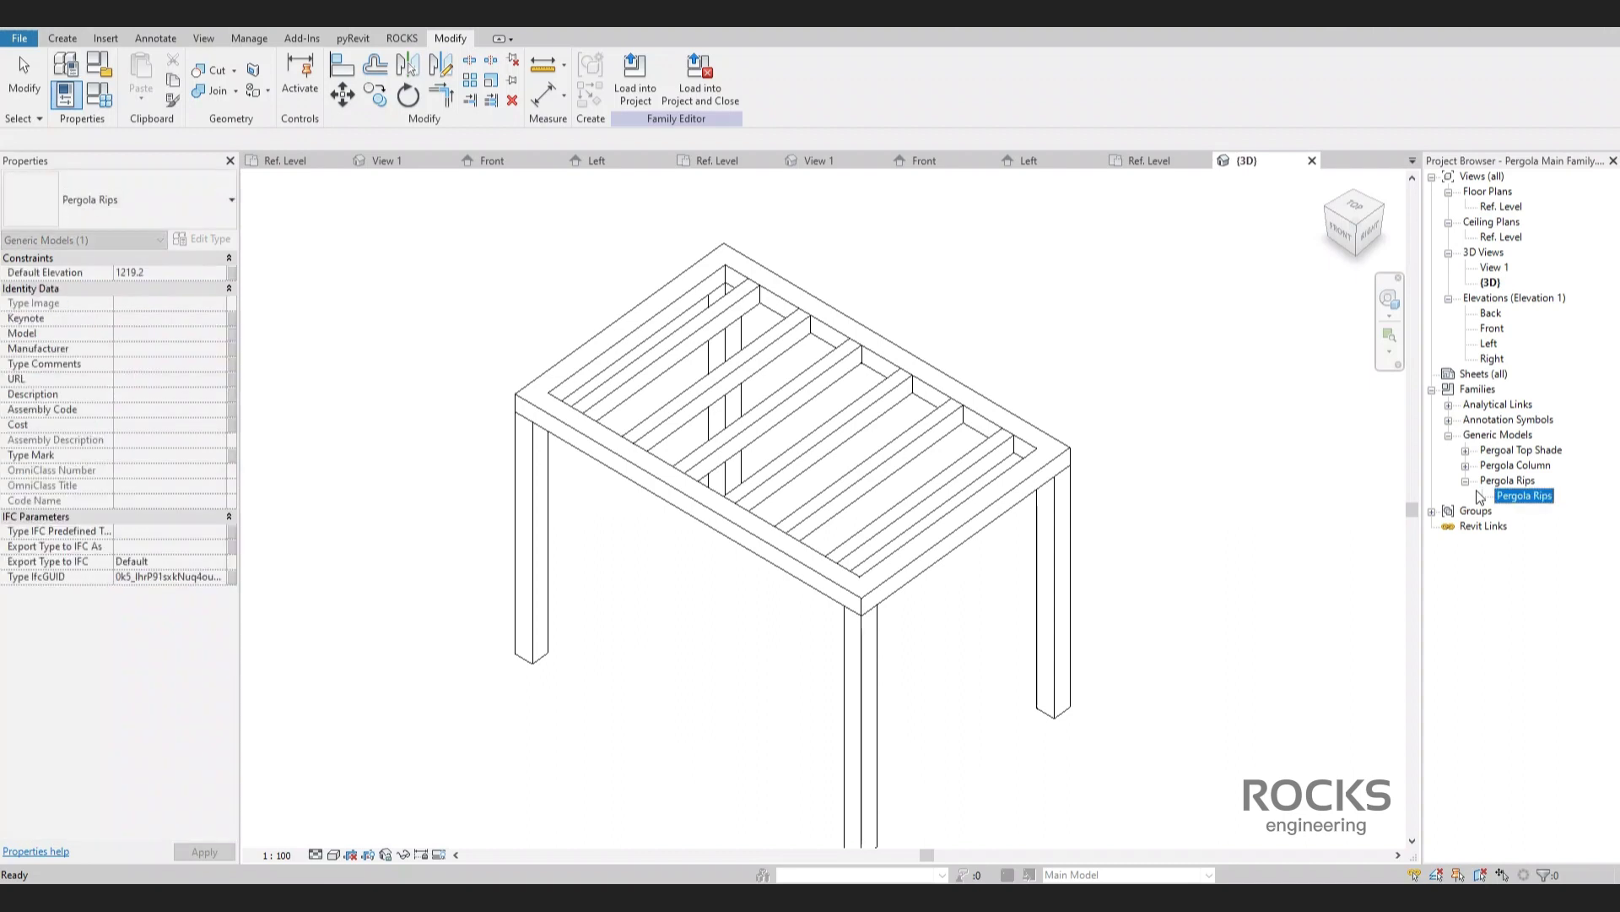
# Make the main pergola family work plane-based and load it into Project1.
pyautogui.click(462, 289)
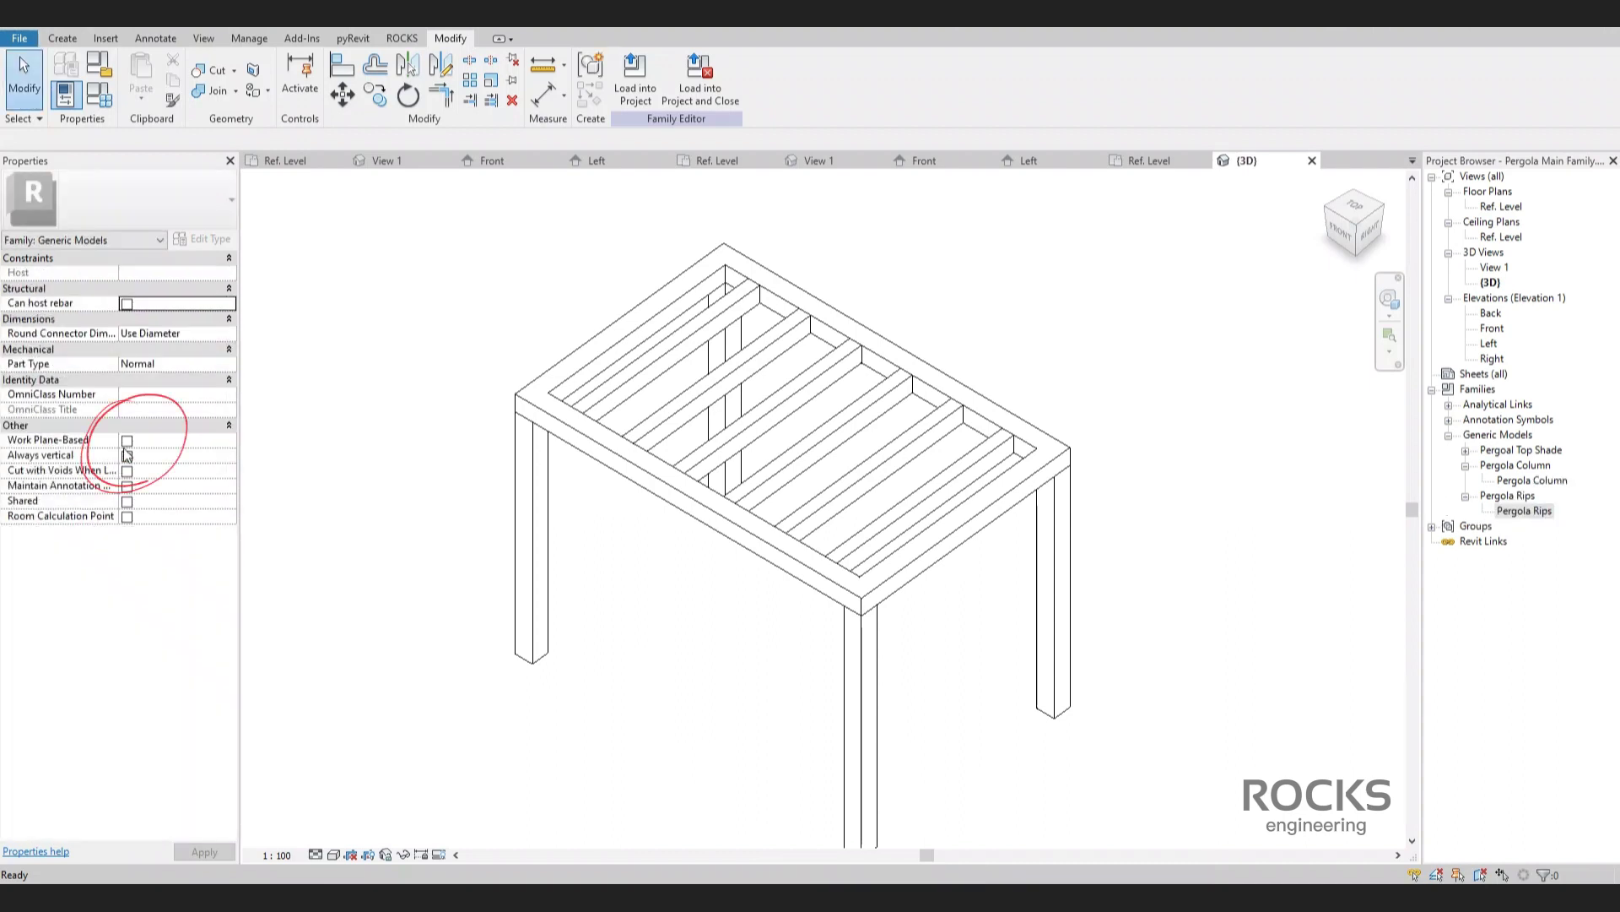
pyautogui.click(634, 77)
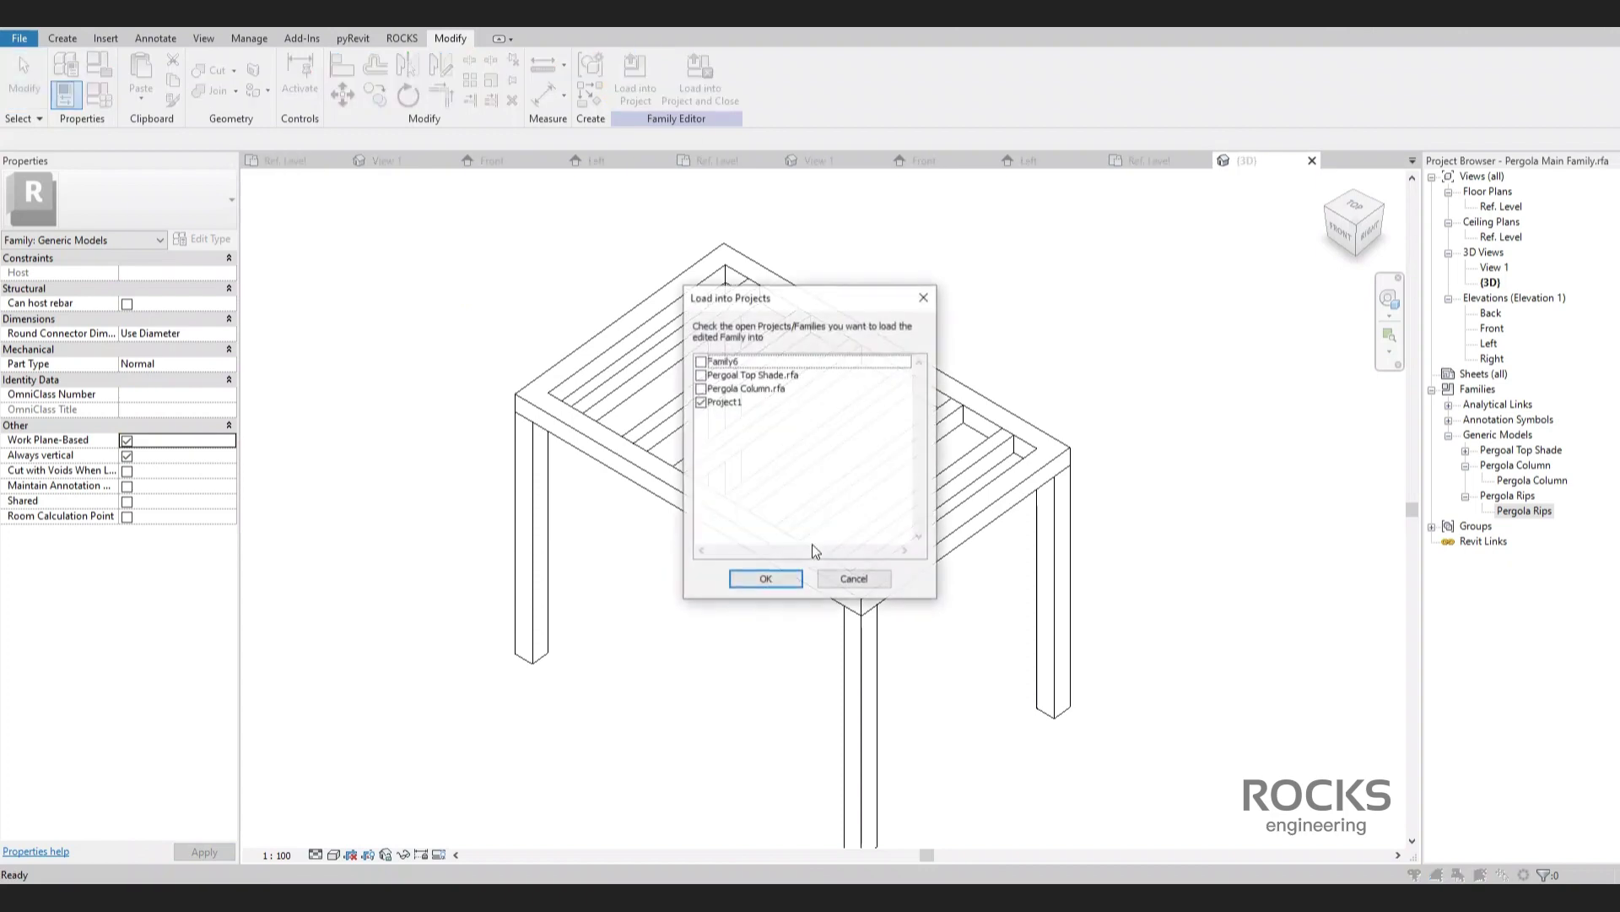
pyautogui.click(768, 575)
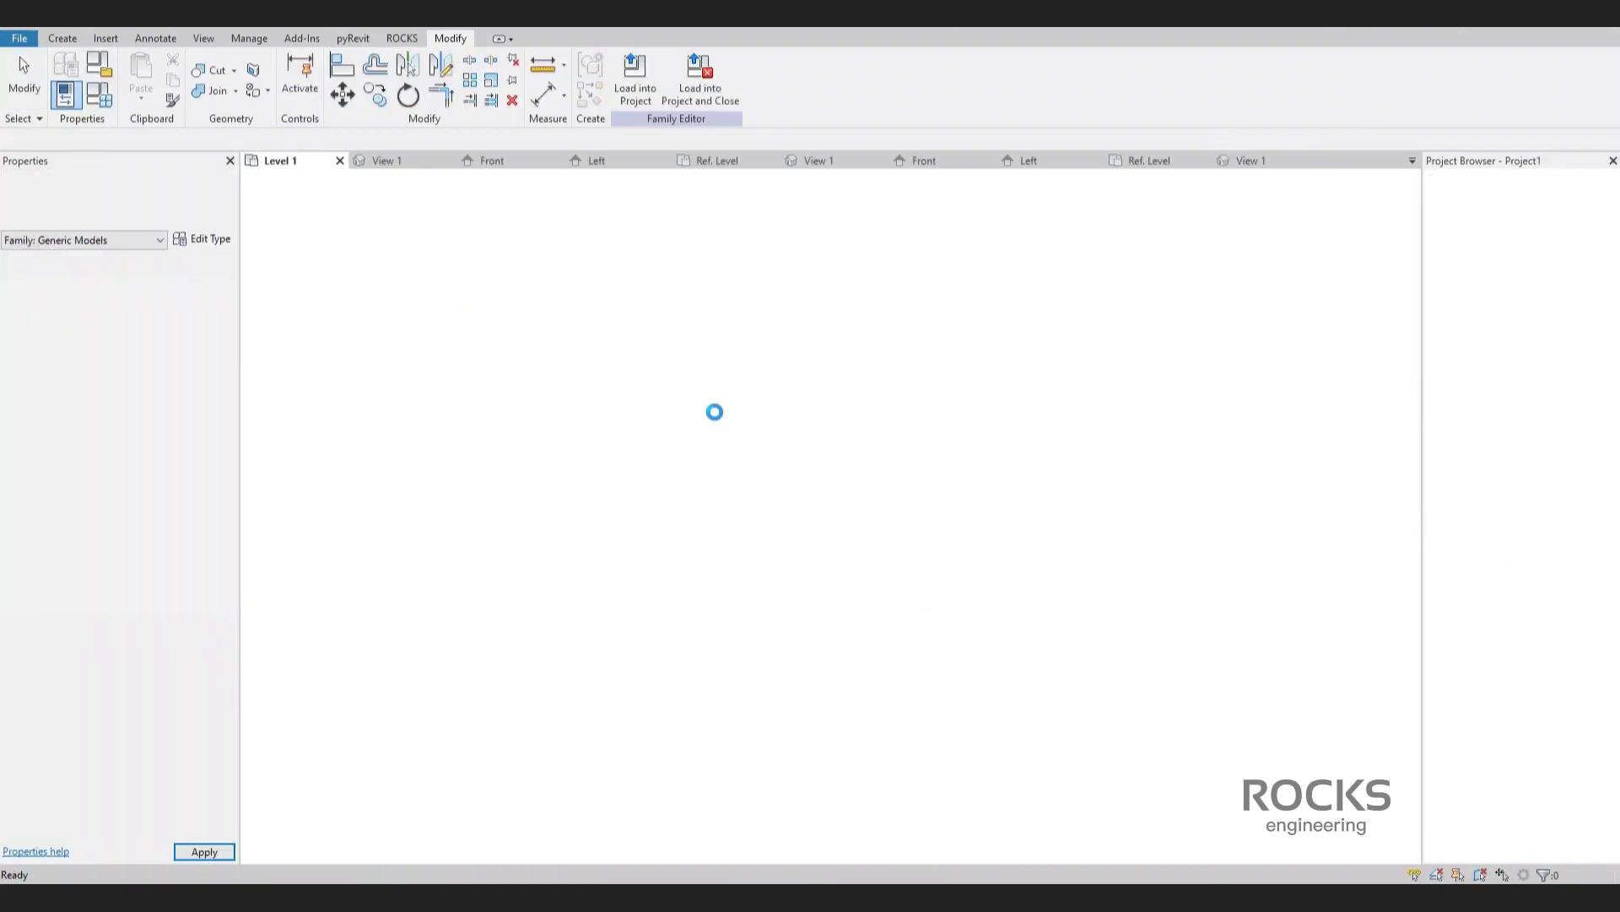
# Place one Pergola Main Family instance between the elevation markers on the Level 1 plan.
pyautogui.press('Escape')
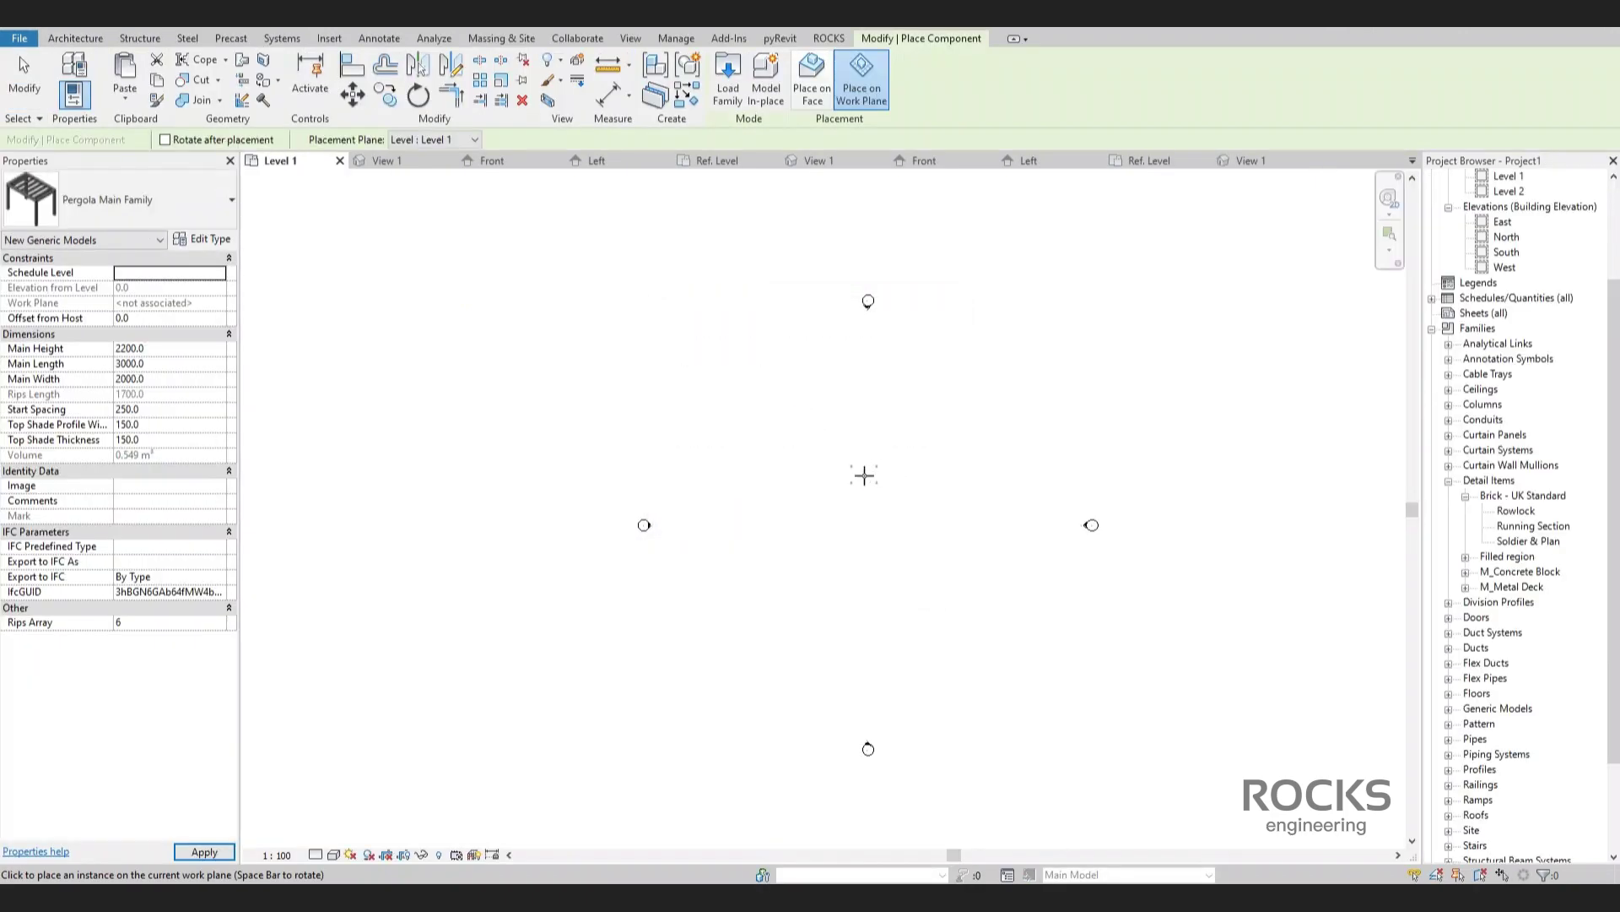
pyautogui.scroll(3, 866, 486)
pyautogui.click(867, 491)
pyautogui.press('Escape')
pyautogui.press('Escape')
# Open the project's default 3D view and set it to a 1:20 scale with a shaded visual style.
pyautogui.click(279, 13)
pyautogui.scroll(6, 844, 448)
pyautogui.moveTo(870, 490)
pyautogui.mouseDown(button='middle')
pyautogui.moveTo(843, 605)
pyautogui.moveTo(785, 590)
pyautogui.mouseUp(button='middle')
pyautogui.click(277, 855)
pyautogui.click(308, 692)
pyautogui.click(333, 855)
pyautogui.click(363, 763)
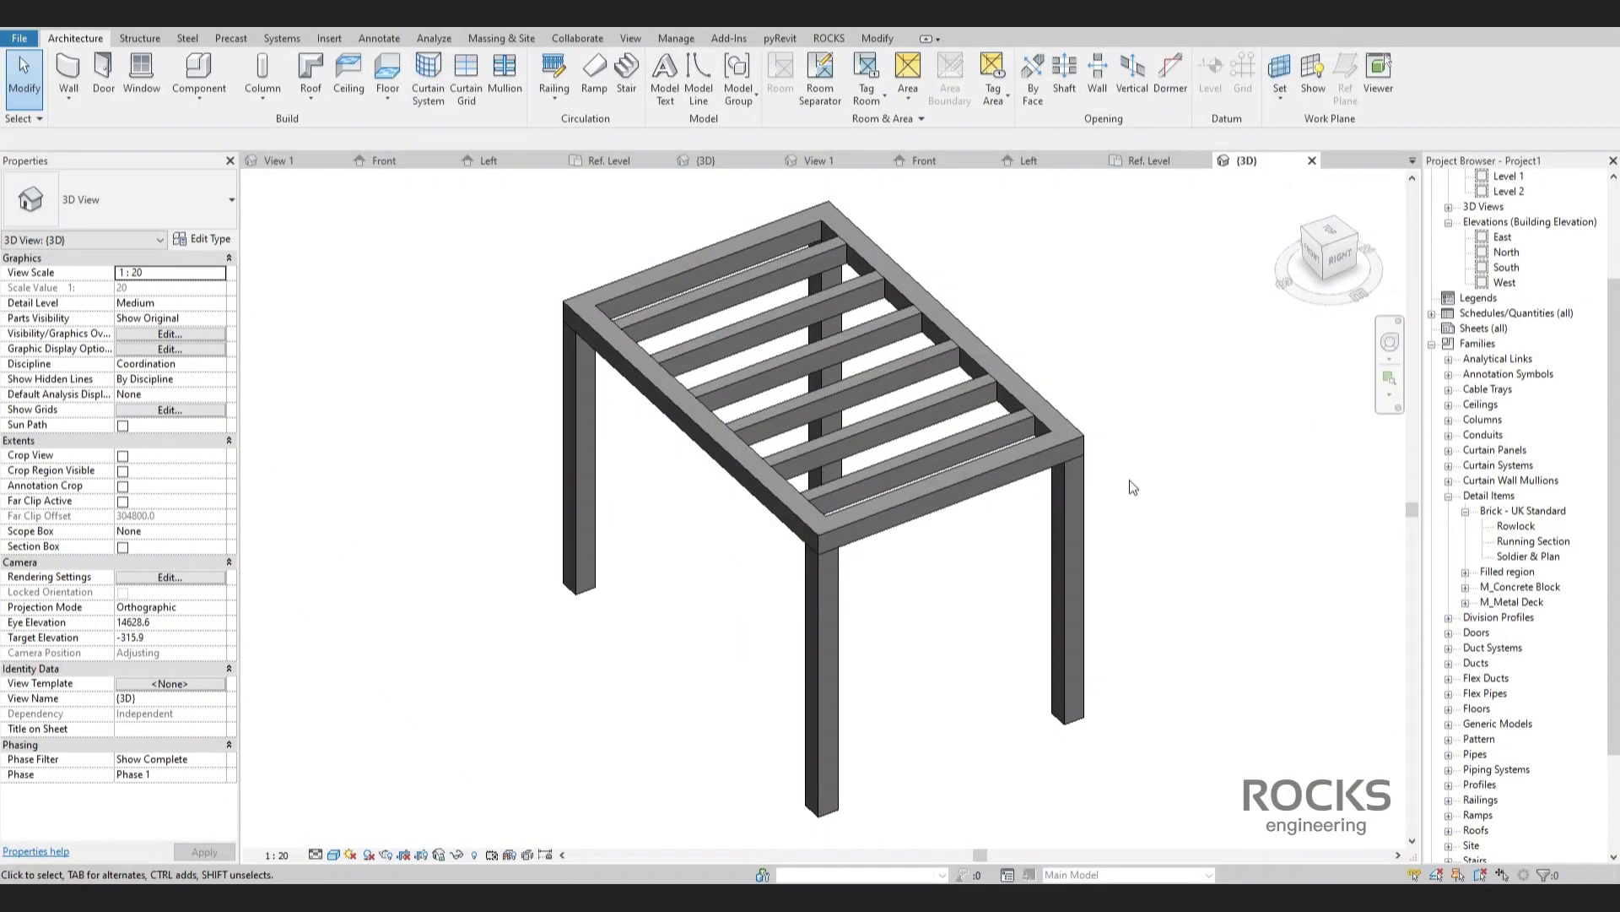
# Create a displacement set from the pergola, try raising it by about 608 mm, and undo the move.
pyautogui.click(1031, 423)
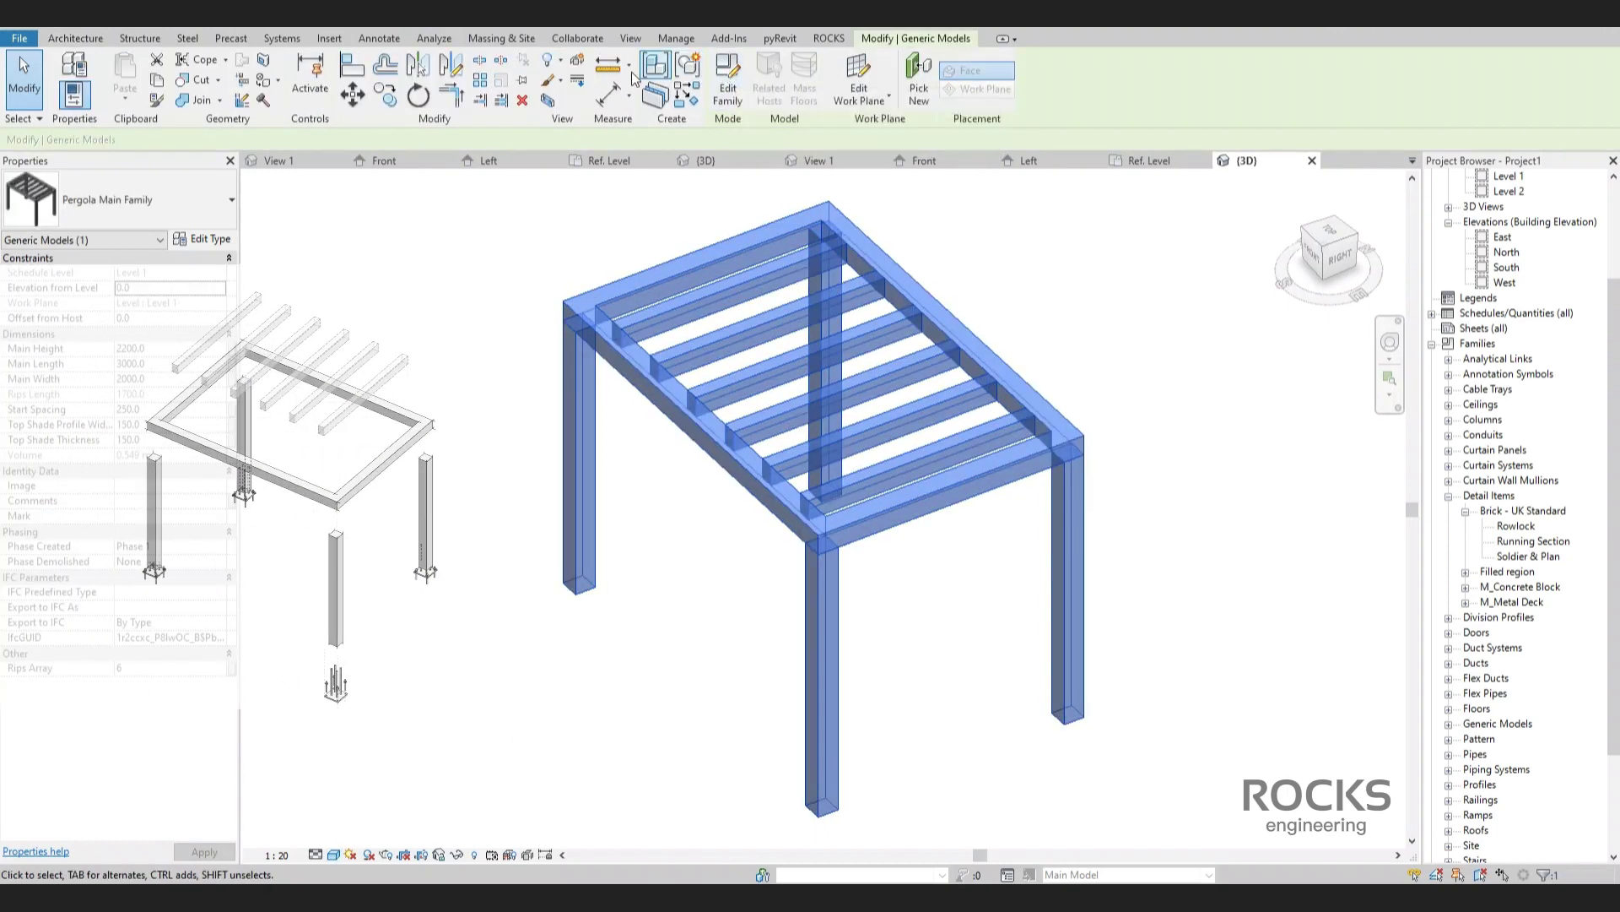
pyautogui.click(577, 81)
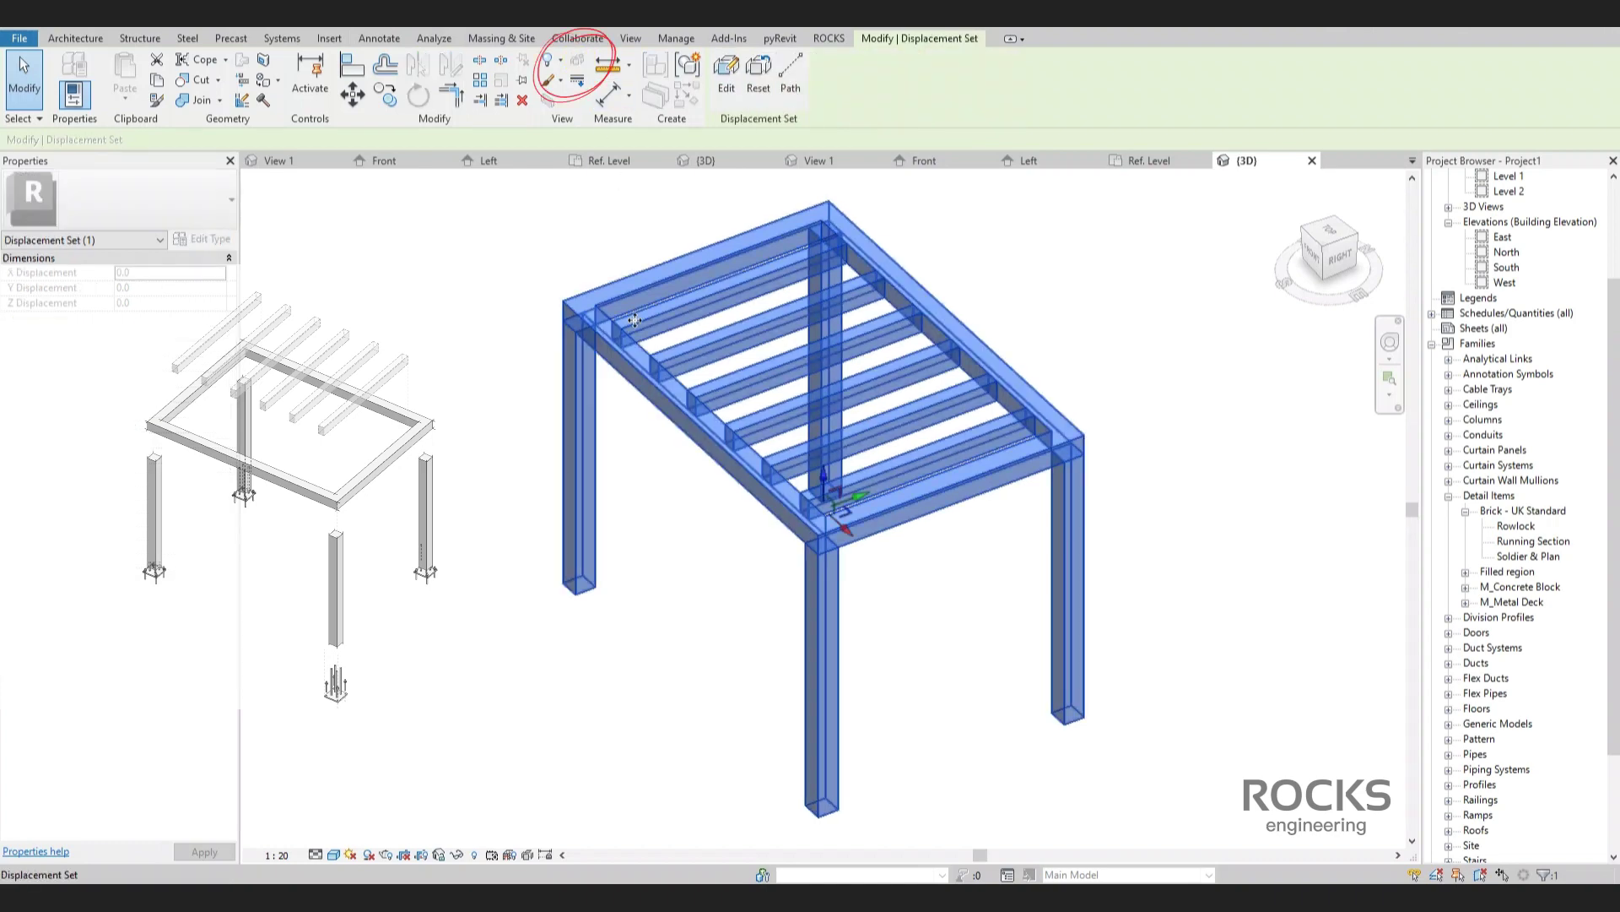
pyautogui.click(745, 584)
pyautogui.click(795, 528)
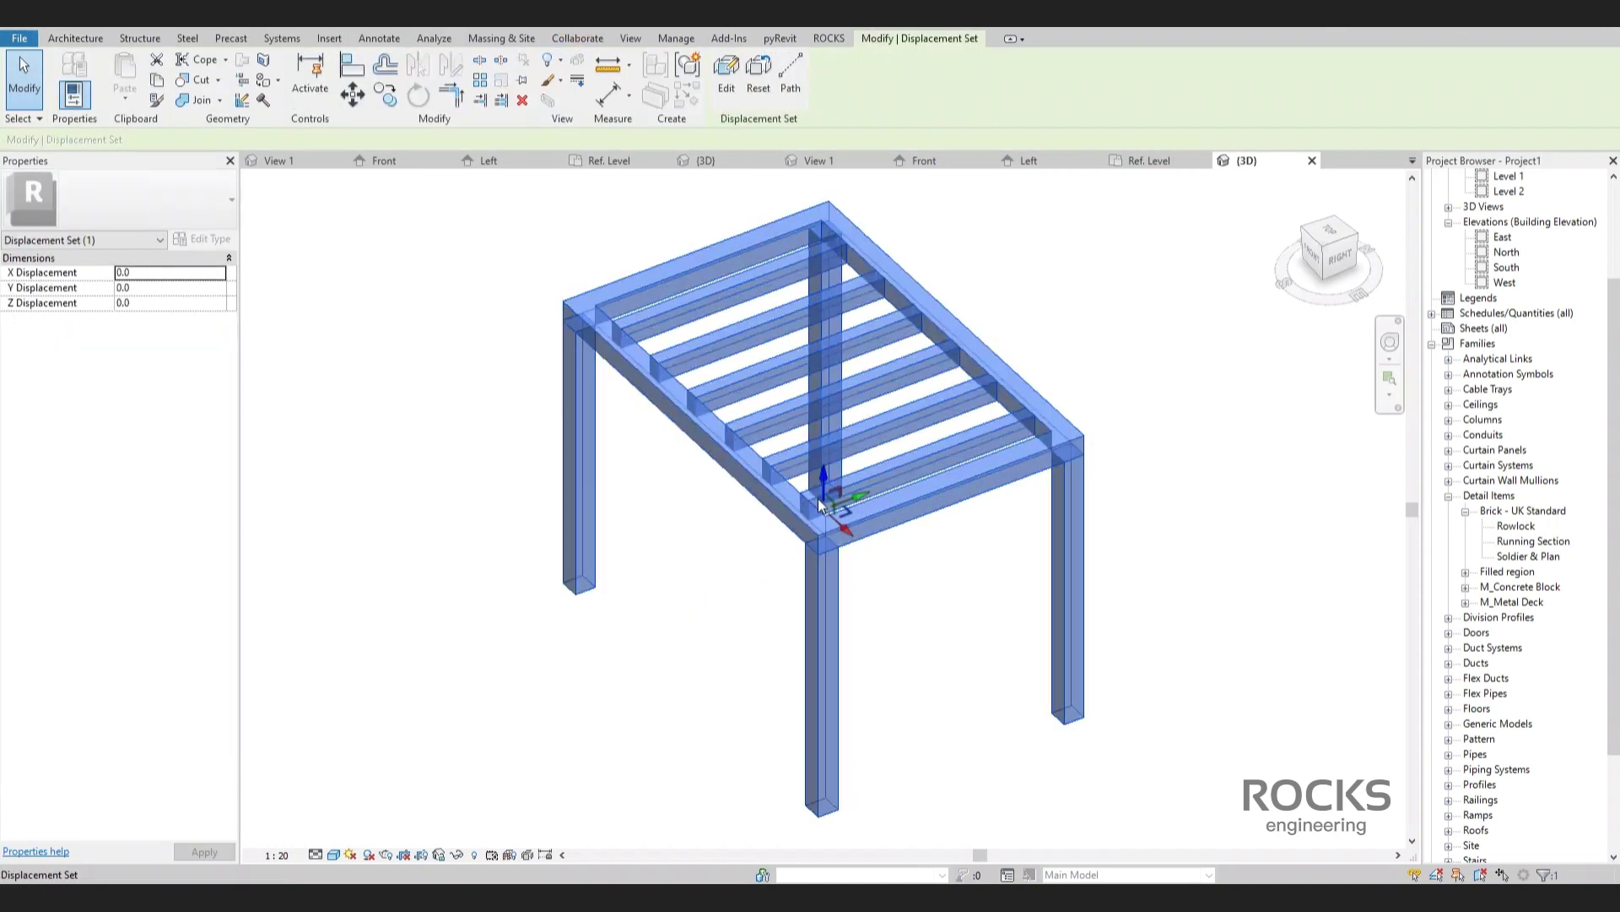
pyautogui.moveTo(824, 475); pyautogui.dragTo(828, 398)
pyautogui.hotkey('ctrl', 'z')
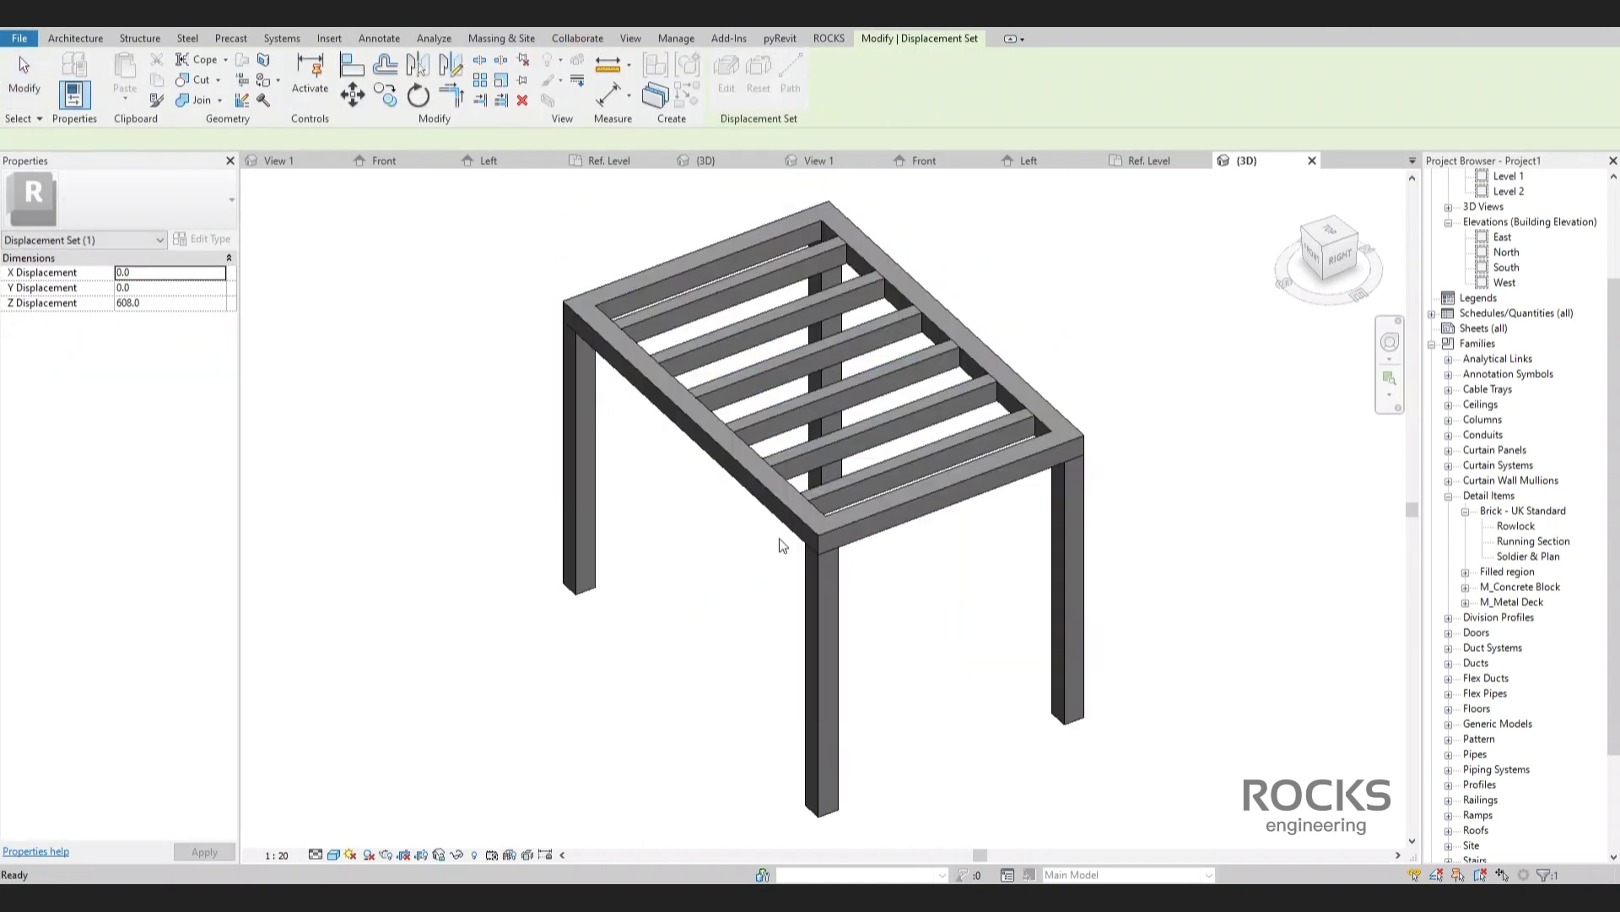
# Reset the pergola's displacement set.
pyautogui.click(781, 518)
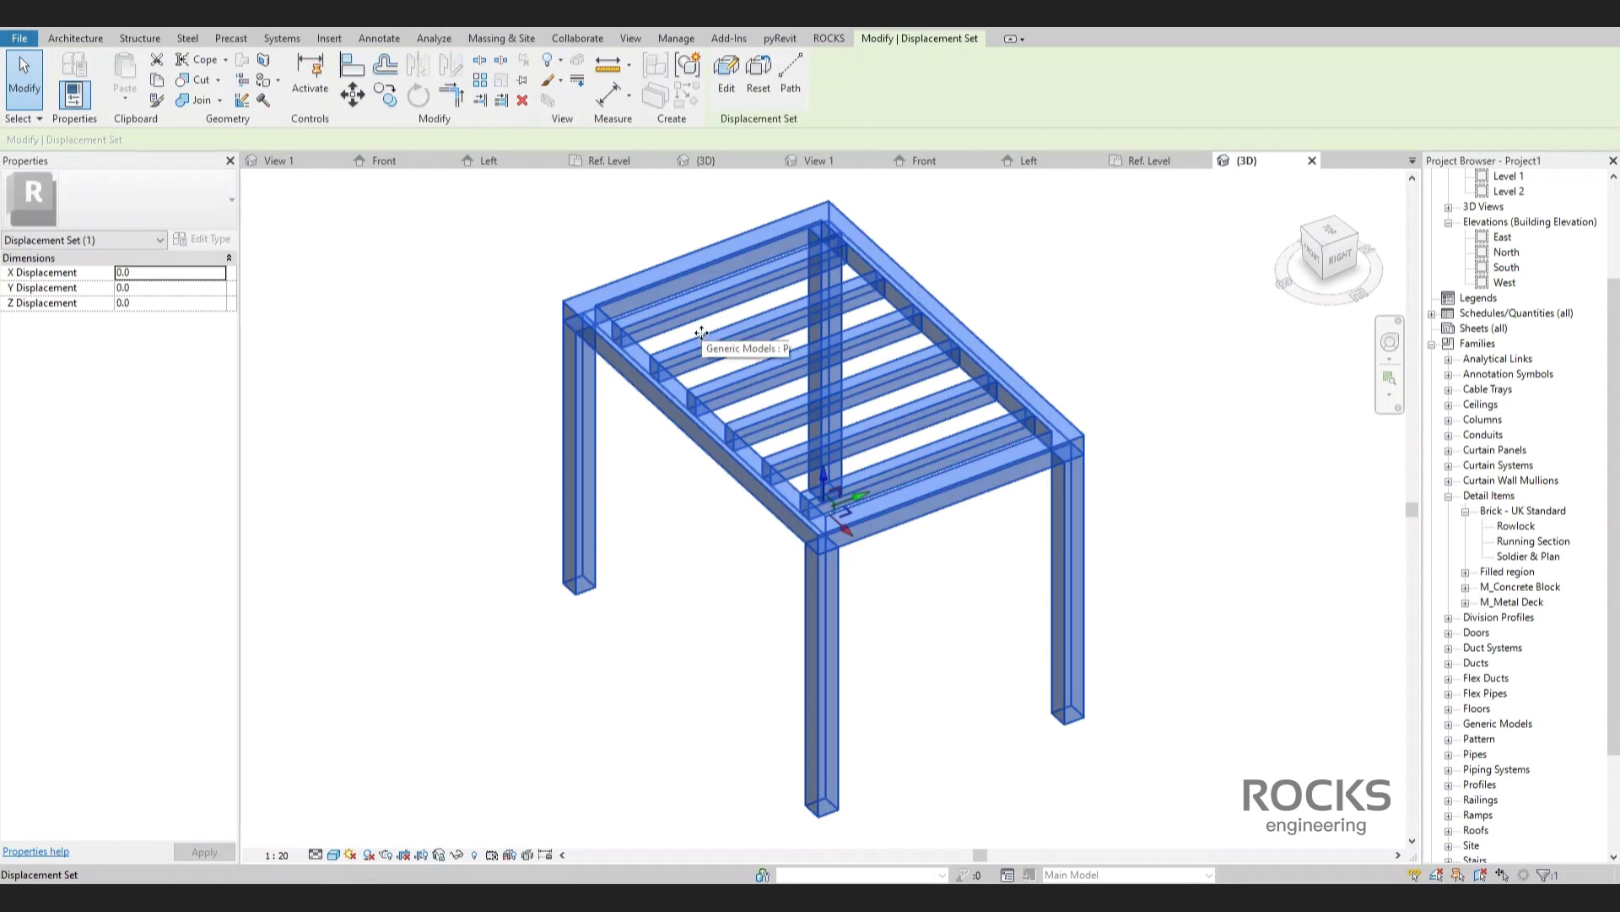
pyautogui.click(760, 81)
pyautogui.click(742, 496)
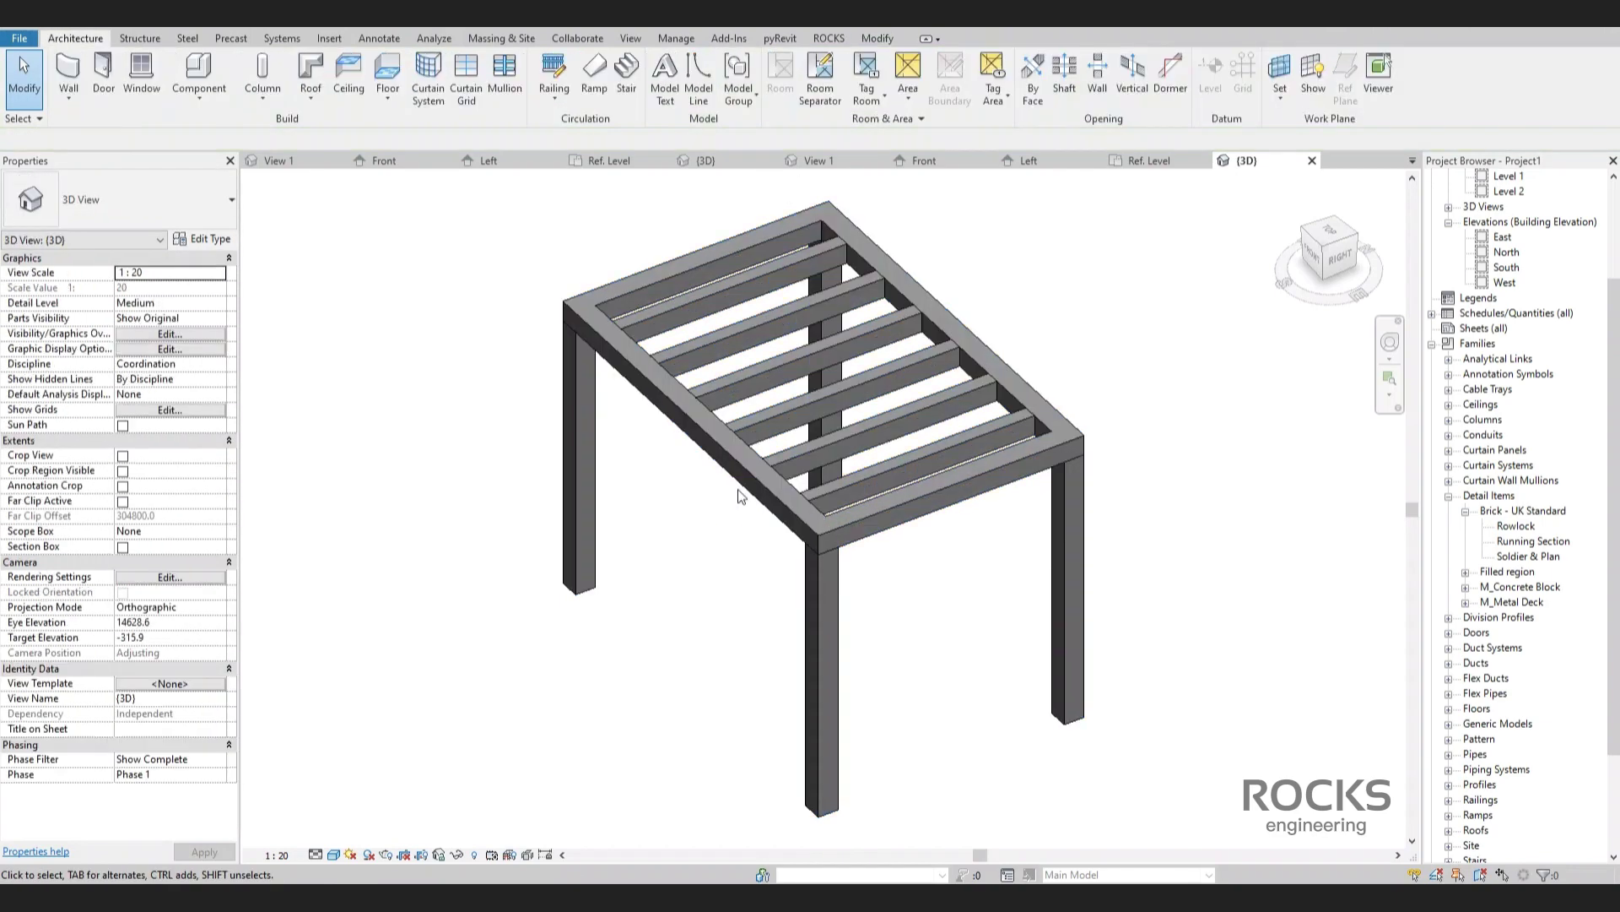
# Open the placed pergola's main family for editing.
pyautogui.click(743, 470)
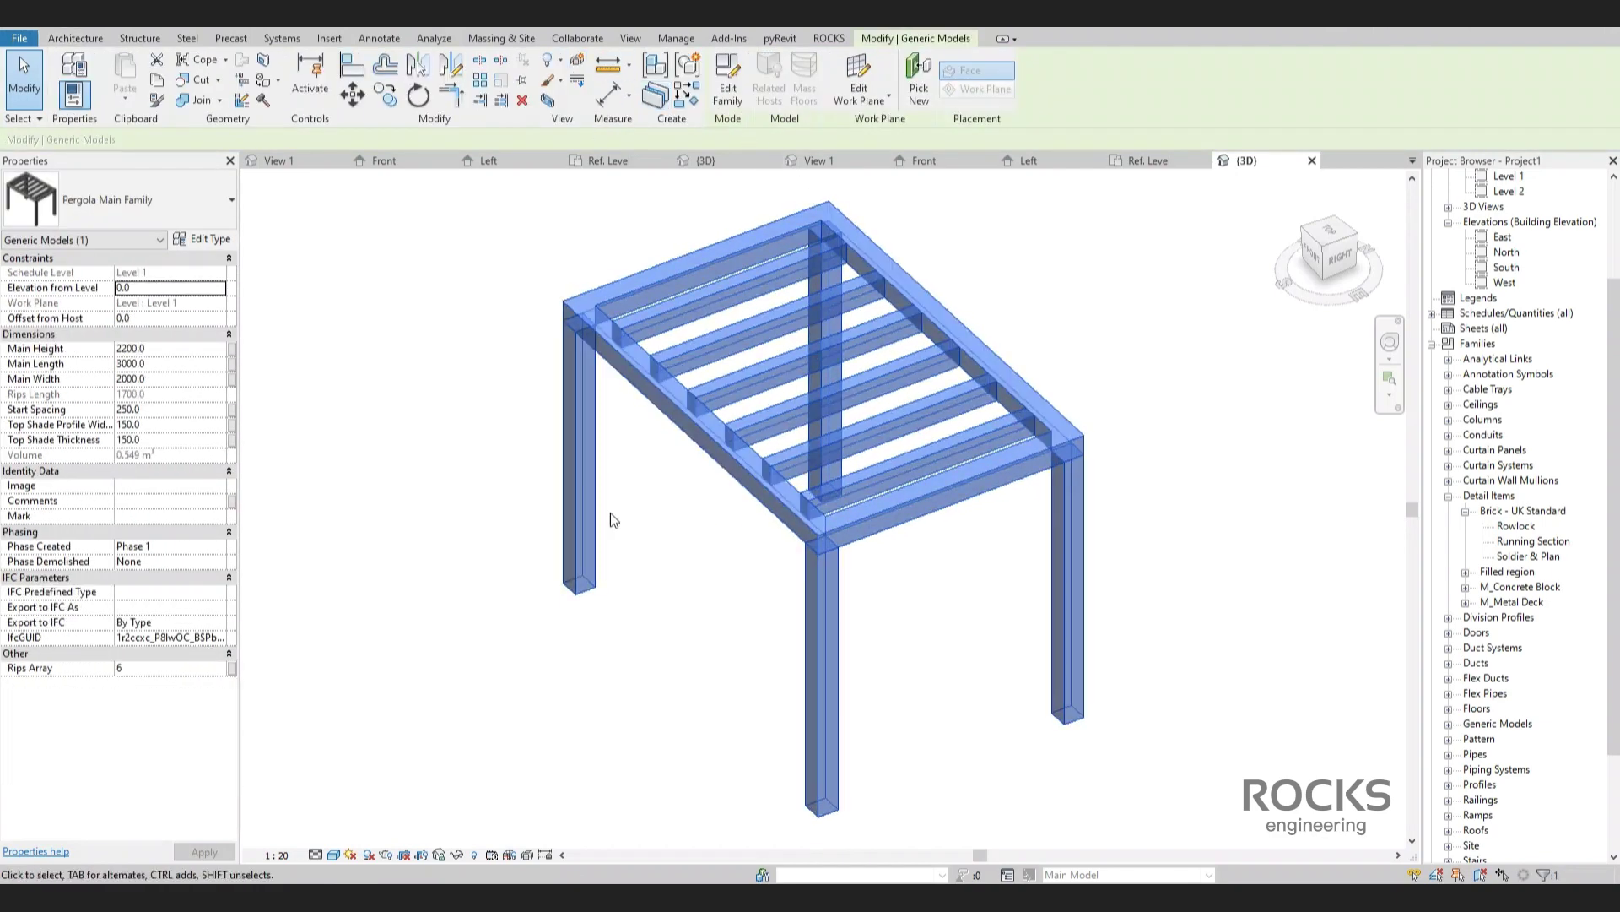
pyautogui.click(613, 519)
pyautogui.scroll(-1, 642, 581)
pyautogui.click(716, 478)
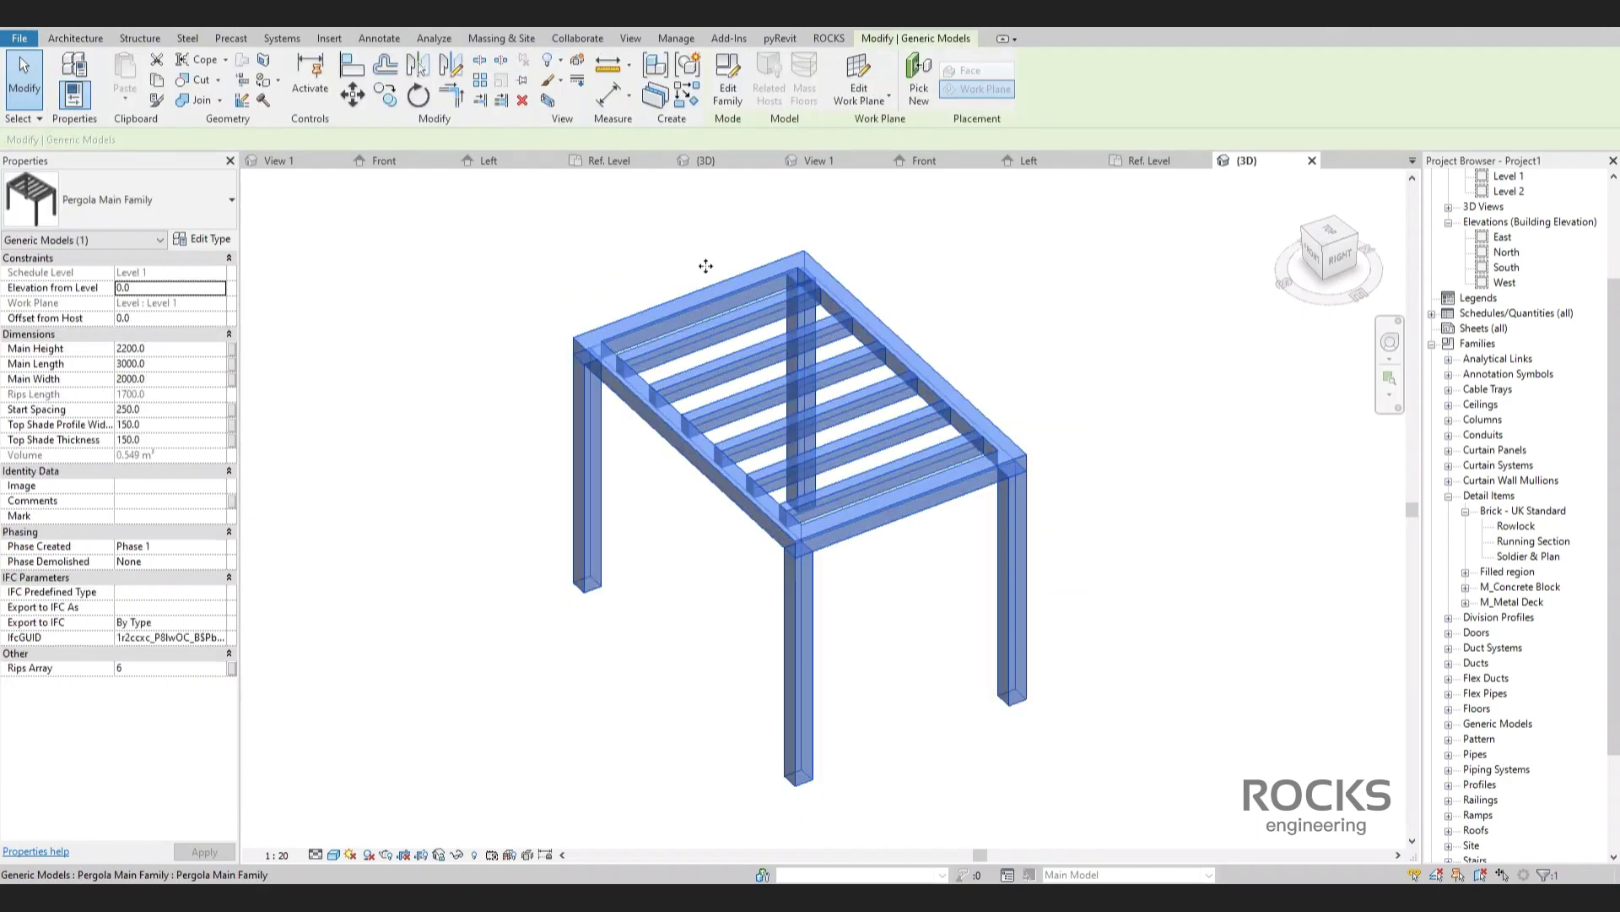
pyautogui.click(728, 89)
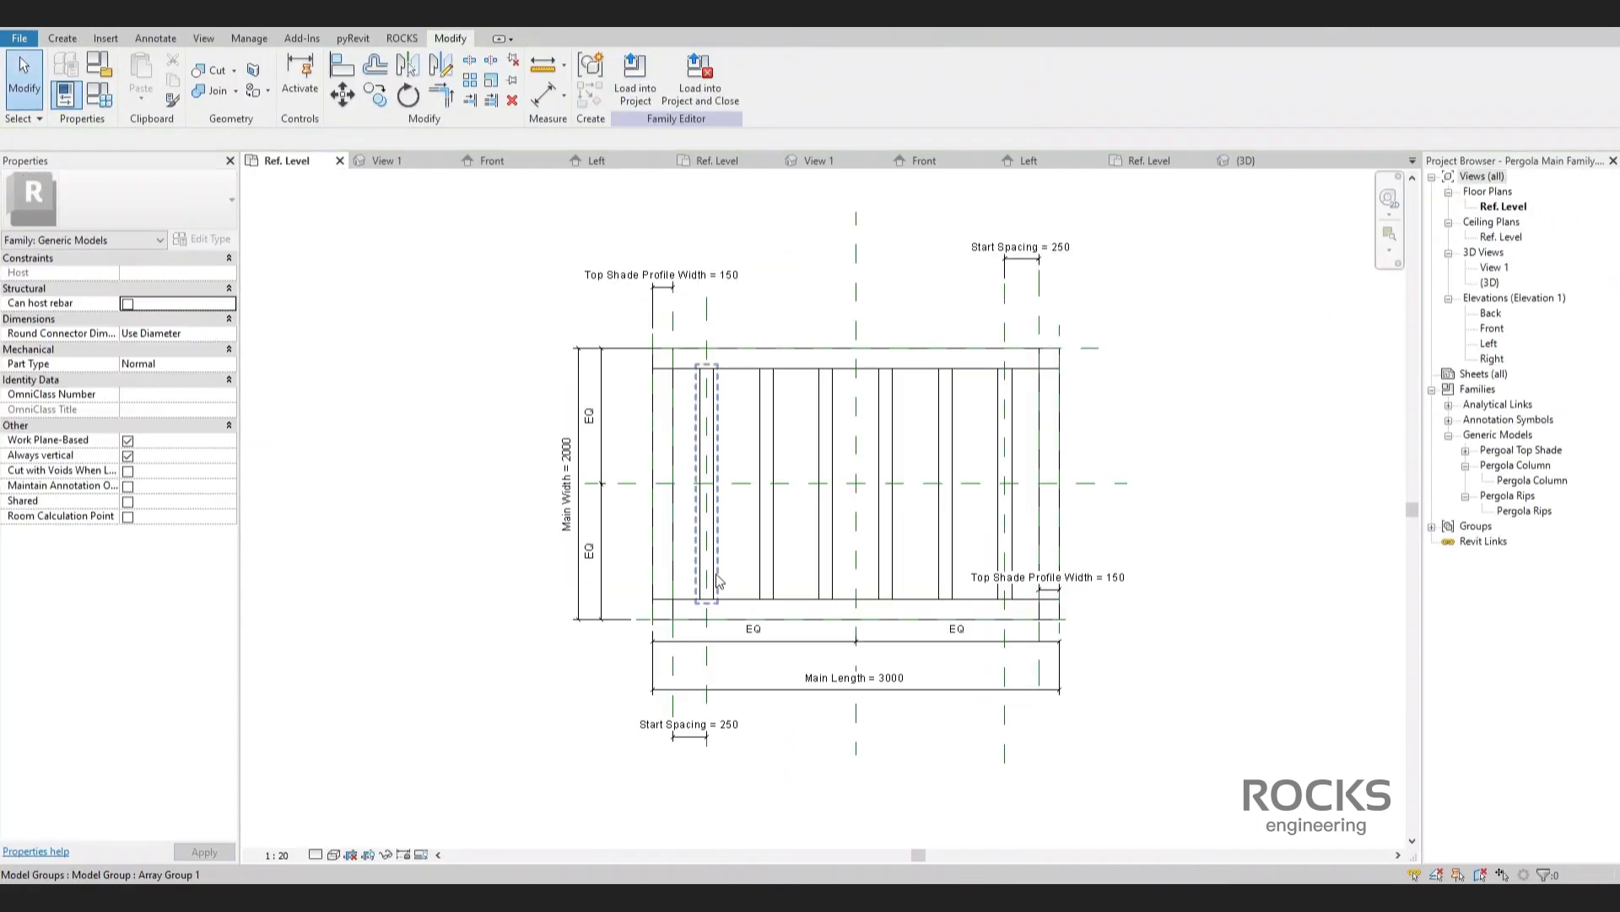
# Open the nested Pergola Column family for editing from the front column in the main family's 3D view.
pyautogui.click(389, 20)
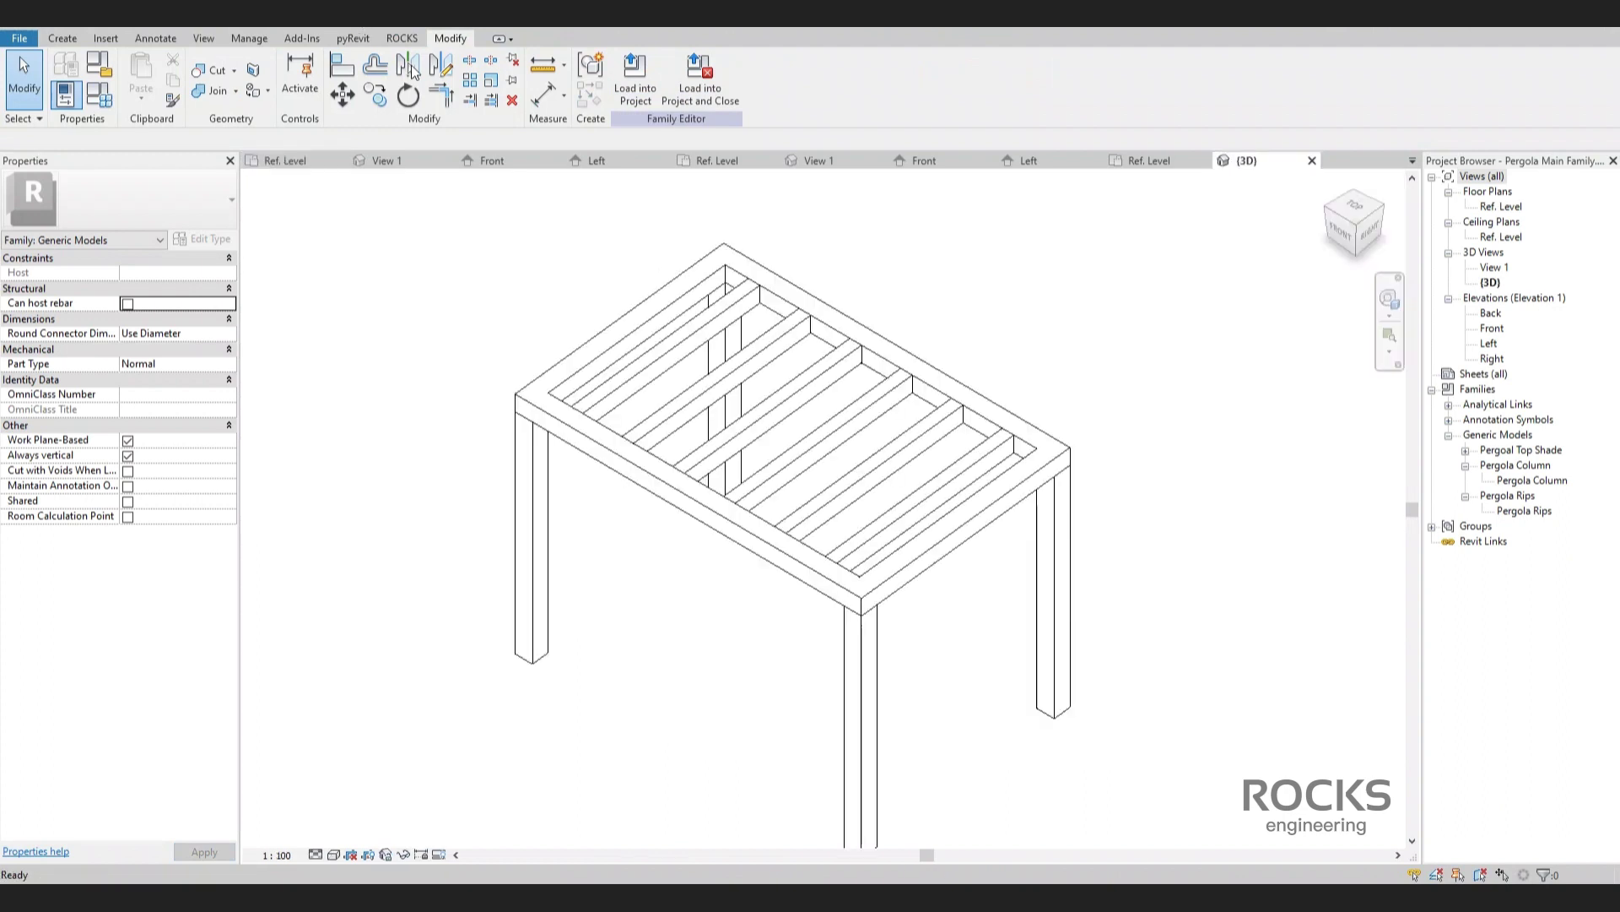
pyautogui.click(860, 717)
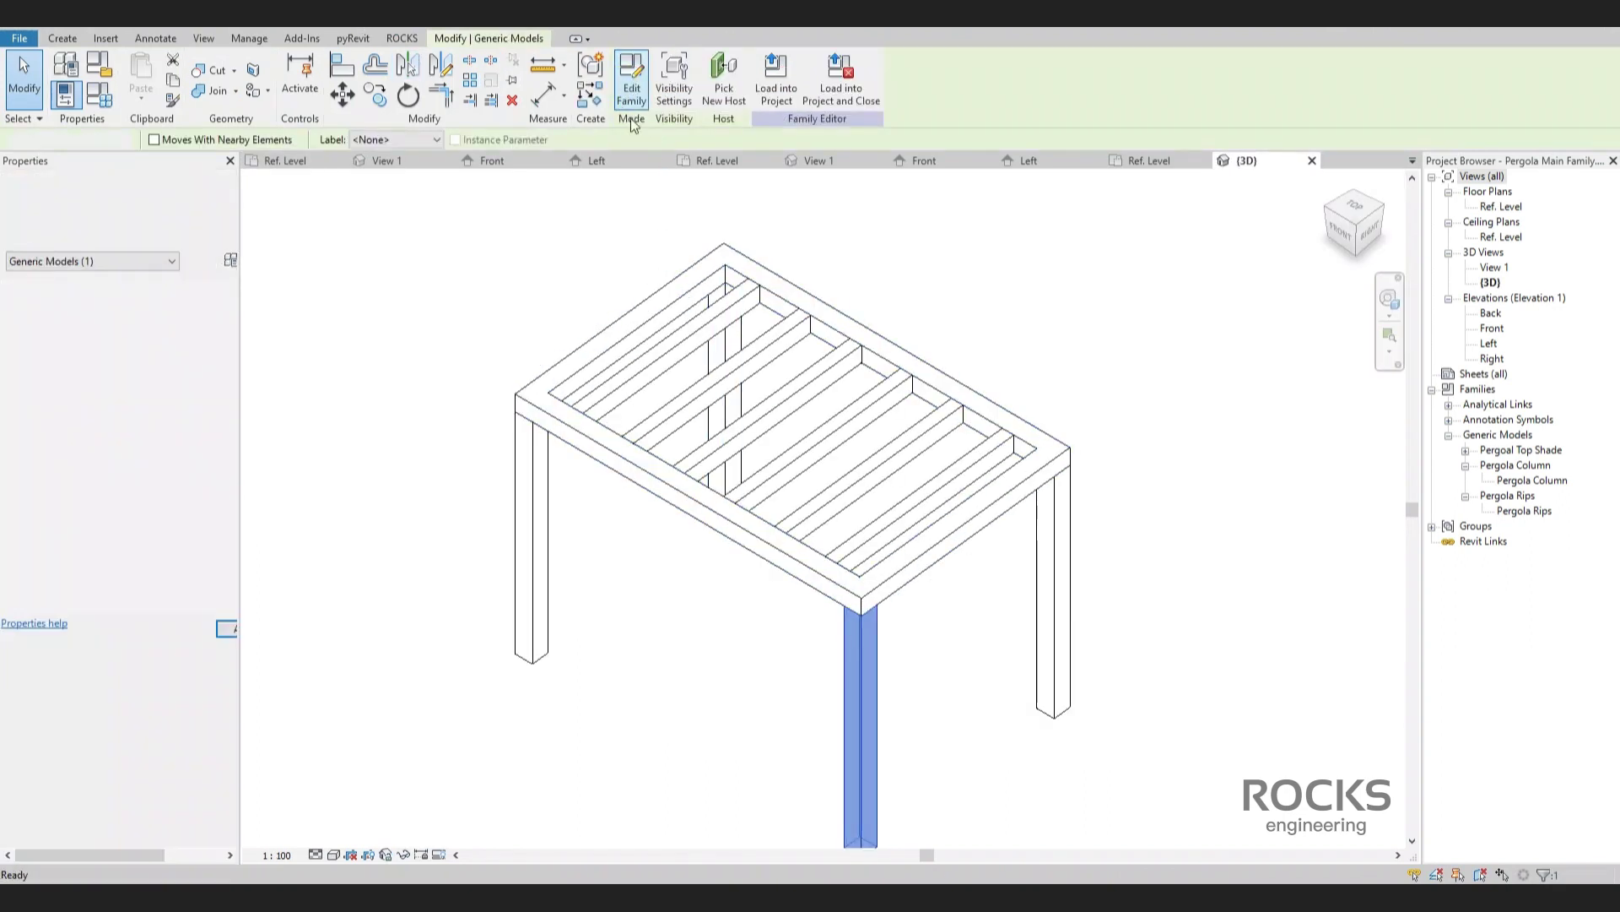
pyautogui.click(632, 84)
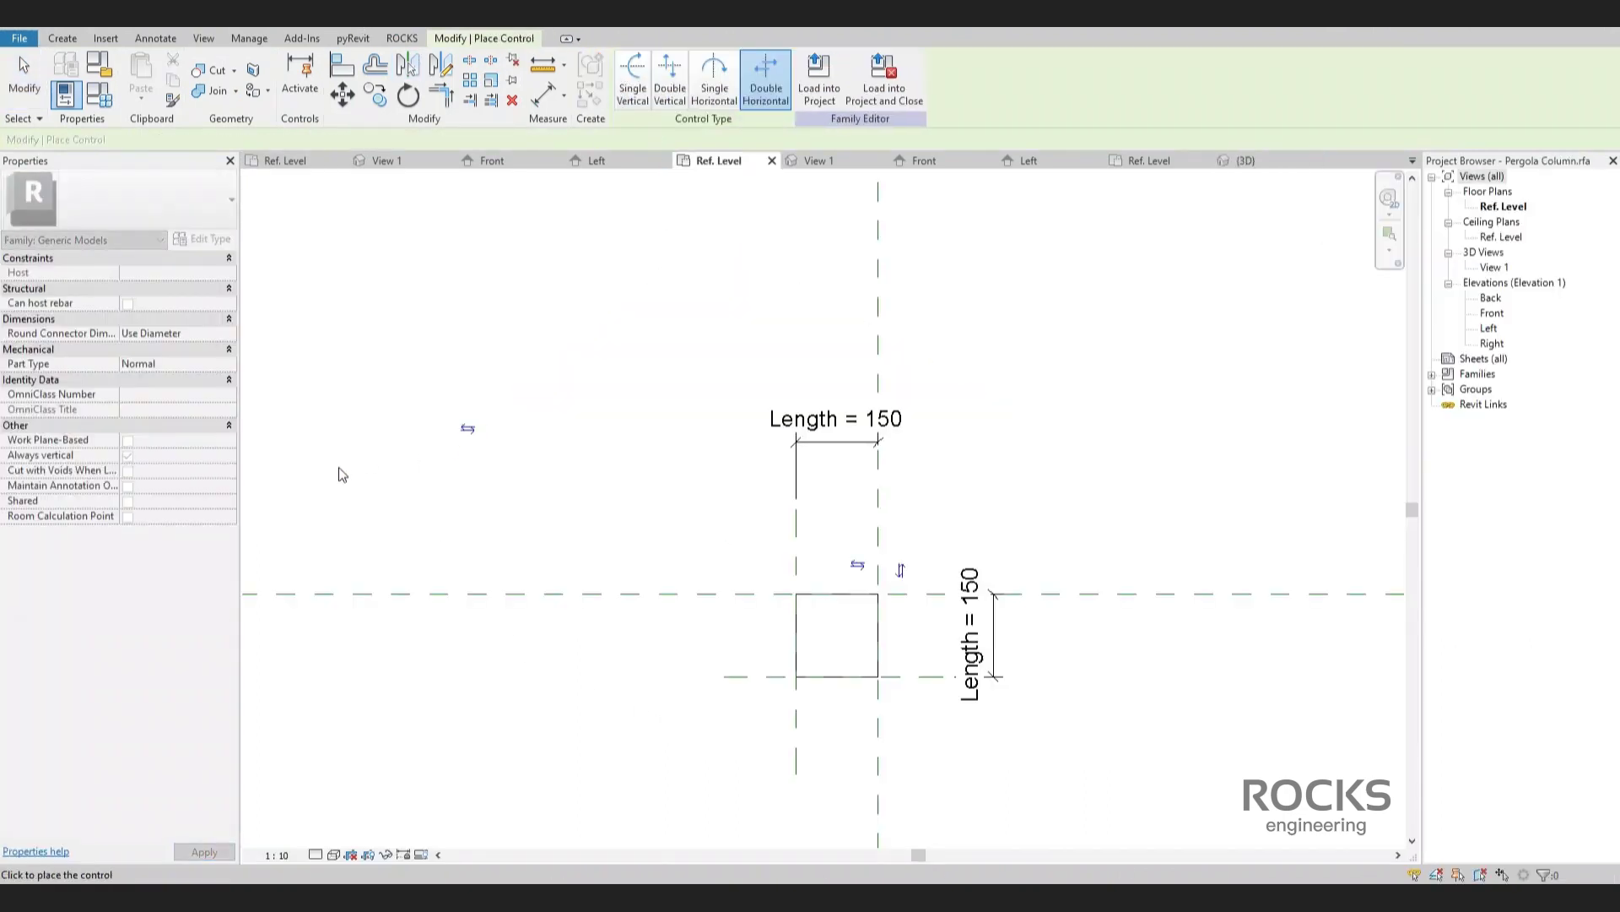
# Make the Pergola Column family shared and load it into Pergola Main Family.rfa, overwriting the existing version.
pyautogui.press('Escape')
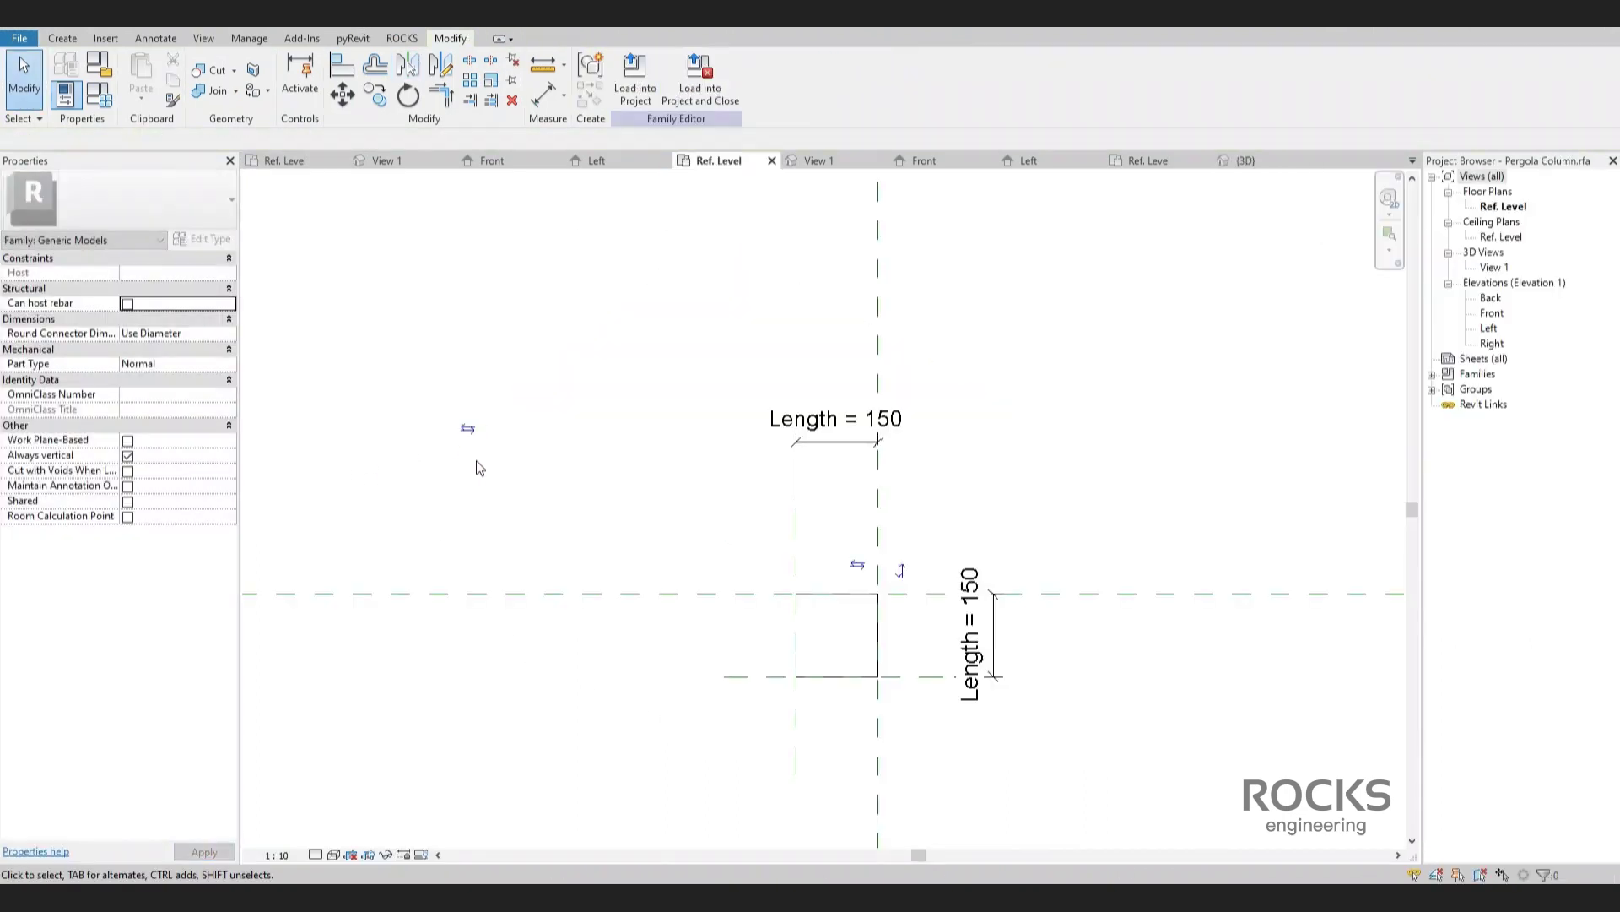
pyautogui.click(128, 501)
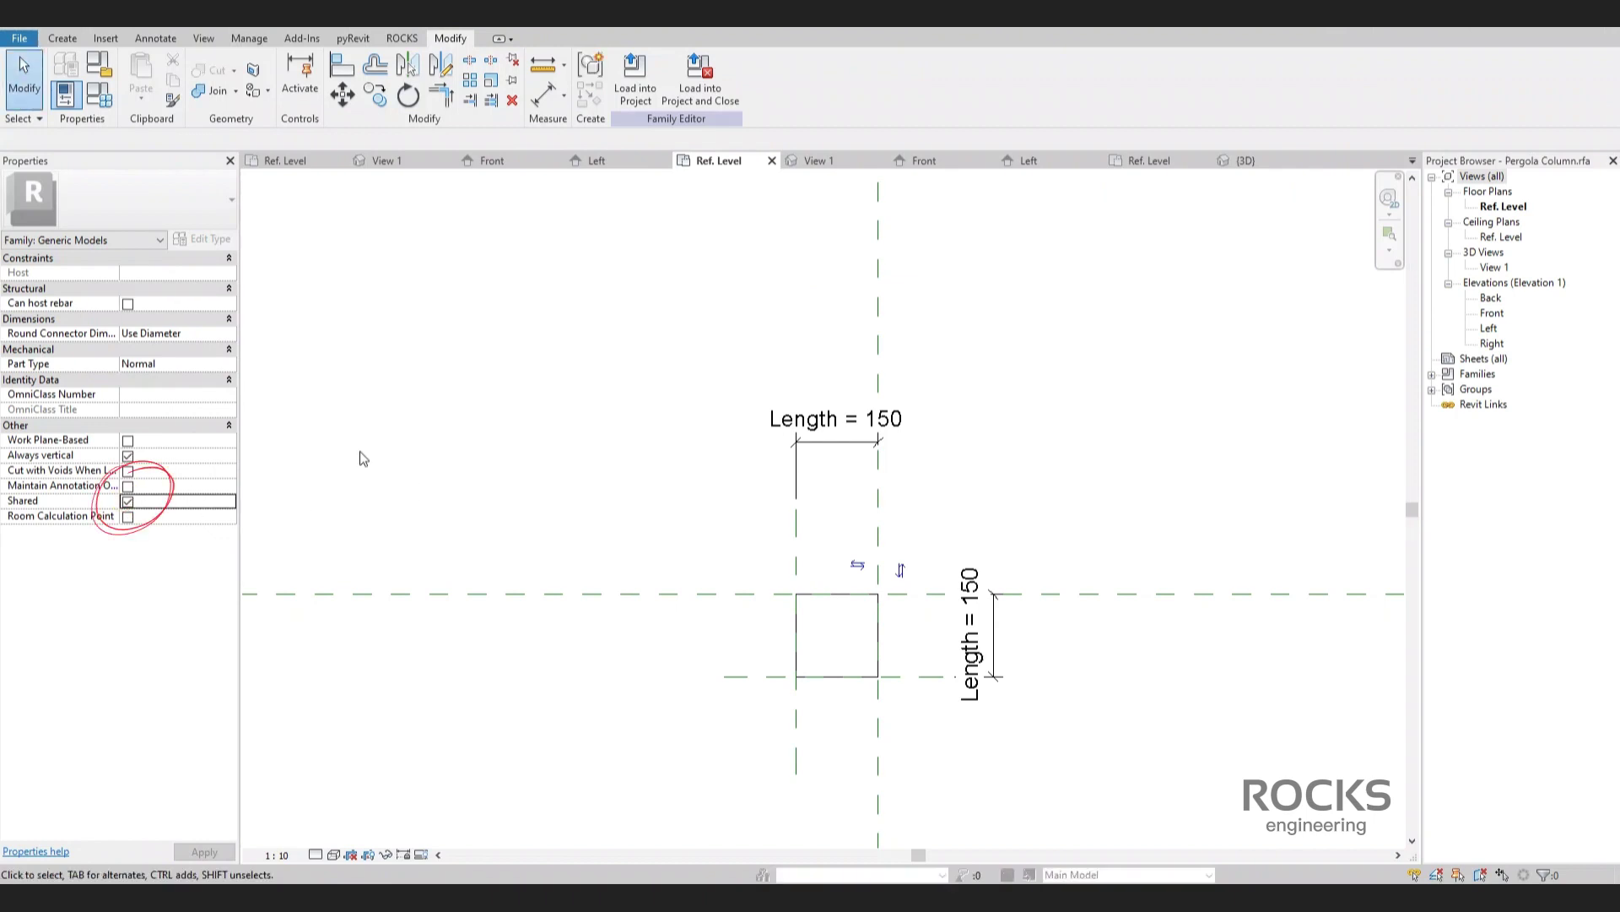
pyautogui.click(700, 89)
pyautogui.click(701, 402)
pyautogui.click(700, 389)
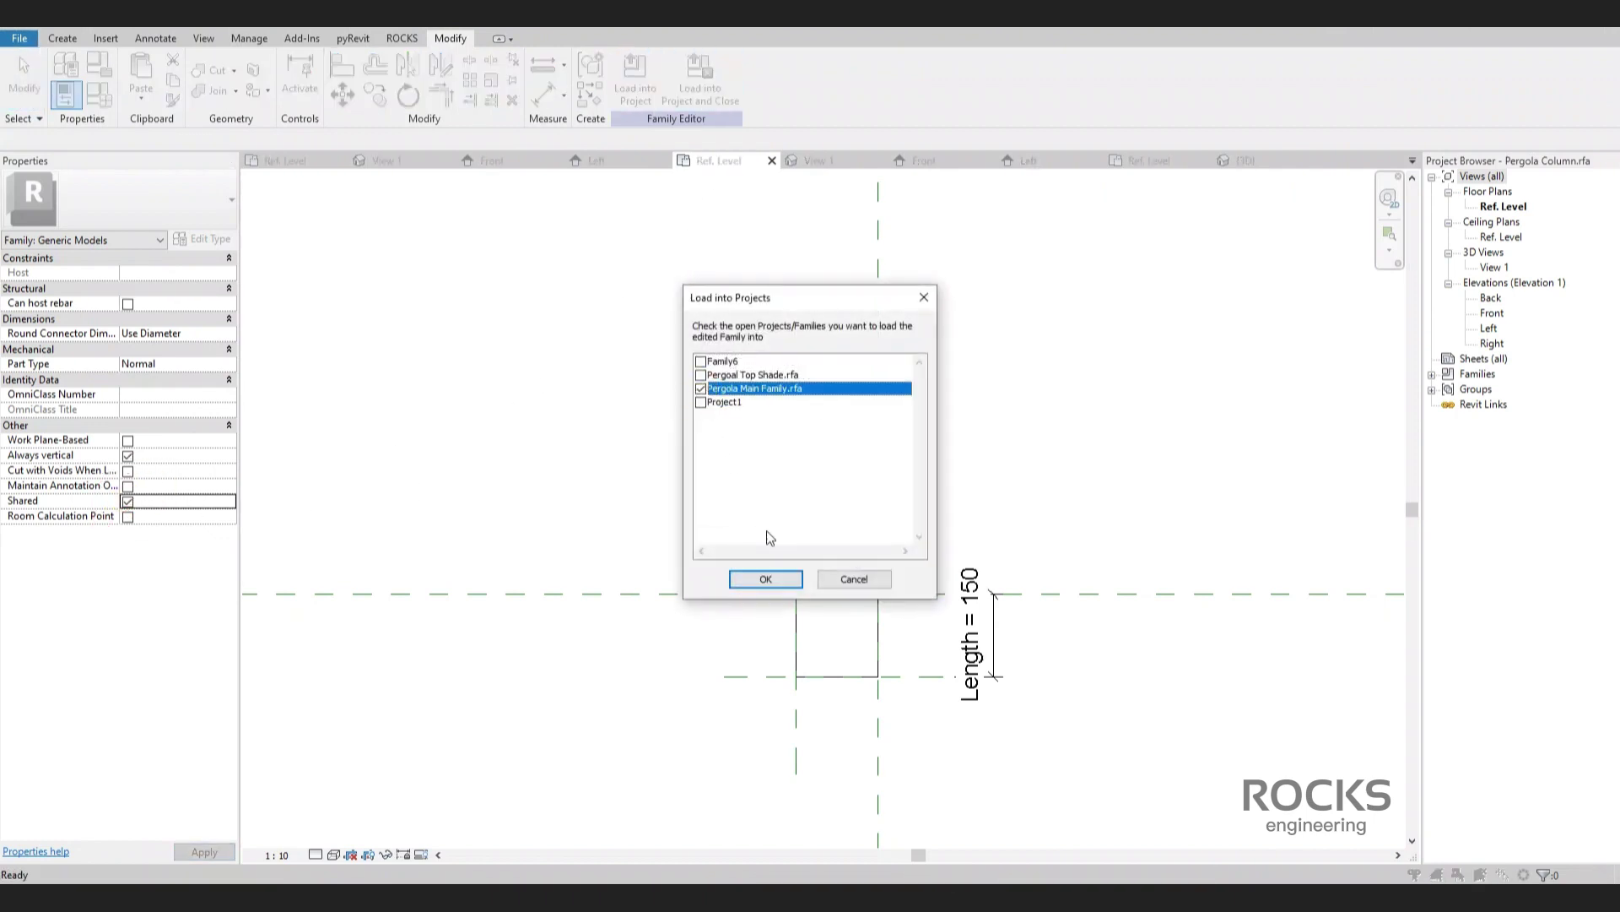
pyautogui.click(766, 579)
pyautogui.click(768, 427)
# Open the nested top shade family, make it shared, and load it back into Pergola Main Family.rfa.
pyautogui.doubleClick(800, 568)
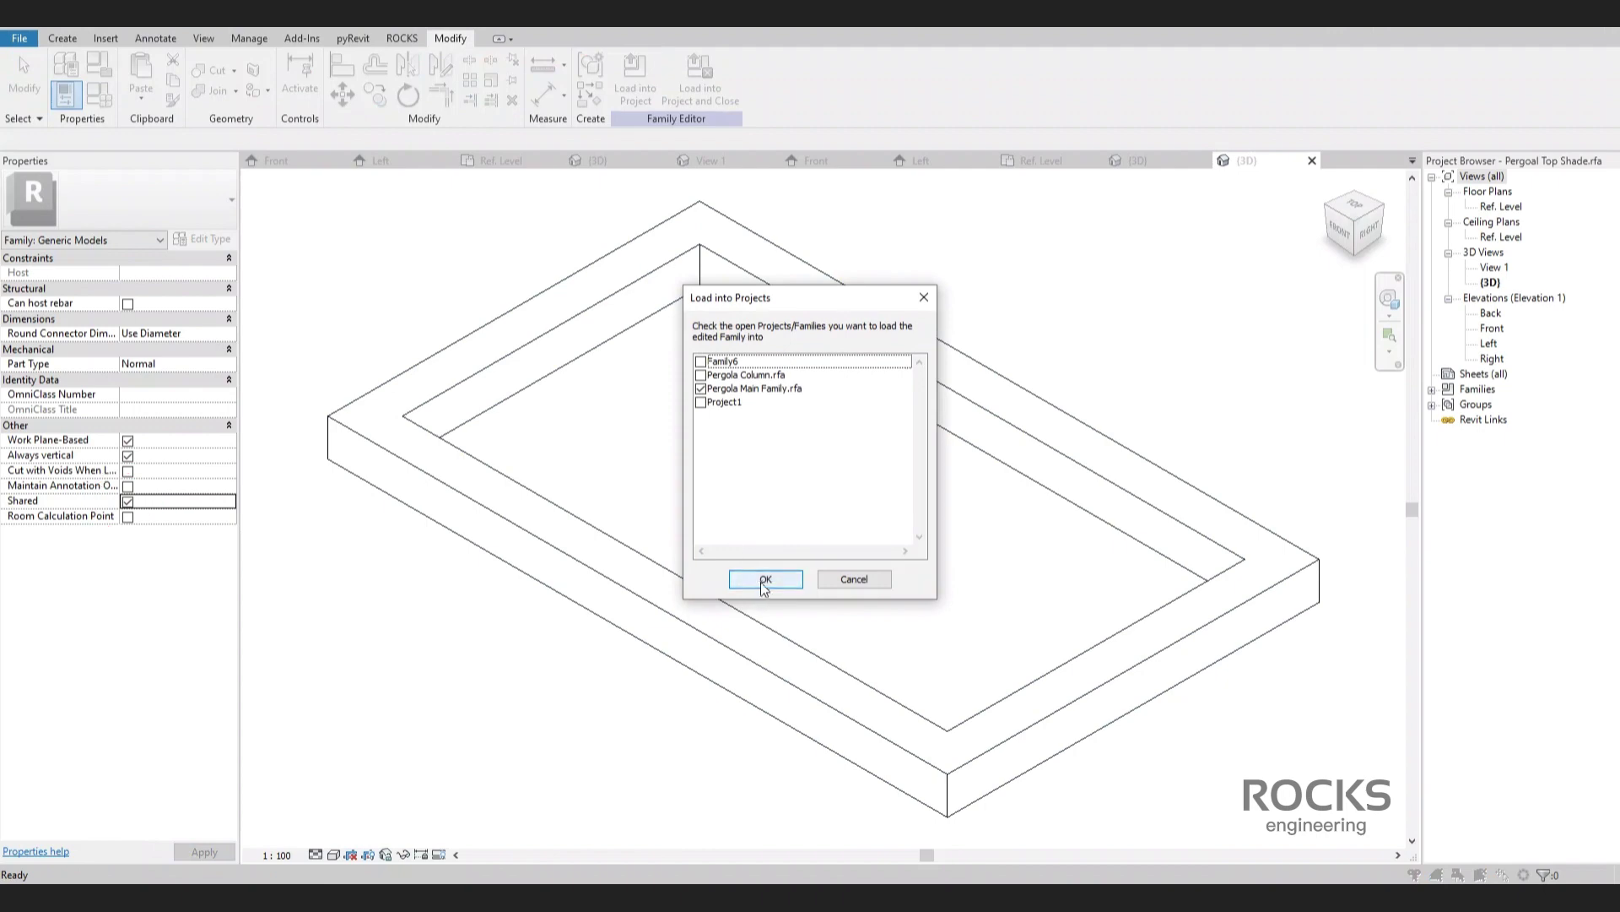
pyautogui.click(765, 581)
pyautogui.click(743, 397)
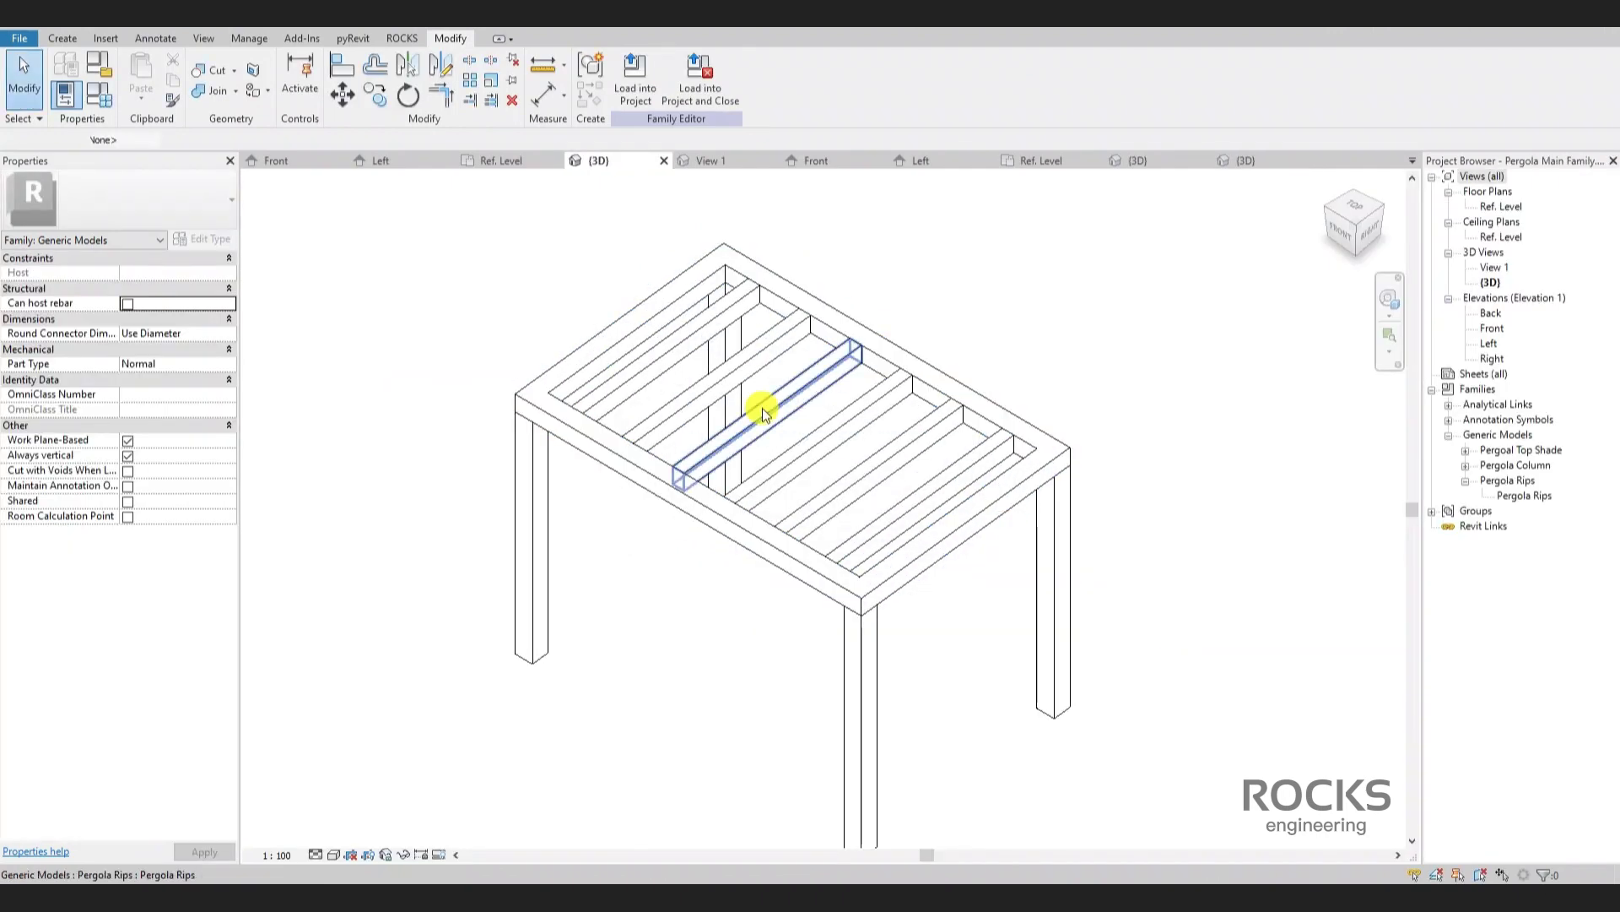
# Open the nested Pergola Rips family, make it shared, and load it back into Pergola Main Family.rfa.
pyautogui.click(763, 408)
pyautogui.click(631, 78)
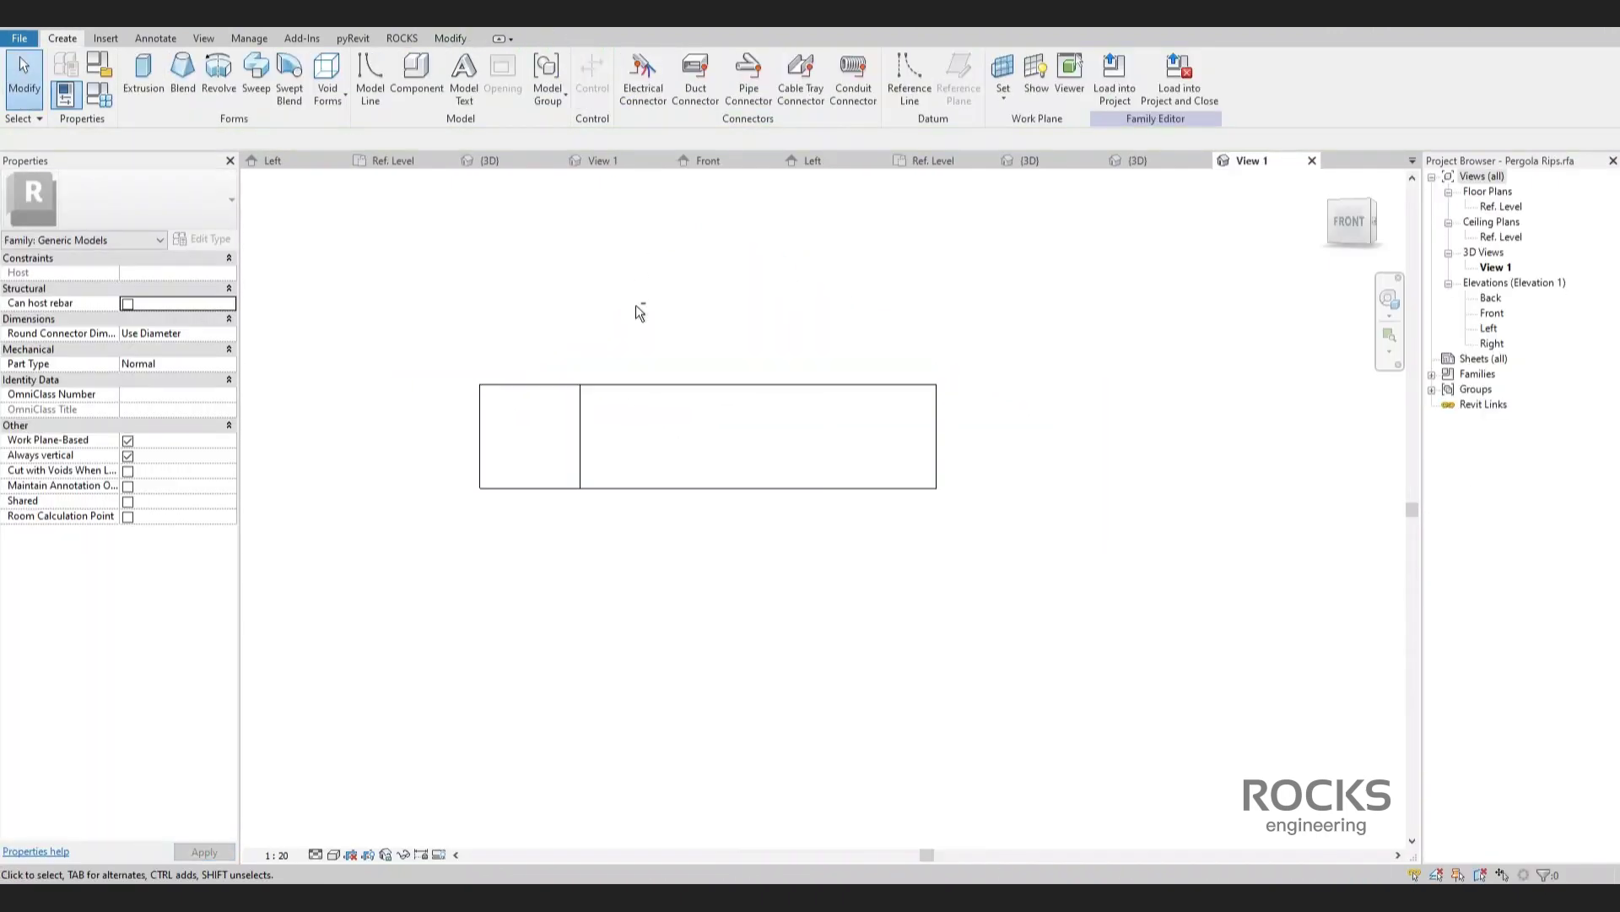
pyautogui.keyDown('shift'); pyautogui.moveTo(636, 307); pyautogui.dragTo(608, 487, button='middle'); pyautogui.keyUp('shift')
pyautogui.click(1114, 75)
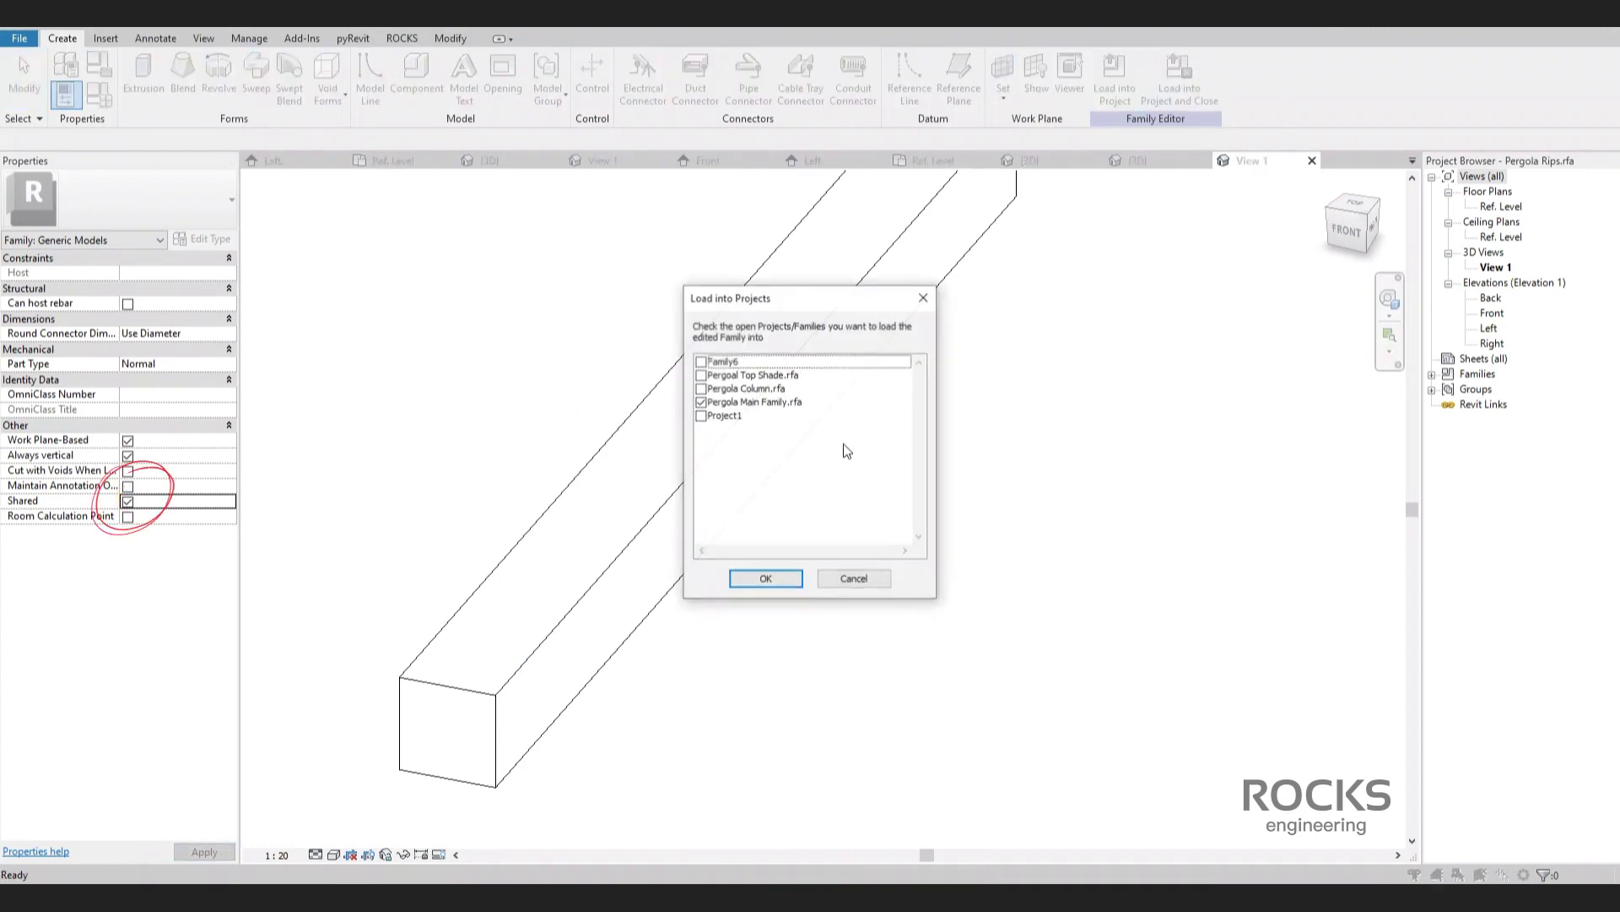
pyautogui.click(764, 580)
pyautogui.click(756, 395)
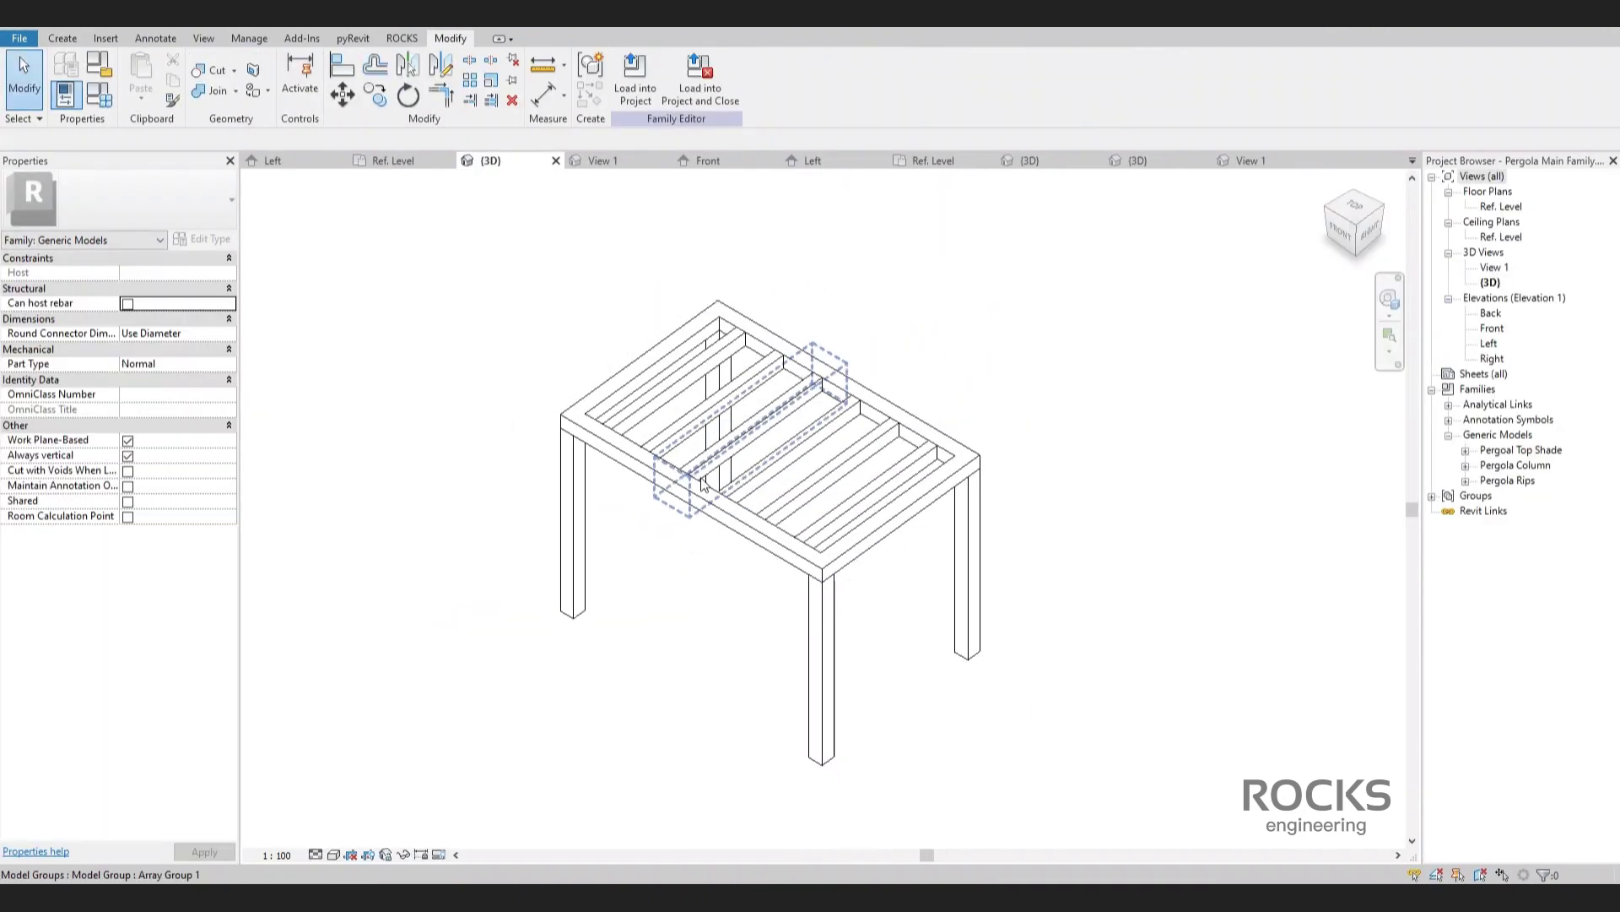
# Load the updated main pergola family into Project1, overwriting the existing version.
pyautogui.click(635, 78)
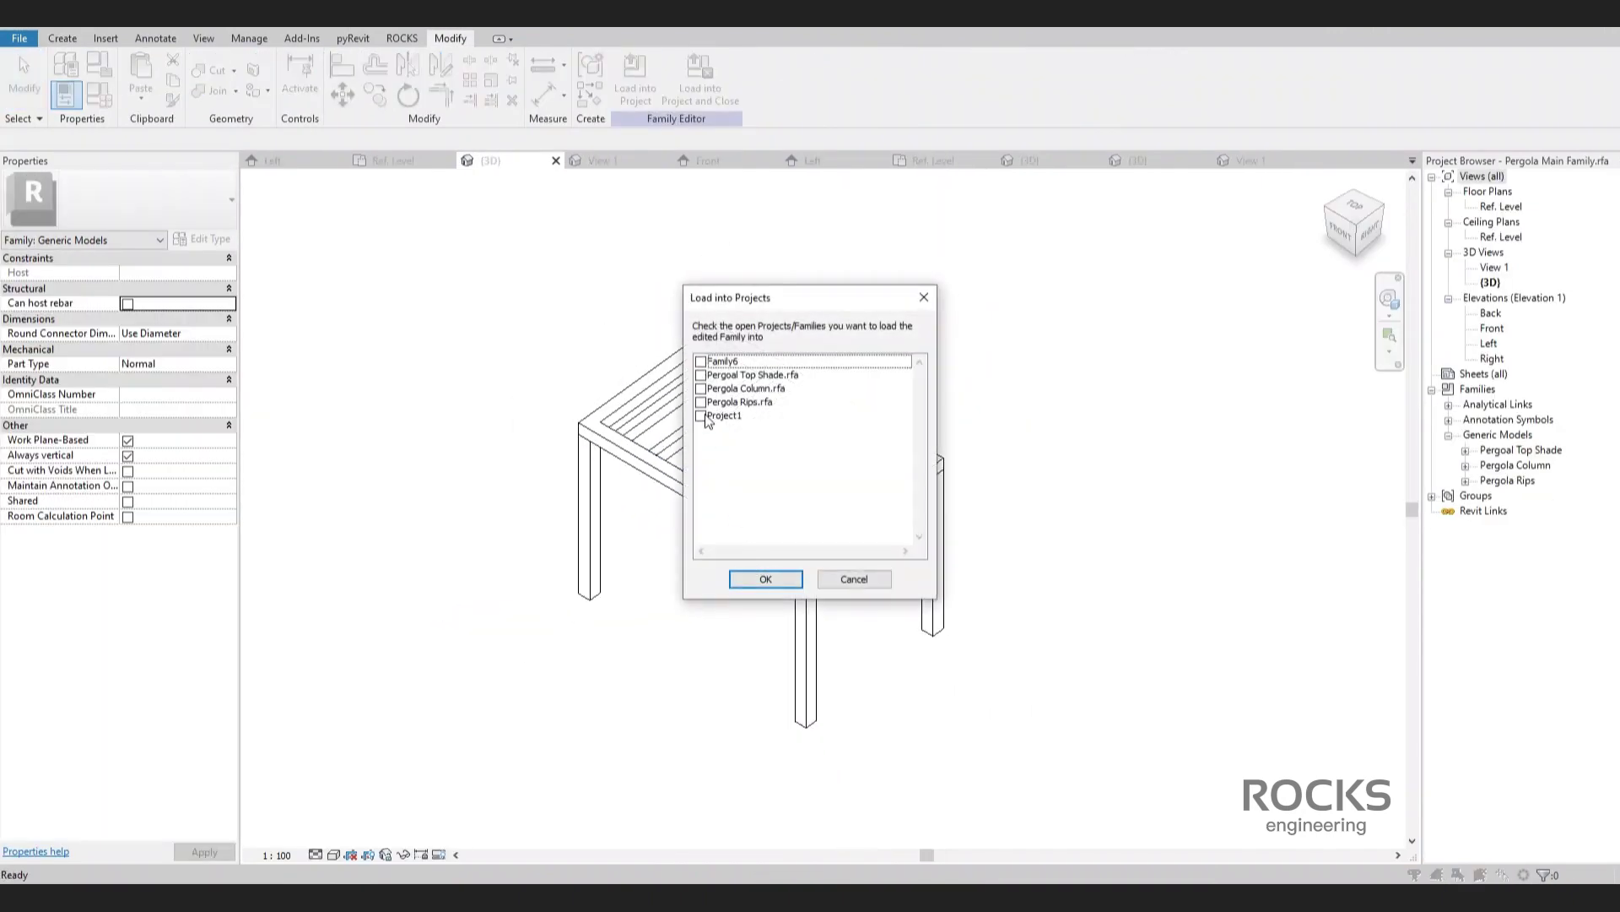
pyautogui.click(702, 417)
pyautogui.click(766, 579)
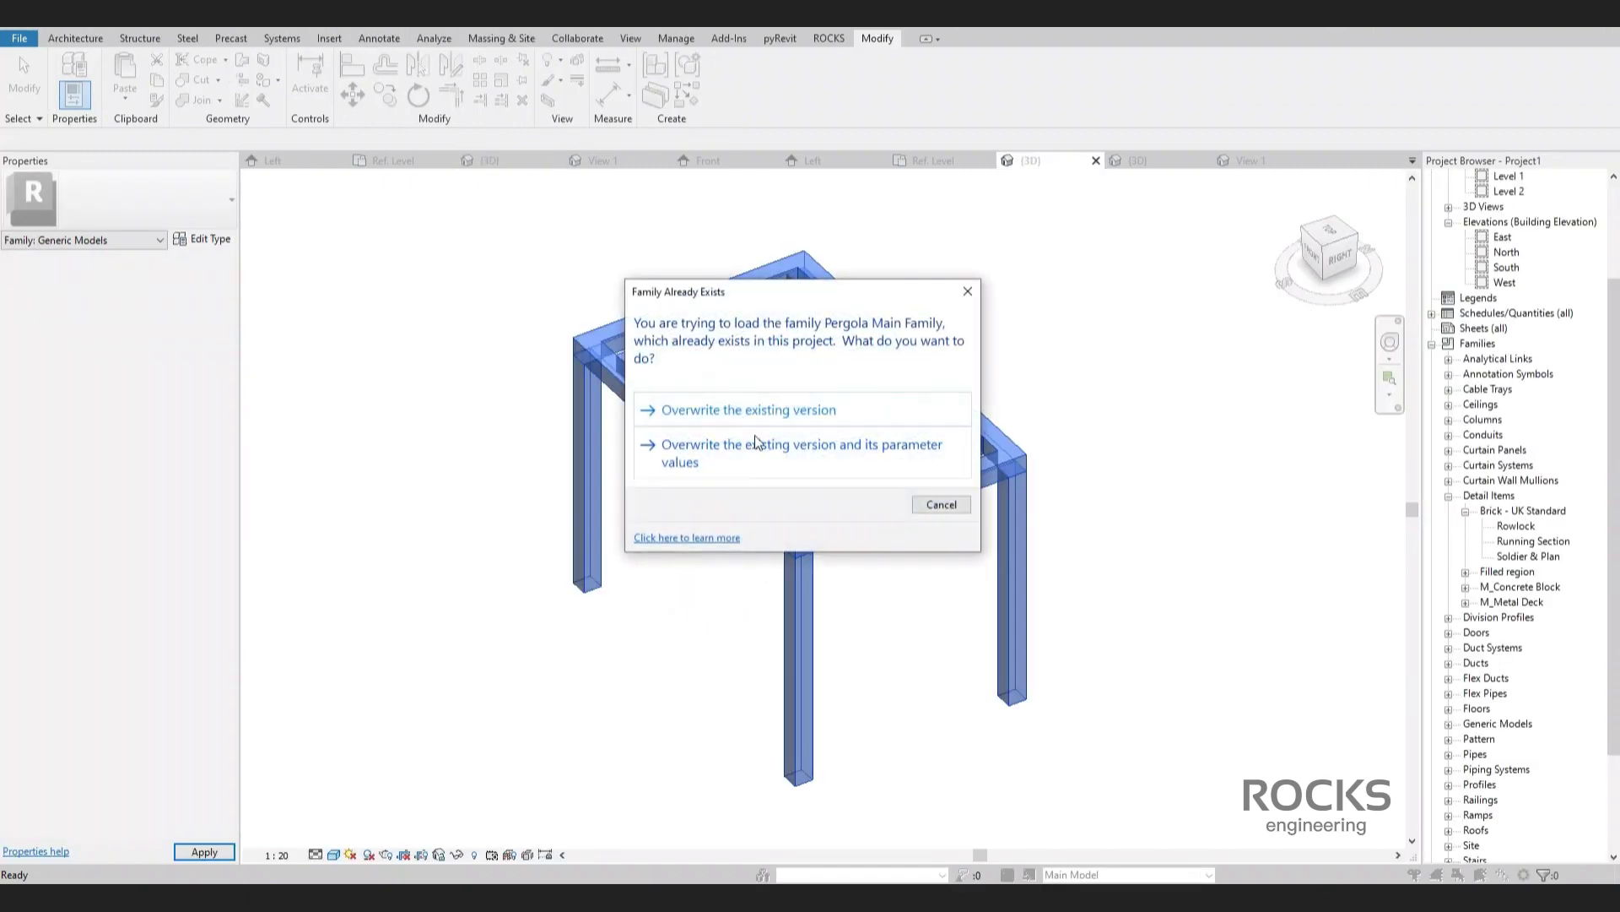
pyautogui.click(761, 413)
# Displace the top shade frame upward by about 537 mm in the project's 3D view.
pyautogui.click(1298, 278)
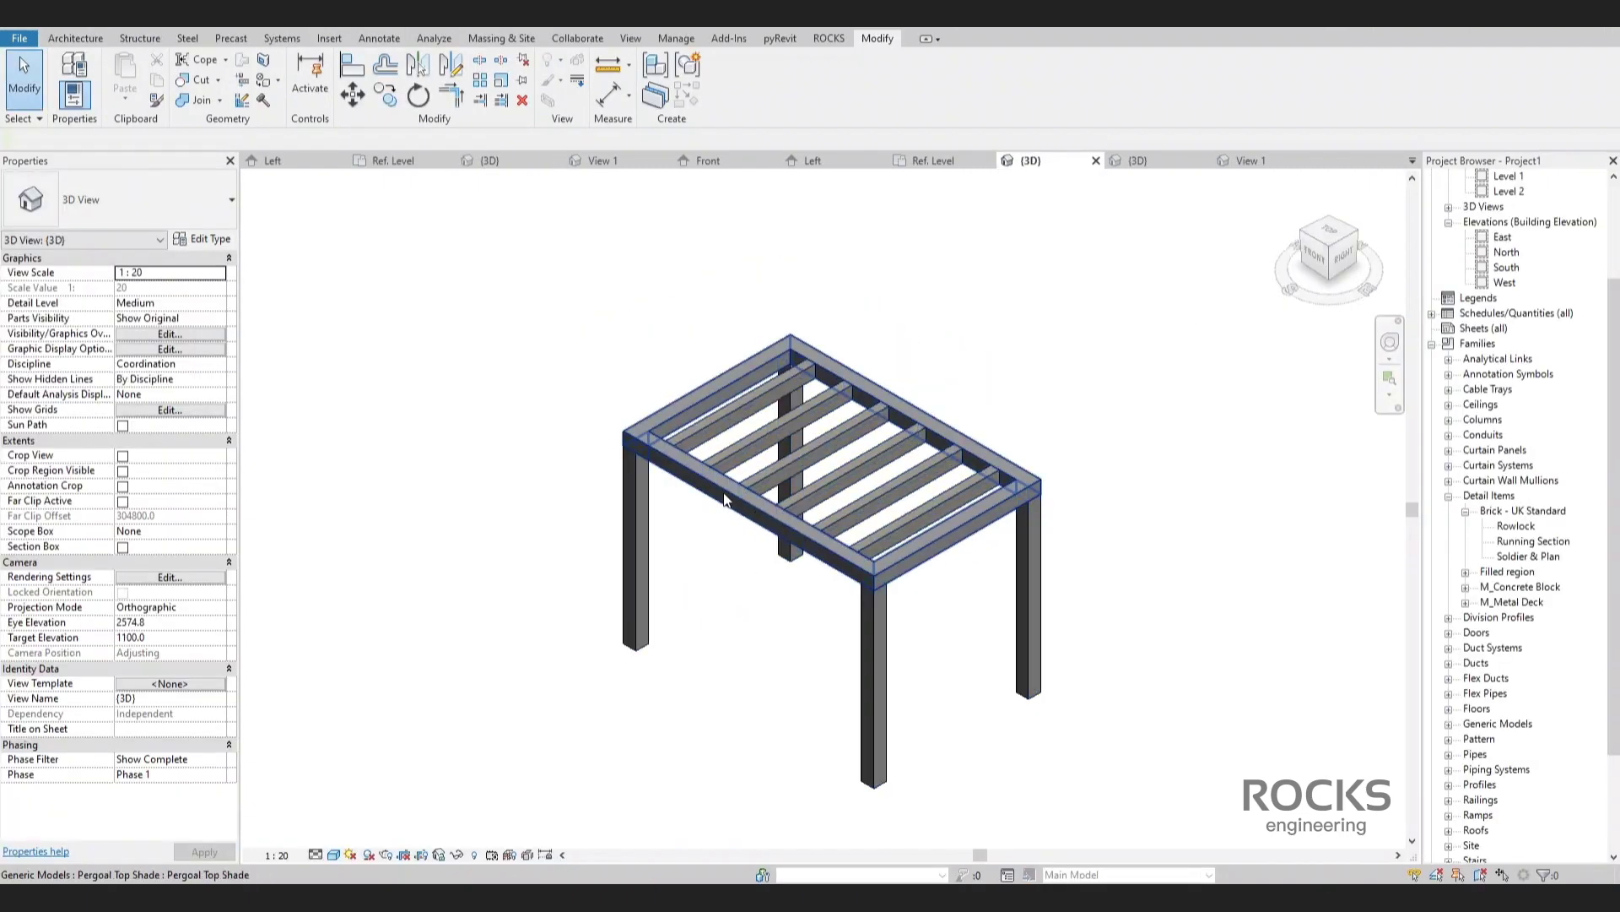
pyautogui.moveTo(832, 428); pyautogui.dragTo(833, 376)
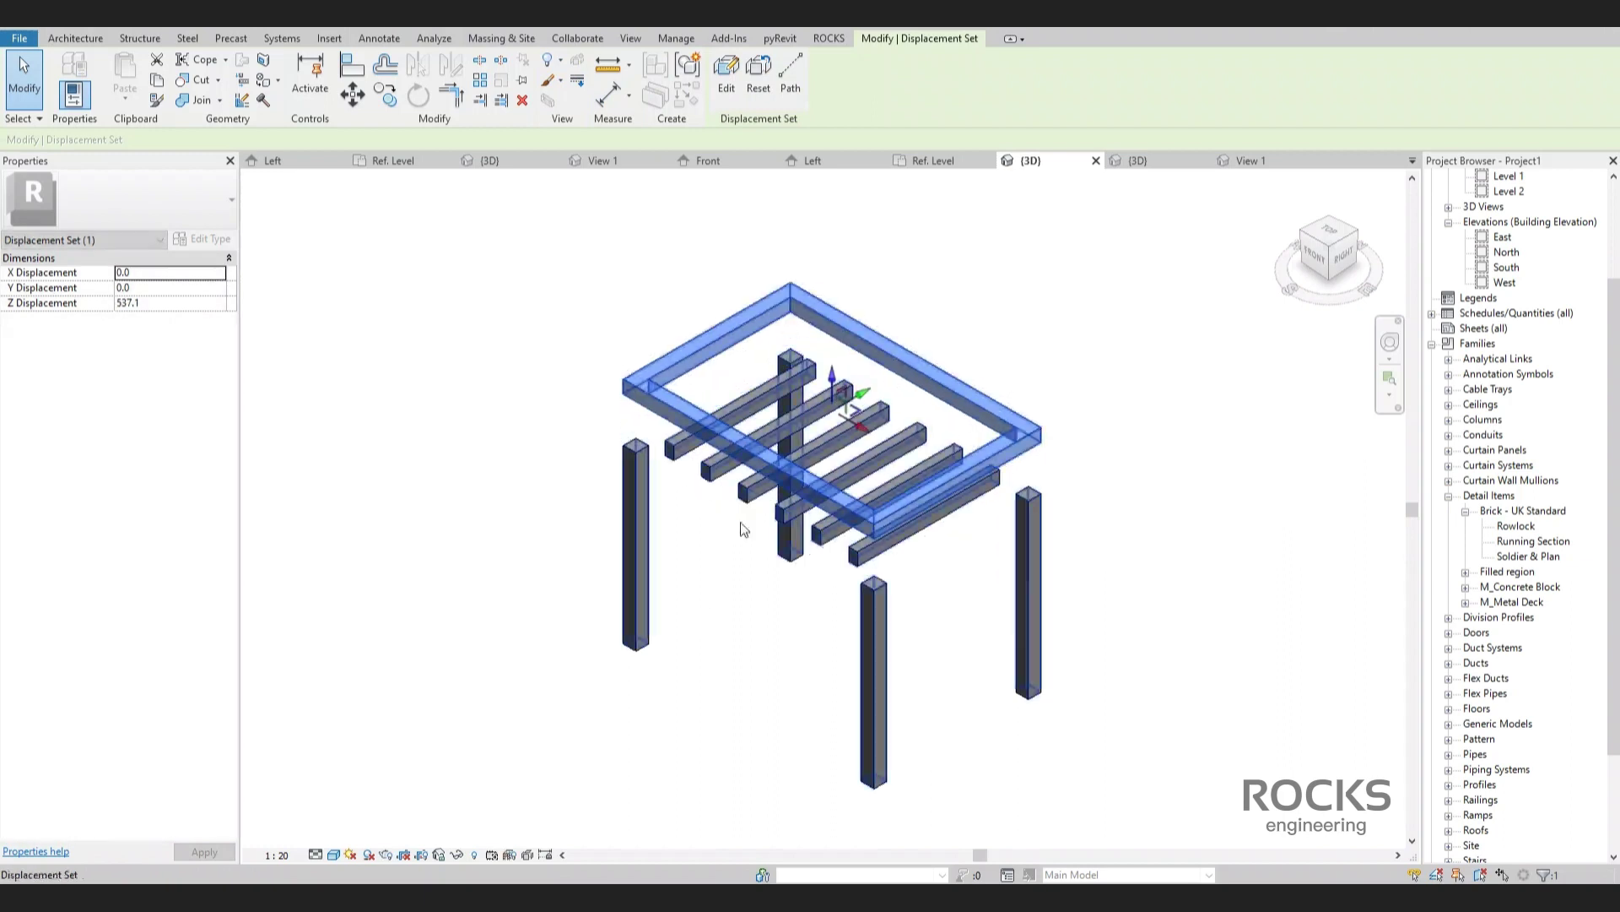
# Try to displace the end rib upward in a displacement set of its own.
pyautogui.click(858, 554)
pyautogui.click(578, 80)
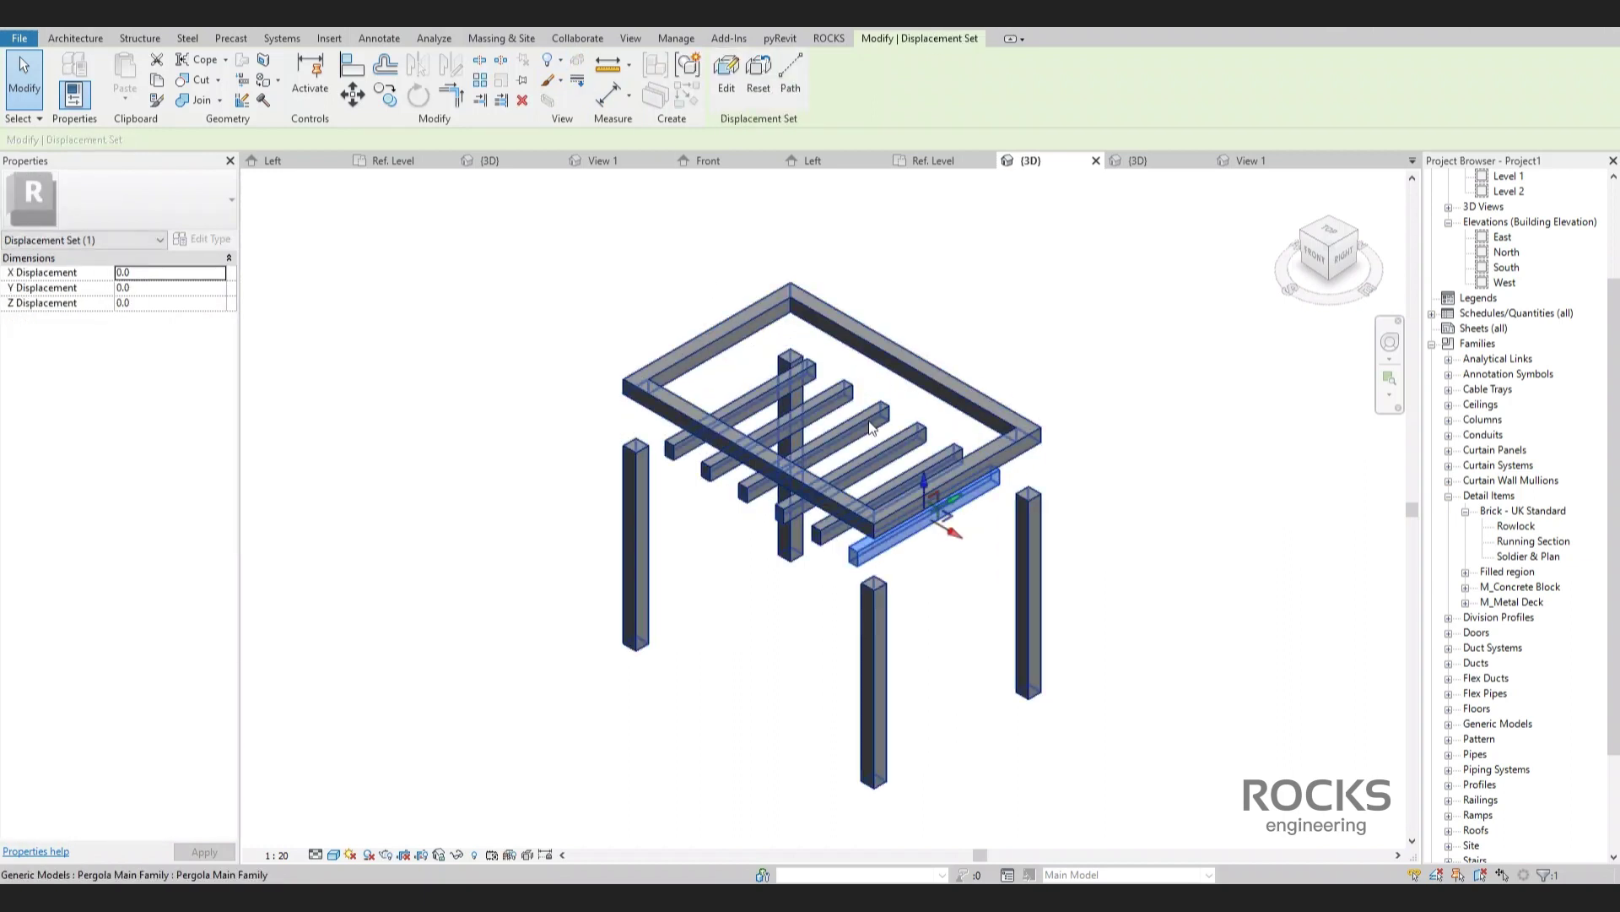
pyautogui.moveTo(951, 535); pyautogui.dragTo(922, 351)
# Try to displace the other five ribs about 197 mm along Y and 455 mm upward, and undo the rib displacements.
pyautogui.click(927, 456)
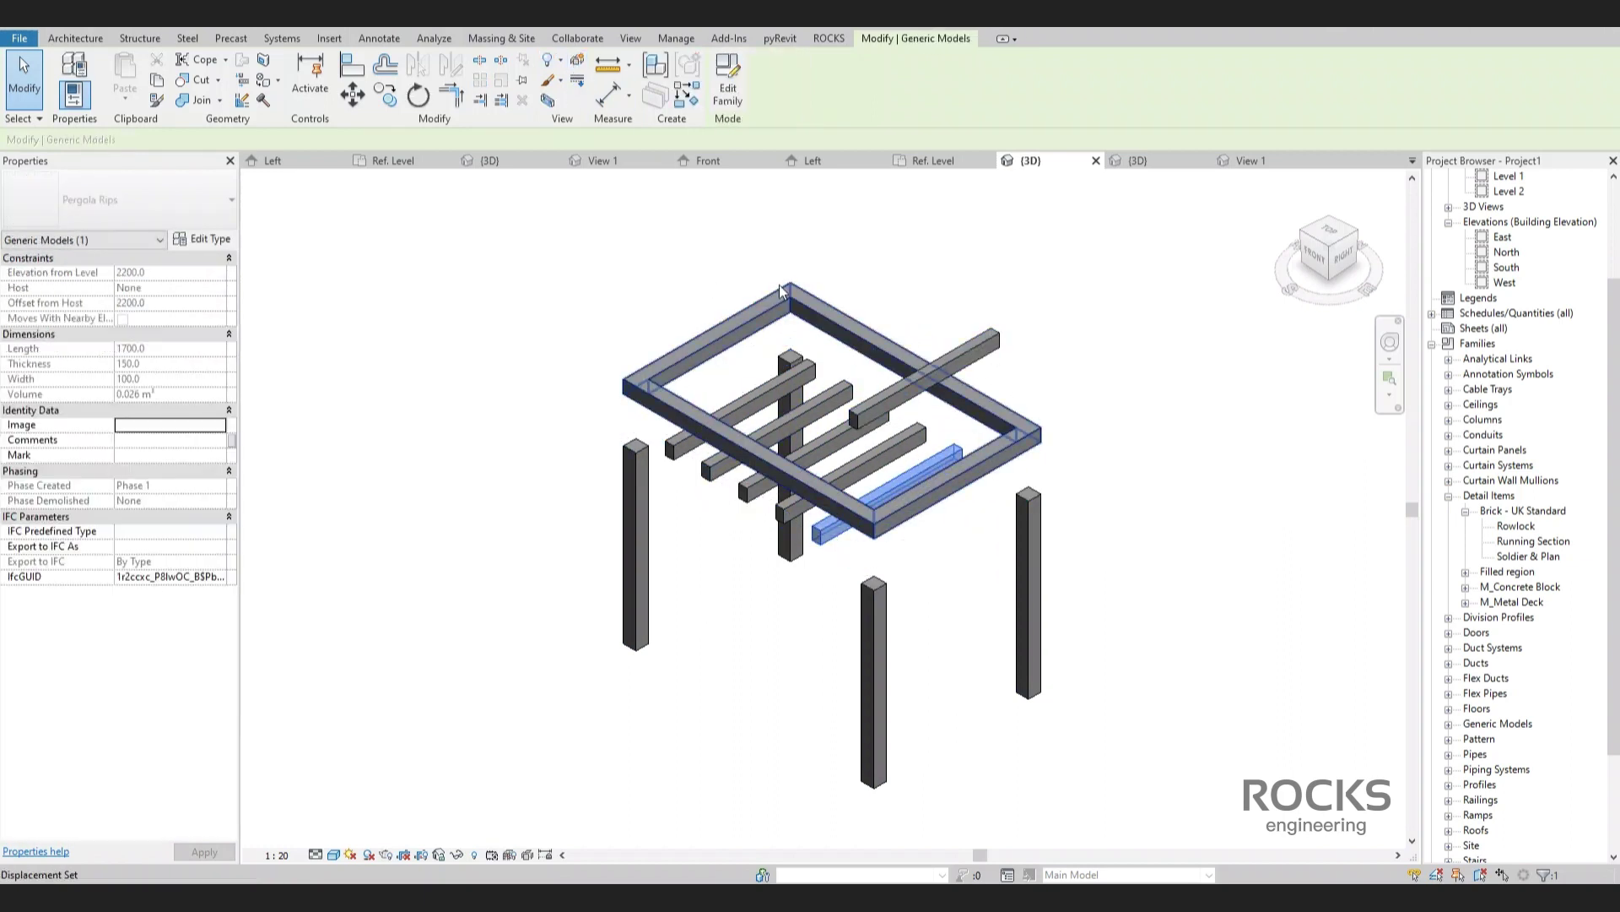
pyautogui.keyDown('ctrl'); pyautogui.click(864, 457); pyautogui.keyUp('ctrl')
pyautogui.keyDown('ctrl'); pyautogui.click(844, 431); pyautogui.keyUp('ctrl')
pyautogui.keyDown('ctrl'); pyautogui.click(823, 404); pyautogui.keyUp('ctrl')
pyautogui.keyDown('ctrl'); pyautogui.click(790, 377); pyautogui.keyUp('ctrl')
pyautogui.click(577, 61)
pyautogui.moveTo(818, 424); pyautogui.dragTo(804, 271)
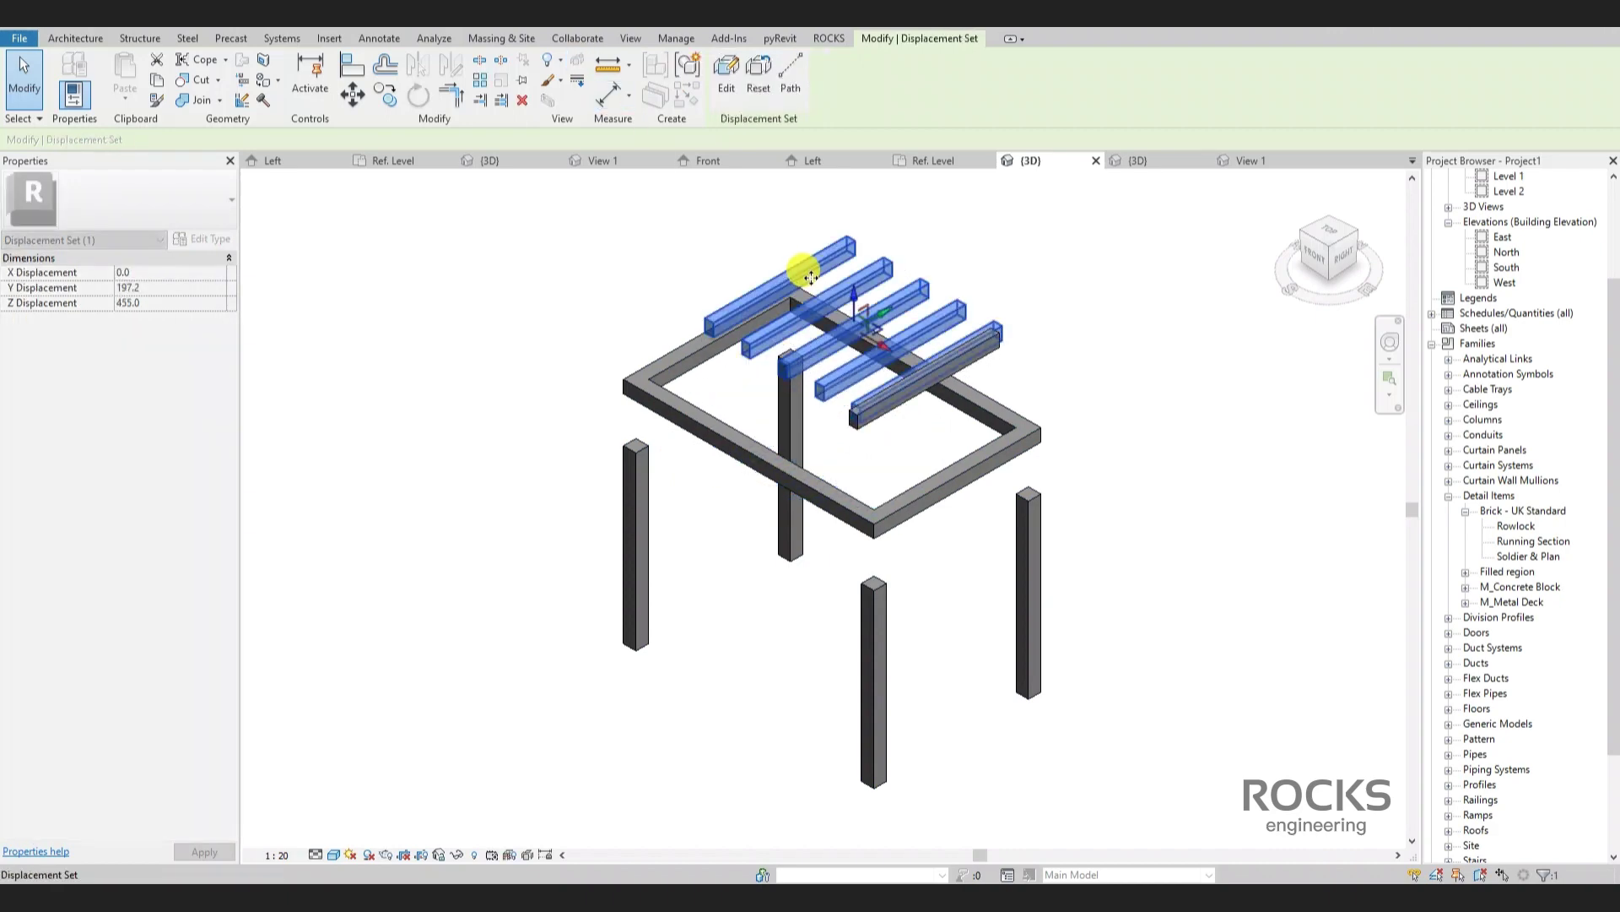
pyautogui.hotkey('ctrl', 'z')
pyautogui.hotkey('ctrl', 'z')
pyautogui.hotkey('ctrl', 'z')
# Create one displacement set from all six ribs and raise it about 1695 mm above their original position.
pyautogui.click(859, 559)
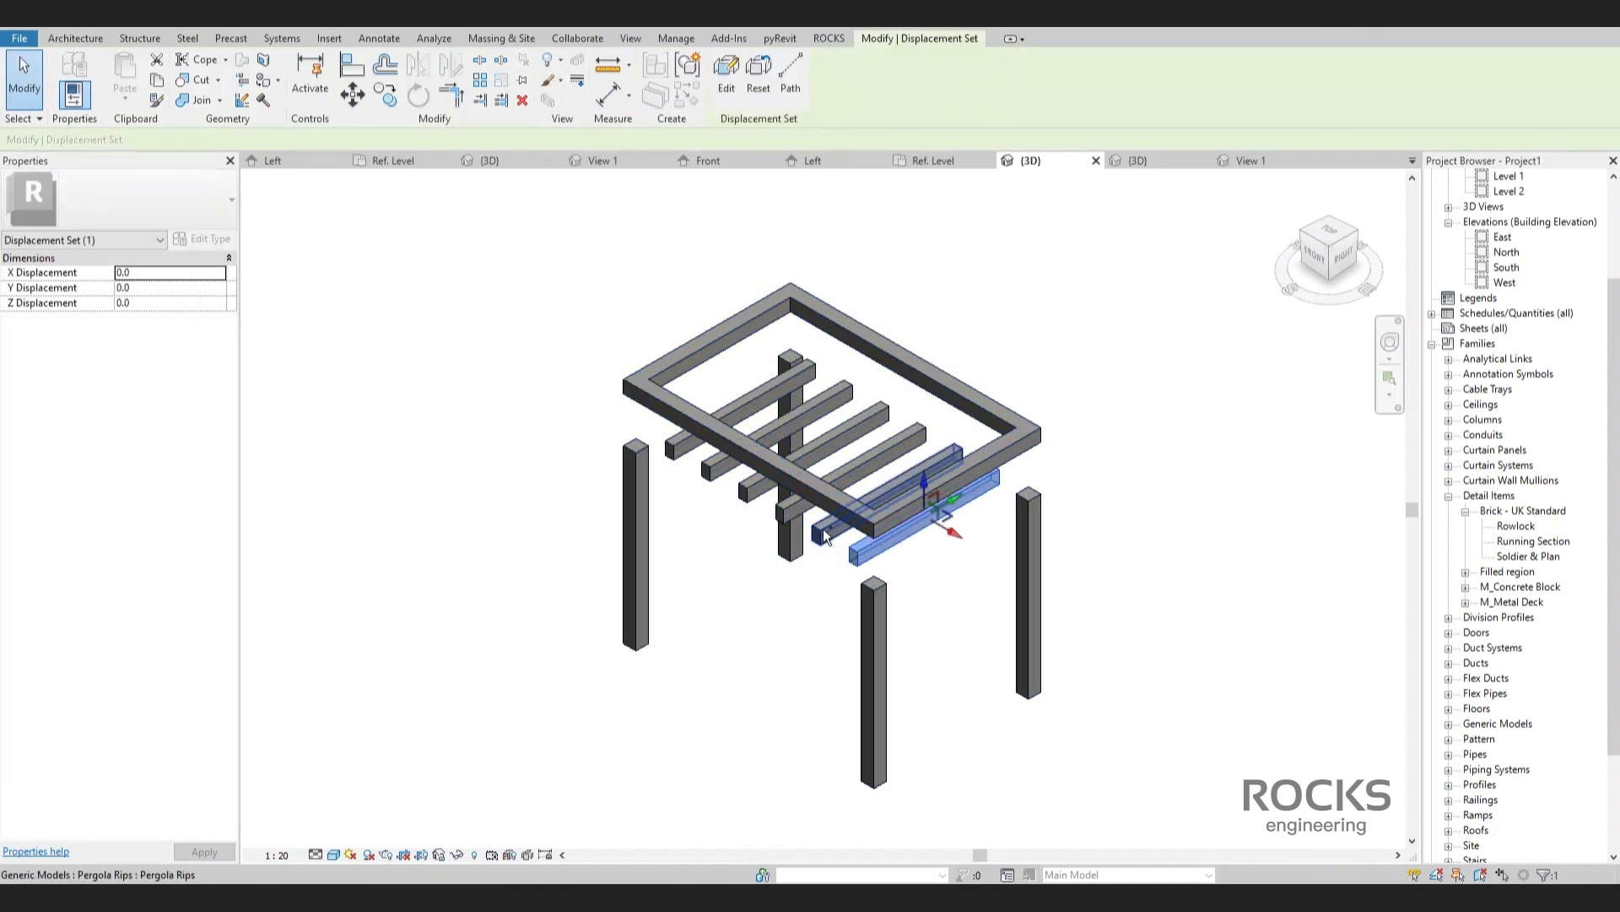
pyautogui.click(830, 530)
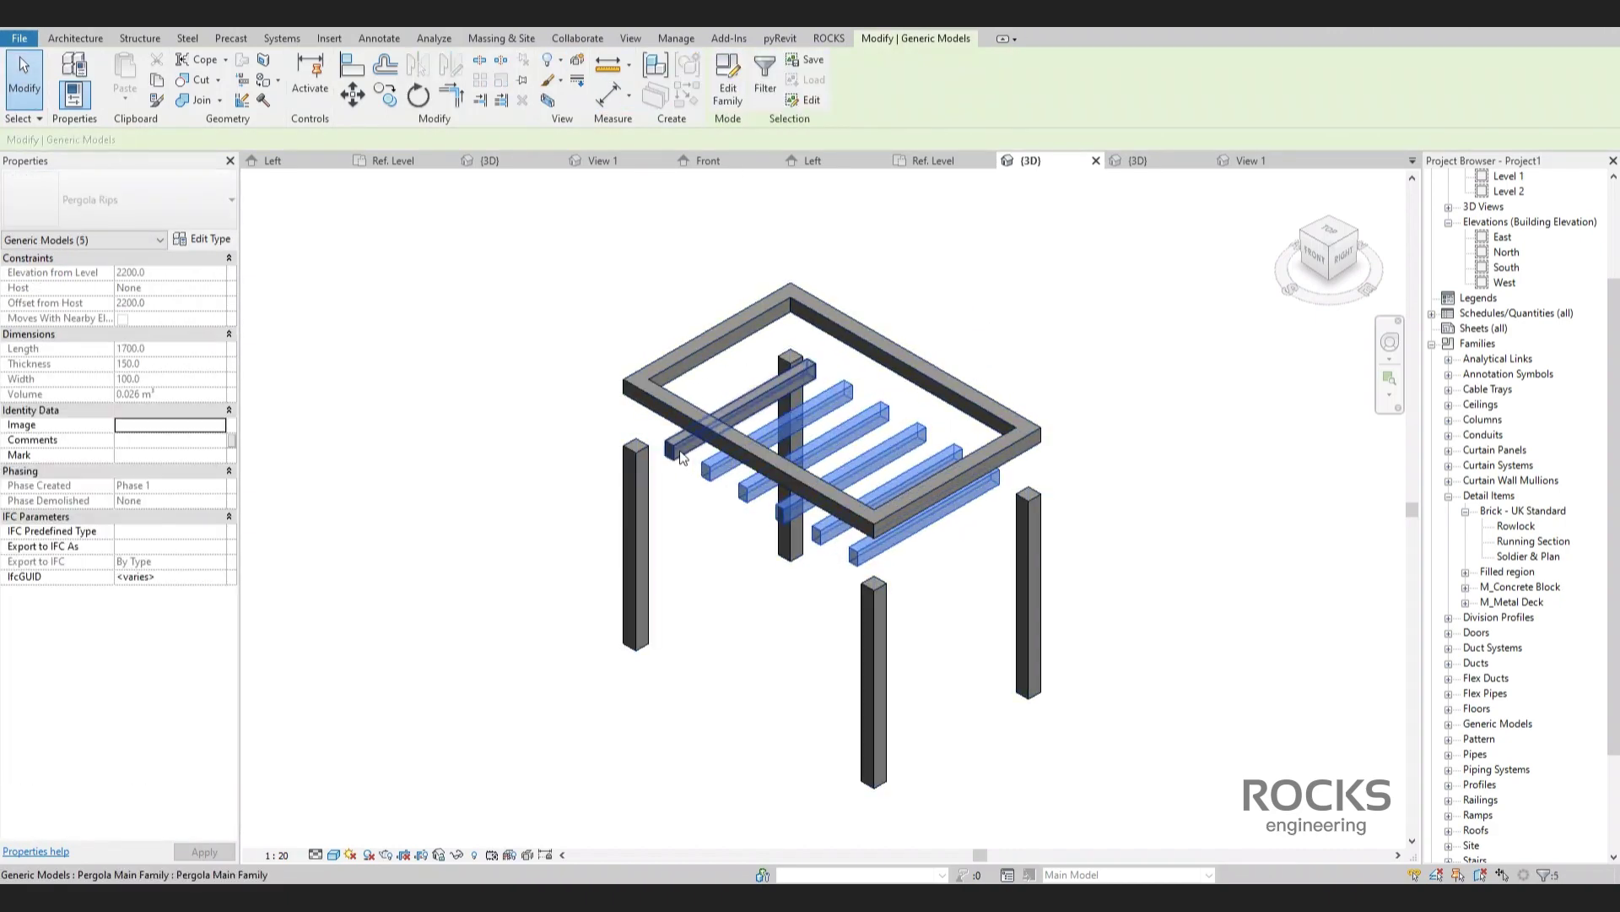
pyautogui.click(643, 76)
pyautogui.moveTo(831, 428); pyautogui.dragTo(825, 270)
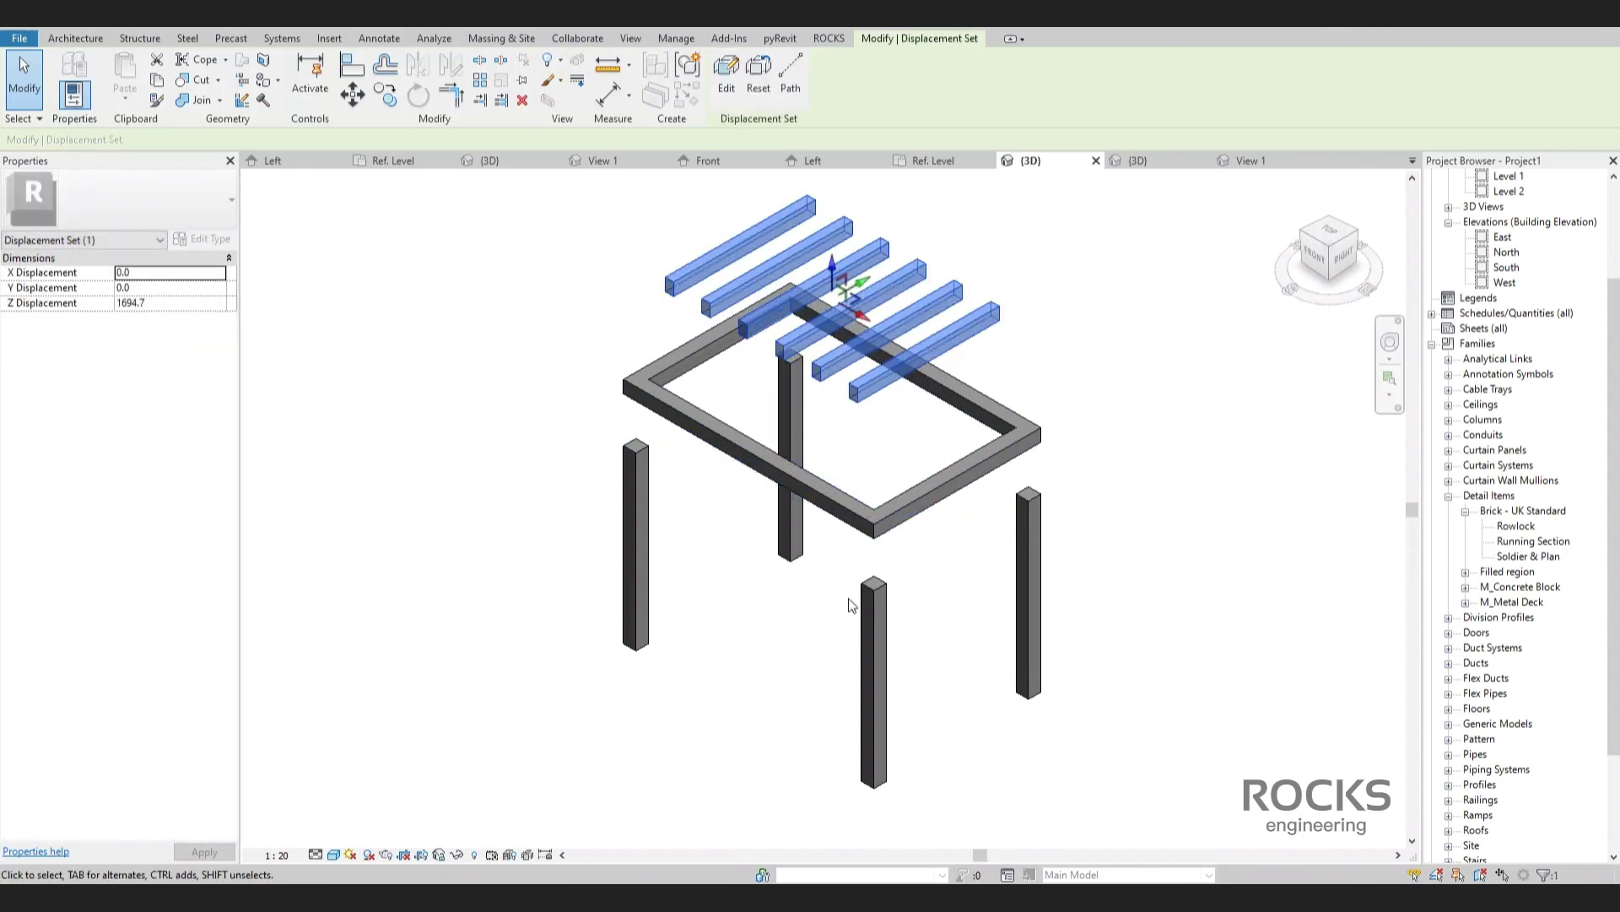
pyautogui.click(849, 601)
# Add displacement paths at the outer corners of the raised ribs and of the shade frame.
pyautogui.scroll(-1, 883, 392)
pyautogui.moveTo(883, 391); pyautogui.dragTo(832, 488, button='middle')
pyautogui.click(816, 380)
pyautogui.click(788, 74)
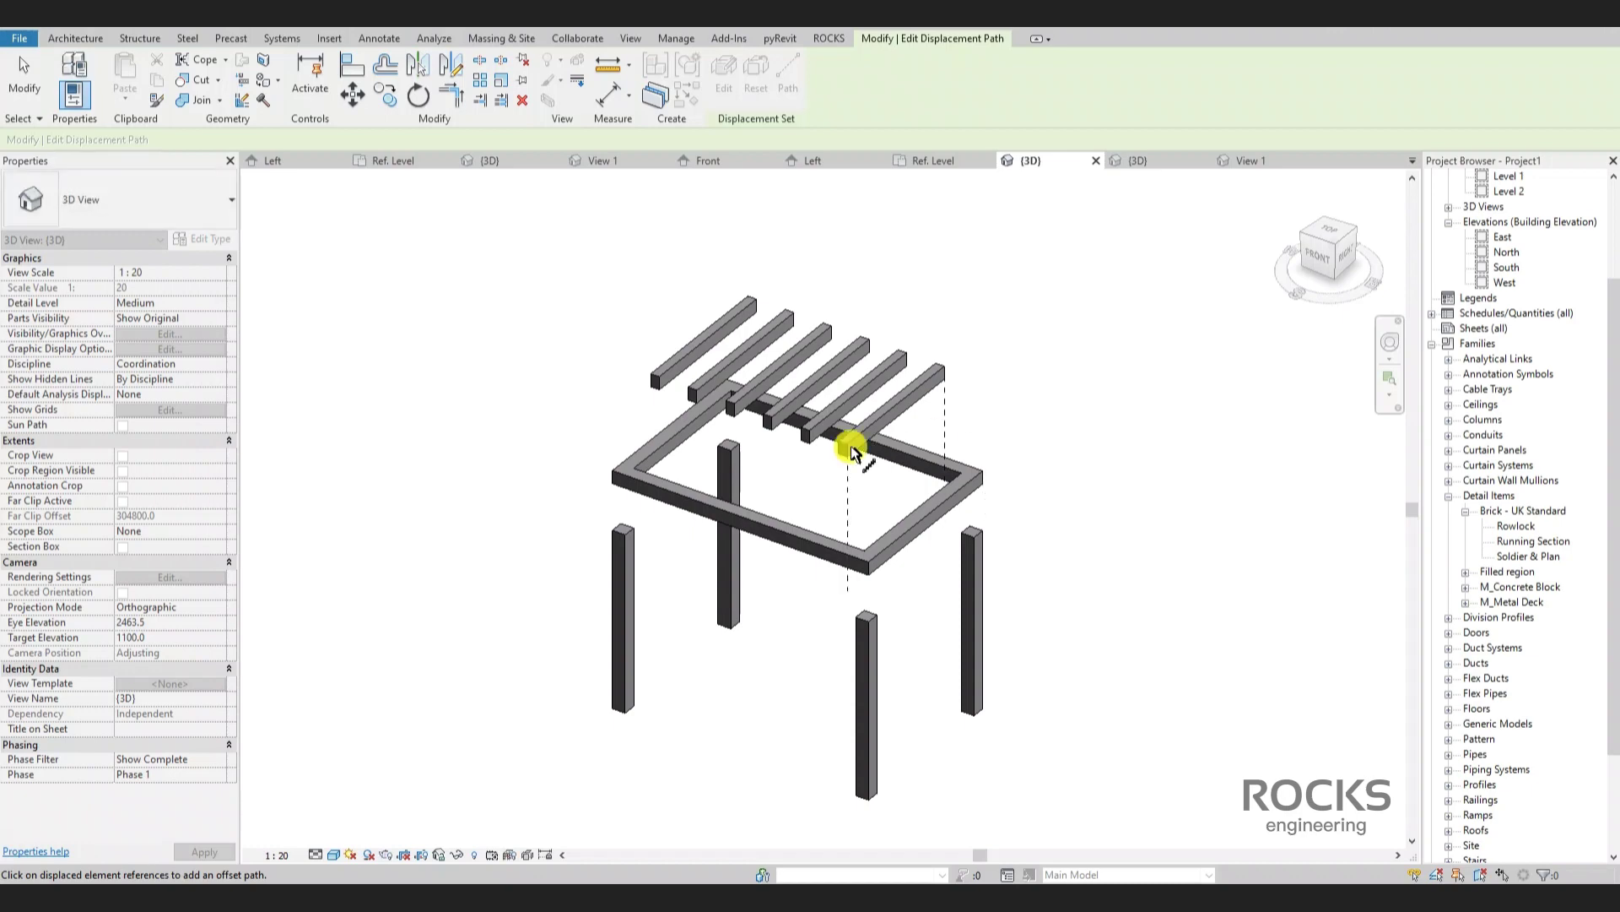
pyautogui.click(878, 564)
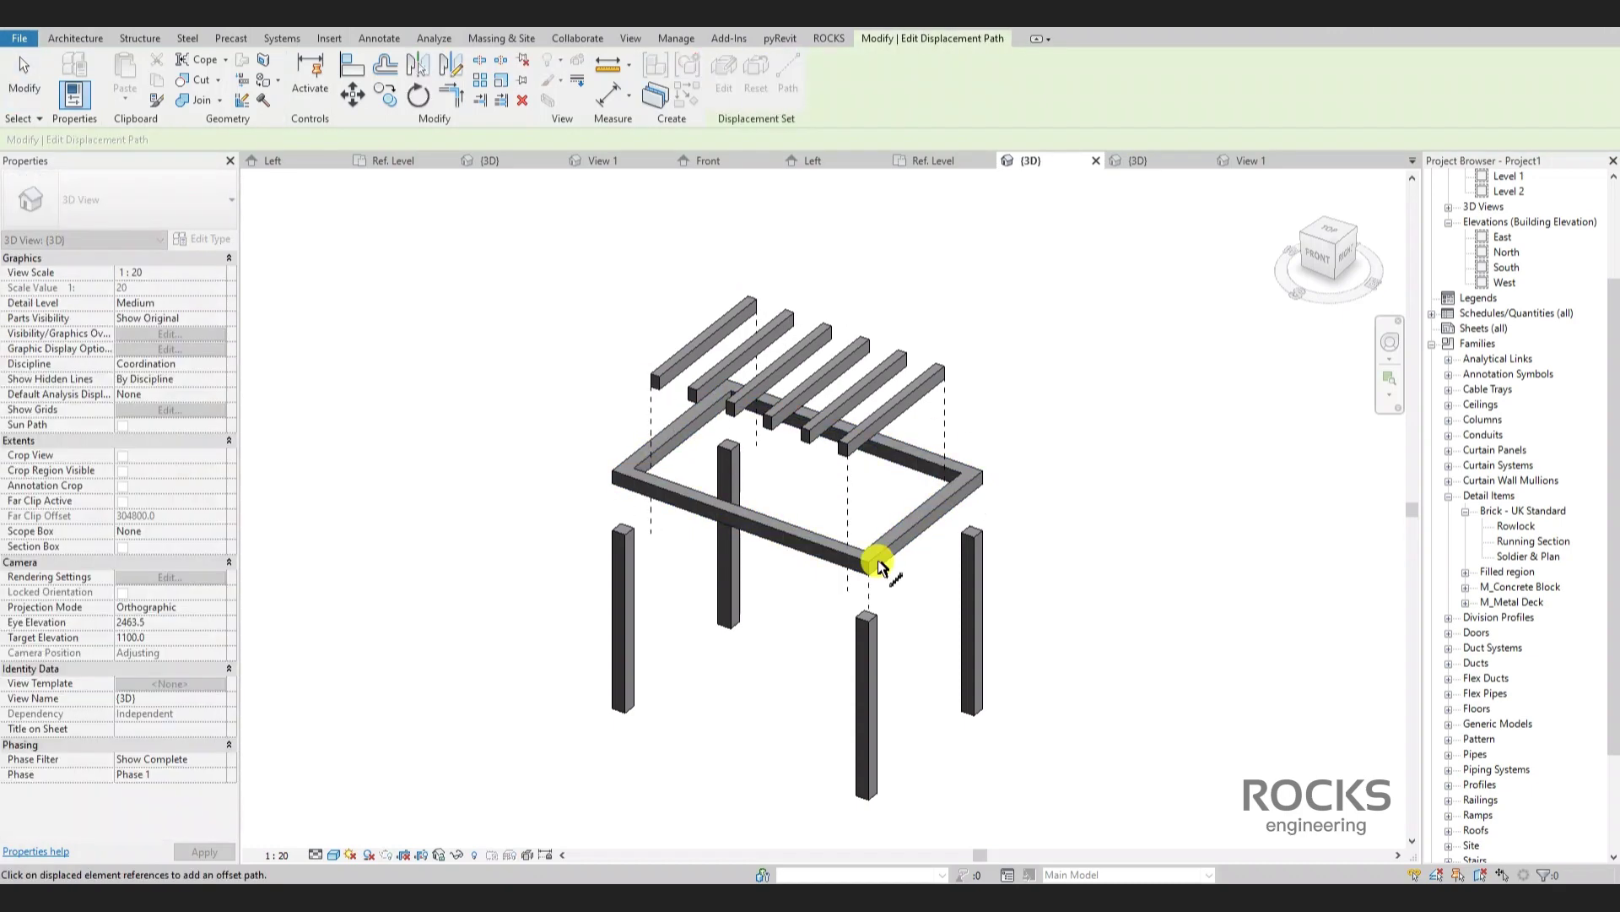
pyautogui.press('Escape')
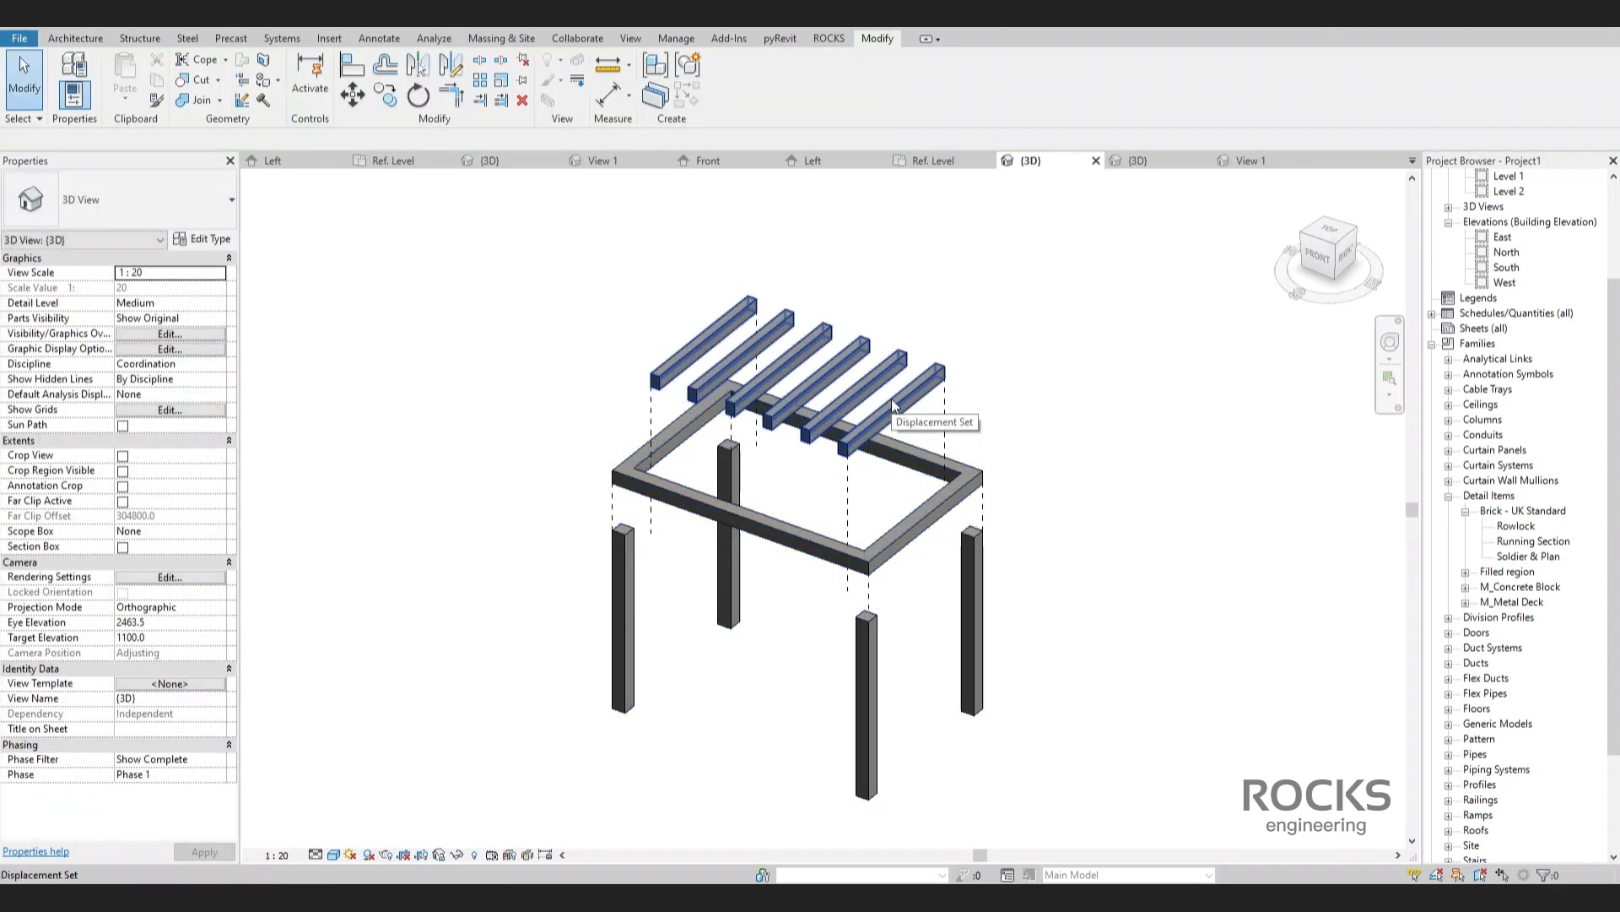
# Override the raised ribs' graphics in this view with 50 transparency, a custom projection line color and the Double dash pattern.
pyautogui.rightClick(911, 388)
pyautogui.moveTo(992, 489)
pyautogui.click(793, 490)
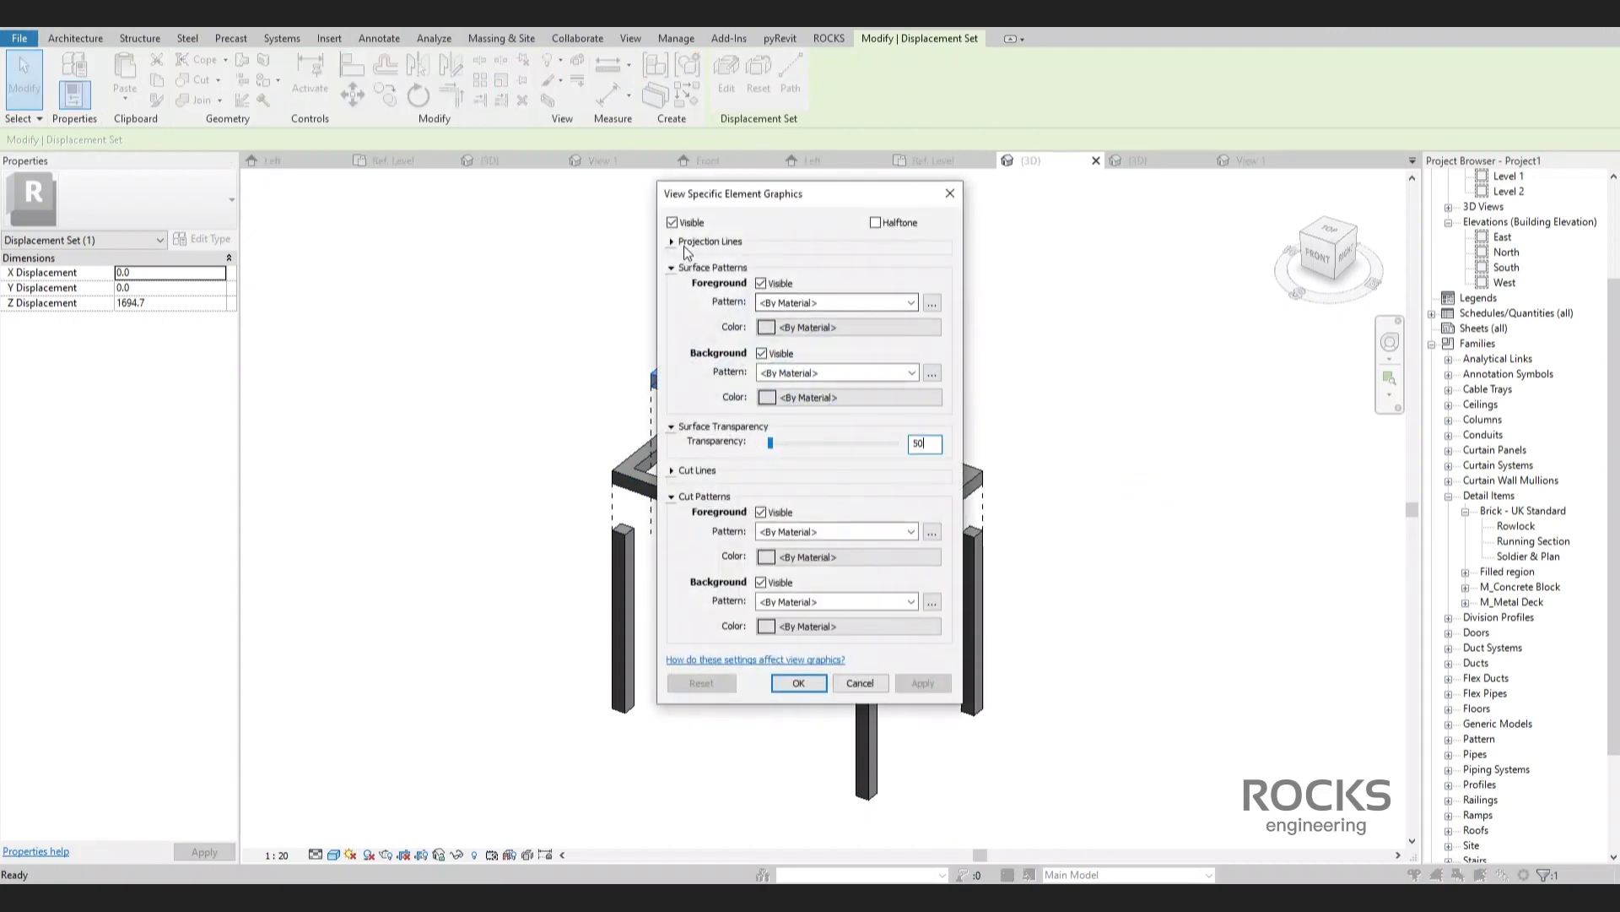
pyautogui.click(677, 243)
pyautogui.click(814, 285)
pyautogui.click(705, 454)
pyautogui.click(878, 629)
pyautogui.click(891, 263)
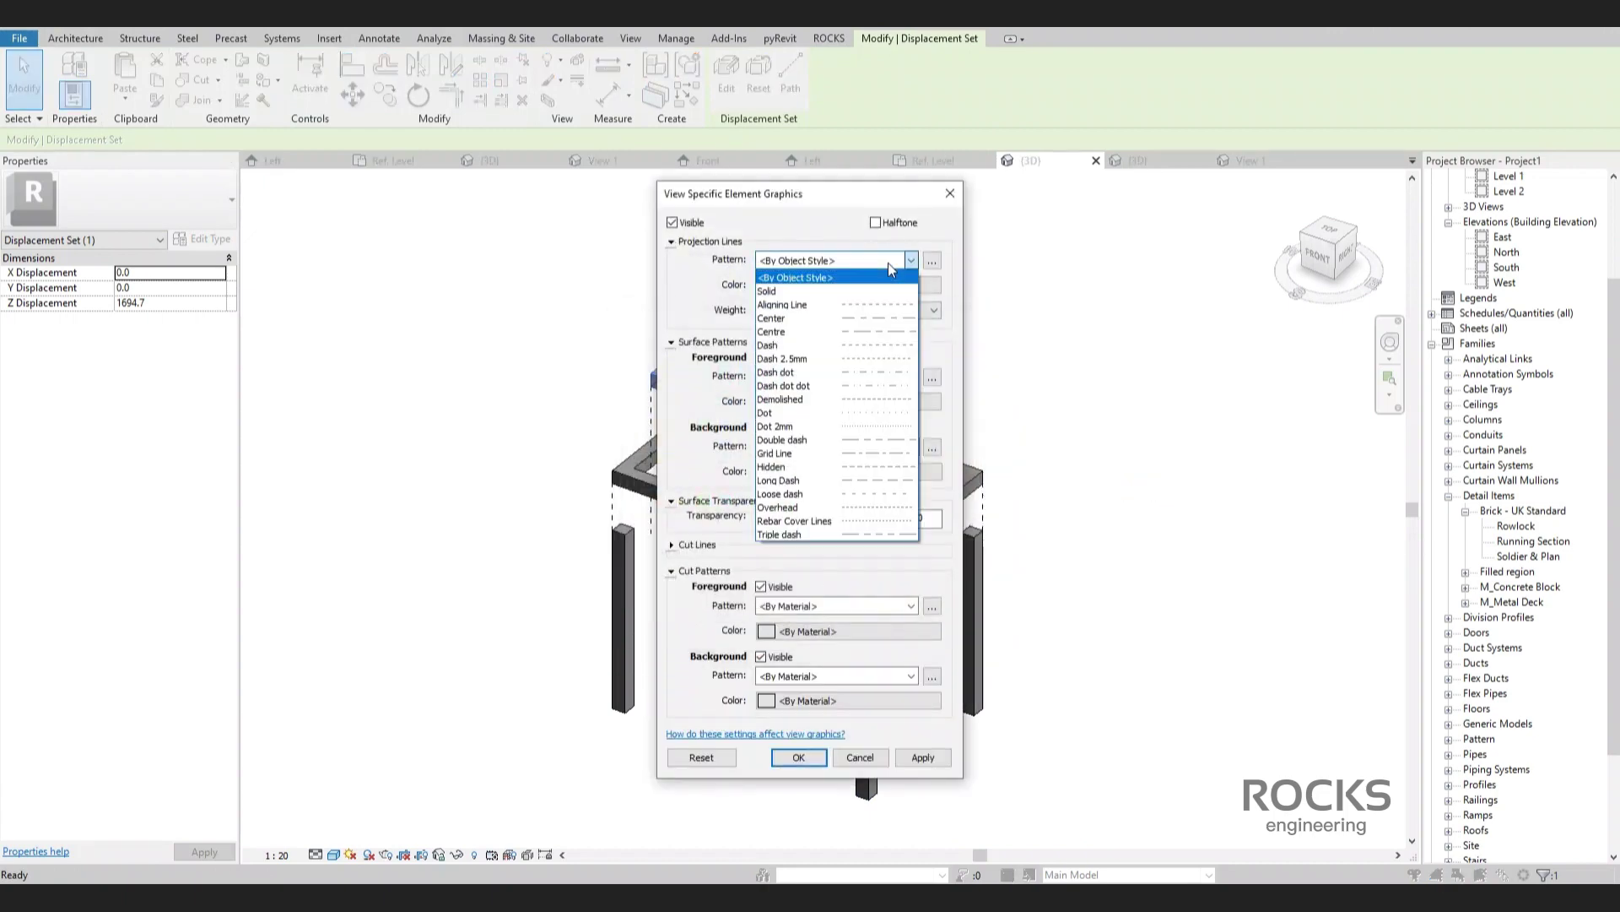
pyautogui.click(833, 440)
pyautogui.click(798, 758)
pyautogui.click(994, 694)
pyautogui.moveTo(1020, 507)
pyautogui.keyDown('shift'); pyautogui.mouseDown(button='middle')
pyautogui.moveTo(1023, 553)
pyautogui.moveTo(1048, 503)
pyautogui.mouseUp(button='middle'); pyautogui.keyUp('shift')
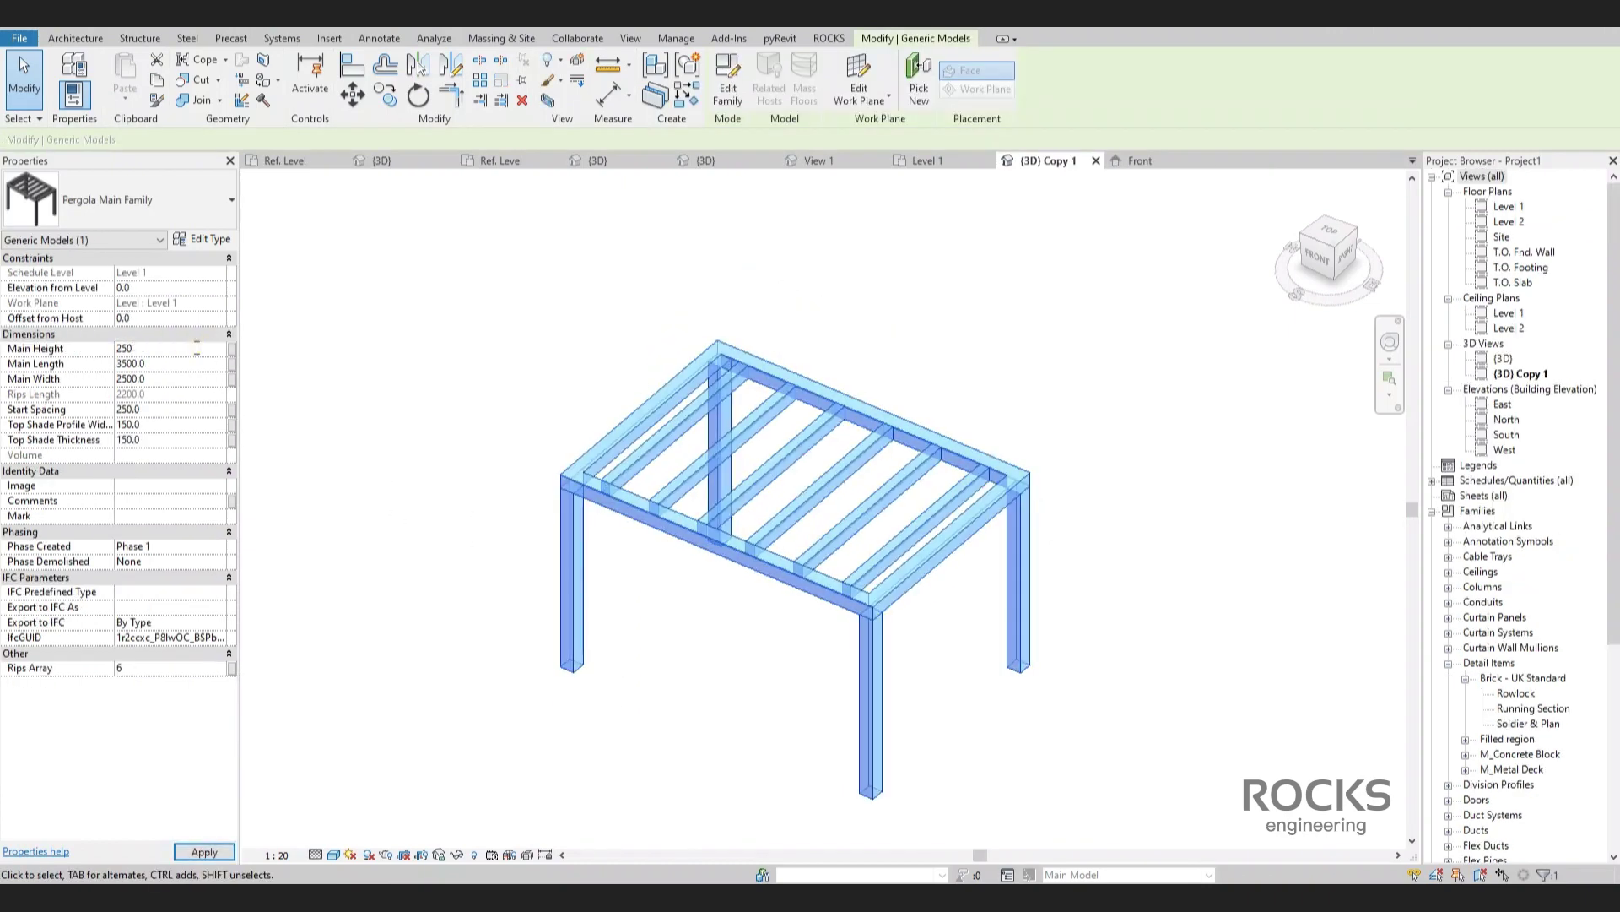
# Test a changed Main Height on the placed pergola.
pyautogui.click(960, 354)
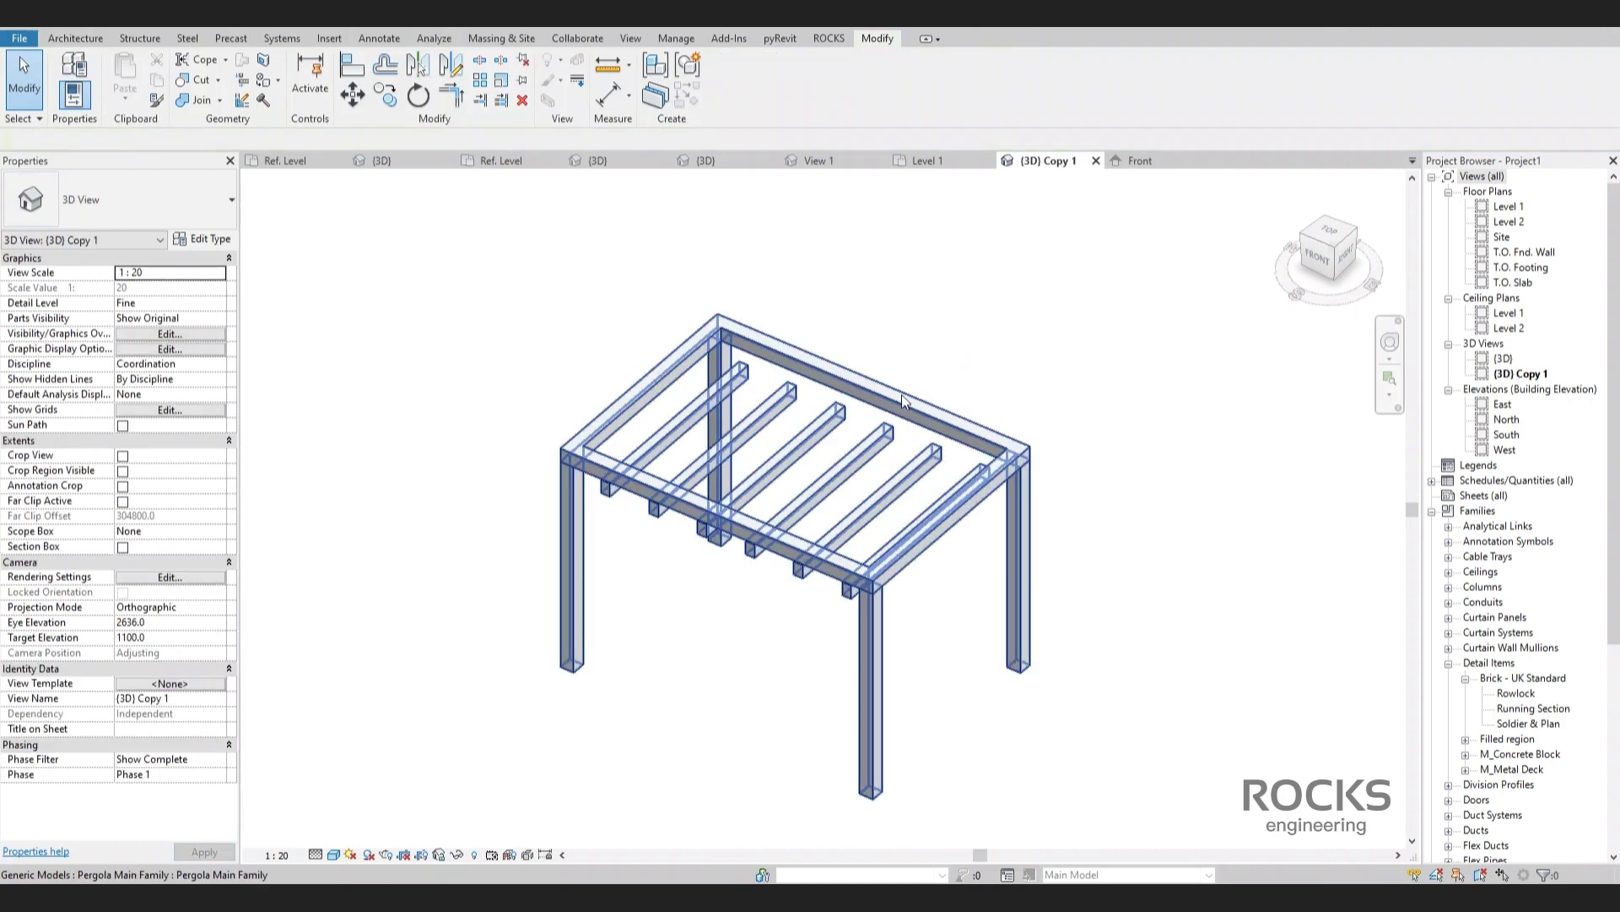
# Open the placed pergola's main family for editing and review its parameters in Family Types.
pyautogui.click(840, 395)
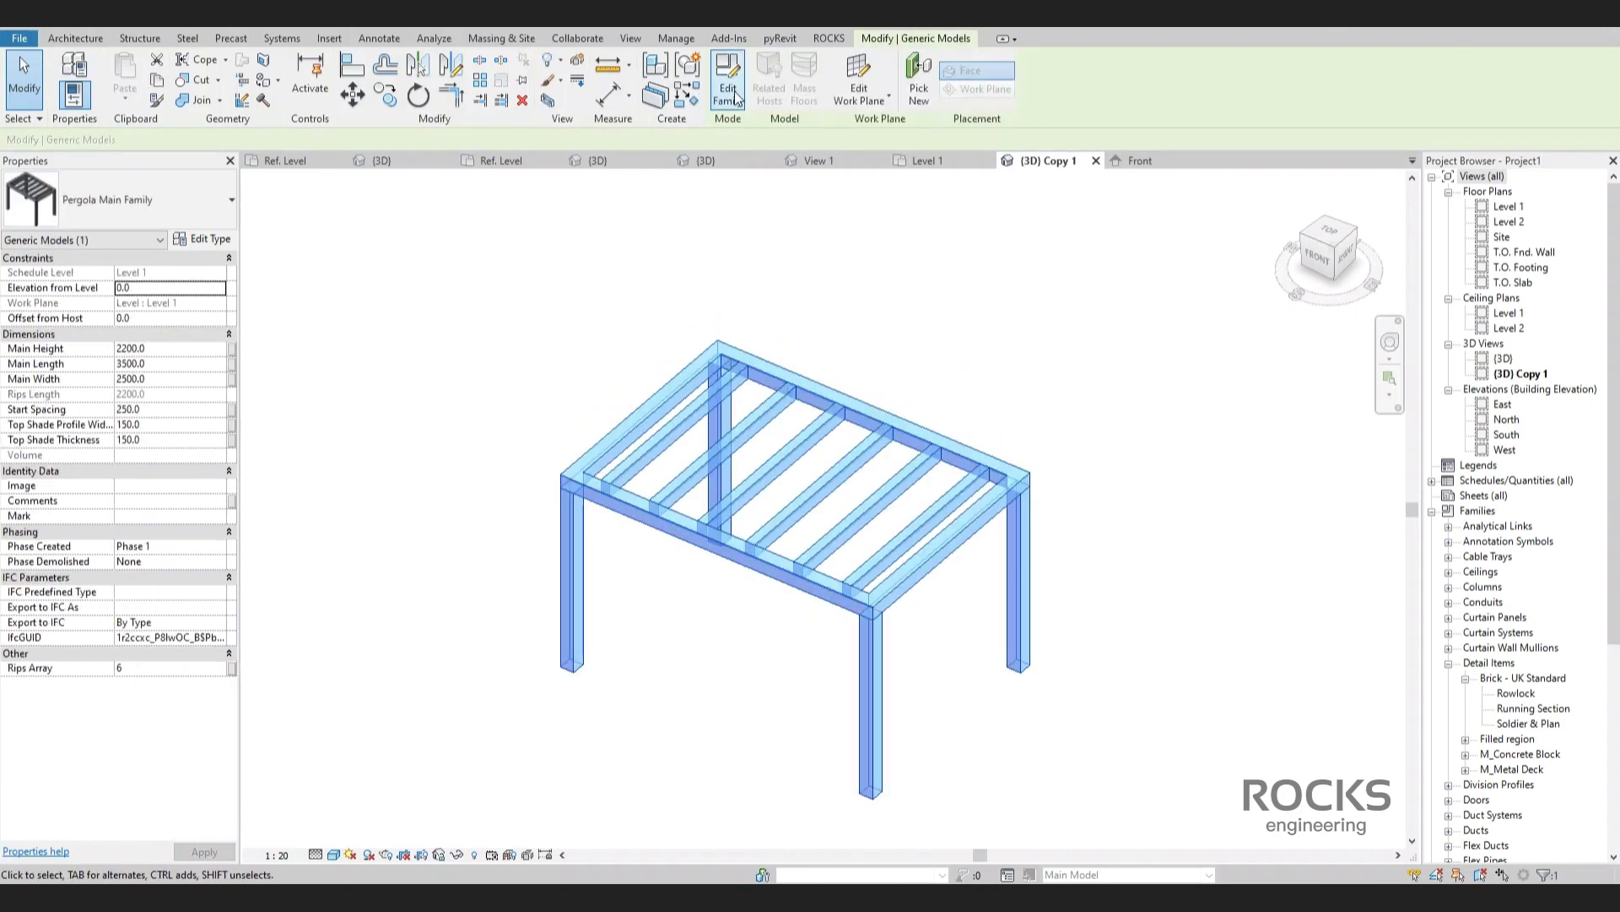
pyautogui.doubleClick(838, 396)
pyautogui.click(383, 160)
pyautogui.click(99, 94)
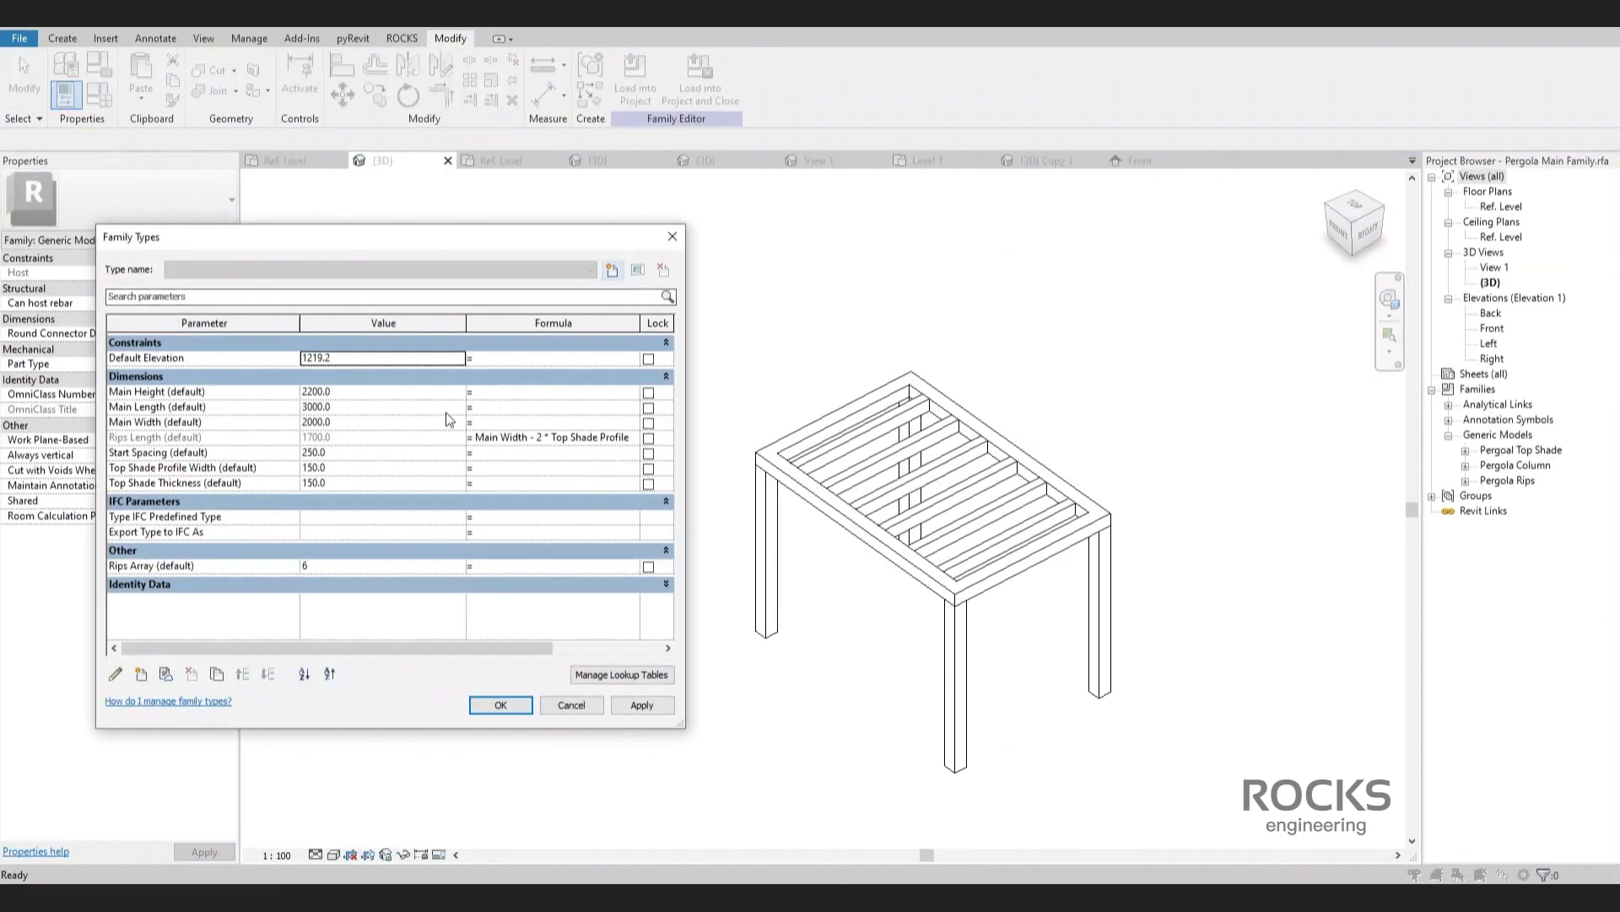
pyautogui.click(501, 705)
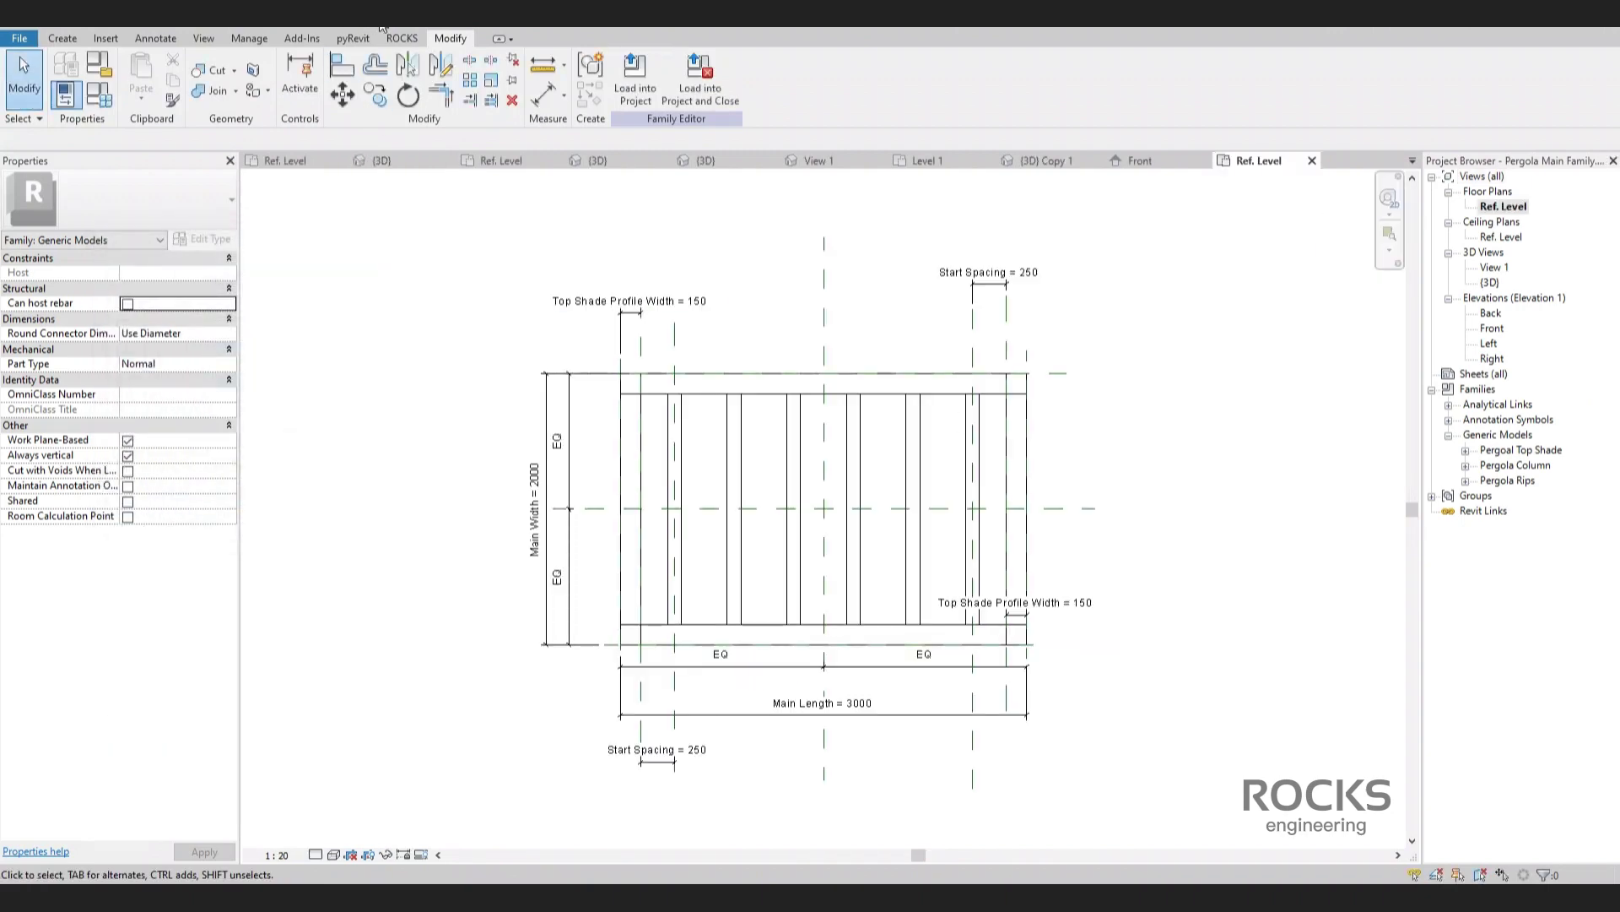
# Draw a horizontal section line across the upper half of the pergola in the Ref. Level plan and open its section view.
pyautogui.click(381, 24)
pyautogui.click(519, 454)
pyautogui.click(1085, 453)
pyautogui.press('Escape')
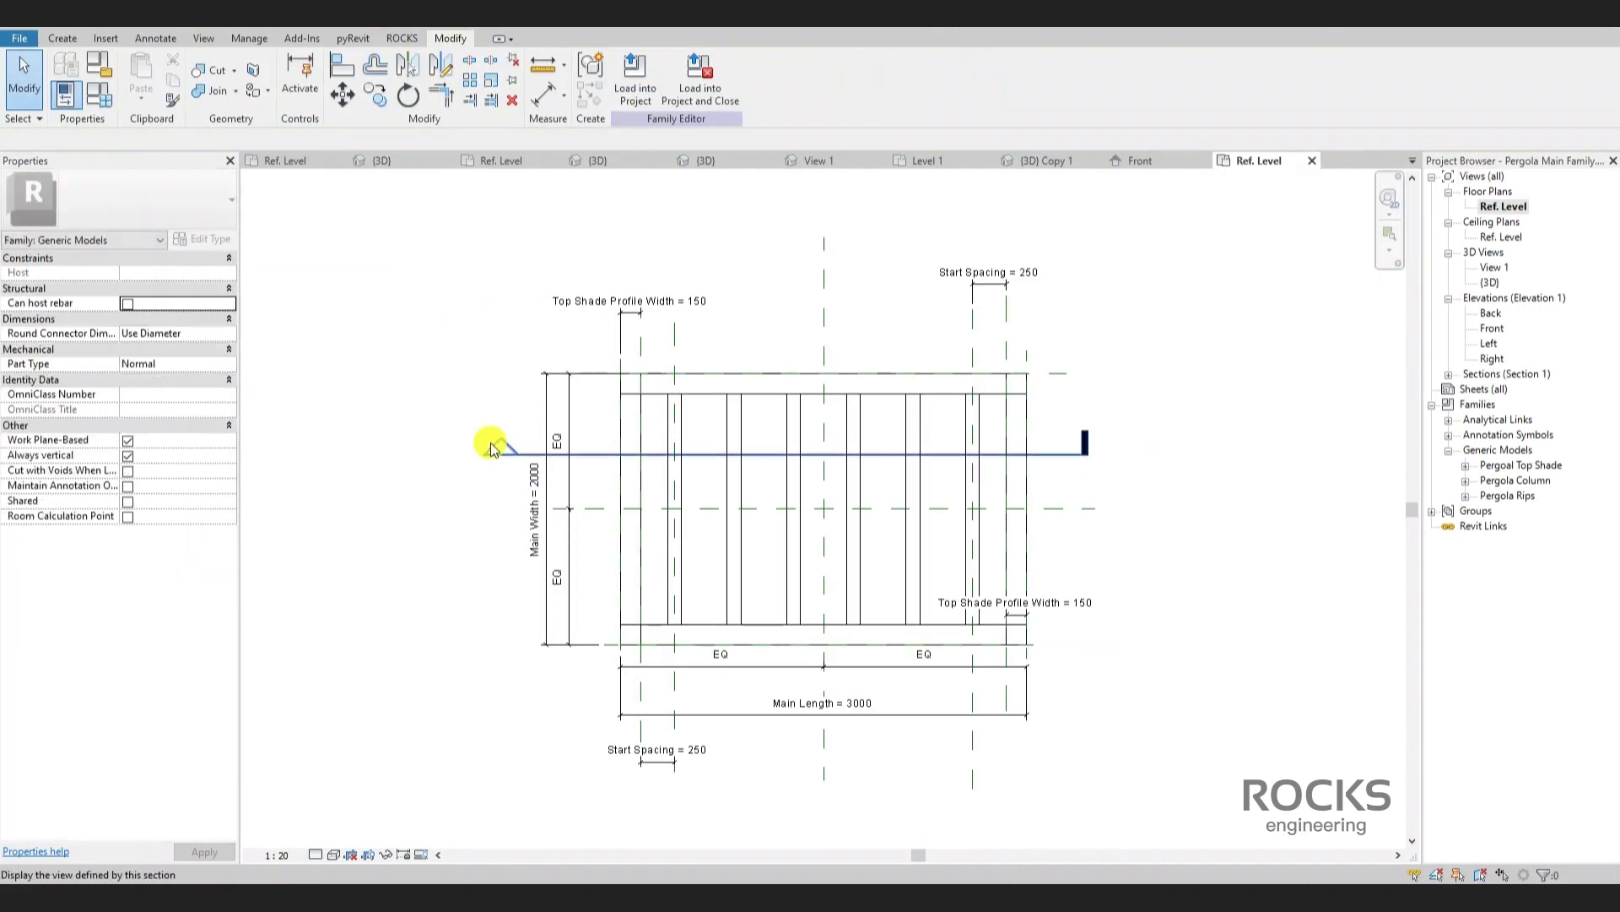
pyautogui.doubleClick(492, 447)
# Align the arrayed ribs with the upper reference plane of the top shade frame in the section view.
pyautogui.scroll(5, 929, 473)
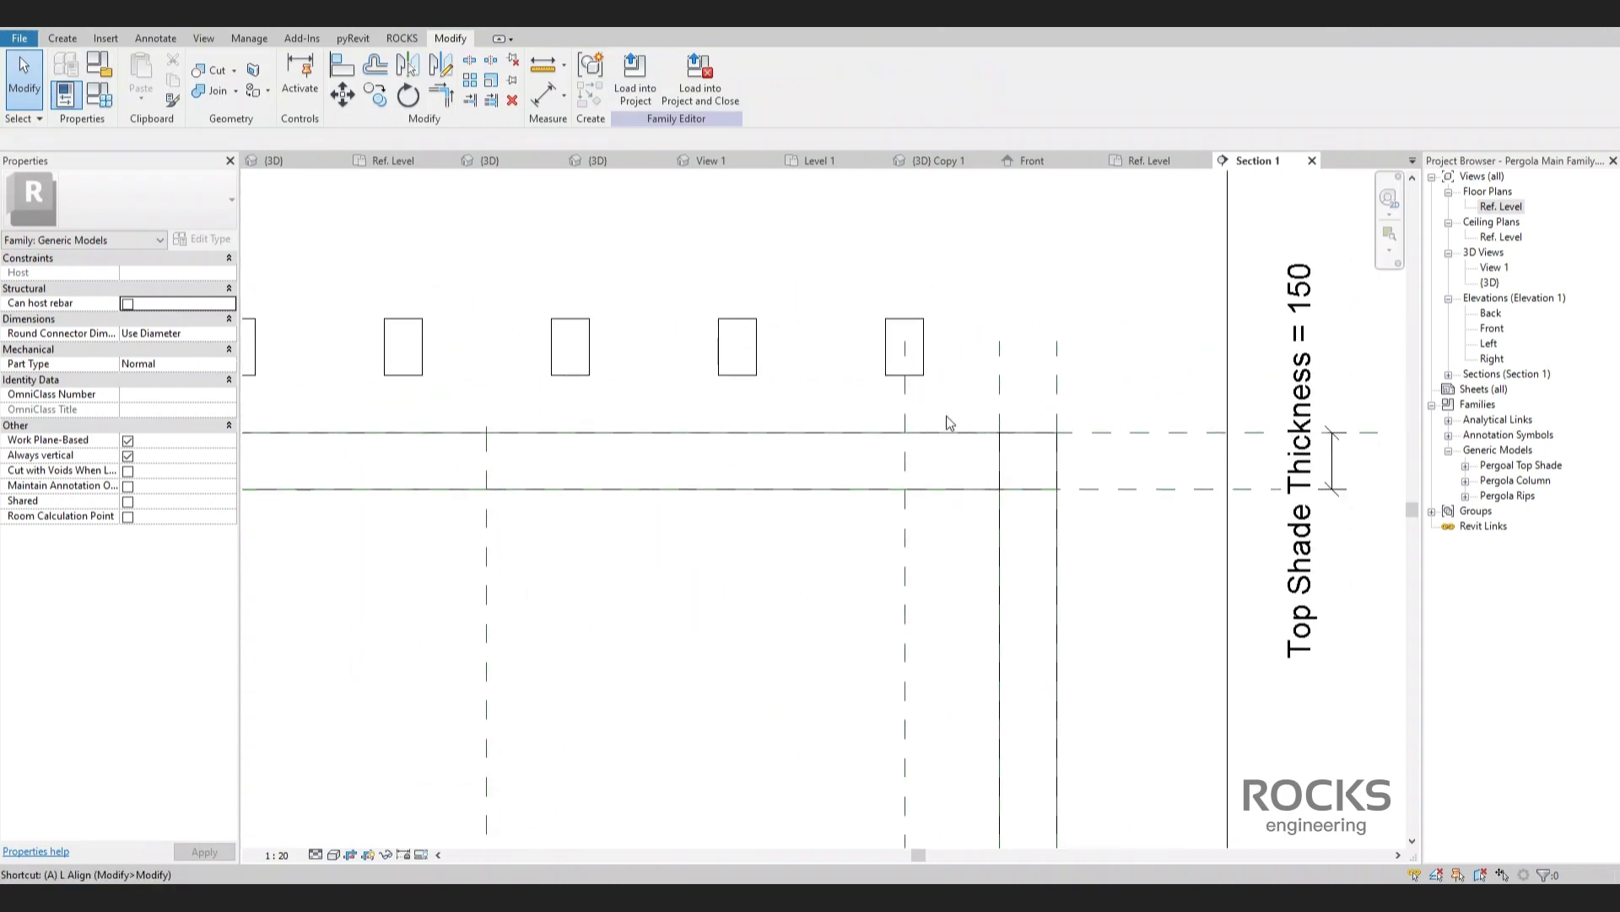
pyautogui.press('a')
pyautogui.press('l')
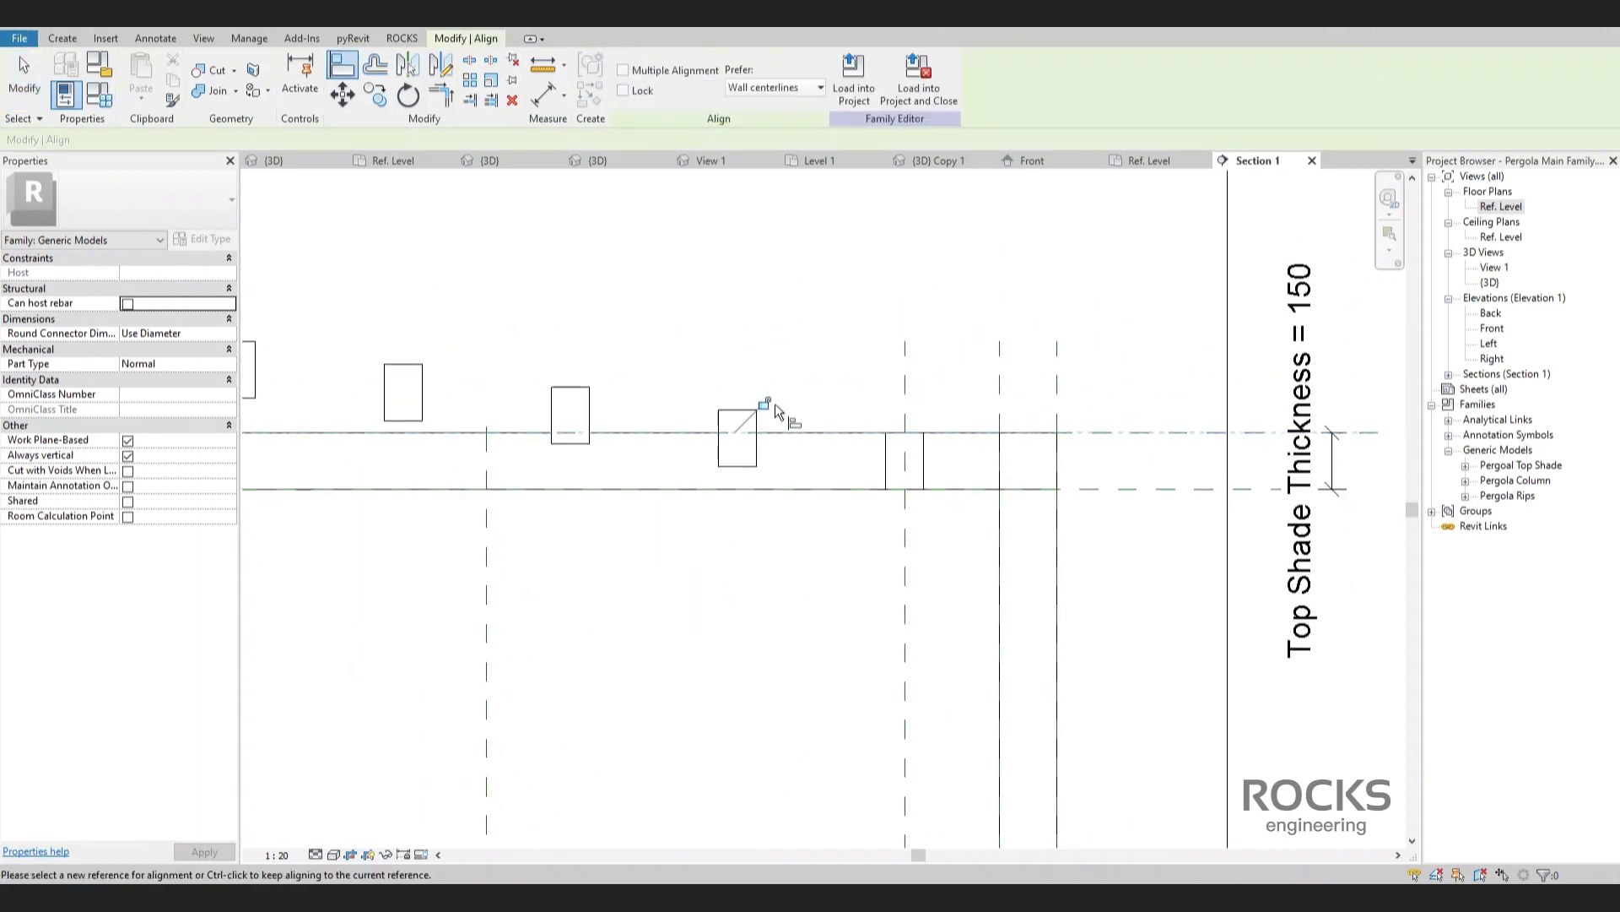
pyautogui.scroll(-2, 874, 382)
pyautogui.click(1102, 422)
pyautogui.moveTo(634, 305); pyautogui.dragTo(755, 310, button='middle')
pyautogui.click(541, 353)
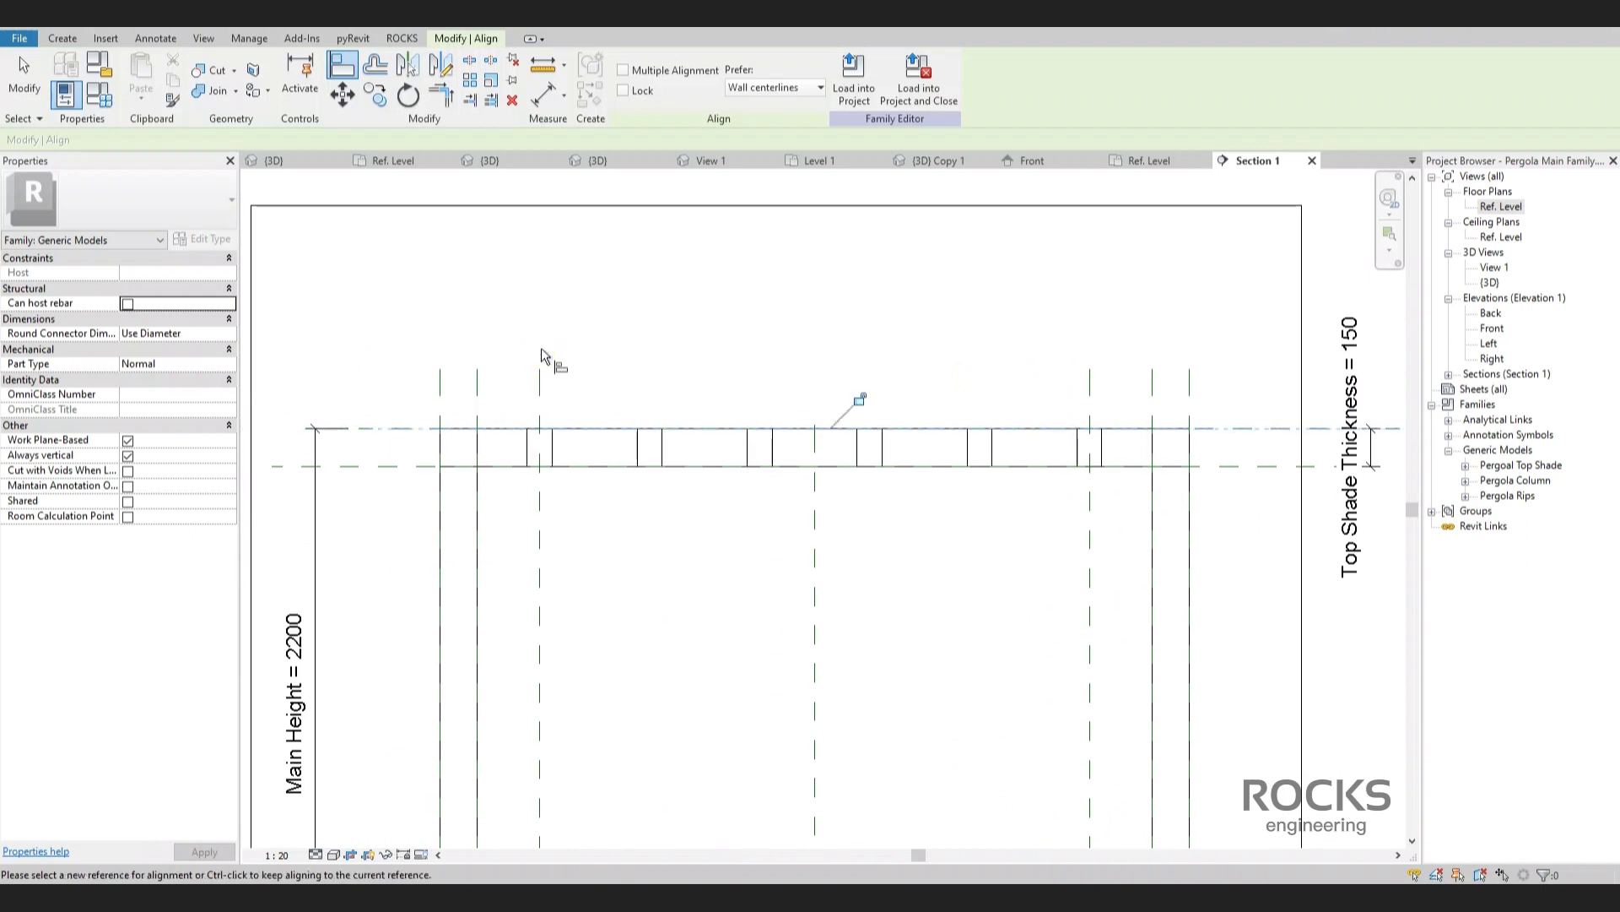
pyautogui.press('Escape')
pyautogui.press('Escape')
# Edit the Main Height dimension in the section view to flex the pergola and test the ribs' alignment.
pyautogui.scroll(-2, 869, 418)
pyautogui.click(592, 597)
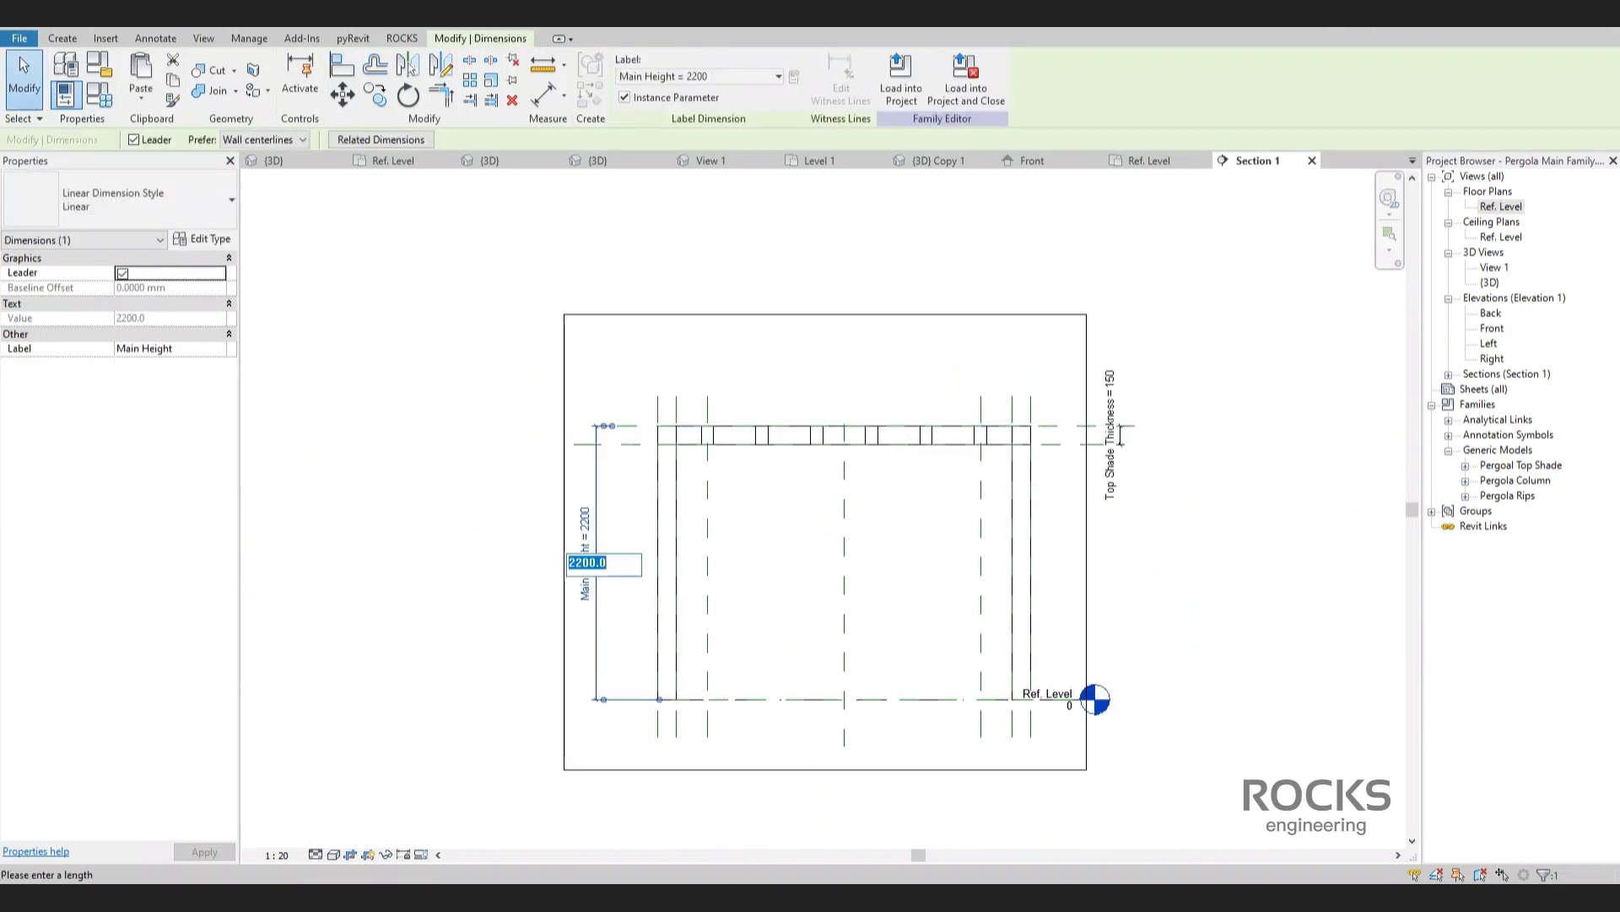
pyautogui.press('Return')
pyautogui.click(593, 217)
# Load the corrected main pergola family from its 3D view into Project1, overwriting the existing version.
pyautogui.click(274, 160)
pyautogui.keyDown('shift'); pyautogui.moveTo(746, 544); pyautogui.dragTo(815, 549, button='middle'); pyautogui.keyUp('shift')
pyautogui.moveTo(815, 549); pyautogui.dragTo(713, 502, button='middle')
pyautogui.click(644, 78)
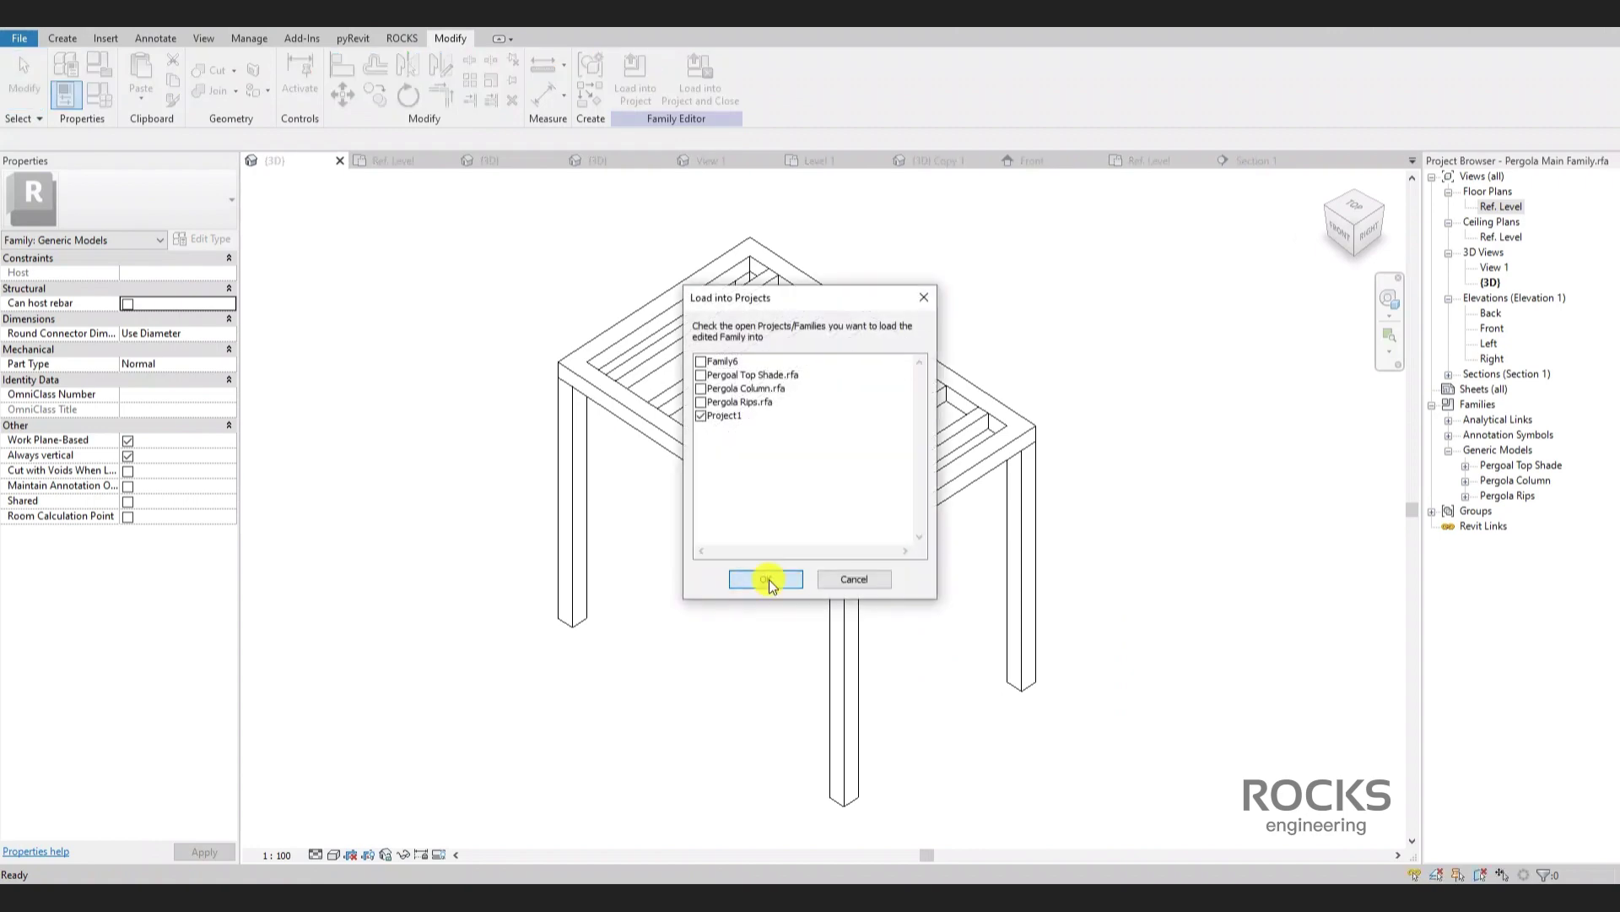
pyautogui.click(768, 579)
pyautogui.click(721, 413)
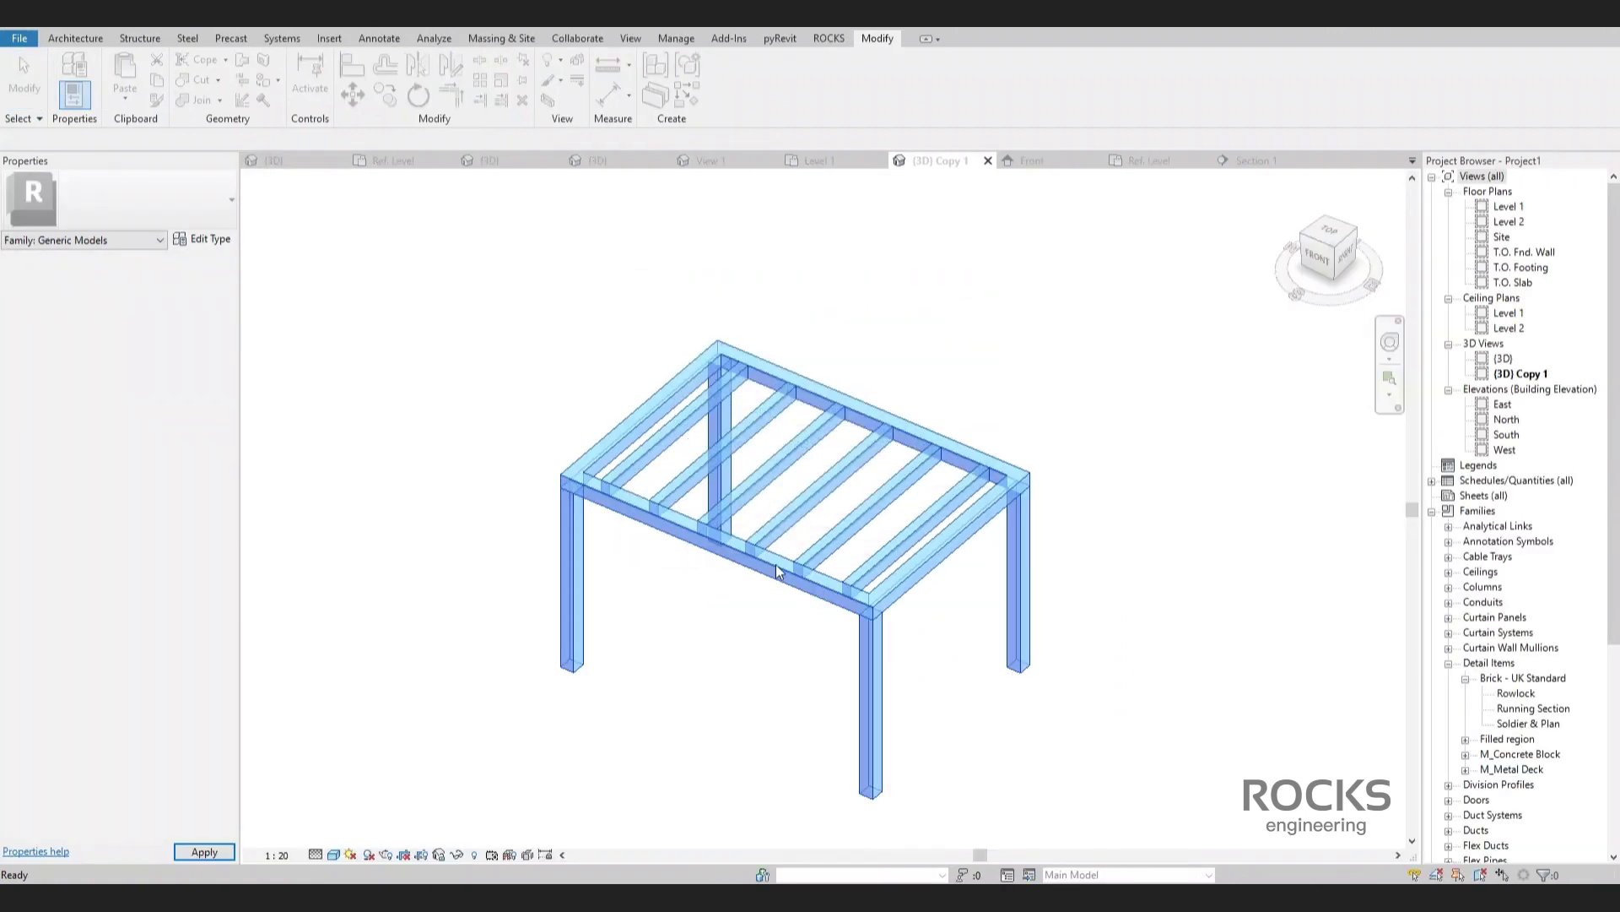
pyautogui.press('Escape')
pyautogui.click(939, 373)
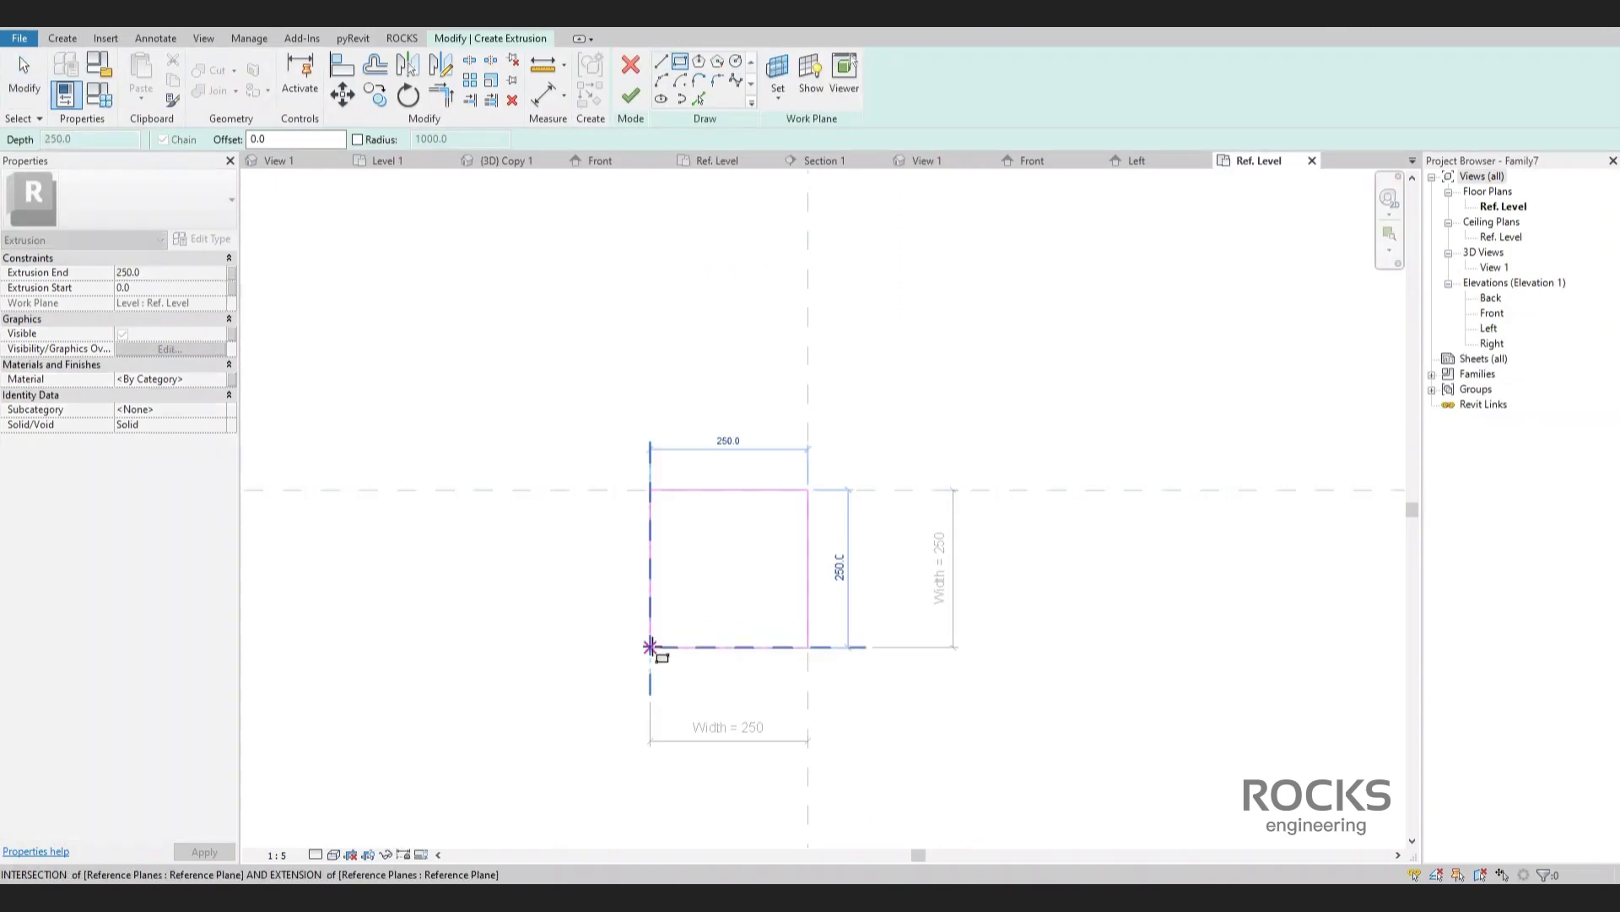
# Set the 250 mm square plate's extrusion end to 20 mm and add circular holes near its four corners.
pyautogui.click(181, 272)
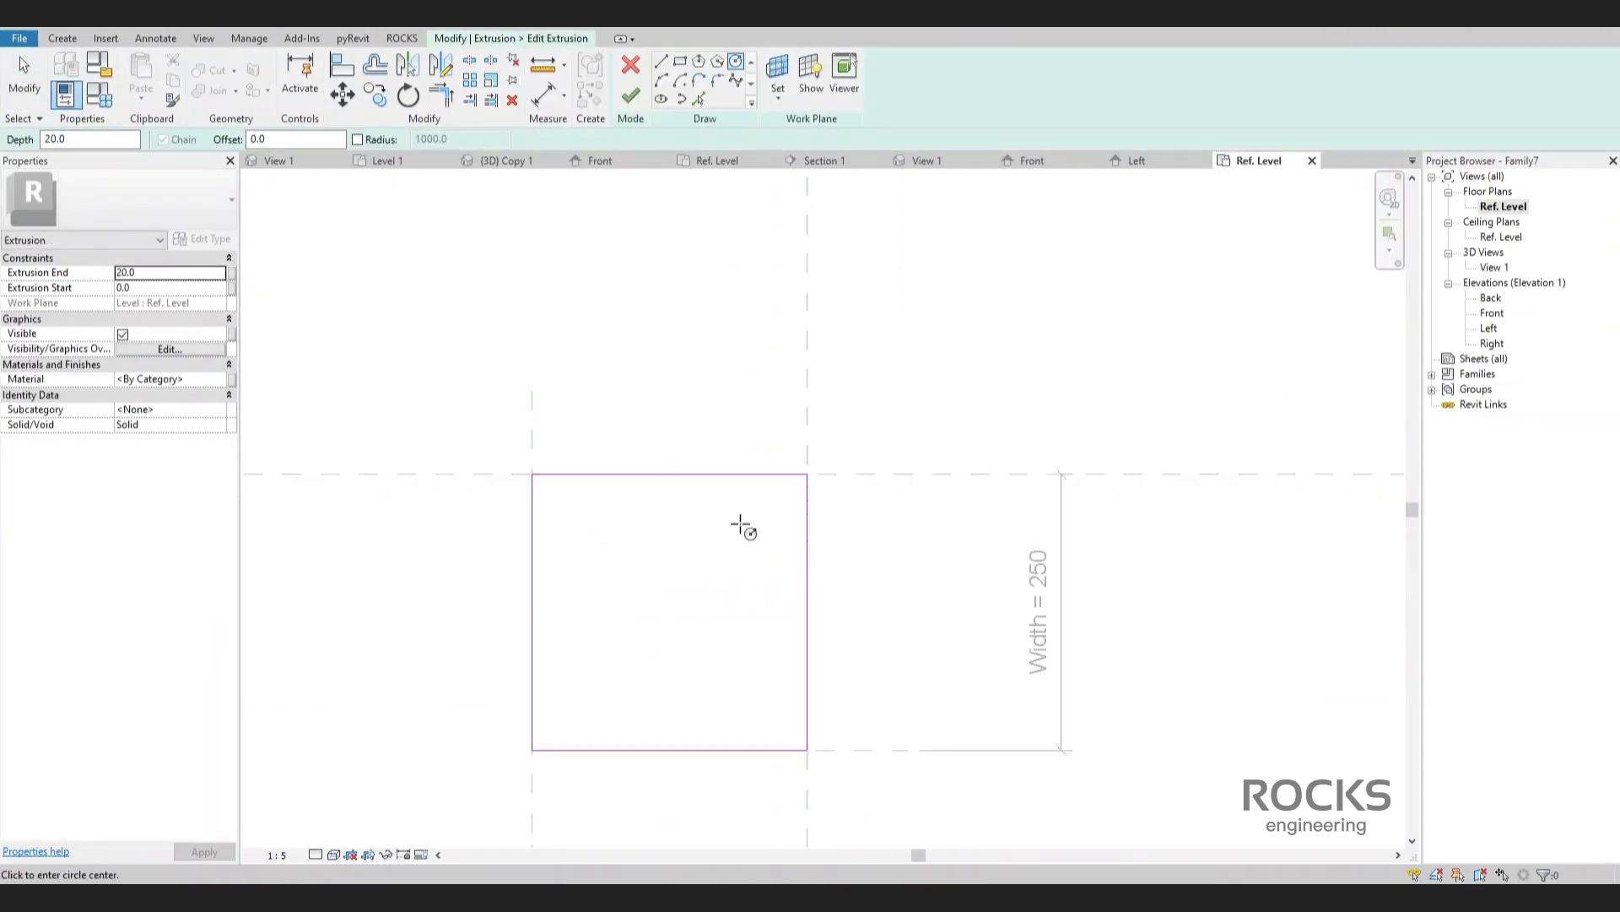
pyautogui.click(764, 520)
pyautogui.write('1')
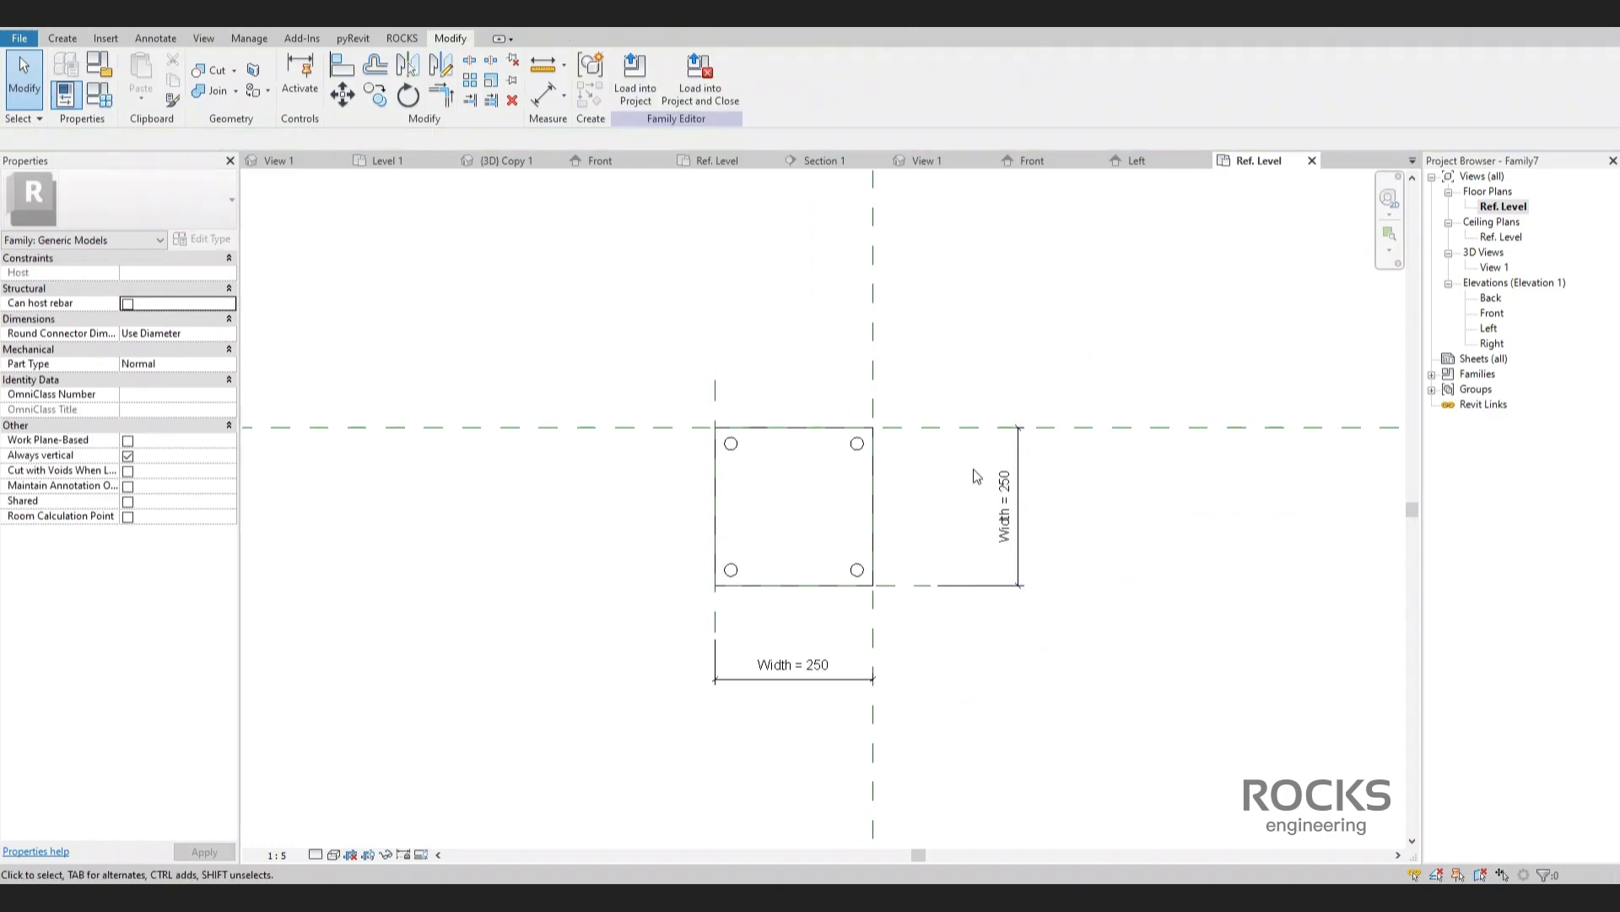